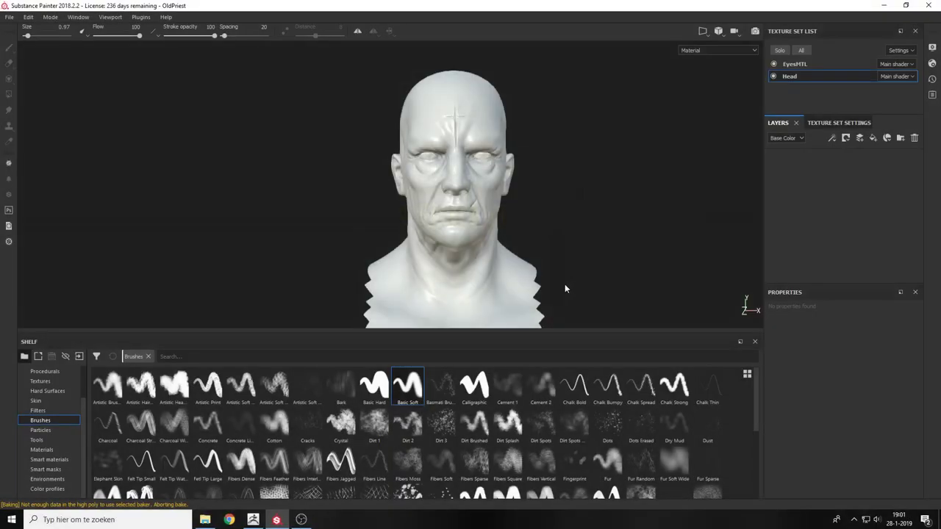
Examine the untextured priest head from the front, from a slight angle and in close-up on the face.
mouse_move(564, 283)
shift+right_down()
mouse_move(592, 242)
mouse_move(580, 216)
shift+right_up()
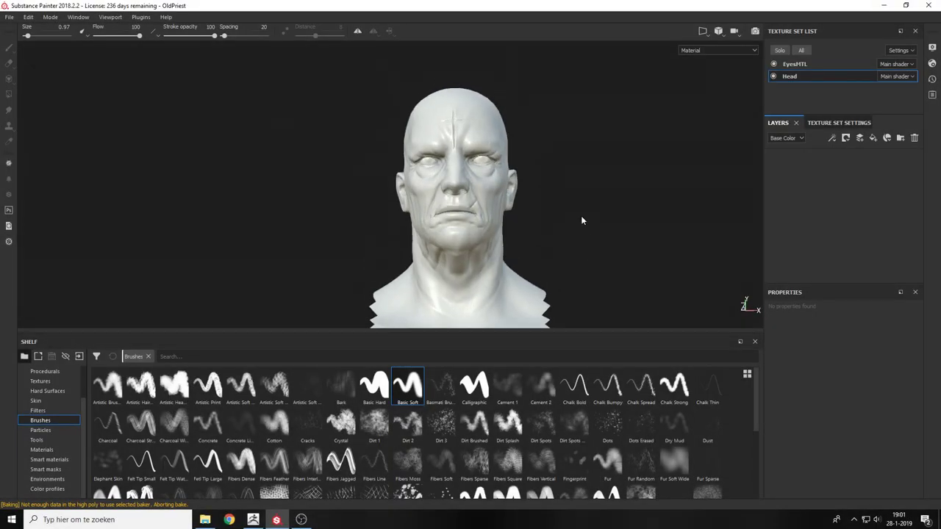
alt+drag(581, 211, 576, 212)
alt+middle_drag(576, 212, 590, 213)
alt+right_drag(593, 176, 538, 328)
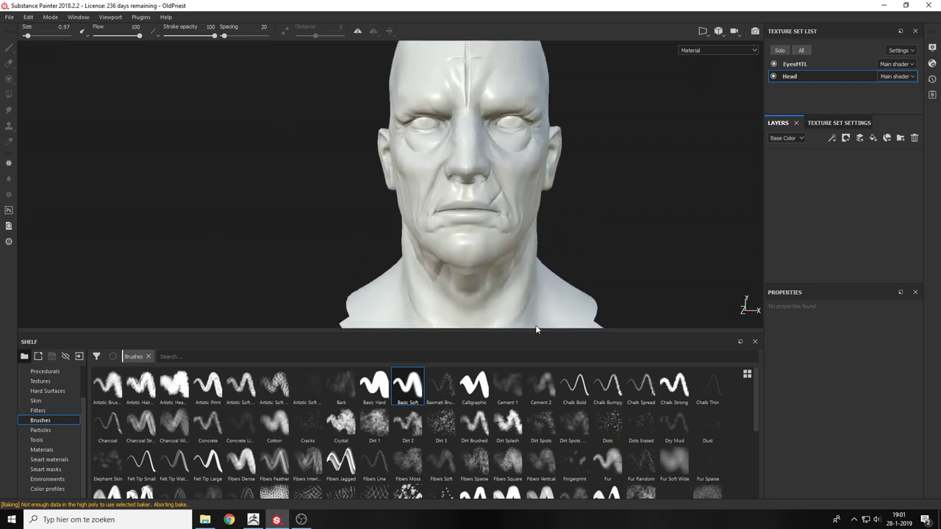
alt+right_drag(520, 288, 490, 366)
alt+middle_drag(542, 189, 524, 276)
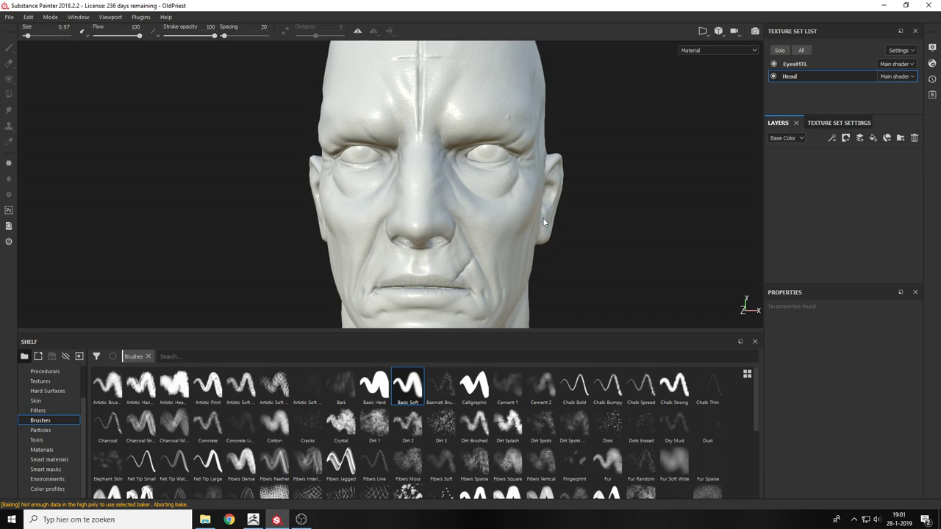
alt+drag(531, 212, 515, 214)
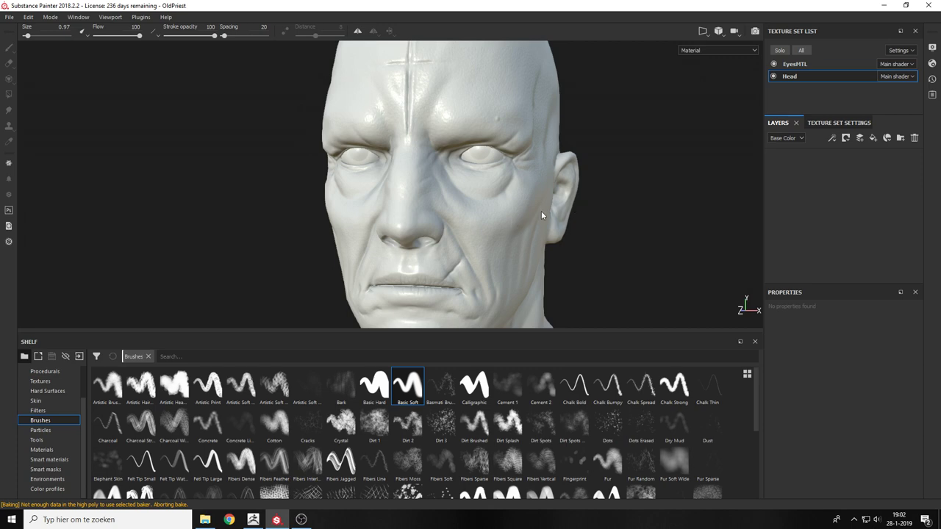
alt+drag(541, 213, 586, 225)
alt+middle_drag(586, 225, 584, 176)
alt+right_drag(565, 226, 544, 91)
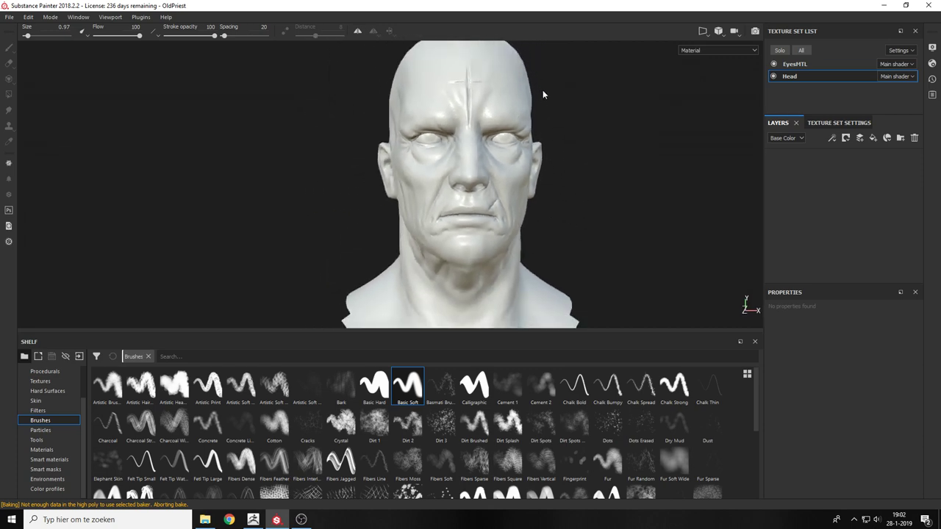
alt+middle_drag(543, 91, 538, 152)
alt+drag(538, 152, 539, 142)
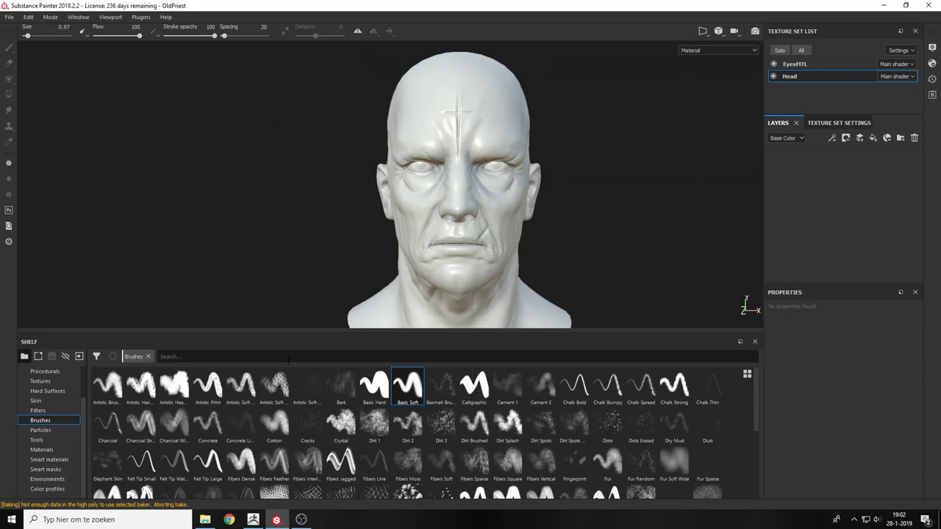
Switch to ZBrush and examine the high-poly head sculpt from the front and at an angle.
click(254, 519)
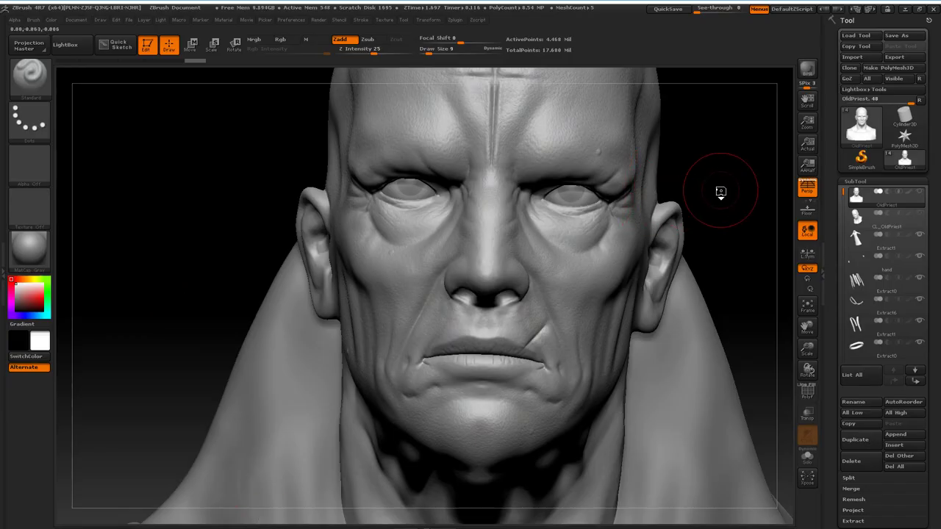
drag(704, 172, 685, 183)
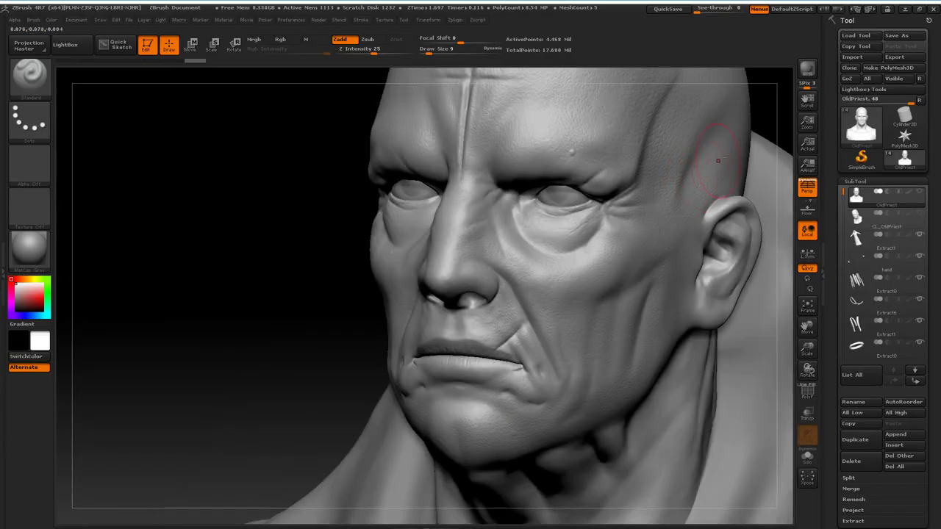
drag(760, 123, 766, 128)
shift+drag(698, 164, 706, 169)
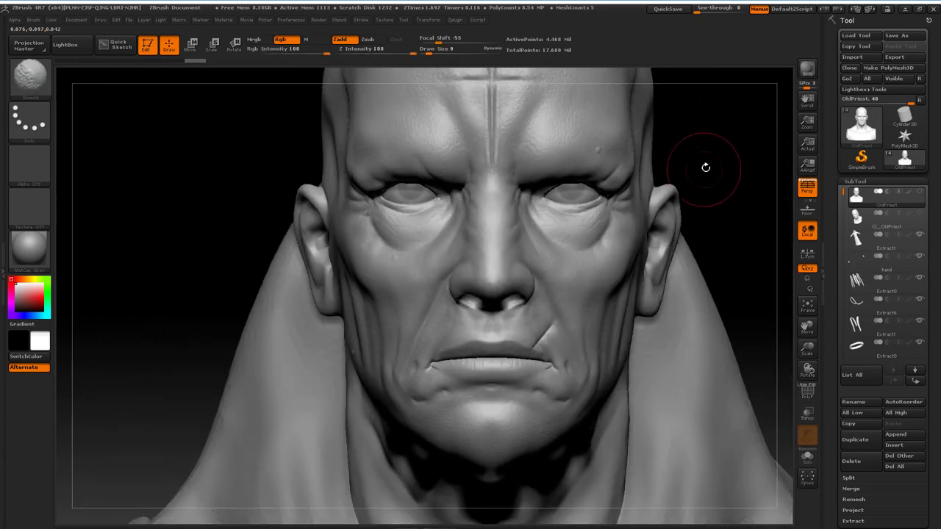
mouse_move(702, 163)
ctrl+right_down()
mouse_move(693, 143)
mouse_move(688, 150)
ctrl+right_up()
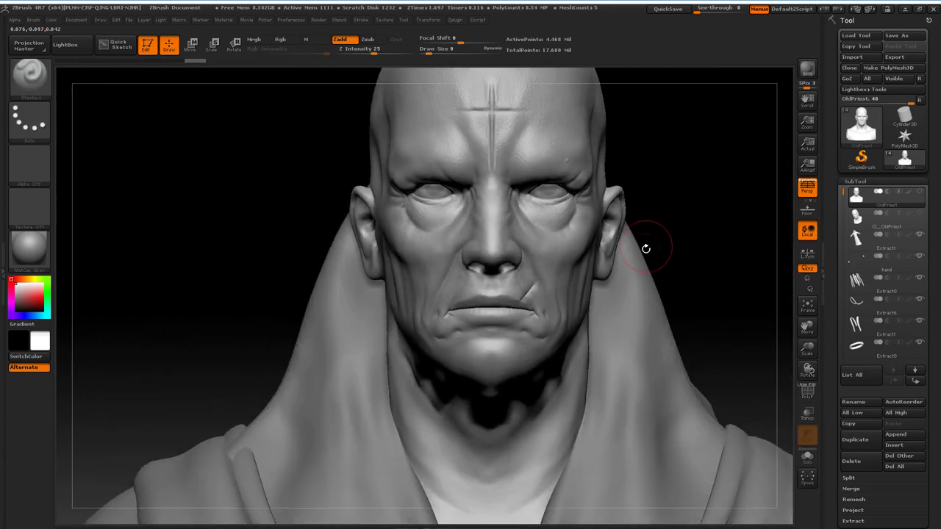
mouse_move(703, 149)
alt+mouse_down()
mouse_move(672, 208)
mouse_move(683, 189)
mouse_move(647, 191)
mouse_move(664, 182)
mouse_move(664, 200)
alt+mouse_up()
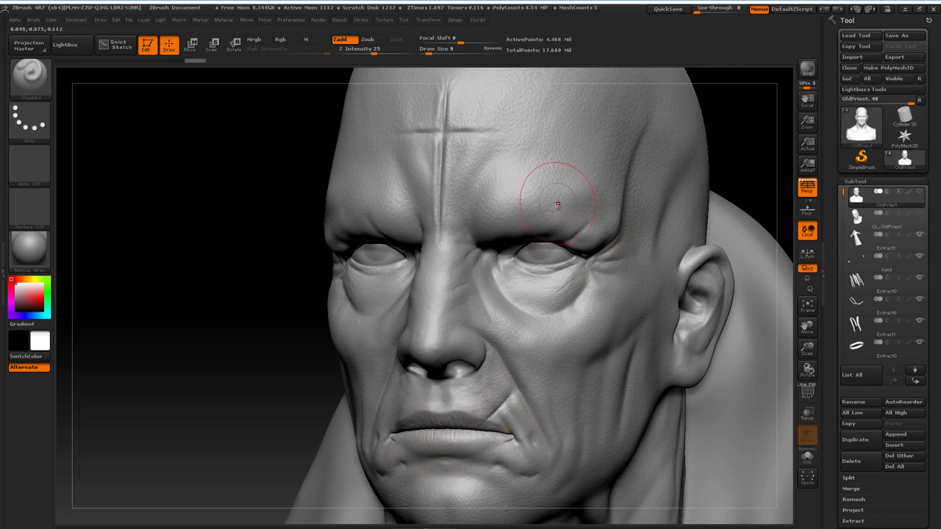
drag(257, 316, 401, 286)
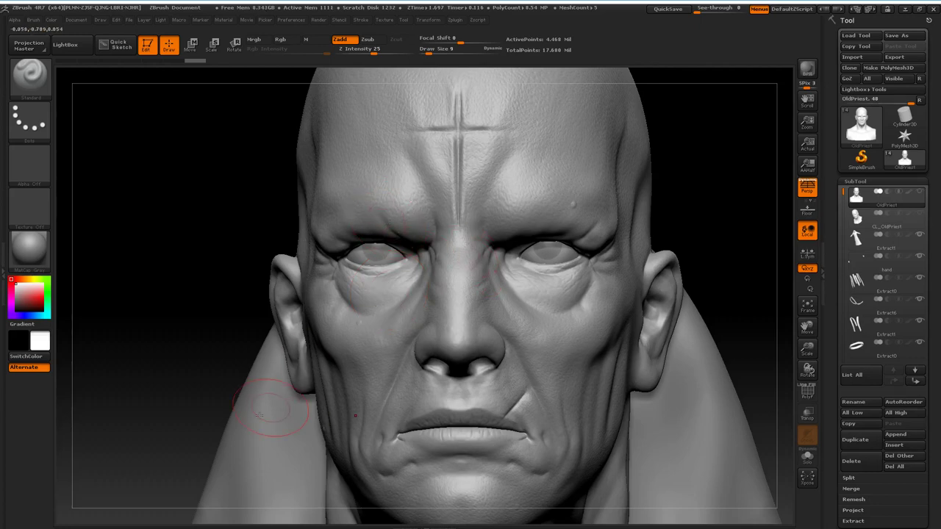
drag(216, 361, 211, 365)
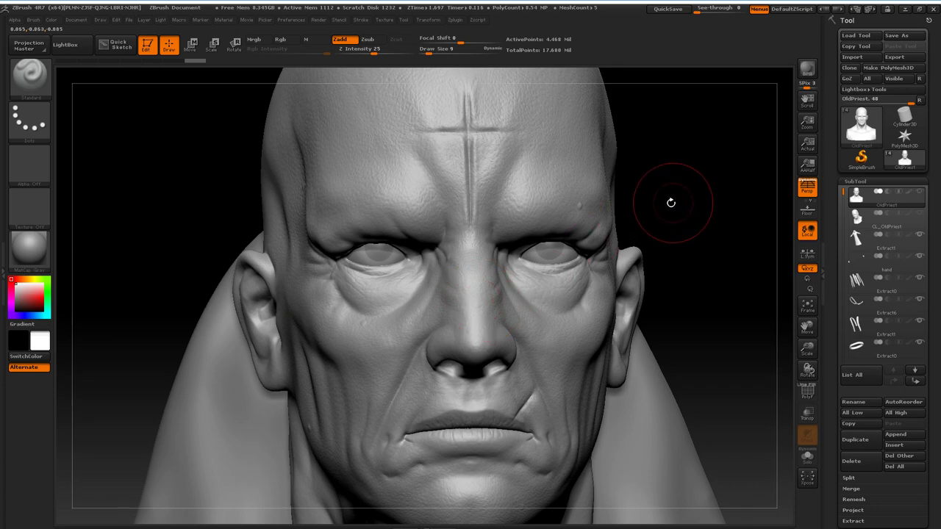
Close ZBrush, confirm quitting, and return to Substance Painter.
click(934, 9)
click(487, 293)
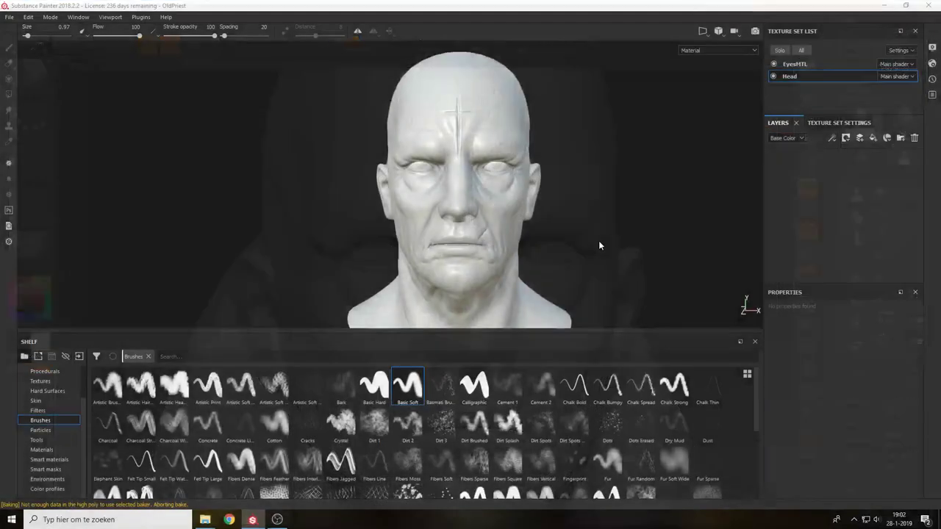
Apply the Skin smart material to the Head texture set.
mouse_move(598, 241)
alt+mouse_down()
mouse_move(551, 233)
mouse_move(571, 230)
mouse_move(582, 190)
mouse_move(542, 206)
mouse_move(578, 195)
alt+mouse_up()
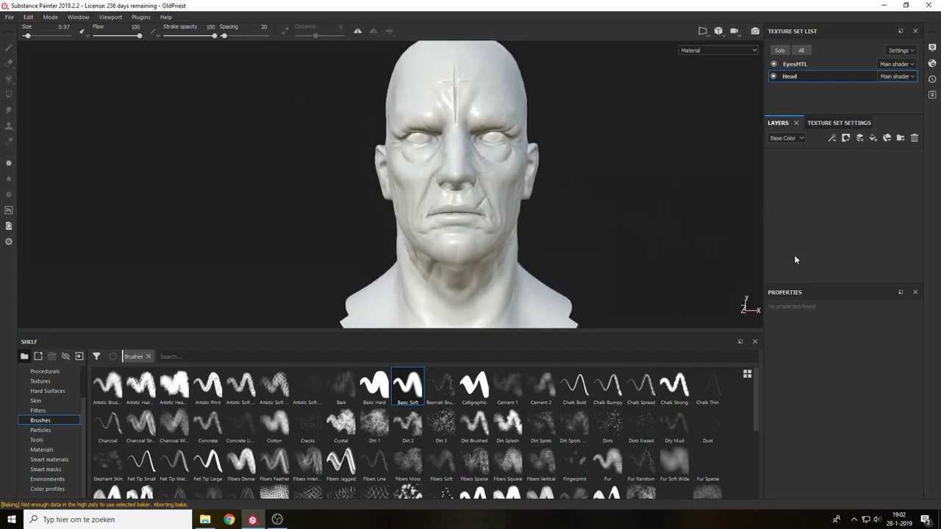
click(48, 459)
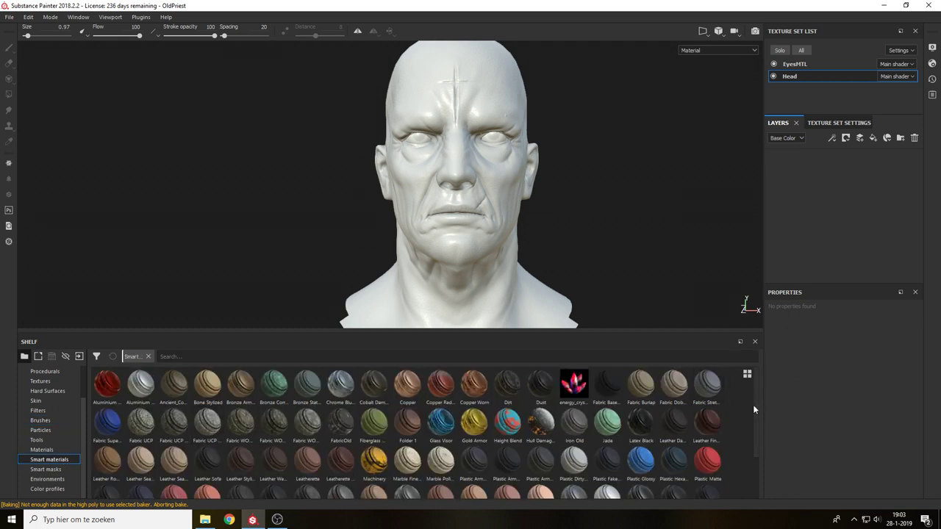
scroll(753, 405, down, 2)
drag(440, 442, 792, 208)
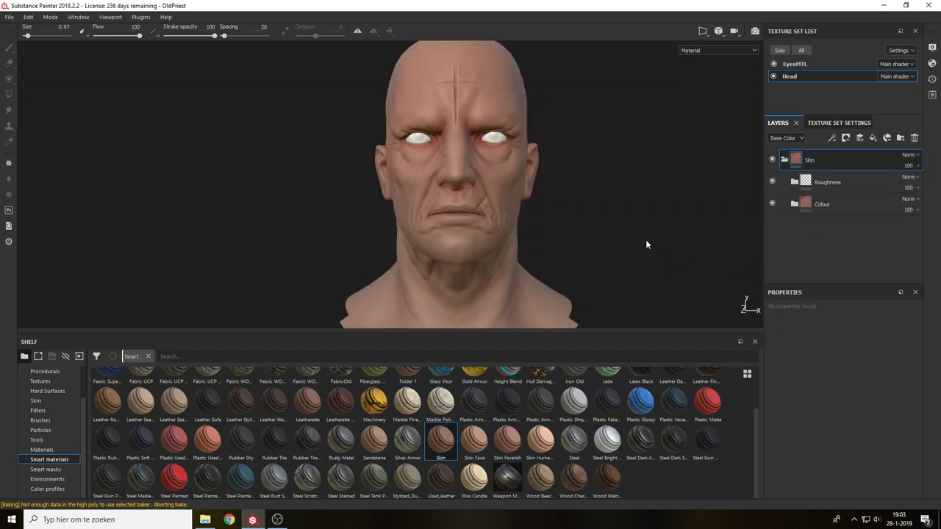
Examine the Skin material on the face and neck, zooming in and viewing from several angles.
mouse_move(629, 203)
alt+mouse_down()
mouse_move(549, 206)
mouse_move(612, 211)
alt+mouse_up()
mouse_move(612, 211)
alt+middle_down()
mouse_move(688, 204)
mouse_move(626, 207)
alt+middle_up()
alt+drag(625, 206, 602, 170)
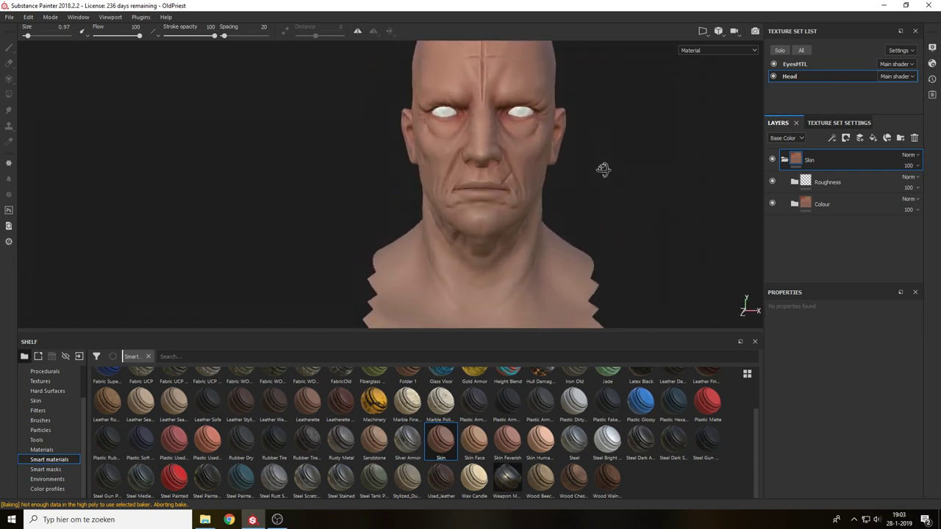
alt+middle_drag(603, 169, 636, 164)
alt+drag(636, 164, 609, 172)
alt+right_drag(610, 172, 571, 223)
alt+drag(571, 224, 597, 235)
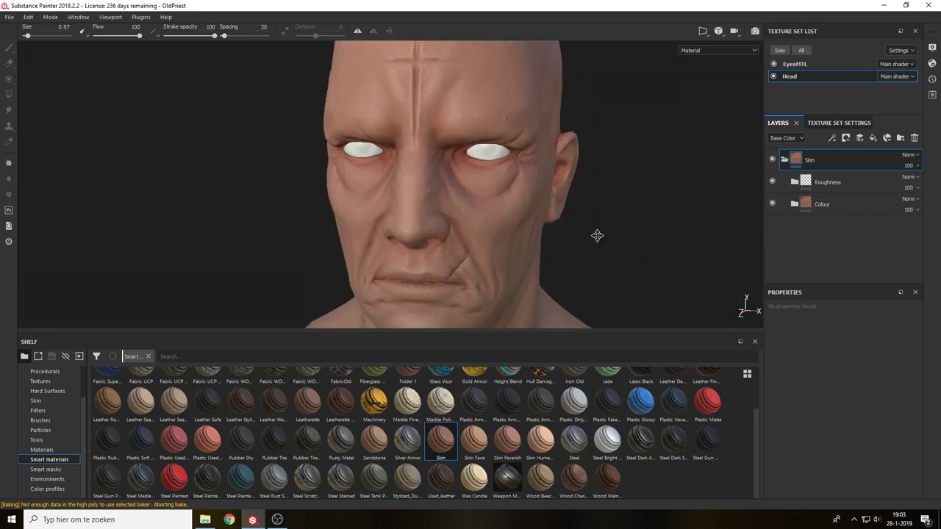
alt+middle_drag(596, 235, 626, 183)
Give the Base Colour layer inside the Skin material's Colour folder a paler, less saturated base color.
click(796, 206)
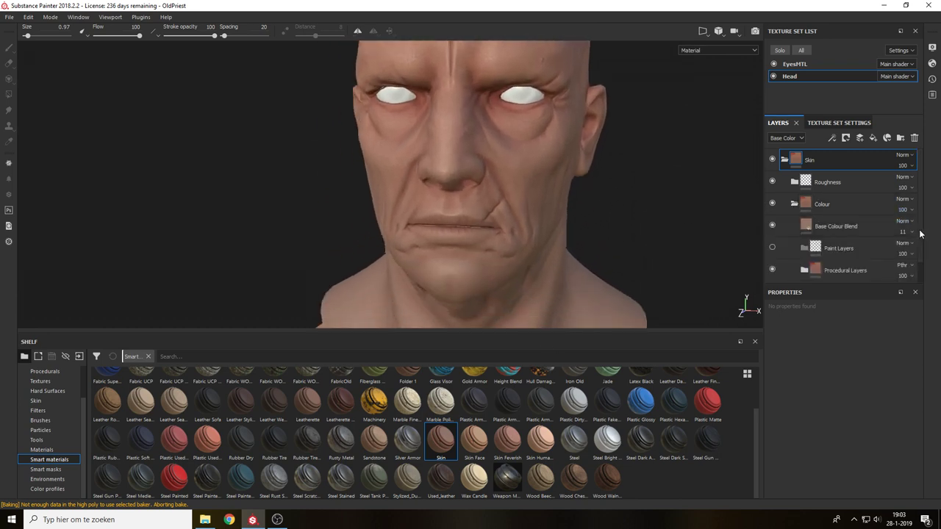
scroll(828, 250, down, 1)
click(827, 271)
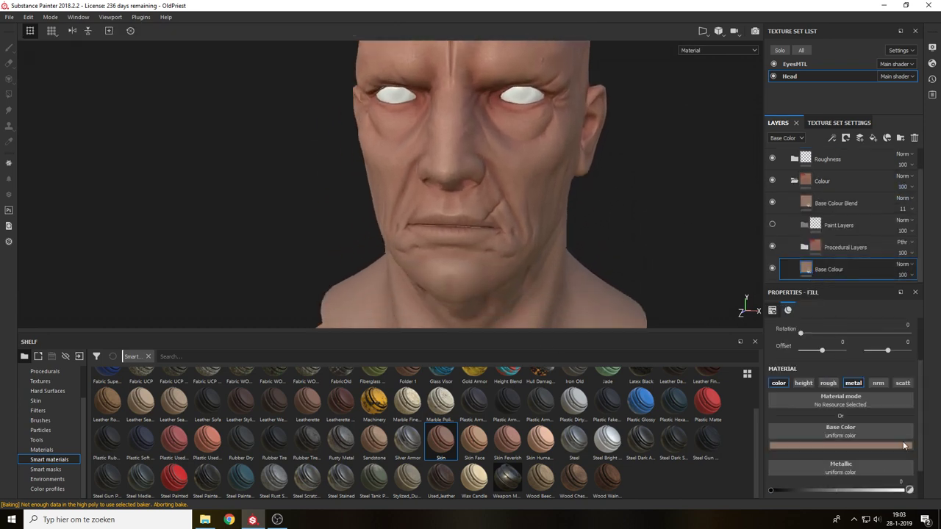
click(903, 445)
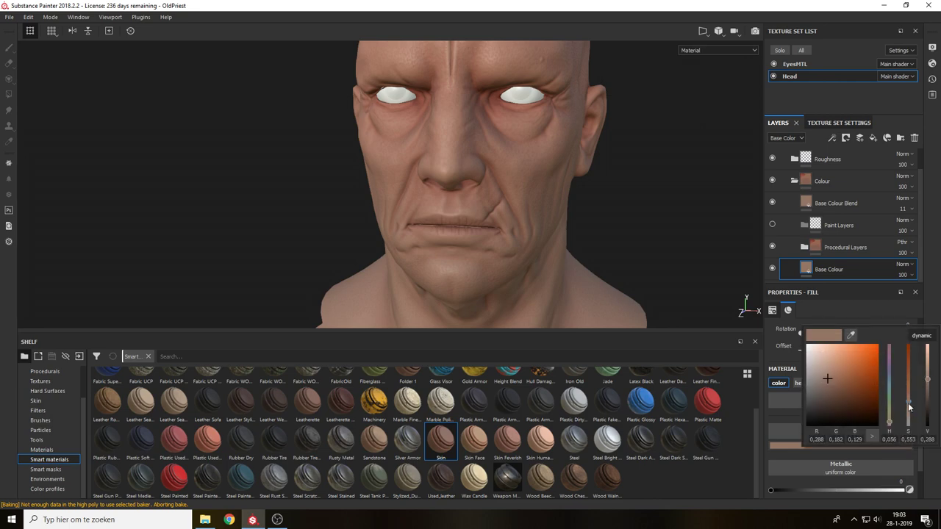
drag(908, 407, 890, 421)
drag(928, 381, 929, 377)
Examine the recolored skin over the whole head and close up on the face.
mouse_move(635, 220)
alt+mouse_down()
mouse_move(655, 226)
mouse_move(614, 232)
mouse_move(651, 225)
alt+mouse_up()
scroll(657, 233, down, 5)
alt+middle_drag(651, 227, 724, 229)
alt+drag(652, 193, 570, 194)
alt+middle_drag(577, 198, 619, 233)
scroll(508, 284, up, 2)
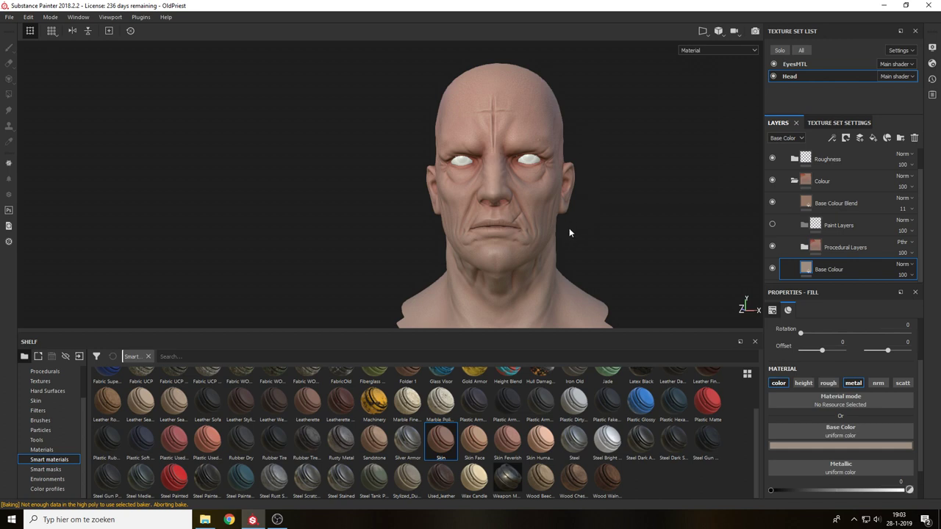
alt+drag(586, 192, 590, 190)
alt+middle_drag(589, 182, 605, 149)
alt+right_drag(474, 306, 535, 243)
alt+middle_drag(570, 162, 551, 314)
alt+middle_drag(564, 244, 577, 273)
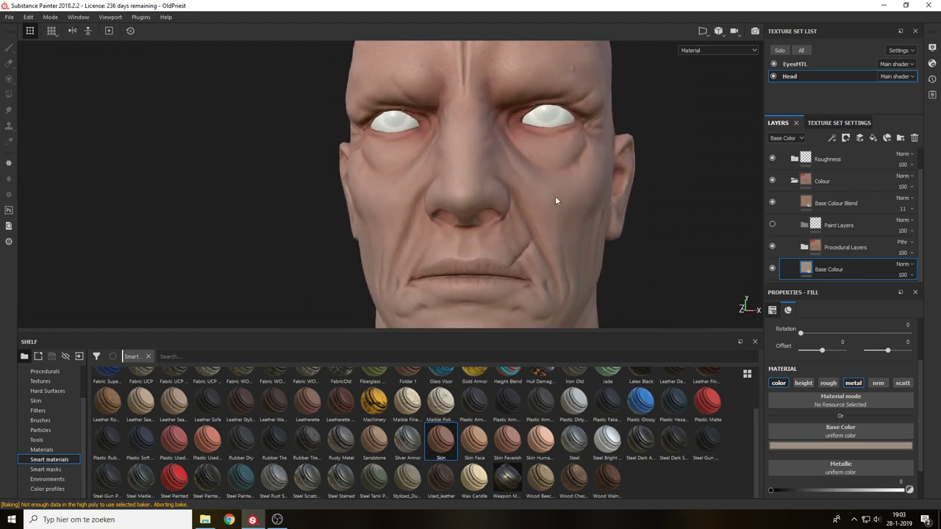
Check the template in the new project settings, and leave without creating a project.
key(ctrl+n)
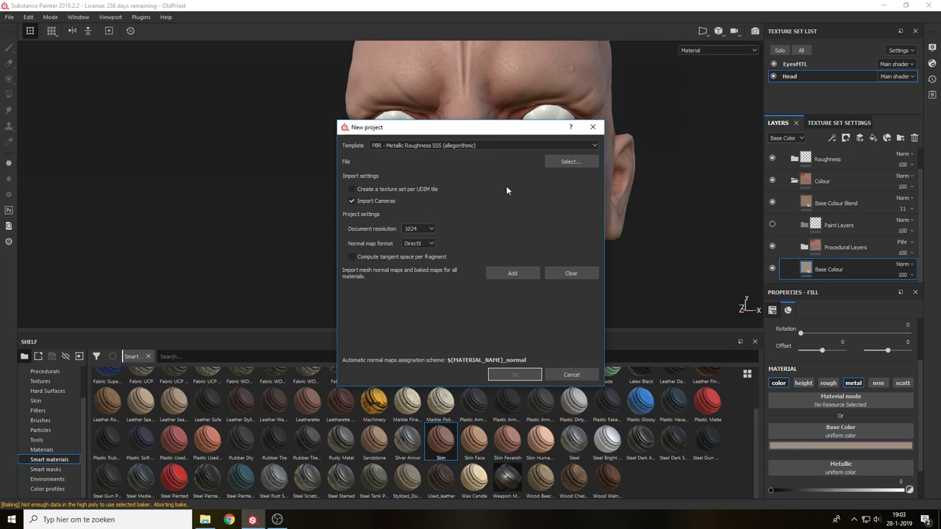
key(Escape)
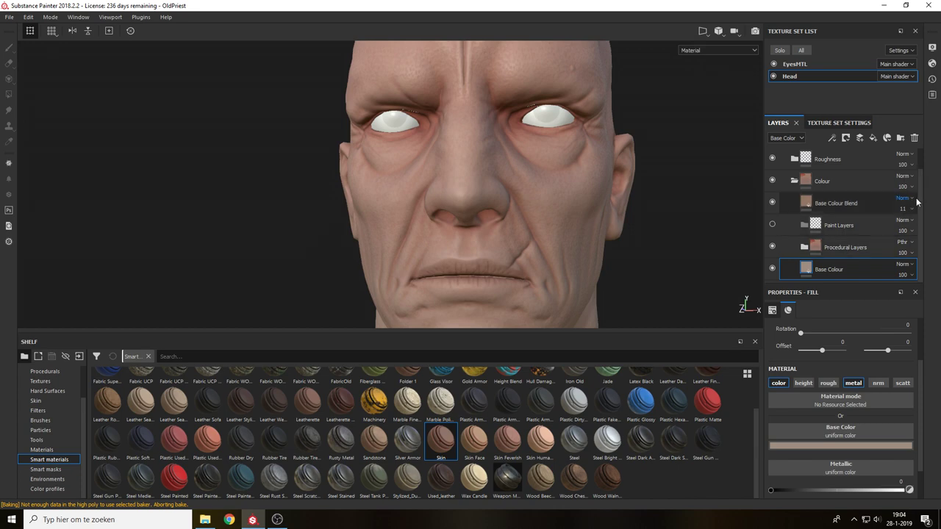
Collapse the Skin folder and rotate the environment lighting to see the head under a different light.
scroll(921, 203, up, 1)
click(784, 160)
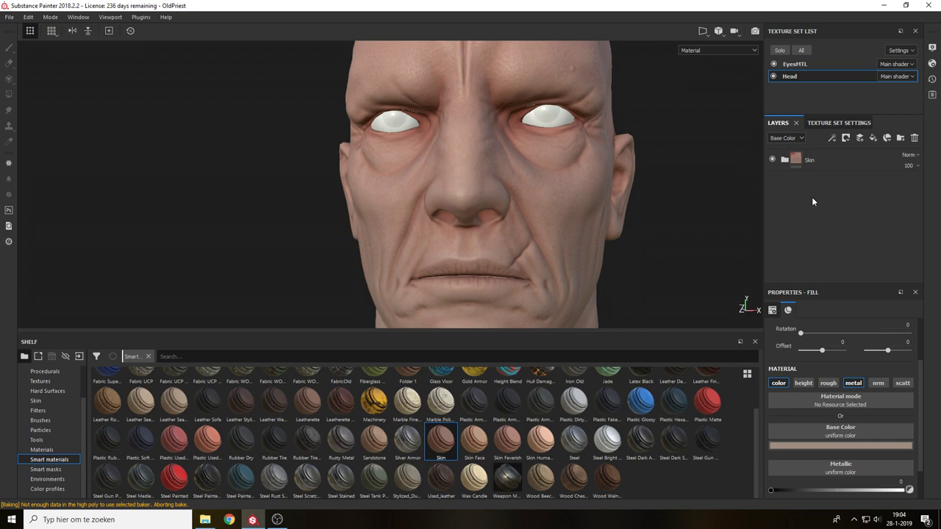
alt+drag(640, 232, 649, 201)
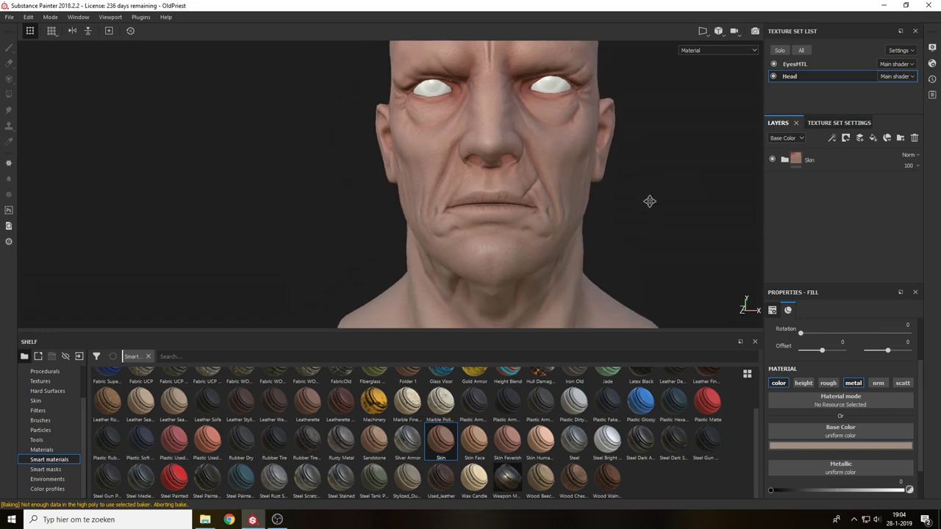
alt+middle_drag(649, 202, 645, 180)
alt+right_drag(633, 218, 632, 173)
mouse_move(632, 173)
alt+middle_down()
mouse_move(632, 269)
mouse_move(611, 204)
alt+middle_up()
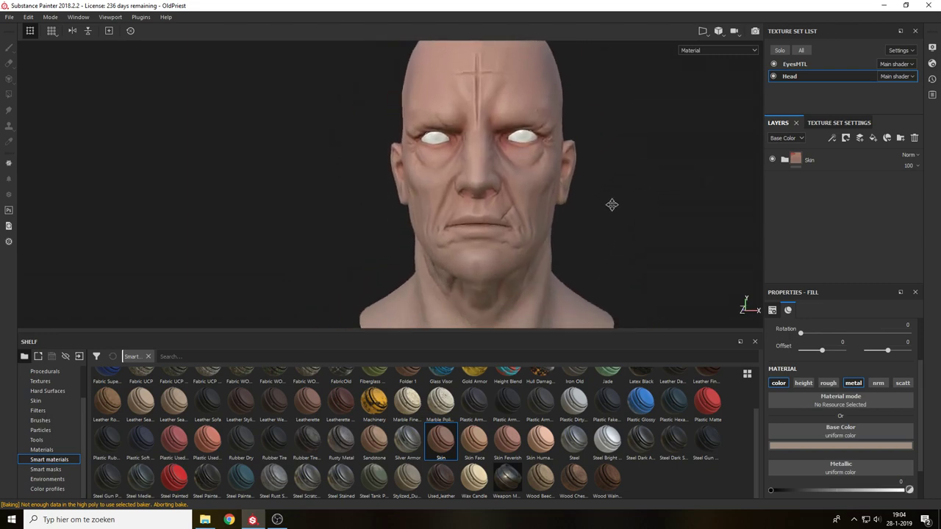
click(613, 207)
mouse_move(619, 207)
shift+right_down()
mouse_move(677, 215)
mouse_move(613, 213)
mouse_move(668, 213)
mouse_move(595, 225)
mouse_move(686, 221)
mouse_move(603, 225)
mouse_move(618, 227)
mouse_move(664, 212)
mouse_move(595, 218)
shift+right_up()
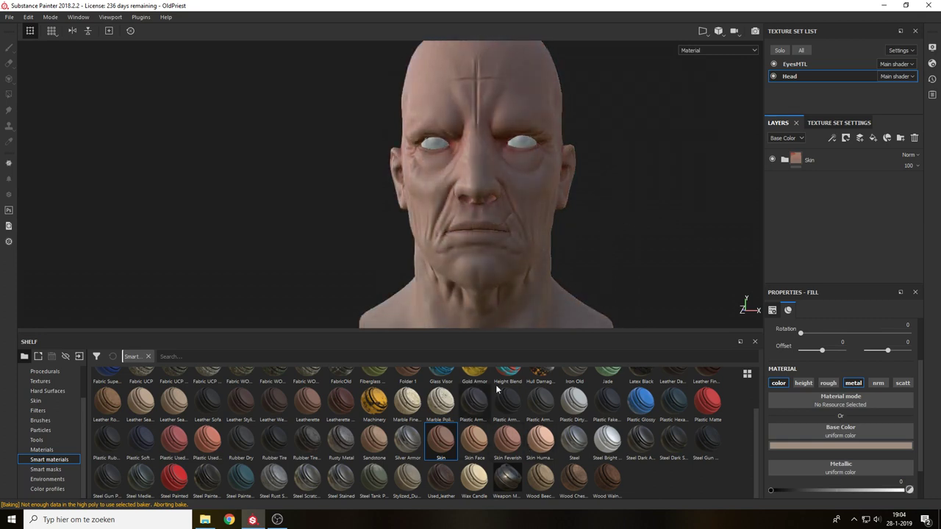
Add the Skin Feverish smart material above the Skin folder.
mouse_move(679, 115)
alt+middle_down()
mouse_move(674, 101)
mouse_move(672, 122)
alt+middle_up()
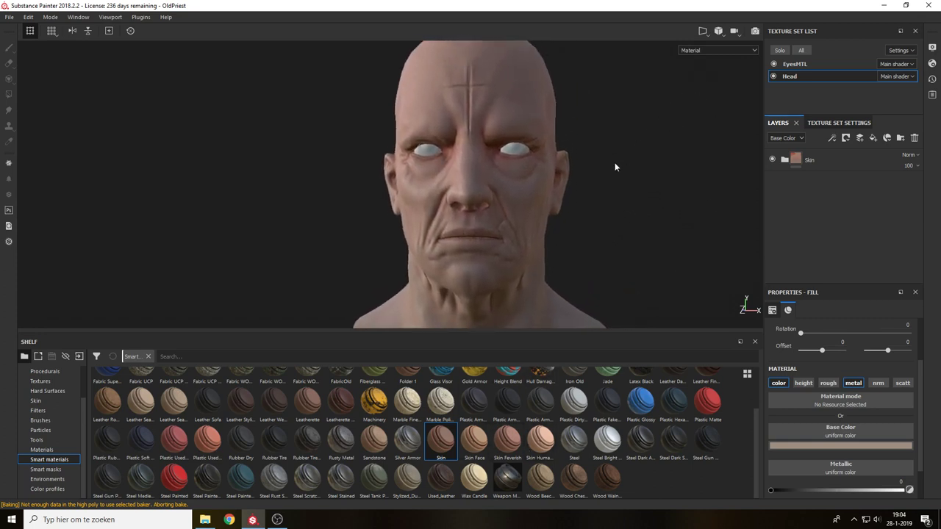
click(506, 442)
drag(505, 444, 805, 144)
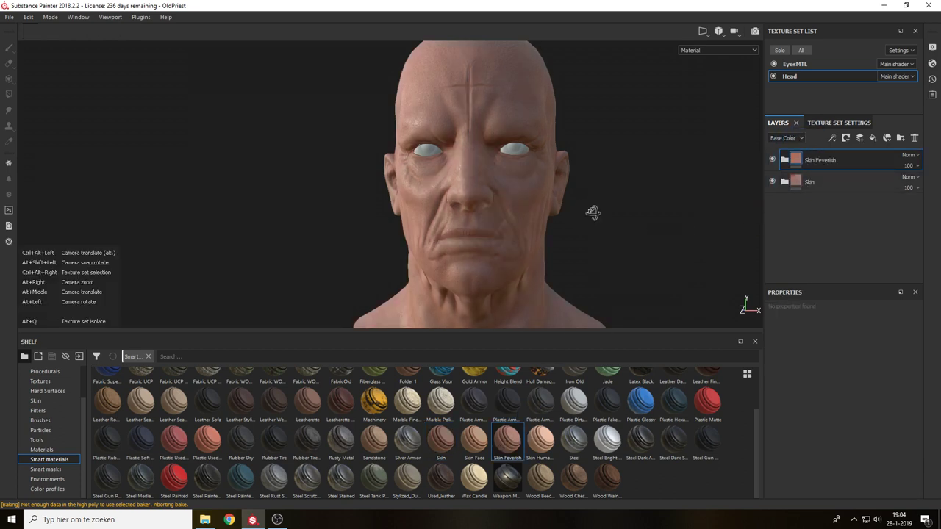
Inspect the Skin Feverish material on the lower face and neck, and hide its folder for comparison.
alt+drag(593, 212, 619, 228)
alt+middle_drag(619, 227, 638, 144)
alt+right_drag(638, 144, 574, 267)
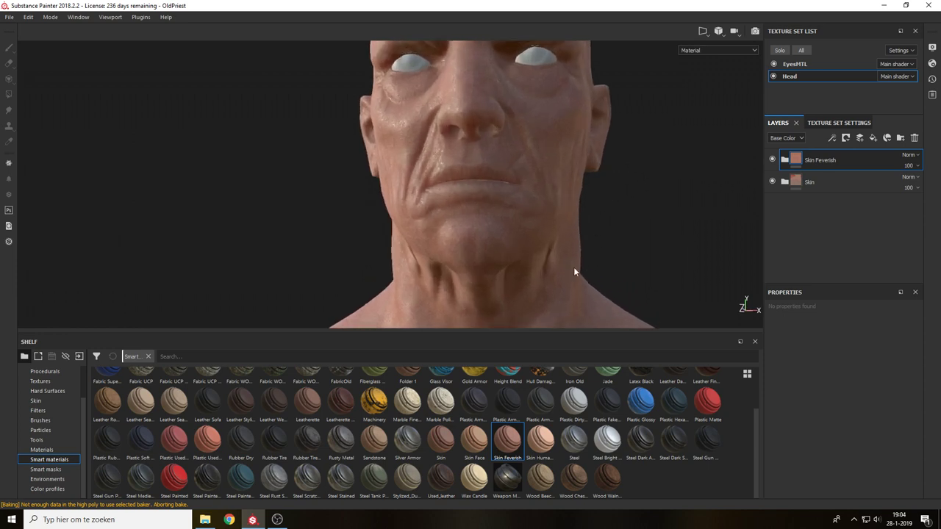
alt+drag(636, 155, 658, 163)
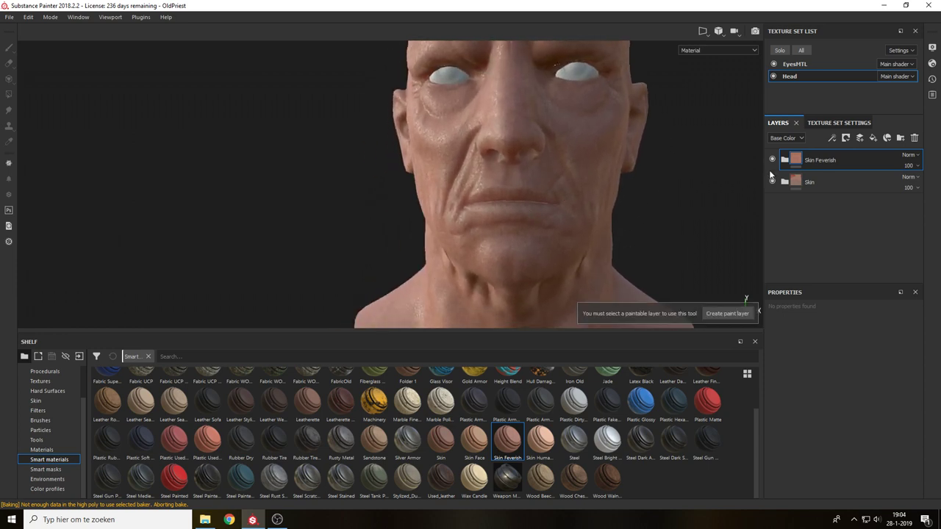
click(771, 158)
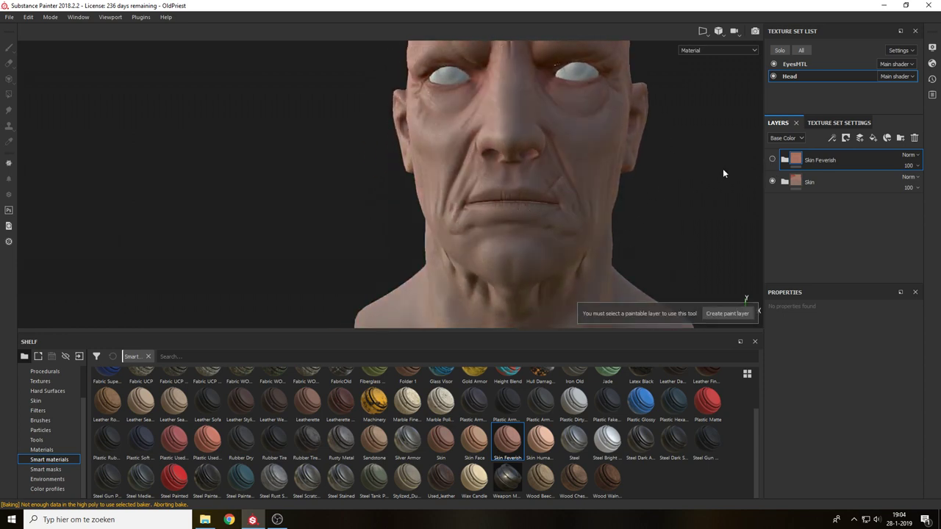
Show the Skin Feverish folder again and lower its scattering opacity to about 36.
click(772, 159)
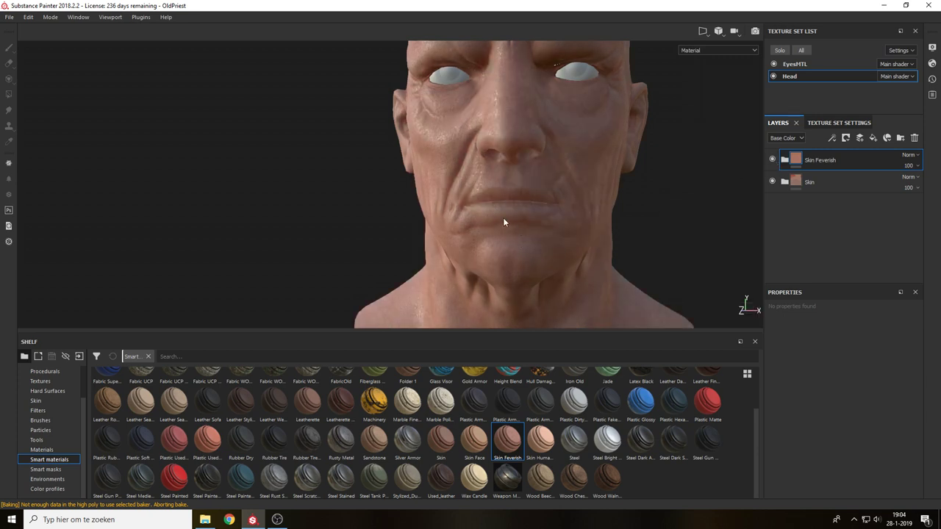
click(798, 138)
click(794, 184)
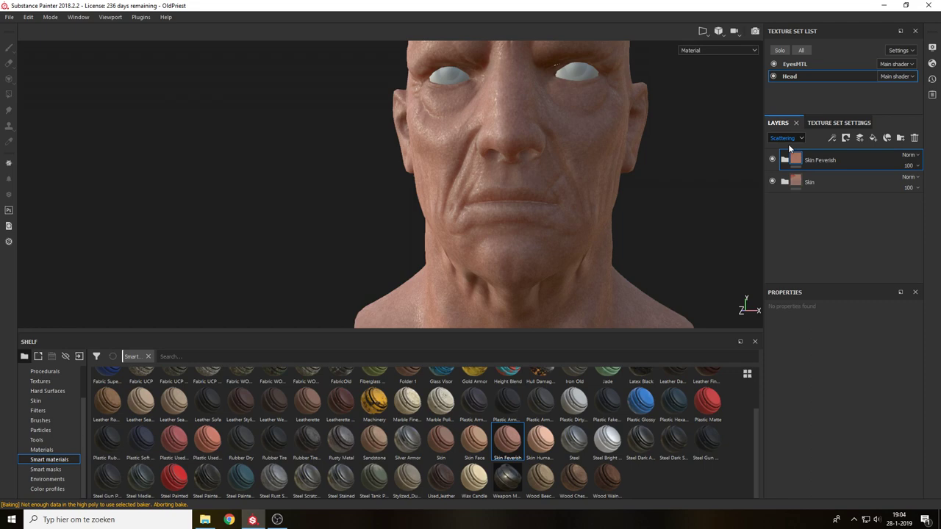
click(913, 167)
drag(932, 184, 908, 189)
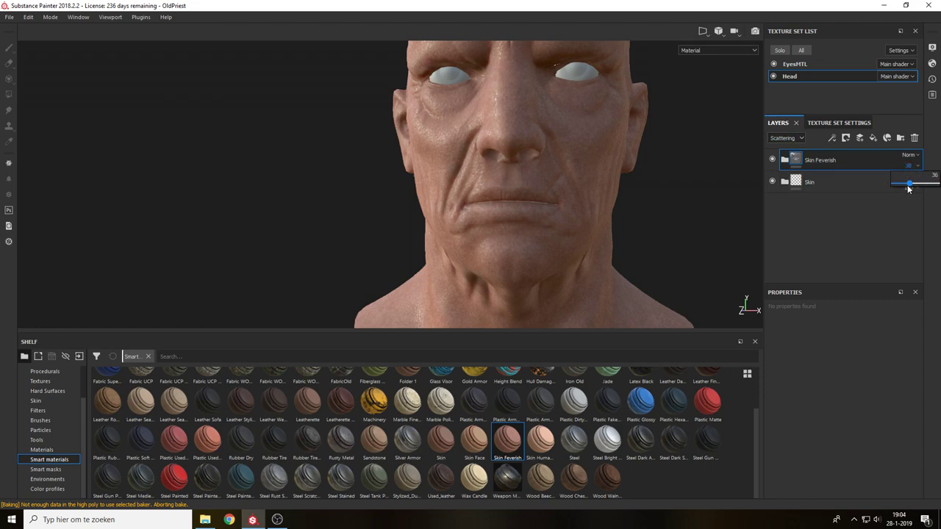
click(868, 232)
Set the Skin Feverish folder's base color opacity to 0 and check the skin under rotated lighting.
click(784, 138)
click(806, 172)
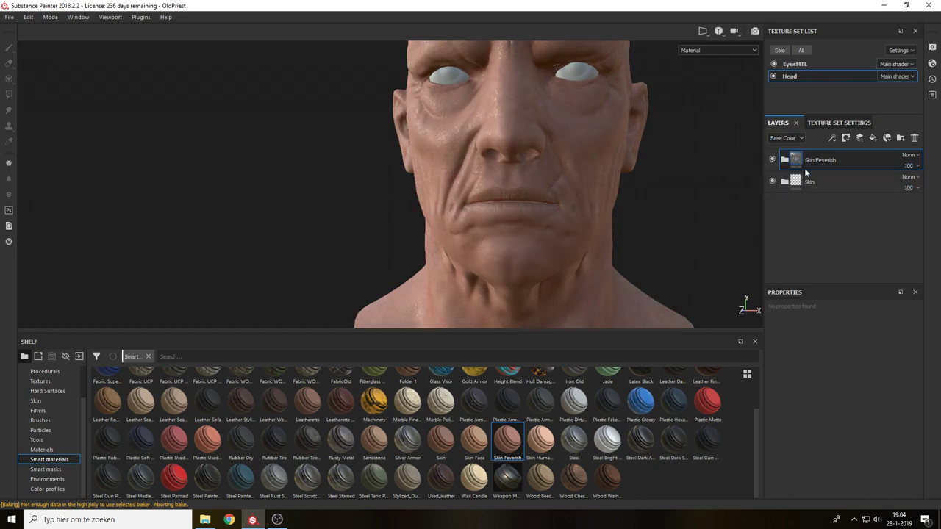
click(917, 167)
drag(927, 185, 818, 199)
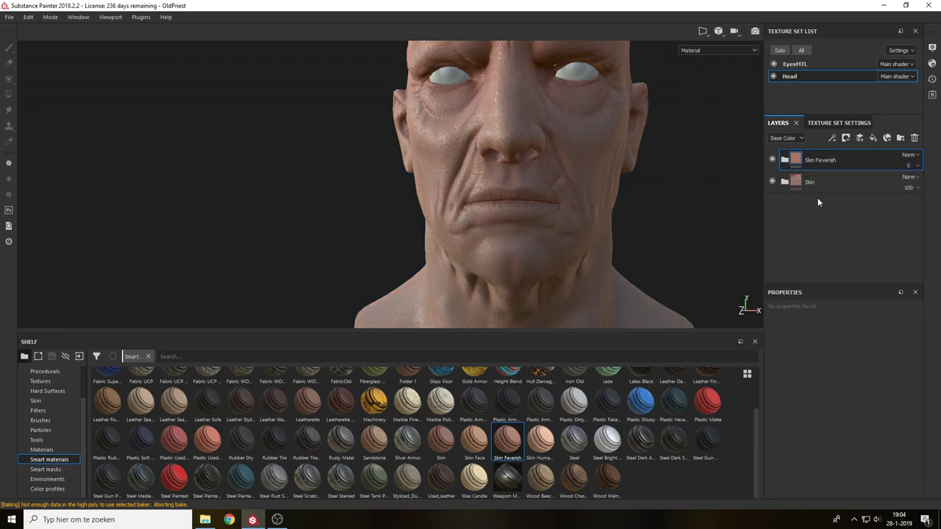
mouse_move(648, 156)
alt+middle_down()
mouse_move(653, 197)
mouse_move(646, 173)
alt+middle_up()
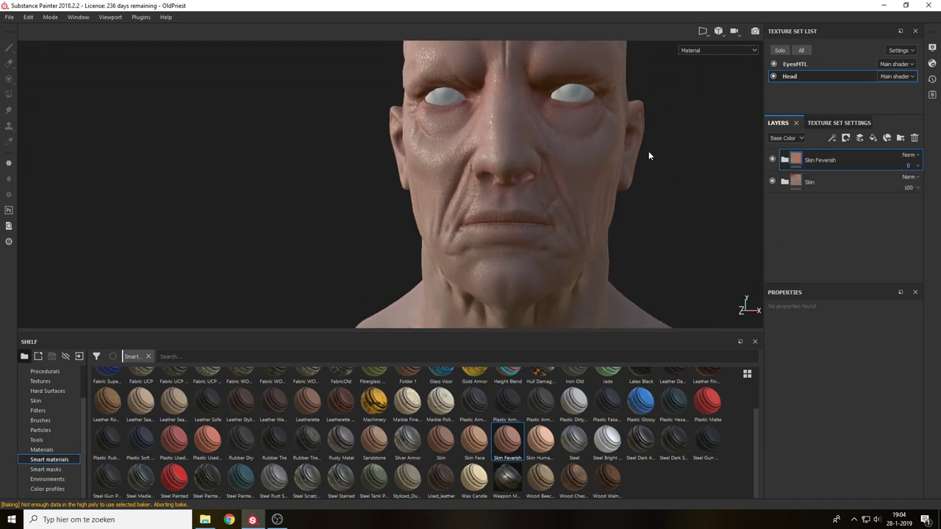
shift+right_drag(650, 153, 655, 196)
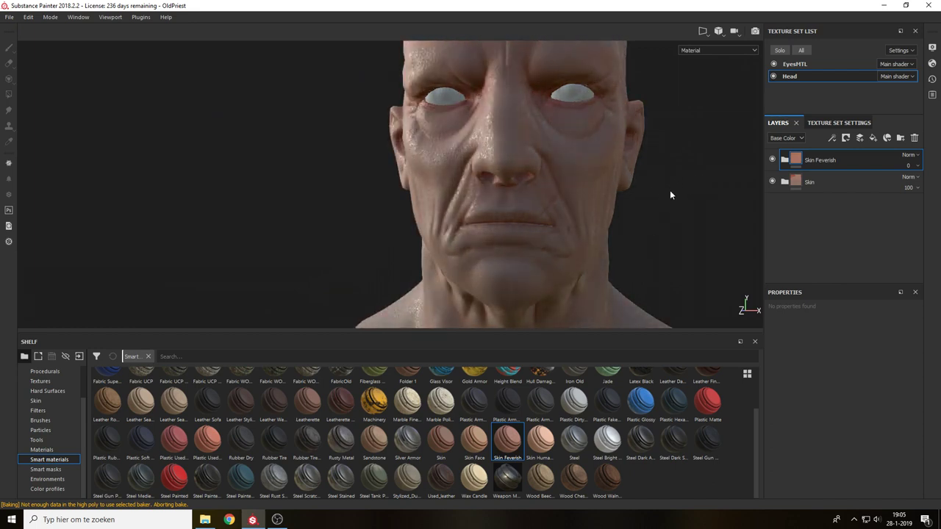
alt+drag(670, 195, 660, 235)
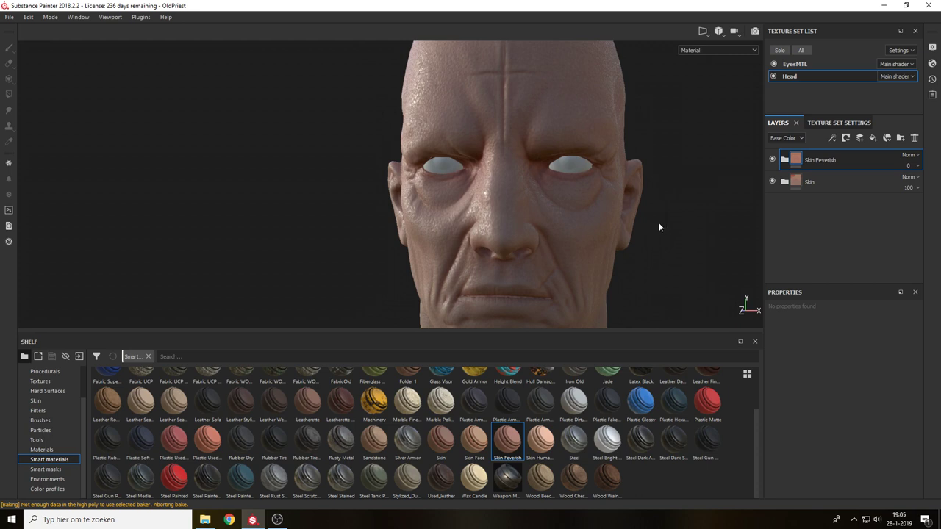
Set the Skin Feverish folder's roughness opacity to 60.
click(786, 138)
click(788, 160)
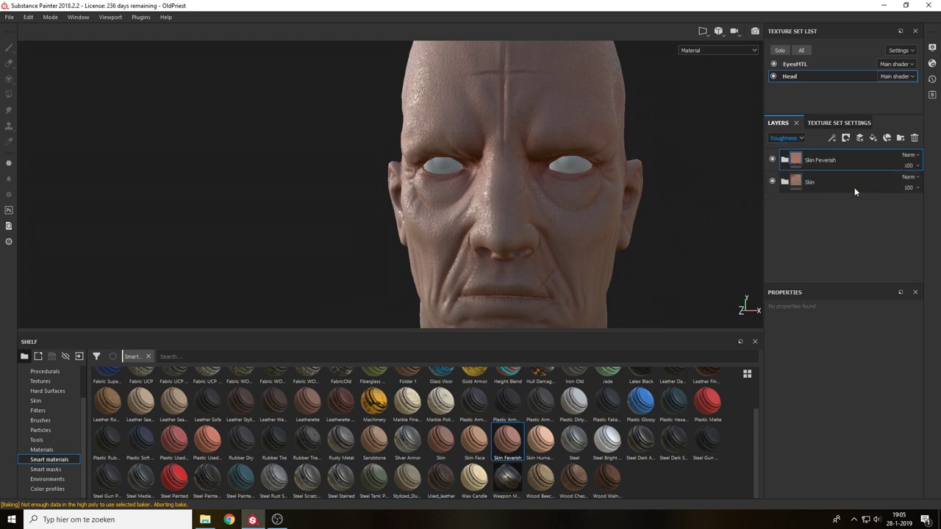
click(916, 167)
mouse_move(927, 184)
mouse_down()
mouse_move(905, 184)
mouse_move(916, 184)
mouse_up()
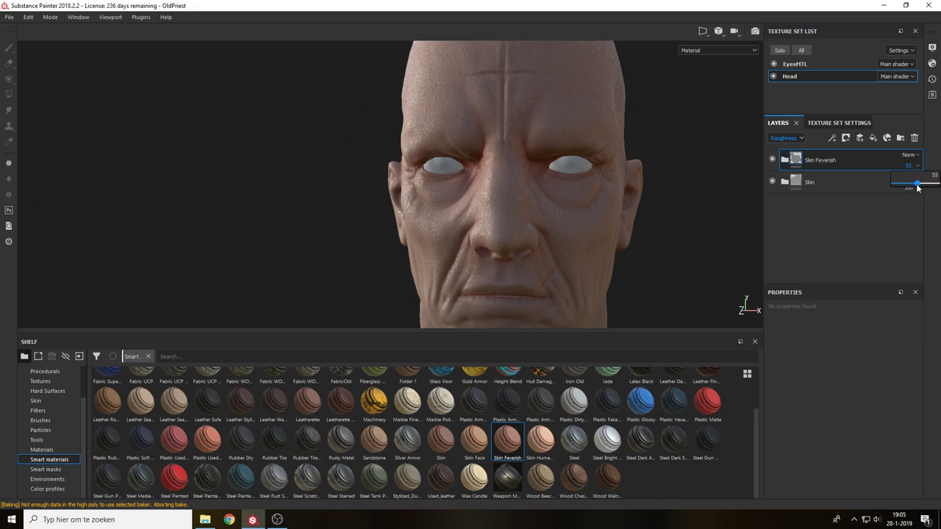
alt+drag(652, 236, 657, 236)
alt+middle_drag(657, 236, 645, 217)
mouse_move(660, 224)
shift+right_down()
mouse_move(705, 230)
mouse_move(668, 237)
shift+right_up()
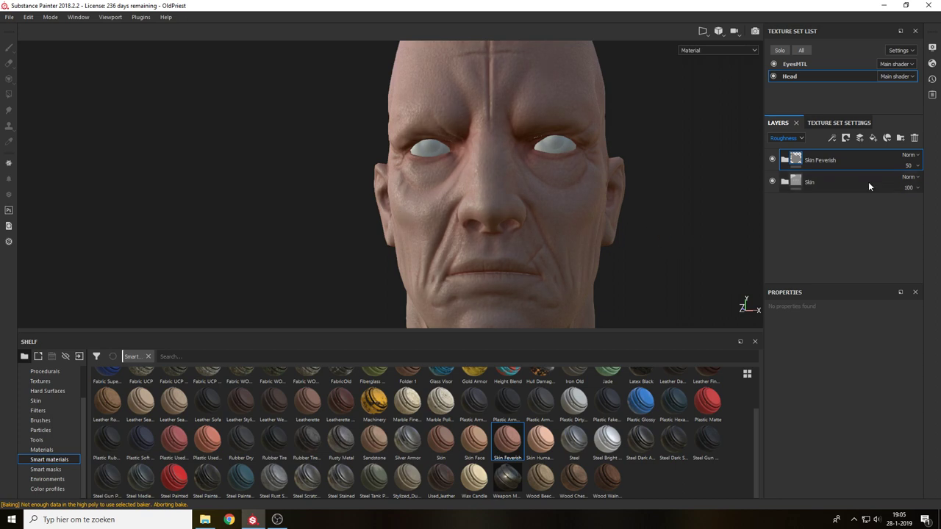
click(909, 166)
drag(921, 184, 919, 185)
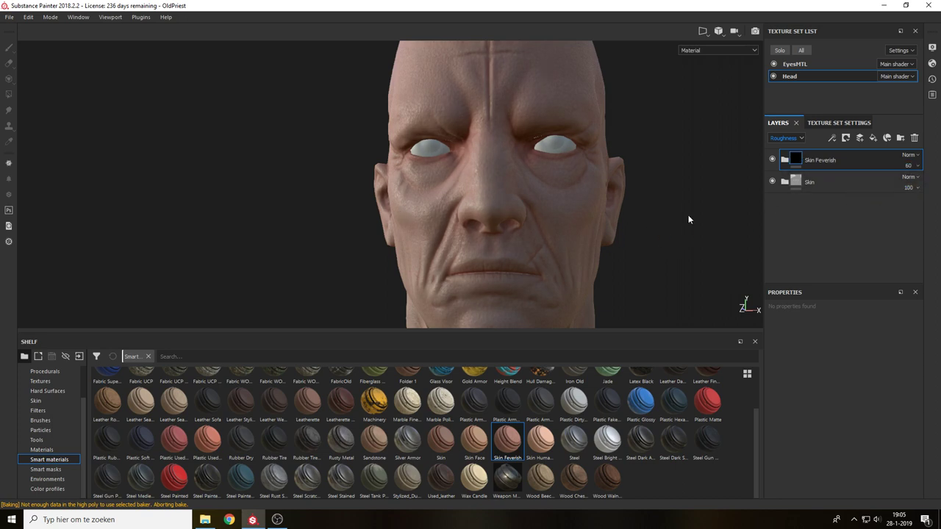
Display only the base color channel on the model and look over the head and neck.
alt+drag(688, 215, 652, 213)
key(c)
alt+middle_drag(653, 215, 680, 153)
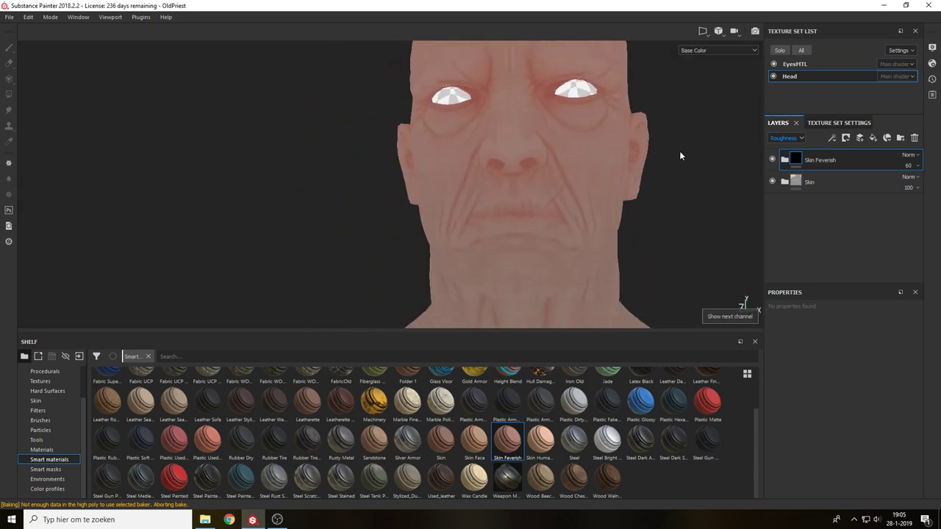
alt+right_drag(679, 153, 611, 162)
alt+drag(611, 162, 654, 193)
alt+middle_drag(655, 193, 617, 195)
scroll(617, 195, up, 5)
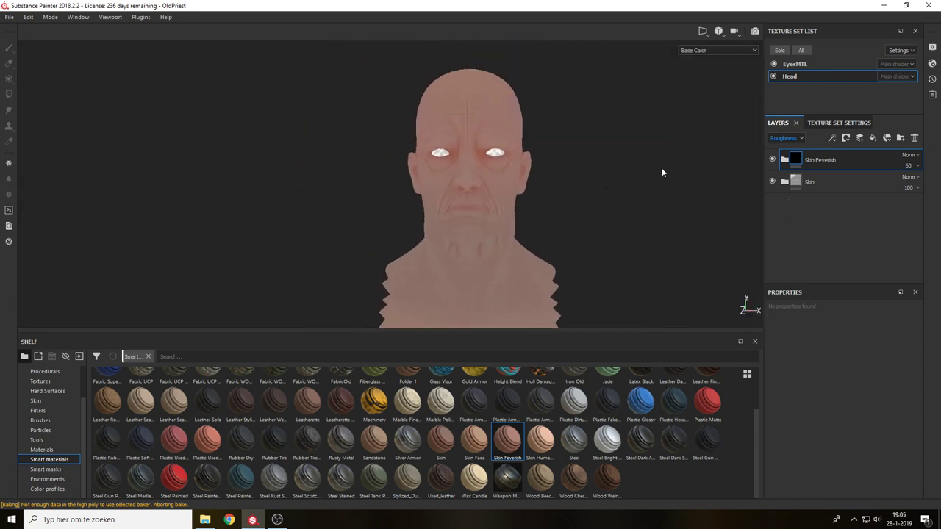
Return the layer stack to the Base Color channel and add a paint layer above Skin Feverish.
click(784, 137)
click(782, 147)
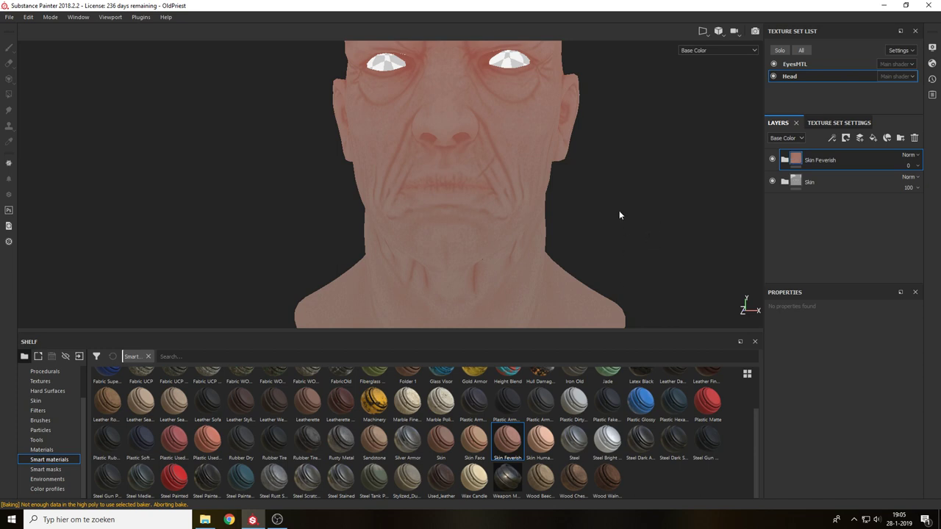
alt+middle_drag(620, 212, 663, 290)
mouse_move(640, 224)
alt+mouse_down()
mouse_move(586, 206)
mouse_move(676, 209)
mouse_move(643, 214)
alt+mouse_up()
click(858, 139)
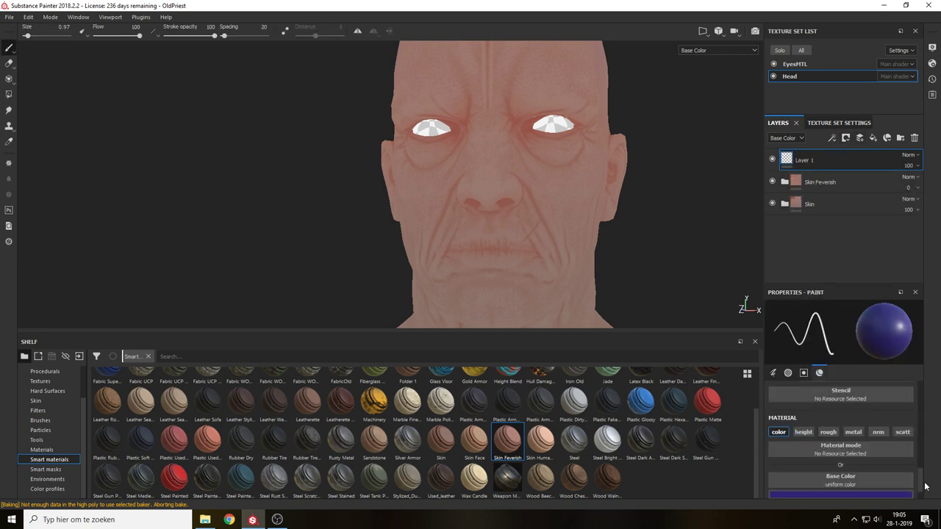
Sample the brush base color from the Skin Feverish thumbnail and darken it to a brown of RGB 0.211, 0.093, 0.067.
scroll(813, 432, down, 1)
click(841, 466)
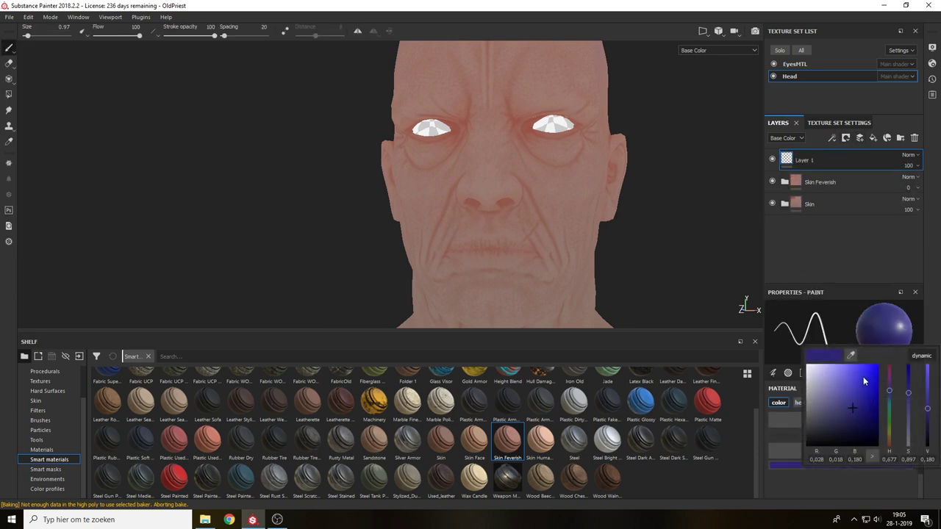
mouse_move(854, 357)
mouse_down()
mouse_move(818, 213)
mouse_move(798, 179)
mouse_up()
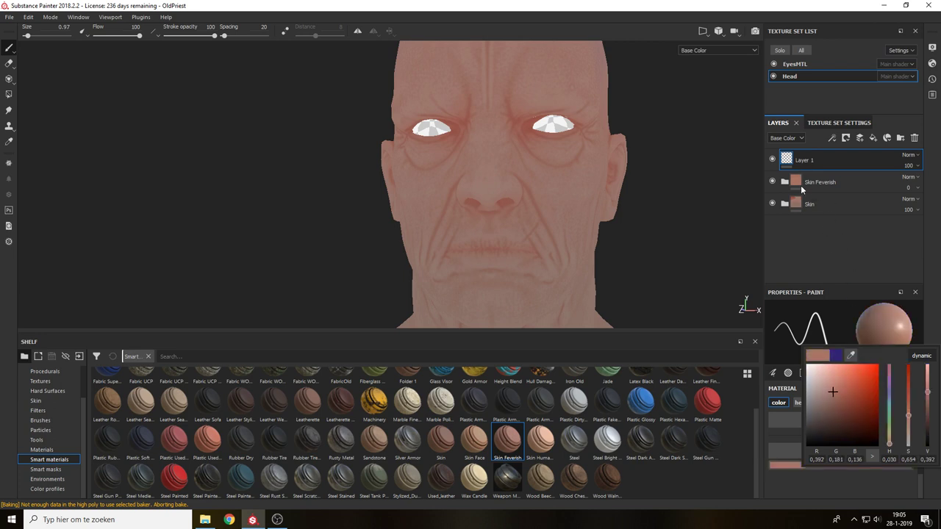
drag(835, 399, 835, 403)
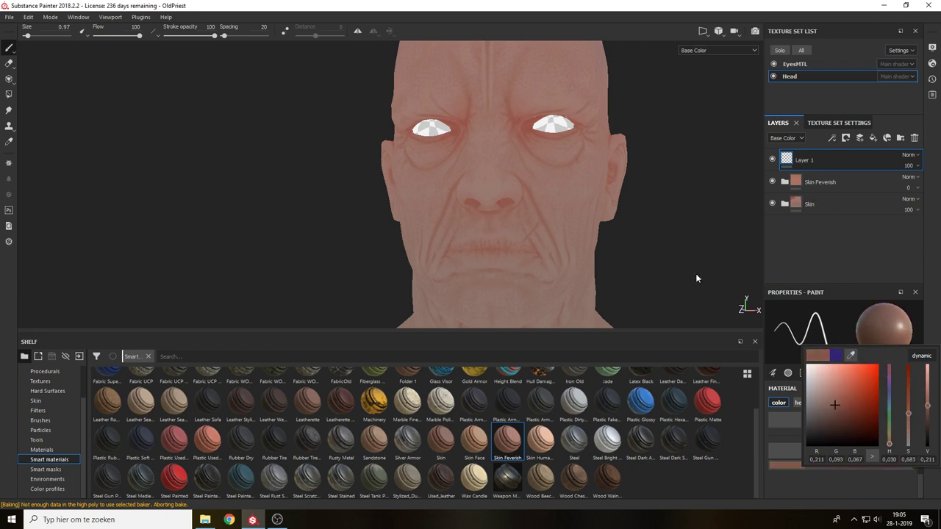
Enlarge the brush to size 6.06 and turn on symmetry with the symmetry plane shown.
alt+drag(693, 272, 619, 233)
ctrl+right_drag(602, 231, 625, 229)
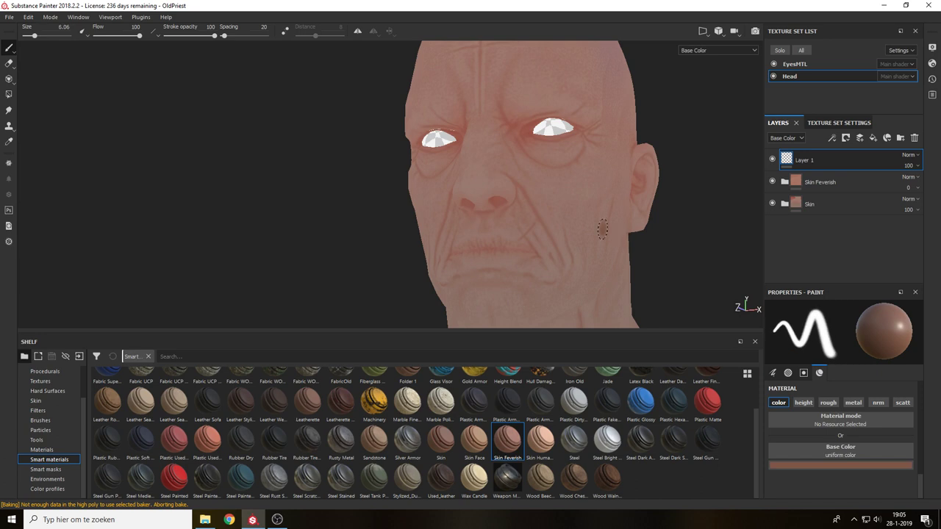
click(358, 32)
click(390, 32)
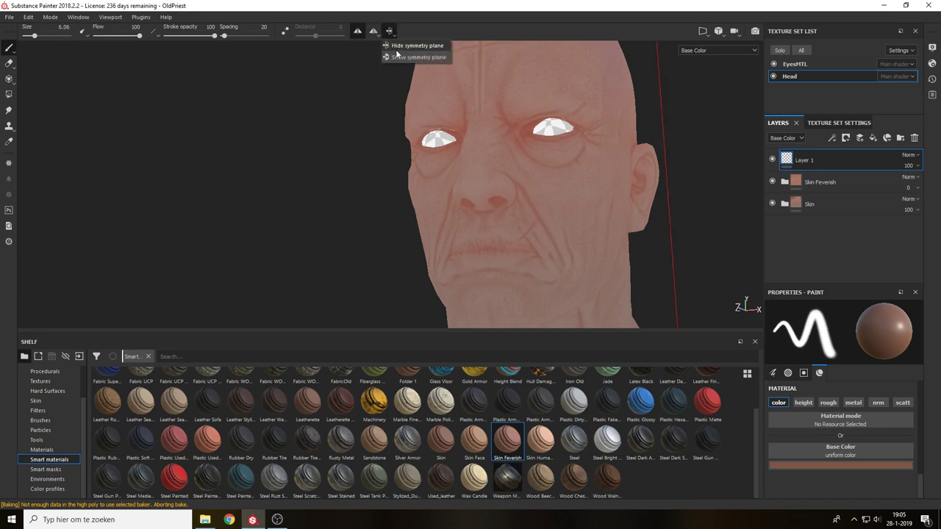
click(417, 51)
Compare the face in material and base color display, and paint a large brown patch in the hollow of the cheek.
alt+middle_drag(527, 185, 485, 170)
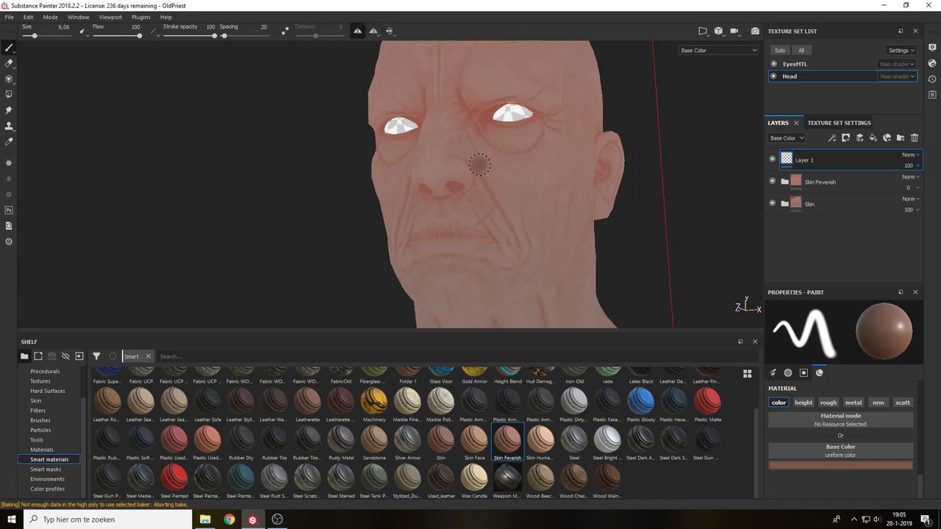
key(m)
alt+drag(515, 219, 493, 207)
key(c)
alt+right_drag(510, 222, 527, 254)
alt+drag(527, 255, 492, 236)
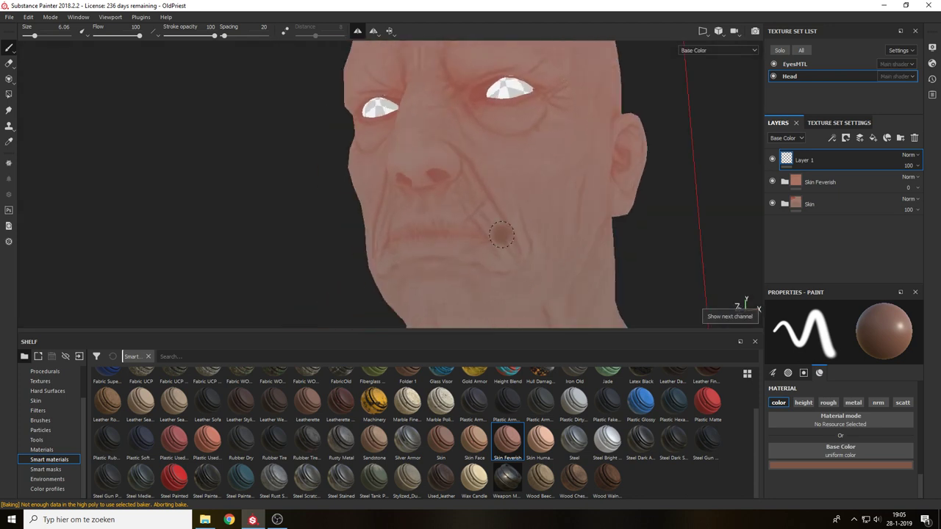
alt+middle_drag(505, 234, 488, 219)
mouse_move(520, 202)
mouse_down()
mouse_move(526, 220)
mouse_move(538, 189)
mouse_move(557, 174)
mouse_move(549, 206)
mouse_move(571, 150)
mouse_move(564, 210)
mouse_move(550, 229)
mouse_move(535, 232)
mouse_move(577, 182)
mouse_move(578, 148)
mouse_move(544, 217)
mouse_up()
alt+middle_drag(544, 217, 532, 272)
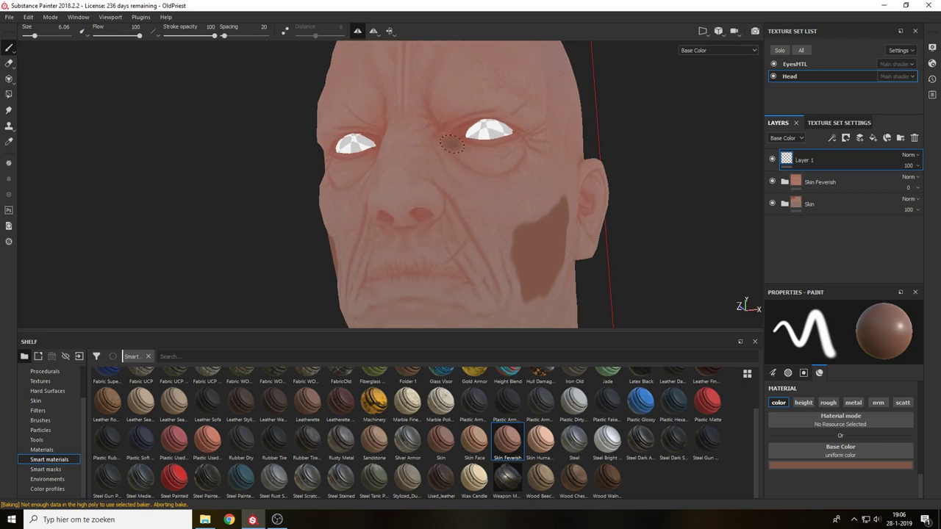
Reduce the brush to size 1.74 and paint dark strokes at the inner eye corners and beside the nostrils.
ctrl+right_drag(460, 172, 430, 172)
drag(450, 137, 461, 158)
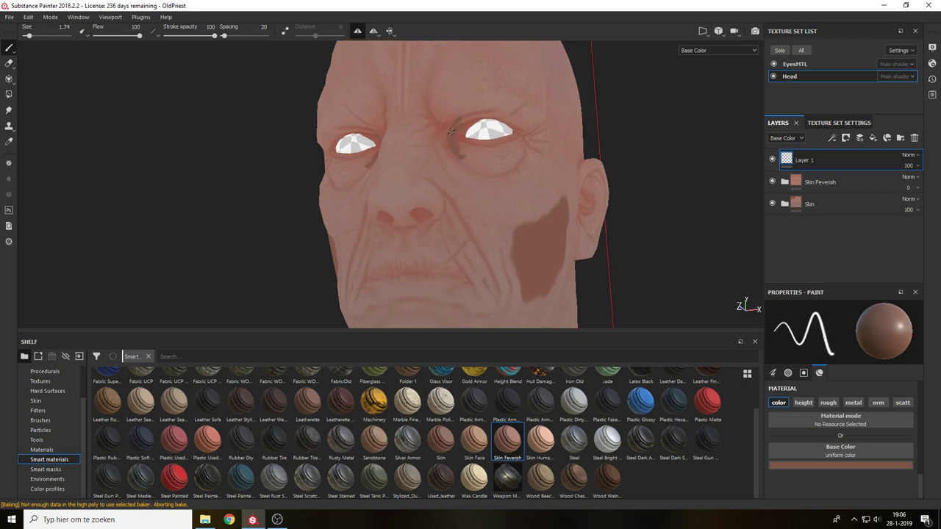
alt+middle_drag(458, 210, 489, 161)
drag(479, 157, 464, 172)
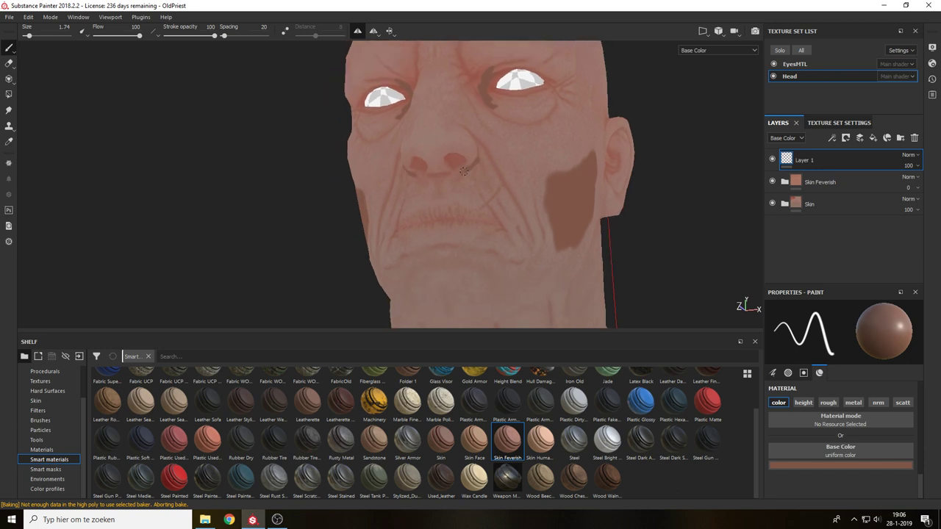
Paint brown shading strokes below the lower lip, down the chin and along the sides of the nose, checking them in material display.
alt+middle_drag(492, 197, 486, 152)
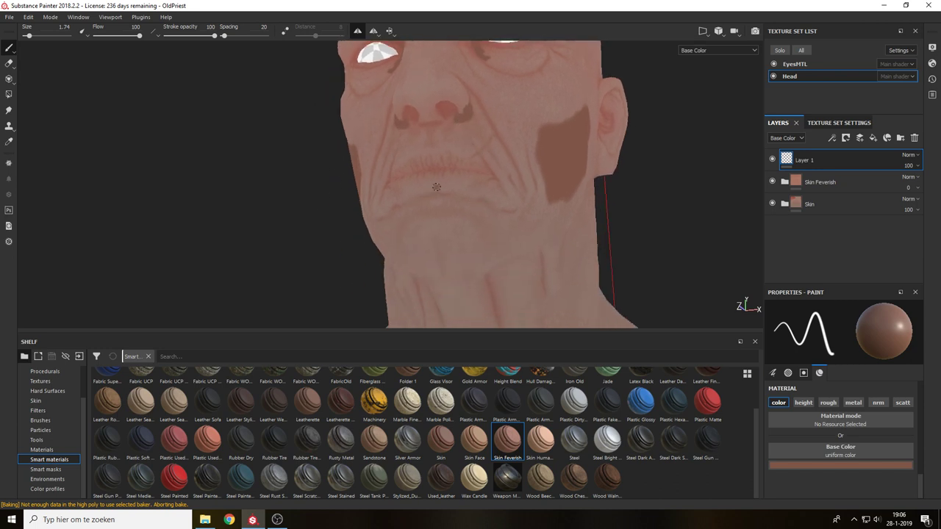
key(m)
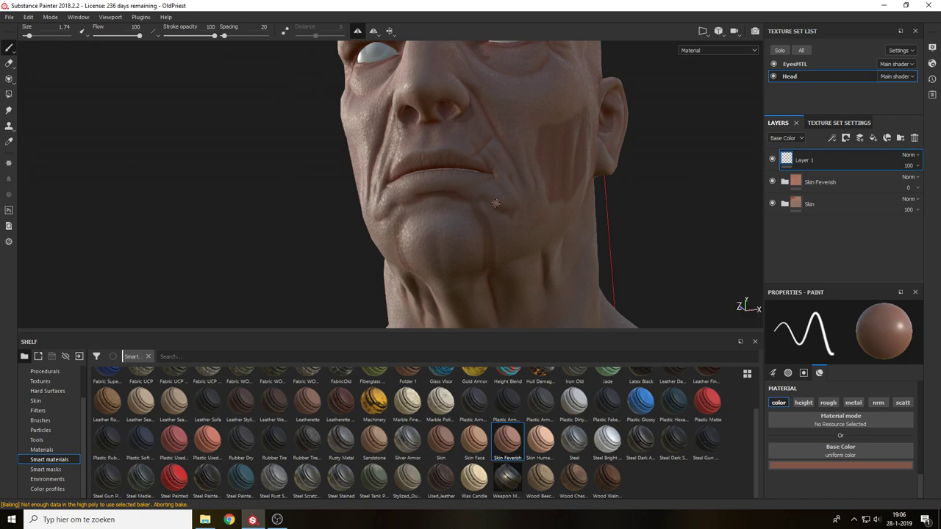
mouse_move(496, 203)
alt+mouse_down()
mouse_move(505, 191)
mouse_move(523, 207)
mouse_move(525, 168)
mouse_move(463, 178)
mouse_move(456, 204)
alt+mouse_up()
key(c)
alt+drag(547, 171, 502, 166)
alt+middle_drag(502, 166, 470, 189)
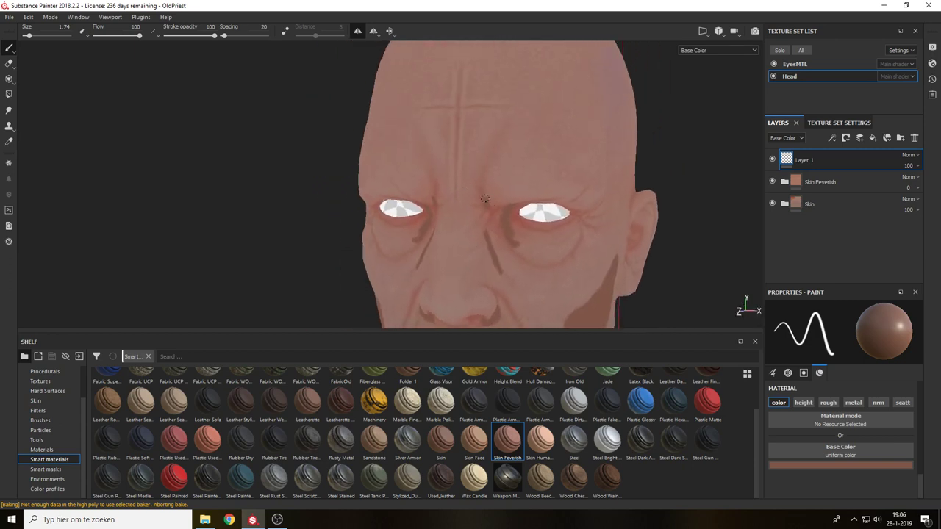
Paint a thin stroke from the inner brow up the forehead, and a large brown patch on the temple at brush size 8.06.
drag(485, 199, 500, 141)
alt+drag(586, 159, 439, 176)
ctrl+right_drag(516, 168, 553, 170)
mouse_move(502, 197)
mouse_down()
mouse_move(531, 131)
mouse_move(549, 136)
mouse_move(503, 190)
mouse_move(547, 181)
mouse_move(534, 203)
mouse_up()
mouse_move(592, 164)
alt+mouse_down()
mouse_move(551, 173)
mouse_move(628, 166)
mouse_move(626, 175)
alt+mouse_up()
alt+middle_drag(639, 250, 538, 162)
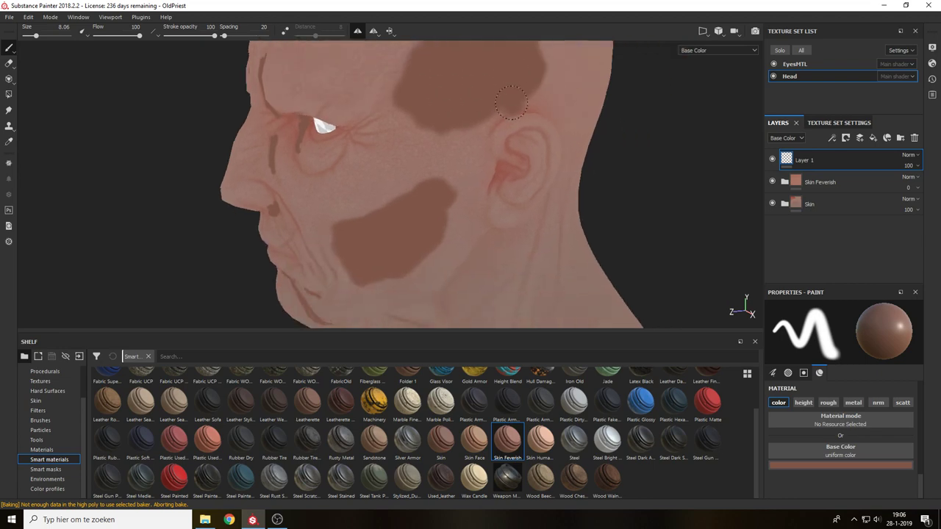
Reduce the brush to size 0.88 and paint thin dark strokes in the folds of the ear.
alt+drag(538, 161, 566, 159)
ctrl+right_drag(562, 170, 530, 171)
alt+drag(544, 174, 565, 187)
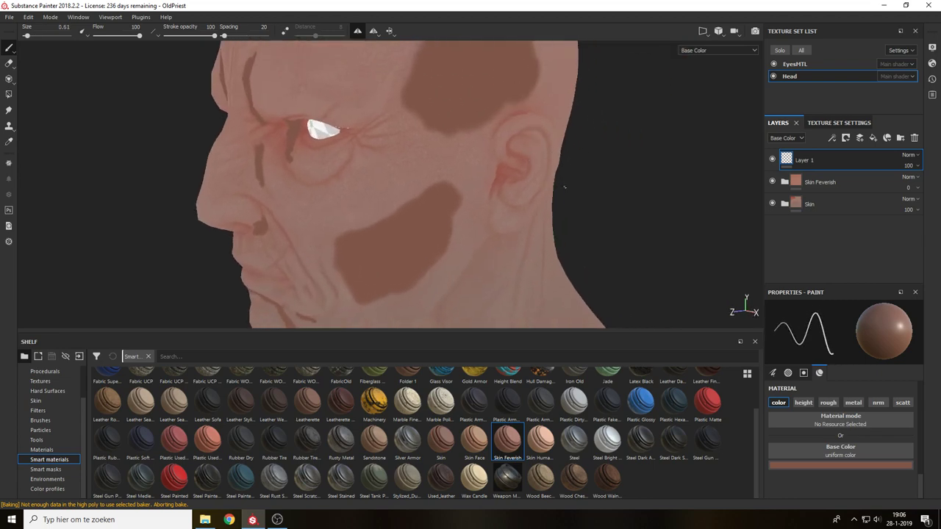
alt+right_drag(535, 152, 511, 143)
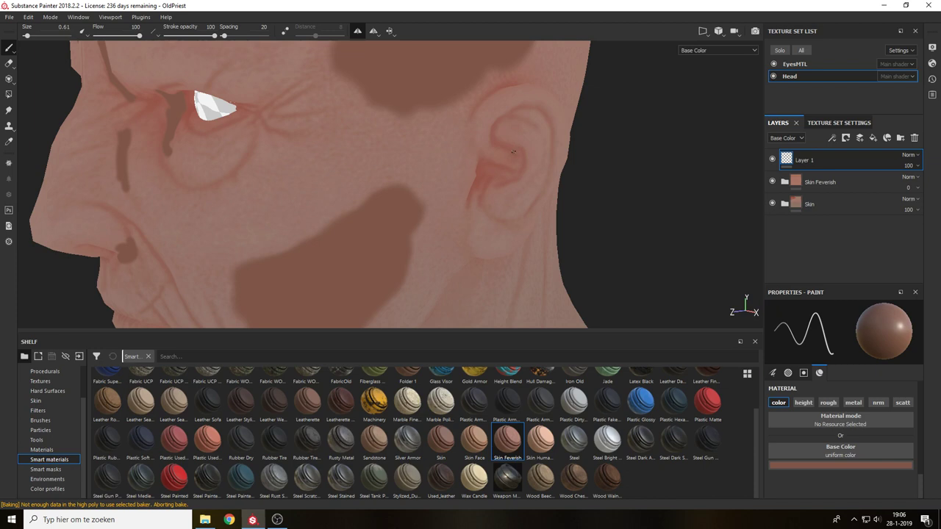
ctrl+right_drag(513, 175, 515, 175)
drag(542, 112, 547, 159)
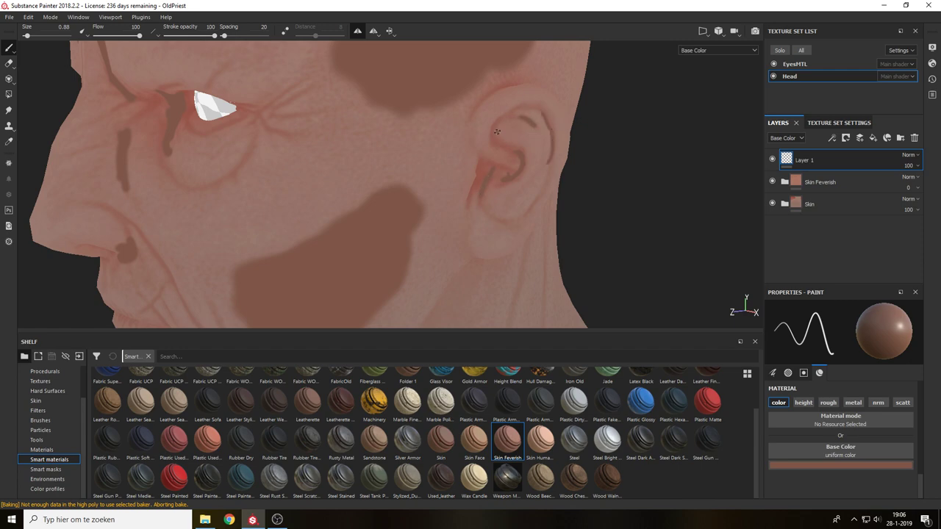
Enlarge the brush to size 2.19 and paint brown strokes below the ear and along the folds of the neck.
alt+middle_drag(512, 188, 548, 92)
alt+drag(507, 254, 505, 218)
scroll(504, 216, down, 2)
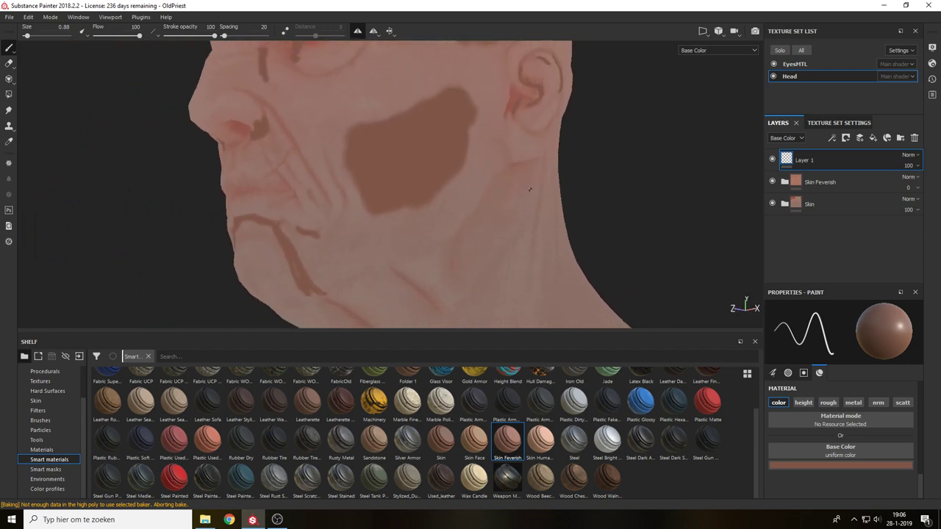
mouse_move(503, 209)
alt+middle_down()
mouse_move(565, 132)
mouse_move(570, 111)
alt+middle_up()
ctrl+right_drag(559, 114, 572, 113)
drag(574, 89, 566, 95)
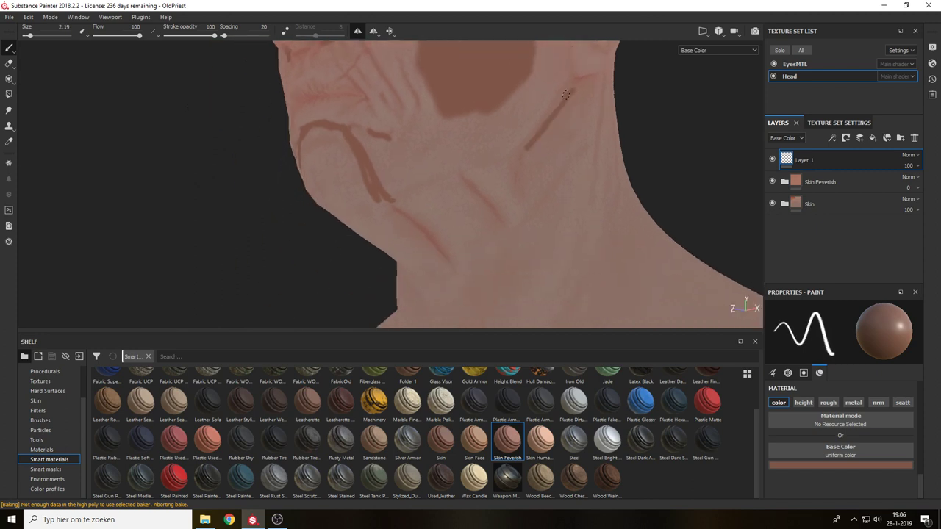
mouse_move(467, 177)
mouse_down()
mouse_move(501, 220)
mouse_move(491, 181)
mouse_up()
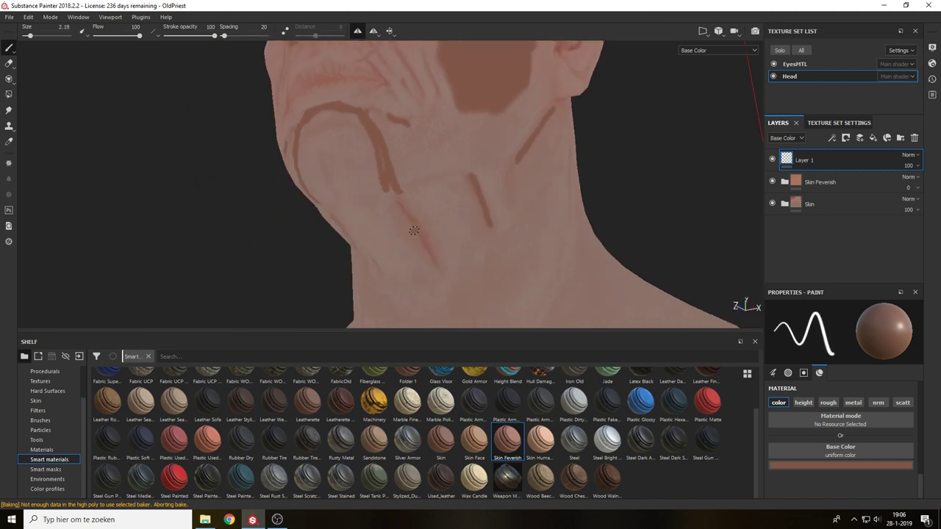
drag(400, 205, 431, 265)
drag(553, 160, 495, 262)
alt+drag(501, 181, 514, 214)
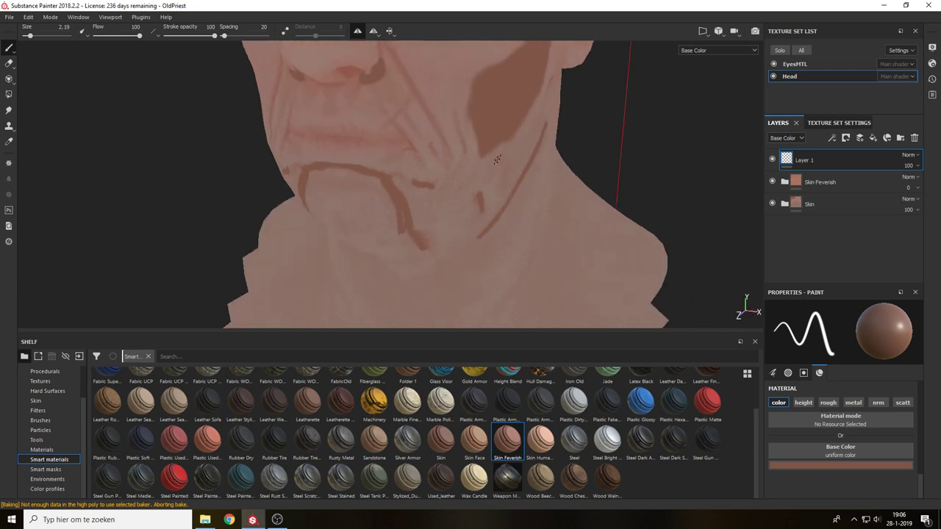
Undo the last strokes and extend the brown temple patch down toward the ear at brush size 4.75, checking it in material display.
alt+middle_drag(508, 205, 574, 297)
alt+drag(496, 197, 505, 169)
alt+middle_drag(409, 191, 464, 176)
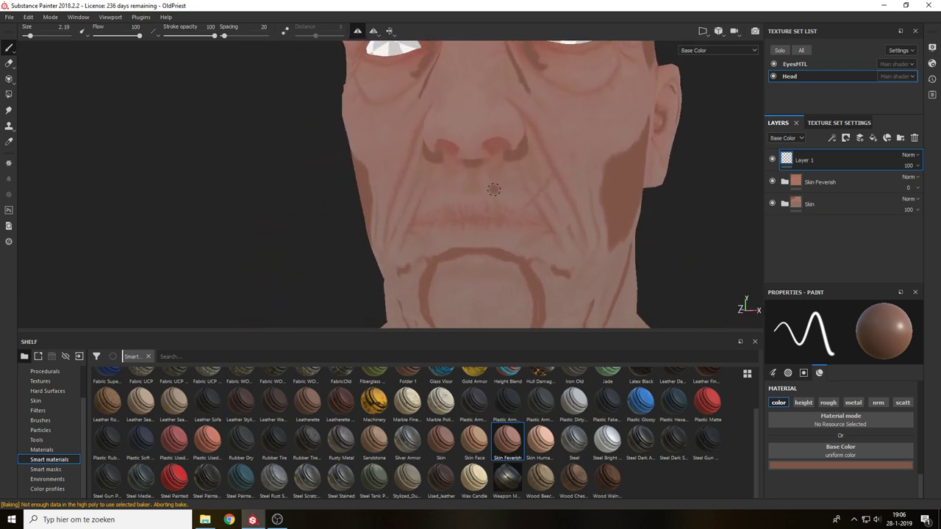
alt+right_drag(501, 189, 539, 96)
alt+middle_drag(525, 90, 516, 156)
mouse_move(516, 156)
alt+mouse_down()
mouse_move(567, 169)
mouse_move(464, 176)
mouse_move(613, 158)
mouse_move(672, 133)
alt+mouse_up()
key(ctrl+z)
mouse_move(665, 181)
alt+middle_down()
mouse_move(635, 177)
mouse_move(594, 189)
alt+middle_up()
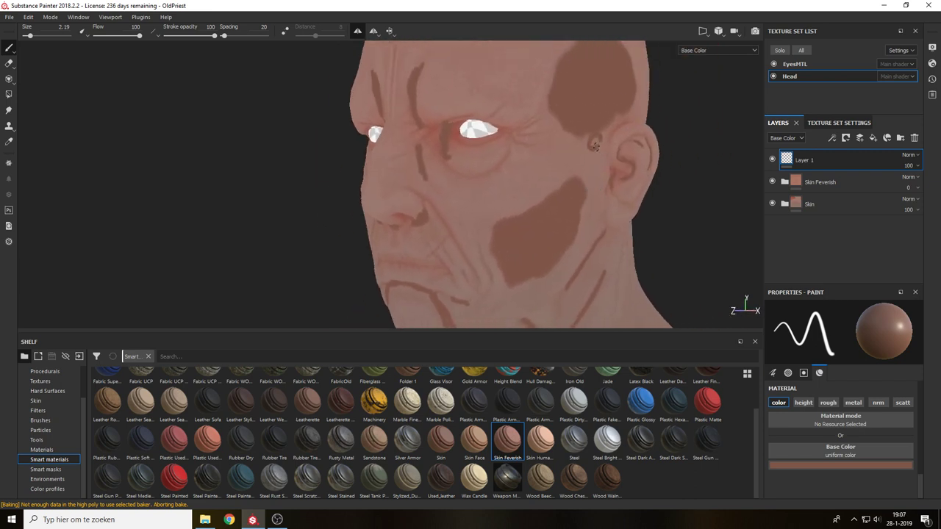
key(ctrl+z)
ctrl+right_drag(598, 152, 608, 152)
drag(589, 149, 591, 129)
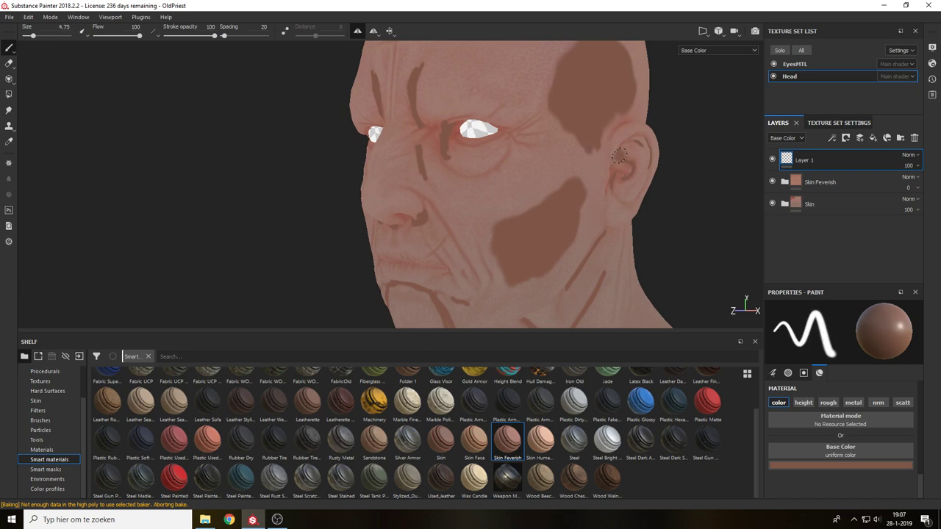
key(m)
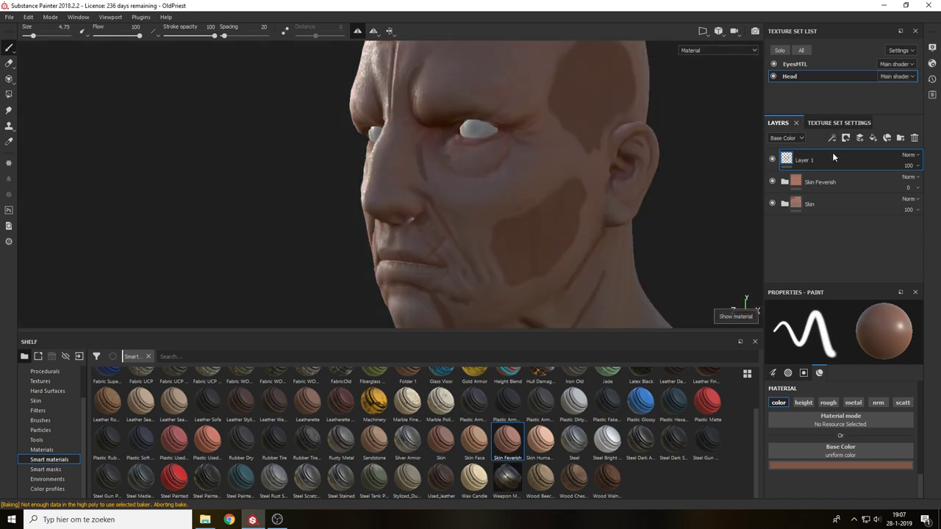
scroll(622, 193, down, 6)
alt+drag(616, 194, 752, 205)
alt+right_drag(640, 171, 646, 260)
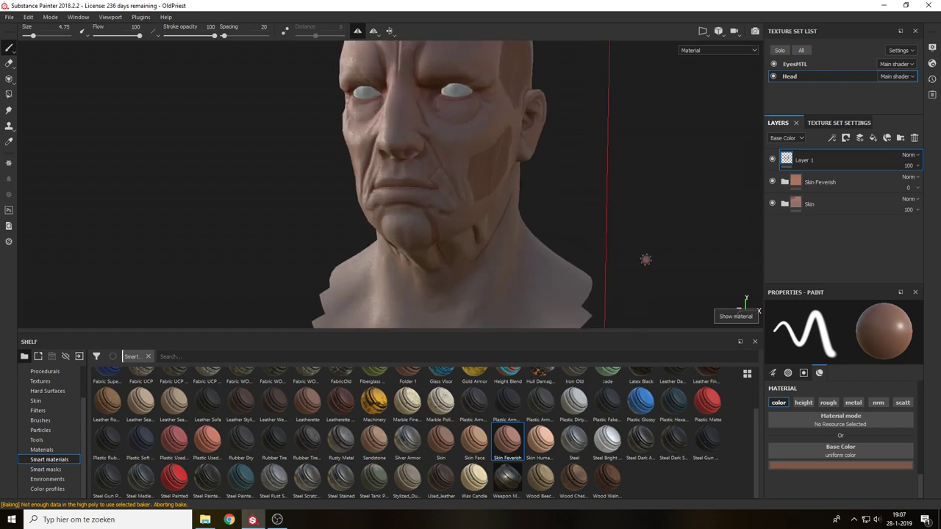
Add a Blur filter to Layer 1 with the scattering channel off and a blur intensity of 1.37.
key(c)
click(833, 139)
click(847, 199)
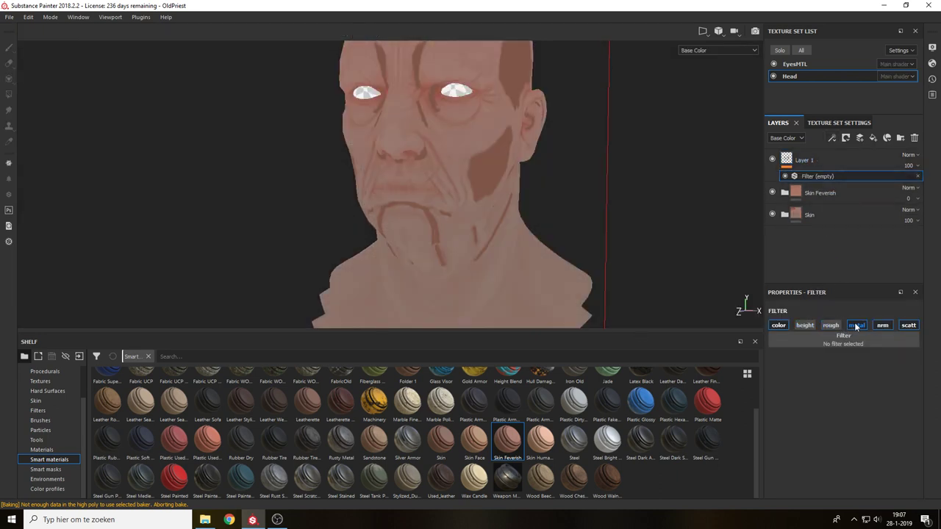
click(873, 346)
click(851, 378)
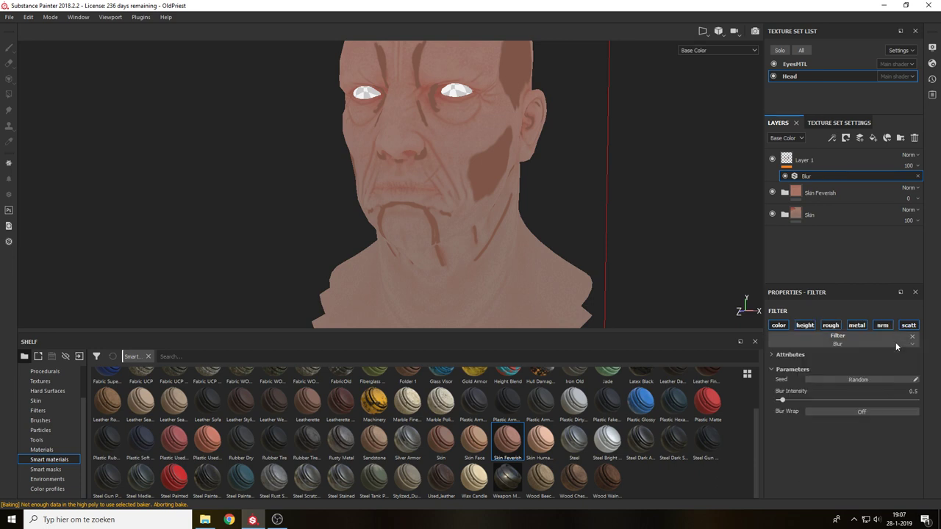
click(908, 326)
mouse_move(789, 398)
mouse_down()
mouse_move(804, 402)
mouse_move(789, 401)
mouse_up()
alt+drag(719, 257, 612, 222)
alt+right_drag(612, 220, 589, 331)
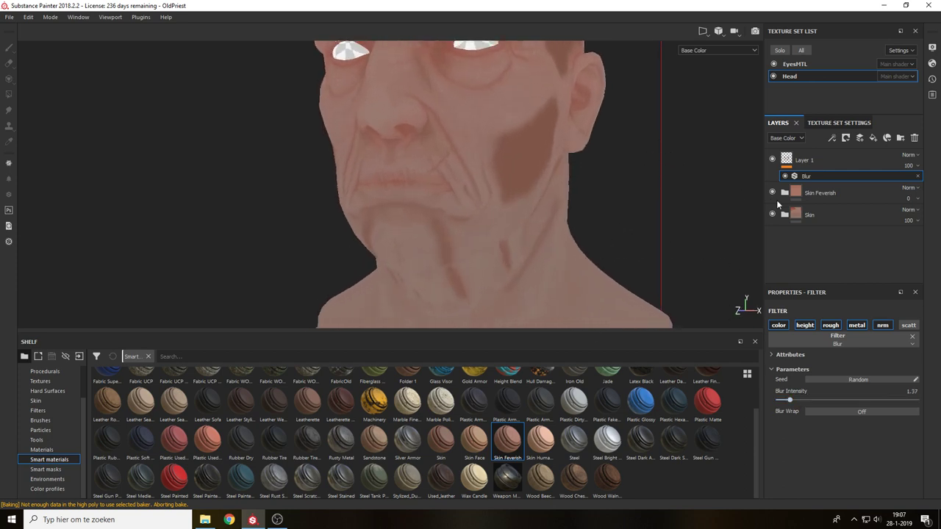
Lower the opacity of Layer 1 to 32 and compare the skin with the layer hidden and shown in material and base color display.
click(909, 166)
mouse_move(922, 183)
mouse_down()
mouse_move(896, 190)
mouse_move(907, 192)
mouse_up()
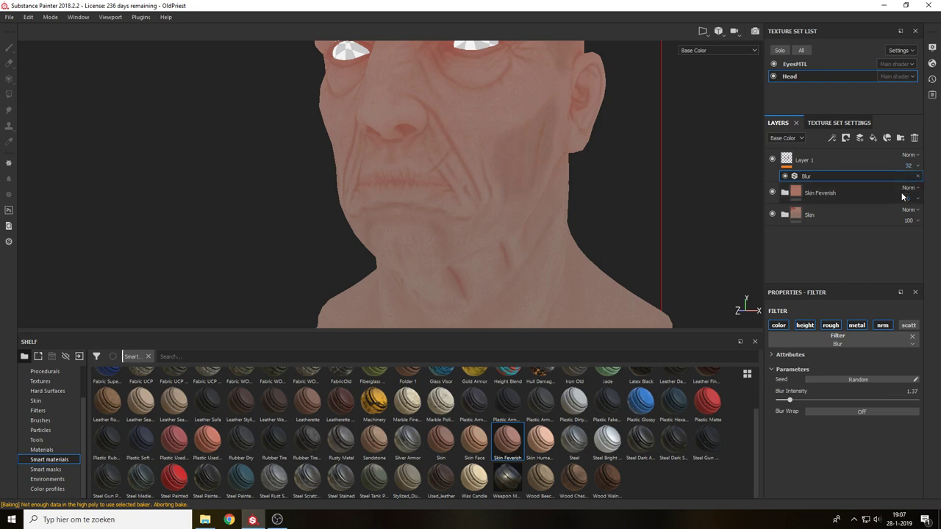
alt+drag(648, 210, 695, 197)
key(m)
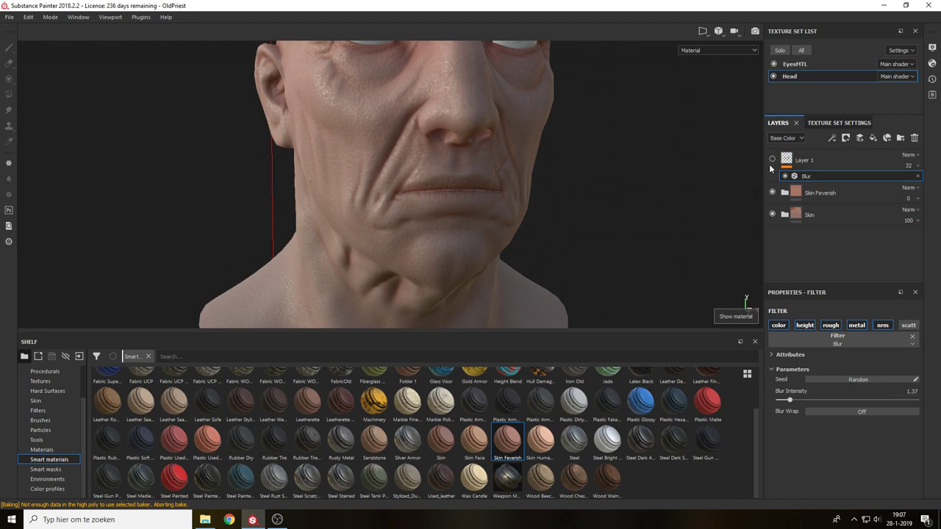
click(771, 169)
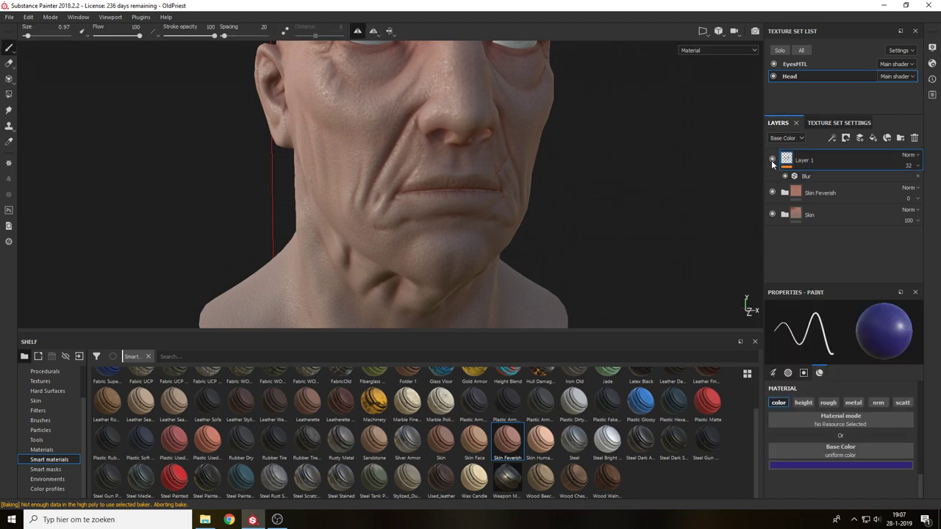
key(c)
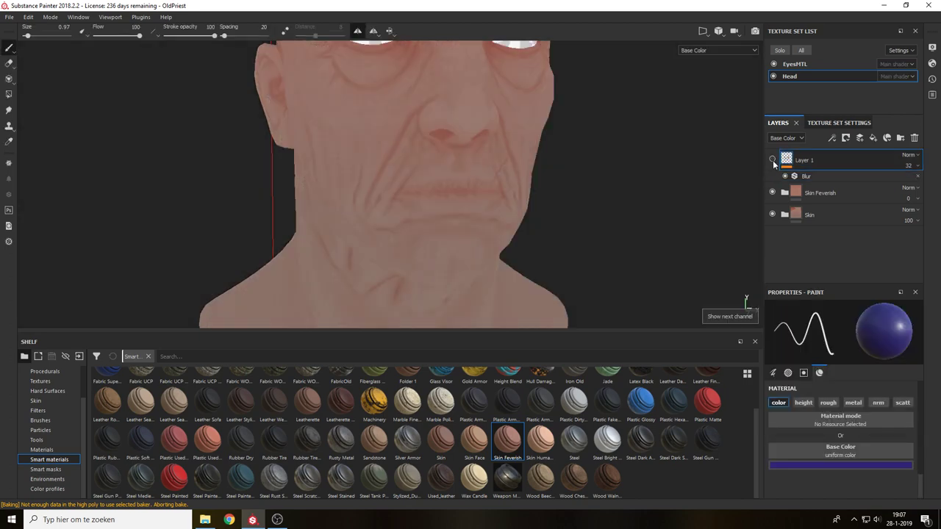
click(772, 160)
Try the Multiply blend mode on Layer 1 and set it back to Normal.
click(907, 157)
click(884, 203)
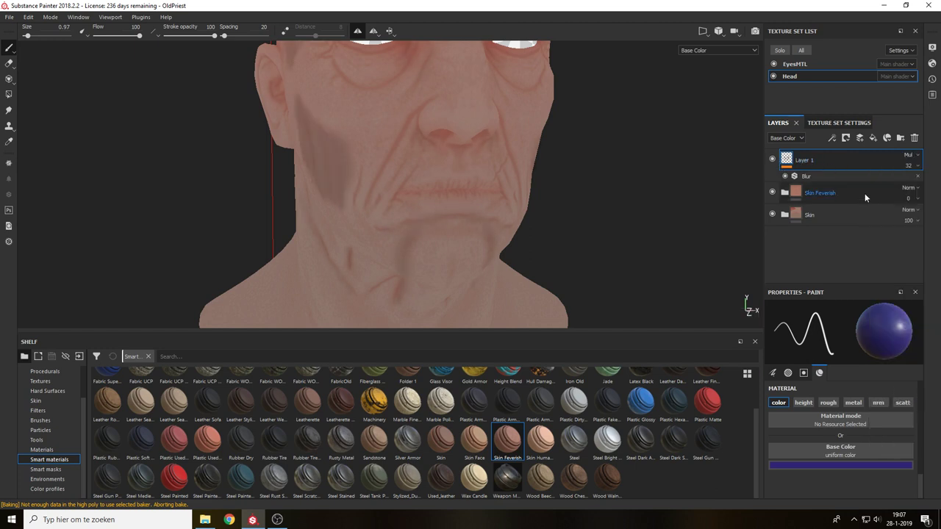
click(903, 156)
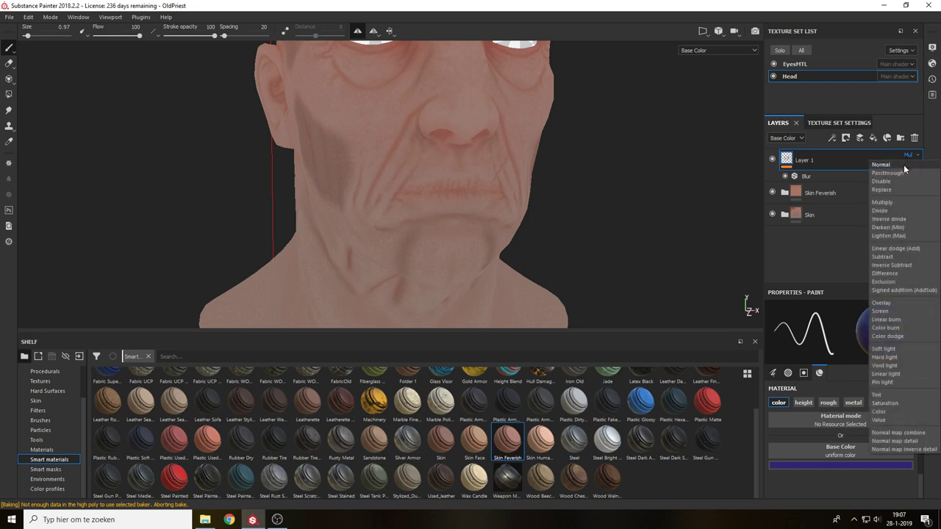
click(901, 165)
Examine the blurred dark shading on the cheeks, chin and neck from several angles.
alt+drag(613, 169, 527, 150)
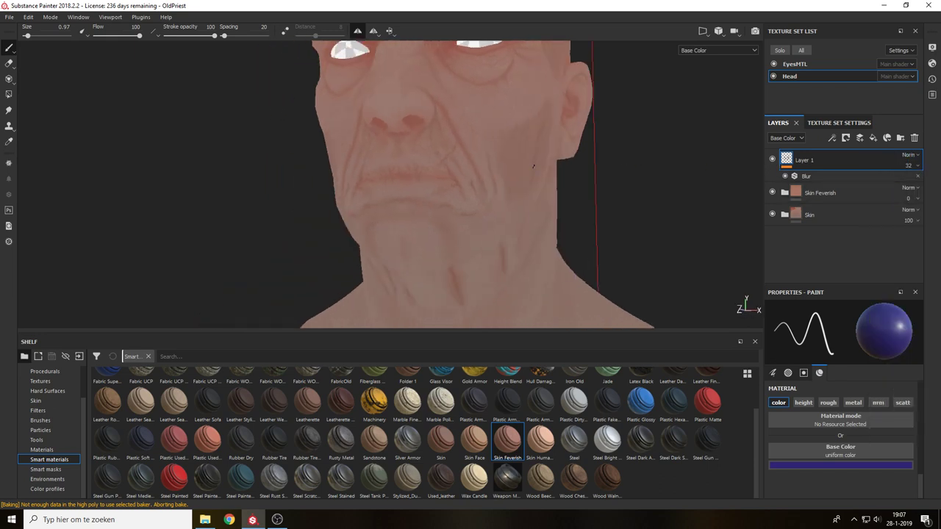
alt+middle_drag(528, 150, 574, 215)
alt+right_drag(574, 214, 563, 169)
mouse_move(563, 169)
alt+mouse_down()
mouse_move(542, 163)
mouse_move(625, 175)
mouse_move(565, 162)
mouse_move(685, 164)
mouse_move(506, 164)
mouse_move(658, 168)
mouse_move(560, 166)
alt+mouse_up()
alt+middle_drag(560, 166, 589, 186)
alt+drag(589, 186, 572, 184)
alt+middle_drag(572, 183, 544, 159)
alt+right_drag(589, 210, 593, 308)
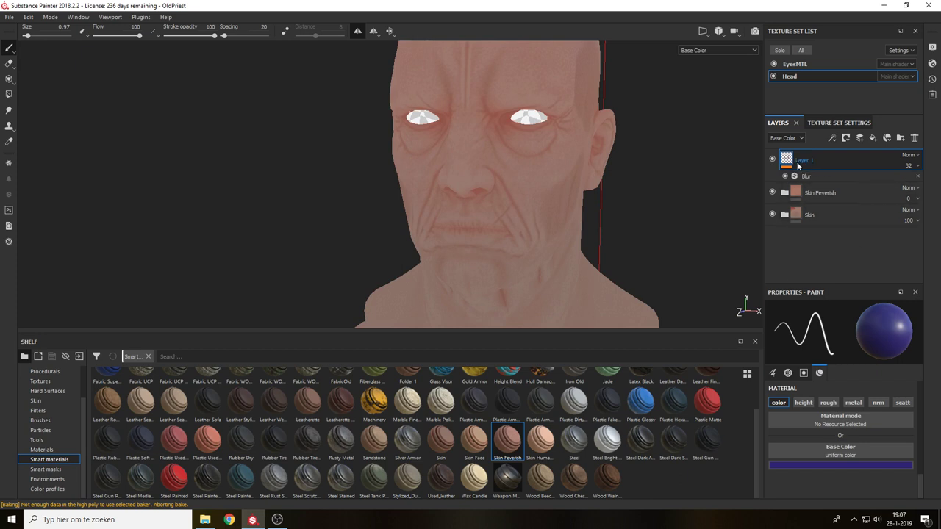
Rename Layer 1 to DARKER SHADES and add a new paint layer above it.
double_click(805, 162)
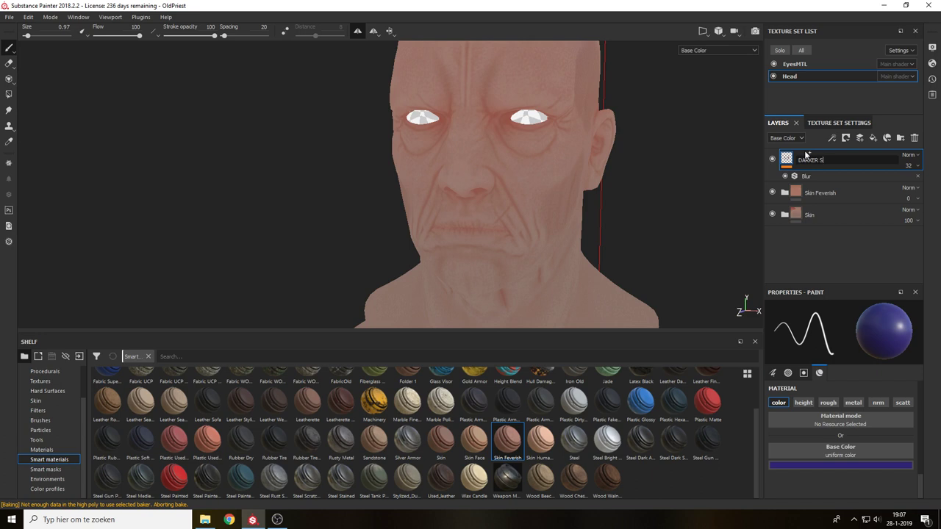
key(Return)
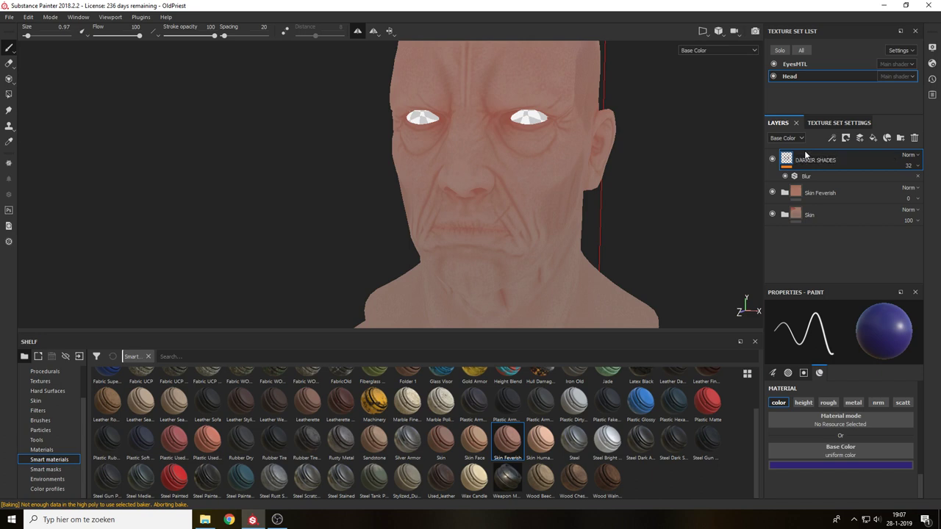
click(858, 139)
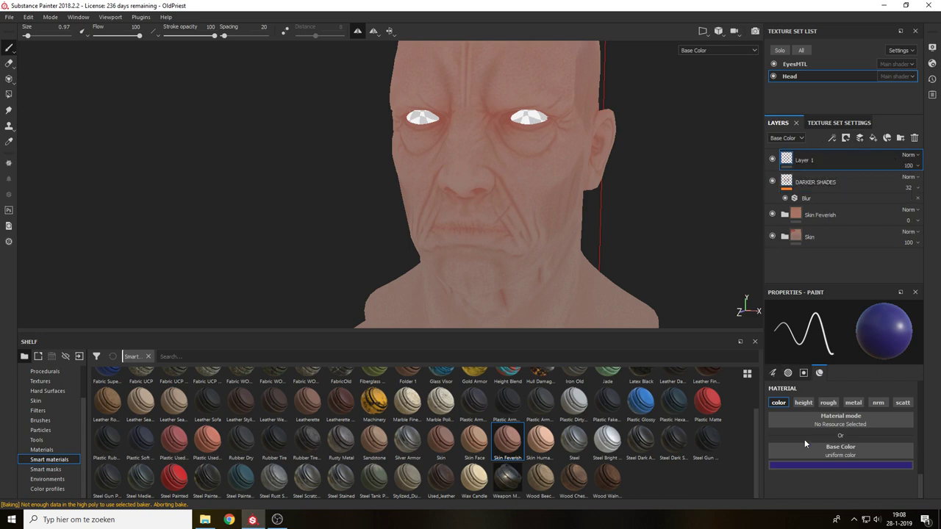
Set the base color of the paint material to a very pale pink.
click(818, 465)
drag(851, 350, 798, 213)
drag(829, 377, 817, 365)
Set the brush to size 2.58 and paint a pale curved stroke under the eye bags with symmetry.
alt+middle_drag(632, 71, 658, 158)
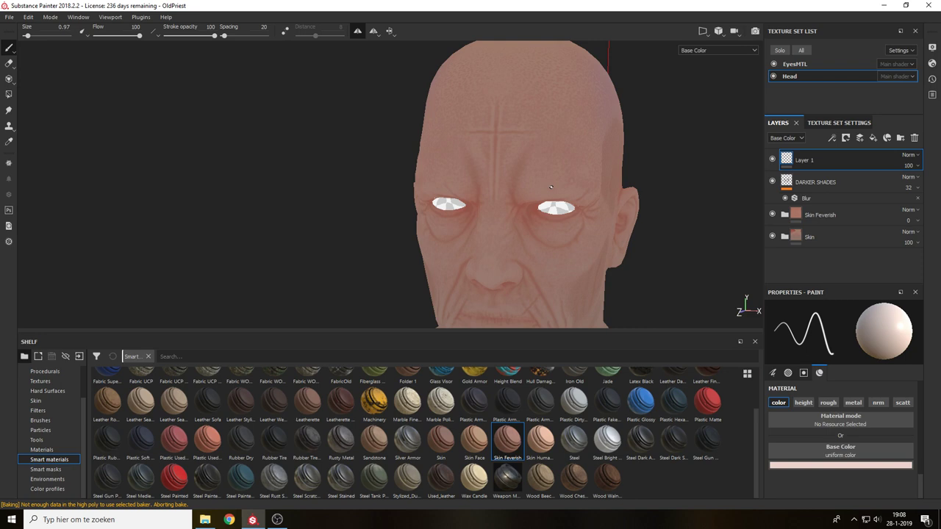
alt+middle_drag(551, 186, 552, 158)
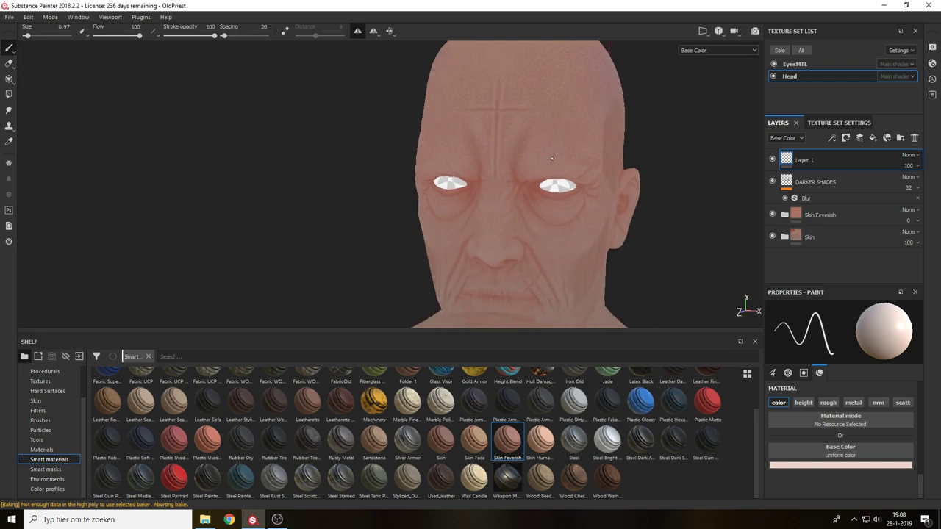
ctrl+right_drag(550, 169, 569, 164)
alt+middle_drag(568, 164, 506, 101)
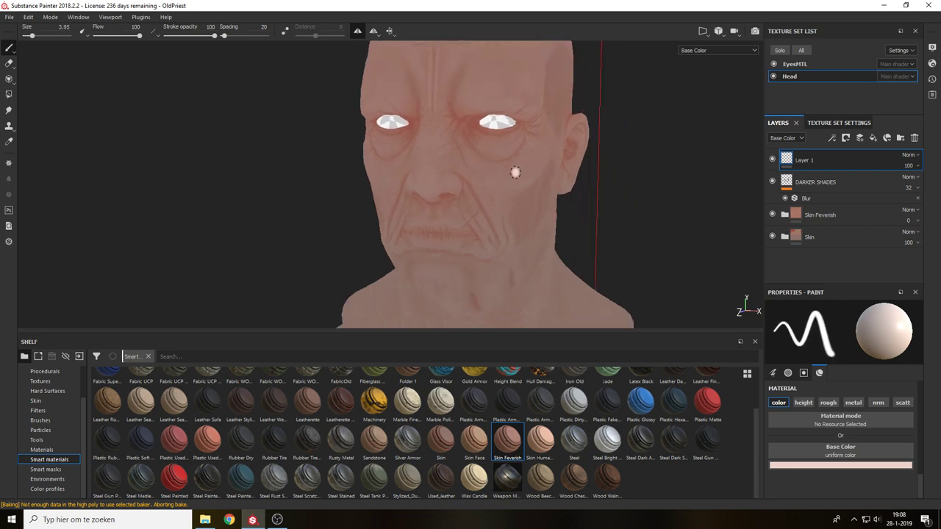
ctrl+right_drag(516, 173, 498, 259)
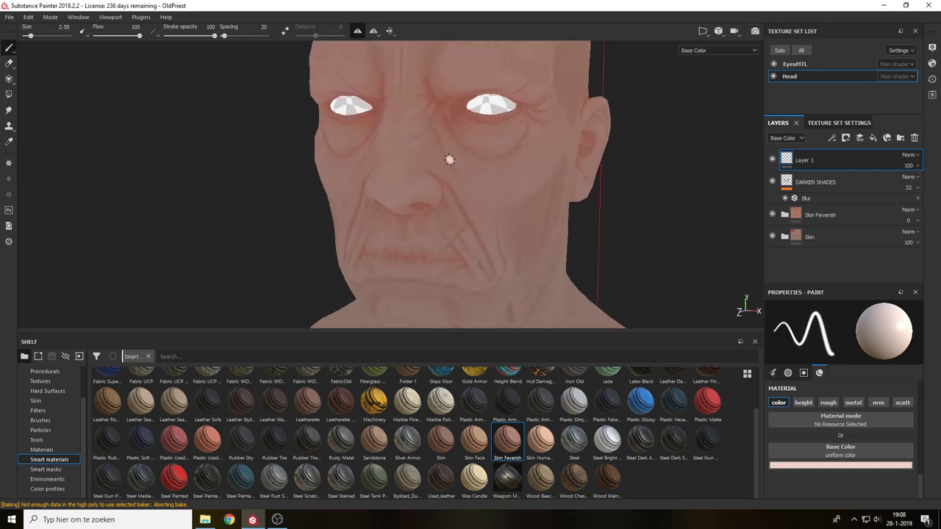
mouse_move(453, 161)
mouse_down()
mouse_move(489, 180)
mouse_move(519, 172)
mouse_move(549, 144)
mouse_move(527, 151)
mouse_move(529, 137)
mouse_up()
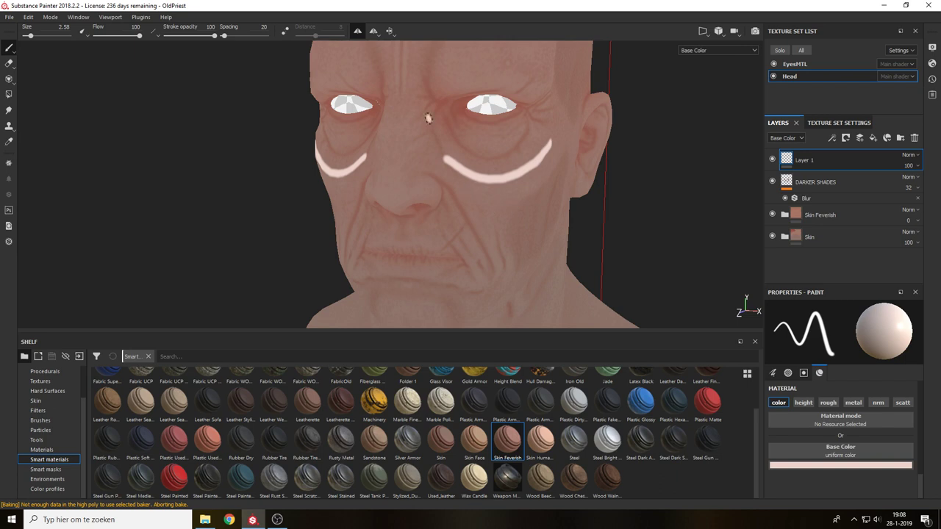
Paint a pale stroke down the nose bridge and across its tip, and further strokes up the forehead.
alt+drag(440, 141, 460, 176)
mouse_move(403, 147)
mouse_down()
mouse_move(405, 95)
mouse_move(397, 205)
mouse_move(386, 208)
mouse_move(396, 194)
mouse_up()
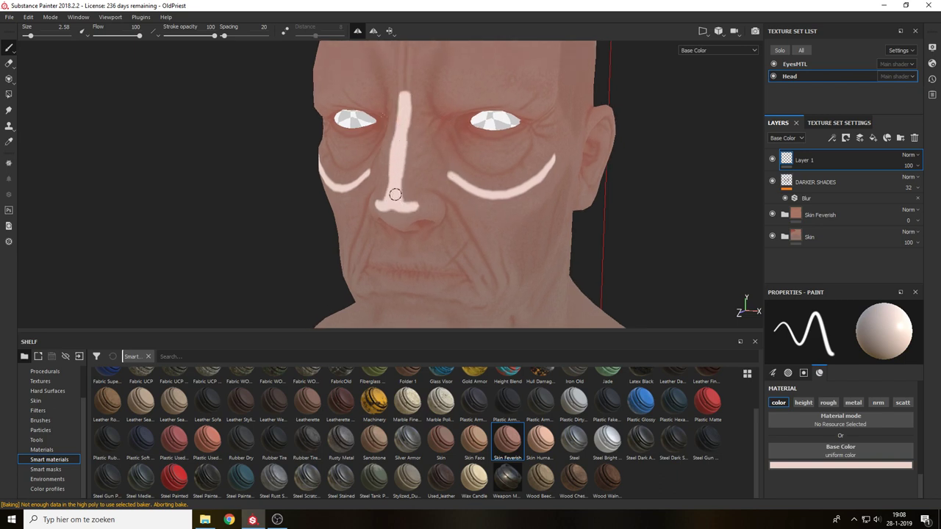
drag(409, 99, 411, 91)
alt+middle_drag(430, 82, 422, 166)
drag(407, 167, 445, 45)
drag(409, 156, 464, 44)
drag(412, 156, 480, 44)
Enlarge the brush to size 33.49 and cover the upper forehead and the scalp to the back of the head in pale pink.
alt+drag(529, 100, 463, 117)
alt+middle_drag(462, 118, 444, 183)
ctrl+right_drag(458, 178, 503, 175)
mouse_move(456, 134)
mouse_down()
mouse_move(428, 40)
mouse_move(424, 63)
mouse_move(455, 99)
mouse_move(561, 98)
mouse_up()
alt+drag(590, 132, 546, 125)
alt+middle_drag(546, 125, 376, 154)
mouse_move(401, 147)
mouse_down()
mouse_move(462, 137)
mouse_move(416, 67)
mouse_move(479, 126)
mouse_up()
mouse_move(585, 136)
alt+mouse_down()
mouse_move(542, 147)
mouse_move(514, 212)
mouse_move(515, 147)
alt+mouse_up()
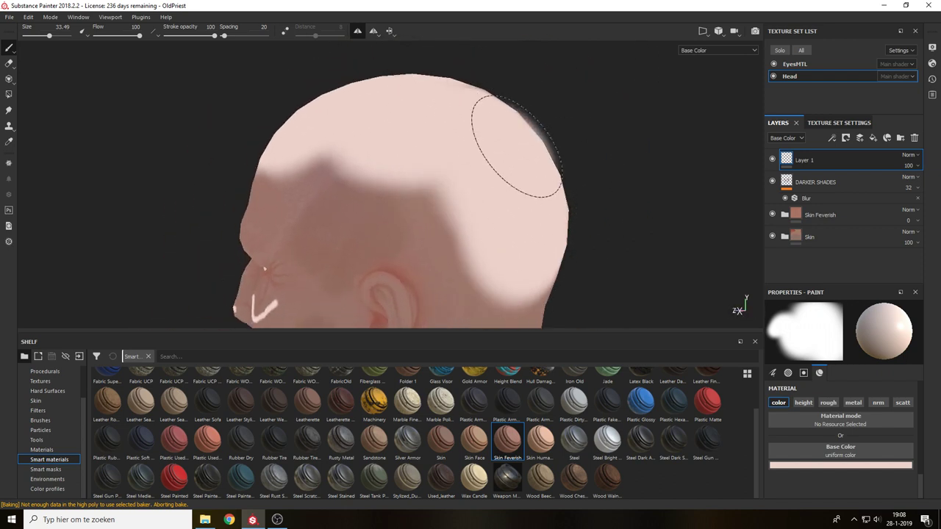
Reduce the brush to size 9.65 and fill in the lower edge of the pale area across the forehead.
alt+drag(425, 139, 467, 155)
alt+middle_drag(467, 156, 577, 112)
alt+drag(464, 140, 600, 119)
ctrl+right_drag(542, 118, 500, 122)
alt+middle_drag(533, 157, 631, 167)
mouse_move(386, 120)
mouse_down()
mouse_move(365, 147)
mouse_move(439, 118)
mouse_move(518, 128)
mouse_move(470, 152)
mouse_move(384, 152)
mouse_move(405, 173)
mouse_move(506, 175)
mouse_up()
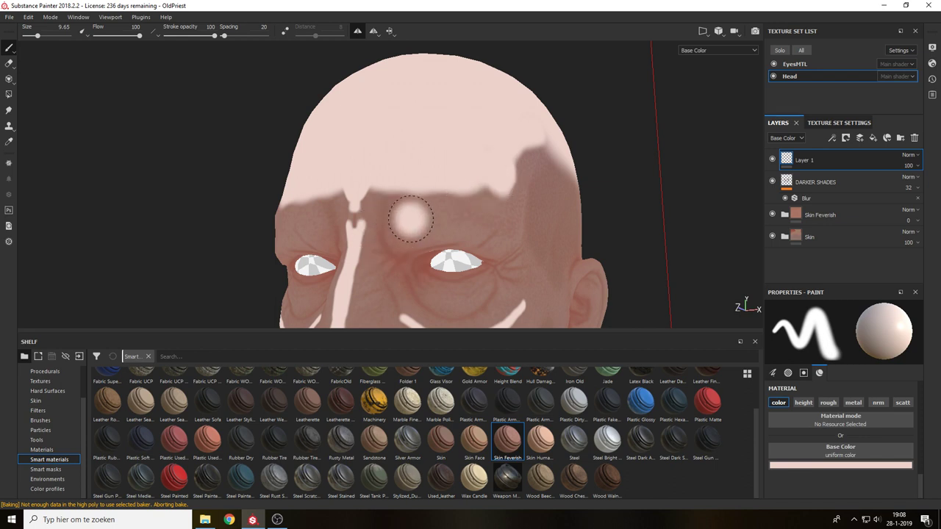
mouse_move(504, 220)
alt+middle_down()
mouse_move(553, 193)
mouse_move(625, 177)
alt+middle_up()
alt+drag(508, 128, 566, 141)
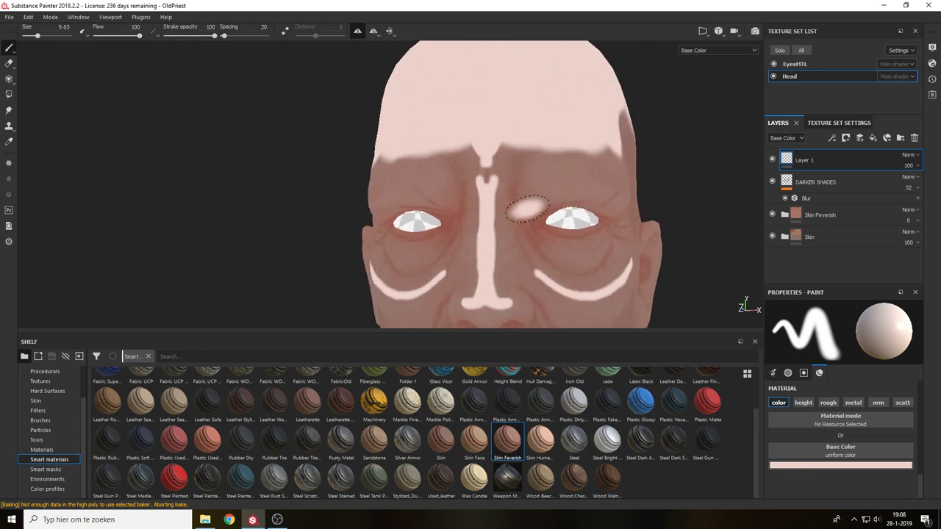
Paint a pale round highlight on the tip of the chin at brush size 9.65.
scroll(525, 203, down, 3)
alt+middle_drag(518, 194, 482, 57)
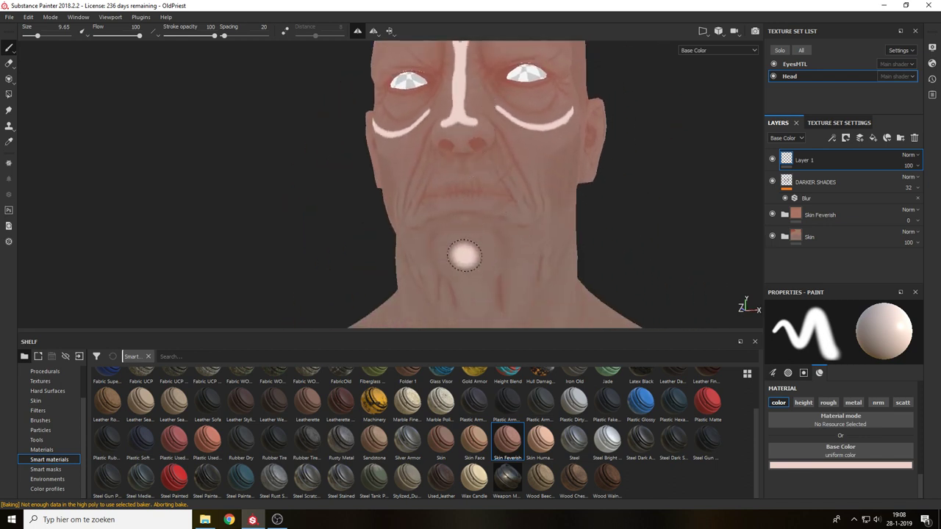
drag(467, 248, 467, 256)
alt+drag(557, 210, 530, 189)
alt+middle_drag(552, 172, 513, 162)
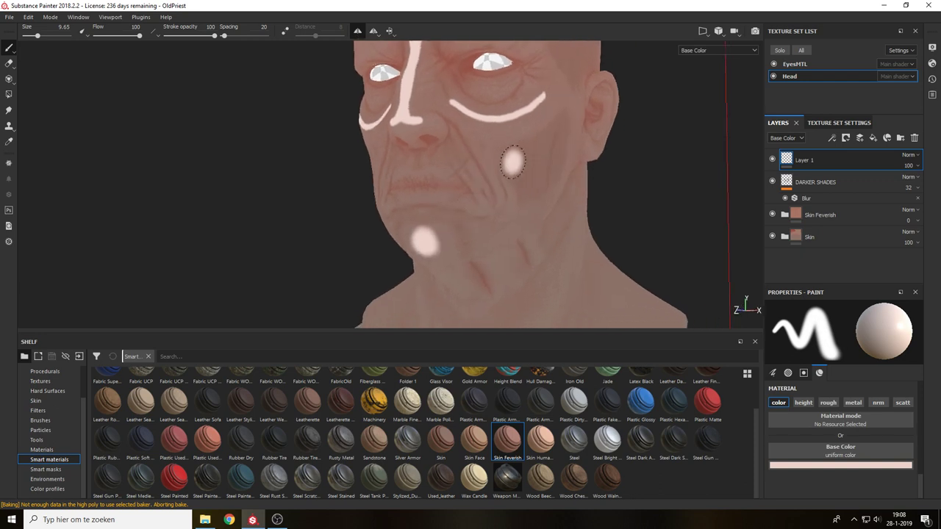
Reduce the brush to size 2.78, thicken the outer end of the pale cheekbone stroke and dab a small spot on the jaw below the ear.
alt+drag(513, 162, 483, 155)
alt+right_drag(484, 143, 503, 66)
ctrl+right_drag(540, 115, 527, 125)
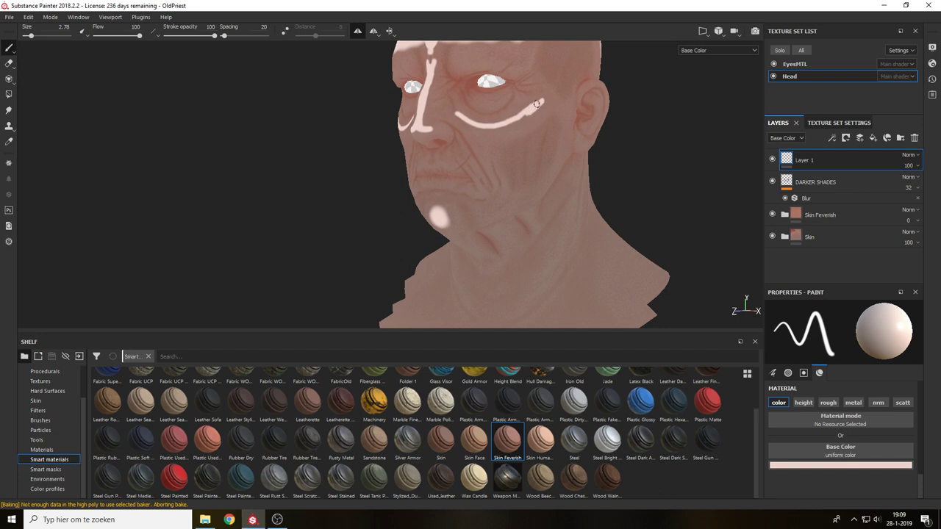
alt+drag(553, 107, 580, 117)
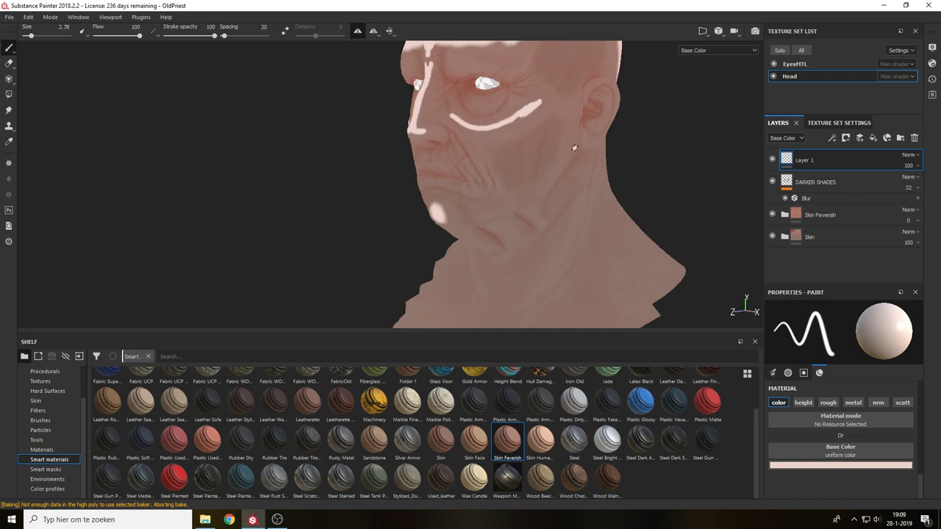
mouse_move(587, 165)
alt+mouse_down()
mouse_move(551, 199)
mouse_move(543, 225)
alt+mouse_up()
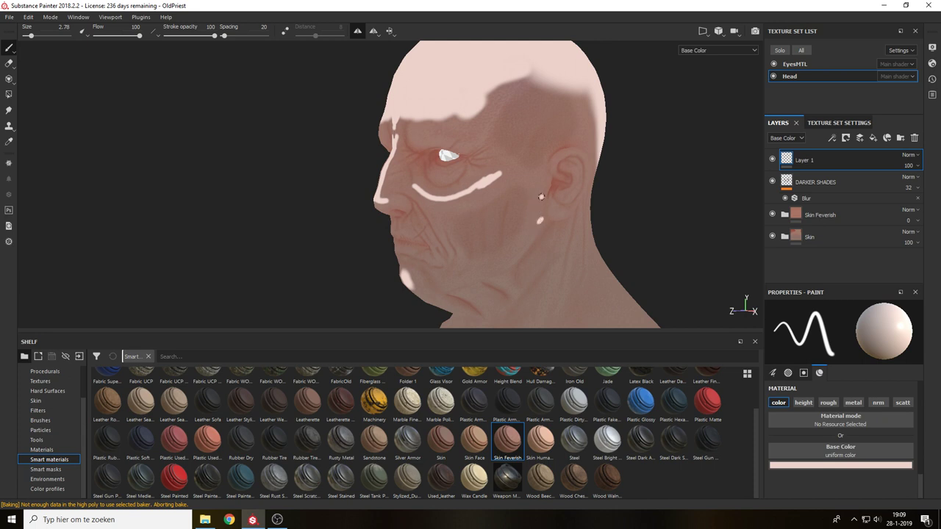
mouse_move(522, 173)
alt+mouse_down()
mouse_move(546, 193)
mouse_move(613, 201)
mouse_move(503, 194)
mouse_move(534, 185)
mouse_move(623, 187)
alt+mouse_up()
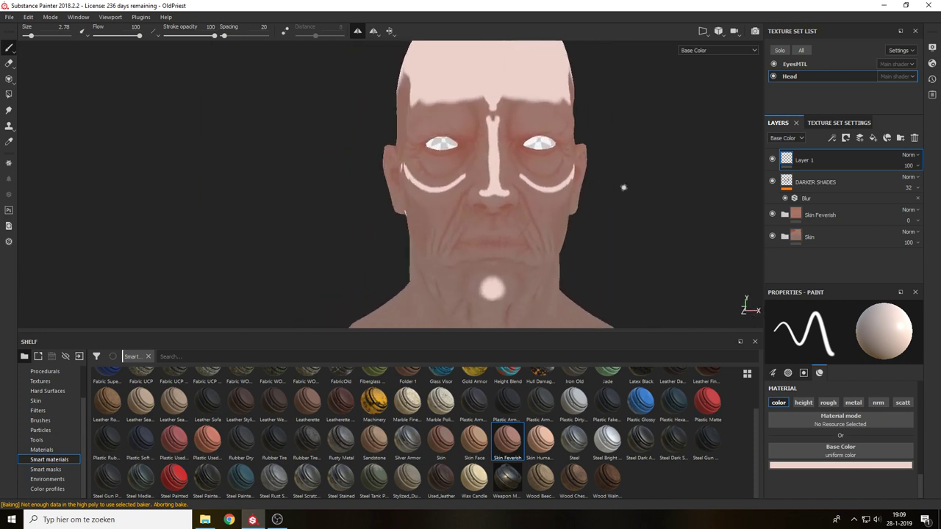
Add a Blur filter to Layer 1 and set its blur intensity to 3.99.
click(832, 140)
click(855, 199)
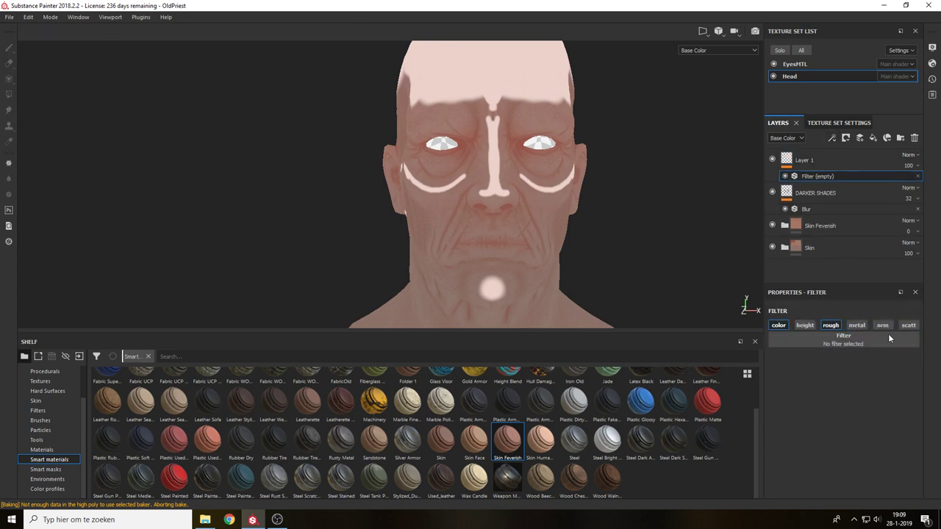
click(844, 340)
click(865, 370)
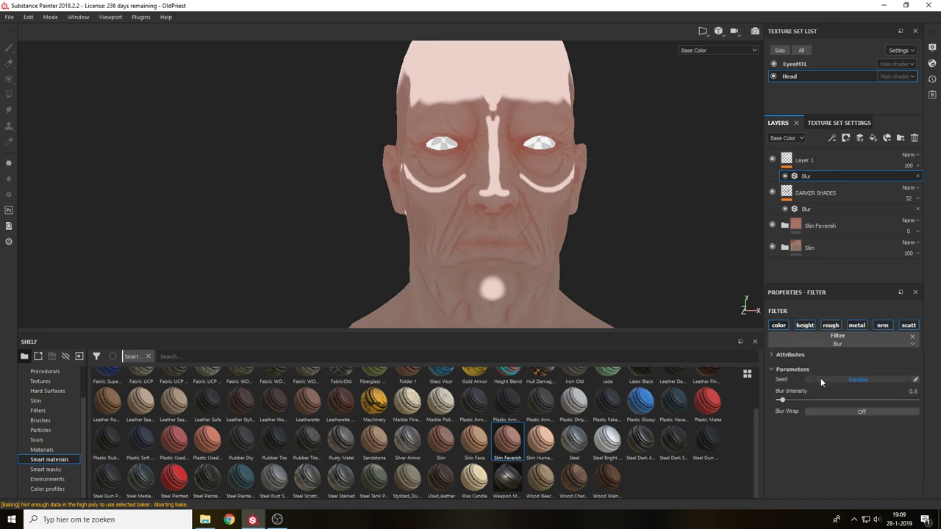
drag(789, 398, 812, 396)
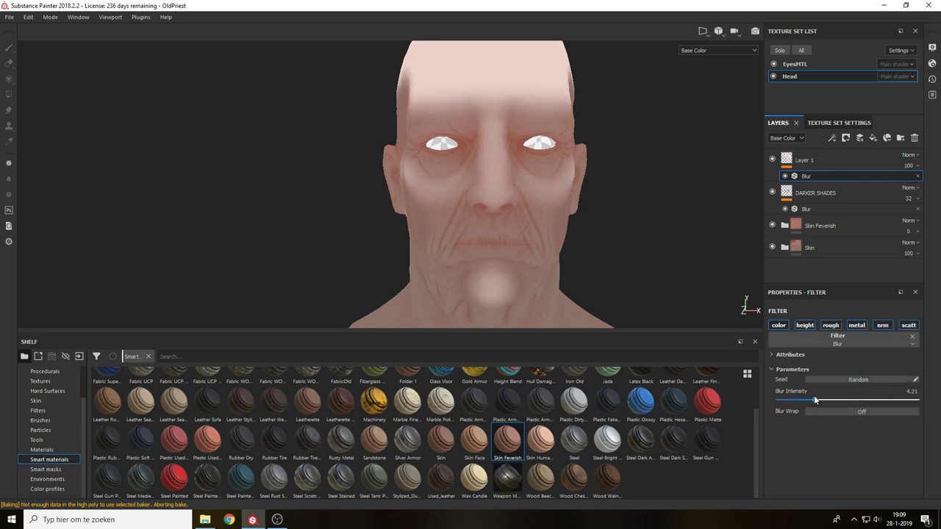
alt+drag(674, 245, 550, 234)
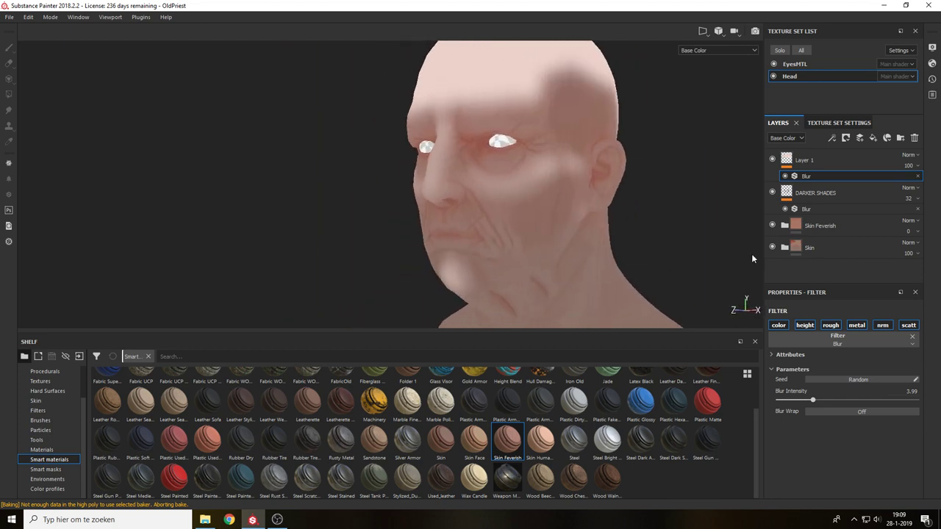
Set Layer 1's blend mode to Screen and its opacity to 20.
click(909, 155)
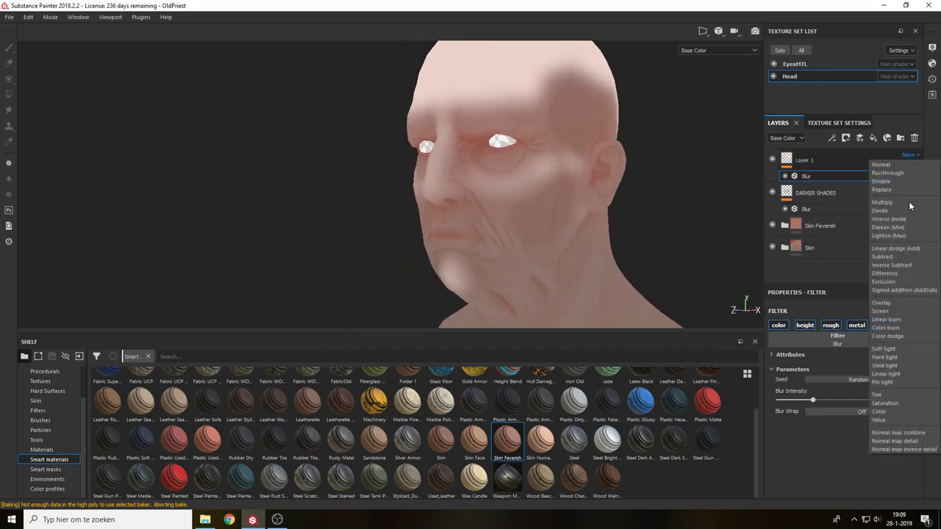
click(888, 309)
alt+right_drag(629, 197, 643, 354)
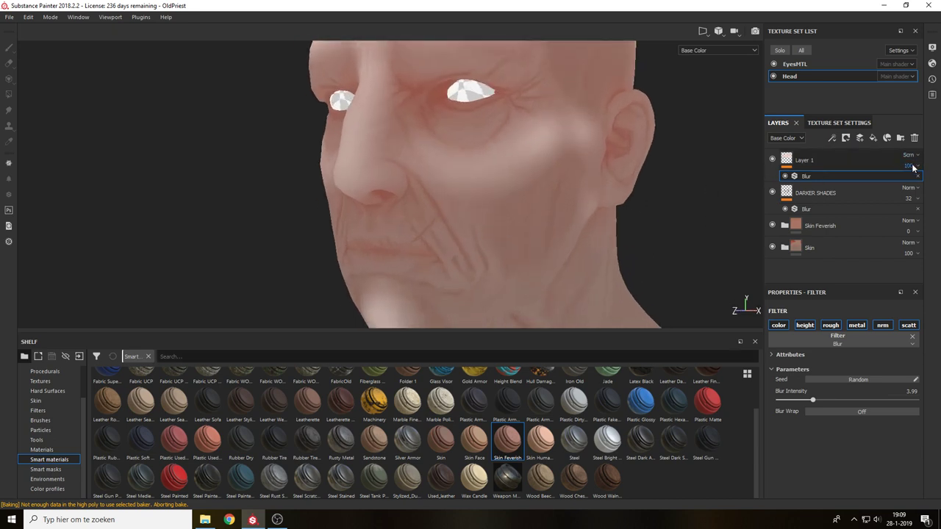
click(912, 166)
drag(922, 184, 902, 184)
Compare the face with Layer 1 hidden and shown, and inspect the head and bust in the material view.
click(772, 158)
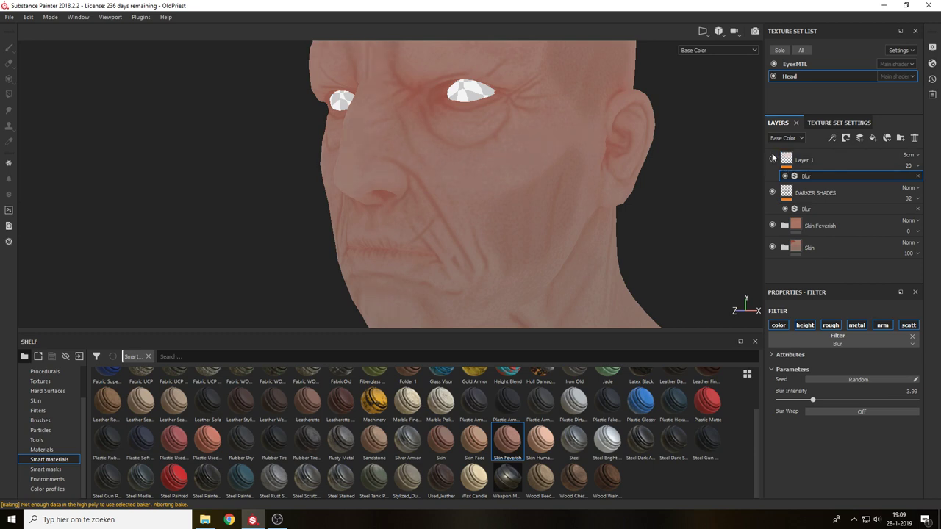
click(774, 159)
click(775, 159)
click(775, 159)
key(m)
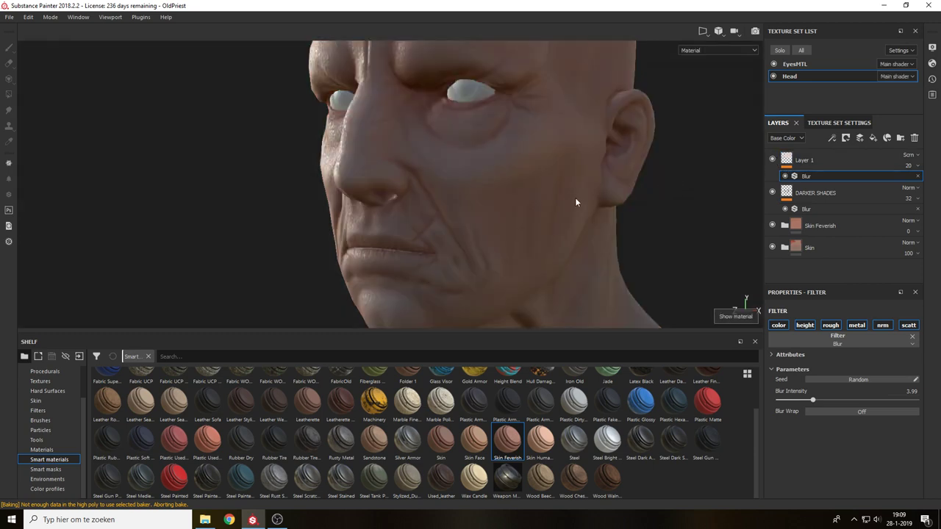
alt+drag(576, 197, 629, 179)
alt+right_drag(564, 220, 528, 161)
alt+middle_drag(521, 157, 552, 158)
alt+right_drag(491, 153, 500, 181)
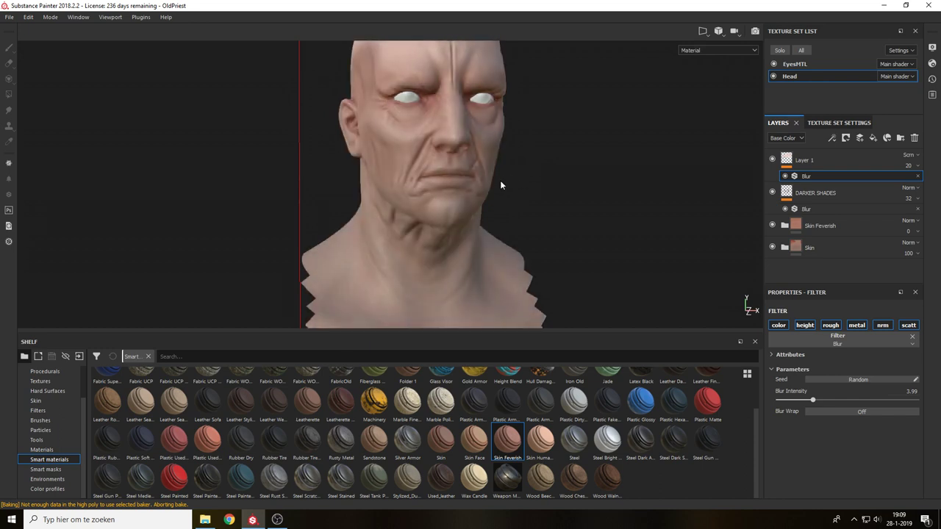
alt+middle_drag(536, 228, 544, 255)
alt+right_drag(545, 255, 538, 316)
Return to the Base Color view and compare the face with Layer 1 and DARKER SHADES hidden and shown.
key(c)
alt+middle_drag(592, 222, 622, 284)
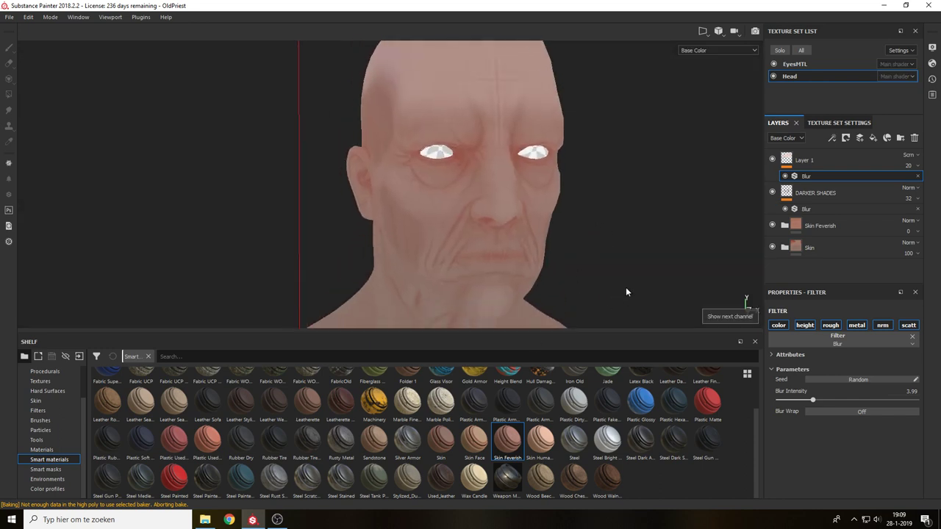
click(772, 159)
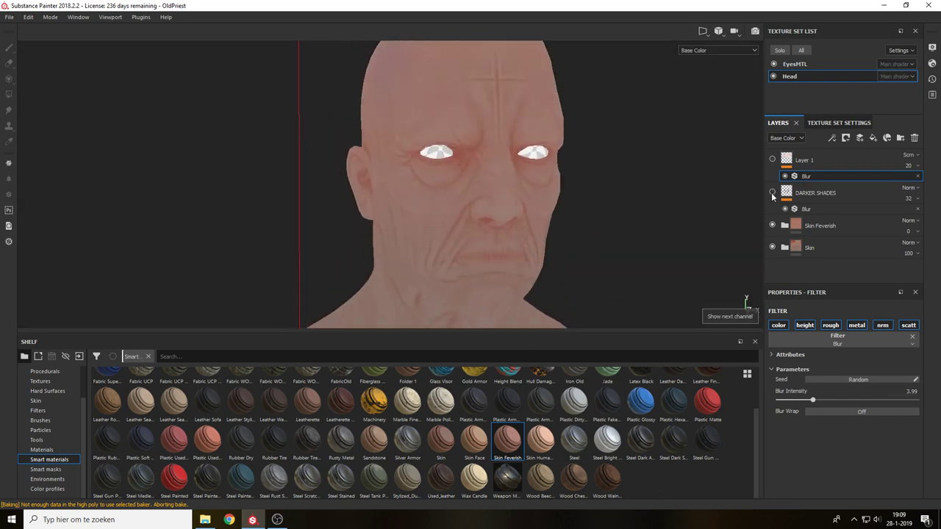
click(772, 192)
click(772, 159)
alt+drag(741, 207, 593, 206)
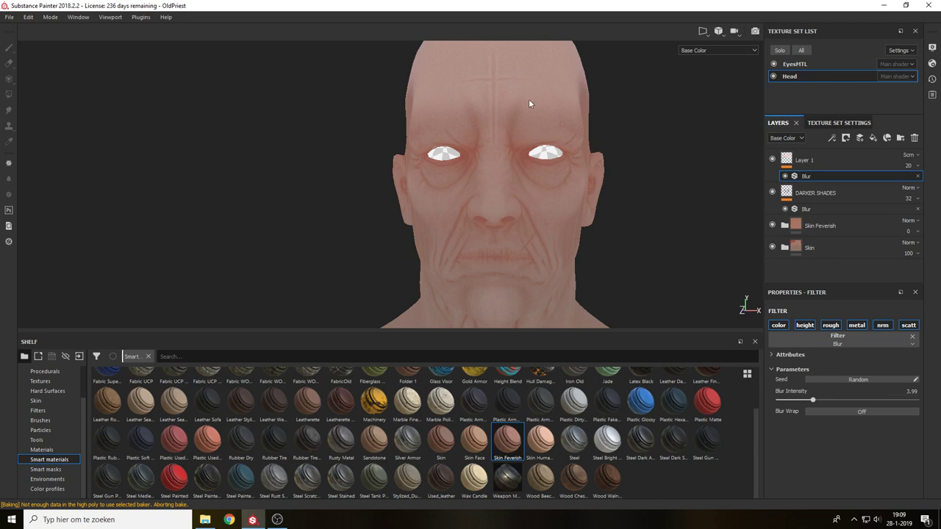
Rename Layer 1 as HIGHLIGHTS and add a new paint layer above it.
click(808, 159)
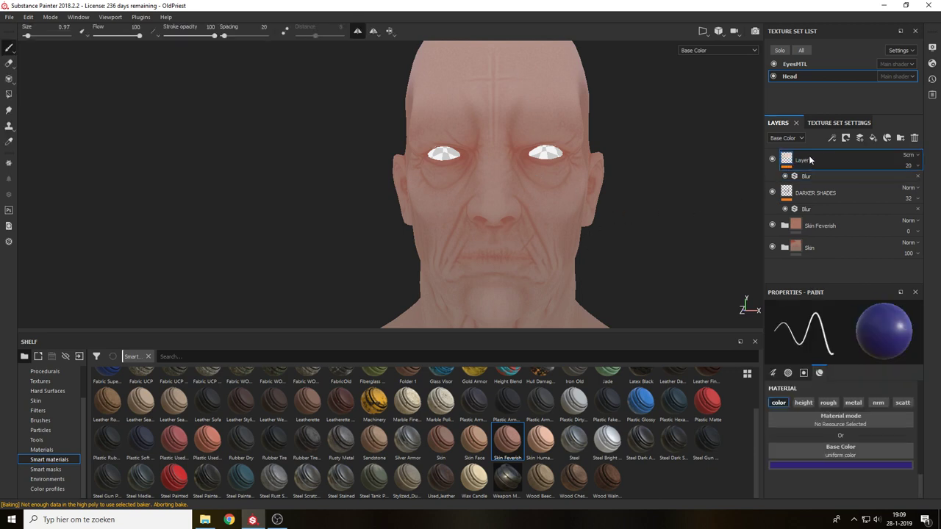
double_click(808, 161)
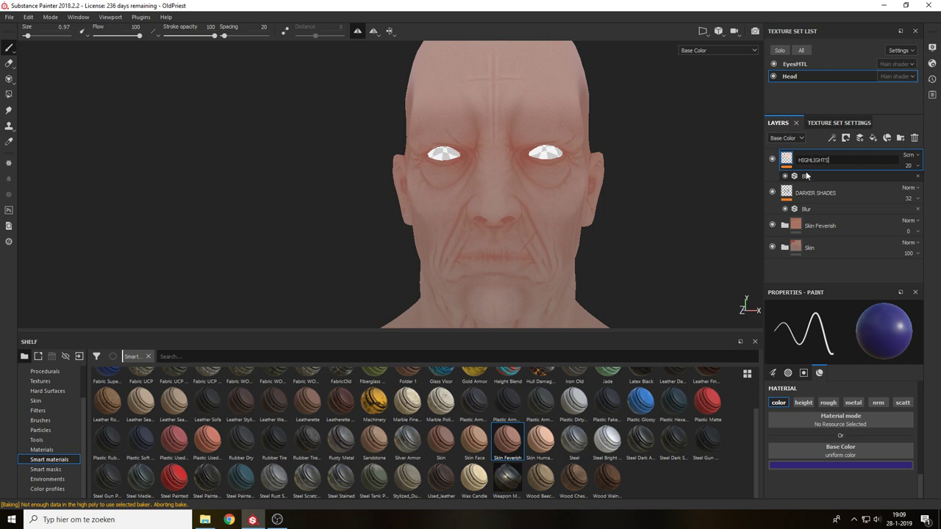
key(Return)
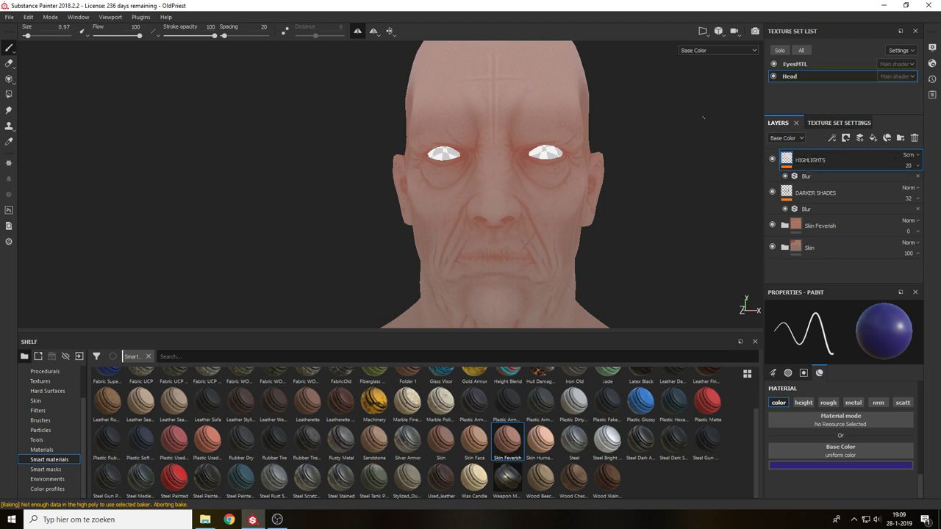
mouse_move(708, 194)
alt+middle_down()
mouse_move(699, 216)
mouse_move(691, 131)
alt+middle_up()
mouse_move(659, 145)
alt+mouse_down()
mouse_move(562, 156)
mouse_move(572, 212)
mouse_move(612, 166)
alt+mouse_up()
alt+right_drag(547, 181, 520, 312)
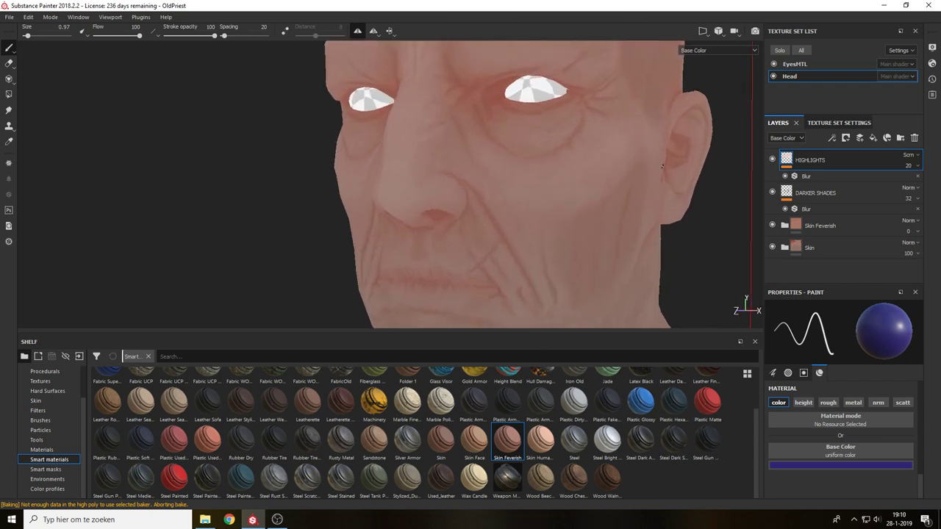
click(859, 138)
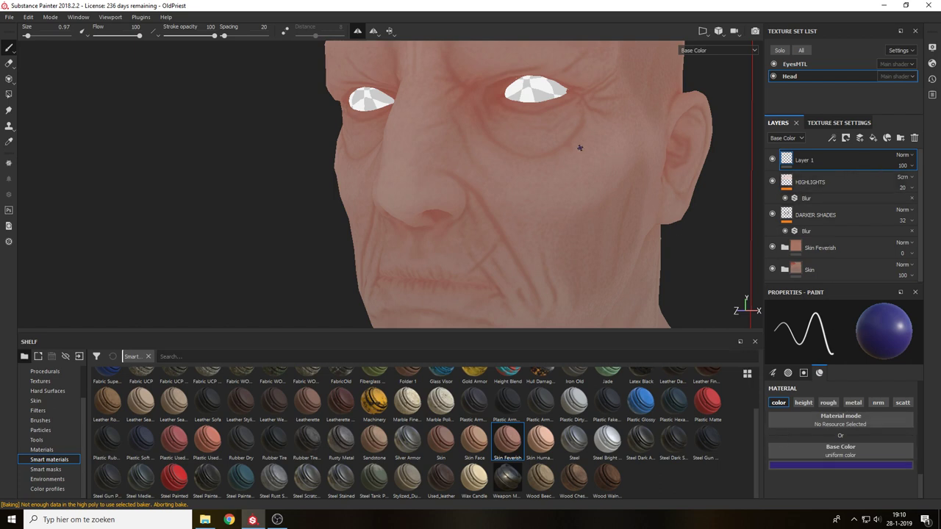
Paint dark blue strokes over the bags under both eyes and a short line down the cheek at brush size 0.97.
alt+middle_drag(580, 147, 578, 176)
alt+right_drag(578, 177, 626, 215)
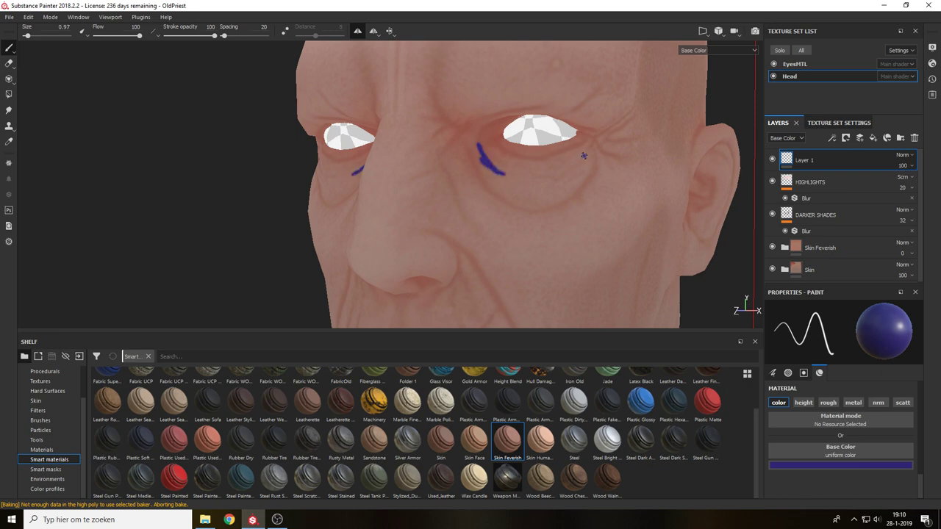
mouse_move(584, 156)
mouse_down()
mouse_move(546, 183)
mouse_move(507, 189)
mouse_up()
mouse_move(512, 171)
mouse_down()
mouse_move(563, 168)
mouse_move(529, 181)
mouse_move(500, 163)
mouse_move(647, 223)
mouse_move(650, 198)
mouse_move(632, 177)
mouse_up()
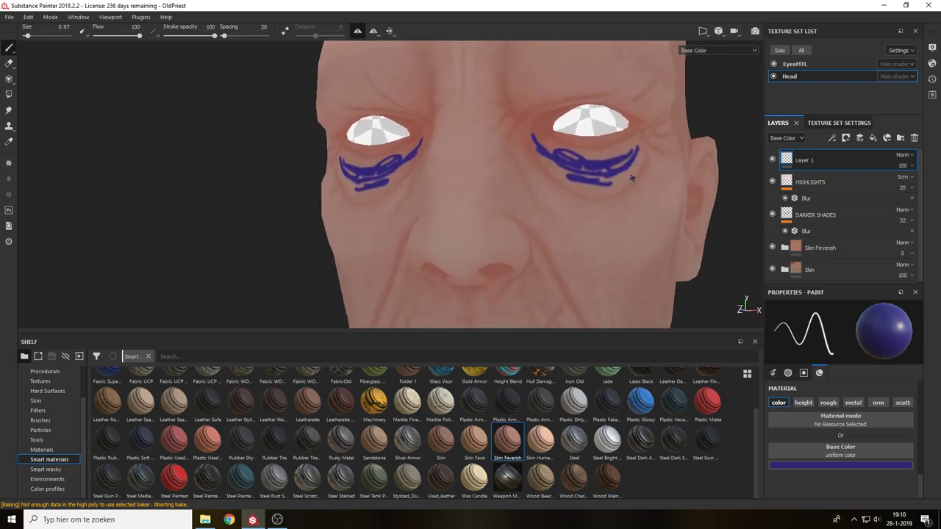
mouse_move(626, 170)
alt+middle_down()
mouse_move(625, 122)
mouse_move(662, 120)
mouse_move(655, 218)
alt+middle_up()
alt+drag(573, 140, 625, 143)
alt+middle_drag(634, 176, 601, 206)
alt+right_drag(655, 81, 603, 200)
alt+middle_drag(593, 204, 577, 150)
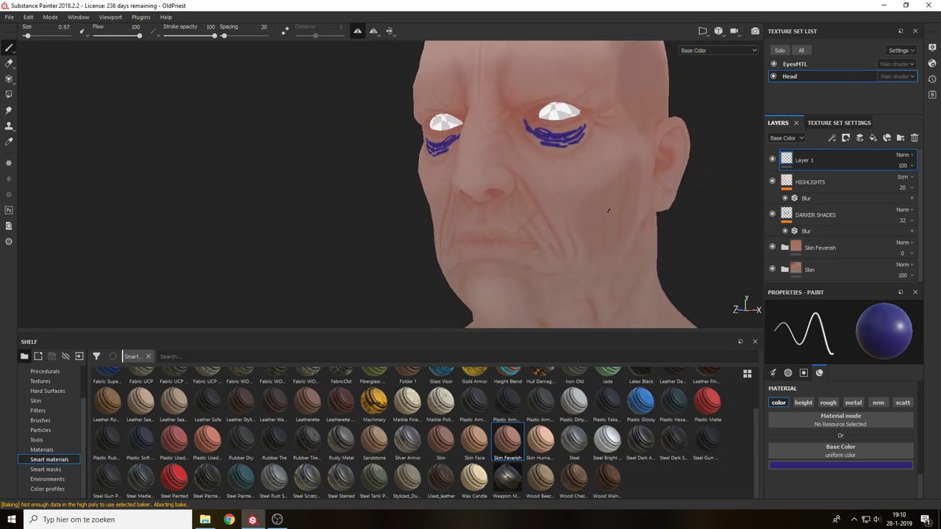
Add a filter to the blue stroke layer and restrict it to the color channel.
click(830, 138)
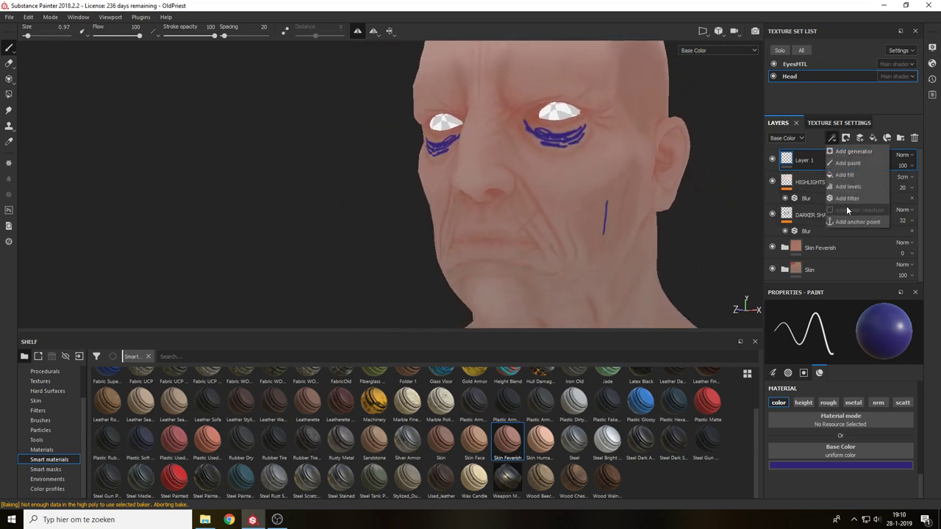
click(846, 205)
click(806, 327)
click(828, 327)
click(860, 326)
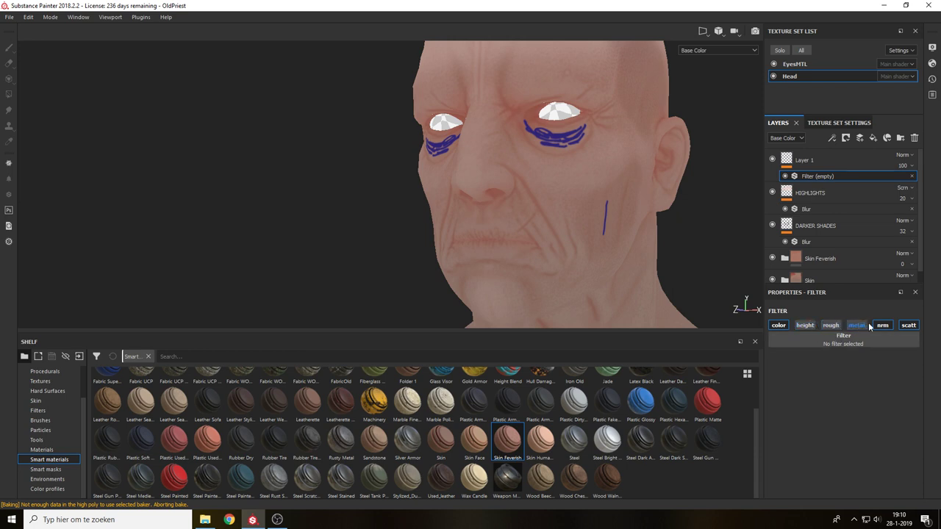
click(883, 327)
click(905, 326)
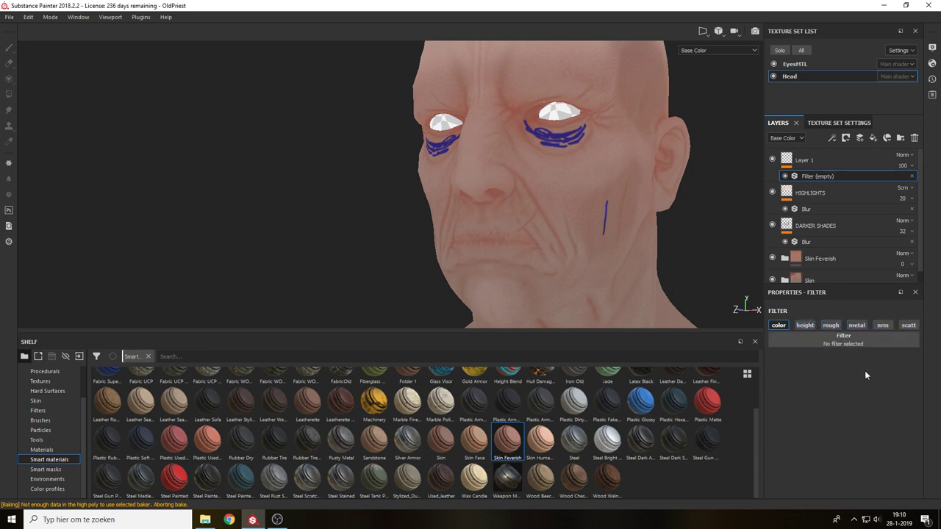
Use Blur as the layer's filter and set its blur intensity to 2.68.
click(860, 341)
click(866, 376)
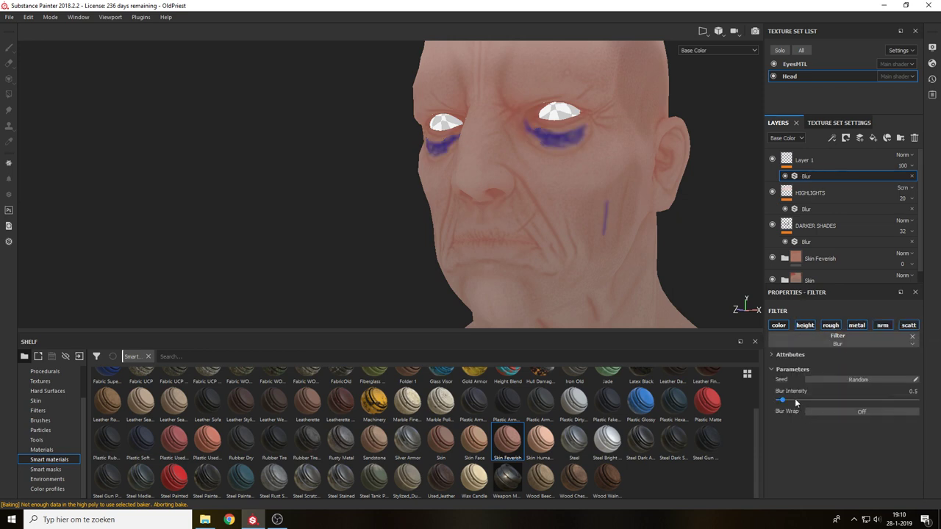
drag(794, 400, 801, 401)
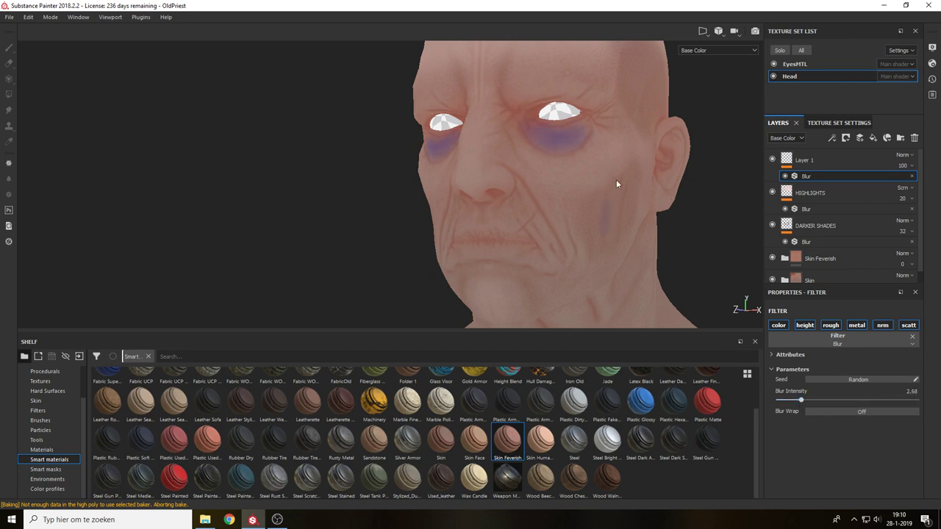
Try the Overlay and Screen blend modes on the blue layer, settling on Linear dodge (Add).
alt+drag(617, 179, 595, 243)
alt+right_drag(595, 242, 621, 210)
click(902, 155)
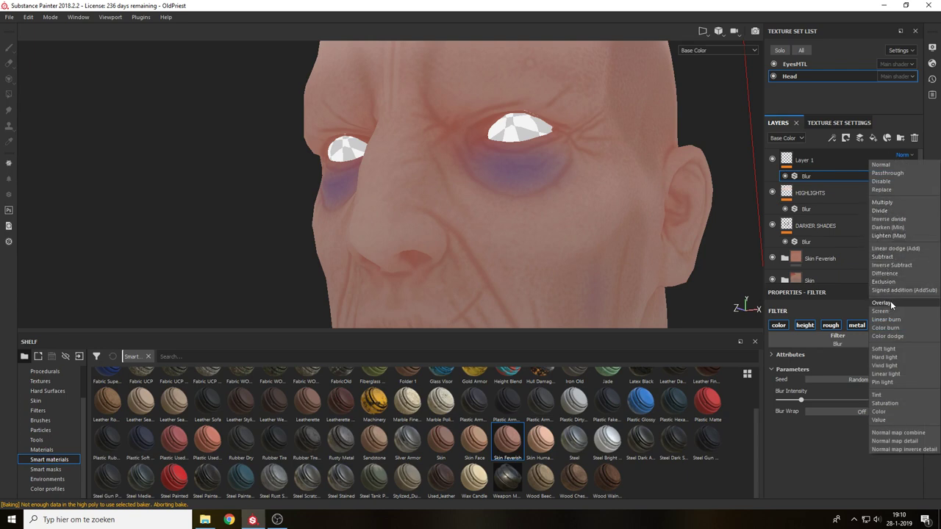
click(882, 303)
click(904, 155)
click(891, 311)
click(905, 155)
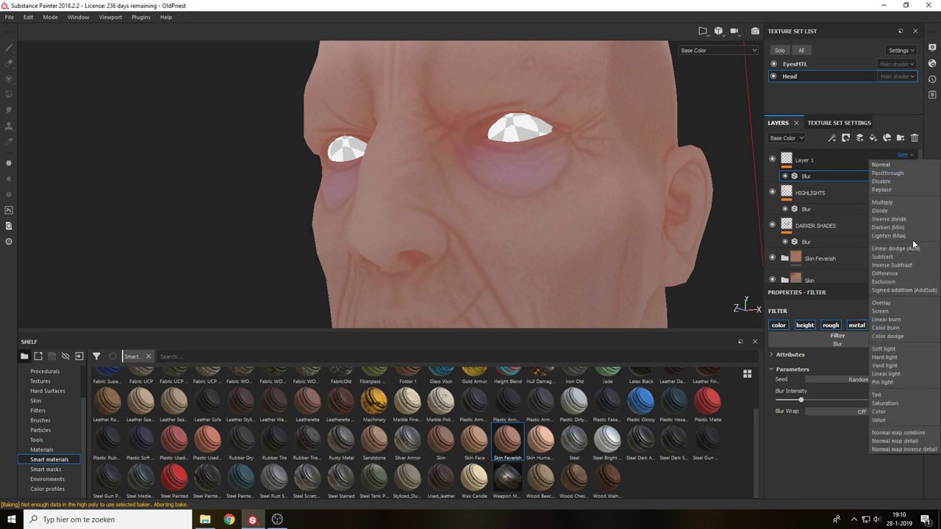
click(912, 248)
Lower the blue layer's opacity to 66.
mouse_move(677, 189)
alt+mouse_down()
mouse_move(596, 189)
mouse_move(625, 188)
alt+mouse_up()
mouse_move(625, 188)
alt+right_down()
mouse_move(634, 153)
mouse_move(630, 193)
alt+right_up()
alt+middle_drag(630, 192, 637, 168)
click(909, 167)
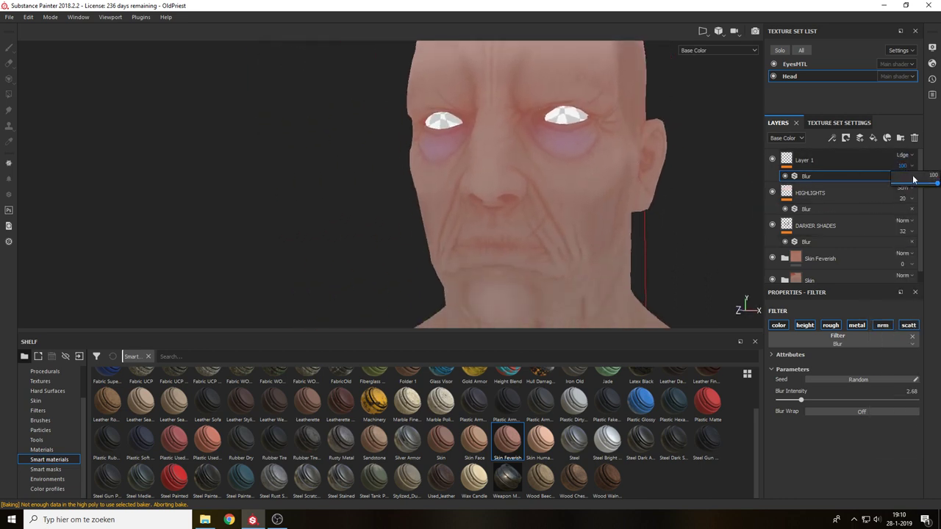
drag(934, 184, 922, 188)
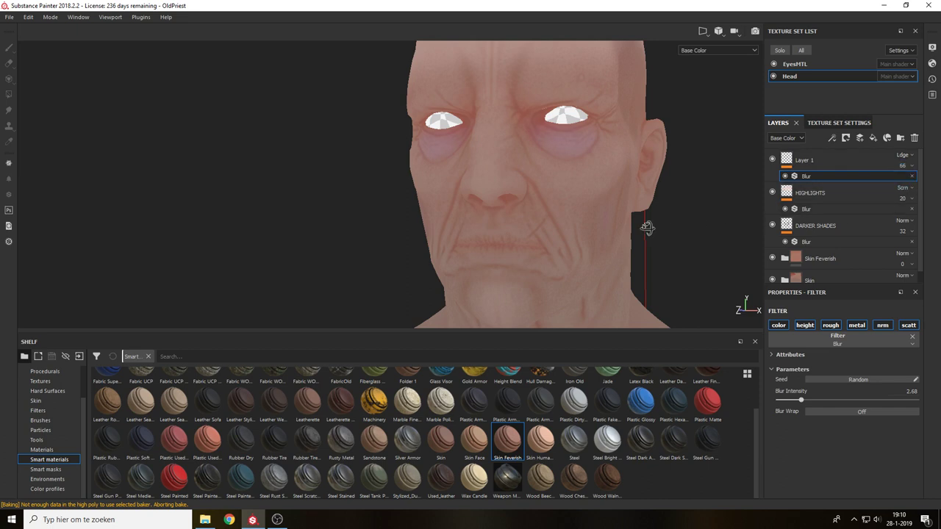
Inspect the bluish eye bags in the material view, from close up and with the whole bust framed.
alt+drag(646, 228, 661, 229)
key(m)
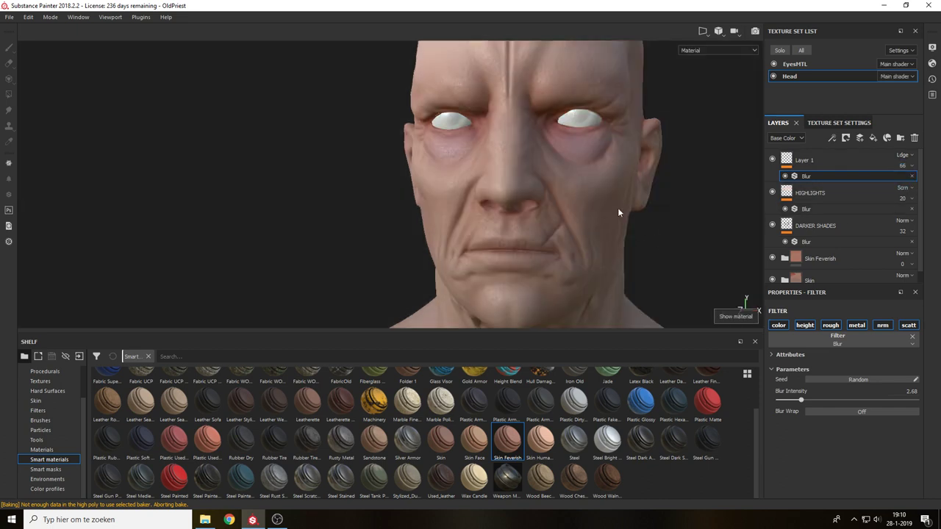
key(f)
alt+drag(616, 207, 603, 184)
alt+middle_drag(602, 184, 625, 162)
alt+drag(626, 163, 597, 173)
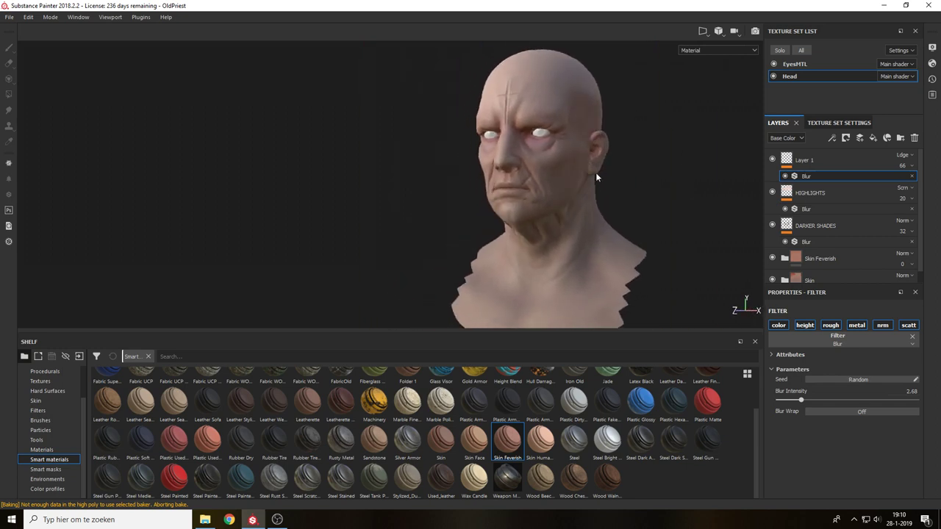
Lower the HIGHLIGHTS layer's opacity to 10.
alt+middle_drag(597, 211, 593, 305)
scroll(594, 305, up, 2)
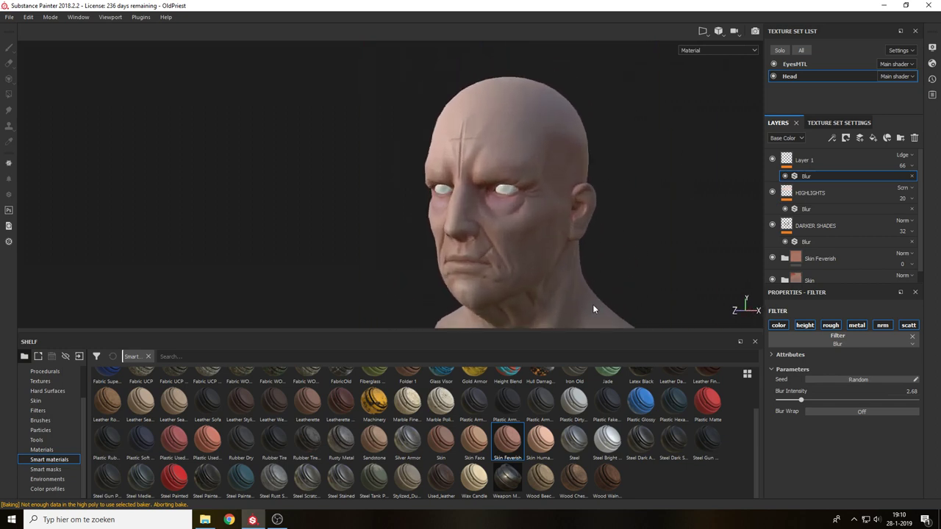
click(904, 199)
drag(902, 219, 898, 220)
Compare the face with and without the HIGHLIGHTS layer in the Base Color view.
alt+drag(701, 262, 717, 270)
key(c)
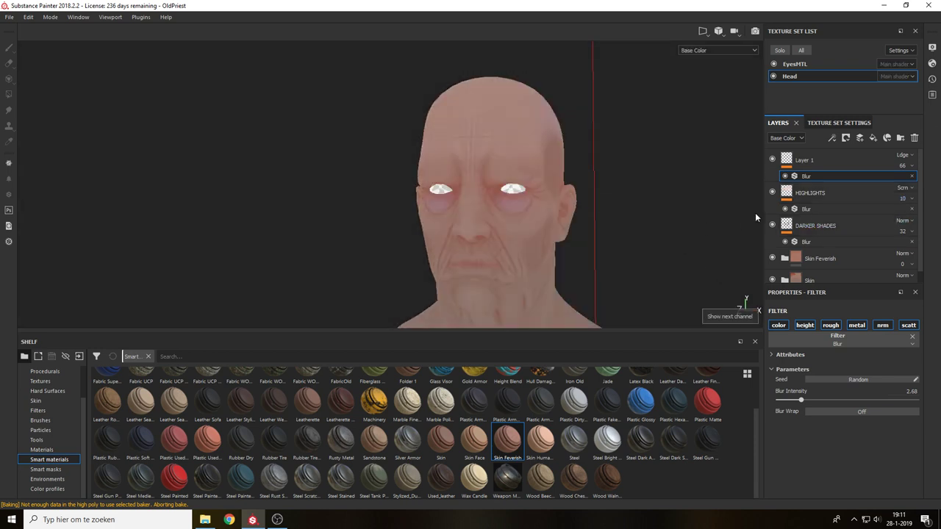
click(773, 193)
click(773, 192)
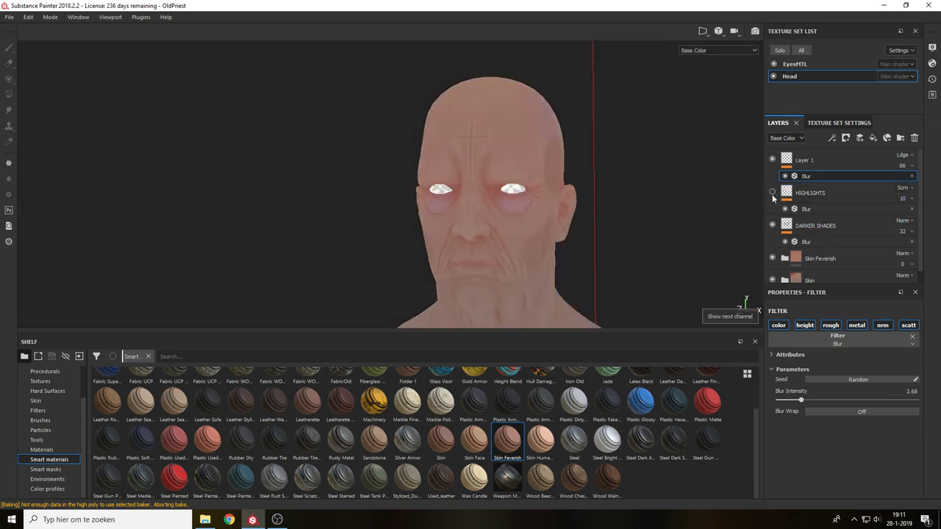
click(773, 193)
mouse_move(625, 219)
alt+mouse_down()
mouse_move(643, 230)
mouse_move(608, 229)
alt+mouse_up()
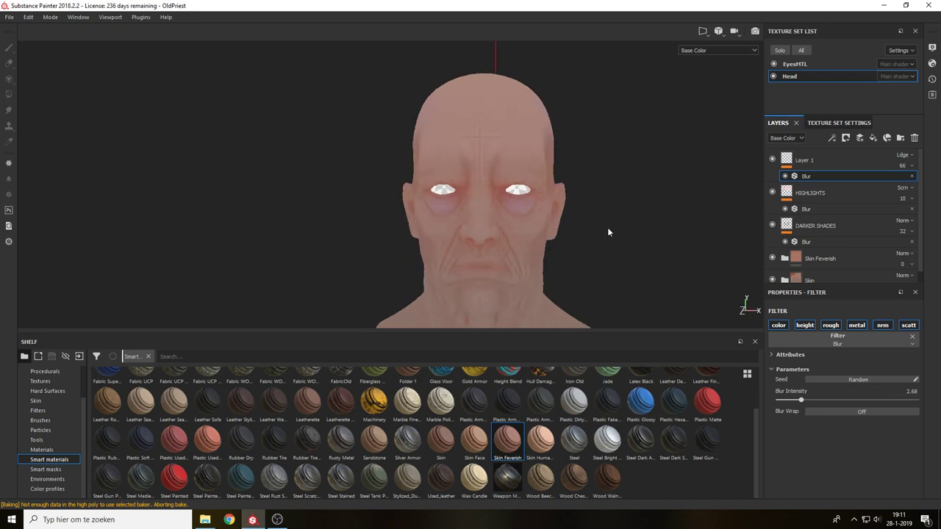
Inspect the face from several angles in the material view, and the lower face up close in the Base Color view.
key(m)
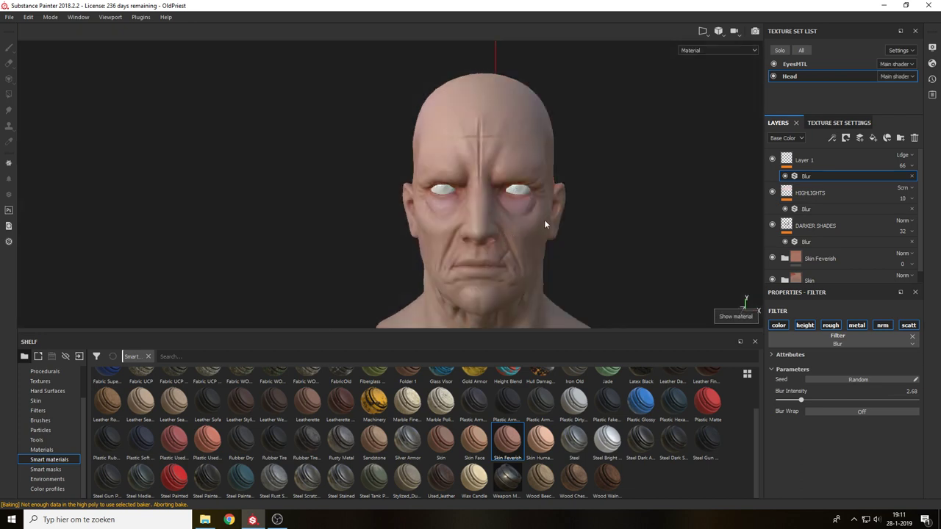
alt+drag(544, 221, 527, 239)
alt+middle_drag(527, 239, 590, 167)
alt+drag(590, 166, 552, 163)
alt+middle_drag(553, 163, 509, 253)
key(c)
mouse_move(546, 184)
alt+mouse_down()
mouse_move(594, 195)
mouse_move(561, 191)
alt+mouse_up()
alt+middle_drag(548, 189, 556, 145)
alt+right_drag(556, 145, 537, 260)
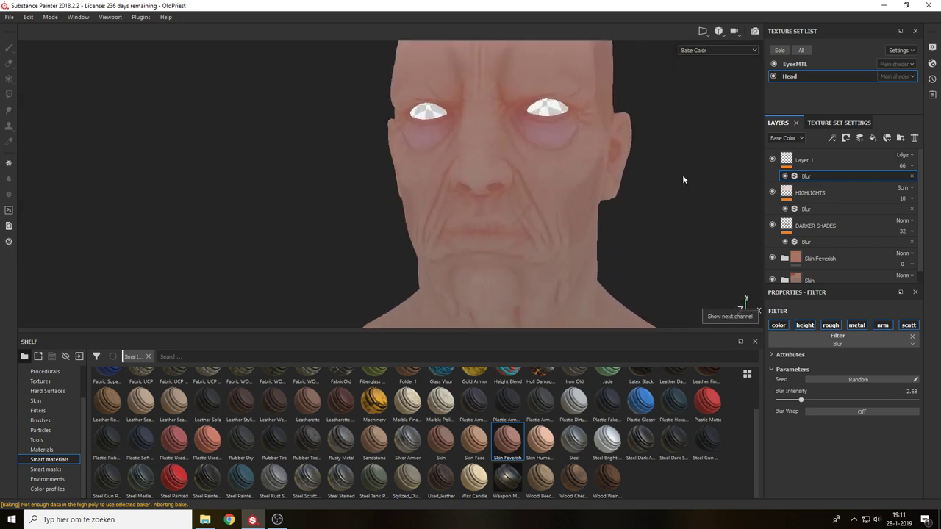
Rename the bluish under-eye layer as EYEBAG.
double_click(807, 160)
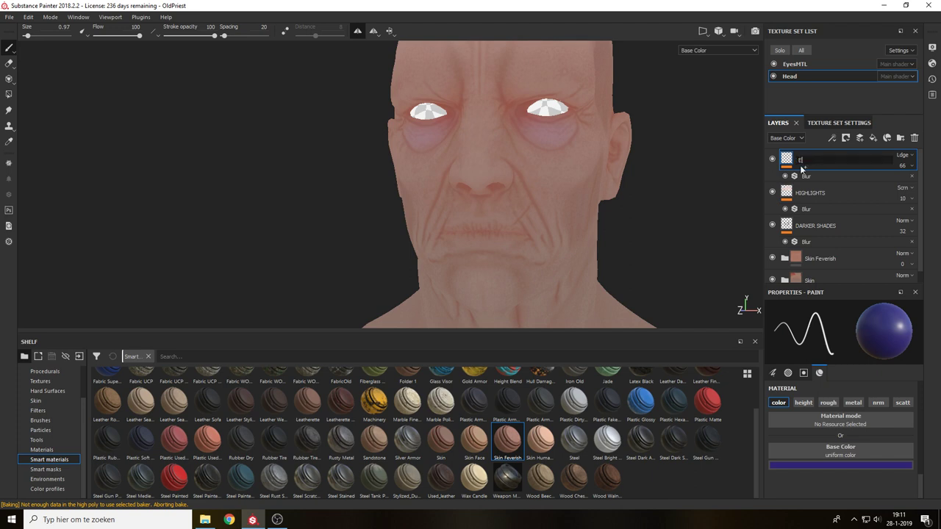
text(EYEBAG)
key(Return)
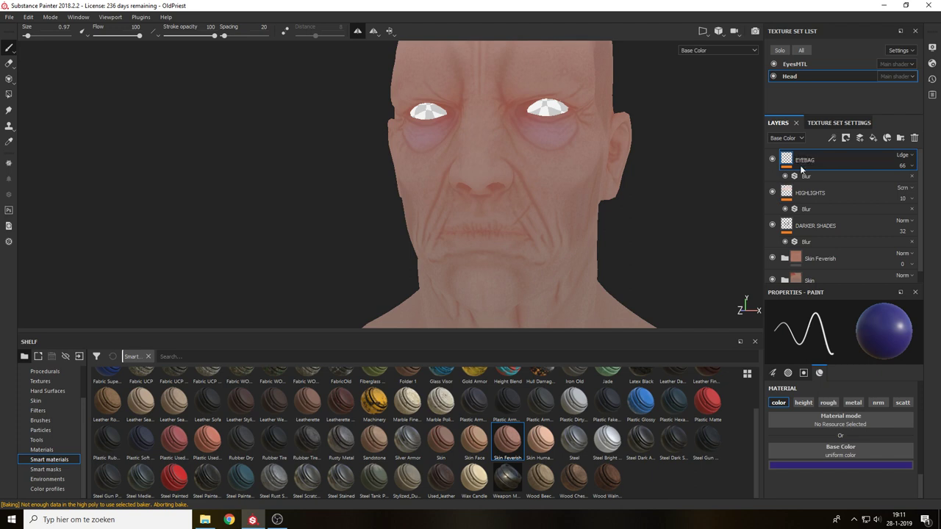
Add a new paint layer above EYEBAG and set the brush's base color to dark brown (R 0.070, G 0.022, B 0.012).
click(860, 138)
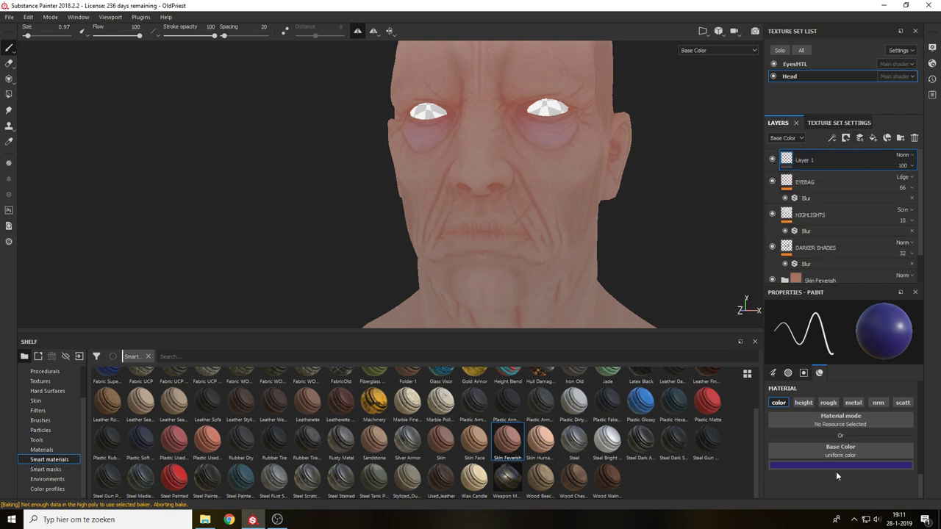
click(859, 465)
drag(850, 352, 799, 277)
drag(834, 385, 845, 418)
click(909, 398)
Try a dark brown stroke along the middle of the lips, check it in the material view, and undo it.
alt+middle_drag(630, 259, 649, 182)
alt+right_drag(649, 182, 569, 243)
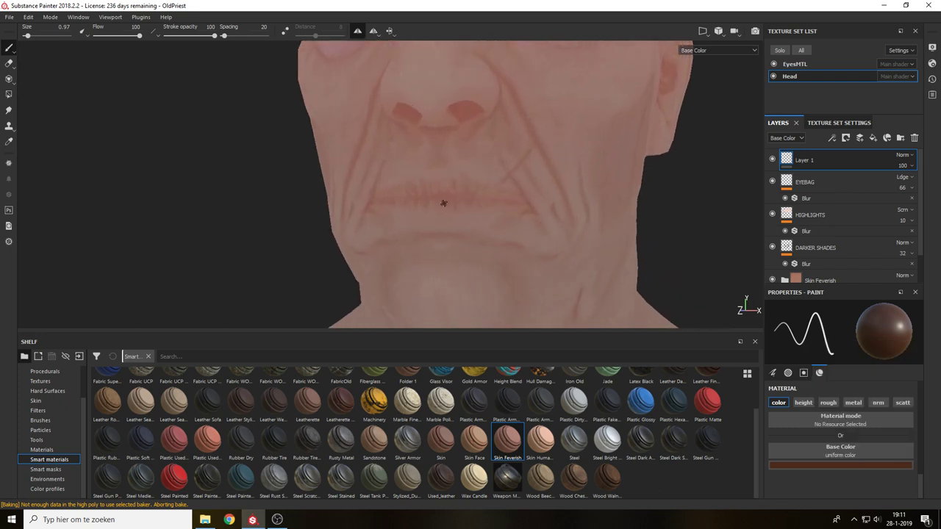
mouse_move(444, 203)
mouse_down()
mouse_move(466, 205)
mouse_move(455, 200)
mouse_up()
key(m)
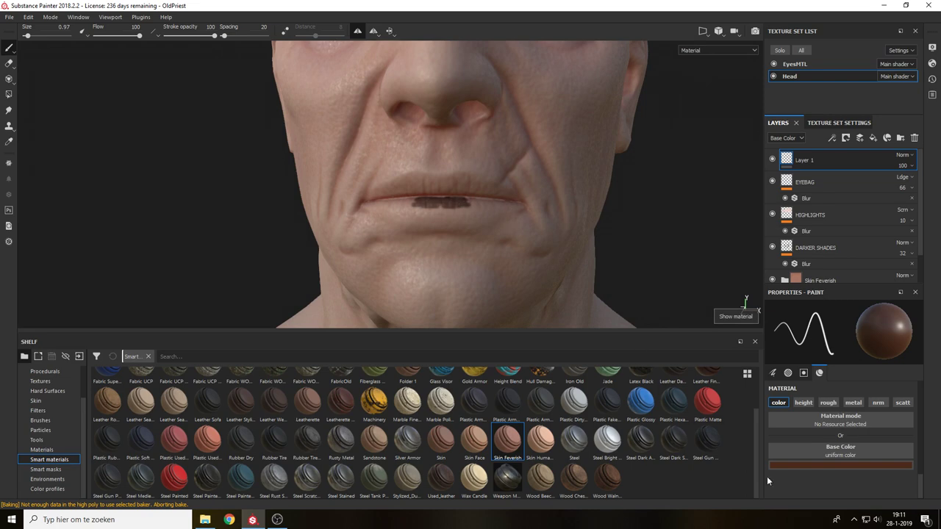
key(ctrl+z)
Change the brush's base color to a rosy pink for the lips, trying lighter brown and orange tones first.
click(829, 465)
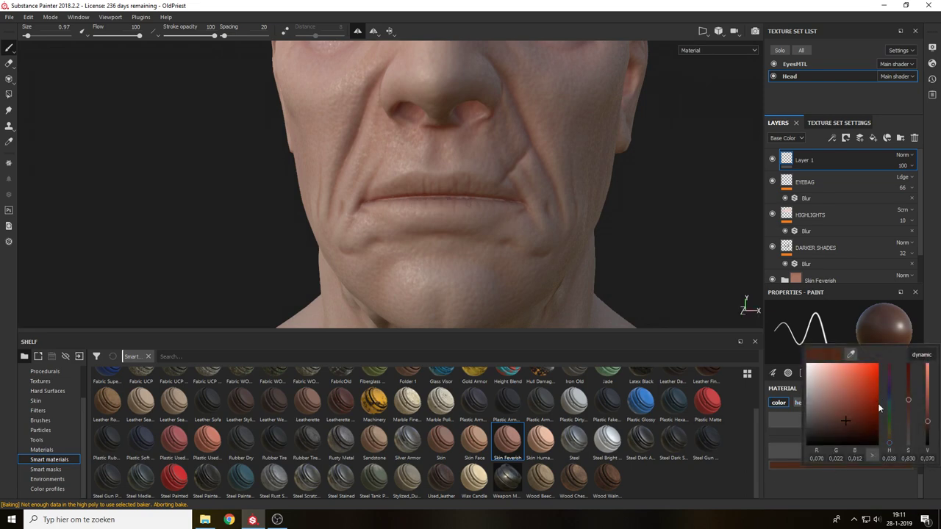
drag(852, 401, 833, 394)
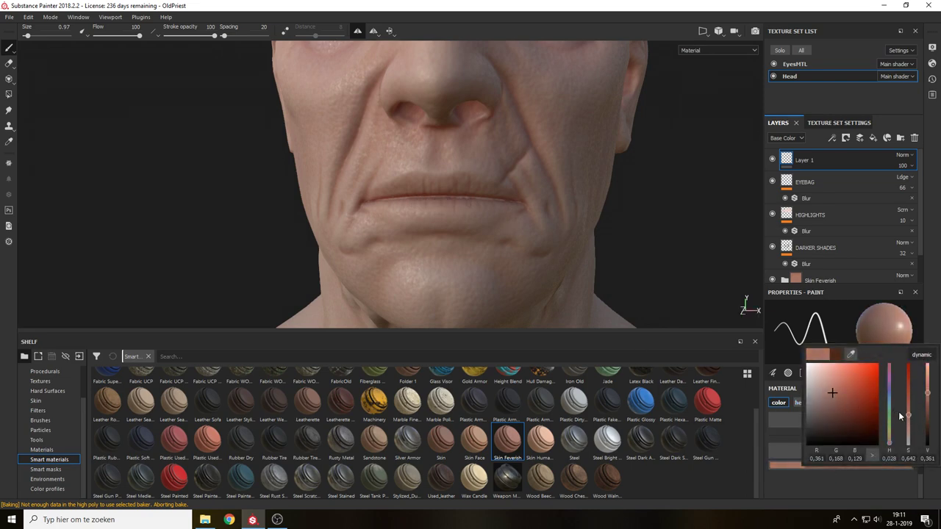
drag(908, 416, 908, 397)
drag(846, 388, 849, 391)
alt+middle_drag(430, 190, 475, 213)
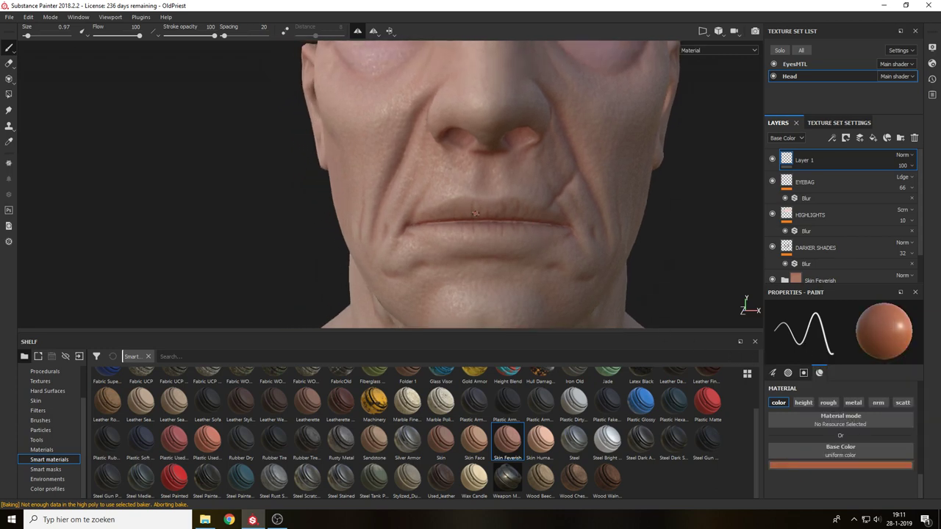
click(871, 465)
drag(889, 393, 846, 376)
click(842, 378)
Paint the upper and lower lips solid pink with symmetric strokes, undoing and repainting the lower lip.
click(508, 230)
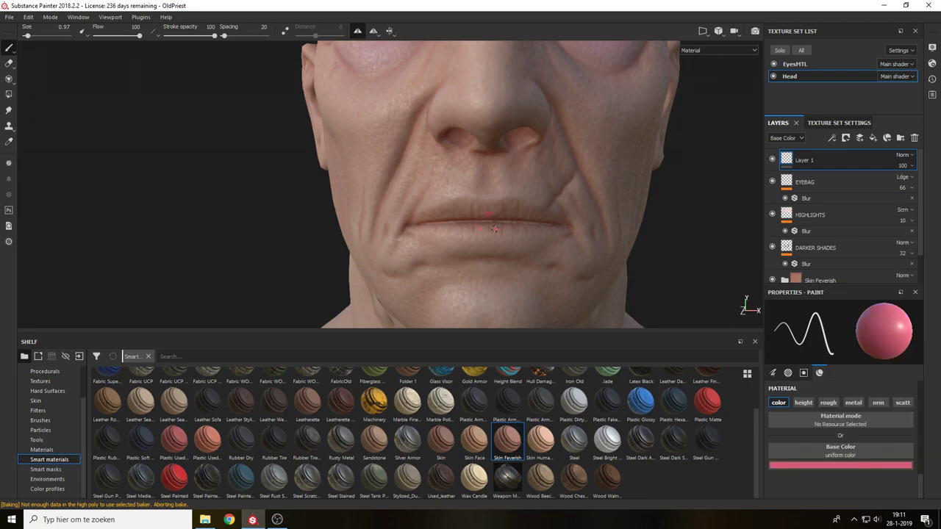
drag(495, 228, 495, 222)
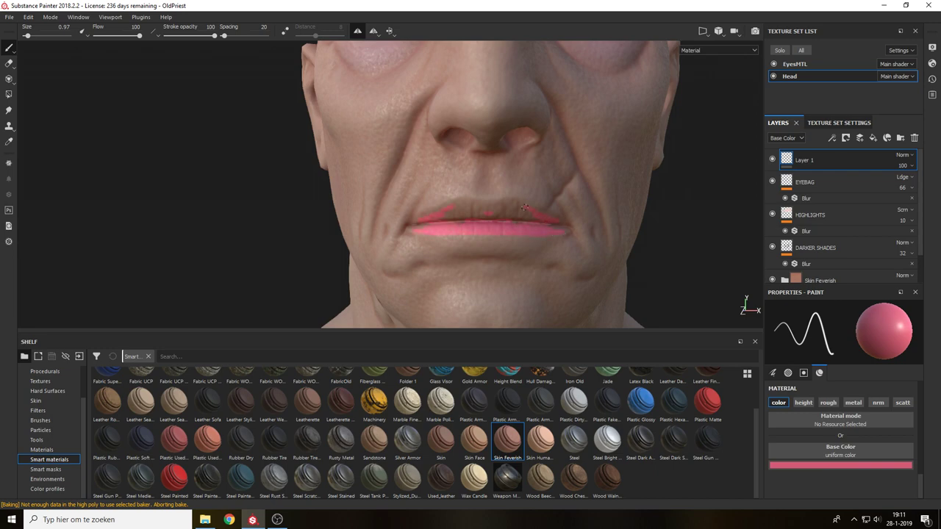
key(ctrl+z)
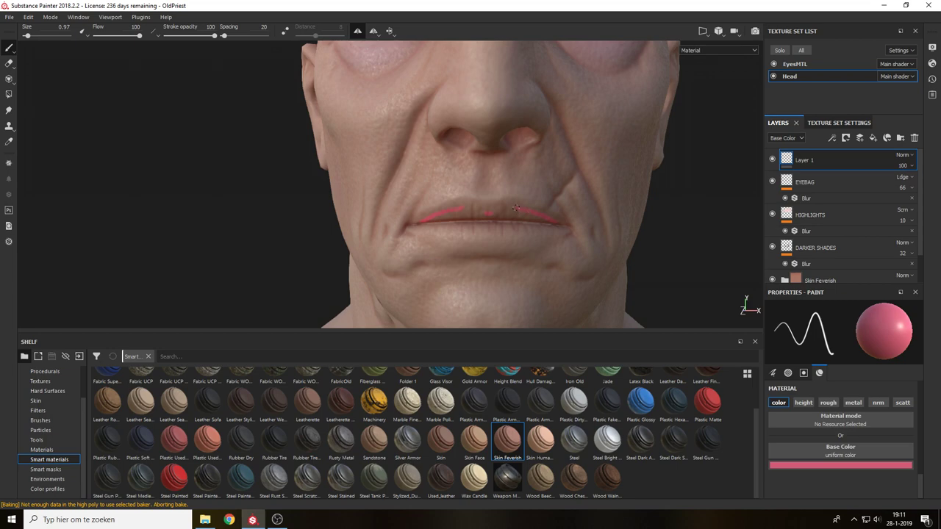
mouse_move(475, 215)
mouse_down()
mouse_move(501, 224)
mouse_move(464, 226)
mouse_up()
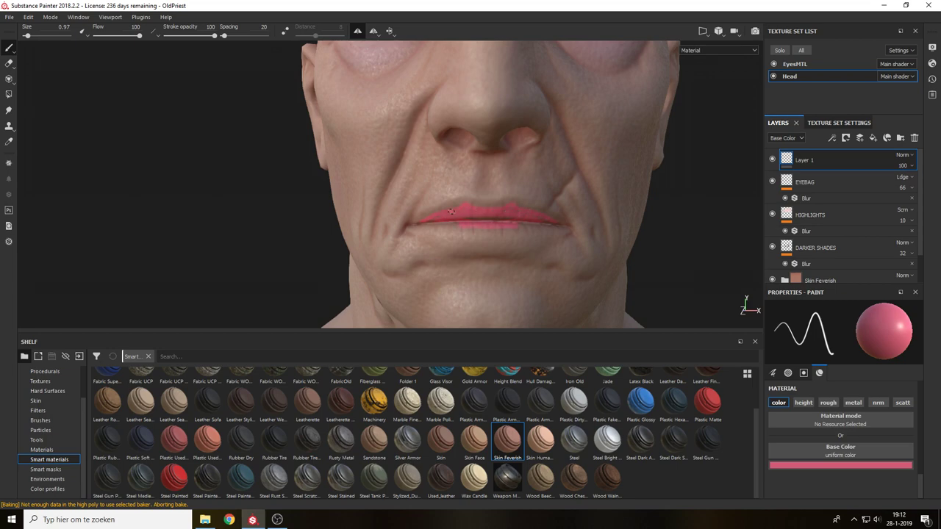
drag(437, 230, 500, 232)
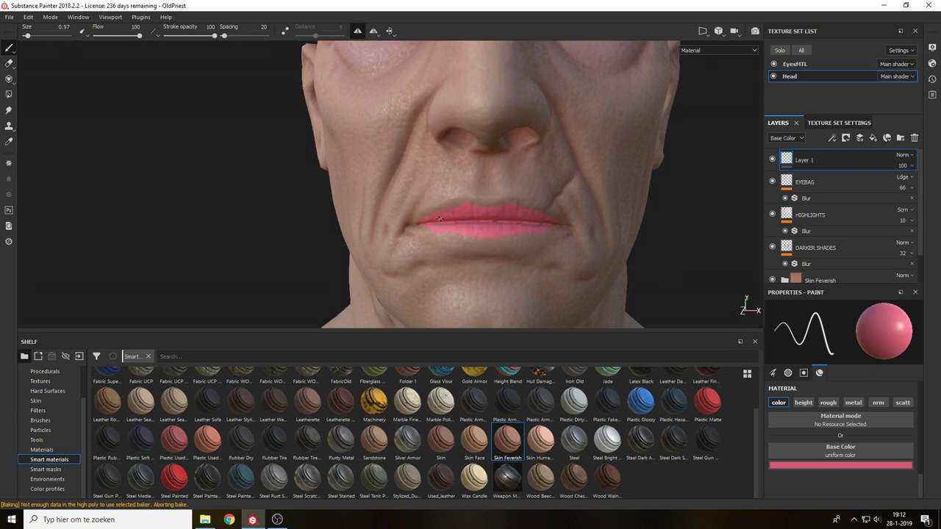
Check the painted lips in the Base Color view and set the lip layer's blend mode to Multiply.
key(c)
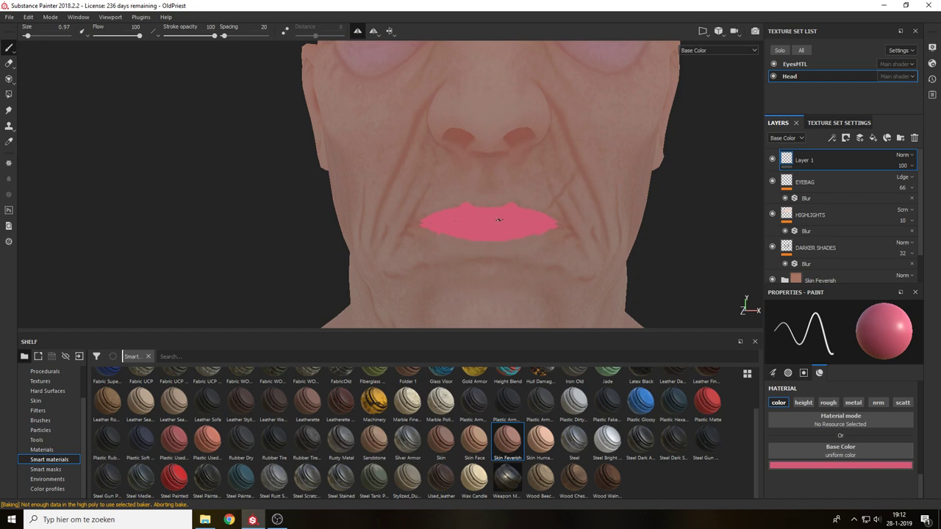
key(m)
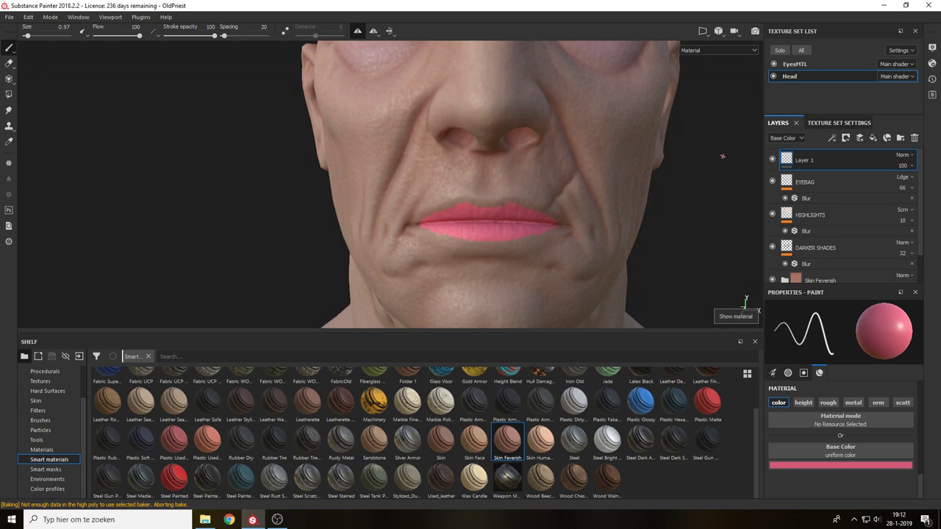
click(903, 156)
click(898, 202)
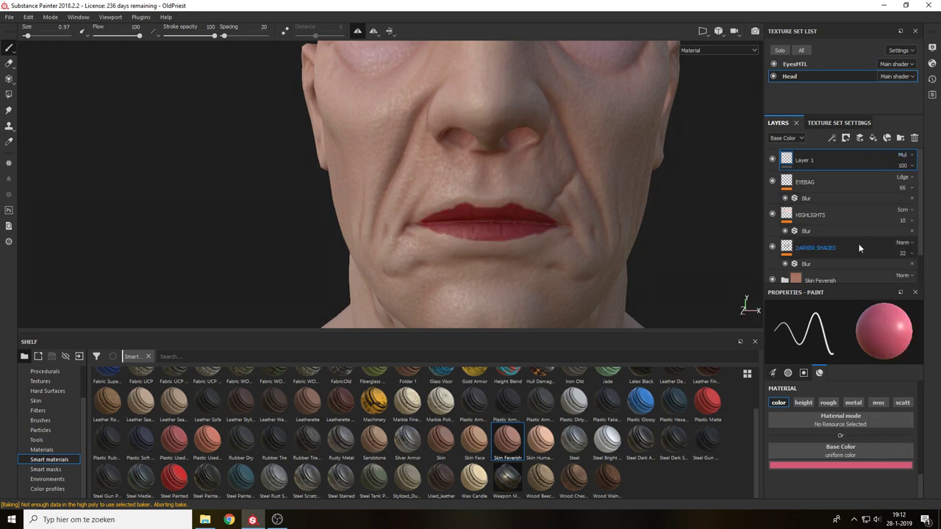
click(832, 139)
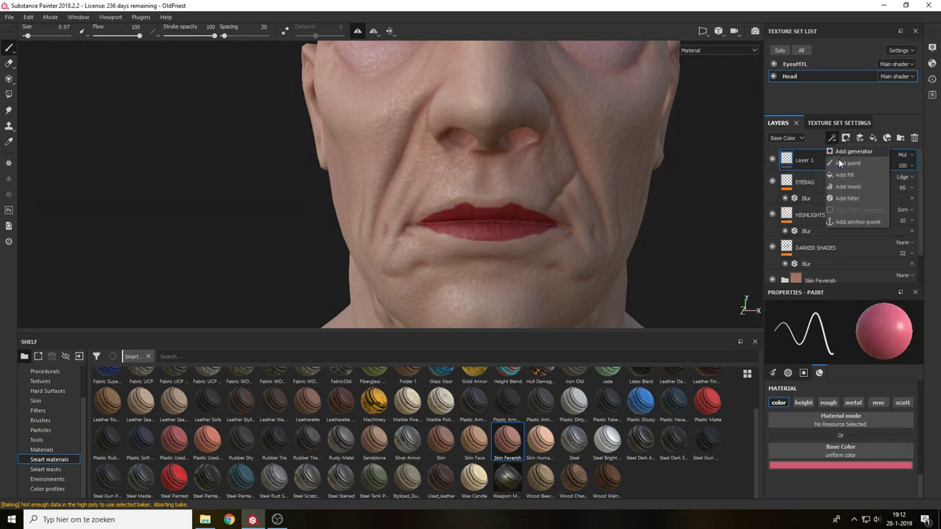
click(849, 188)
key(ctrl+z)
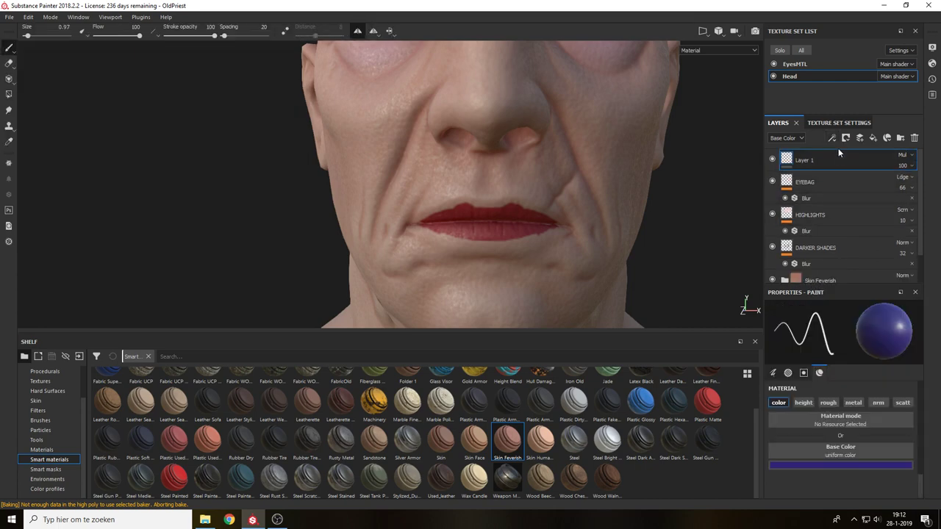
Add a Blur filter to the lip layer and restrict it to the color channel.
click(833, 140)
click(845, 200)
click(844, 343)
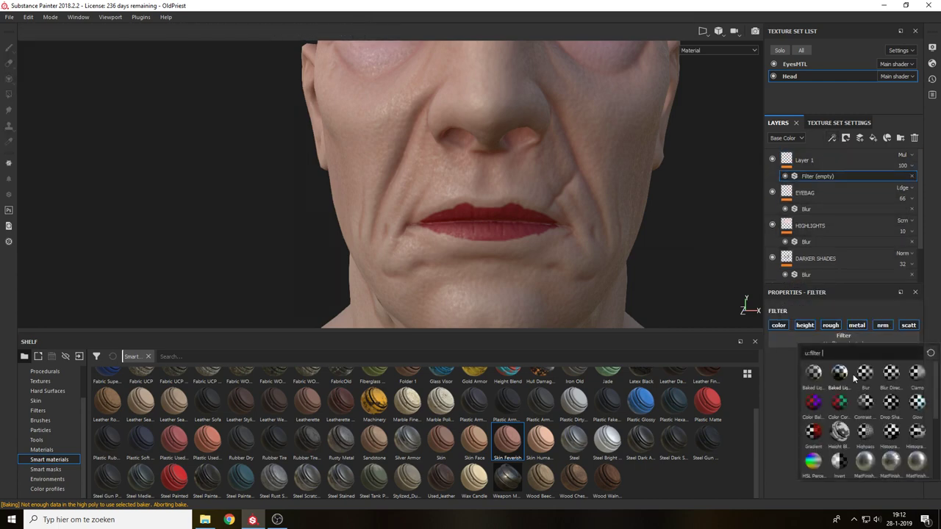
click(863, 372)
click(812, 325)
click(860, 325)
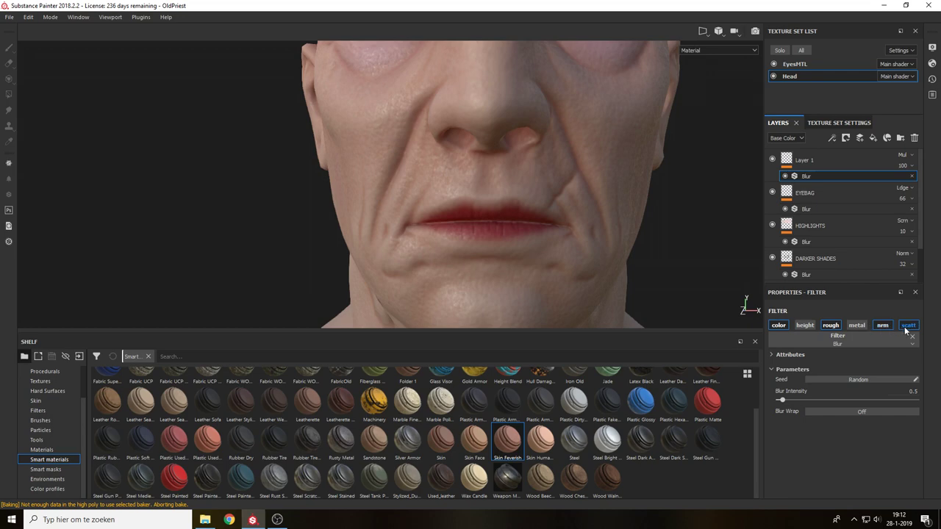
click(905, 328)
click(835, 325)
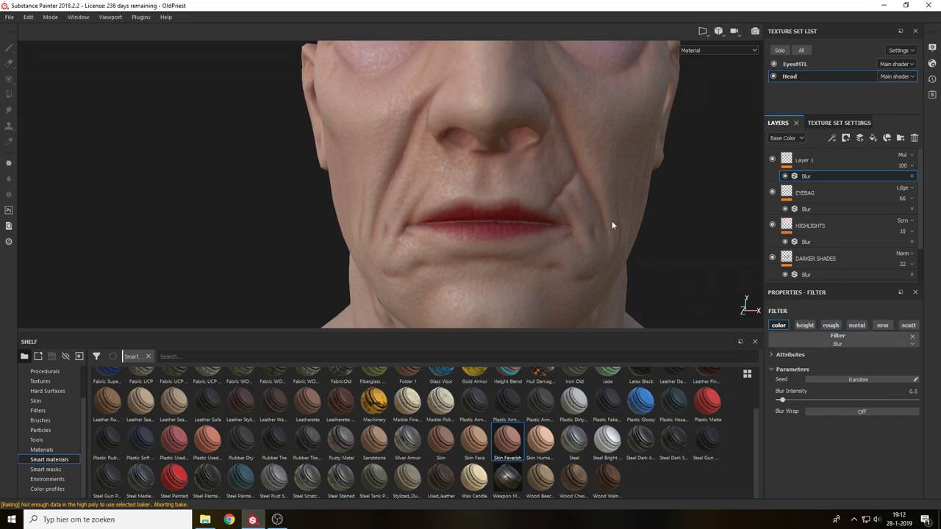
Set the lip layer's blur intensity to 1 and check the lips in the Base Color and material views.
alt+drag(612, 222, 569, 220)
alt+right_drag(569, 220, 569, 313)
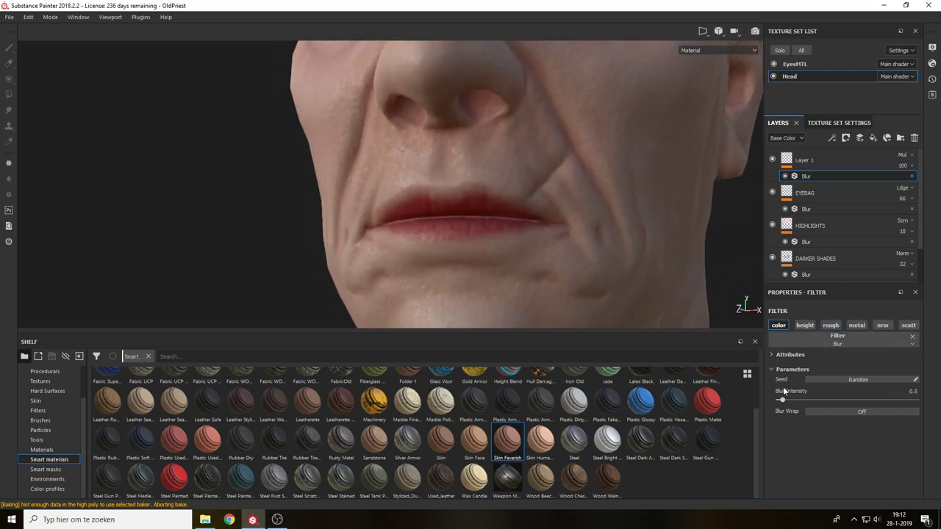
click(916, 390)
text(1)
key(Return)
alt+drag(646, 253, 661, 252)
key(c)
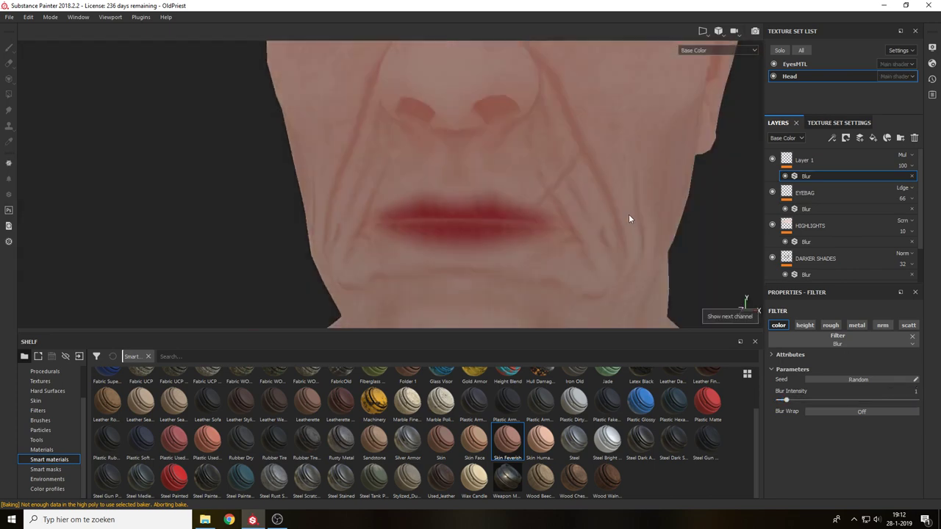
key(m)
Select the lip layer itself and paint dark blue over the lower lip to give it a purplish tint.
click(462, 240)
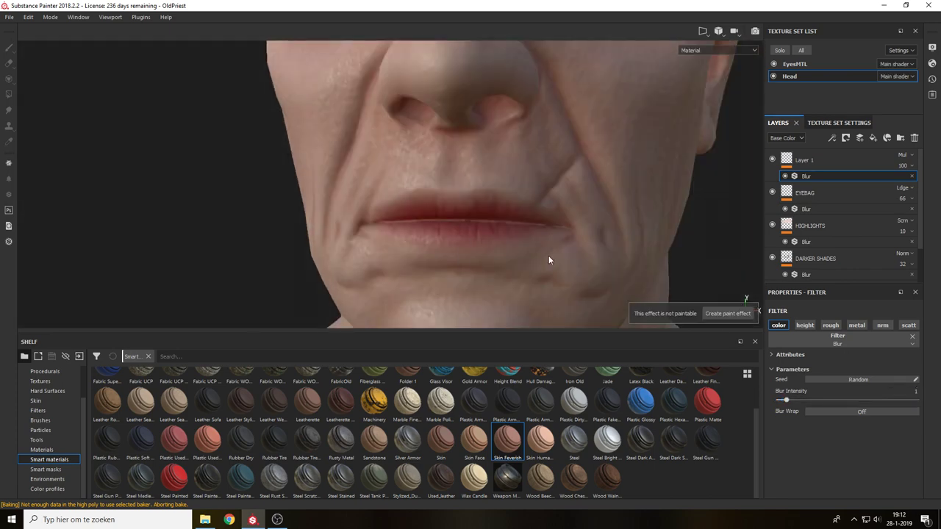
click(804, 157)
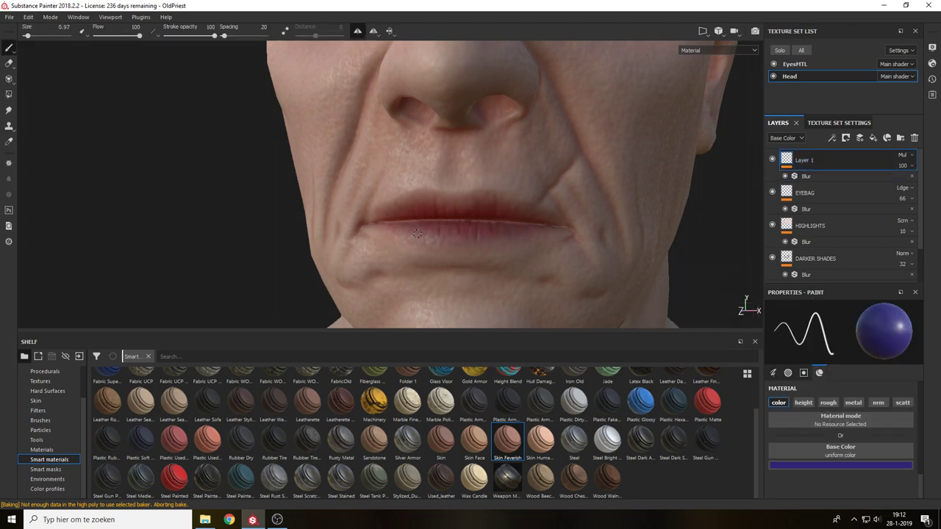
alt+drag(449, 217, 565, 203)
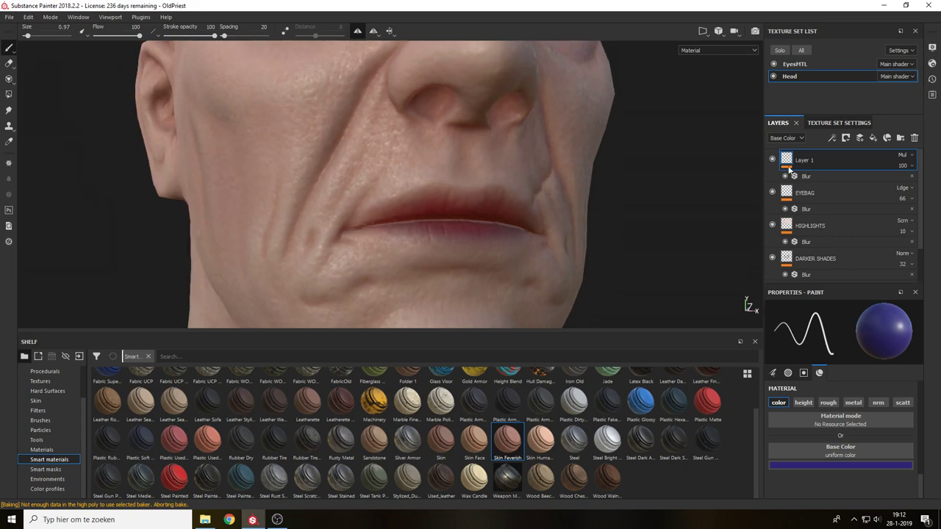
Lower the lip layer's opacity to 47 and frame the whole bust.
click(910, 167)
drag(918, 184, 912, 182)
alt+drag(665, 206, 530, 203)
scroll(589, 213, down, 5)
alt+middle_drag(529, 204, 581, 166)
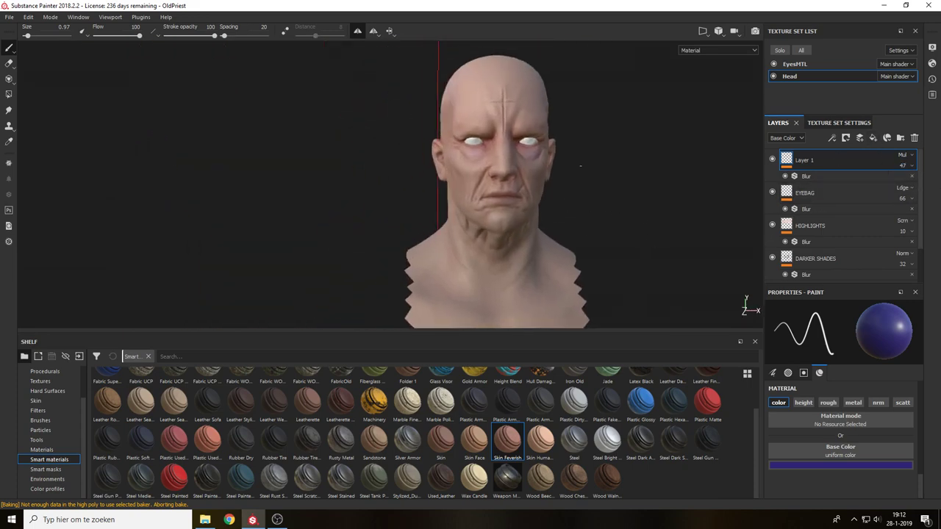
Compare the face with and without the lip layer in the Base Color view and examine the lips up close.
scroll(580, 166, up, 4)
key(c)
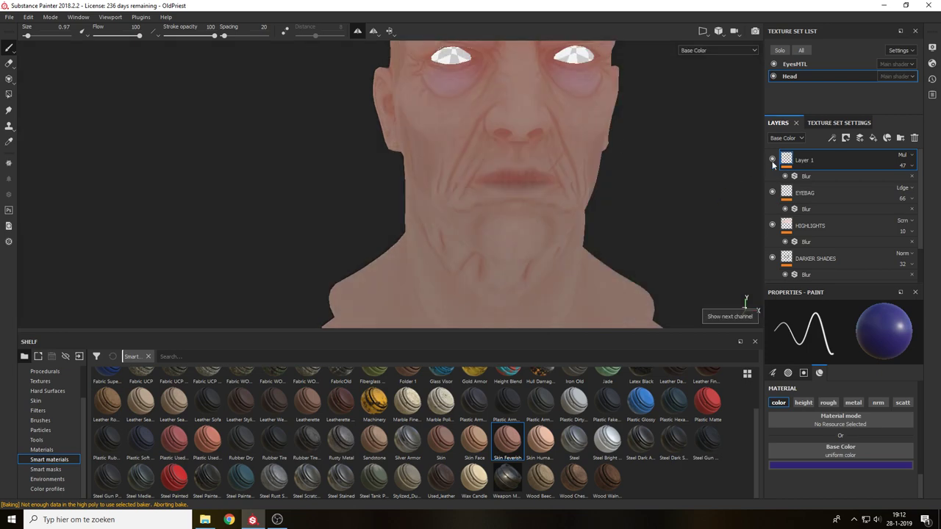
click(772, 162)
click(772, 164)
click(773, 159)
click(772, 159)
scroll(586, 193, up, 2)
scroll(568, 200, up, 2)
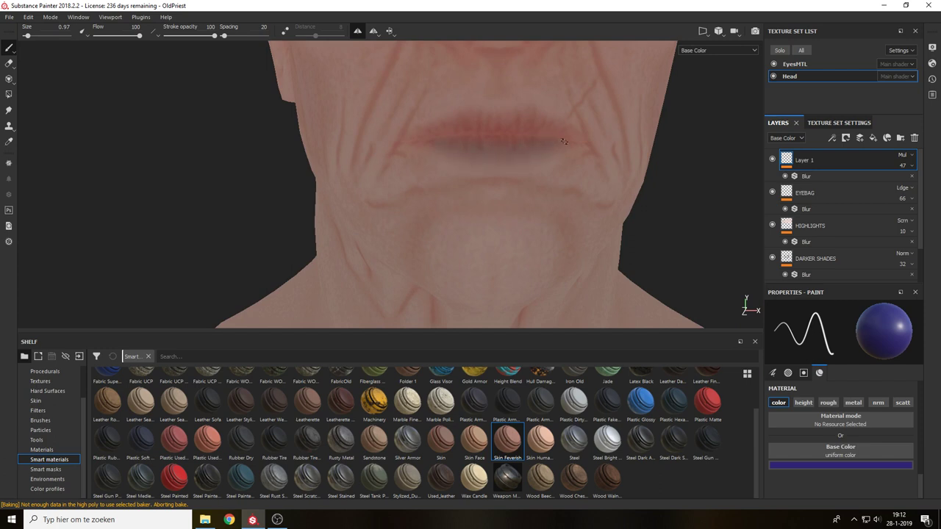
Examine the lips up close and the face from several angles in the Material and Base Color views.
key(m)
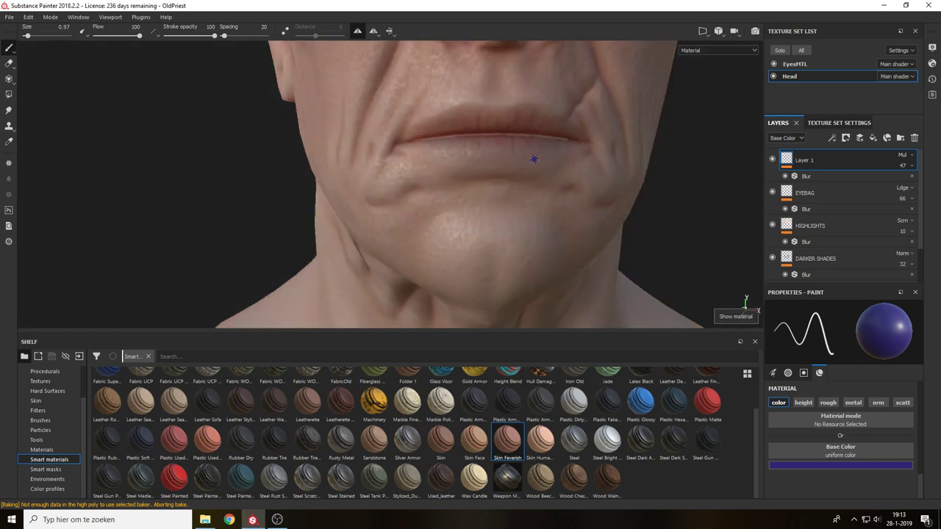
key(f)
alt+middle_drag(516, 195, 611, 184)
mouse_move(517, 147)
alt+mouse_down()
mouse_move(691, 154)
mouse_move(461, 144)
mouse_move(513, 154)
alt+mouse_up()
alt+right_drag(512, 154, 445, 360)
alt+middle_drag(507, 155, 517, 185)
alt+drag(577, 181, 524, 178)
key(c)
alt+middle_drag(545, 177, 459, 232)
alt+drag(475, 202, 510, 189)
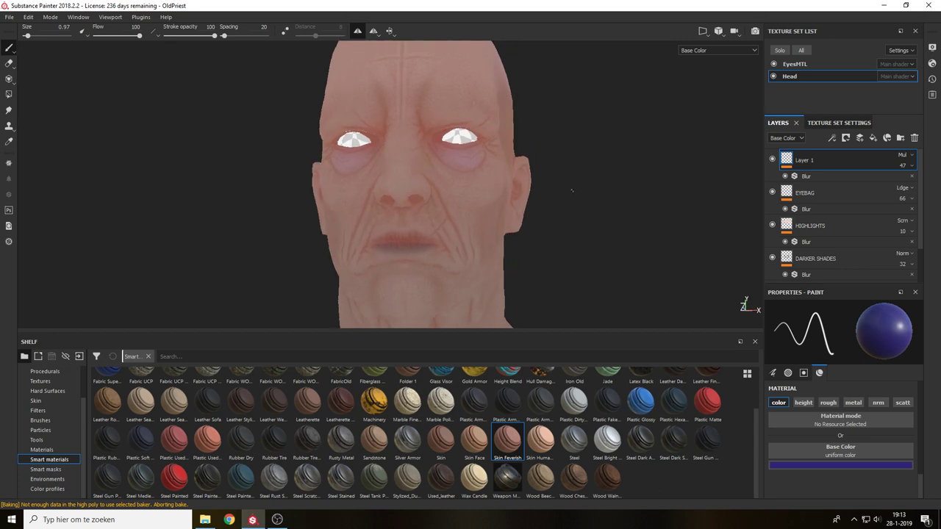
Rename the lip layer as MOUTH and add a new paint layer above it.
double_click(807, 161)
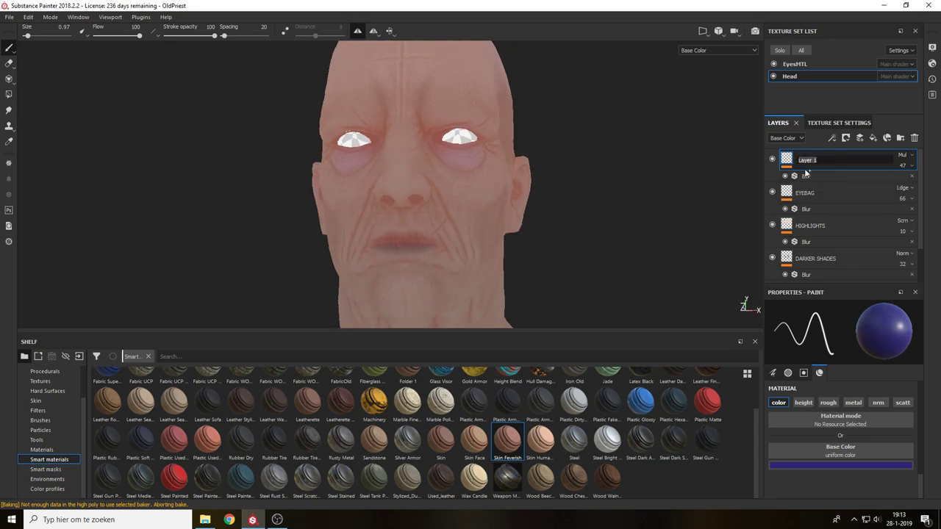
text(MOUTH)
key(Return)
click(858, 139)
Set the brush's base colour to a very dark navy blue for the rims of the eyes.
alt+middle_drag(664, 189, 727, 228)
alt+right_drag(726, 228, 772, 225)
alt+middle_drag(772, 225, 708, 169)
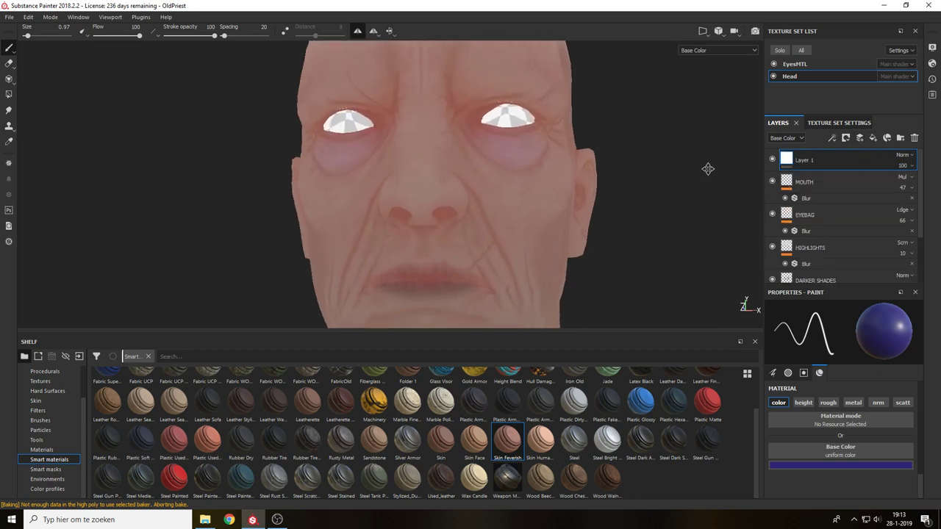
scroll(707, 169, up, 4)
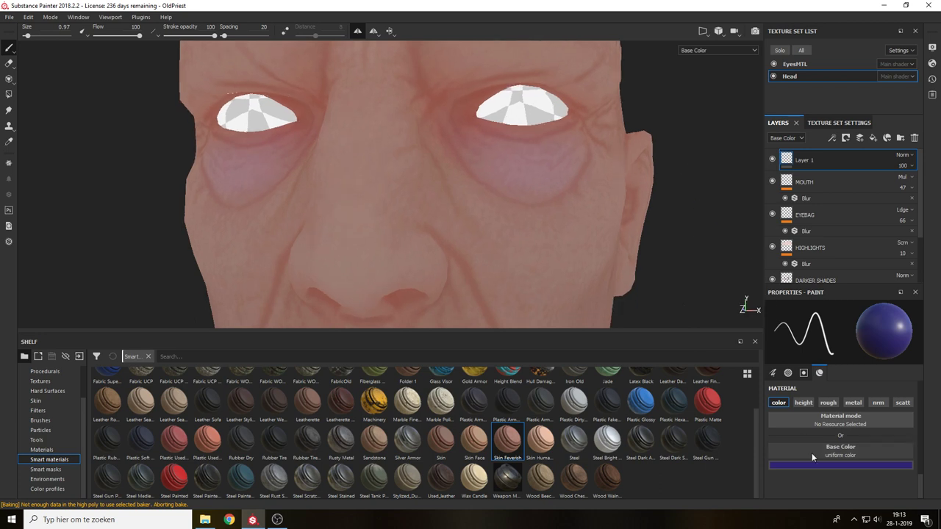
click(837, 462)
drag(854, 402, 858, 424)
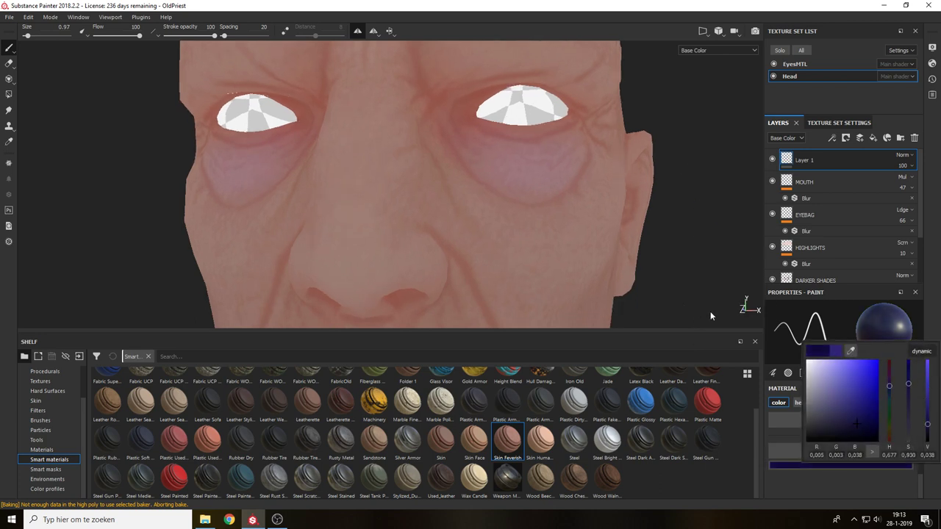
Paint a dark navy line along the upper and lower eyelid rims in the Material view.
alt+drag(585, 232, 612, 249)
alt+middle_drag(611, 254, 603, 370)
alt+right_drag(578, 242, 557, 322)
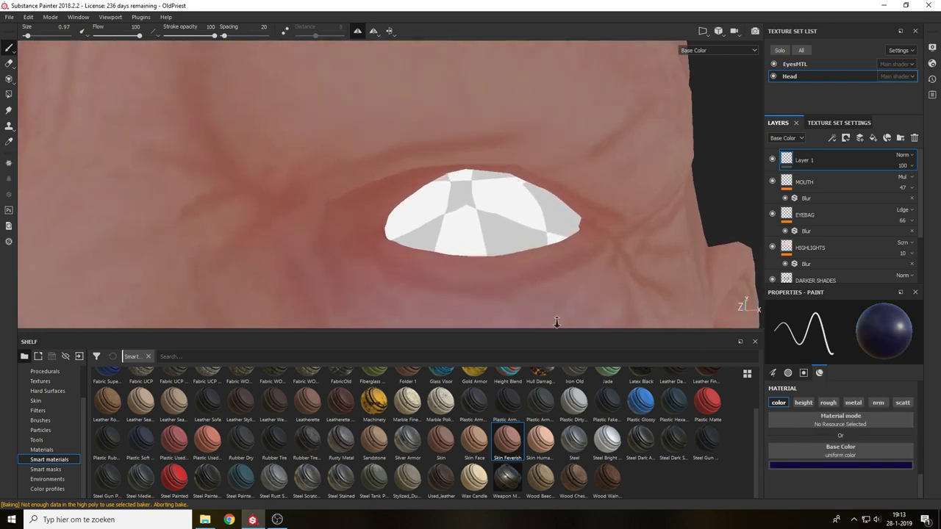
alt+middle_drag(603, 267, 643, 209)
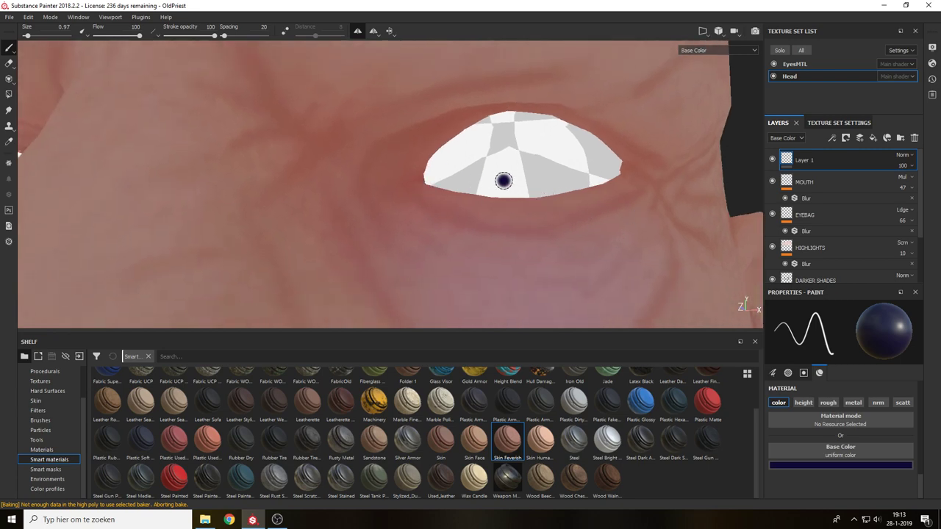
key(m)
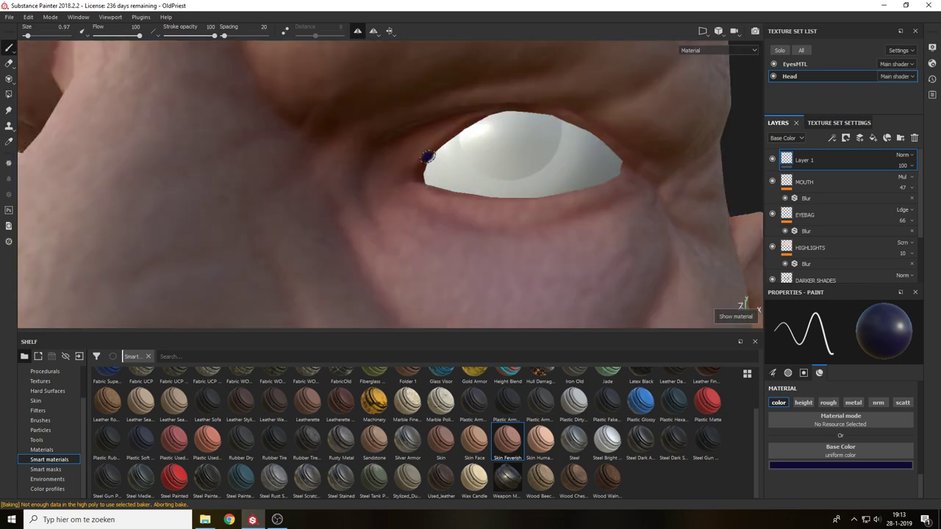
mouse_move(421, 176)
mouse_down()
mouse_move(465, 123)
mouse_move(479, 138)
mouse_move(500, 120)
mouse_move(527, 116)
mouse_move(616, 159)
mouse_move(626, 182)
mouse_move(585, 146)
mouse_move(616, 163)
mouse_up()
alt+drag(613, 167, 616, 204)
mouse_move(610, 139)
mouse_down()
mouse_move(589, 165)
mouse_move(554, 180)
mouse_move(491, 189)
mouse_move(414, 144)
mouse_move(430, 163)
mouse_move(514, 184)
mouse_move(597, 166)
mouse_move(523, 193)
mouse_move(441, 175)
mouse_move(423, 158)
mouse_move(482, 194)
mouse_move(528, 195)
mouse_move(567, 166)
mouse_up()
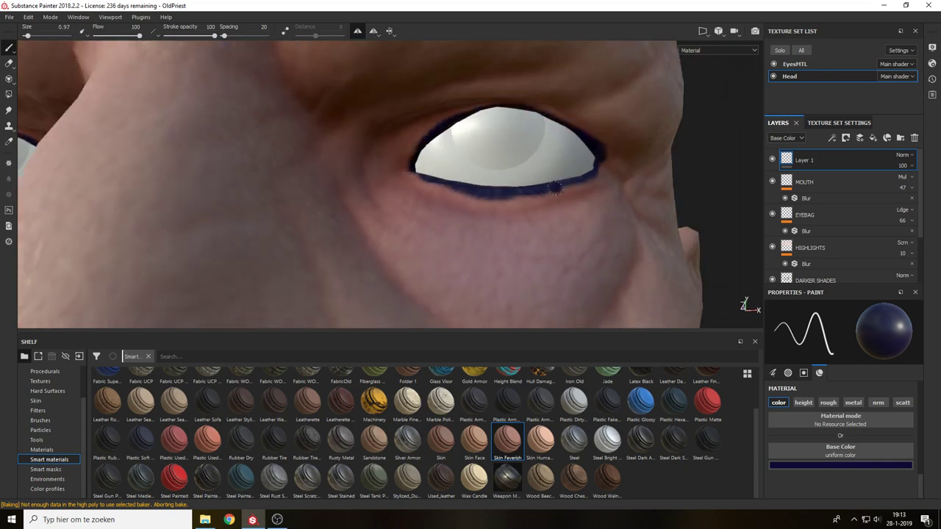
Add a Blur filter to the new eyelid layer.
click(832, 138)
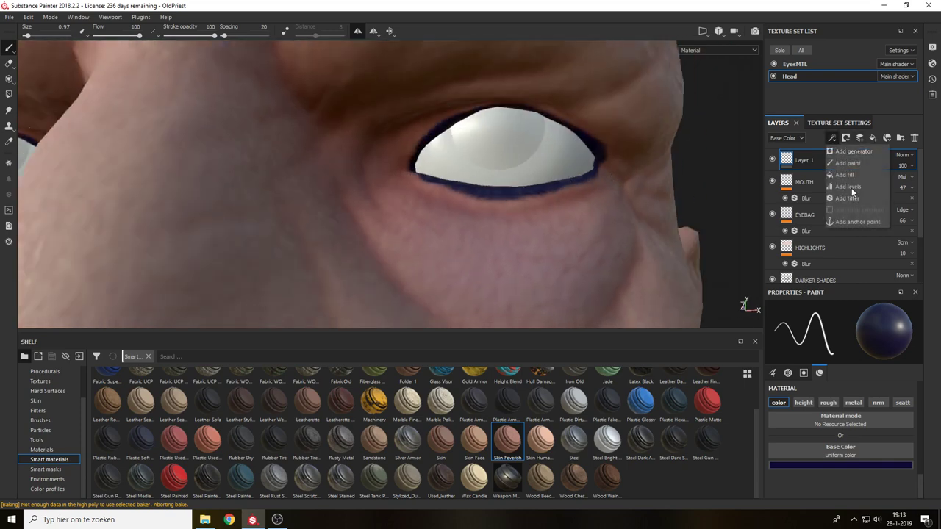
click(849, 197)
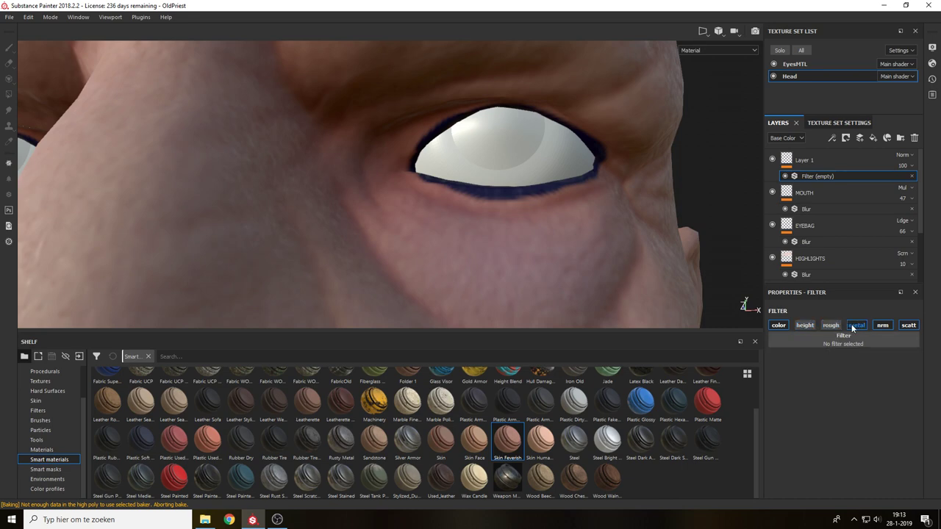
click(852, 325)
click(879, 326)
click(902, 327)
click(885, 340)
click(867, 380)
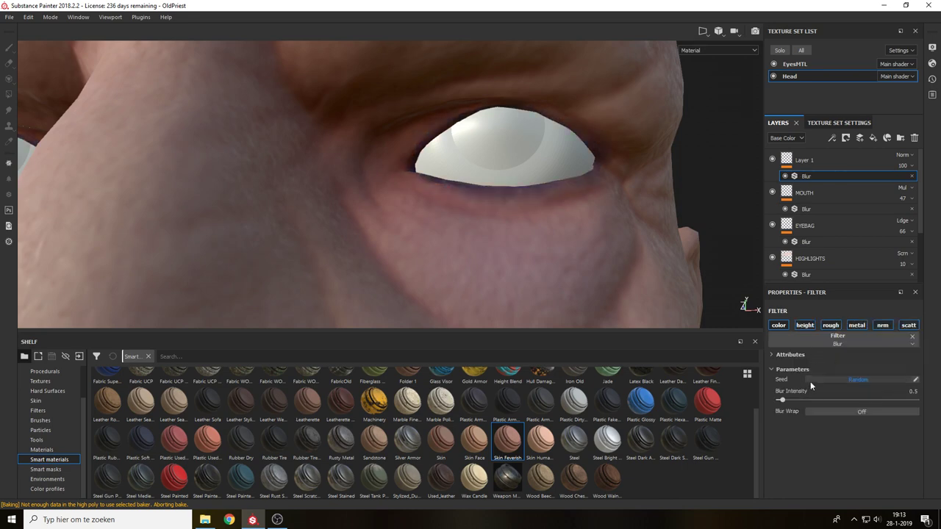
Frame the whole bust and examine the blurred eyelid rims up close.
key(f)
alt+drag(554, 184, 578, 170)
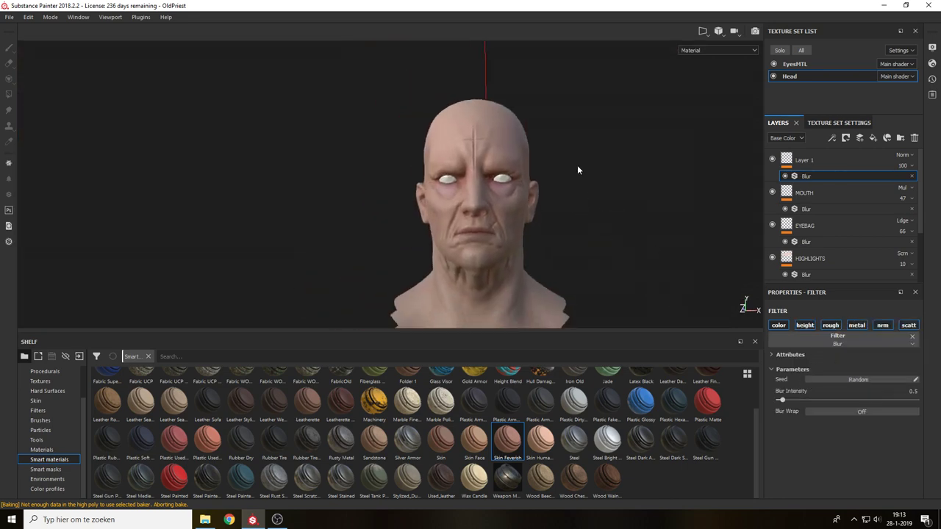
alt+right_drag(578, 170, 646, 220)
alt+middle_drag(647, 220, 582, 181)
alt+right_drag(582, 181, 600, 242)
alt+middle_drag(600, 242, 558, 328)
alt+right_drag(556, 320, 615, 324)
alt+middle_drag(615, 323, 565, 283)
alt+right_drag(565, 283, 655, 273)
alt+middle_drag(654, 273, 614, 275)
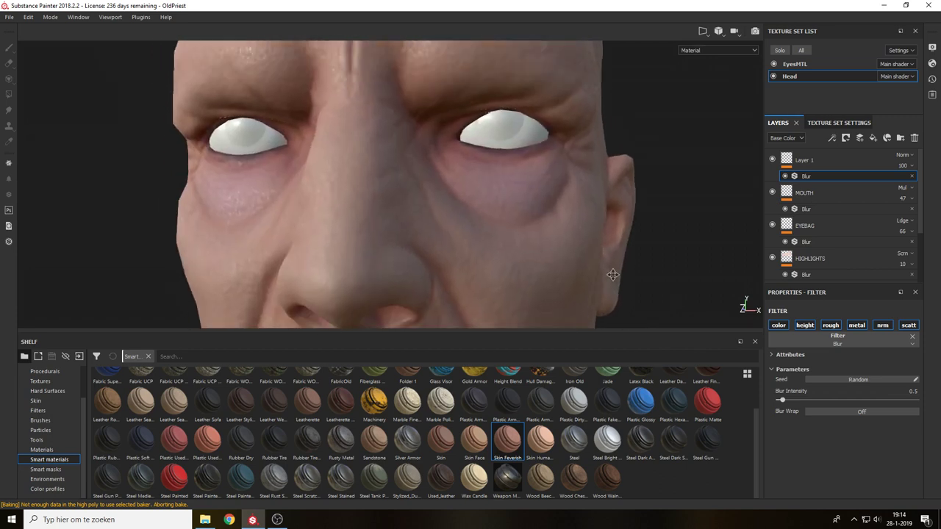
Set the eyelid layer's blending mode to Multiply and its opacity to 66.
click(901, 154)
click(898, 199)
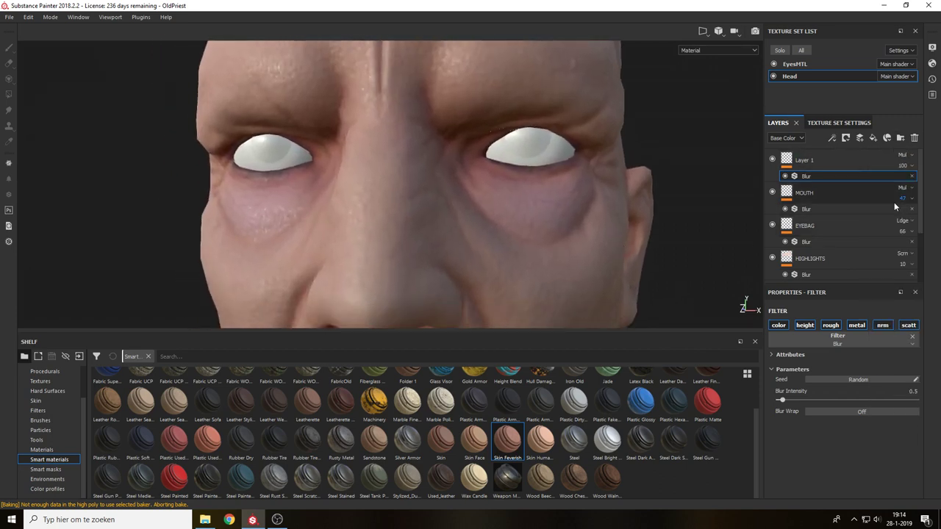
click(904, 167)
drag(929, 183, 922, 186)
Compare the eyes with and without the eyelid layer in the Base Color view.
key(c)
click(773, 158)
click(772, 159)
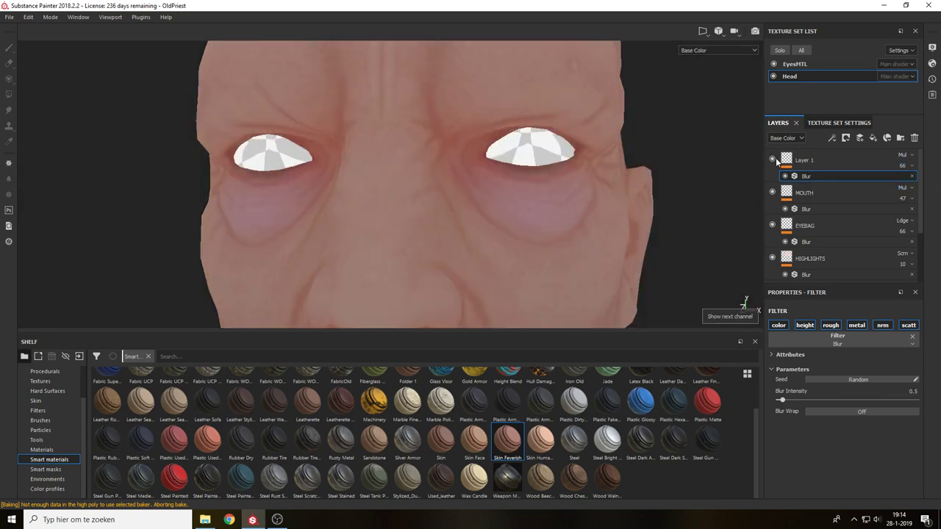
click(778, 161)
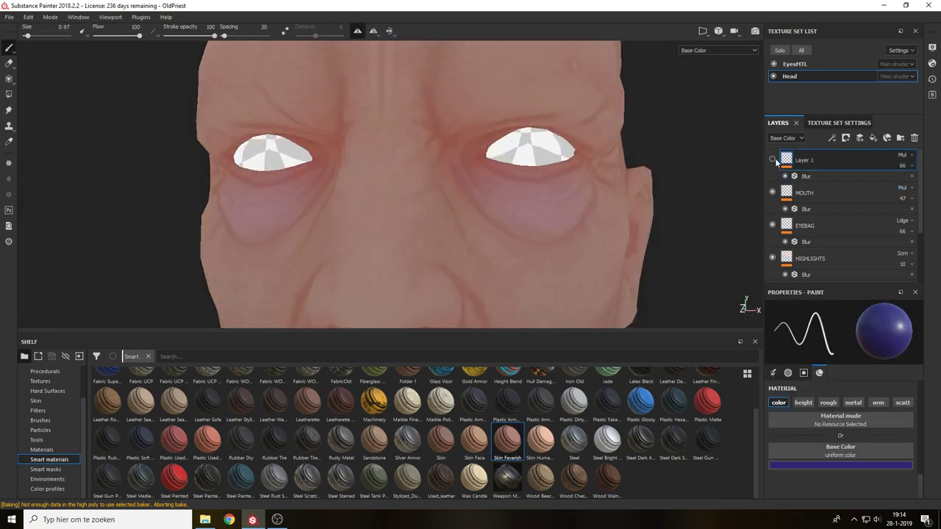
click(772, 159)
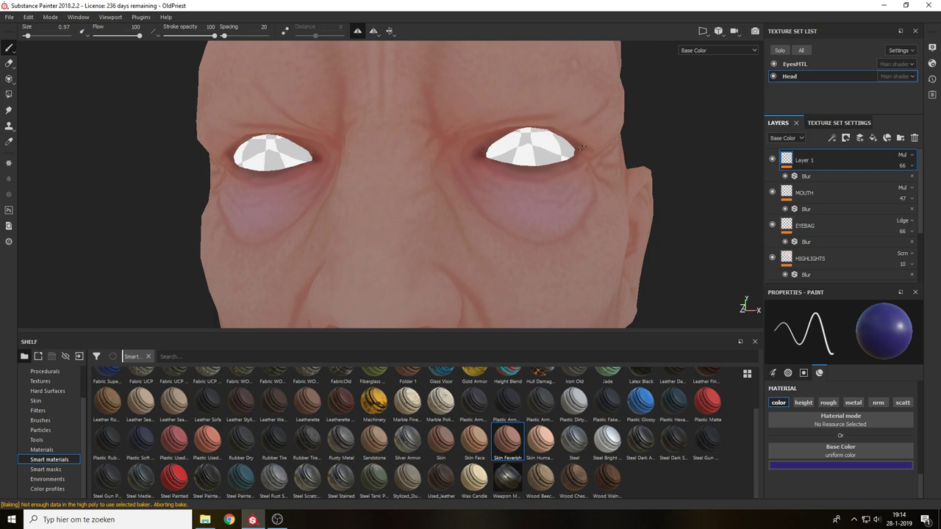
Paint dark blue at the outer corners of the eyes on the eyelid layer and check the face in the Material view.
mouse_move(581, 148)
mouse_down()
mouse_move(588, 155)
mouse_move(578, 157)
mouse_up()
alt+drag(622, 163, 585, 177)
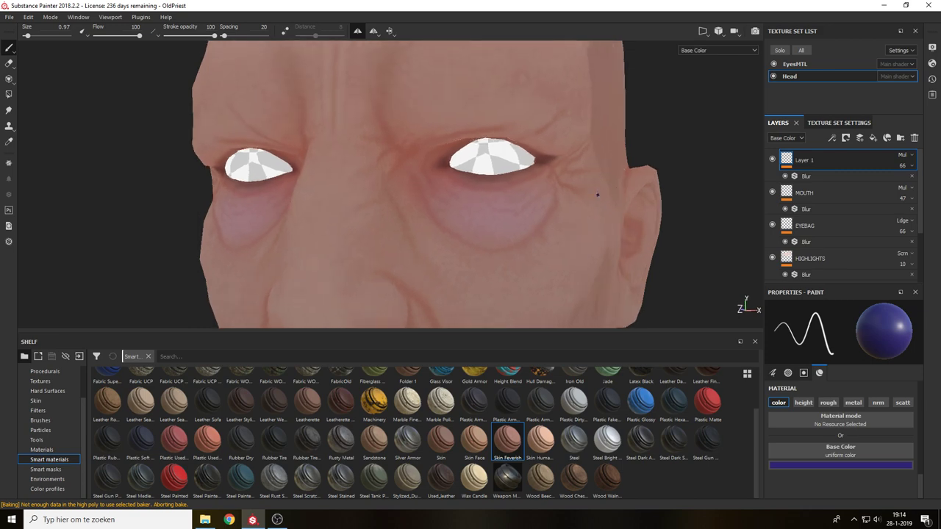
key(m)
alt+drag(520, 177, 574, 173)
alt+right_drag(581, 72, 569, 136)
alt+middle_drag(567, 214, 566, 121)
alt+drag(556, 162, 551, 176)
alt+middle_drag(626, 200, 675, 249)
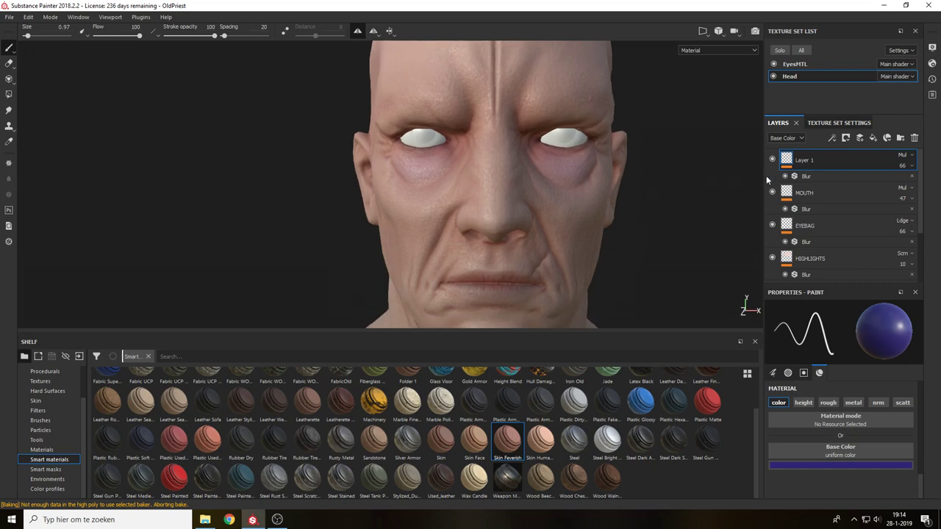
Compare the face with and without the eyelid layer and lower the layer's opacity to 49.
click(772, 160)
click(773, 160)
click(773, 160)
click(774, 161)
click(773, 161)
click(774, 161)
click(905, 167)
drag(919, 183, 914, 184)
Examine the face from several angles in the Material and Base Color views.
alt+drag(634, 202, 610, 206)
alt+right_drag(610, 206, 610, 208)
alt+middle_drag(616, 205, 722, 231)
key(c)
alt+drag(563, 201, 556, 191)
alt+right_drag(556, 191, 554, 194)
mouse_move(554, 194)
alt+middle_down()
mouse_move(537, 167)
mouse_move(541, 190)
alt+middle_up()
alt+drag(527, 226, 457, 211)
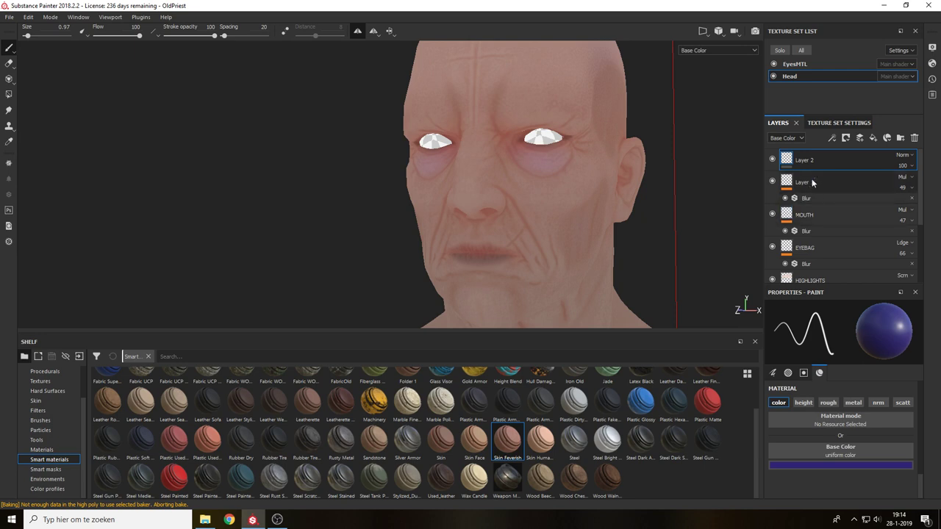
Rename the eyelid rim layer as EYELIDS.
click(804, 184)
double_click(805, 184)
text(E)
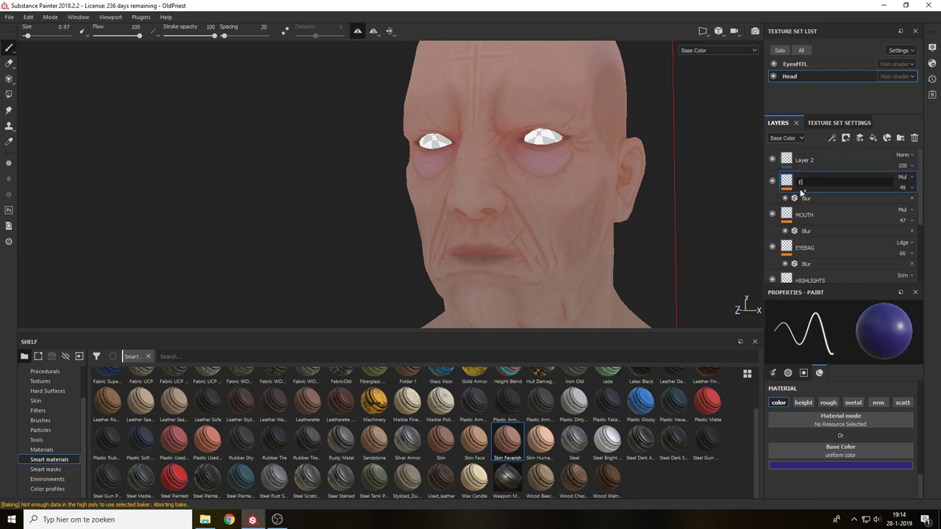
text(YELIDS)
key(Return)
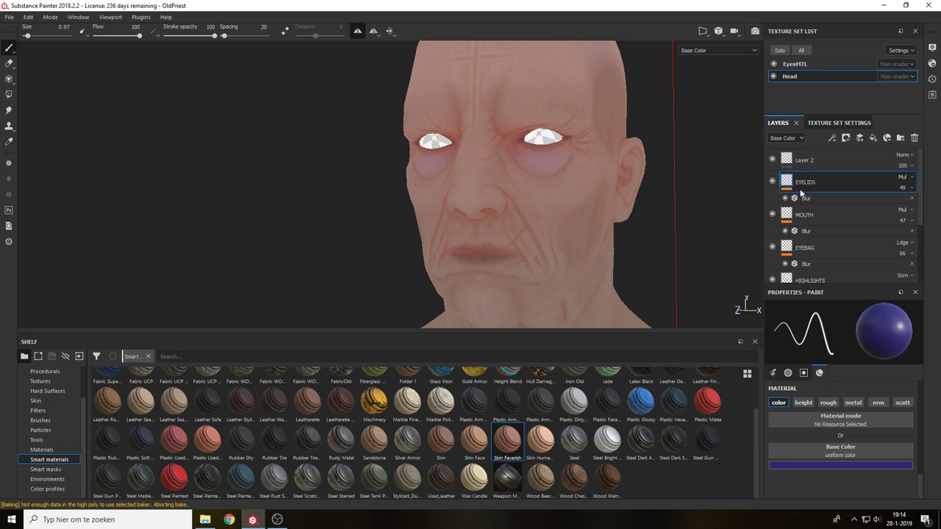
Select the empty top layer and set the brush's base colour to a bright yellow-green.
click(818, 157)
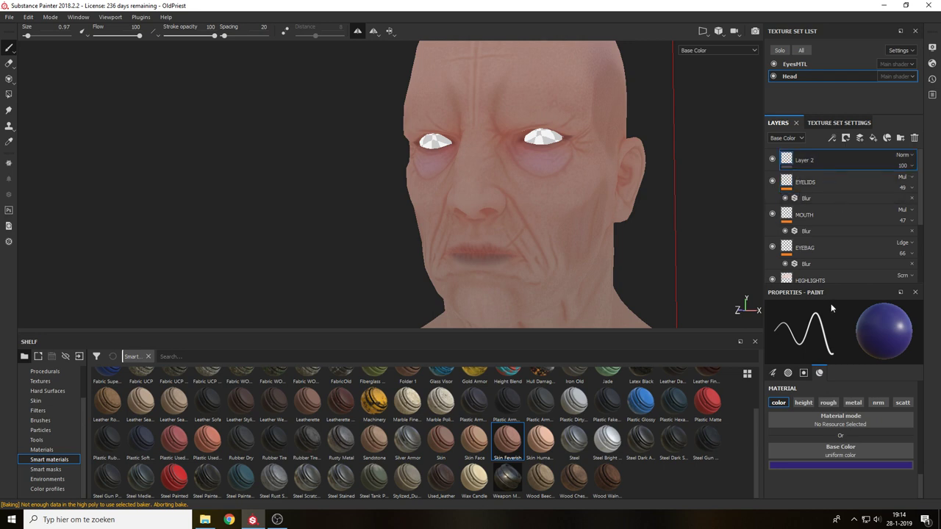
click(854, 466)
drag(890, 417, 890, 424)
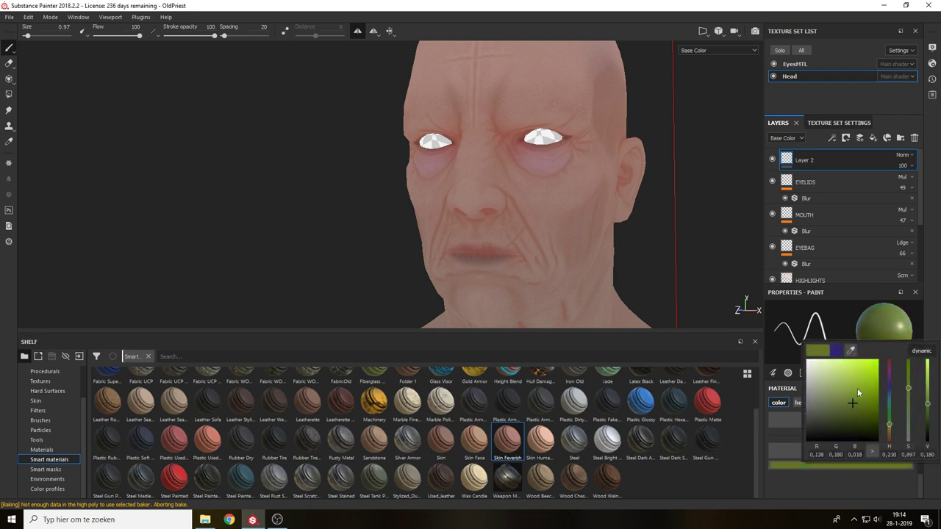
mouse_move(858, 388)
mouse_down()
mouse_move(874, 363)
mouse_move(862, 360)
mouse_up()
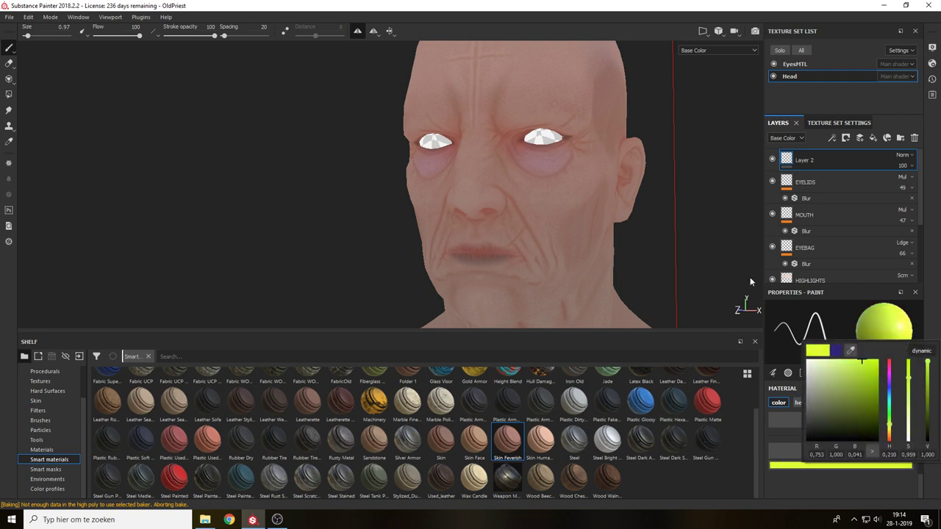
alt+middle_drag(649, 217, 645, 195)
Choose the Swarm brush from the brush library for speckled painting.
click(74, 411)
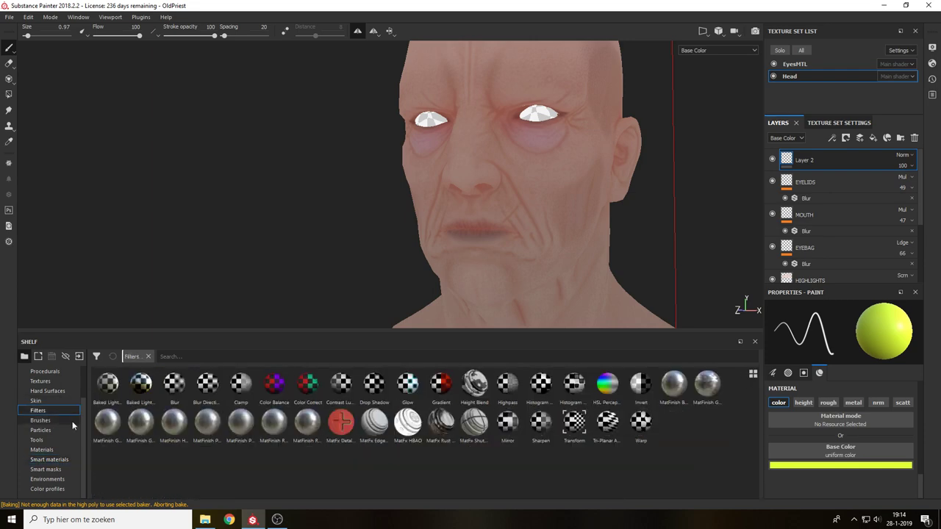
click(70, 420)
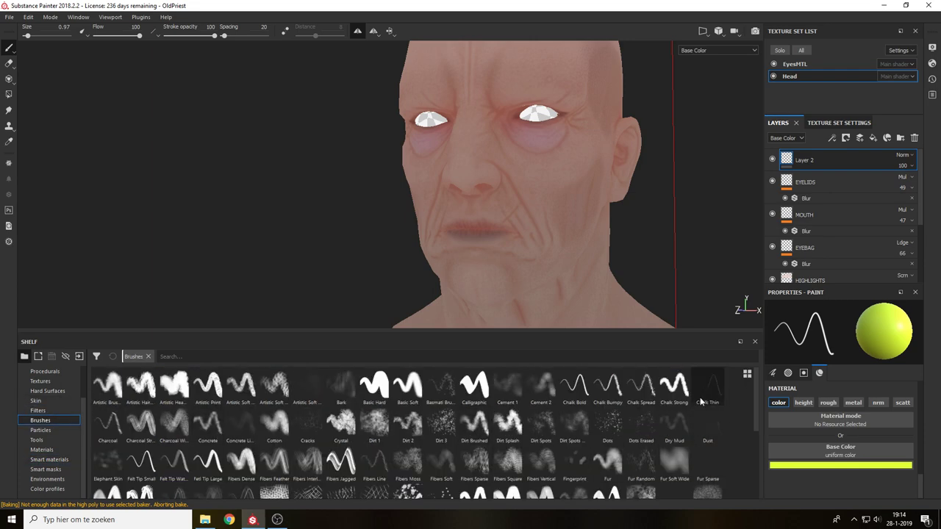
drag(756, 414, 756, 484)
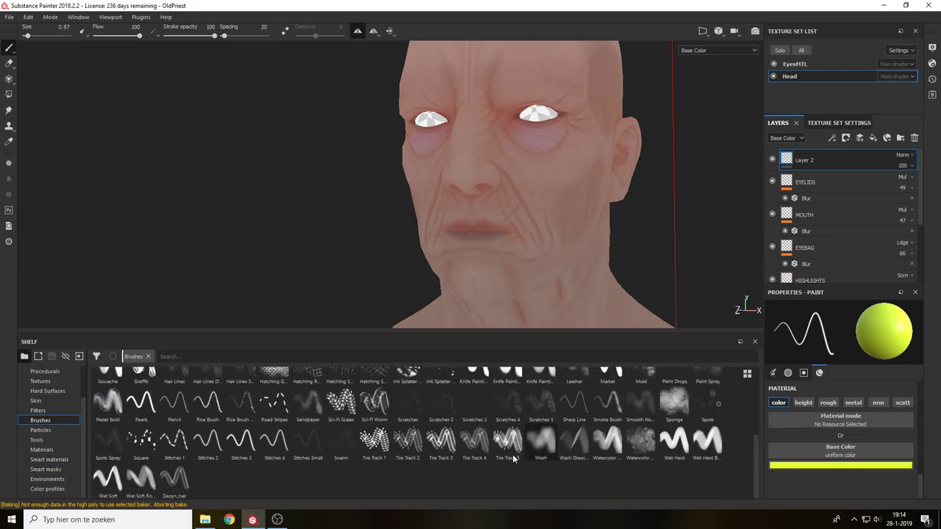
click(343, 446)
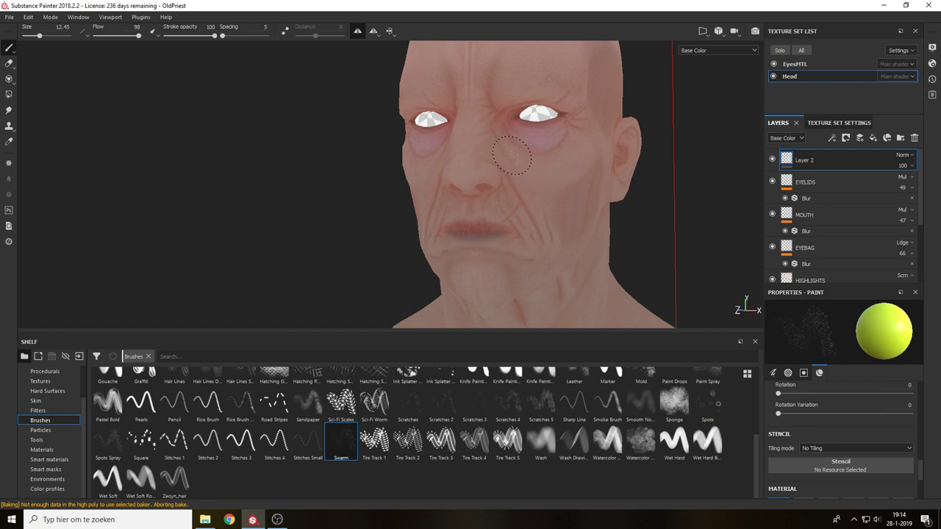
Try painting yellow-green speckles below the eye bags with the Swarm brush and undo the stroke.
drag(572, 157, 549, 167)
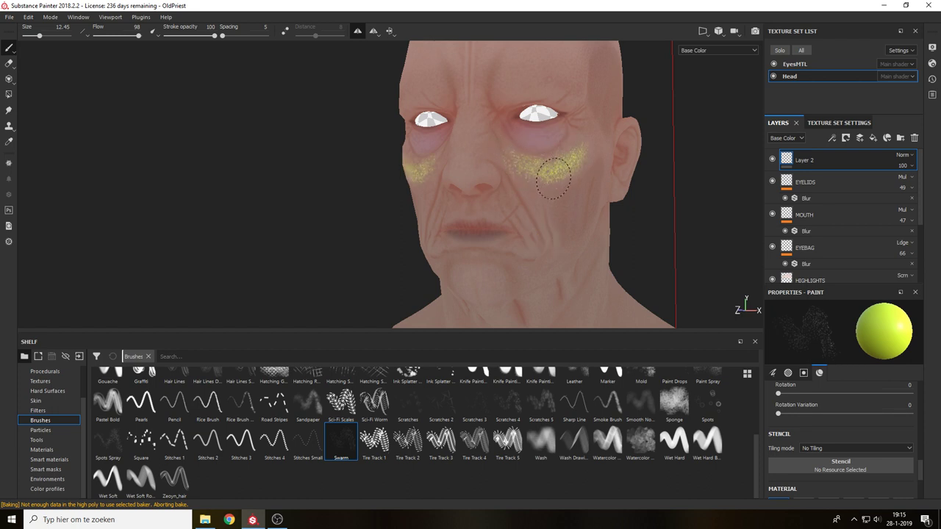
alt+drag(553, 179, 529, 175)
key(ctrl+z)
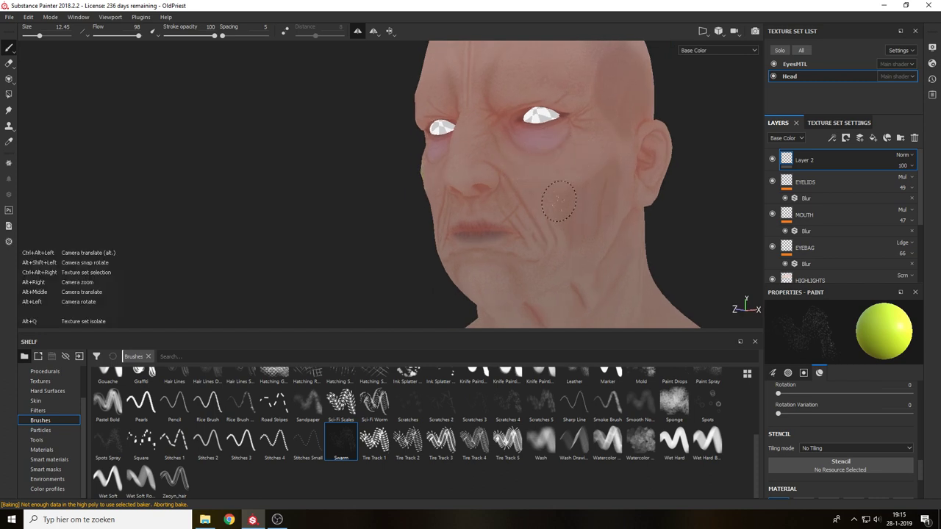
Paint yellow-green Swarm speckles on the eye bags, below them, on the cheeks, along the smile folds and above the upper lip.
mouse_move(541, 182)
alt+right_down()
mouse_move(512, 143)
mouse_move(496, 156)
alt+right_up()
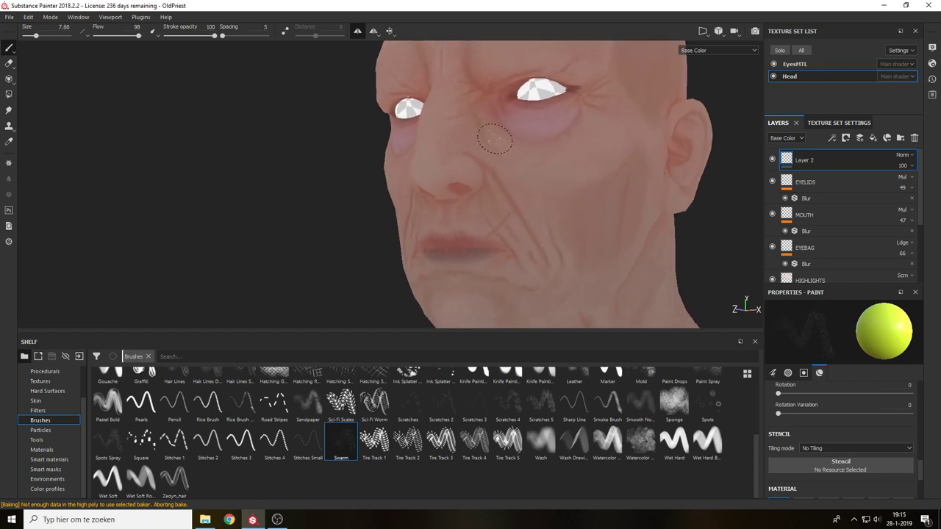
mouse_move(495, 141)
mouse_down()
mouse_move(592, 153)
mouse_move(588, 143)
mouse_move(531, 157)
mouse_up()
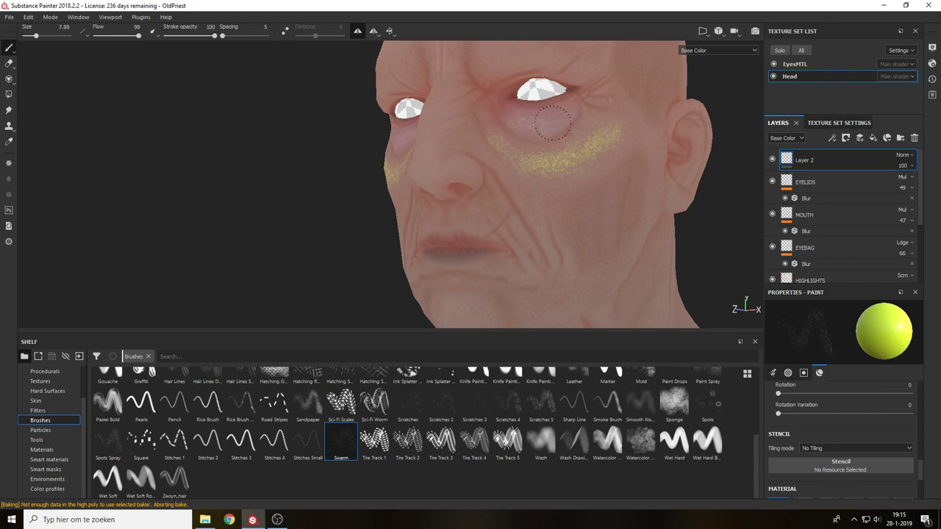
mouse_move(553, 123)
mouse_down()
mouse_move(526, 125)
mouse_move(551, 123)
mouse_up()
alt+middle_drag(553, 182, 532, 144)
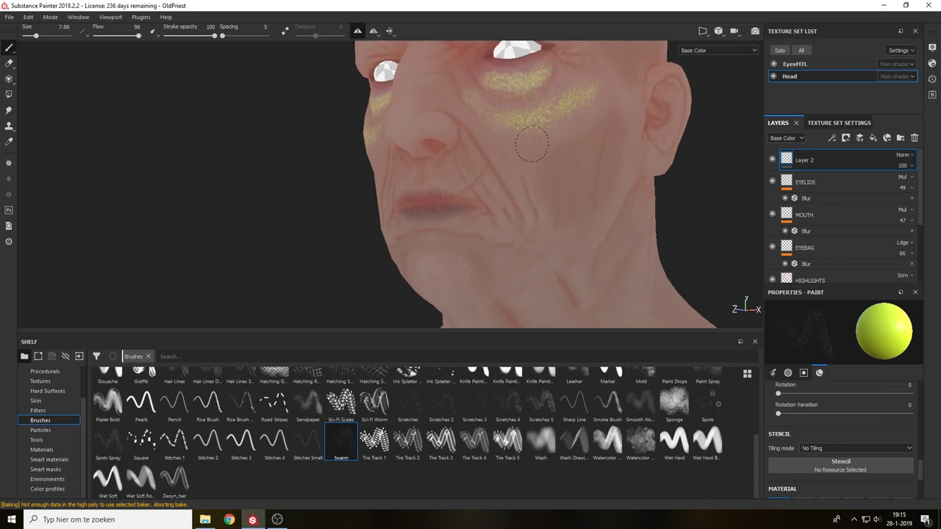
mouse_move(560, 156)
mouse_down()
mouse_move(594, 203)
mouse_move(608, 151)
mouse_move(582, 174)
mouse_move(586, 155)
mouse_up()
mouse_move(483, 127)
mouse_down()
mouse_move(523, 246)
mouse_move(494, 266)
mouse_move(502, 248)
mouse_move(487, 185)
mouse_move(461, 137)
mouse_up()
drag(441, 168, 477, 162)
Paint yellow-green speckles over the brows, up the forehead folds and down beside the bridge of the nose.
alt+middle_drag(579, 213, 569, 314)
mouse_move(458, 110)
mouse_down()
mouse_move(451, 127)
mouse_move(490, 110)
mouse_move(563, 117)
mouse_move(418, 125)
mouse_move(433, 119)
mouse_move(449, 70)
mouse_up()
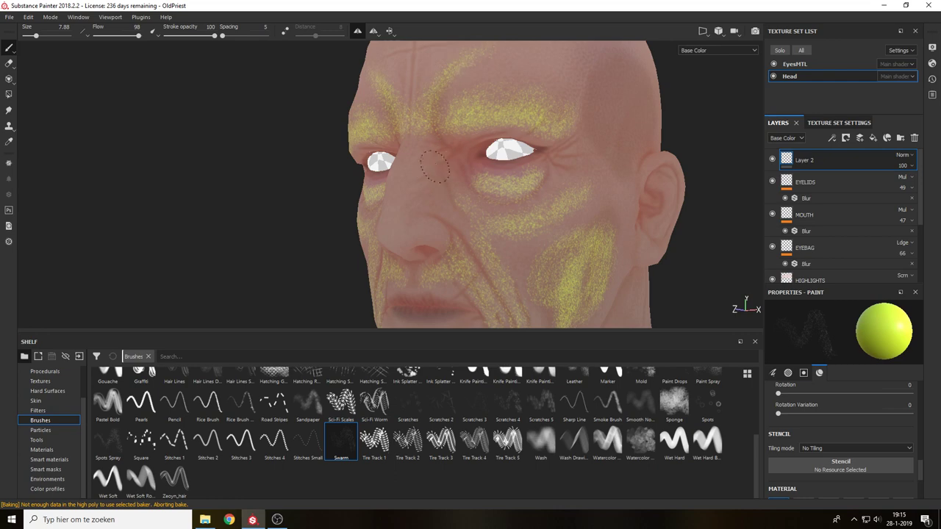
drag(447, 153, 461, 192)
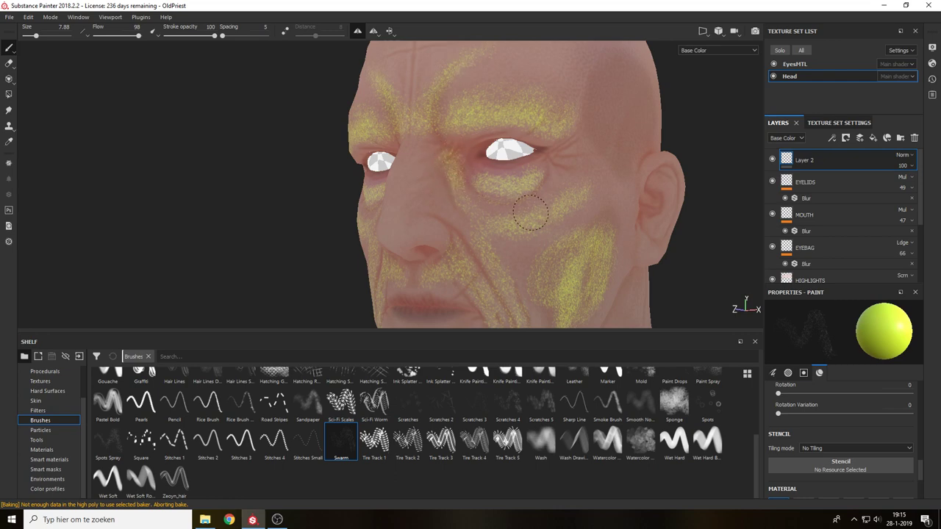
Try painting yellow-green speckles on the sides of the nose and undo the stroke.
mouse_move(500, 253)
alt+mouse_down()
mouse_move(591, 189)
mouse_move(578, 197)
alt+mouse_up()
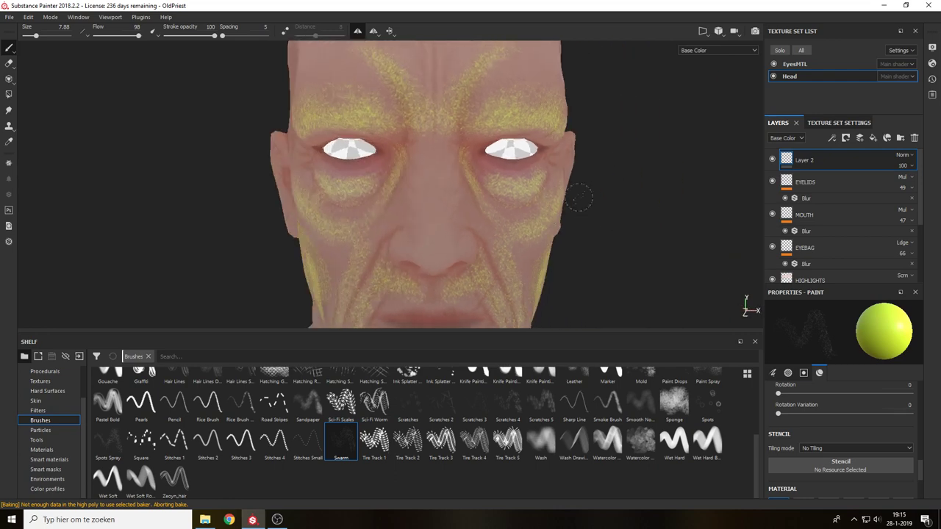
alt+middle_drag(553, 217, 576, 181)
drag(499, 145, 485, 169)
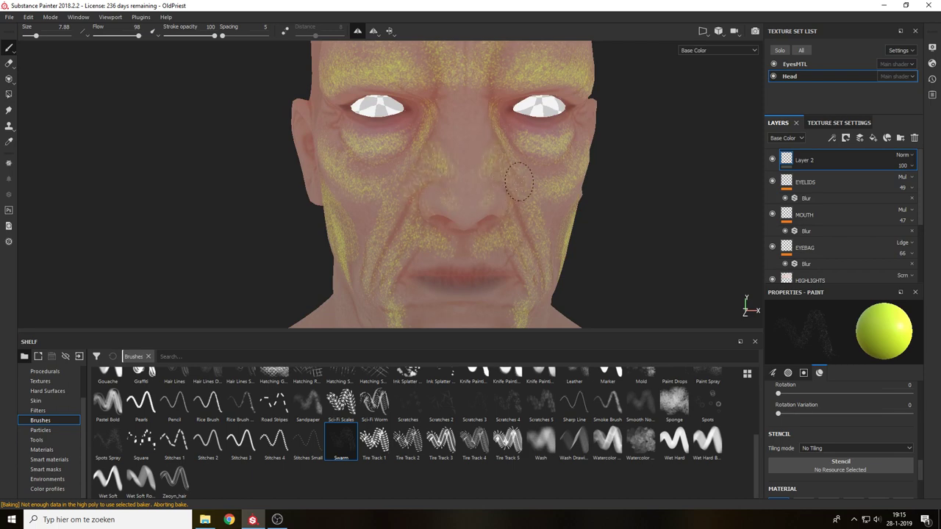
key(ctrl)
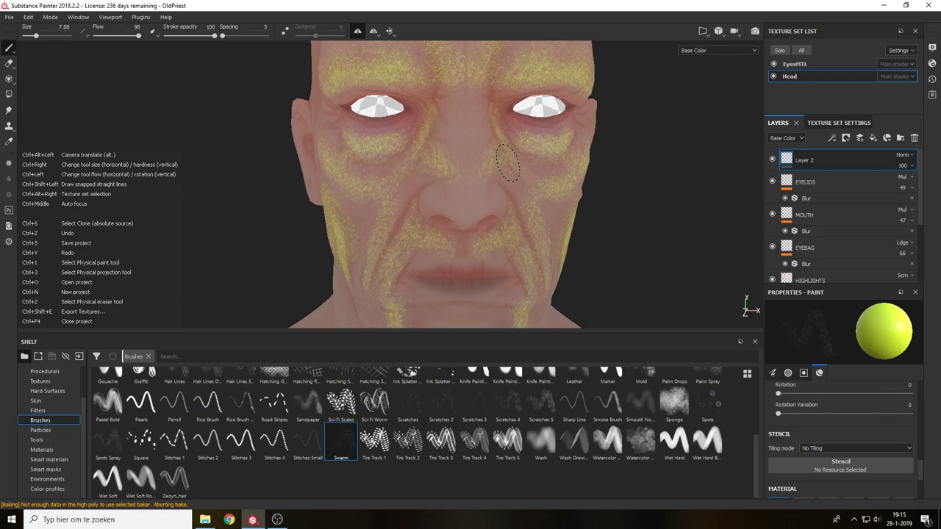
key(ctrl+z)
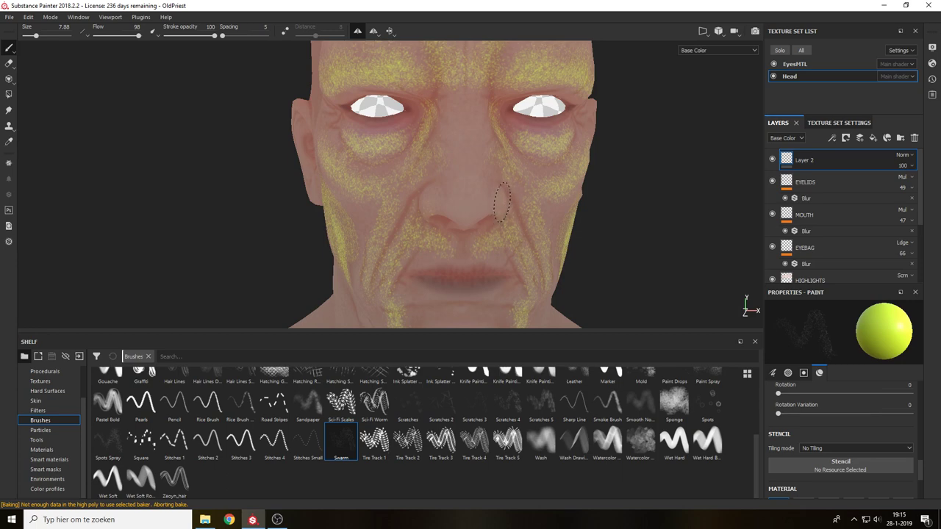
Paint yellow-green speckles on the nostril wings, the chin and in vertical strips down the front of the neck.
mouse_move(502, 202)
alt+mouse_down()
mouse_move(463, 207)
mouse_move(555, 184)
alt+mouse_up()
scroll(502, 209, down, 5)
scroll(473, 221, up, 5)
alt+middle_drag(469, 220, 444, 278)
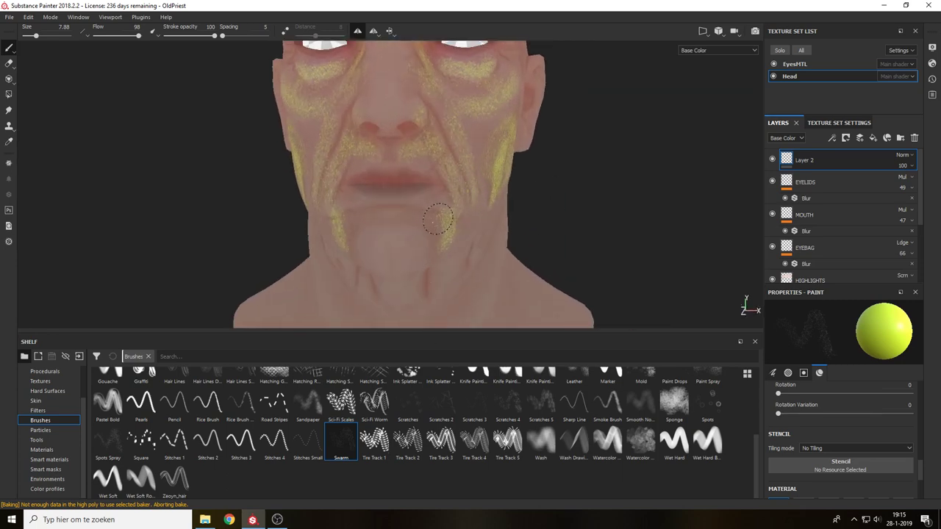
drag(391, 261, 390, 272)
alt+drag(476, 232, 471, 187)
drag(412, 246, 415, 289)
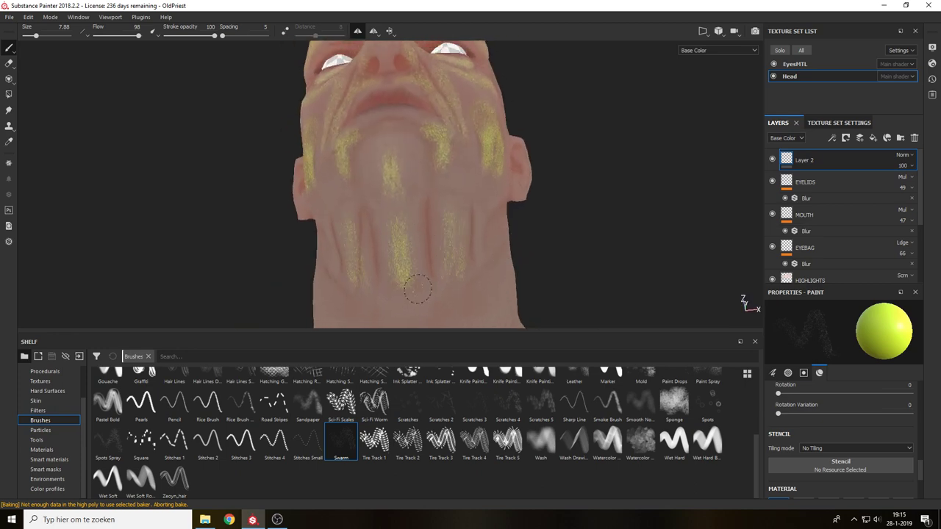
Paint diagonal yellow-green speckle strokes along the jaw folds and the muscles on the side of the neck.
alt+drag(511, 209, 470, 257)
alt+middle_drag(474, 257, 480, 216)
alt+drag(518, 199, 501, 194)
drag(517, 149, 485, 202)
alt+middle_drag(505, 224, 523, 170)
drag(550, 124, 510, 190)
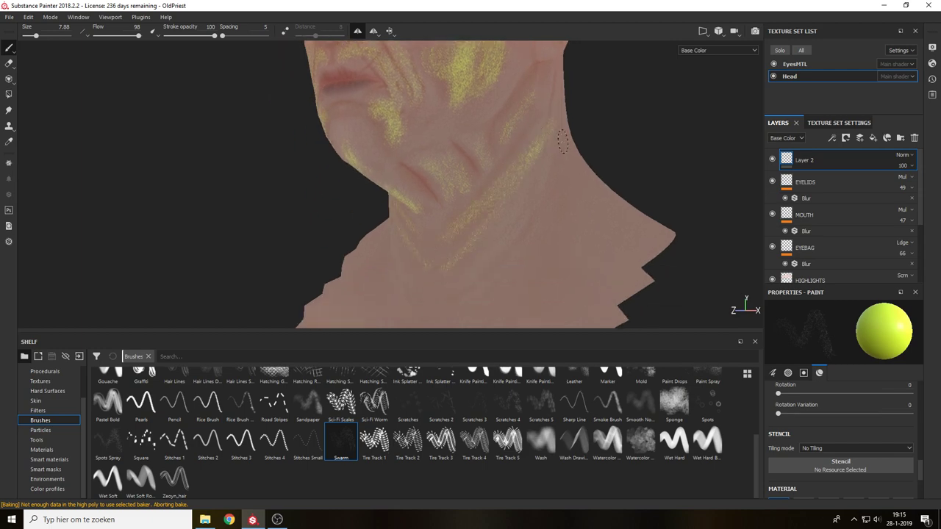
drag(563, 141, 450, 263)
drag(431, 317, 571, 175)
Paint yellow-green speckles along the ear's rim, behind the ear and on the side of the head.
mouse_move(543, 164)
alt+middle_down()
mouse_move(525, 340)
mouse_move(529, 316)
alt+middle_up()
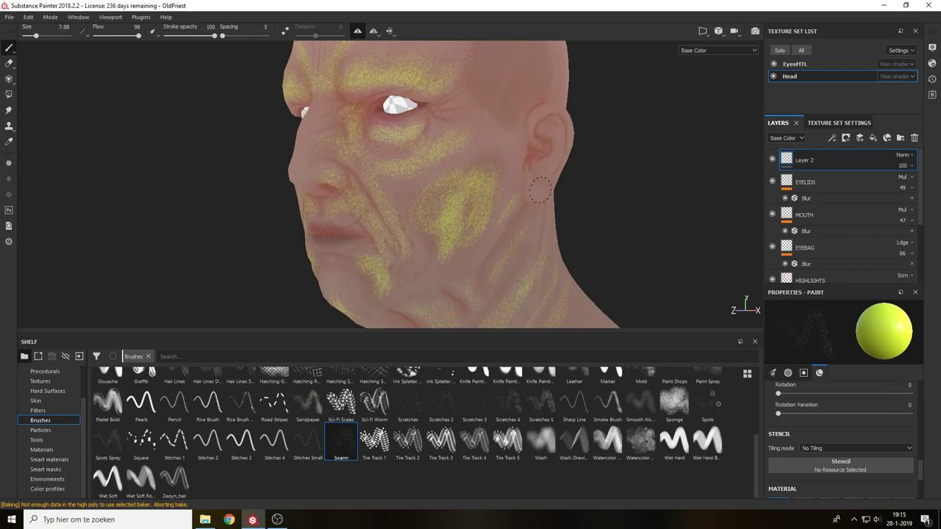
alt+drag(563, 194, 550, 193)
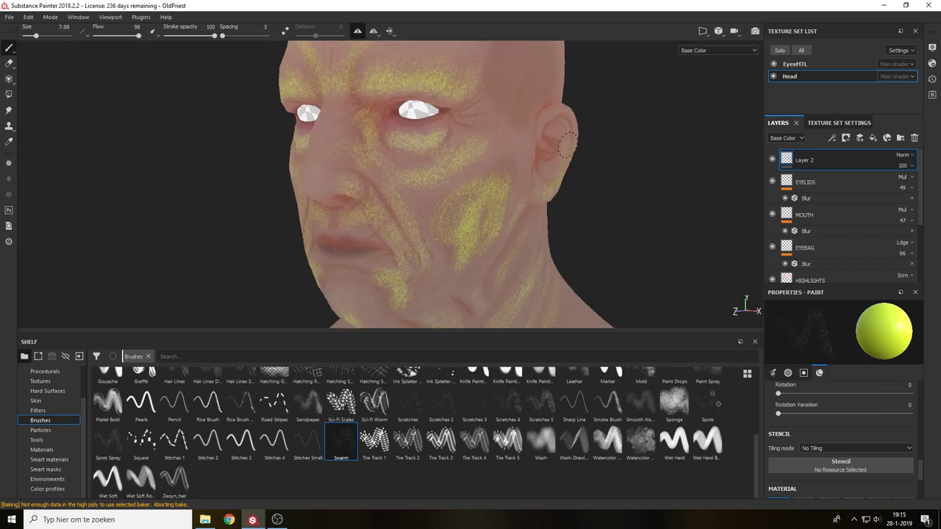
alt+drag(574, 124, 519, 152)
alt+drag(595, 193, 563, 185)
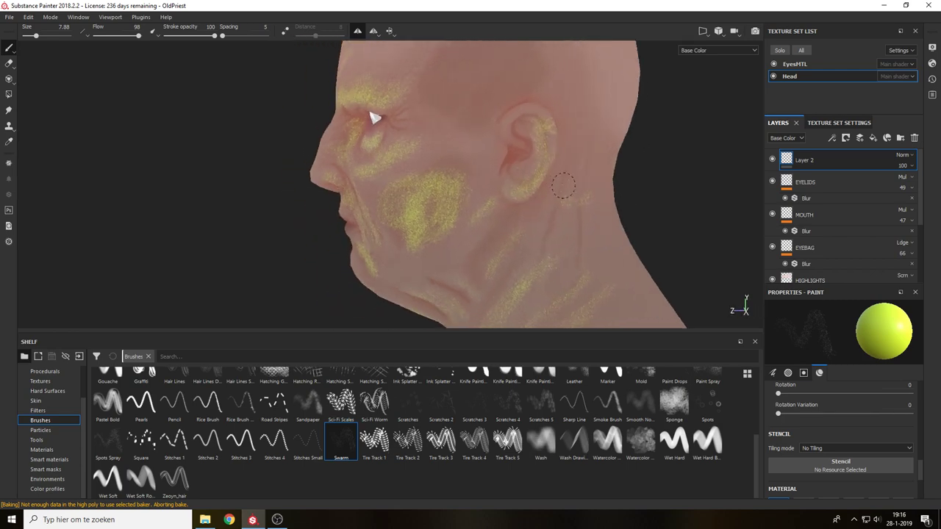
mouse_move(561, 282)
alt+mouse_down()
mouse_move(558, 224)
mouse_move(507, 209)
alt+mouse_up()
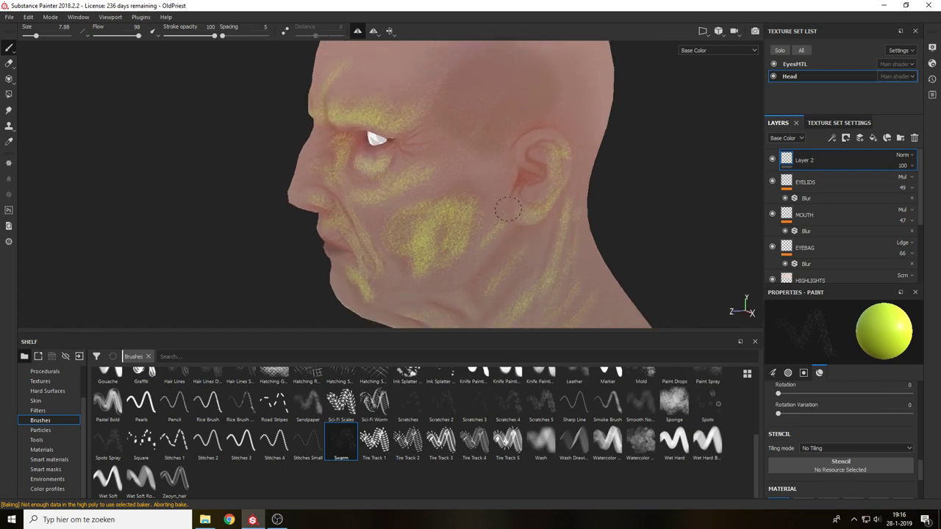
mouse_move(460, 102)
mouse_down()
mouse_move(511, 82)
mouse_move(588, 132)
mouse_up()
Add a Blur filter to the speckle layer and restrict it to the color channel.
alt+right_drag(588, 133, 506, 162)
alt+drag(506, 163, 563, 183)
alt+middle_drag(563, 183, 655, 172)
alt+right_drag(560, 177, 559, 242)
click(831, 137)
click(845, 200)
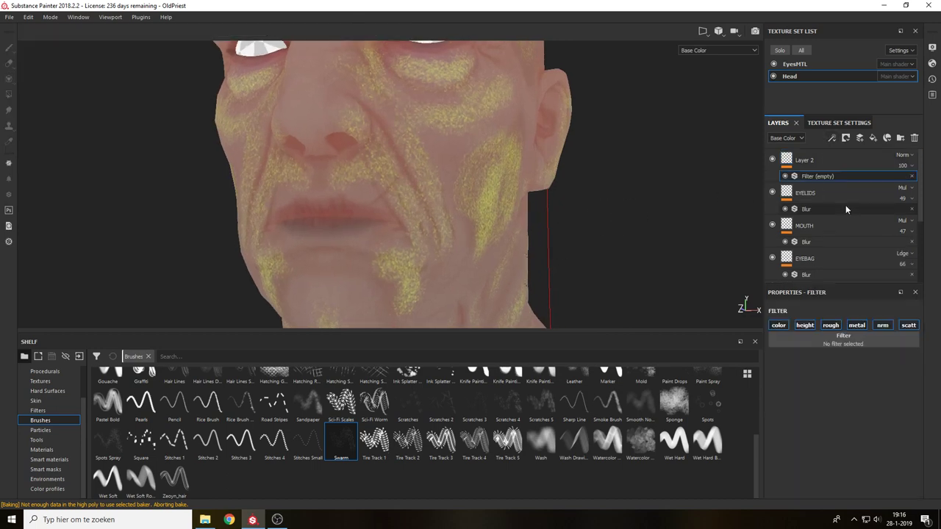
click(829, 335)
click(856, 364)
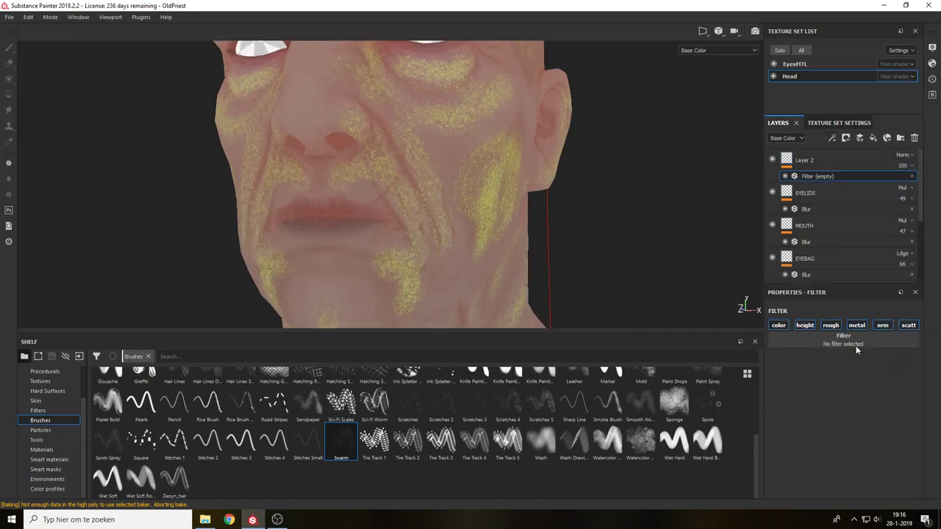
click(856, 325)
click(908, 325)
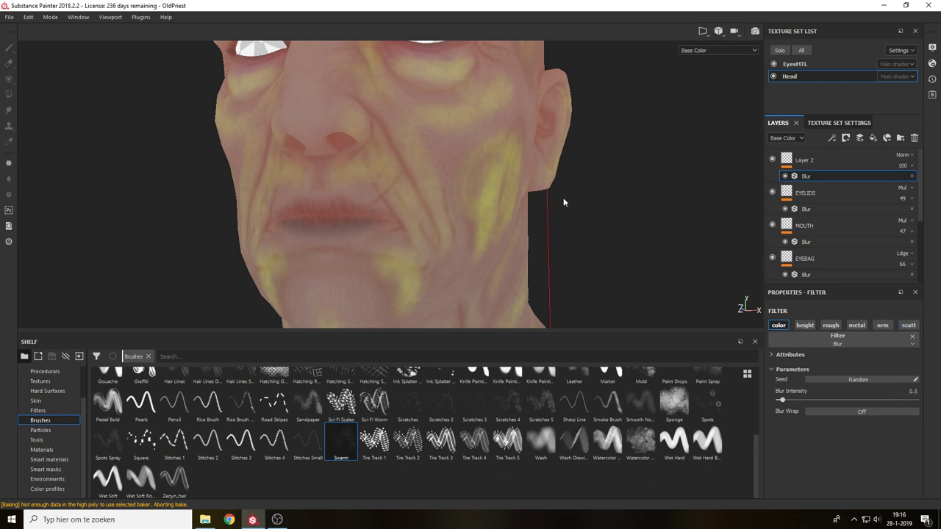
Set the speckle layer's Blur Intensity to 1.5 and check the softened patches on the face and neck.
key(f)
alt+middle_drag(542, 195, 626, 167)
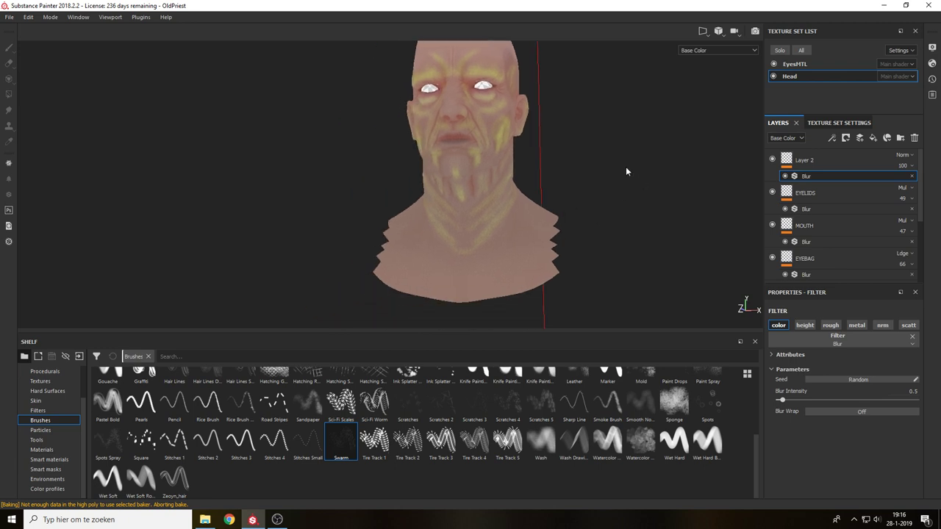
alt+right_drag(566, 192, 584, 303)
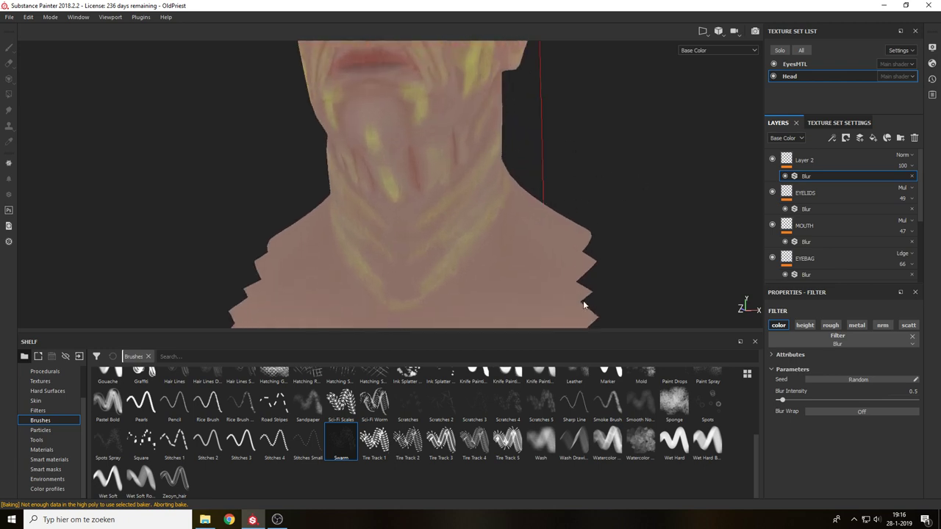
click(912, 391)
key(Return)
alt+drag(739, 224, 718, 208)
alt+middle_drag(647, 66, 650, 178)
alt+drag(650, 180, 614, 202)
alt+right_drag(614, 202, 623, 240)
alt+middle_drag(624, 239, 575, 193)
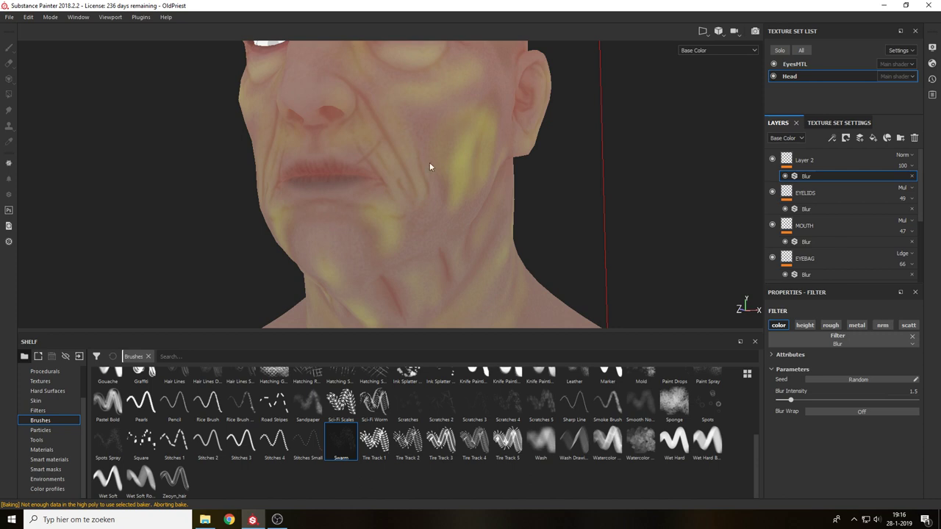
alt+middle_drag(477, 159, 579, 231)
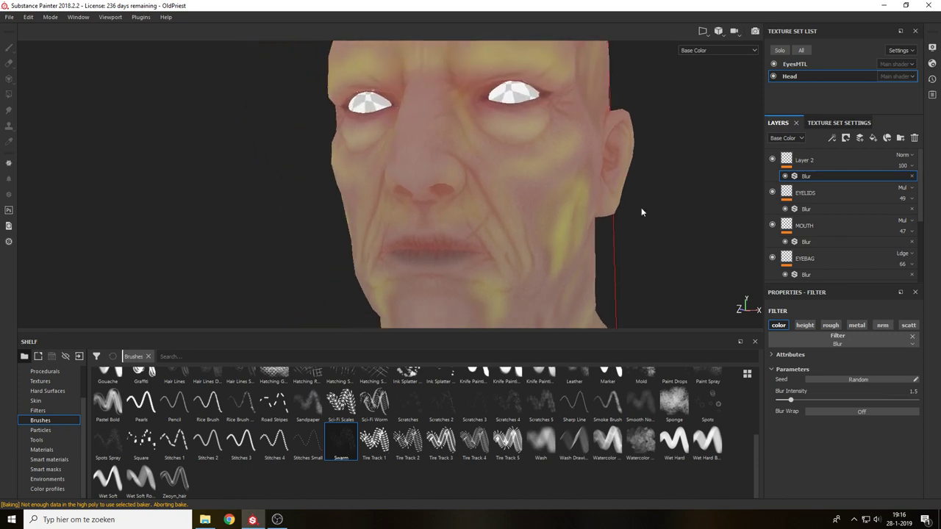
Set the speckle layer's blending mode to Linear dodge and its opacity to 26.
click(903, 156)
click(902, 249)
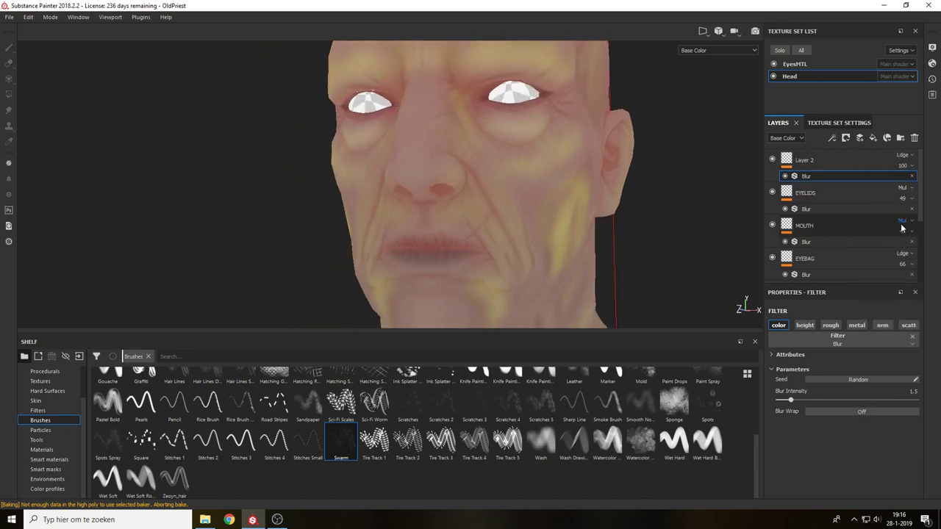
click(905, 166)
drag(918, 183, 905, 186)
Examine the yellow tint on the shaded head in the material view, comparing it with the speckle layer hidden and shown.
alt+drag(688, 224, 655, 228)
key(m)
key(f)
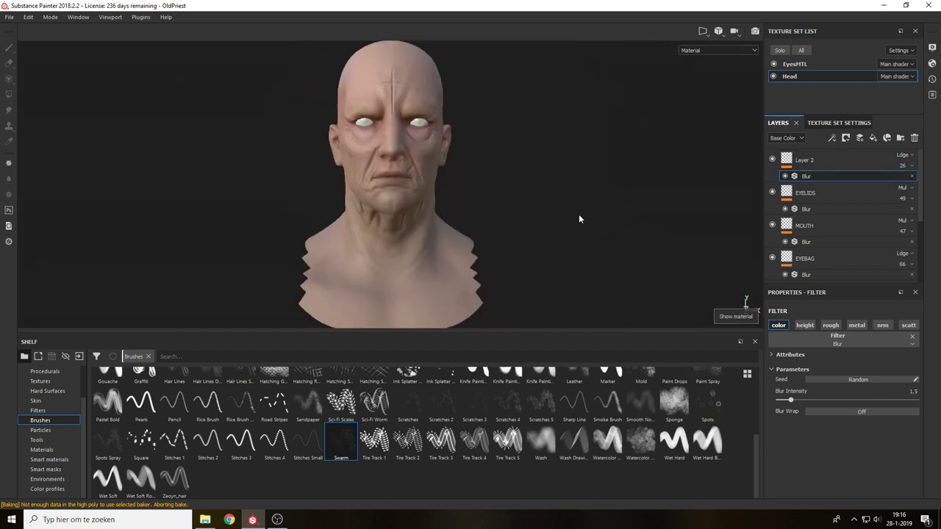
alt+drag(588, 213, 638, 209)
alt+right_drag(607, 204, 578, 258)
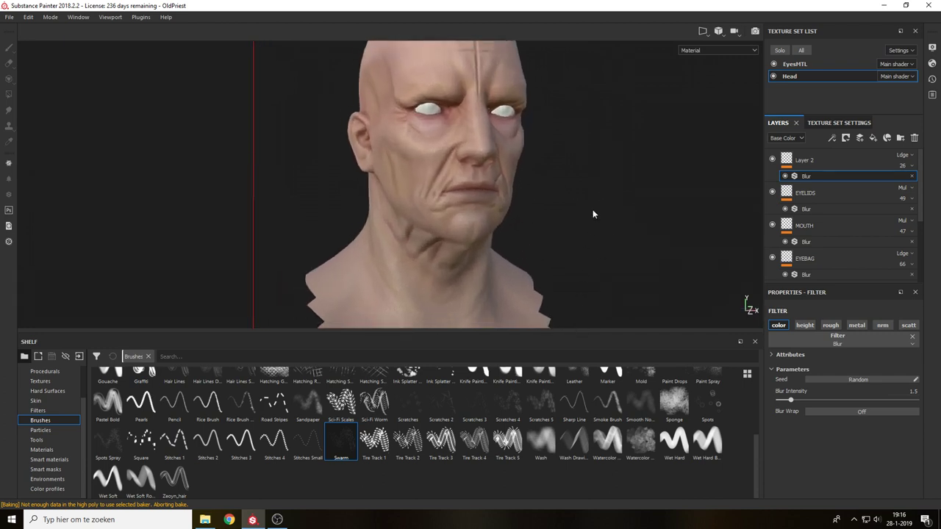
alt+middle_drag(578, 259, 588, 278)
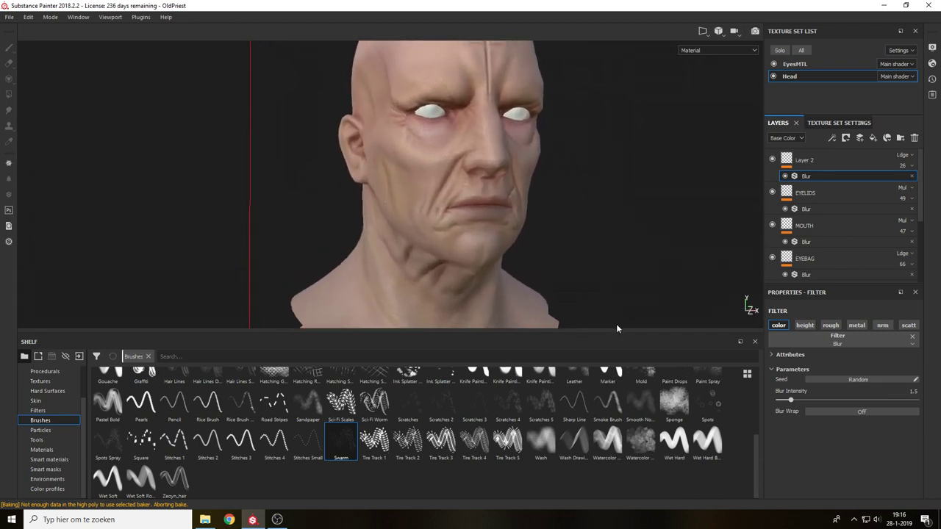
click(774, 160)
click(773, 160)
Return to the base color view and compare the face with and without the speckle layer from several angles.
key(c)
alt+drag(628, 217, 587, 218)
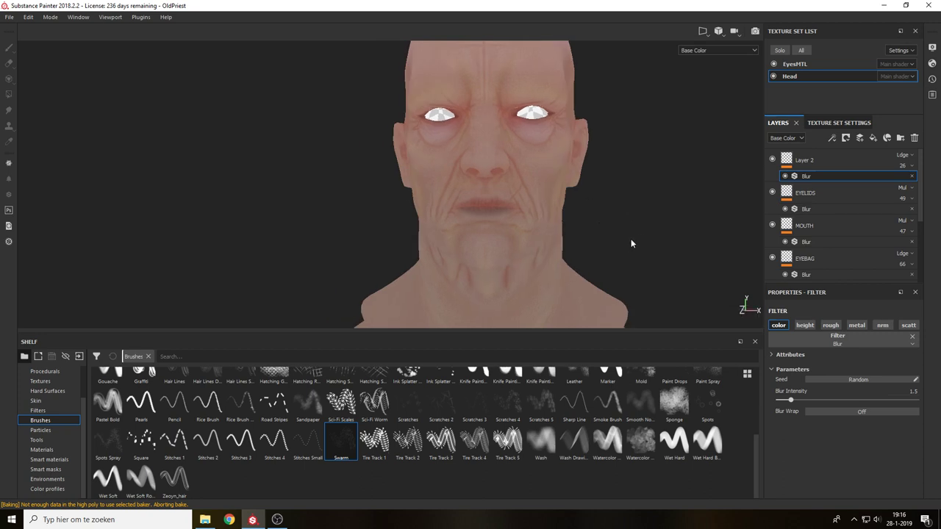
alt+middle_drag(642, 237, 677, 275)
alt+drag(678, 275, 631, 236)
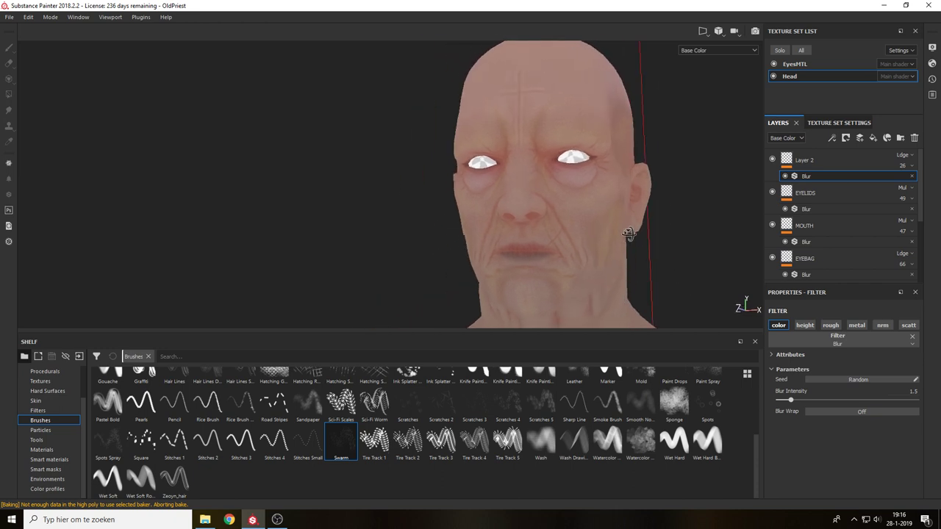
alt+middle_drag(631, 236, 666, 246)
mouse_move(665, 246)
alt+mouse_down()
mouse_move(645, 269)
mouse_move(566, 206)
mouse_move(679, 236)
alt+mouse_up()
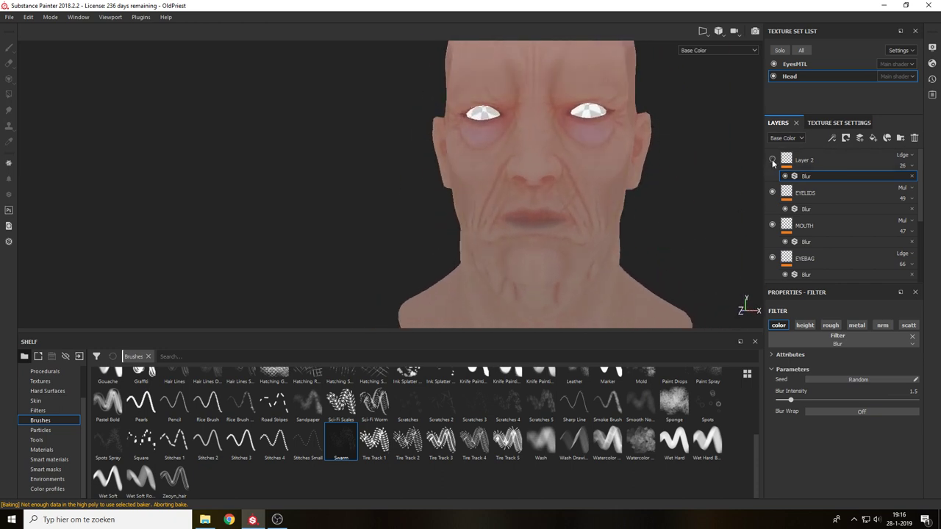
Reduce the speckle layer's opacity to 20 and check its effect by toggling the layer's visibility.
click(905, 166)
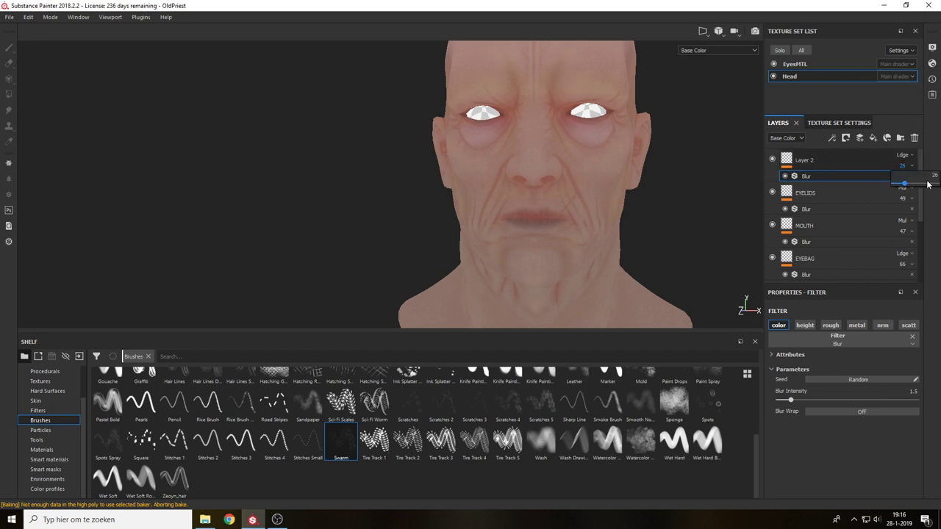
key(Return)
click(773, 159)
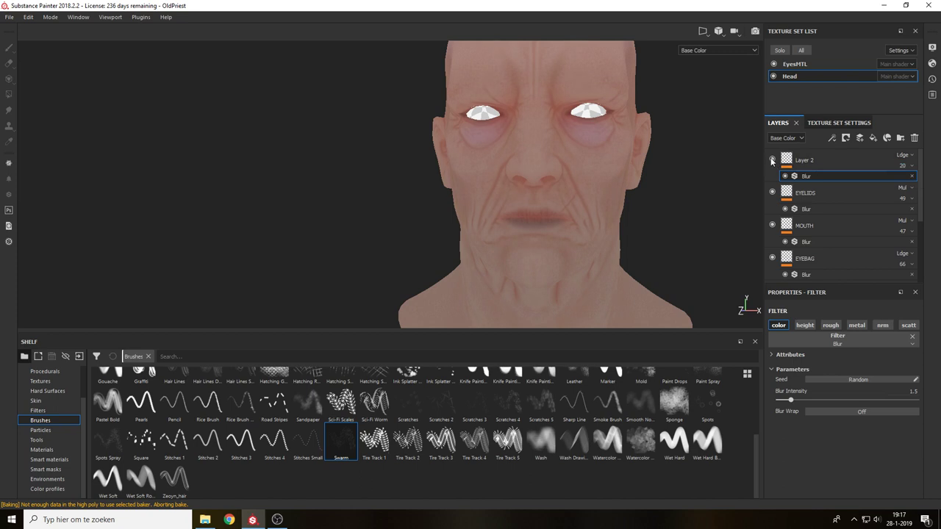
Inspect the head in the material view with rotated lighting, from the full bust down to a close-up of the face.
alt+drag(697, 163, 652, 166)
key(m)
key(f)
mouse_move(597, 181)
alt+mouse_down()
mouse_move(586, 185)
mouse_move(702, 177)
mouse_move(660, 193)
mouse_move(605, 174)
alt+mouse_up()
mouse_move(637, 182)
shift+right_down()
mouse_move(677, 173)
mouse_move(618, 187)
mouse_move(624, 195)
shift+right_up()
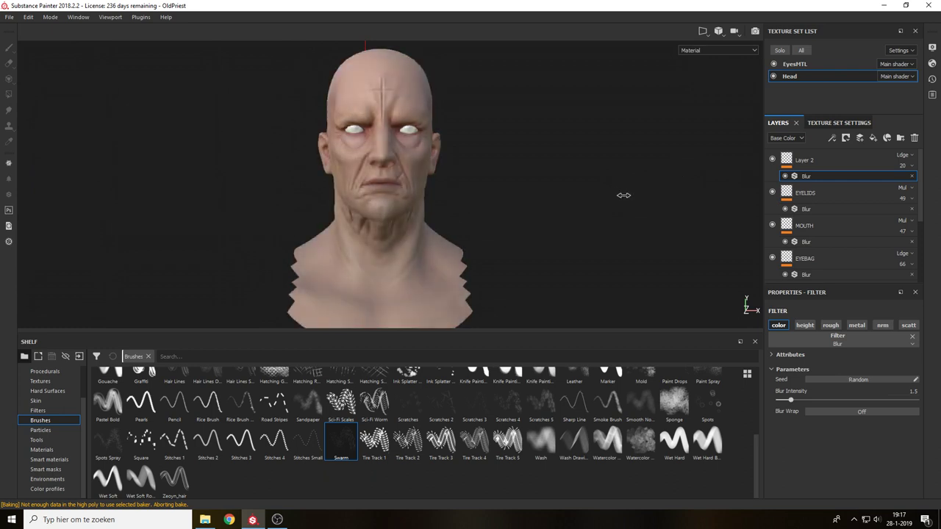
alt+middle_drag(635, 197, 735, 200)
alt+drag(618, 197, 604, 154)
alt+right_drag(599, 157, 619, 247)
alt+middle_drag(638, 288, 621, 326)
alt+drag(603, 198, 640, 210)
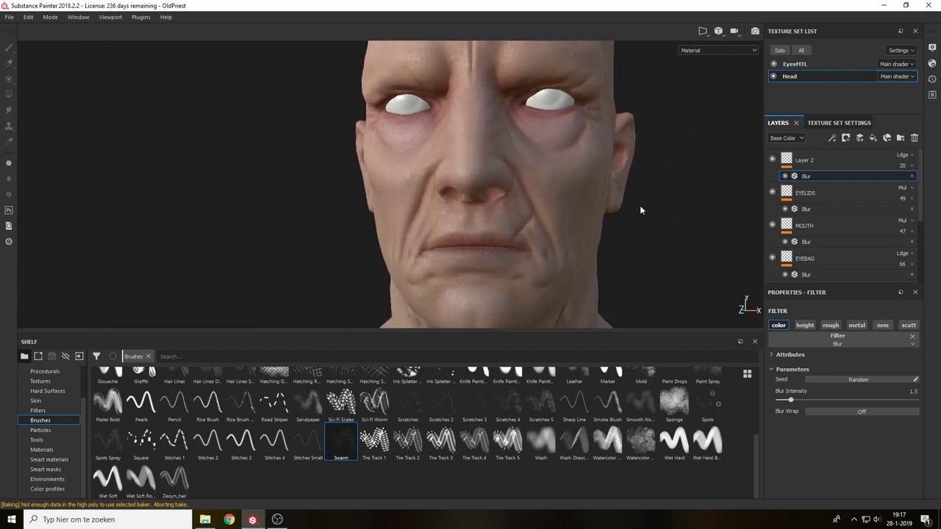
Rename the yellow tint layer as FAT TISSUE.
double_click(804, 160)
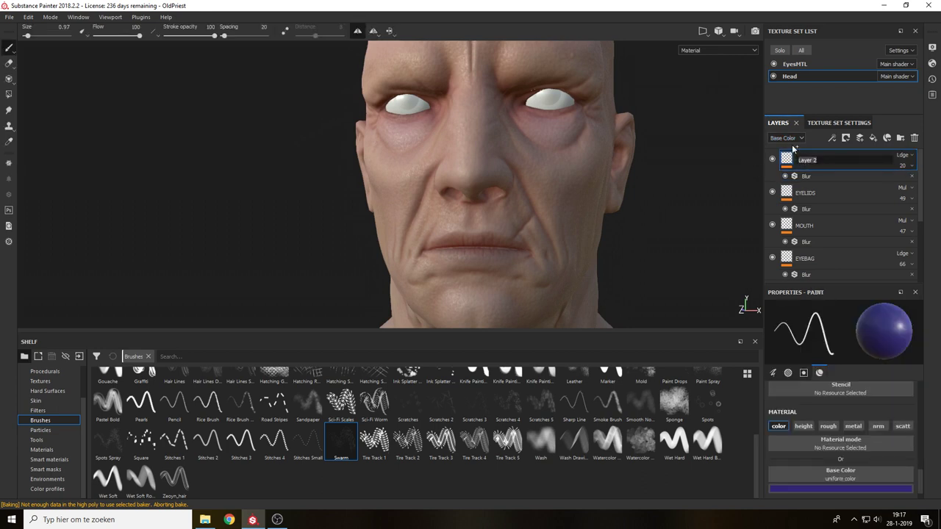
text(FAT TISSUE)
key(Return)
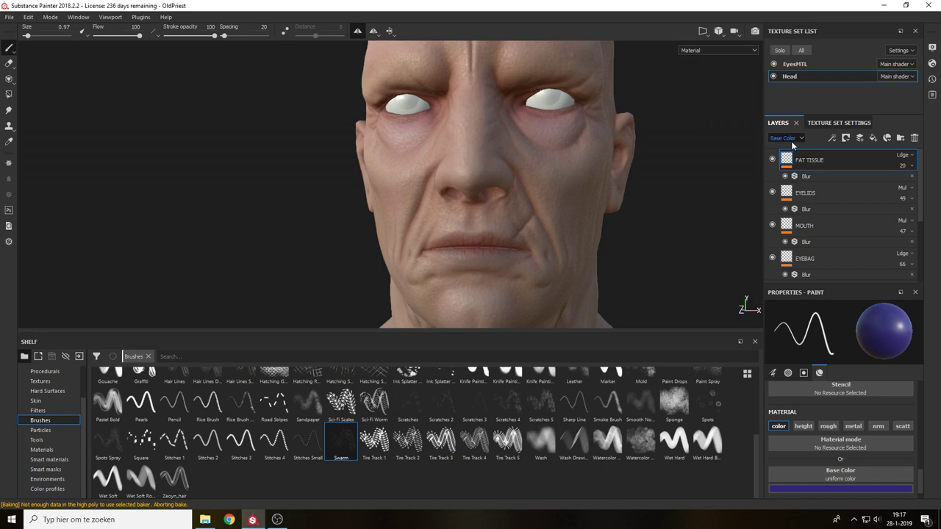
Add a new paint layer above FAT TISSUE and choose the Basic Soft brush.
click(860, 139)
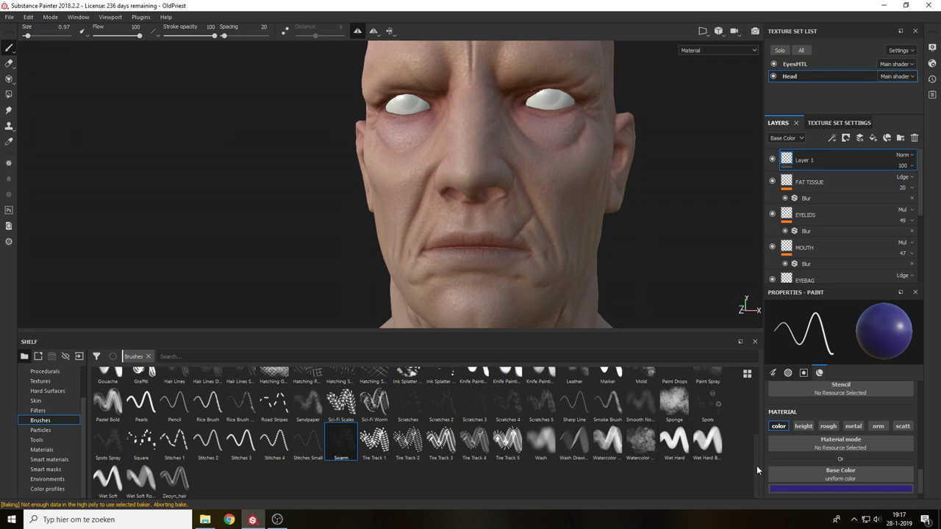
scroll(756, 465, up, 5)
click(408, 383)
Paint mirrored dark blue strokes from the inner eye corners down both sides of the nose at brush size 1.75.
alt+drag(561, 166, 474, 136)
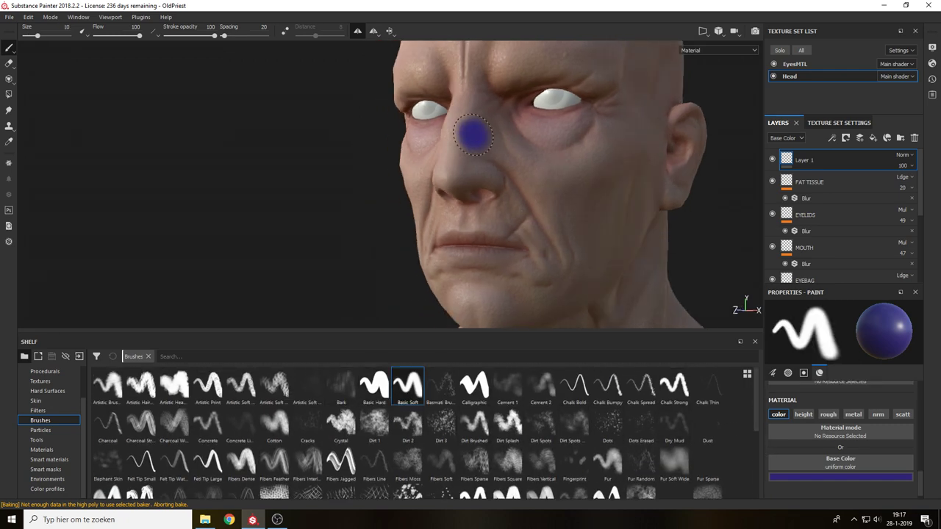
ctrl+right_drag(535, 111, 507, 112)
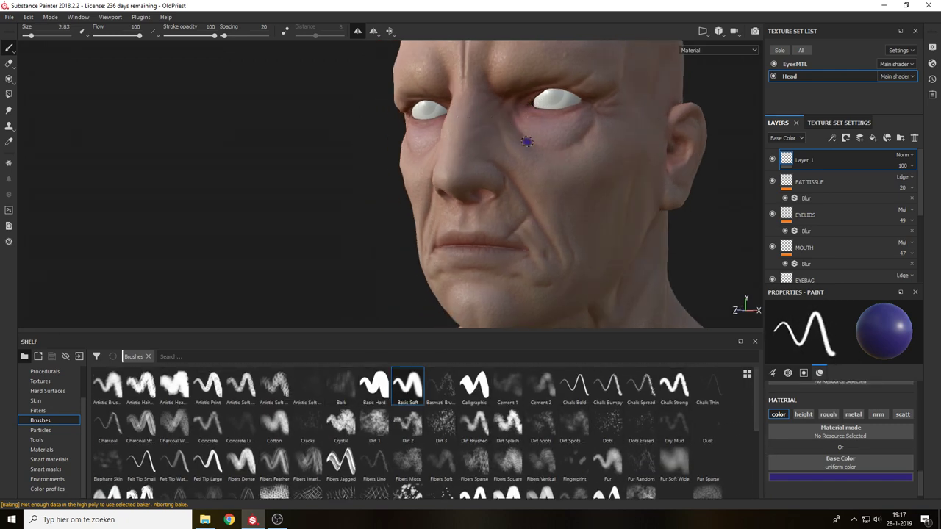
alt+middle_drag(527, 140, 532, 145)
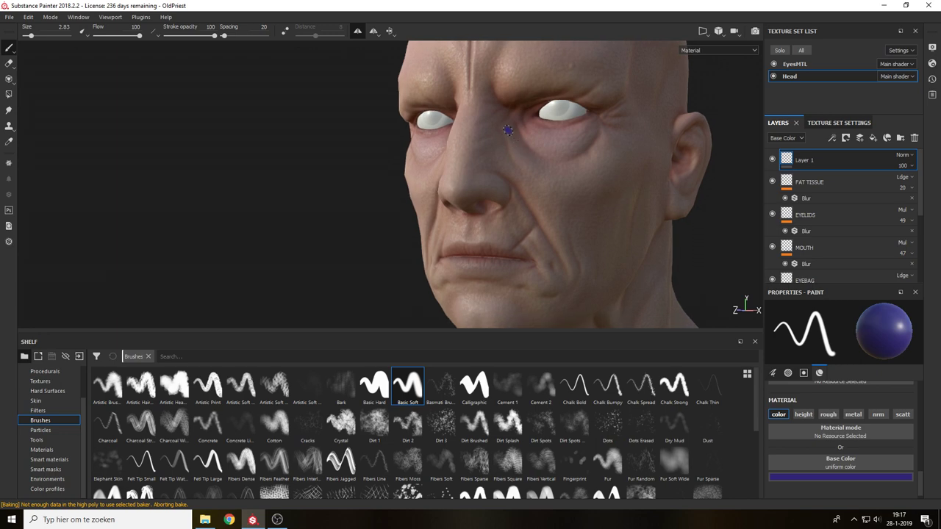
ctrl+right_drag(508, 131, 503, 131)
drag(510, 119, 518, 170)
key(ctrl+z)
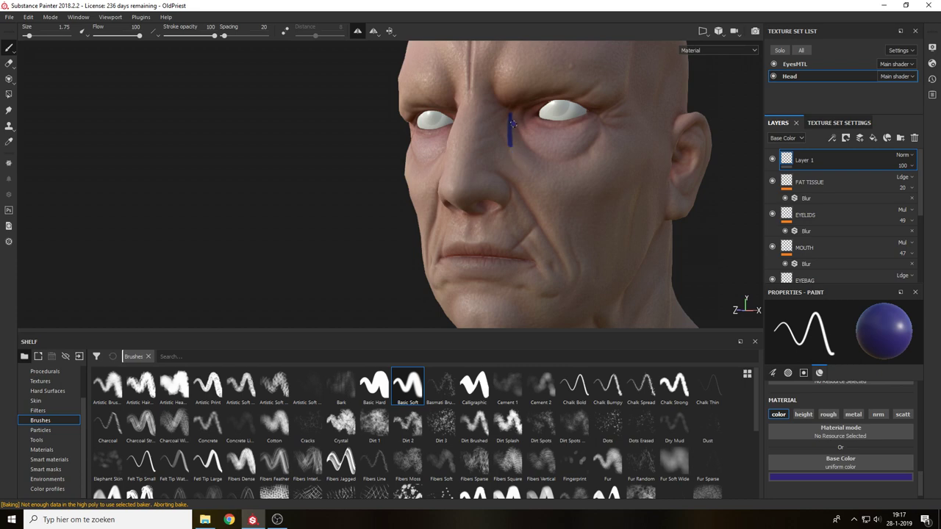
mouse_move(510, 119)
mouse_down()
mouse_move(524, 163)
mouse_move(532, 150)
mouse_move(585, 155)
mouse_move(594, 172)
mouse_move(581, 168)
mouse_up()
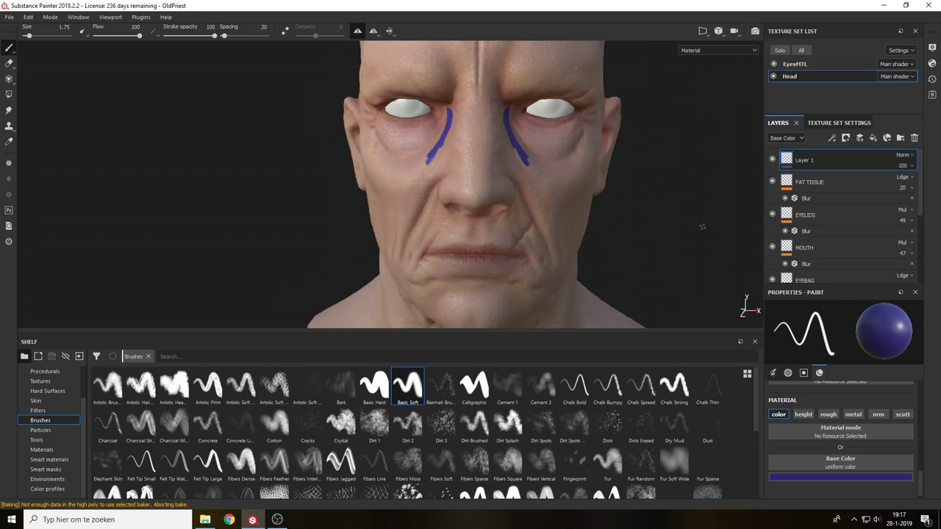
Add a Blur filter to the blue stroke layer, limited to the color channel, with a blur intensity of 1.54.
click(832, 138)
click(848, 203)
click(834, 343)
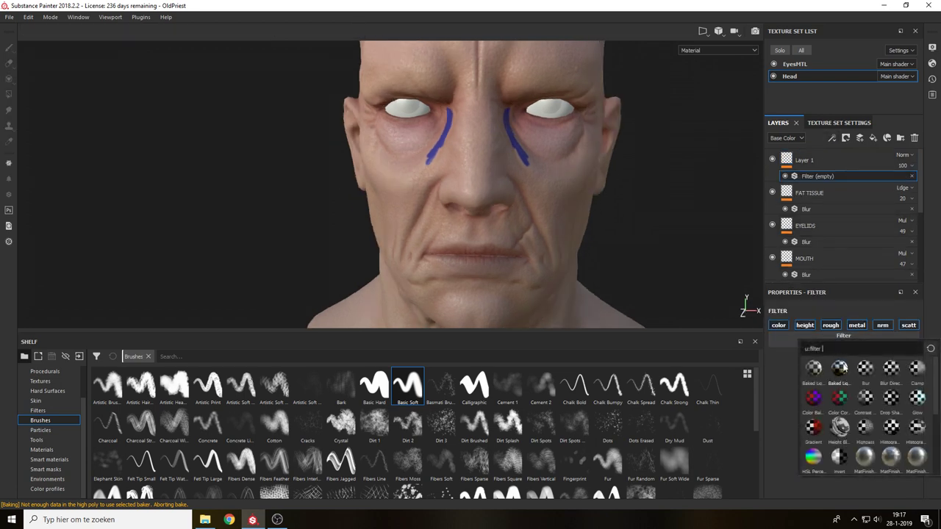
click(865, 367)
click(810, 327)
click(834, 328)
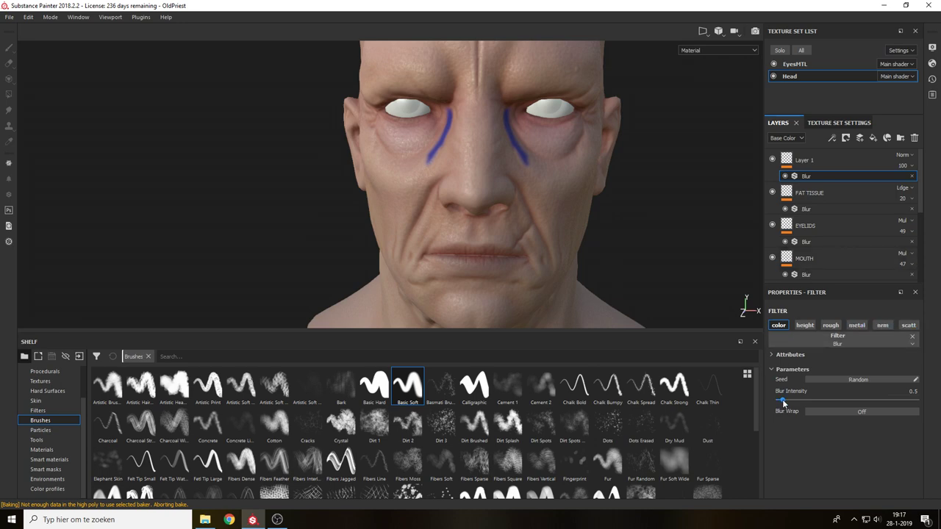
drag(782, 399, 791, 400)
alt+drag(690, 215, 674, 213)
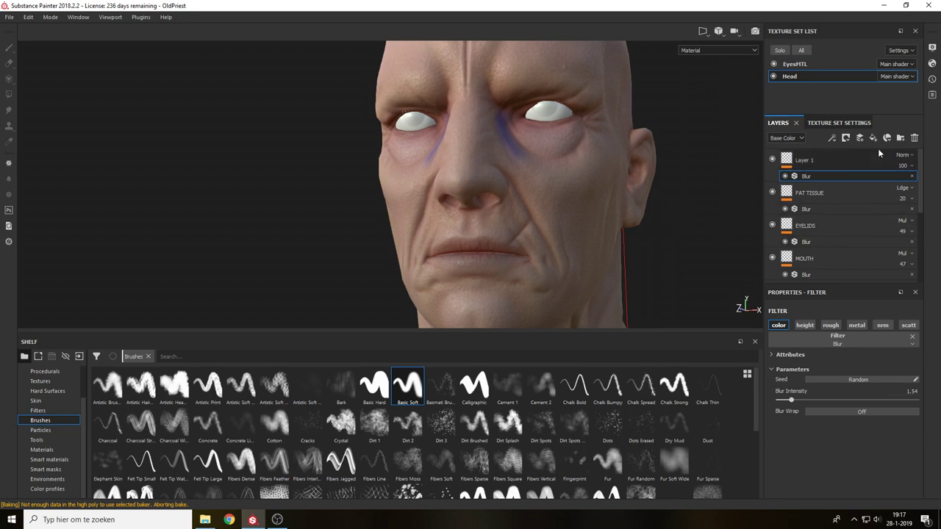
Try Linear dodge, Subtract and Screen blending on the blue stroke layer, and settle on Overlay.
click(903, 156)
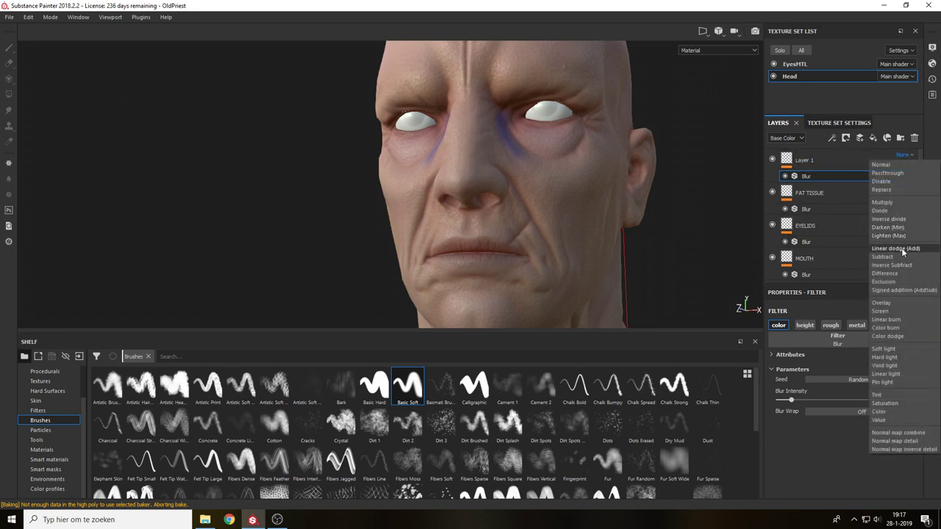
click(903, 248)
click(903, 155)
click(896, 257)
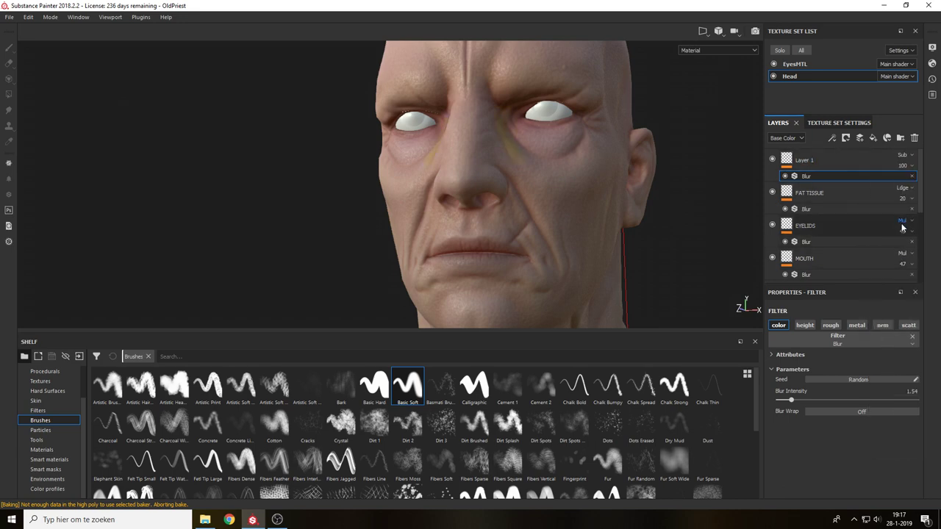
click(904, 155)
click(889, 312)
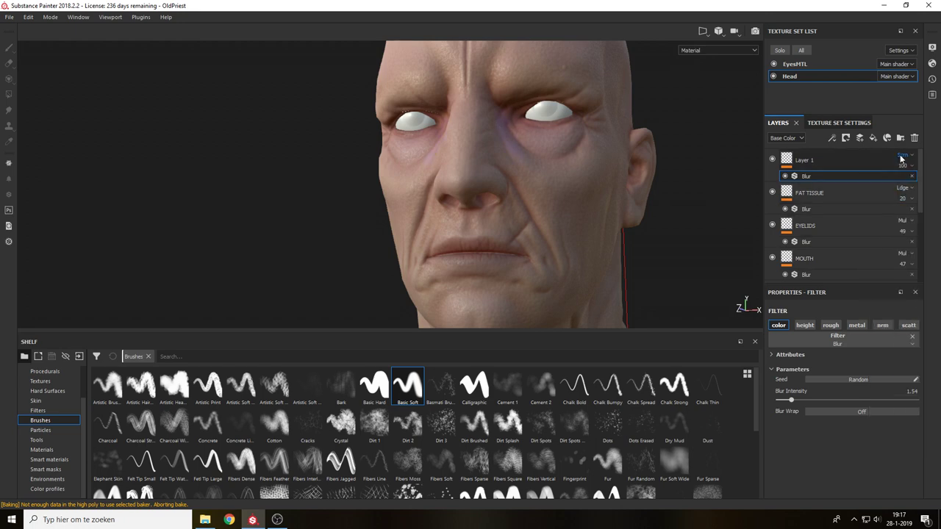
click(904, 156)
click(886, 303)
Lower the blue layer's opacity to 43 in the base color view and check the result in the material view.
mouse_move(643, 210)
alt+mouse_down()
mouse_move(693, 211)
mouse_move(639, 201)
alt+mouse_up()
key(c)
click(903, 167)
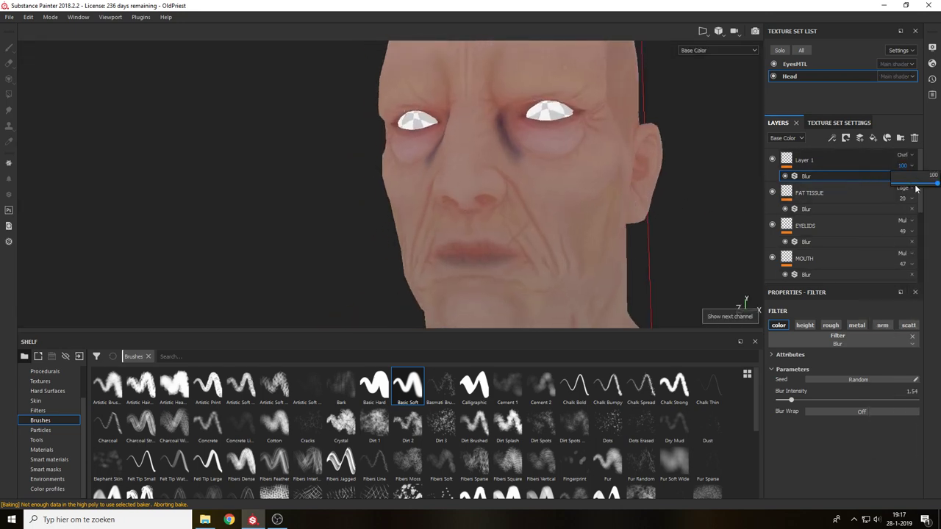
drag(916, 184, 909, 186)
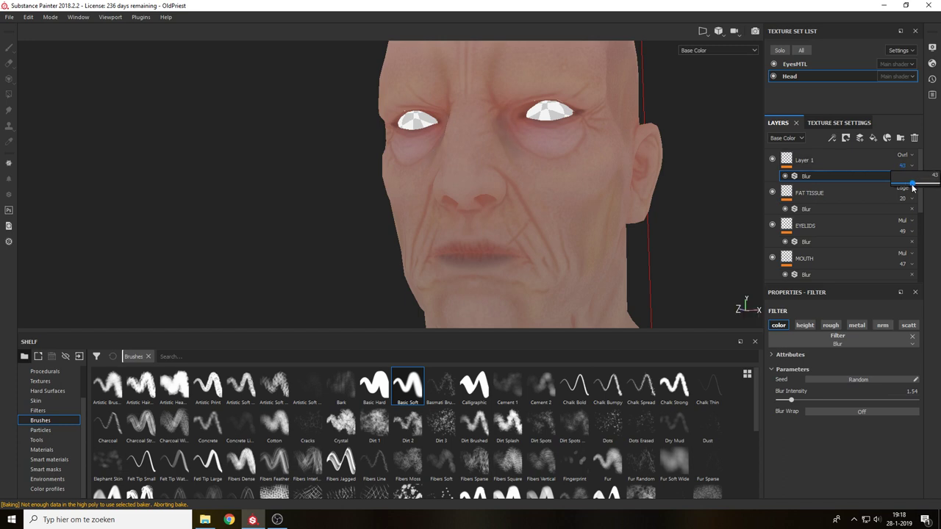
alt+drag(634, 194, 674, 185)
key(m)
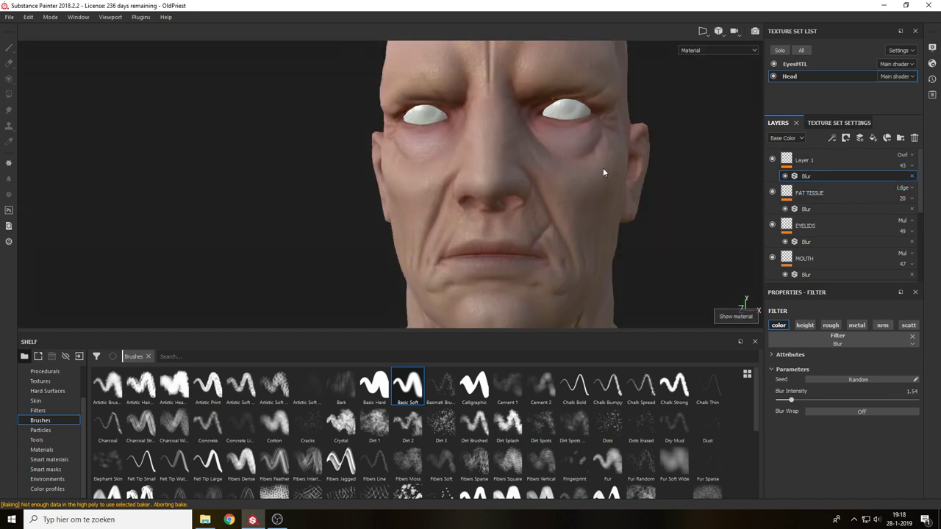
alt+drag(604, 172, 552, 151)
key(c)
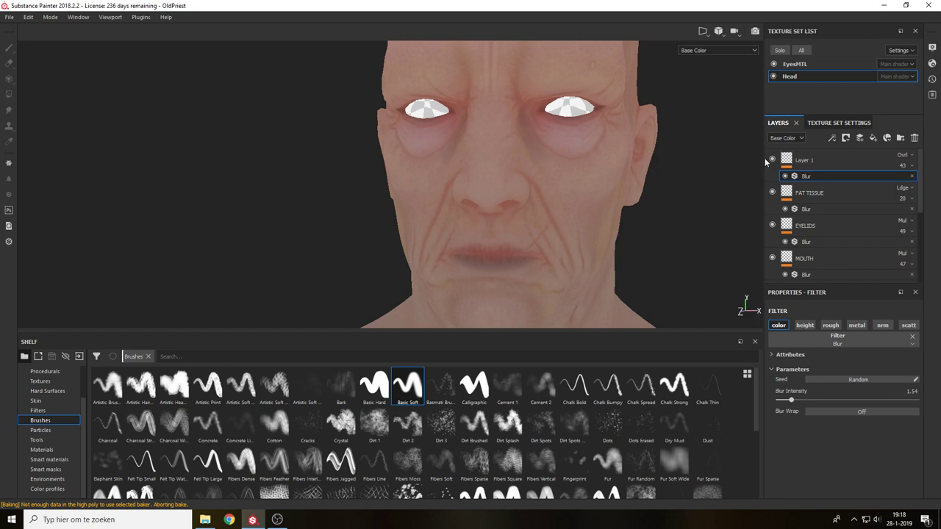
Rename the blue stroke layer as NOSEBRIDGE BLUE.
click(807, 163)
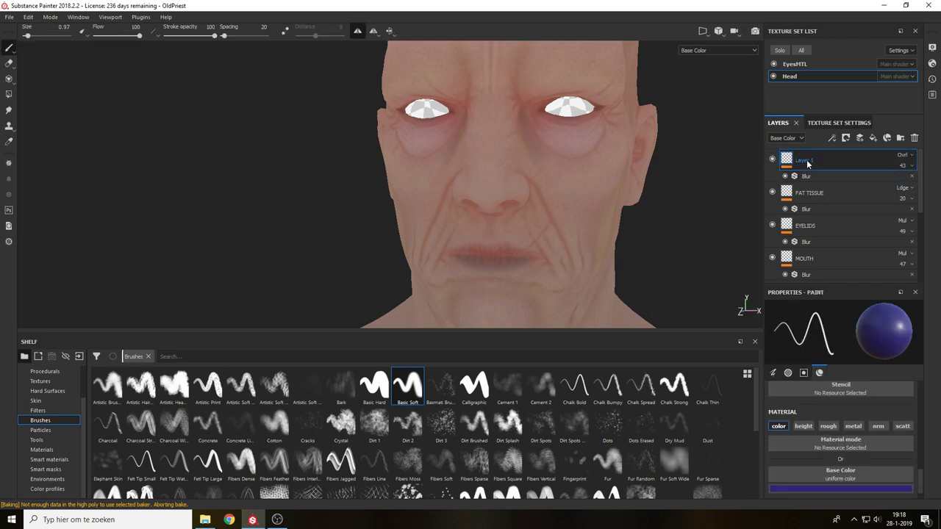
double_click(807, 161)
text(B)
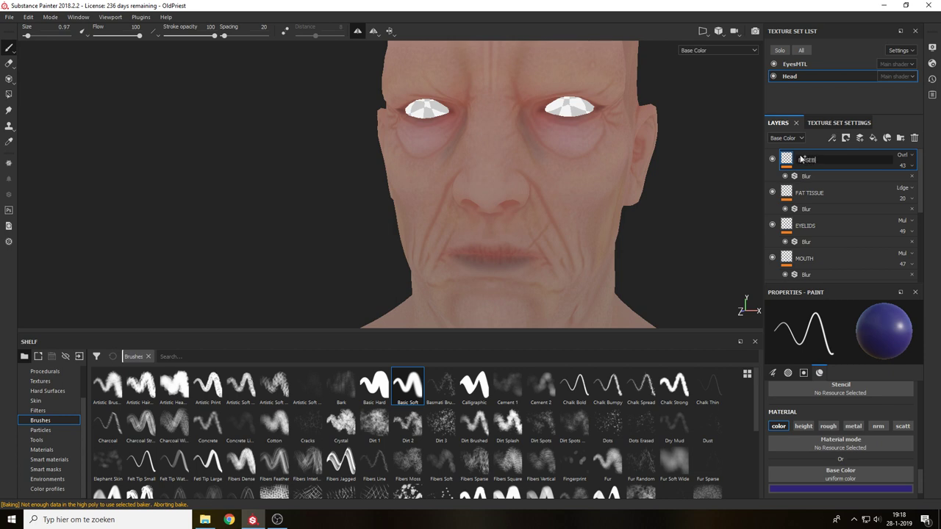
text(NOSEBRIDGE BLUE)
key(Return)
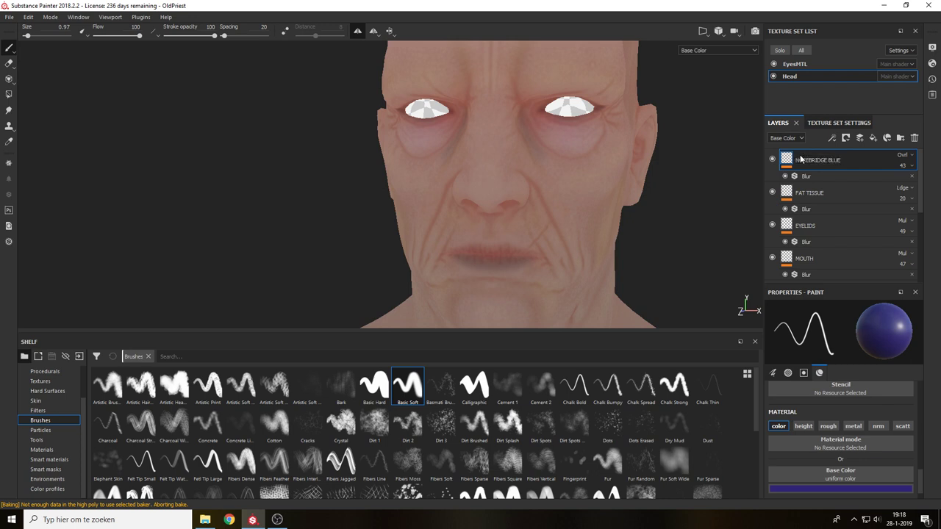
Compare the face with and without the nose bridge layer, and inspect the shaded bust and face in the material view.
alt+drag(581, 162, 622, 153)
click(772, 159)
click(772, 159)
click(772, 158)
click(772, 158)
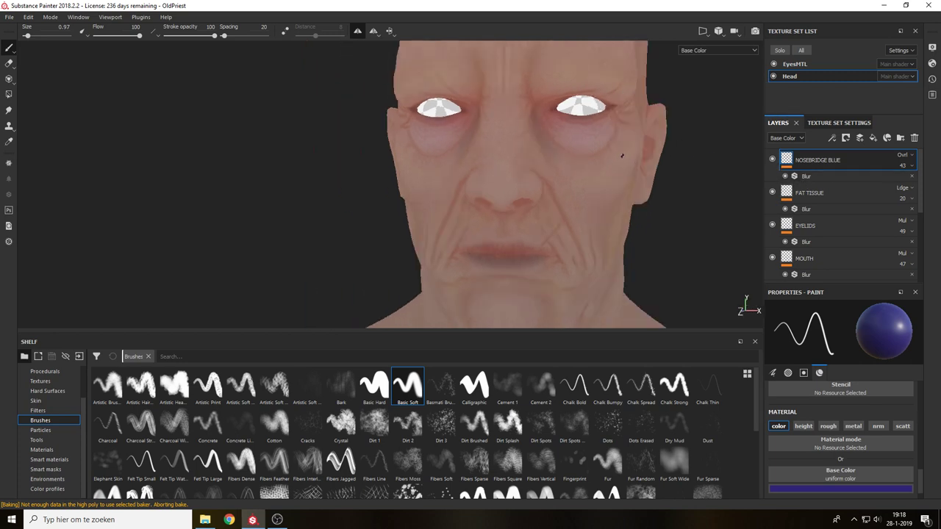
key(m)
key(f)
alt+drag(544, 165, 563, 166)
alt+middle_drag(564, 166, 626, 178)
alt+drag(626, 178, 588, 177)
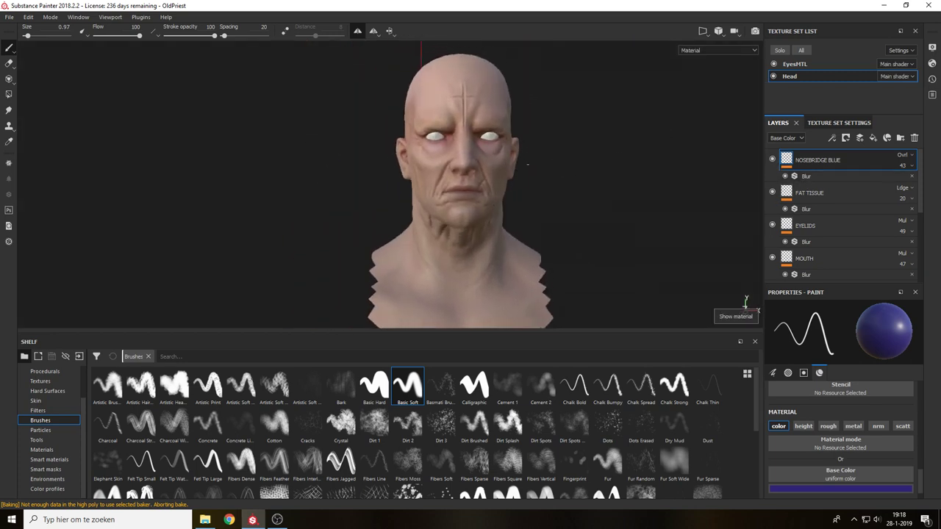
alt+right_drag(470, 173, 519, 174)
mouse_move(518, 174)
alt+mouse_down()
mouse_move(436, 173)
mouse_move(500, 207)
mouse_move(533, 171)
alt+mouse_up()
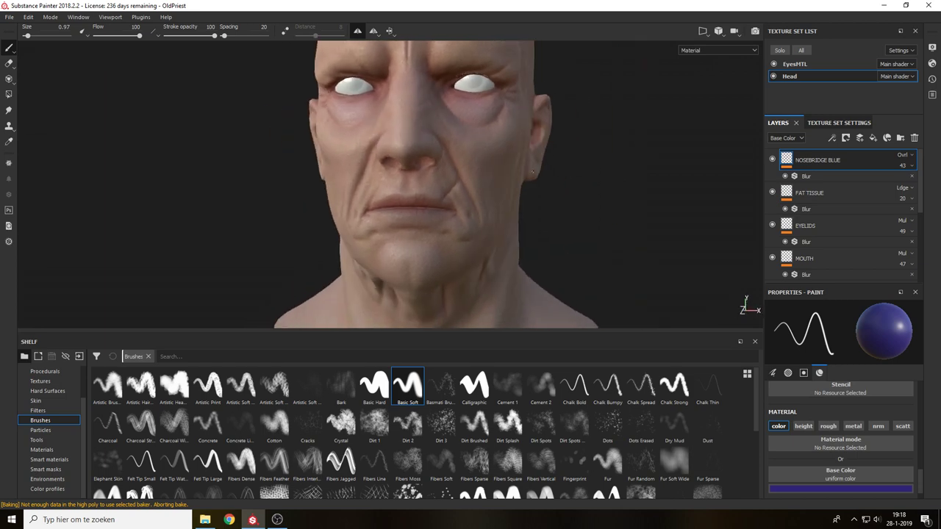
Add a new paint layer on top and prepare the Dots brush with a dark red base color.
click(859, 140)
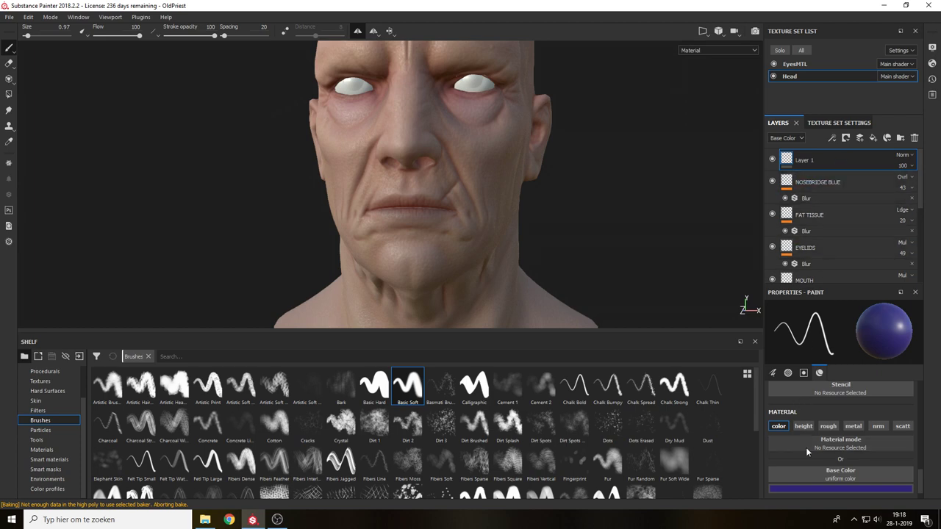
click(830, 490)
drag(891, 411, 891, 383)
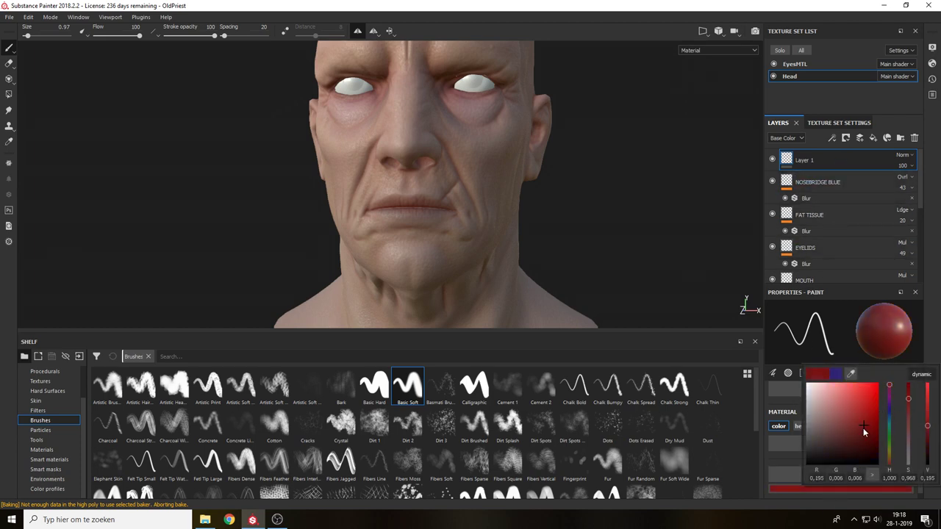
drag(863, 428, 858, 433)
click(747, 410)
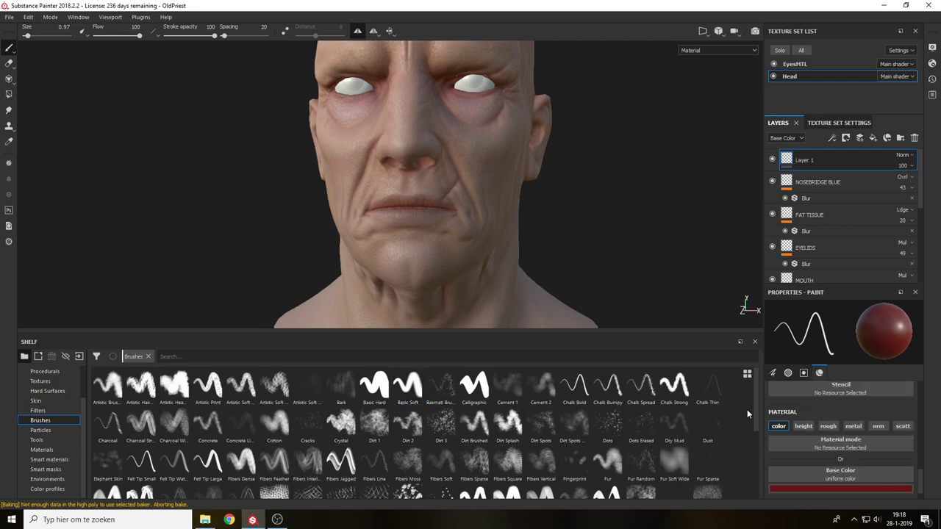
click(619, 420)
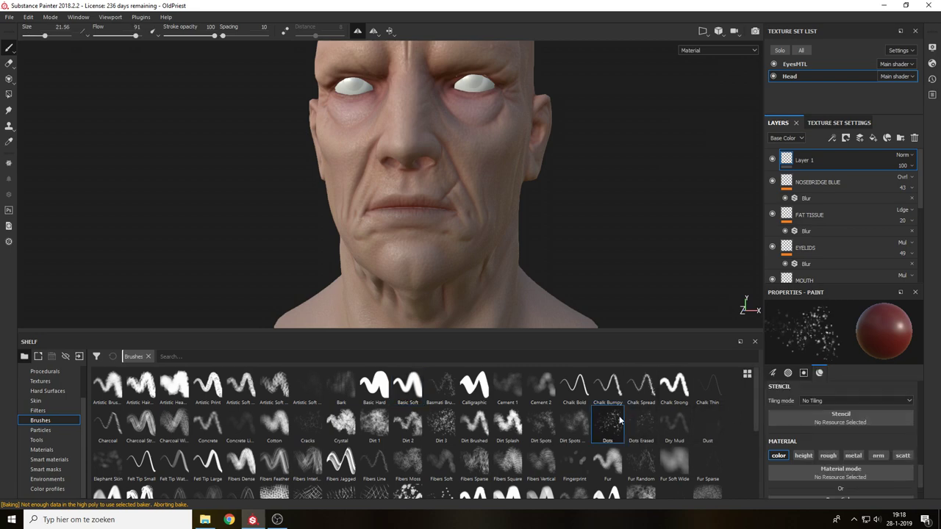
Paint dark red speckles over the cheeks, jaw and chin in the base color view at brush size 18.35.
alt+drag(521, 209, 481, 212)
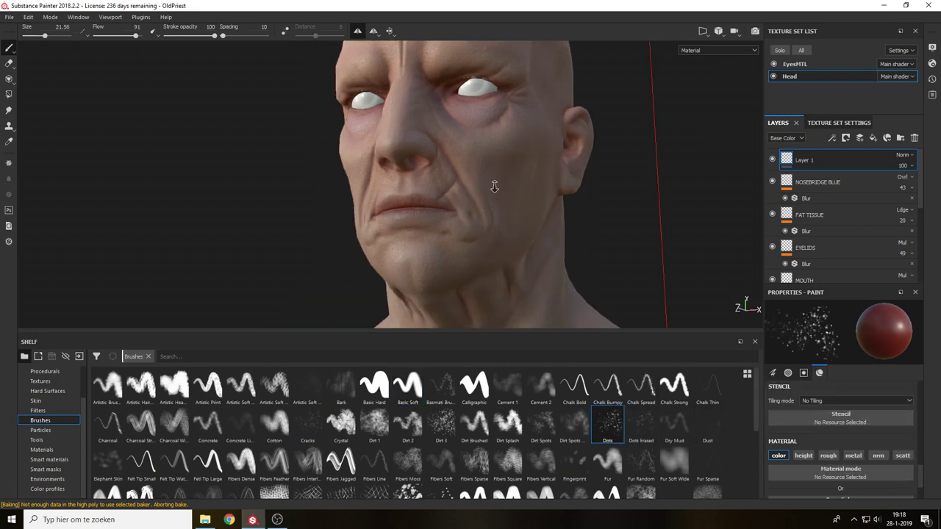
ctrl+right_drag(486, 164, 478, 163)
alt+middle_drag(490, 173, 480, 204)
key(c)
mouse_move(433, 164)
mouse_down()
mouse_move(493, 181)
mouse_move(466, 172)
mouse_move(479, 276)
mouse_move(536, 186)
mouse_up()
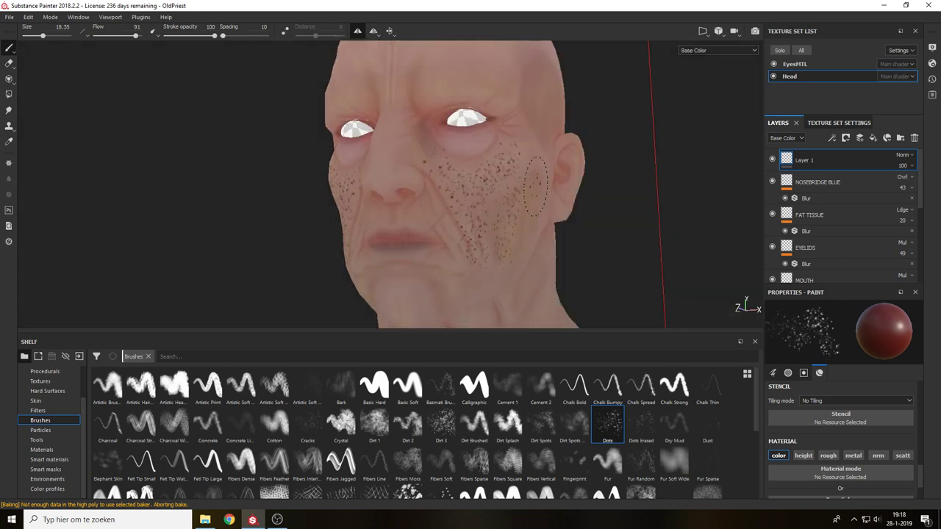
drag(417, 302, 505, 261)
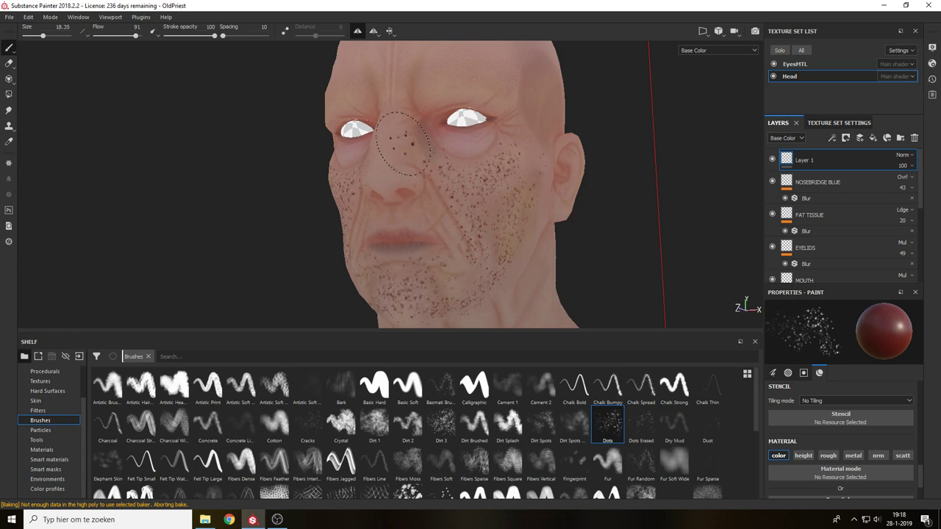
Spread the dark red speckles over the nose, forehead and skin around the eyes.
drag(387, 157, 471, 34)
alt+middle_drag(509, 84, 453, 204)
mouse_move(456, 223)
mouse_down()
mouse_move(414, 186)
mouse_move(399, 90)
mouse_move(368, 74)
mouse_move(383, 182)
mouse_move(453, 153)
mouse_move(444, 116)
mouse_up()
alt+middle_drag(448, 187, 507, 110)
mouse_move(412, 132)
mouse_down()
mouse_move(396, 225)
mouse_move(416, 99)
mouse_move(450, 167)
mouse_move(477, 192)
mouse_up()
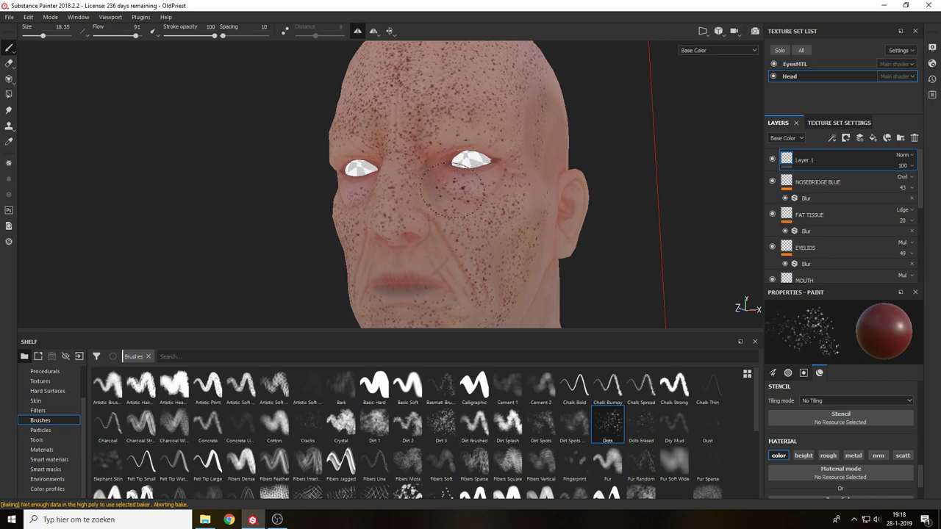
Paint dark red speckles down the neck and over the upper chest at brush size 18.35.
alt+middle_drag(444, 275, 446, 194)
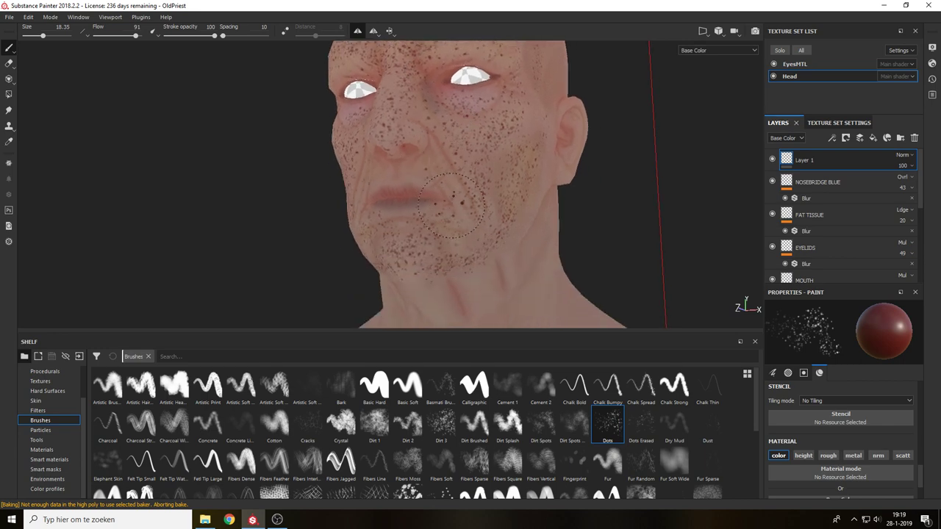
alt+middle_drag(494, 232, 459, 238)
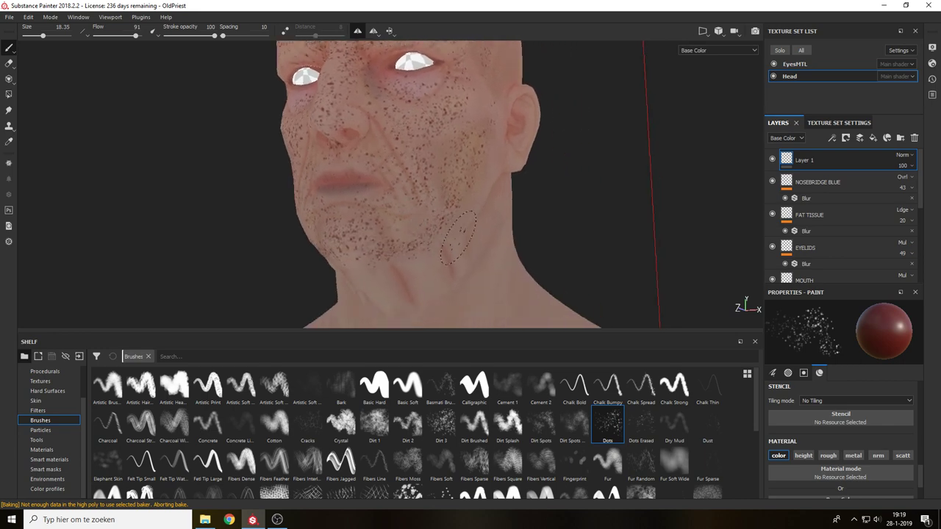
alt+middle_drag(520, 247, 537, 133)
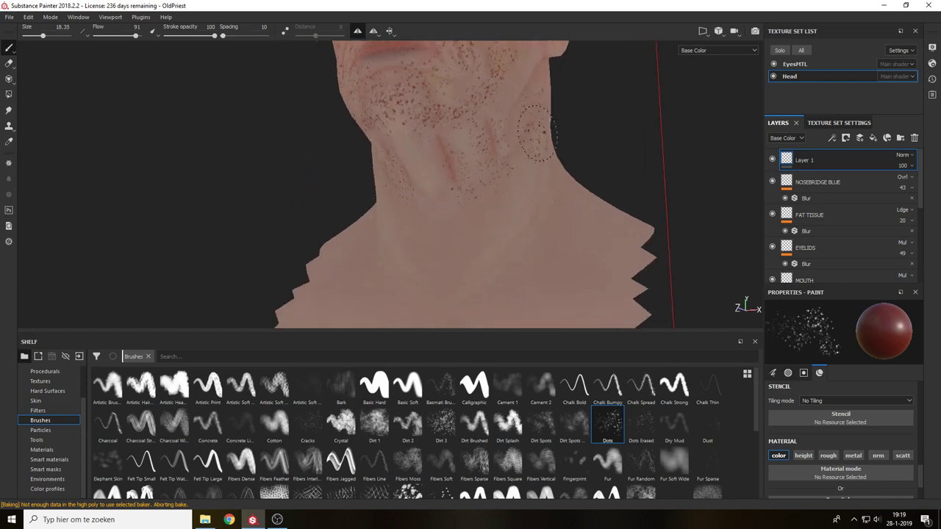
mouse_move(532, 98)
mouse_down()
mouse_move(536, 169)
mouse_move(447, 197)
mouse_up()
drag(586, 209, 494, 316)
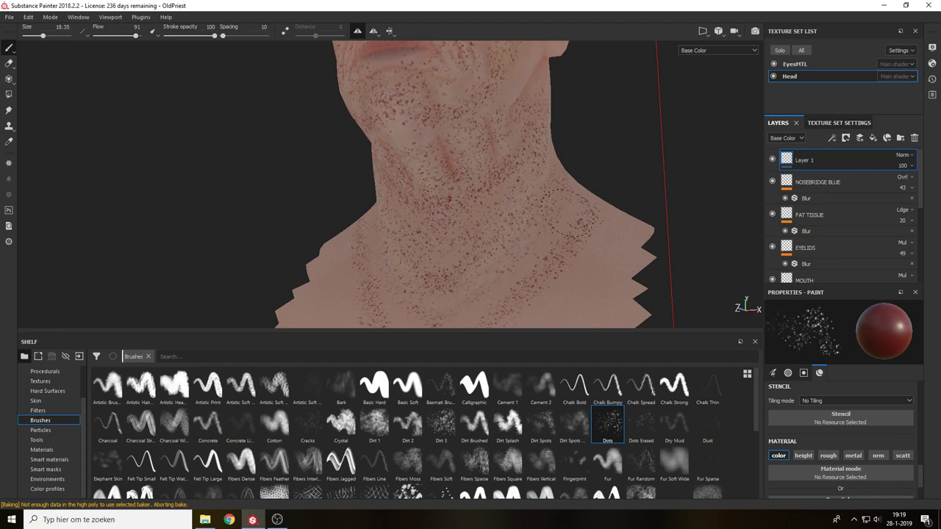
Extend the dark red speckles over the side of the face and up across the temple.
alt+drag(566, 213, 490, 191)
alt+middle_drag(419, 81, 456, 175)
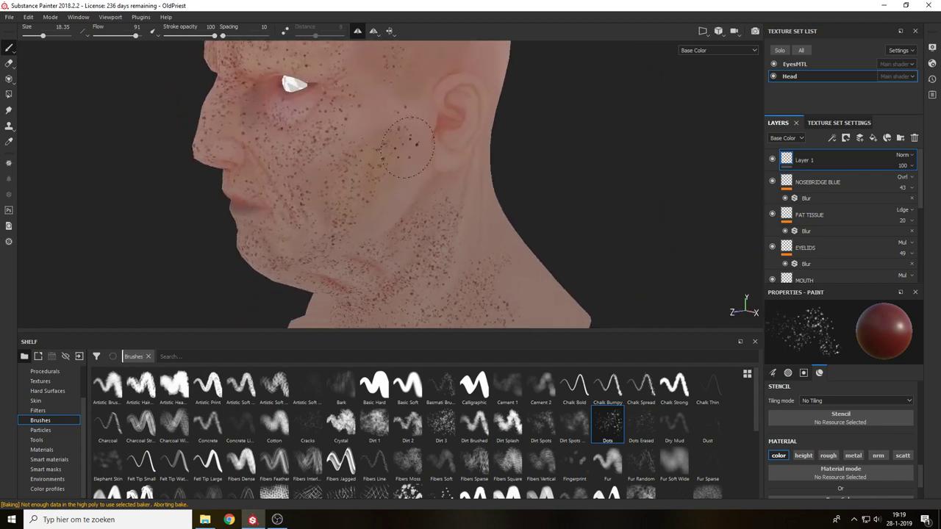
alt+drag(428, 185, 369, 239)
drag(450, 71, 401, 166)
Paint larger dark red speckles over the back and side of the skull at brush size 47.92.
alt+drag(539, 147, 487, 158)
mouse_move(492, 154)
ctrl+right_down()
mouse_move(526, 153)
mouse_move(540, 139)
ctrl+right_up()
drag(540, 139, 535, 112)
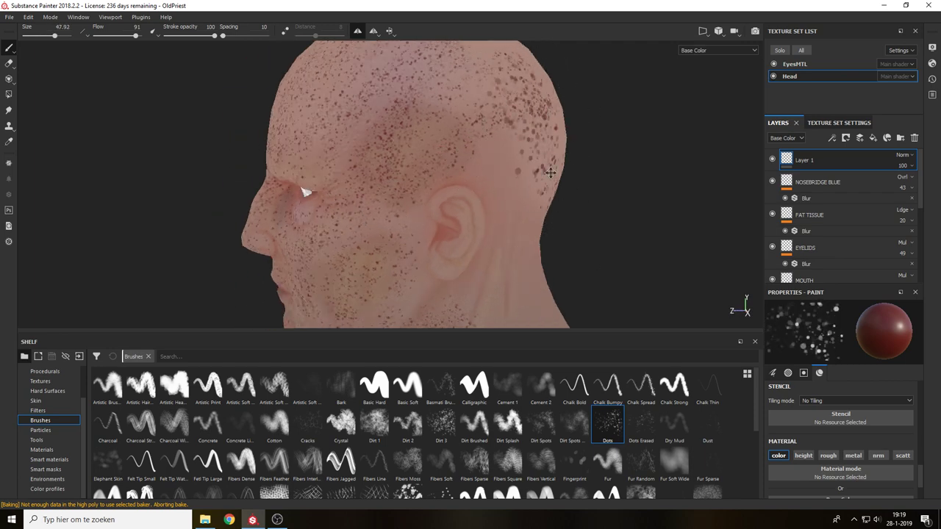
alt+middle_drag(535, 112, 541, 180)
drag(478, 116, 471, 107)
alt+drag(558, 184, 542, 183)
alt+middle_drag(541, 183, 519, 120)
mouse_move(519, 125)
mouse_down()
mouse_move(525, 250)
mouse_move(553, 143)
mouse_move(531, 149)
mouse_up()
Cover the rest of the back of the head and the crown with speckles at brush size 28.53.
ctrl+right_drag(559, 137, 531, 139)
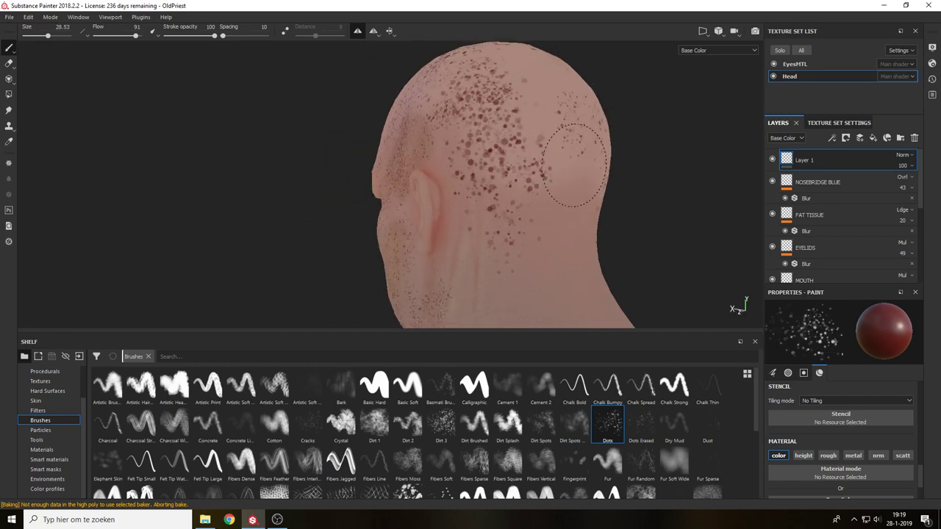
mouse_move(574, 158)
mouse_down()
mouse_move(540, 91)
mouse_move(586, 140)
mouse_up()
alt+middle_drag(575, 164, 586, 236)
alt+drag(547, 83, 544, 158)
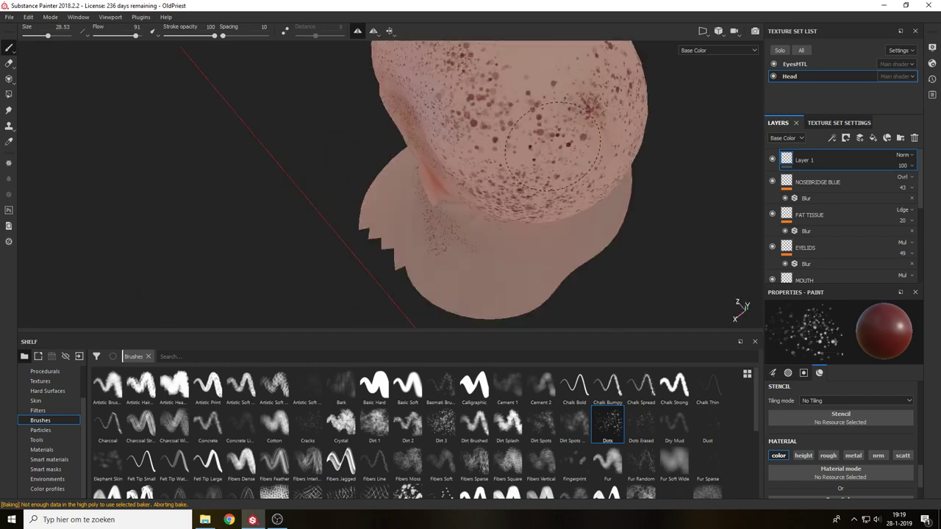
mouse_move(559, 126)
mouse_down()
mouse_move(606, 198)
mouse_move(587, 127)
mouse_up()
alt+middle_drag(561, 118, 550, 184)
mouse_move(510, 118)
mouse_down()
mouse_move(467, 88)
mouse_move(500, 96)
mouse_up()
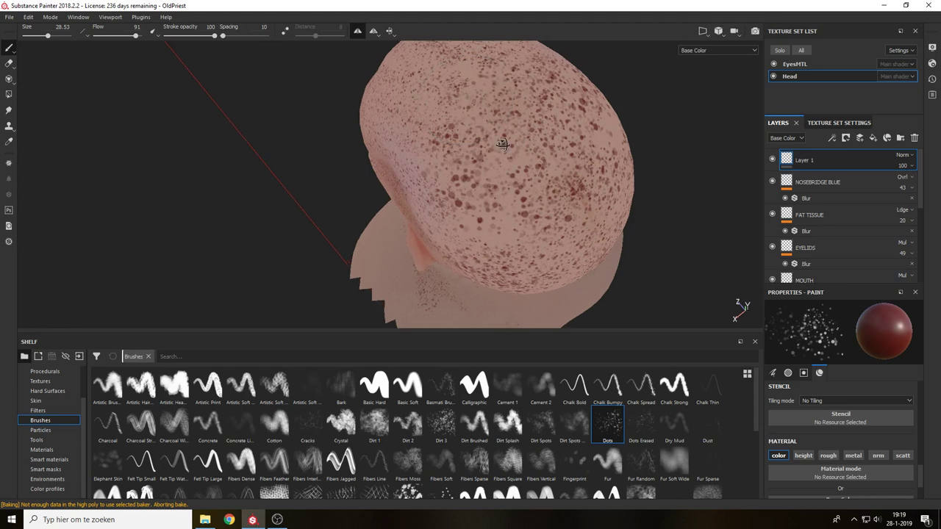
Speckle the ear with the Dots brush at size 26.23.
alt+drag(486, 158, 593, 141)
alt+right_drag(592, 140, 489, 246)
alt+middle_drag(489, 247, 456, 133)
alt+drag(456, 133, 472, 112)
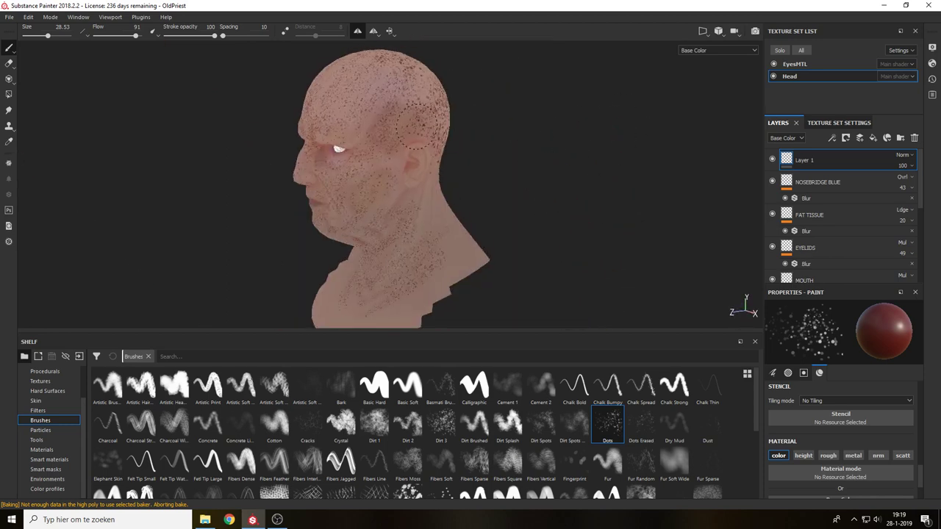
mouse_move(439, 164)
ctrl+right_down()
mouse_move(465, 192)
mouse_move(439, 221)
ctrl+right_up()
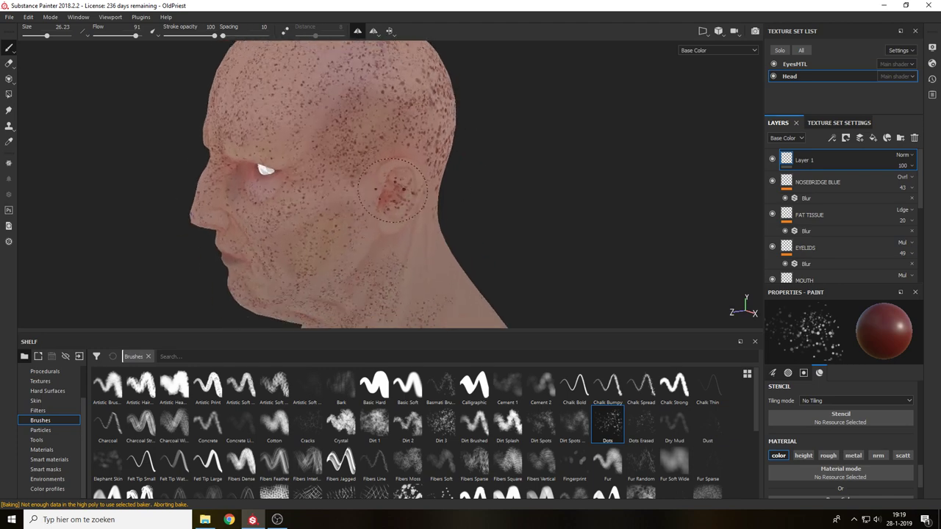
Fill the bare skin along the side of the neck below the ear with dark red speckles.
alt+middle_drag(411, 220, 474, 183)
alt+drag(456, 198, 476, 158)
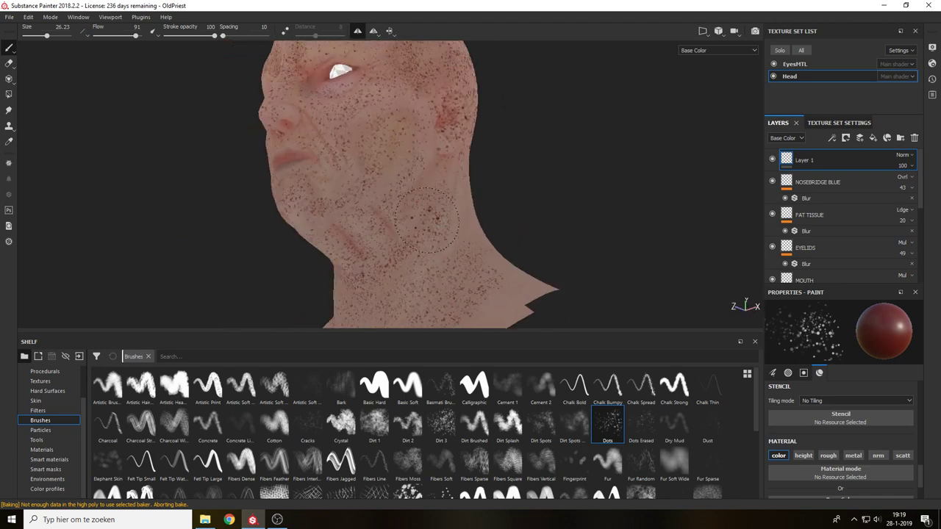
alt+drag(427, 220, 500, 188)
alt+middle_drag(442, 103, 488, 133)
Add fine speckles under the eyes and around the nose and mouth at brush size 10.63.
alt+drag(488, 133, 630, 145)
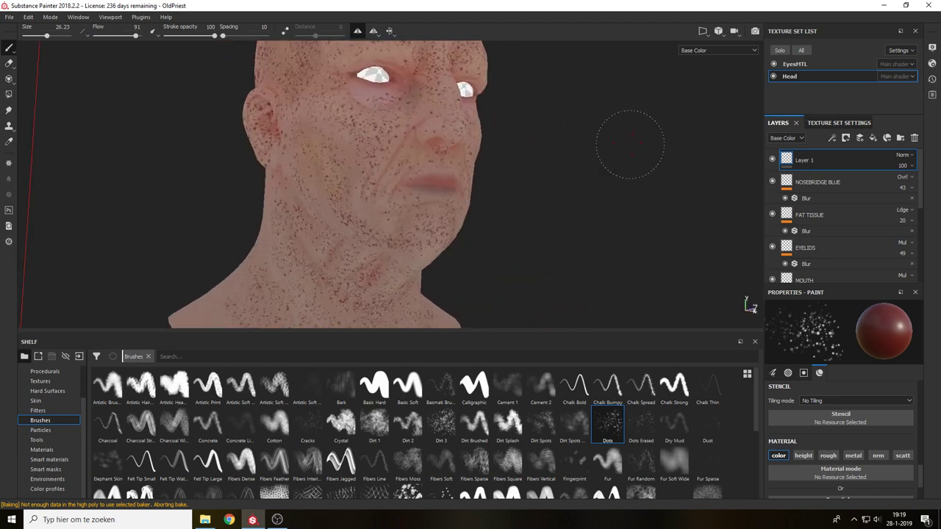
mouse_move(366, 97)
ctrl+right_down()
mouse_move(344, 97)
mouse_move(357, 95)
ctrl+right_up()
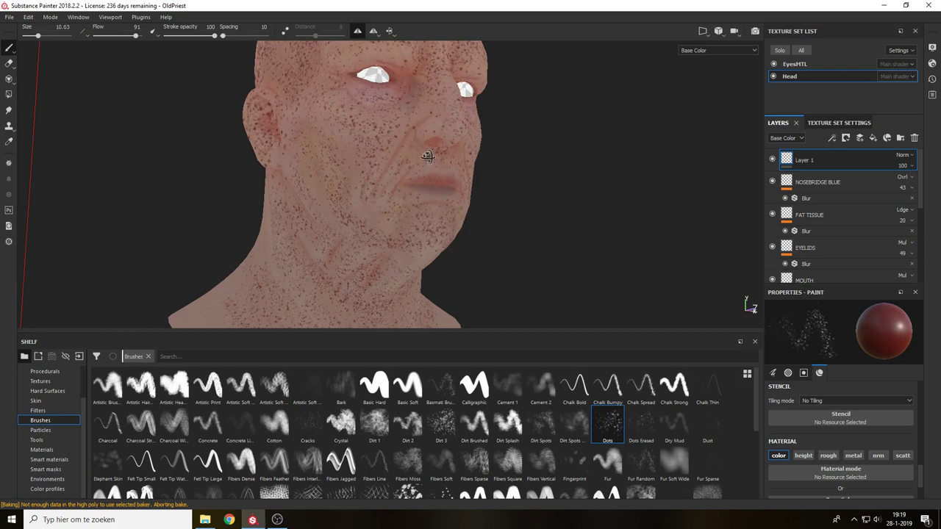
mouse_move(430, 158)
alt+mouse_down()
mouse_move(439, 155)
mouse_move(349, 131)
alt+mouse_up()
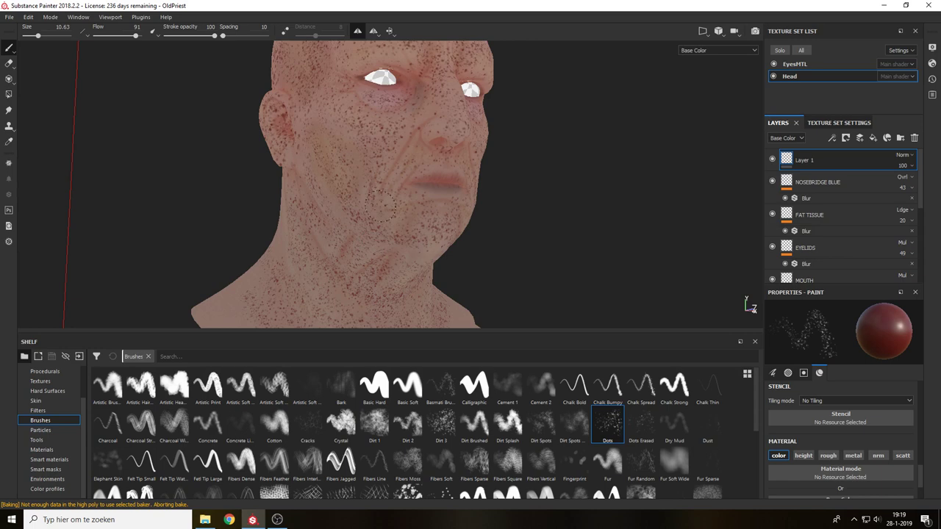
mouse_move(370, 232)
alt+mouse_down()
mouse_move(460, 163)
mouse_move(507, 150)
alt+mouse_up()
alt+right_drag(507, 150, 516, 310)
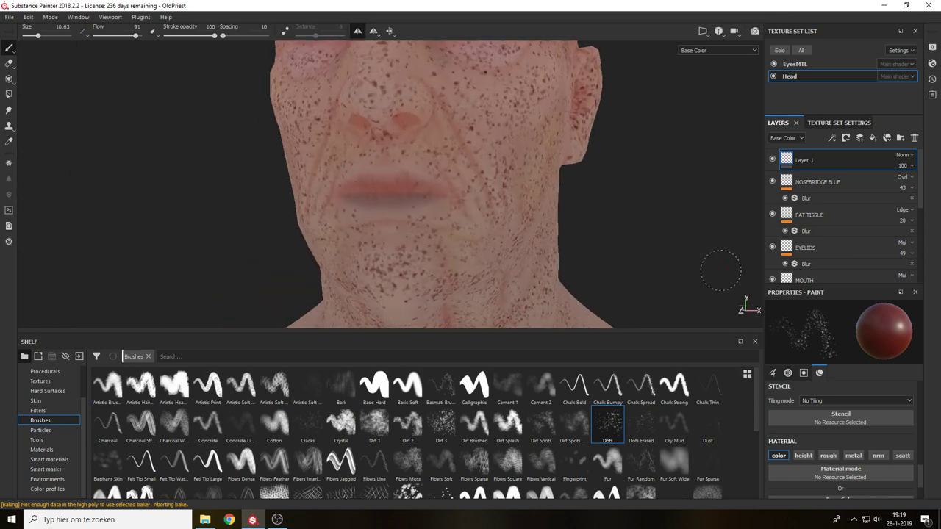
Try the speckle layer at an opacity of 23 and check the face.
click(903, 166)
drag(937, 183, 904, 189)
alt+middle_drag(606, 128, 626, 209)
Bring the speckle layer back to full opacity, lower it to 15, and compare the face with the layer hidden.
click(903, 167)
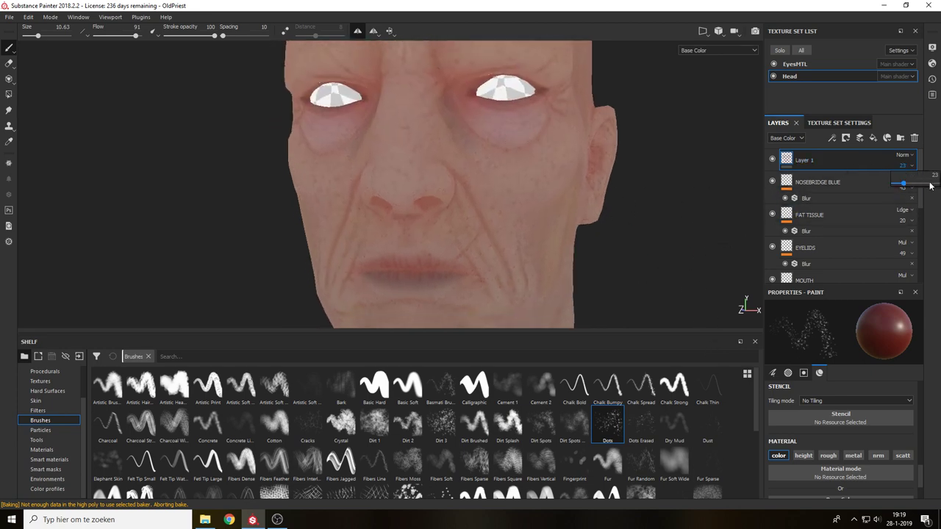
click(931, 184)
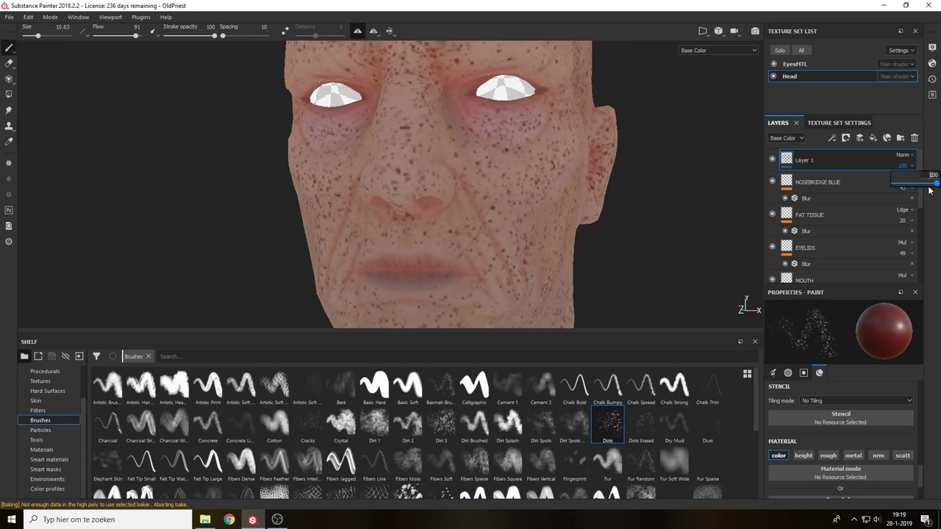
text(15)
key(Return)
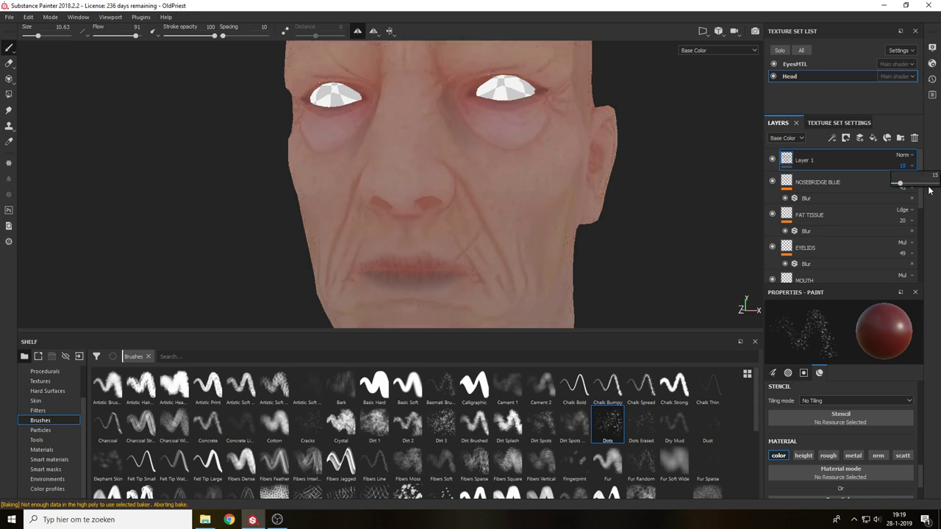
click(773, 161)
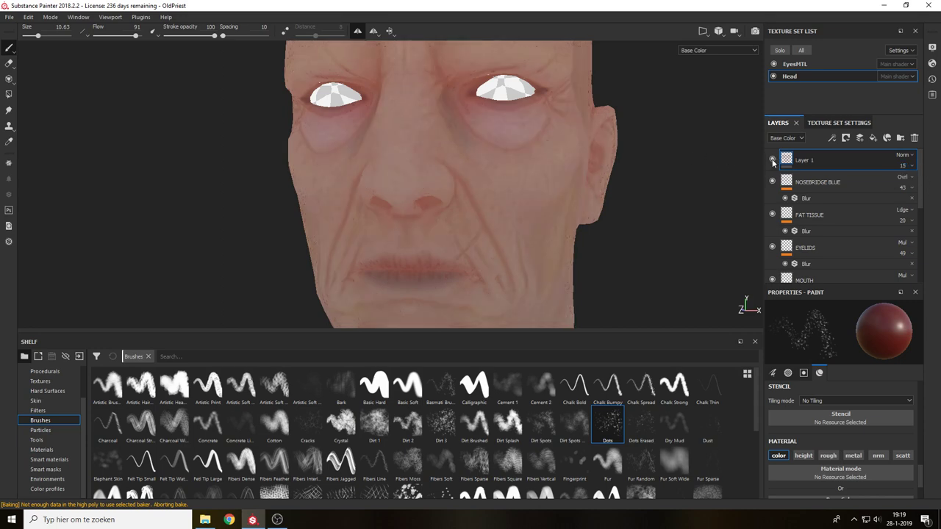
Set the speckle layer's opacity to 17 and compare the face with and without the layer.
click(903, 165)
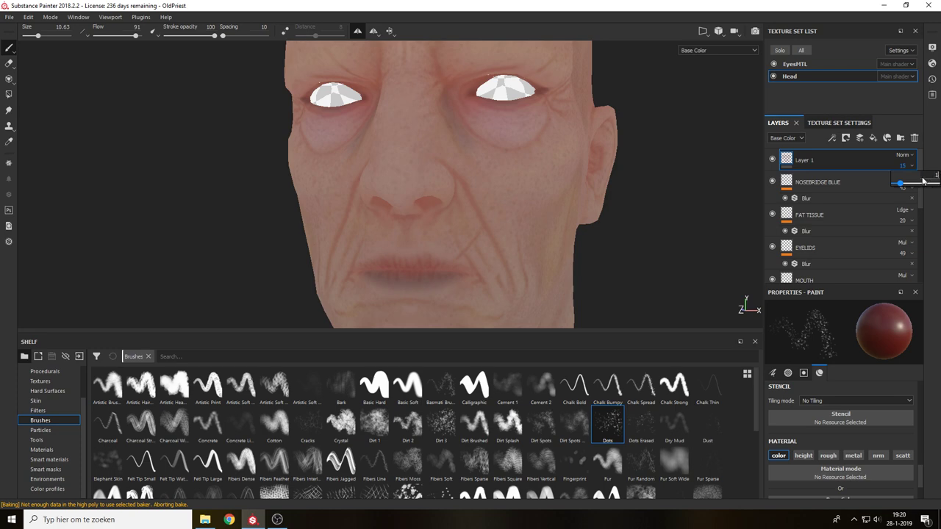
text(17)
click(775, 164)
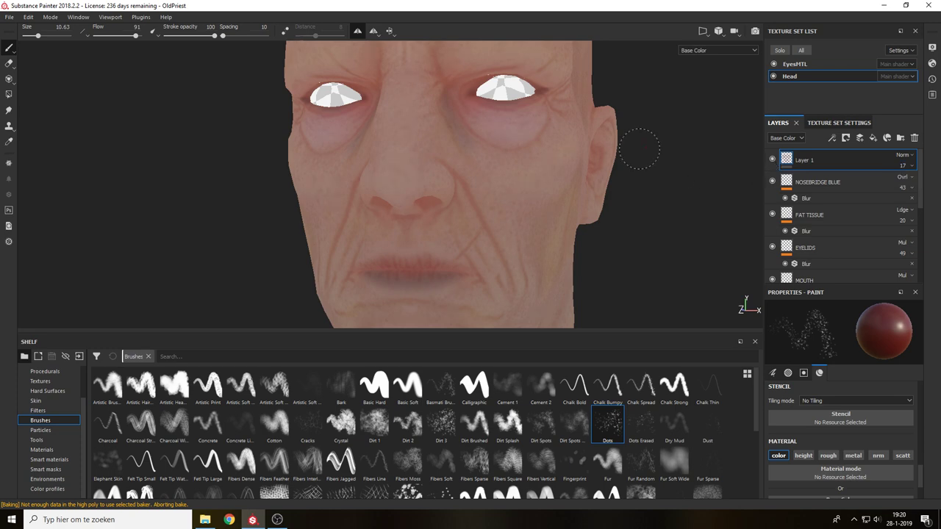
Inspect the whole shaded bust in the material view.
key(m)
scroll(610, 184, down, 6)
alt+drag(615, 181, 658, 154)
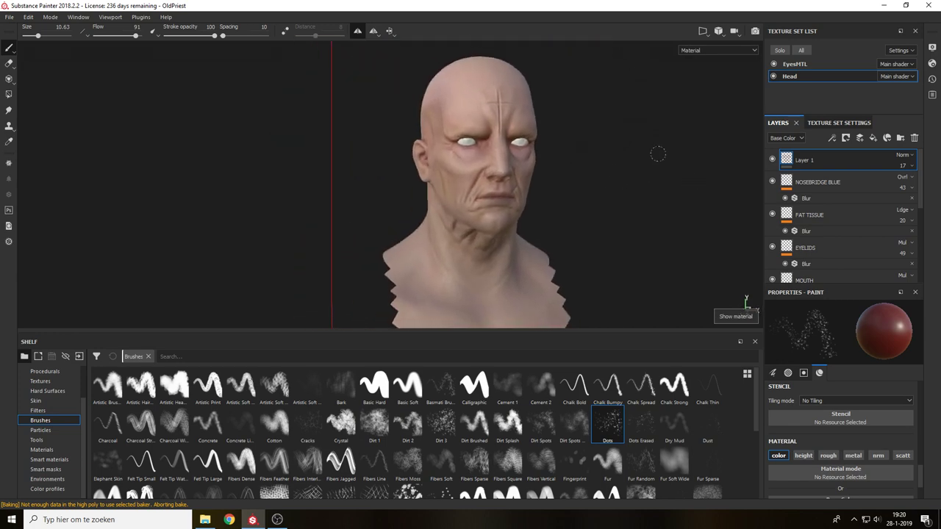
Rename the top paint layer as RED DOTS.
alt+right_drag(588, 255, 685, 248)
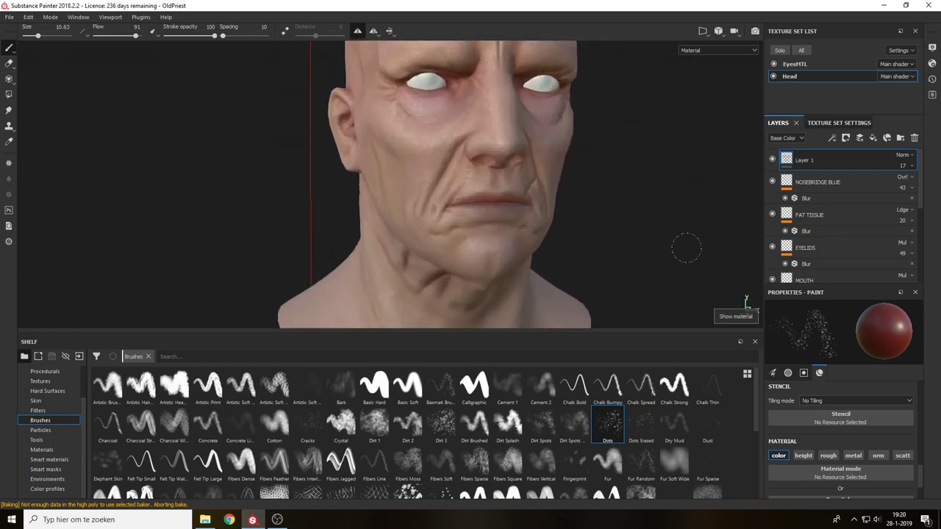
click(773, 160)
double_click(811, 162)
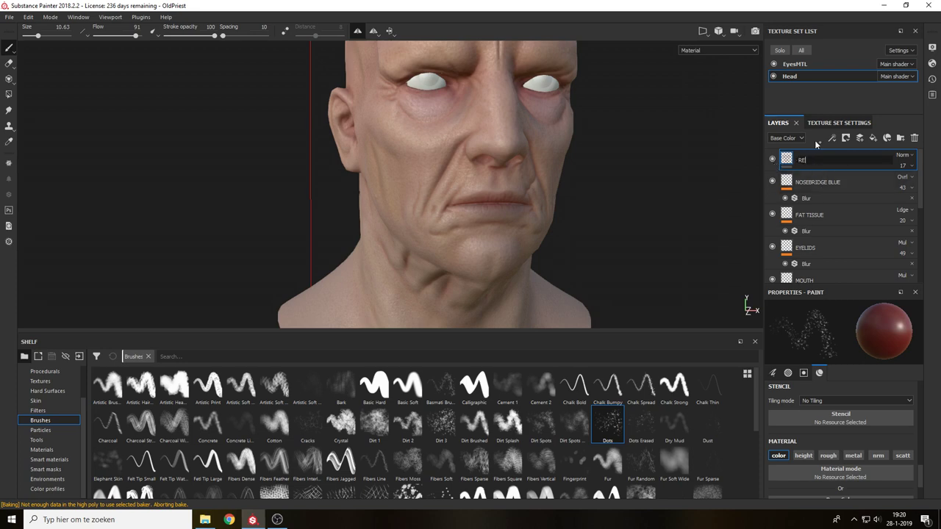
text(RED DOTS)
key(Return)
Add a new paint layer above RED DOTS and set the brush's base color to dark green.
click(858, 140)
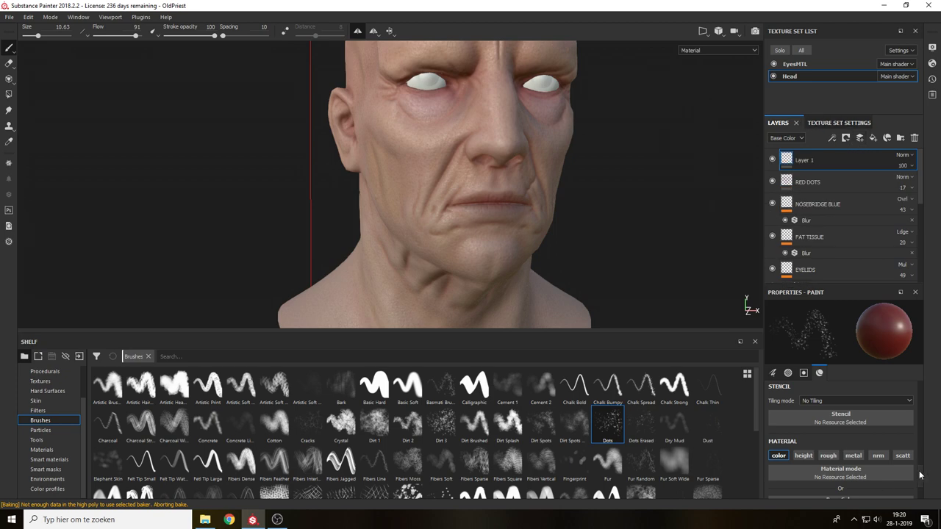
drag(920, 477, 921, 502)
click(884, 466)
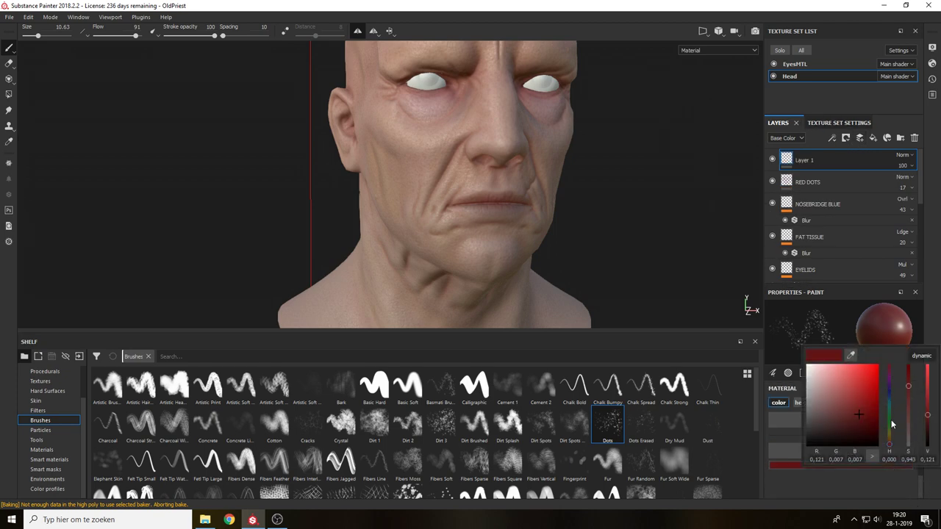
click(890, 424)
drag(864, 419, 861, 421)
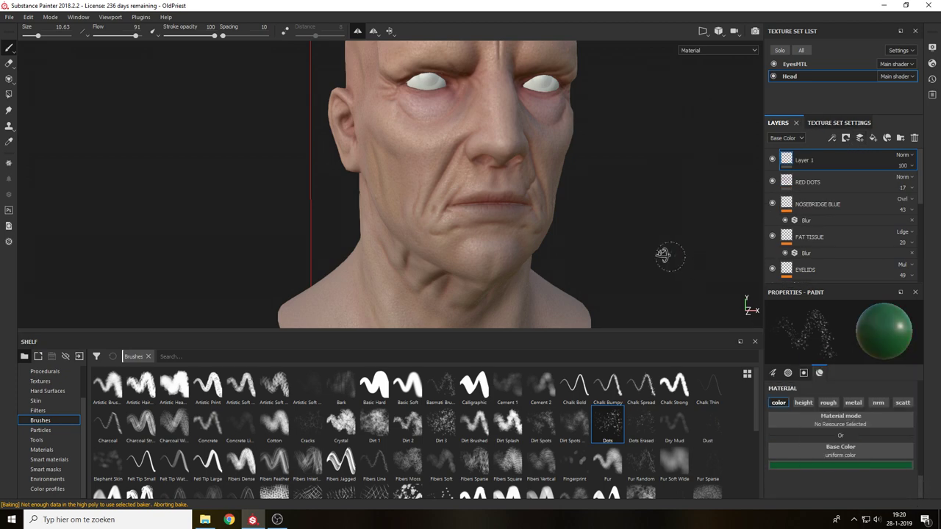
In the Base Color view, paint green dots over the nose, cheeks, chin and neck with the Dots brush at size 17.29.
key(c)
alt+drag(663, 255, 568, 199)
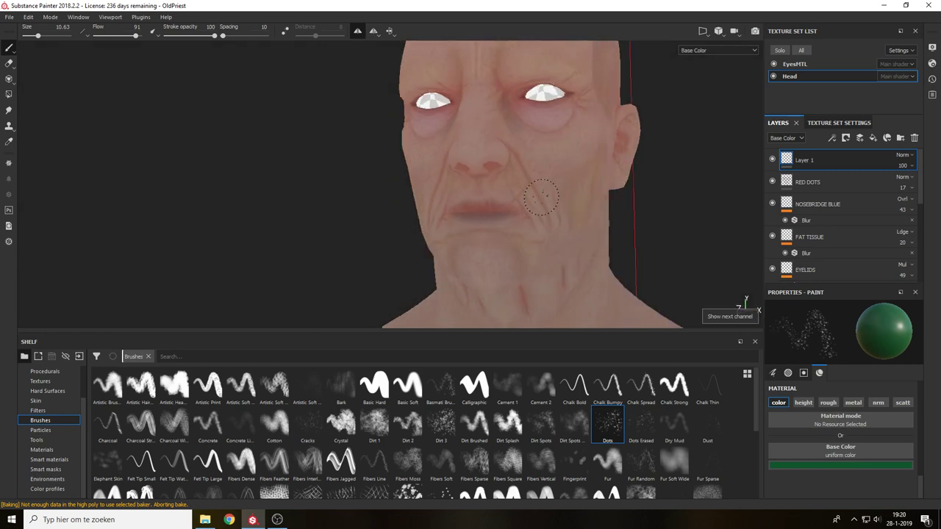
ctrl+right_drag(542, 198, 556, 198)
alt+middle_drag(542, 202, 517, 203)
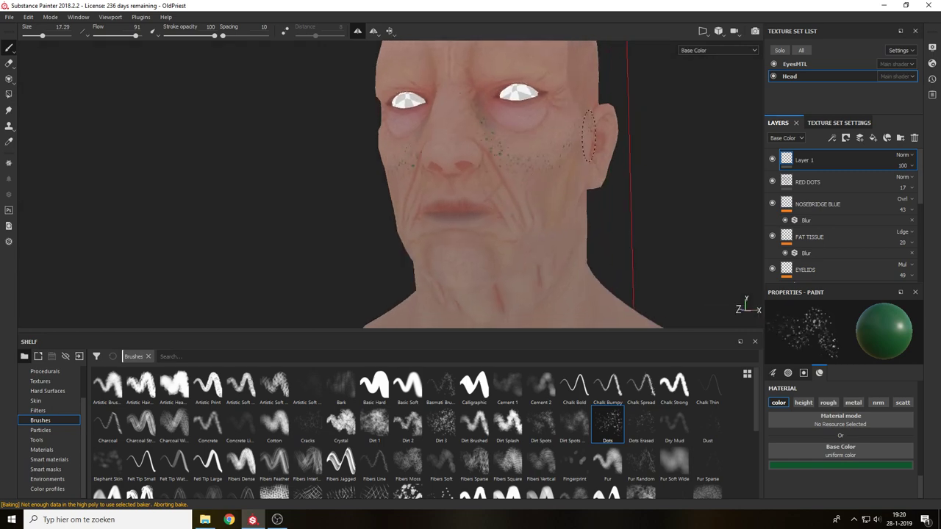
drag(457, 105, 537, 180)
drag(470, 290, 447, 261)
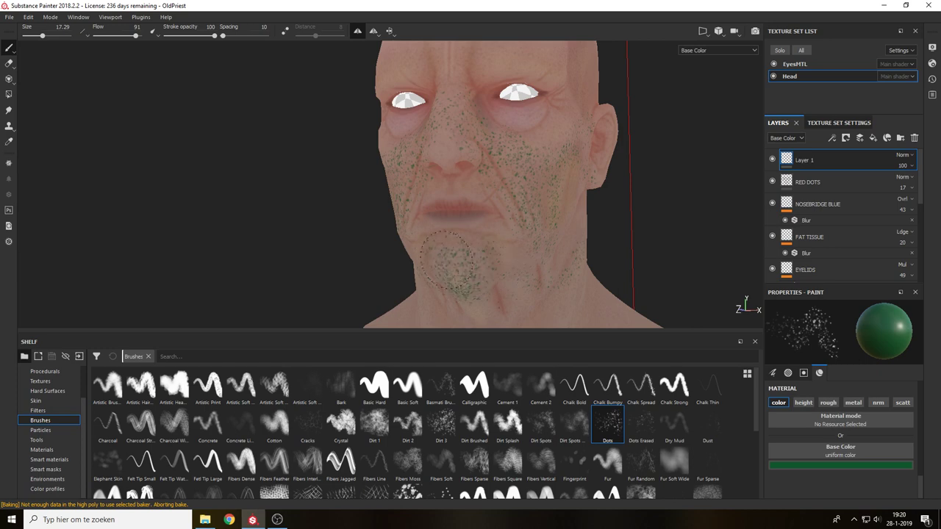
drag(455, 117, 445, 168)
alt+middle_drag(519, 254, 456, 173)
drag(504, 217, 440, 290)
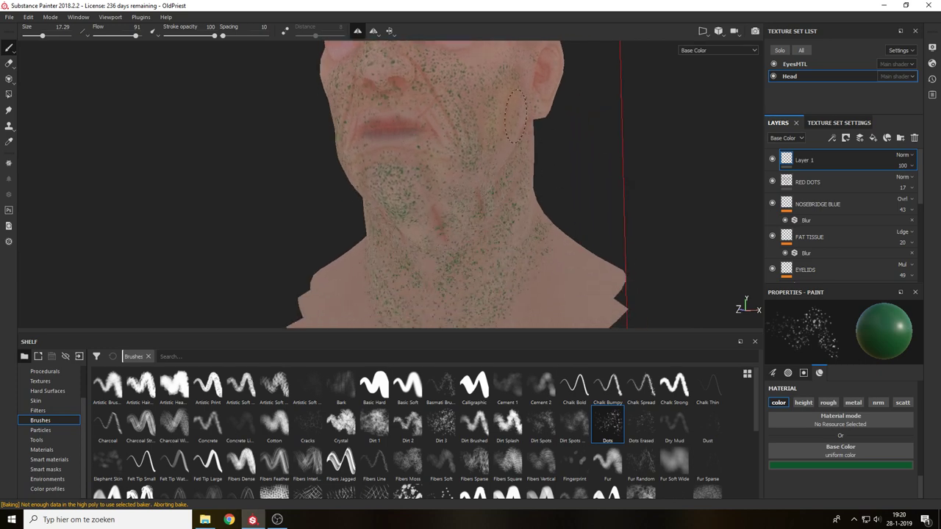
Paint green dots over the temples, eye area and forehead of the head.
alt+drag(566, 185, 508, 195)
mouse_move(508, 195)
alt+middle_down()
mouse_move(495, 346)
mouse_move(502, 331)
alt+middle_up()
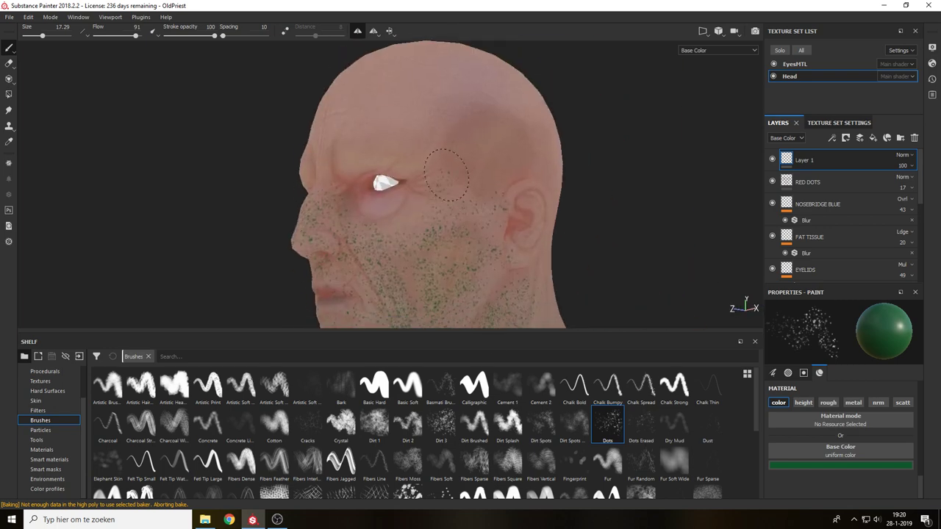
mouse_move(450, 147)
mouse_down()
mouse_move(378, 78)
mouse_move(372, 129)
mouse_up()
alt+drag(372, 128, 424, 143)
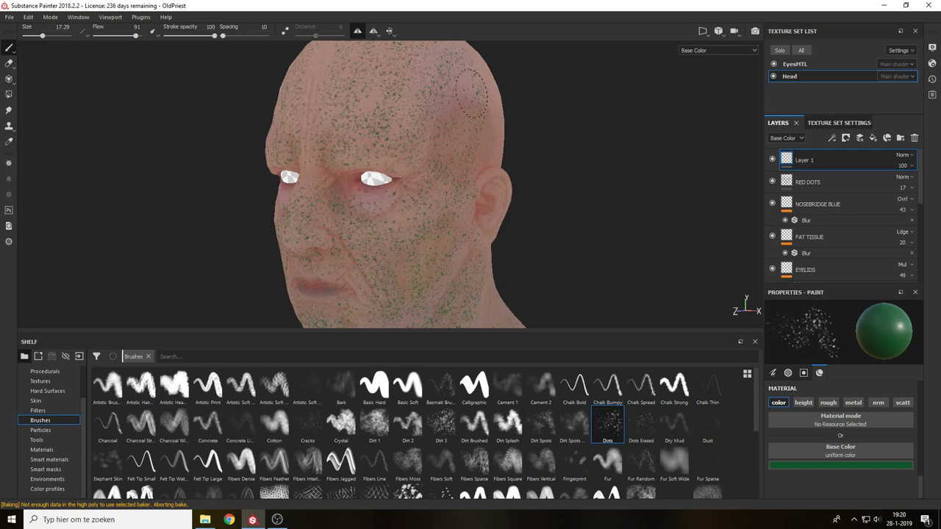
alt+drag(471, 93, 370, 165)
alt+drag(479, 132, 526, 142)
alt+middle_drag(526, 143, 463, 162)
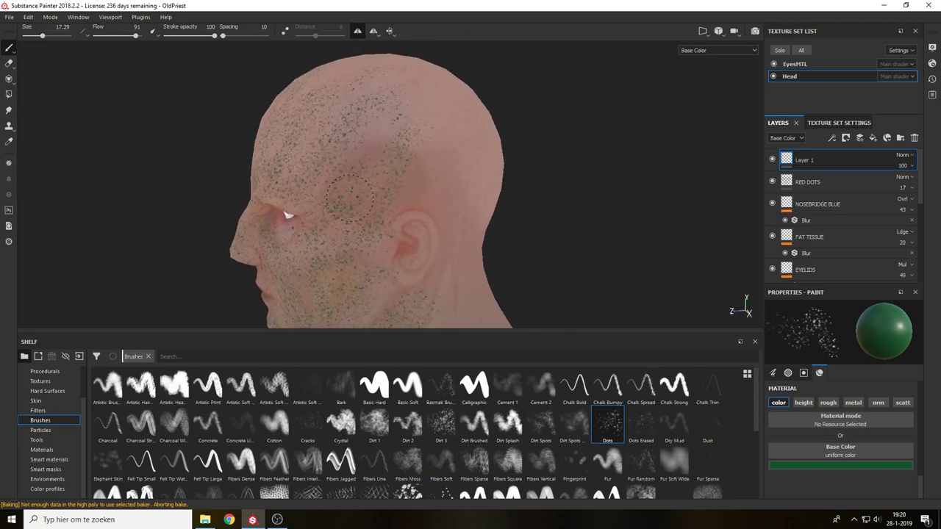
Cover the scalp, back of the head and rear of the neck with green dots using brush size 31.35.
mouse_move(437, 149)
ctrl+right_down()
mouse_move(471, 149)
mouse_move(442, 149)
ctrl+right_up()
mouse_move(442, 147)
mouse_down()
mouse_move(460, 116)
mouse_move(425, 158)
mouse_move(336, 96)
mouse_up()
mouse_move(507, 151)
alt+mouse_down()
mouse_move(442, 161)
mouse_move(507, 183)
mouse_move(503, 87)
mouse_move(522, 122)
mouse_move(522, 182)
mouse_move(414, 75)
alt+mouse_up()
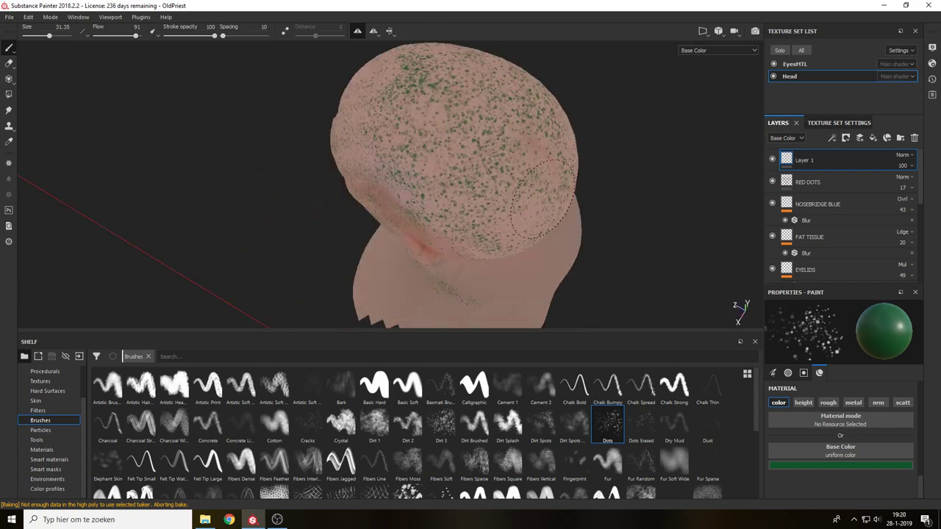
alt+middle_drag(514, 220, 504, 179)
mouse_move(504, 179)
alt+mouse_down()
mouse_move(461, 83)
mouse_move(481, 180)
mouse_move(412, 93)
alt+mouse_up()
alt+drag(444, 163, 392, 177)
mouse_move(507, 111)
mouse_down()
mouse_move(515, 159)
mouse_move(500, 177)
mouse_move(564, 142)
mouse_up()
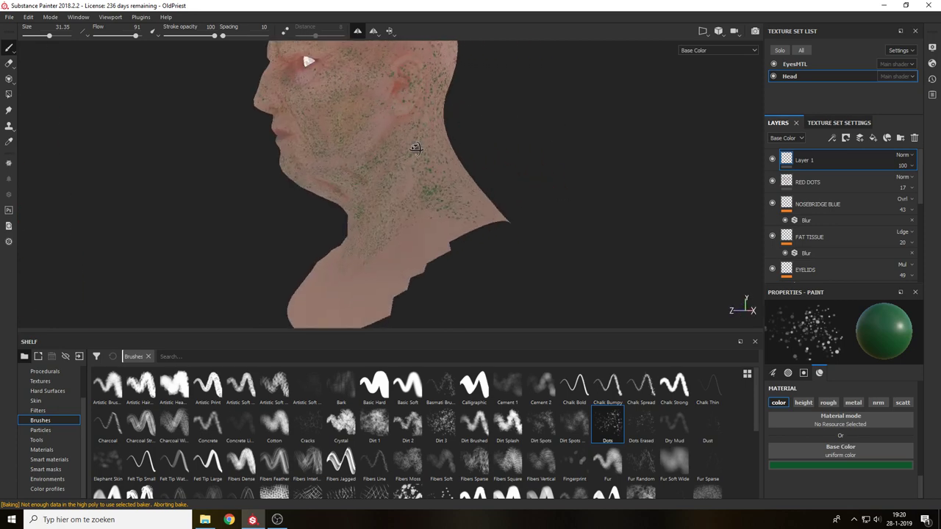
alt+drag(418, 150, 553, 210)
alt+drag(511, 178, 588, 168)
alt+middle_drag(578, 151, 562, 210)
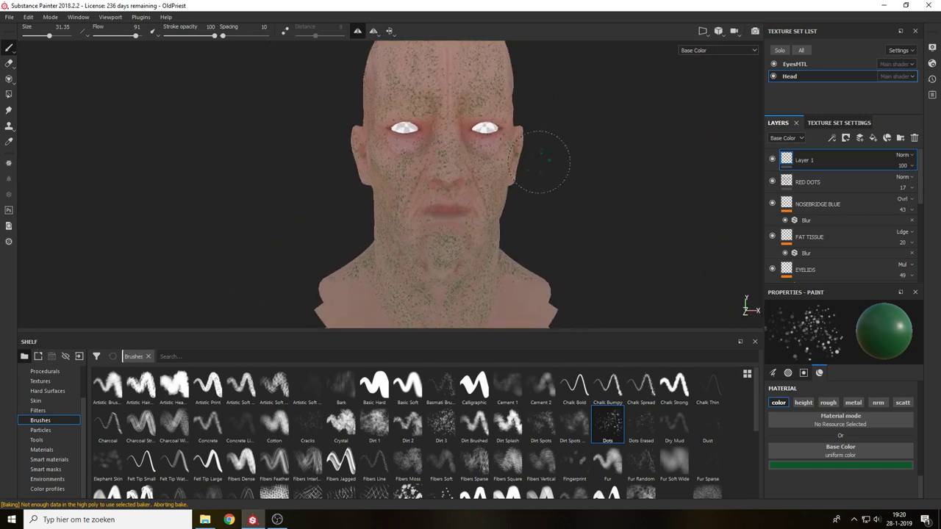
Set the opacity of the green dots layer to 17.
alt+drag(540, 160, 512, 157)
scroll(485, 220, up, 3)
alt+right_drag(516, 277, 524, 352)
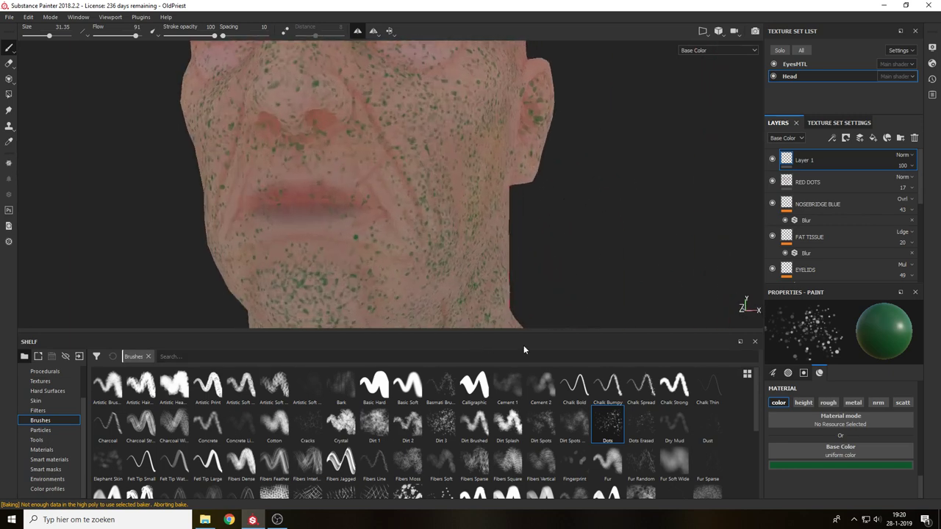
click(904, 166)
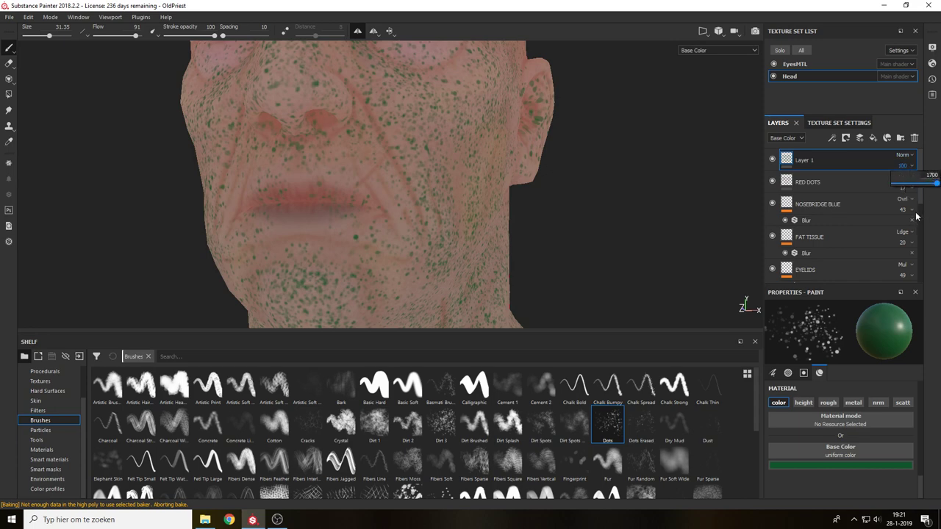
key(Return)
Compare the skin with the green and RED DOTS layers hidden and shown, and examine the head in the Material view.
alt+drag(603, 193, 635, 221)
alt+middle_drag(635, 221, 718, 287)
click(774, 160)
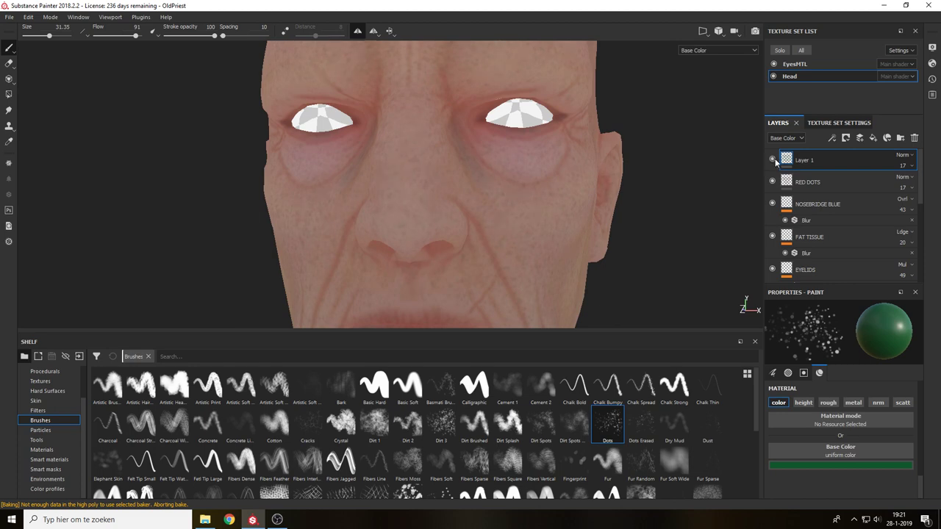
click(772, 180)
alt+middle_drag(630, 213, 710, 275)
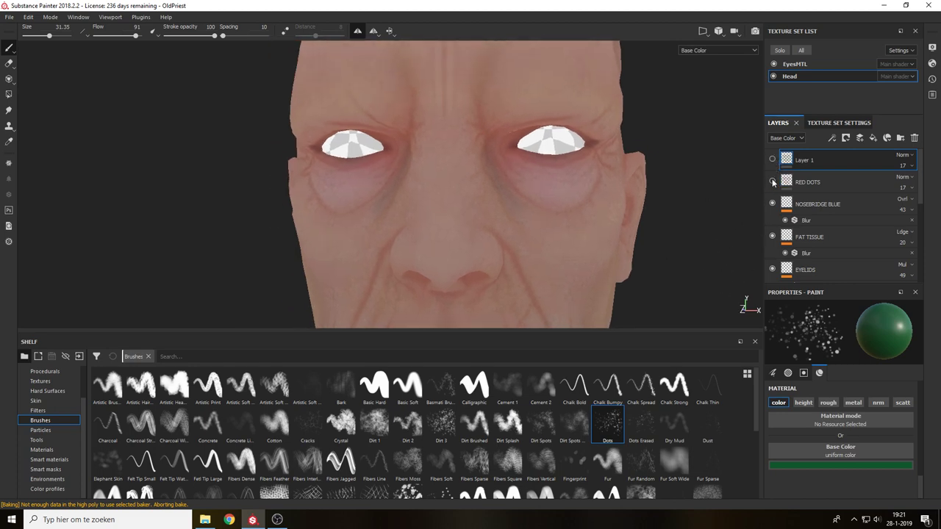
key(m)
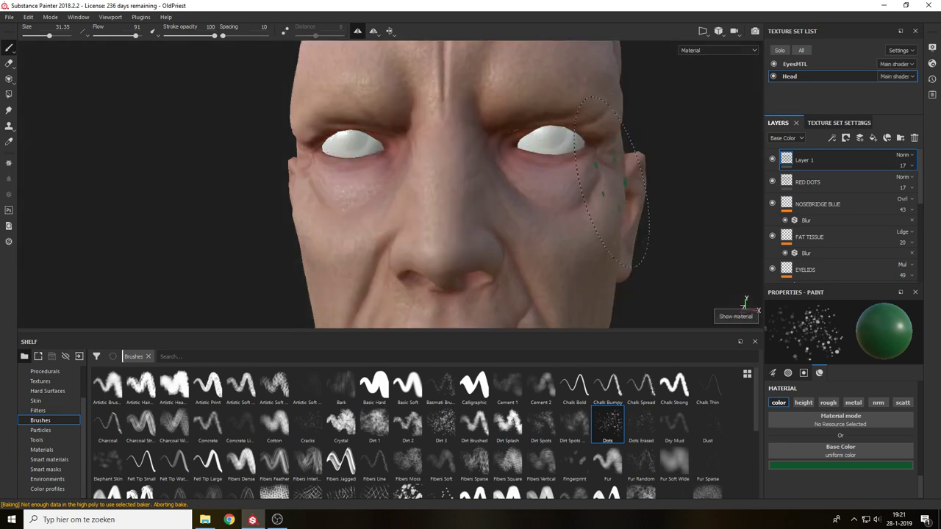
alt+drag(594, 192, 610, 197)
key(f)
alt+drag(543, 171, 630, 157)
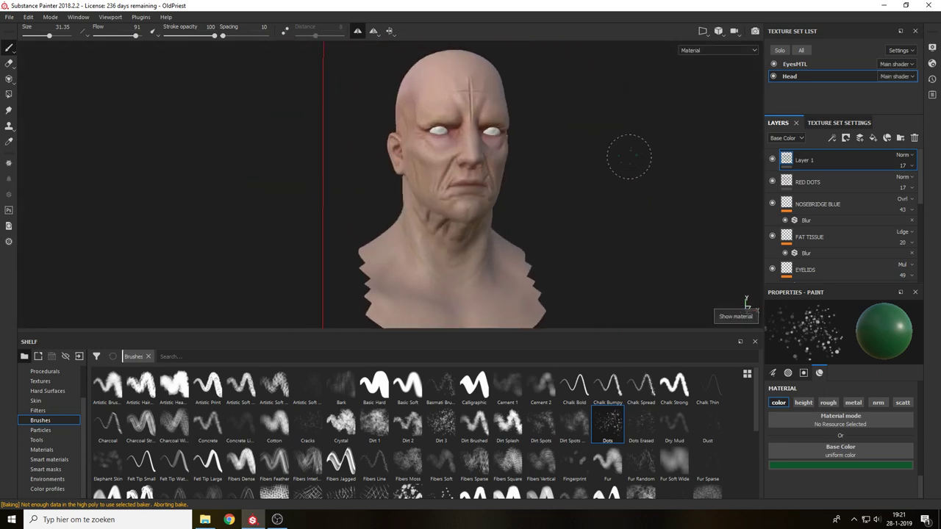
alt+right_drag(630, 157, 614, 206)
alt+middle_drag(614, 206, 631, 223)
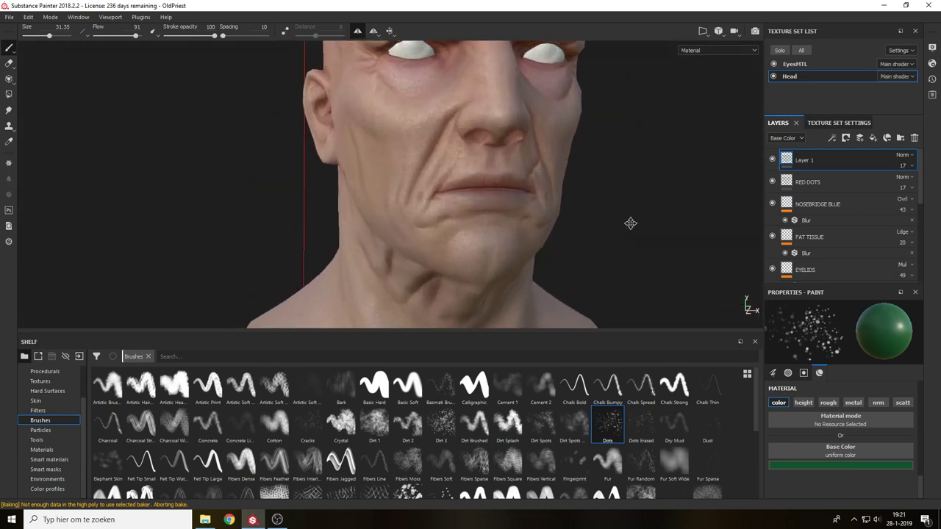
Rename the layer holding the green dots as GREEN DOTS.
double_click(810, 158)
text(GREEN DOTS)
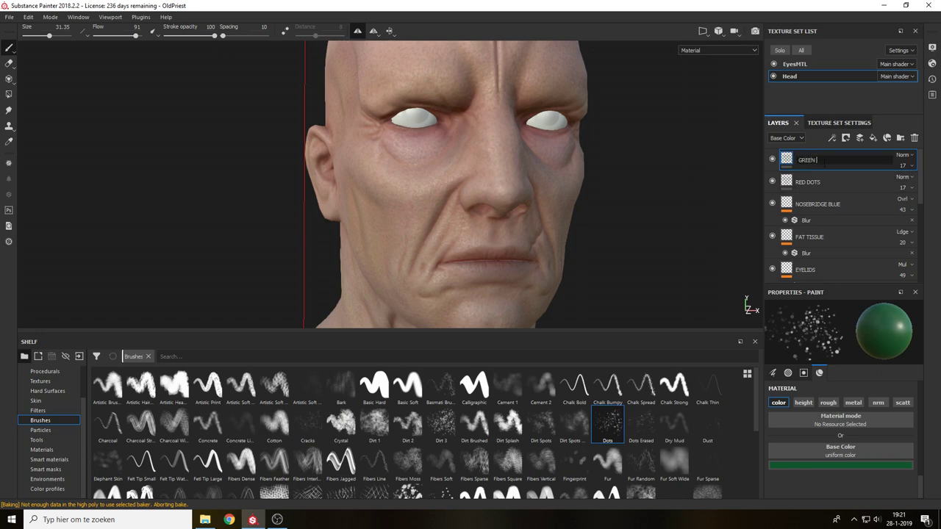
key(Return)
Add a new paint layer above GREEN DOTS and set the brush's base color to a very dark blue (RGB 0.003, 0.002, 0.025).
click(846, 138)
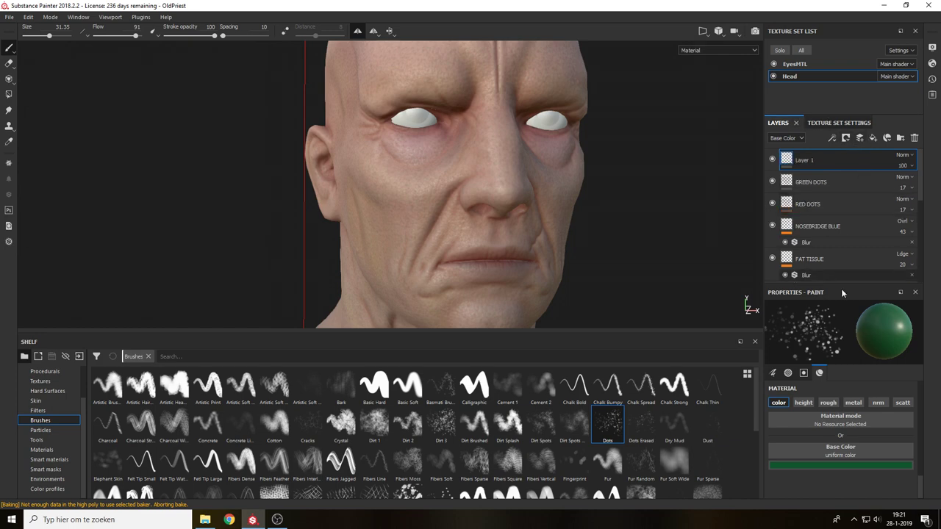
click(852, 466)
drag(891, 411, 889, 389)
click(856, 429)
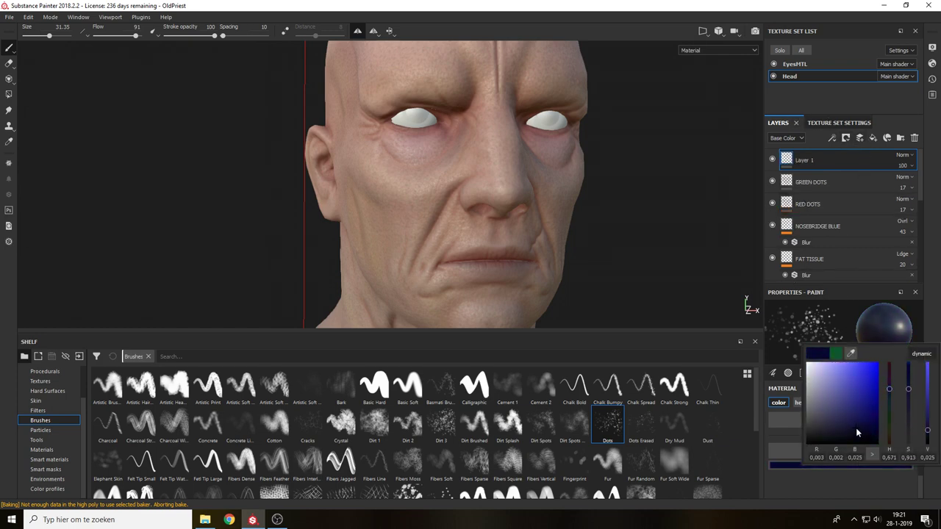
In the Base Color view, paint dark blue dots over the nose, cheeks, mouth area and chin with brush size 18.5.
alt+drag(666, 185, 543, 213)
key(c)
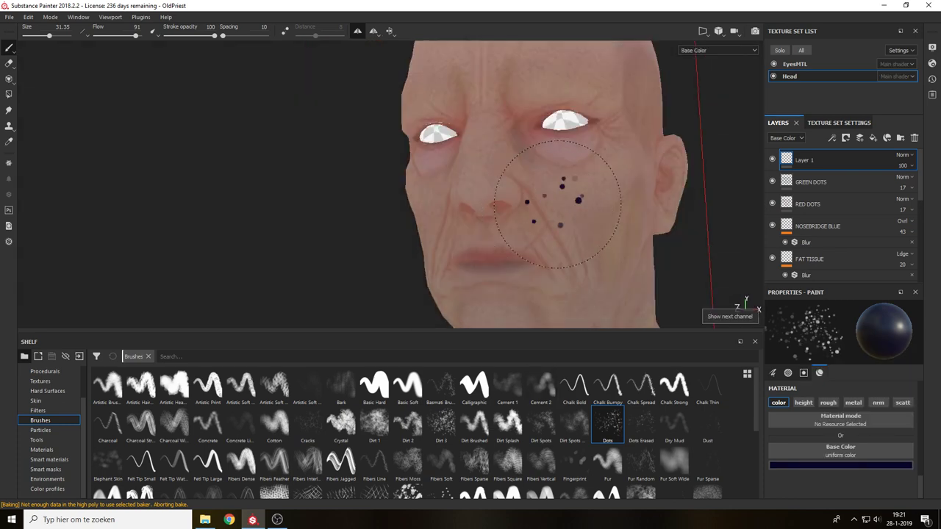
alt+middle_drag(566, 209, 522, 206)
ctrl+right_drag(525, 235, 515, 226)
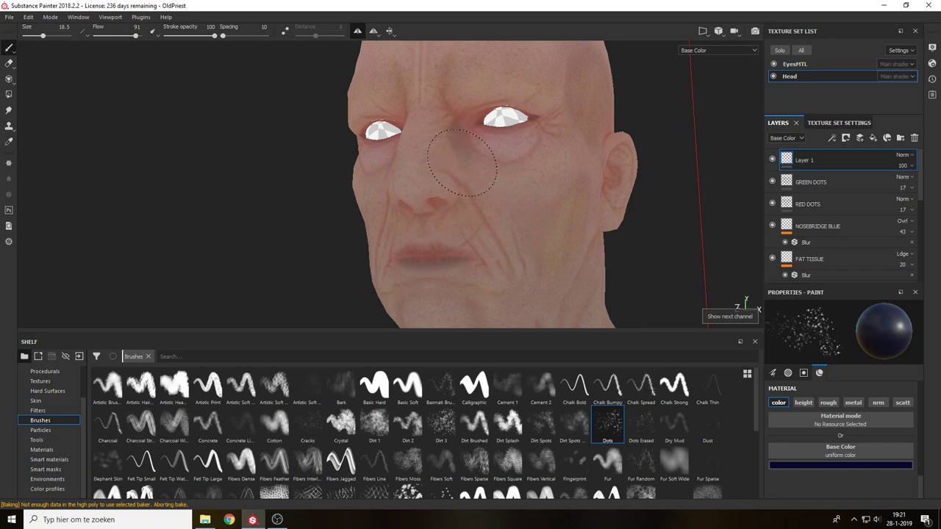
mouse_move(521, 210)
mouse_down()
mouse_move(496, 203)
mouse_move(448, 151)
mouse_move(464, 85)
mouse_move(424, 114)
mouse_move(508, 163)
mouse_move(566, 158)
mouse_up()
alt+middle_drag(548, 261, 594, 151)
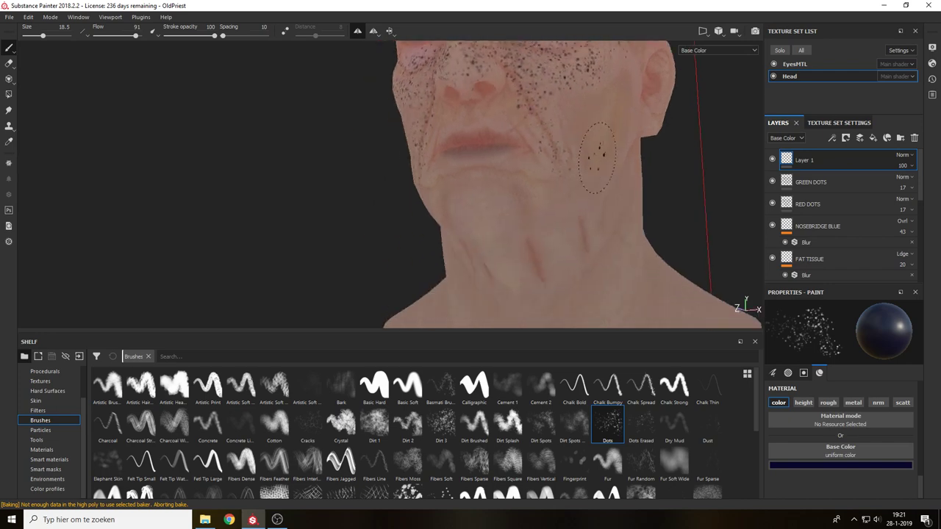
mouse_move(594, 156)
mouse_down()
mouse_move(484, 211)
mouse_move(509, 188)
mouse_up()
drag(508, 107, 474, 114)
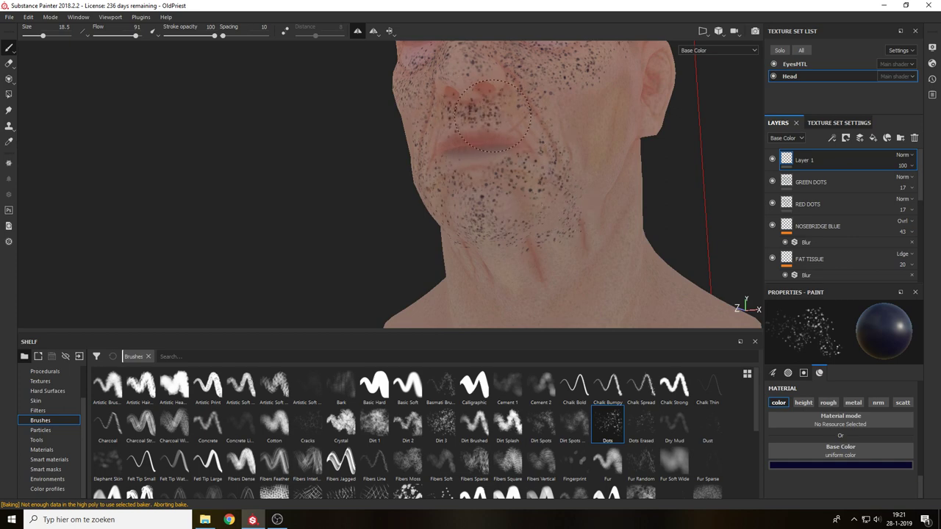
Paint dark blue dots over the side of the cheek, the jaw and the upper neck.
alt+drag(601, 155, 574, 187)
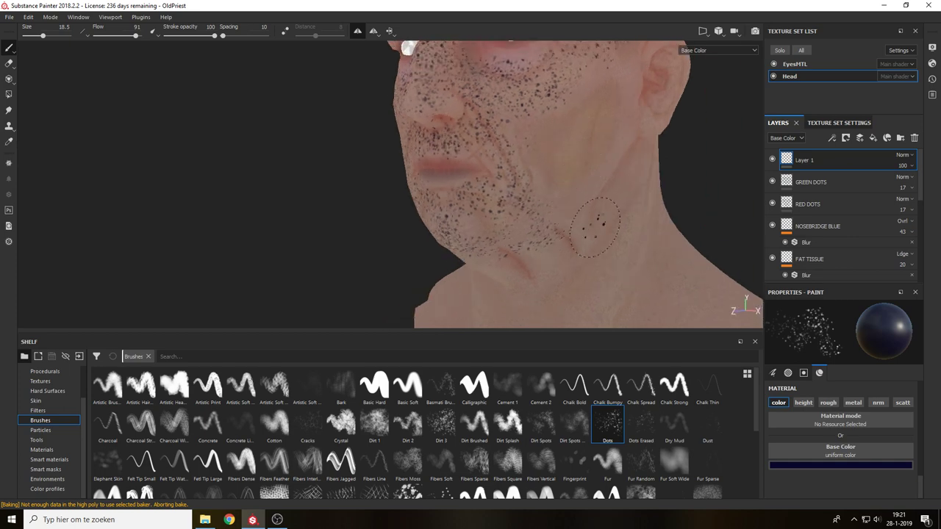
mouse_move(516, 118)
mouse_down()
mouse_move(581, 204)
mouse_move(615, 79)
mouse_up()
mouse_move(628, 176)
mouse_down()
mouse_move(489, 280)
mouse_move(565, 252)
mouse_move(491, 264)
mouse_move(603, 252)
mouse_move(585, 255)
mouse_move(592, 193)
mouse_move(507, 285)
mouse_move(588, 193)
mouse_up()
Paint dark blue dots over the temple, forehead and front of the scalp.
alt+drag(592, 121, 550, 235)
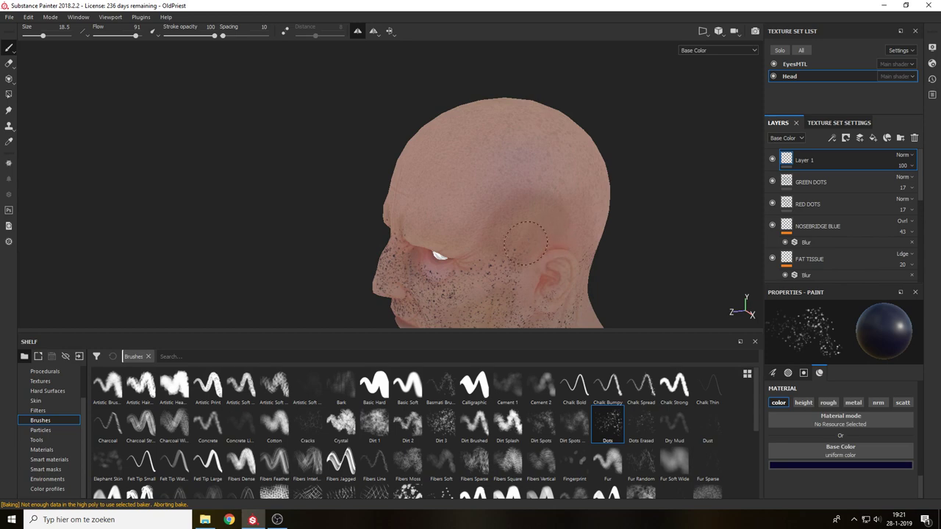
alt+drag(484, 209, 537, 203)
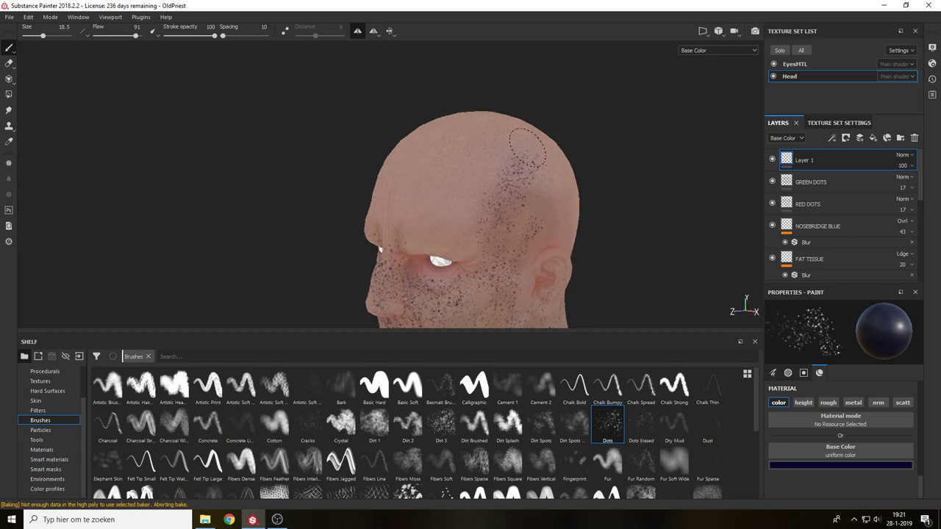
mouse_move(528, 147)
mouse_down()
mouse_move(466, 220)
mouse_move(450, 170)
mouse_move(406, 221)
mouse_move(440, 109)
mouse_move(410, 215)
mouse_move(510, 105)
mouse_move(436, 252)
mouse_move(472, 116)
mouse_up()
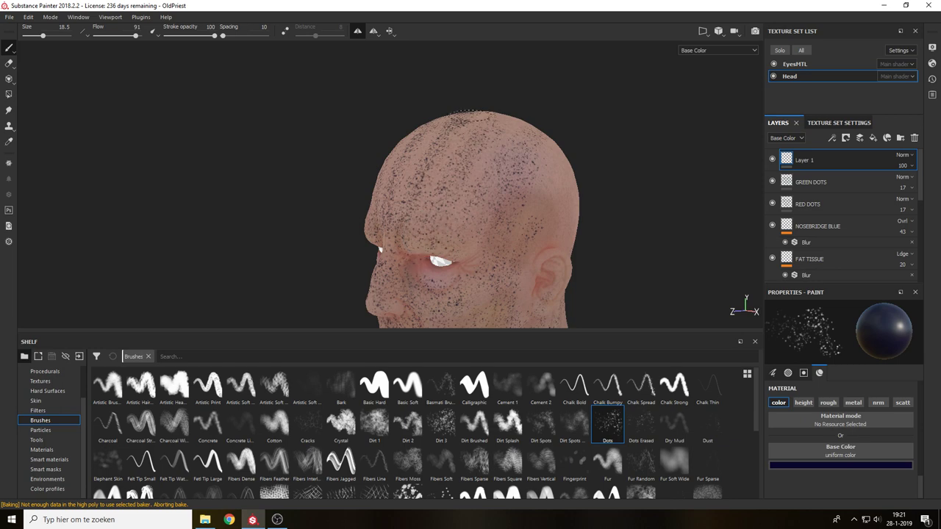
drag(426, 214, 494, 117)
alt+drag(486, 184, 569, 193)
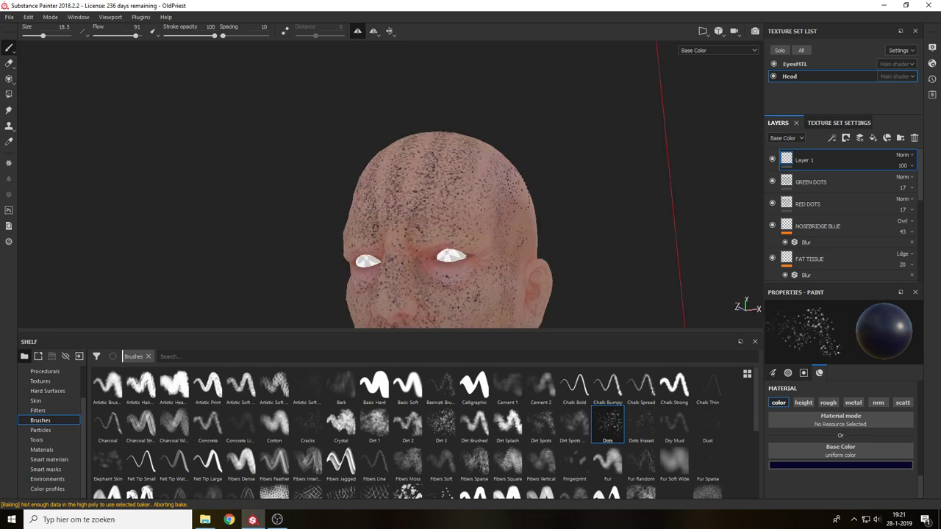
mouse_move(397, 182)
mouse_down()
mouse_move(410, 144)
mouse_move(386, 163)
mouse_up()
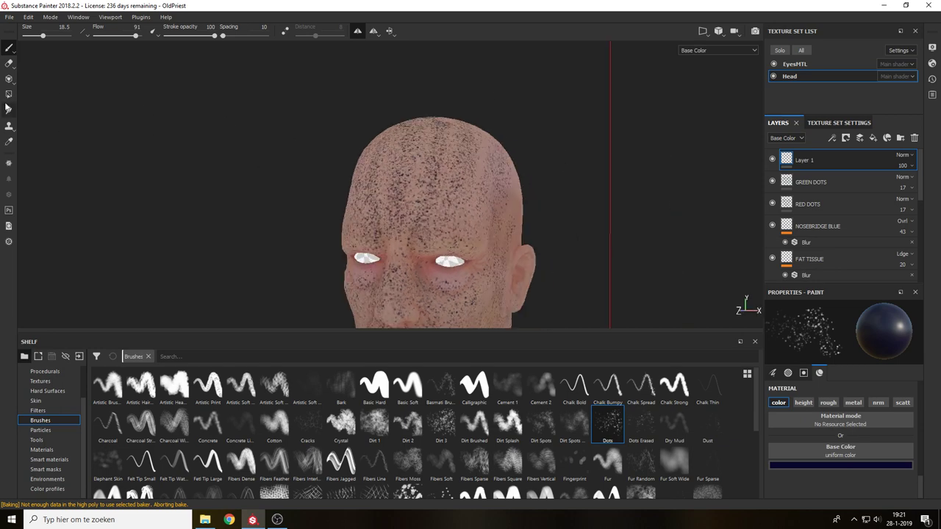
Erase the dark blue dots from the forehead and scalp with a size 33 eraser.
click(8, 63)
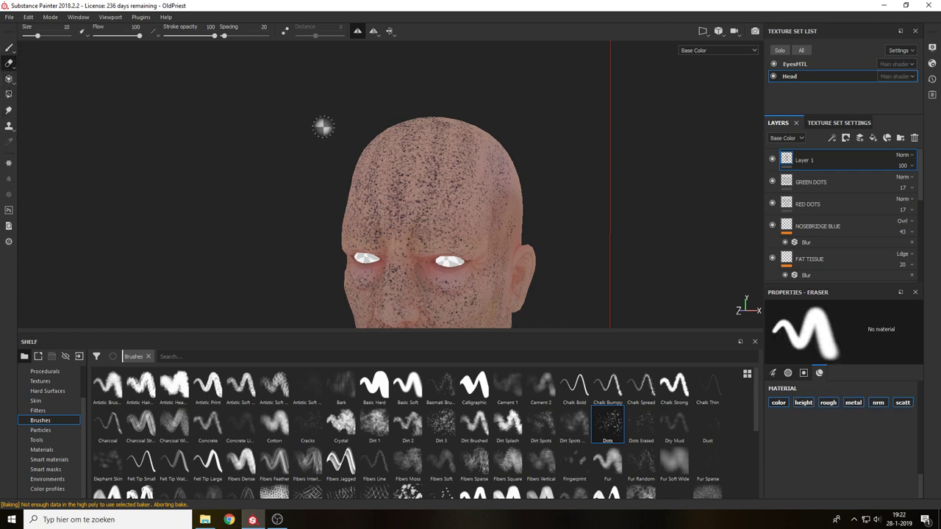
ctrl+right_drag(378, 182, 423, 180)
mouse_move(410, 177)
mouse_down()
mouse_move(414, 143)
mouse_move(471, 155)
mouse_move(488, 178)
mouse_move(384, 209)
mouse_up()
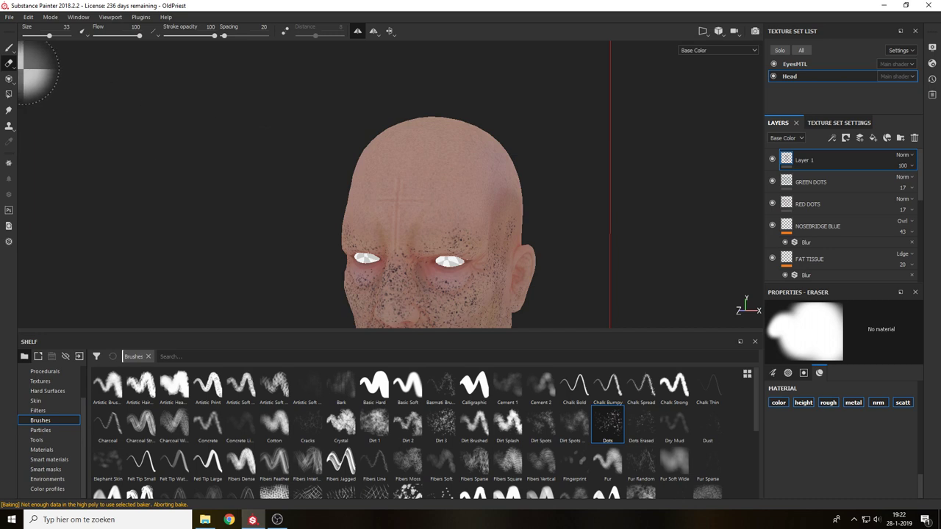
Return to the paint tool with its blue base color and load the Dots brush.
key(1)
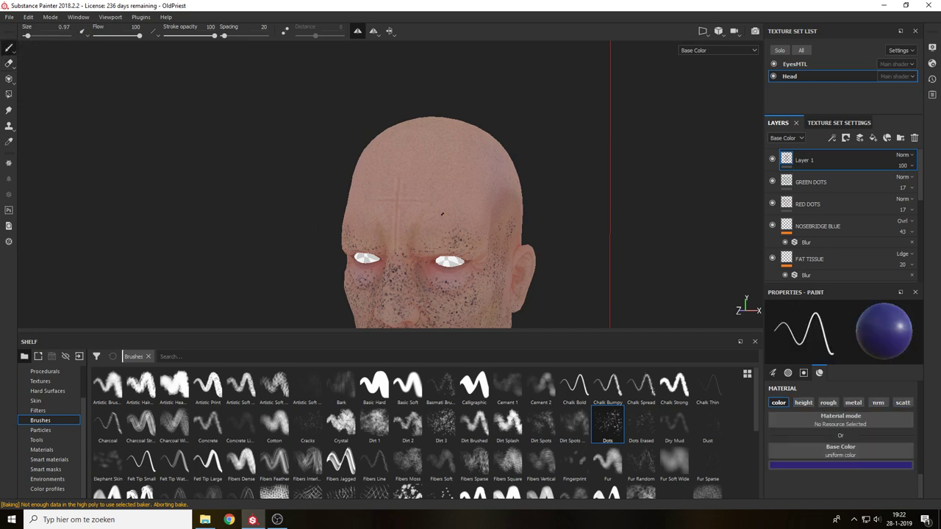
ctrl+right_drag(442, 214, 471, 214)
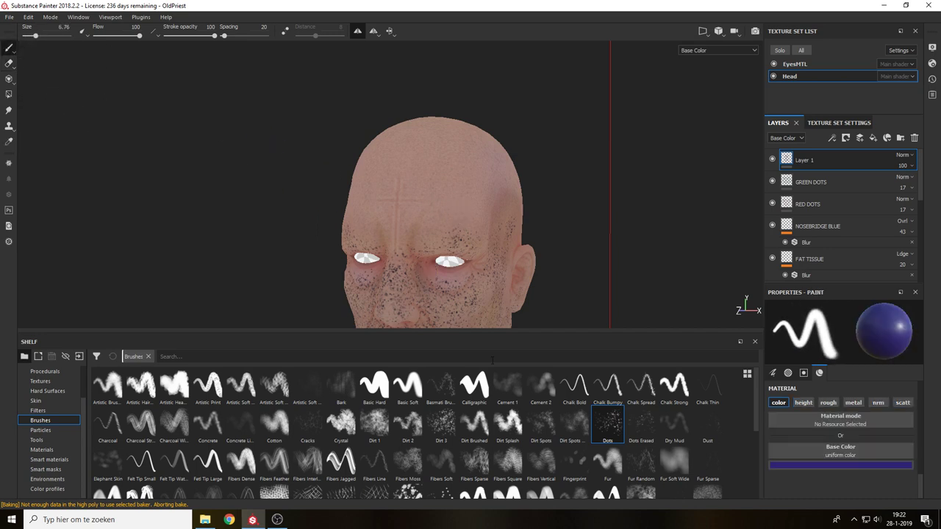
click(603, 424)
alt+drag(502, 239, 480, 244)
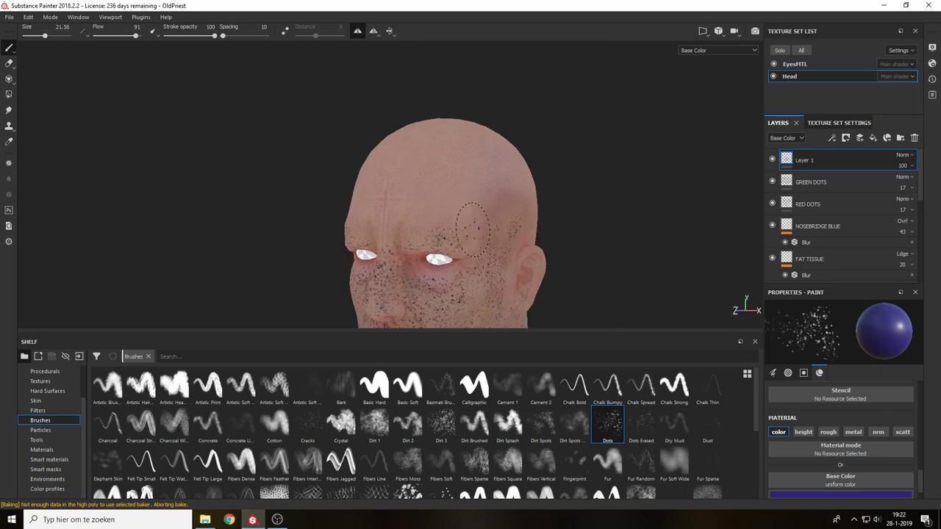
Try painting blue dots over the forehead and front of the scalp with brush size 21.56.
mouse_move(478, 161)
mouse_down()
mouse_move(460, 198)
mouse_move(437, 190)
mouse_move(405, 221)
mouse_move(458, 222)
mouse_up()
alt+drag(494, 263, 527, 220)
mouse_move(429, 189)
mouse_down()
mouse_move(397, 222)
mouse_move(422, 197)
mouse_up()
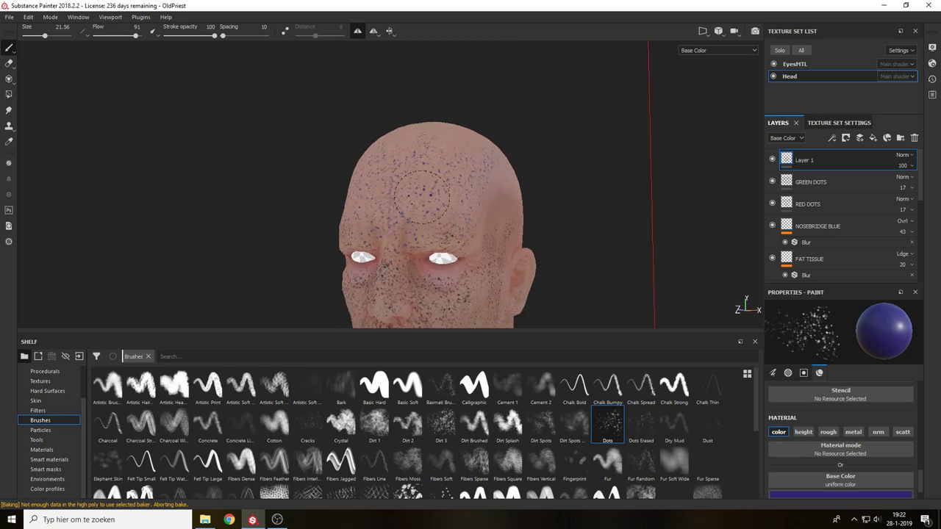
Replace the dotted layer with a new paint layer and paint blue dots over the face and forehead with brush size 18.87.
click(914, 139)
click(860, 140)
alt+middle_drag(626, 179, 664, 69)
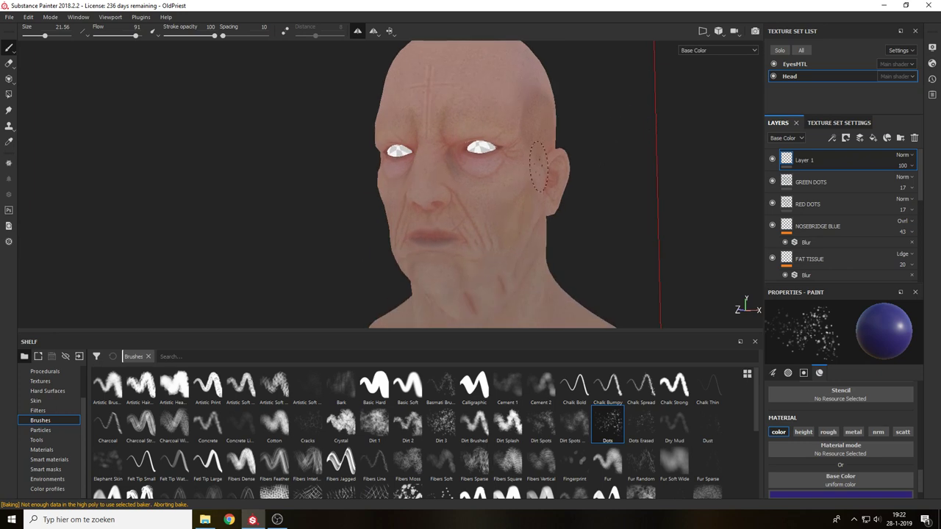
ctrl+right_drag(480, 196, 455, 183)
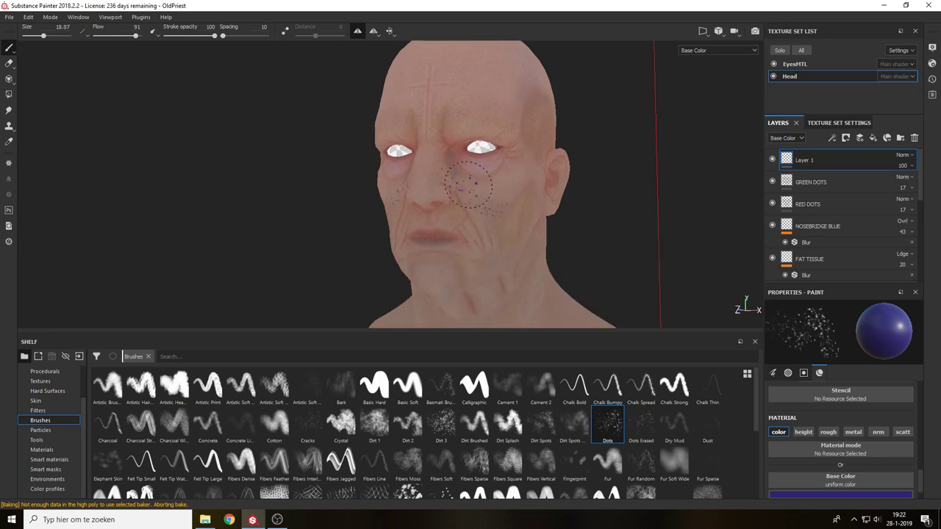
mouse_move(464, 265)
mouse_down()
mouse_move(493, 286)
mouse_move(481, 269)
mouse_up()
drag(430, 192, 466, 124)
mouse_move(491, 196)
mouse_down()
mouse_move(466, 108)
mouse_move(478, 65)
mouse_up()
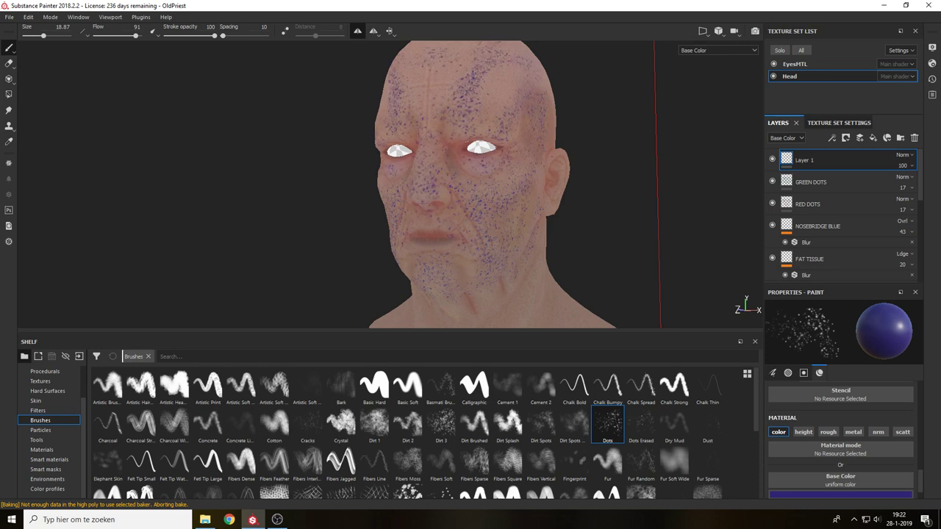
Paint blue dots over the front of the neck, the throat, the underside of the chin and the jaw.
alt+drag(594, 147, 476, 114)
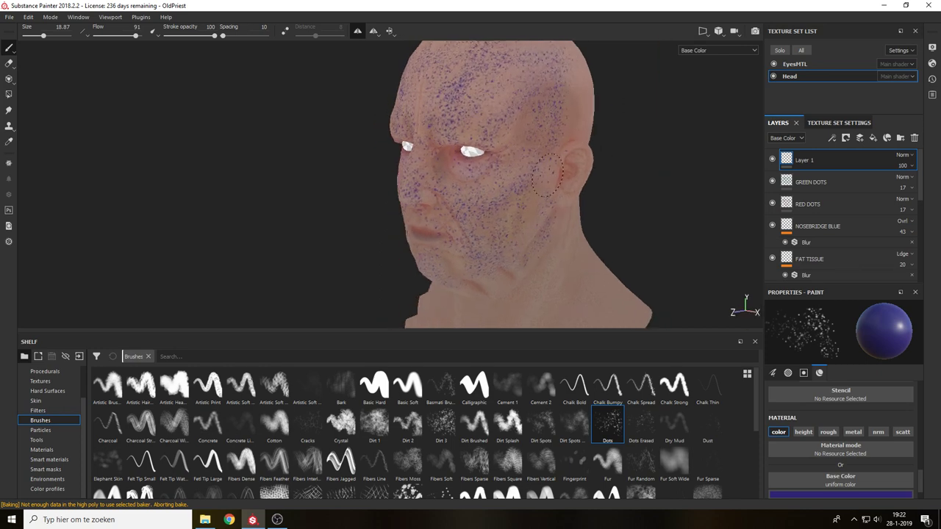
alt+middle_drag(548, 175, 562, 103)
mouse_move(581, 157)
mouse_down()
mouse_move(550, 216)
mouse_move(549, 267)
mouse_move(616, 223)
mouse_move(510, 262)
mouse_move(547, 209)
mouse_up()
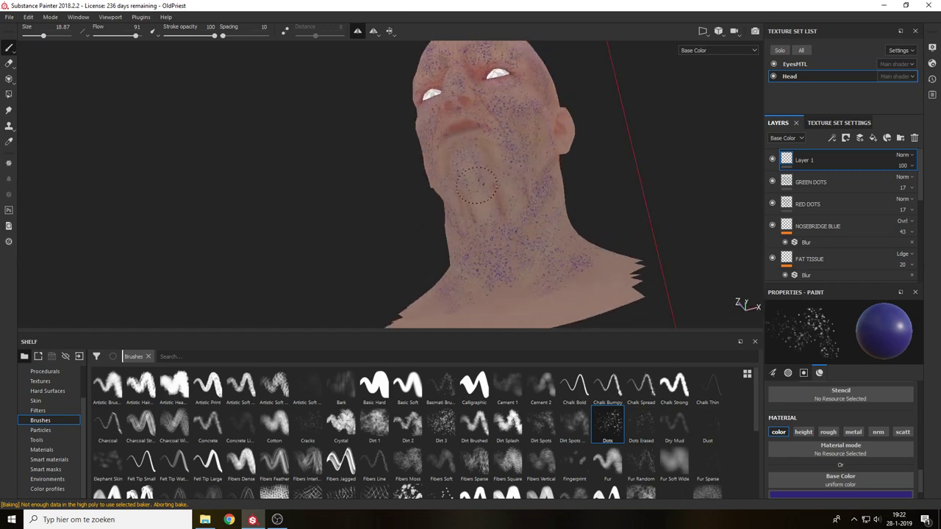
mouse_move(477, 207)
mouse_down()
mouse_move(500, 177)
mouse_move(469, 156)
mouse_move(451, 219)
mouse_up()
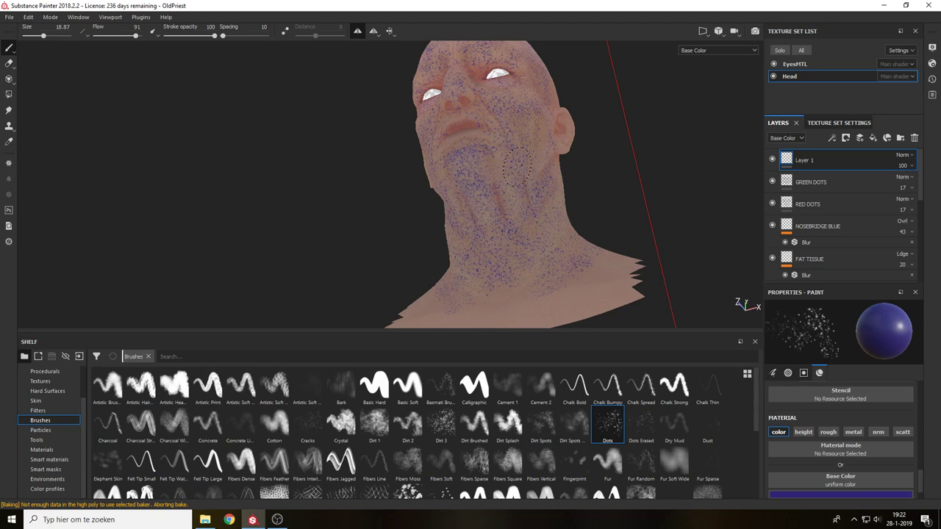
mouse_move(486, 114)
alt+mouse_down()
mouse_move(577, 163)
mouse_move(500, 280)
mouse_move(500, 178)
alt+mouse_up()
mouse_move(502, 141)
mouse_down()
mouse_move(437, 84)
mouse_move(421, 86)
mouse_up()
Paint blue dots over the side of the neck, behind the ear and towards the nape.
mouse_move(583, 164)
alt+mouse_down()
mouse_move(549, 176)
mouse_move(537, 225)
alt+mouse_up()
alt+middle_drag(539, 228, 544, 160)
alt+drag(483, 206, 511, 112)
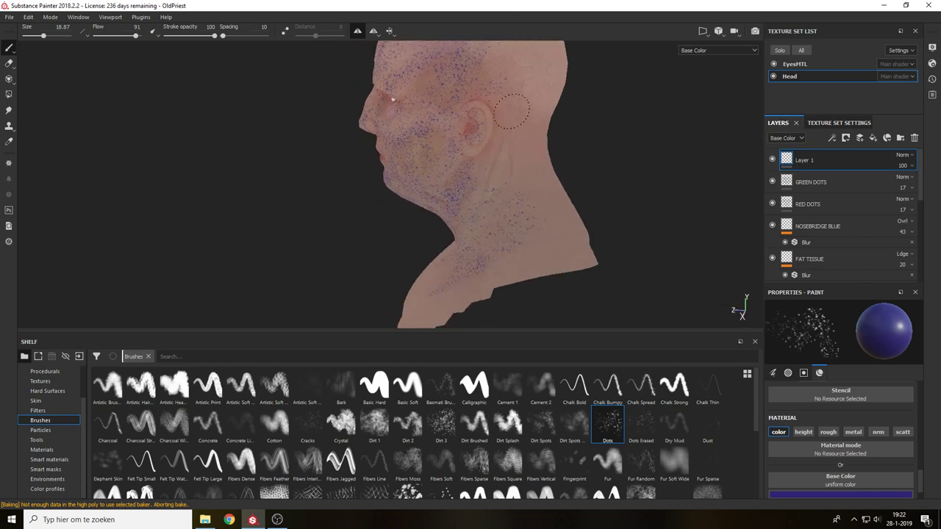
mouse_move(546, 66)
alt+mouse_down()
mouse_move(524, 181)
mouse_move(532, 227)
alt+mouse_up()
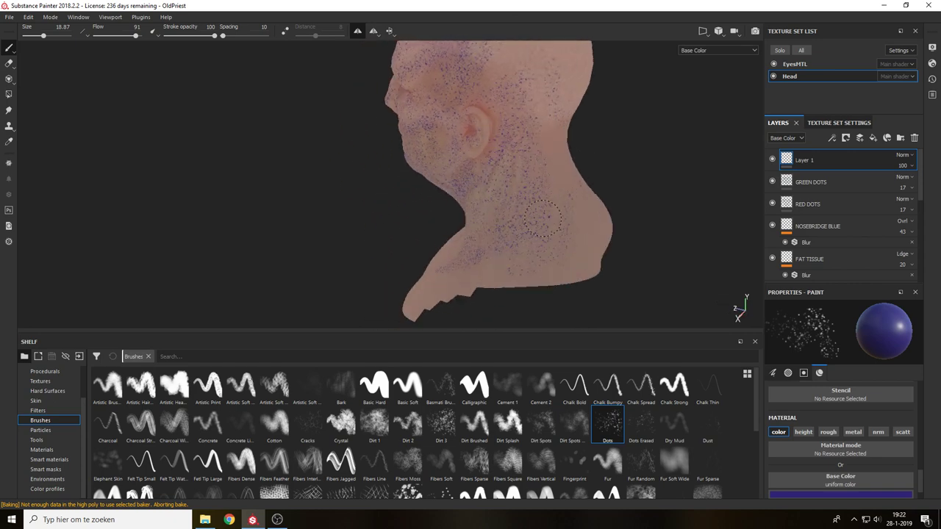
mouse_move(558, 184)
alt+mouse_down()
mouse_move(532, 151)
mouse_move(571, 233)
mouse_move(582, 209)
mouse_move(565, 174)
alt+mouse_up()
Cover the side and back of the scalp with blue dots.
alt+middle_drag(540, 99, 538, 192)
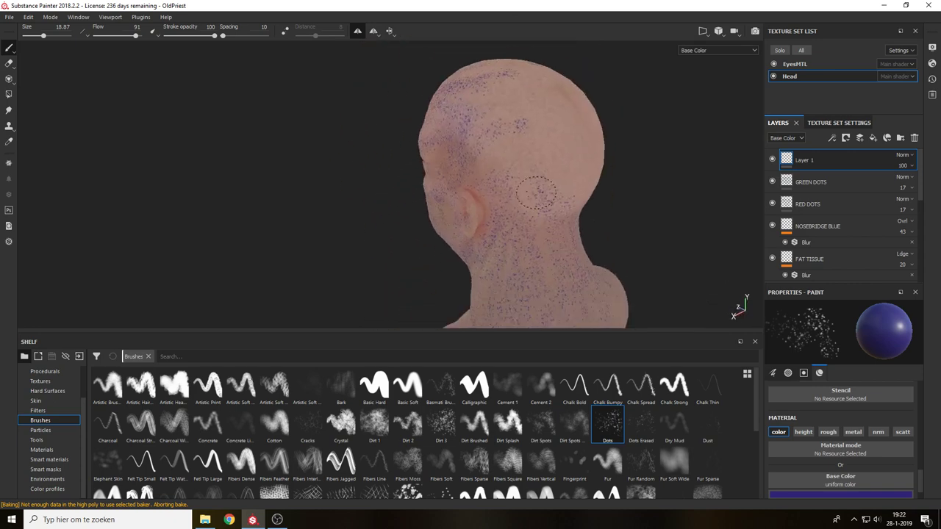
mouse_move(488, 94)
mouse_down()
mouse_move(497, 174)
mouse_move(539, 213)
mouse_move(549, 110)
mouse_move(576, 167)
mouse_move(558, 107)
mouse_move(494, 189)
mouse_up()
drag(507, 118, 482, 96)
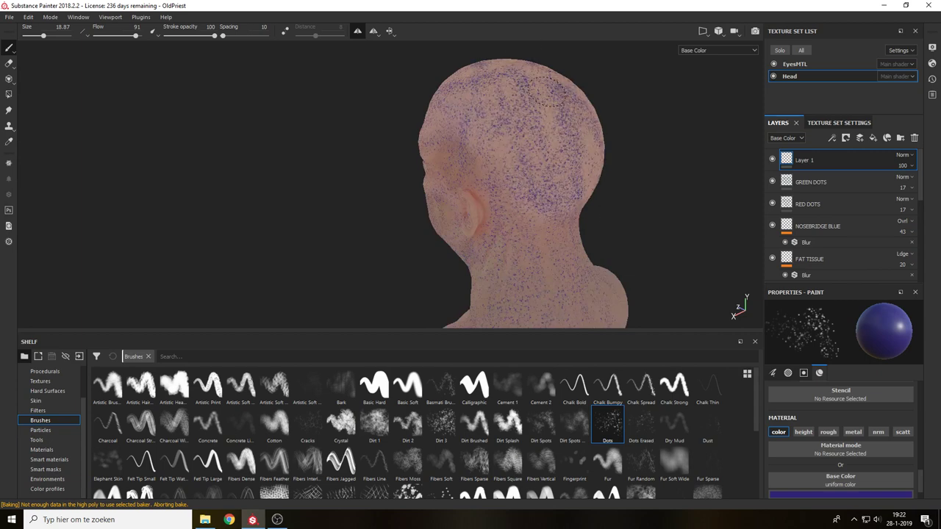
Switch to the Material view and set the blue dot layer to Multiply blending with opacity 25.
alt+drag(547, 92, 525, 87)
alt+drag(411, 73, 531, 147)
alt+middle_drag(538, 224, 613, 277)
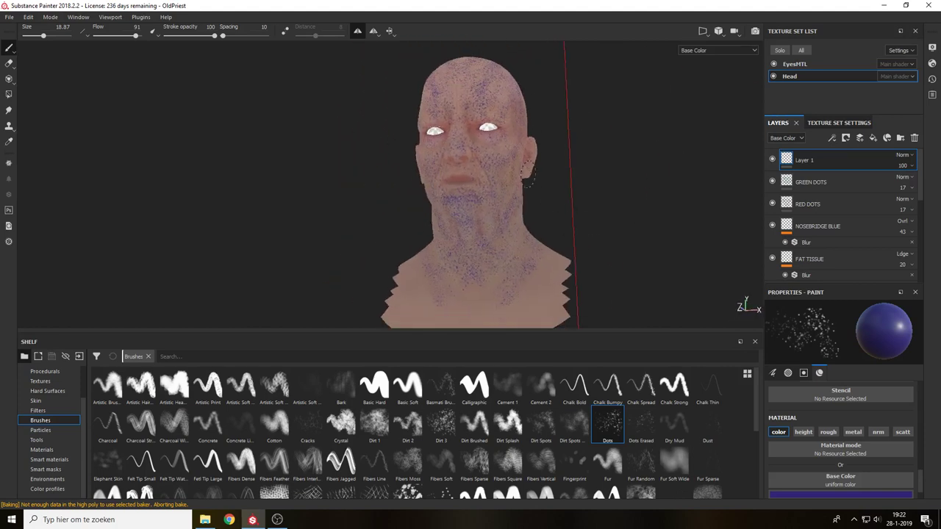
key(m)
alt+drag(532, 164, 541, 170)
alt+right_drag(542, 169, 585, 230)
alt+middle_drag(584, 229, 484, 238)
alt+right_drag(484, 237, 586, 287)
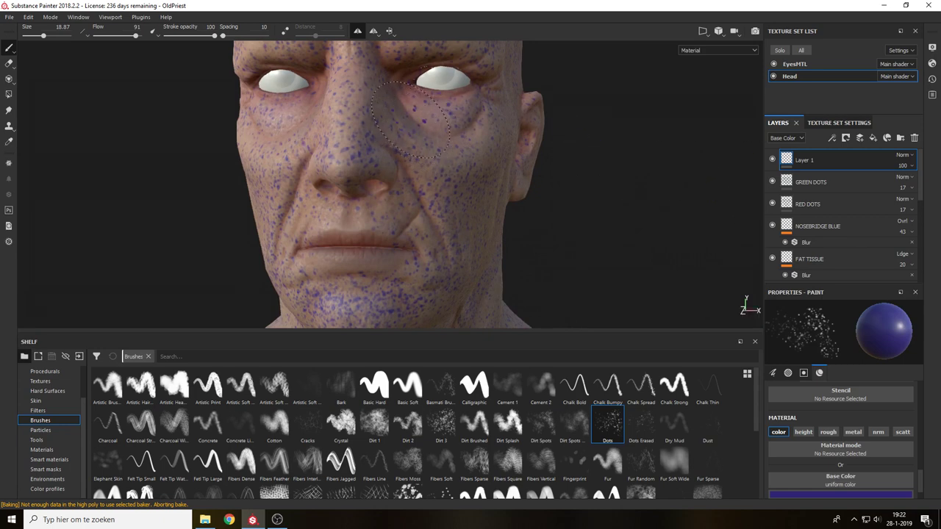
click(906, 155)
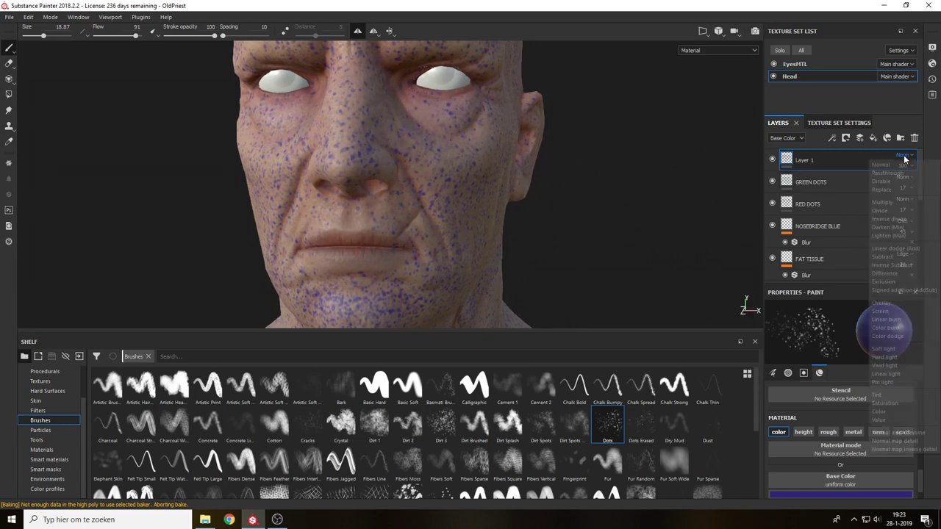
click(902, 199)
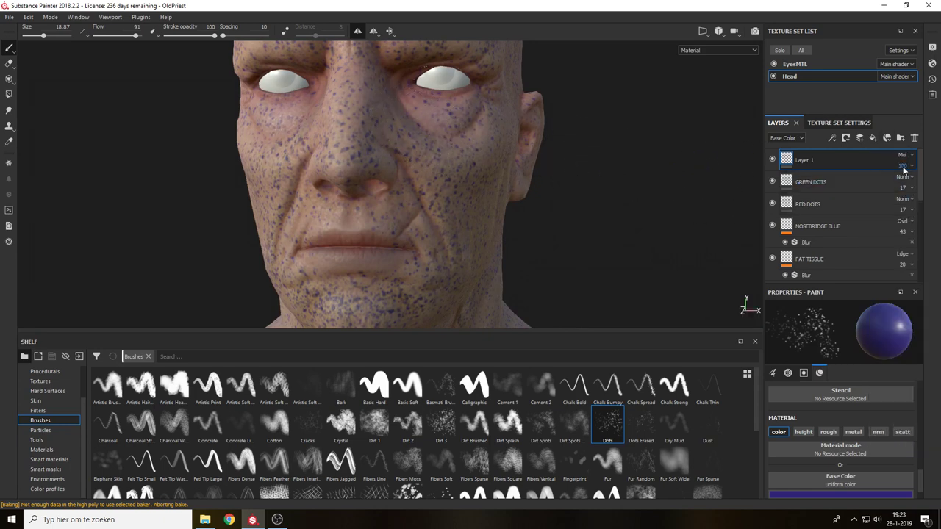
click(904, 167)
mouse_move(916, 183)
mouse_down()
mouse_move(895, 187)
mouse_move(904, 189)
mouse_up()
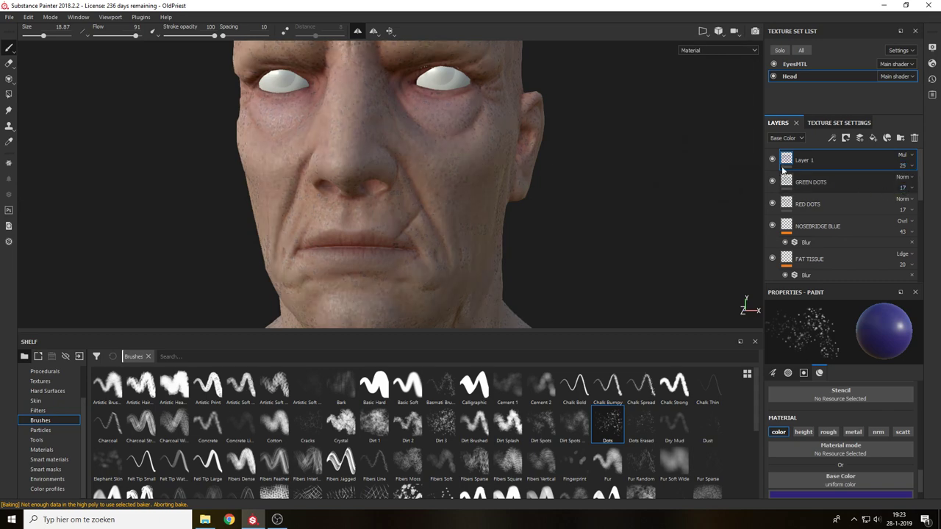
Examine the blue dot layer's effect on the face in the Base Color and Material views, toggling its visibility to compare.
key(c)
alt+drag(684, 173, 647, 169)
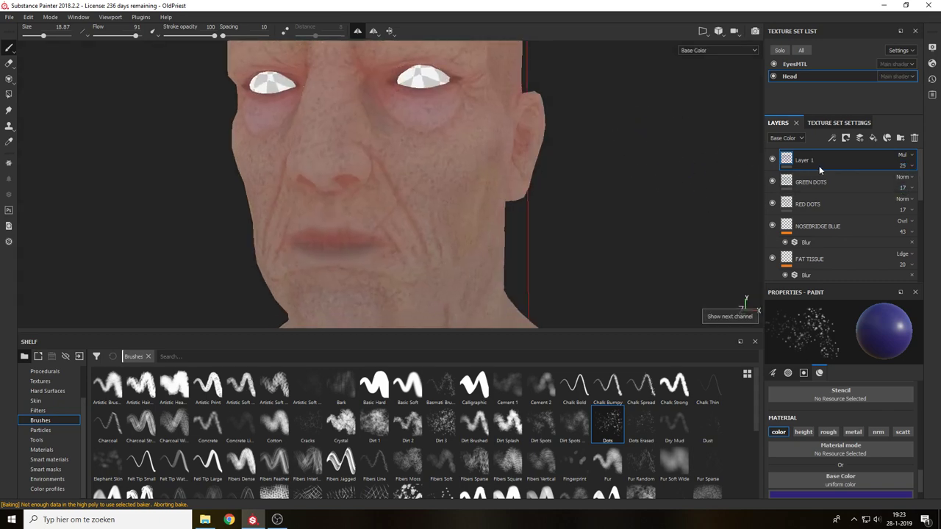
click(771, 159)
key(m)
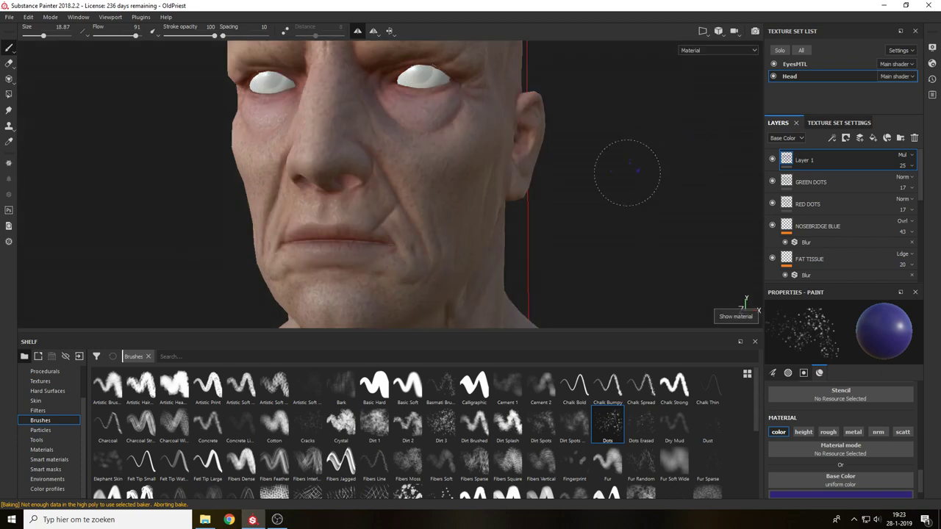
alt+drag(626, 172, 660, 188)
key(f)
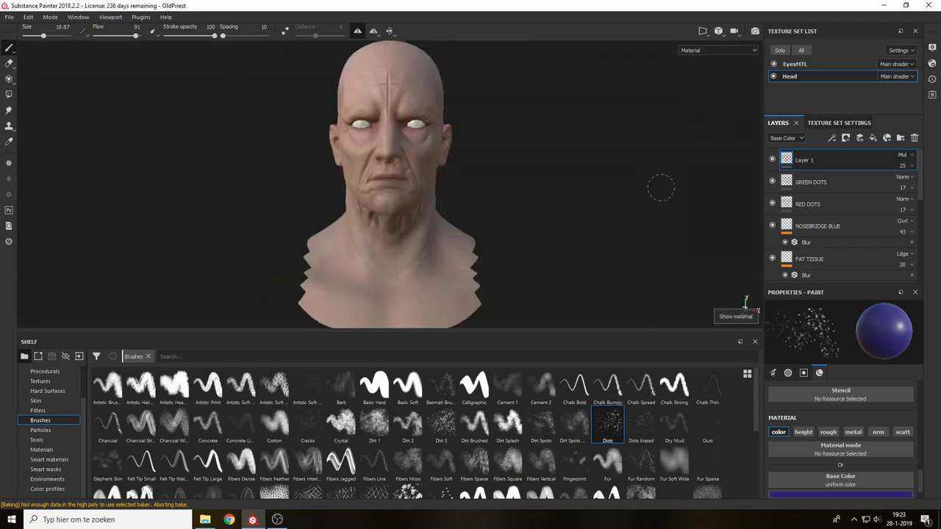
alt+middle_drag(524, 162, 616, 181)
alt+right_drag(553, 221, 579, 235)
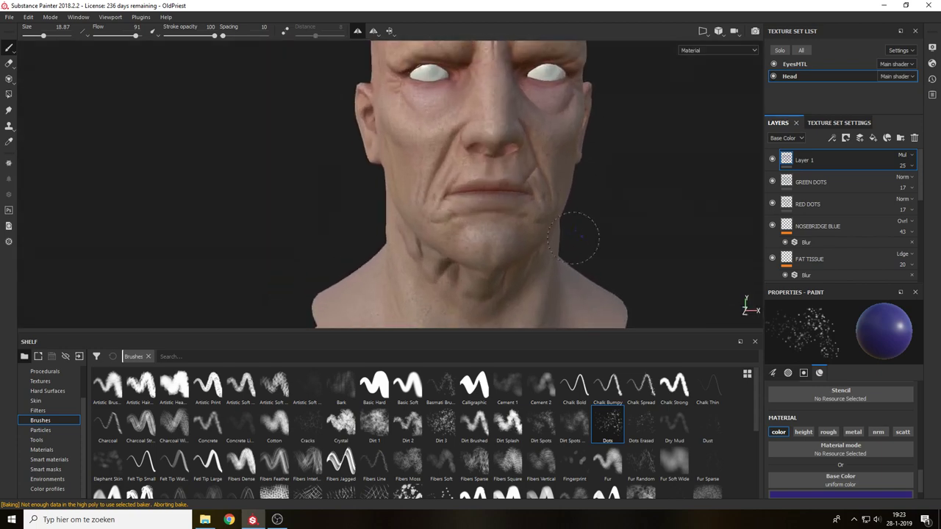
alt+middle_drag(587, 134, 594, 182)
Lower the blue dot layer's opacity to 20 and compare the skin with the layer hidden and shown.
click(911, 166)
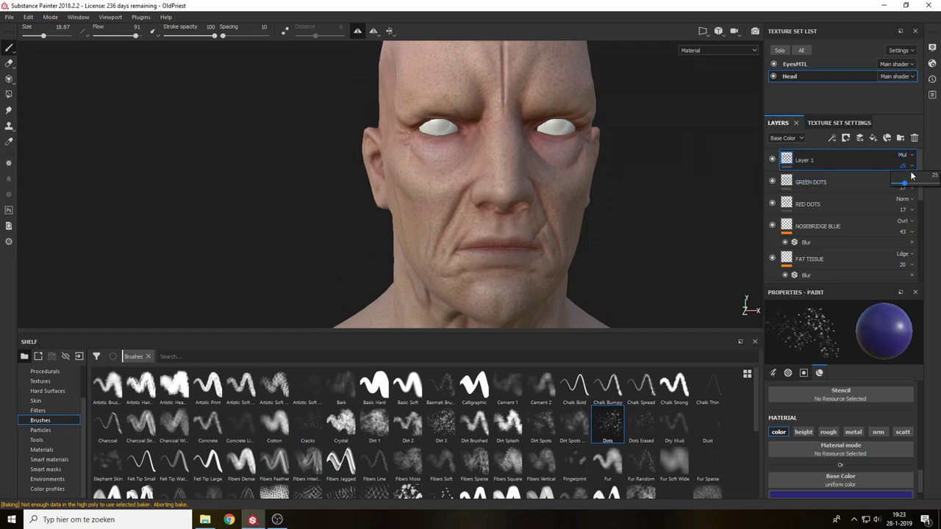
text(20)
key(Return)
click(766, 167)
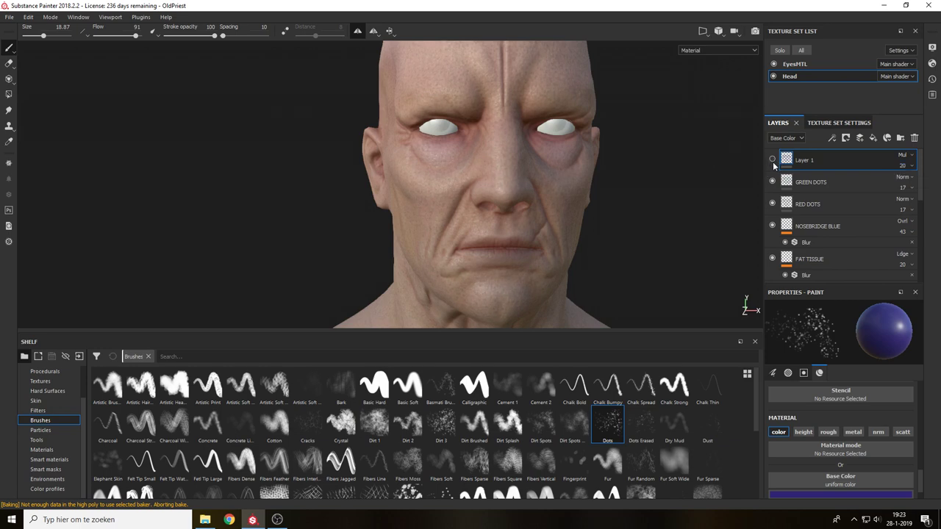
key(c)
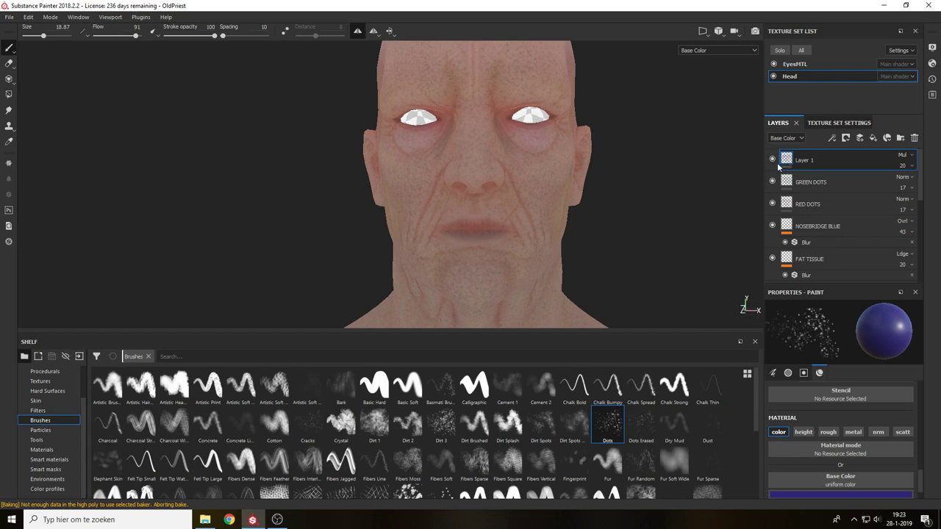
Rename the blue dot layer as BLUE DOTS.
double_click(808, 161)
text(BLUE)
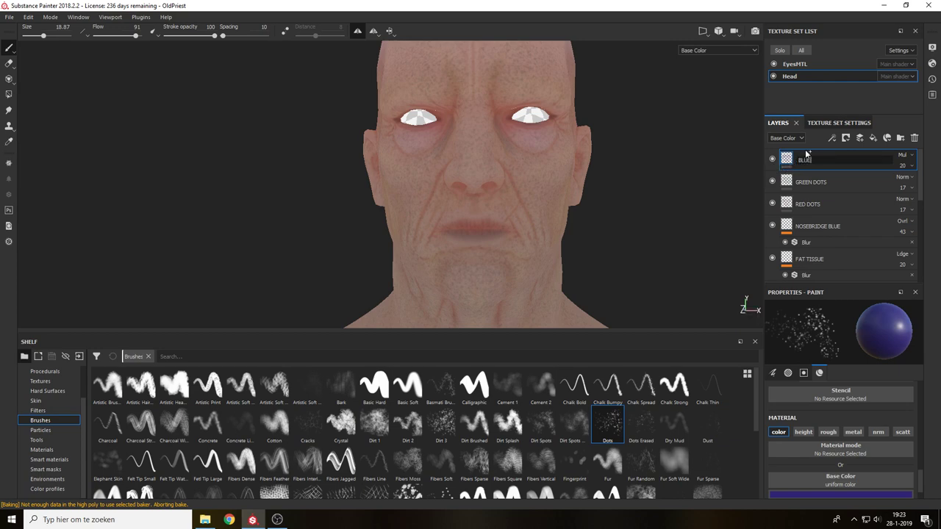
text( DOTS)
key(Return)
In the Material view, add a paint layer above BLUE DOTS and set the base color to very dark blue (RGB 0.003, 0.002, 0.024).
key(m)
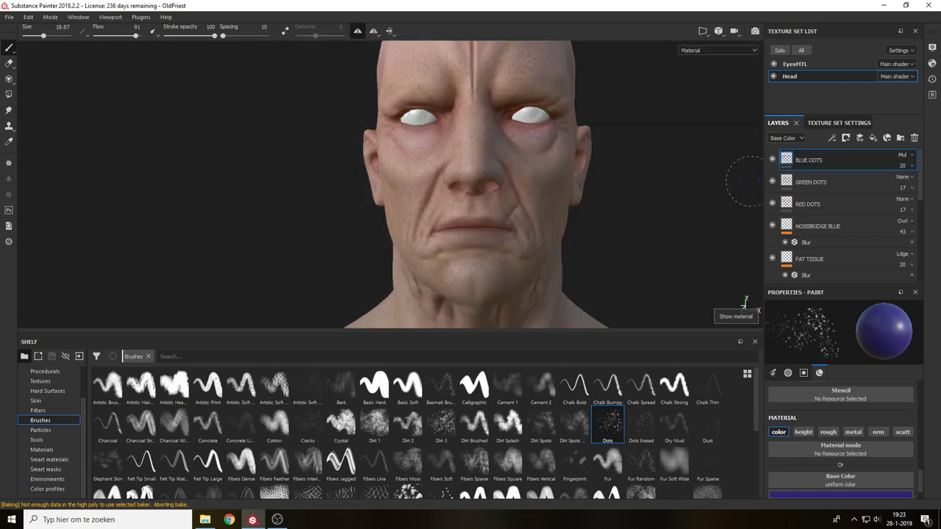
alt+drag(604, 188, 634, 176)
mouse_move(640, 187)
shift+right_down()
mouse_move(681, 187)
mouse_move(641, 198)
shift+right_up()
alt+drag(660, 215, 642, 244)
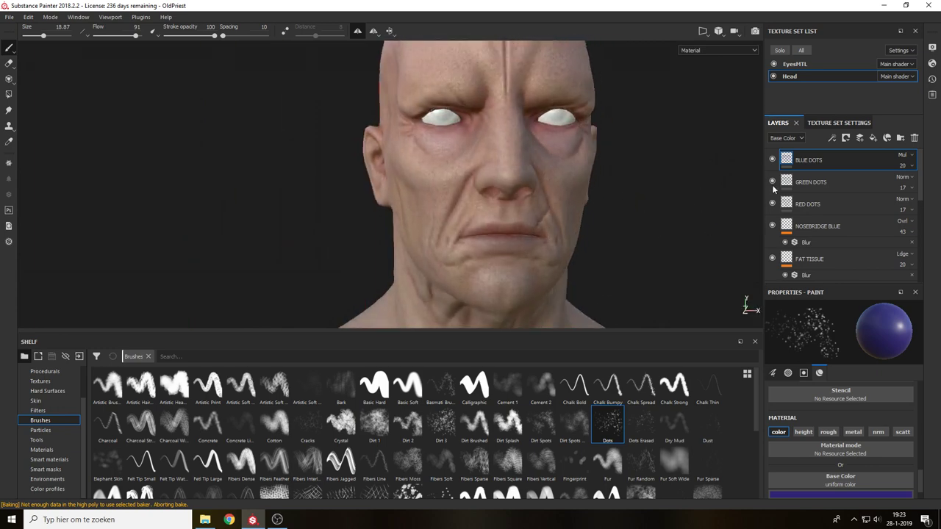
click(858, 140)
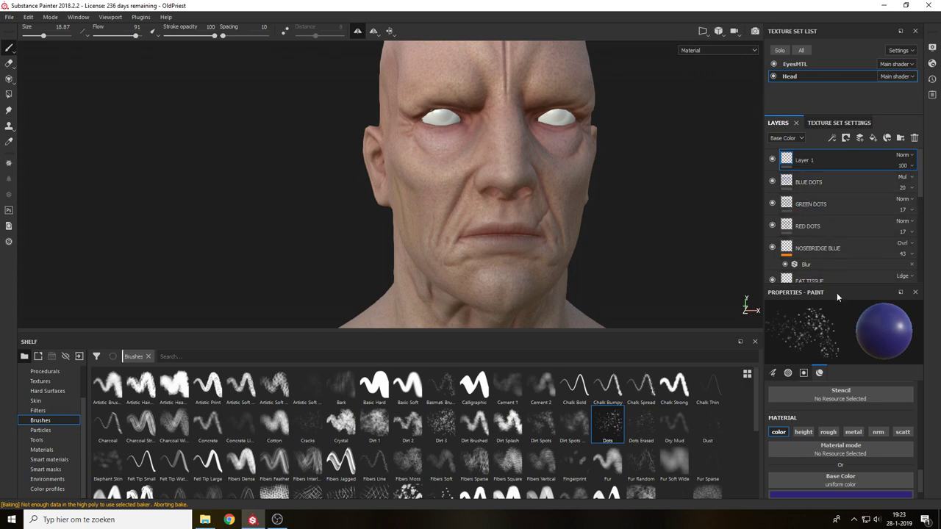
click(827, 496)
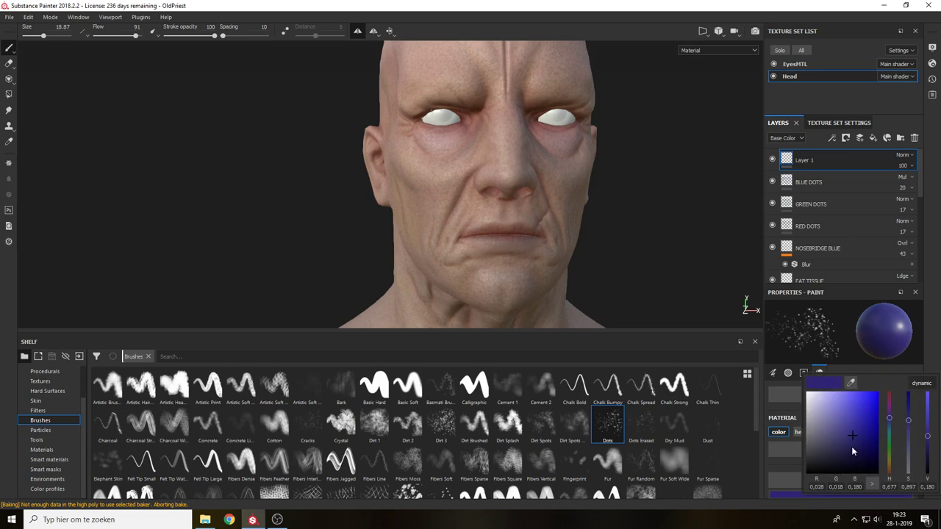
drag(851, 448, 854, 460)
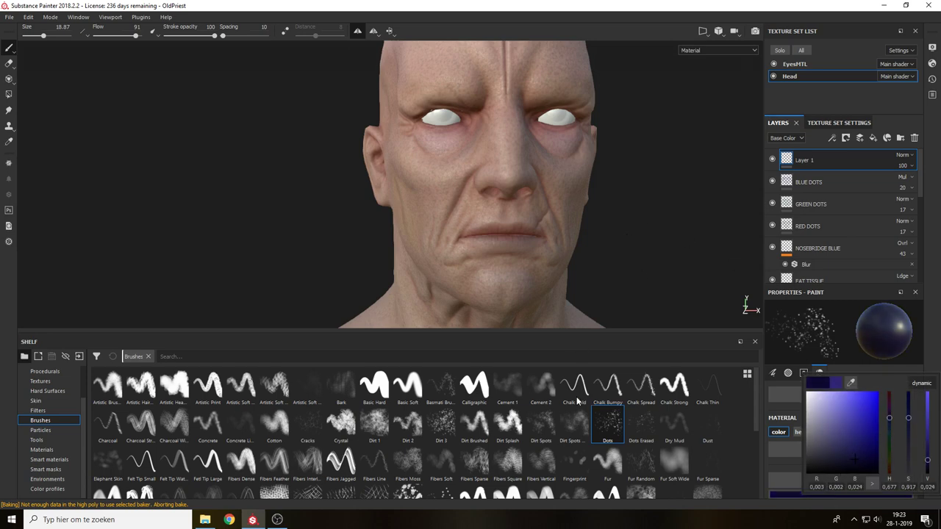
Choose the Basic Soft brush, turn symmetry off and reduce the brush size to 1.69.
click(407, 386)
alt+drag(598, 200, 551, 217)
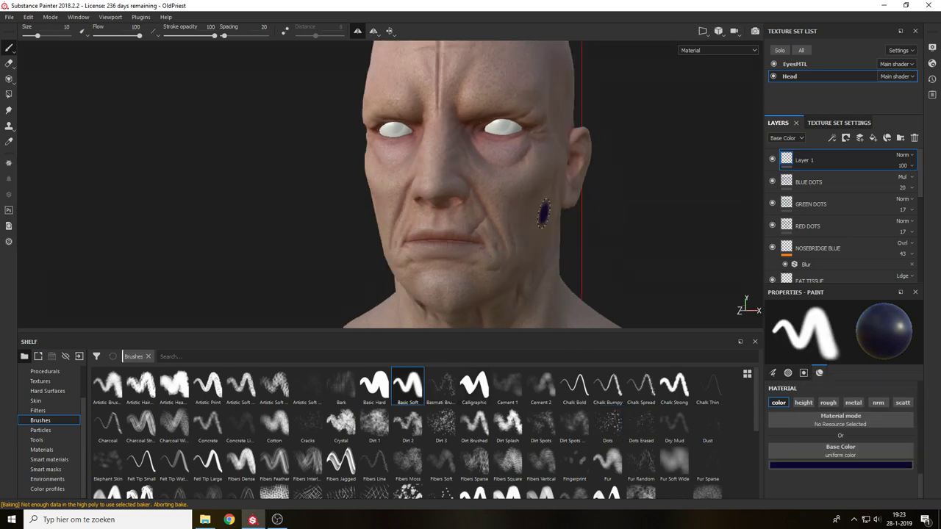
ctrl+right_drag(537, 223, 516, 222)
alt+drag(516, 222, 500, 217)
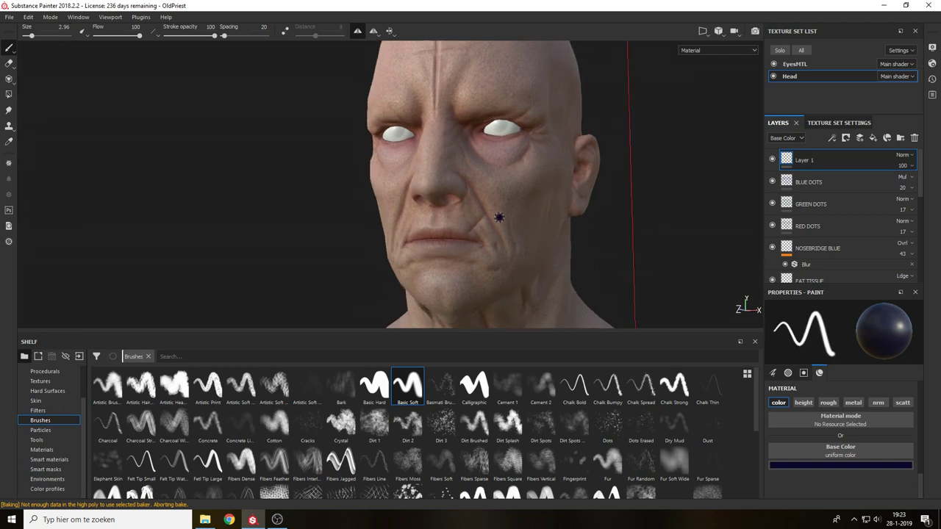
click(518, 185)
key(ctrl+z)
click(358, 33)
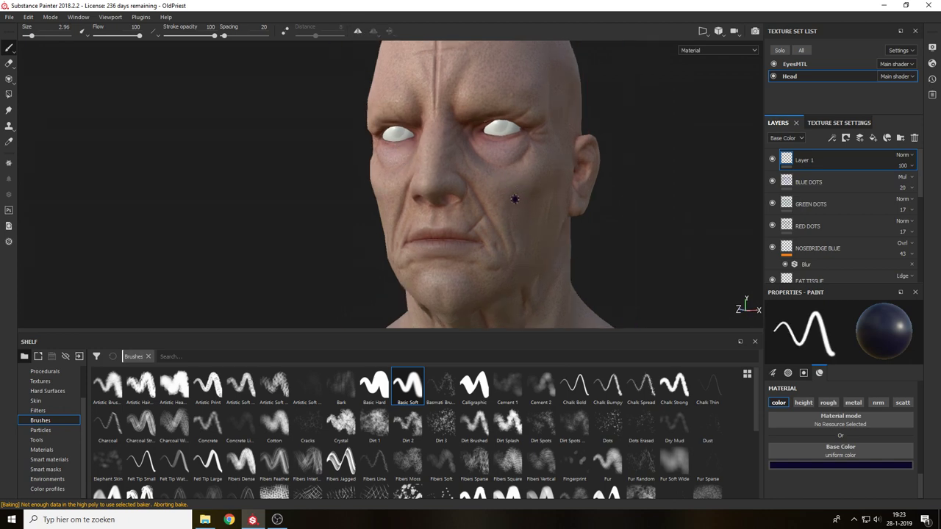
ctrl+right_drag(515, 199, 509, 216)
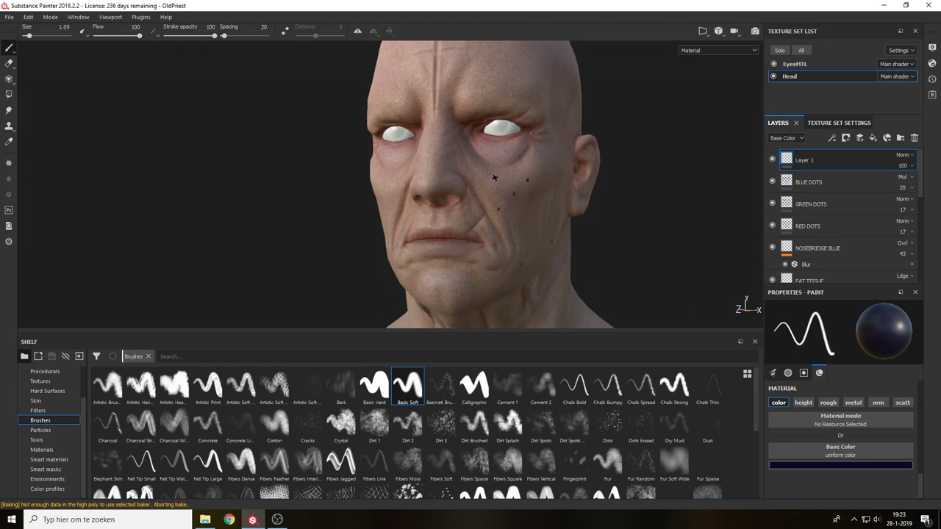
Paint scattered small dark blue dots over both cheeks, the nose and around the mouth and chin on Layer 1.
click(419, 188)
alt+drag(451, 218, 479, 218)
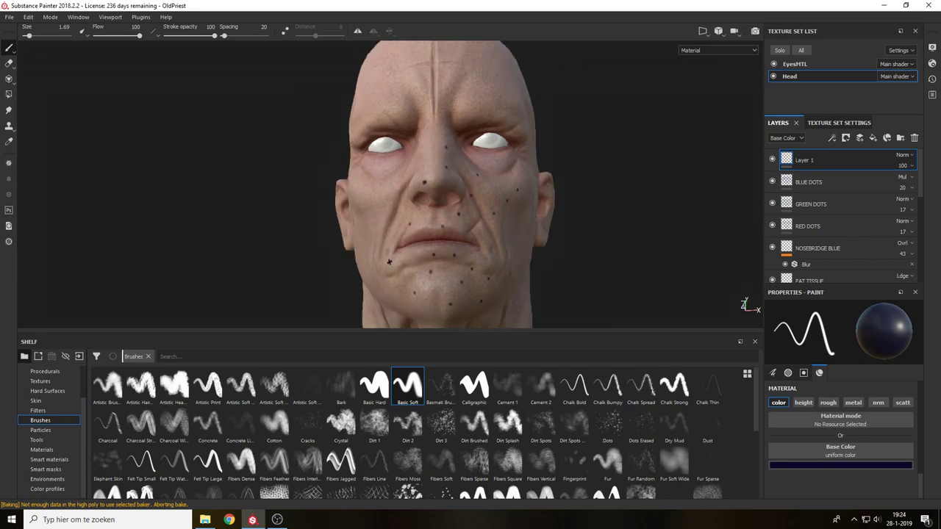
alt+drag(390, 261, 417, 274)
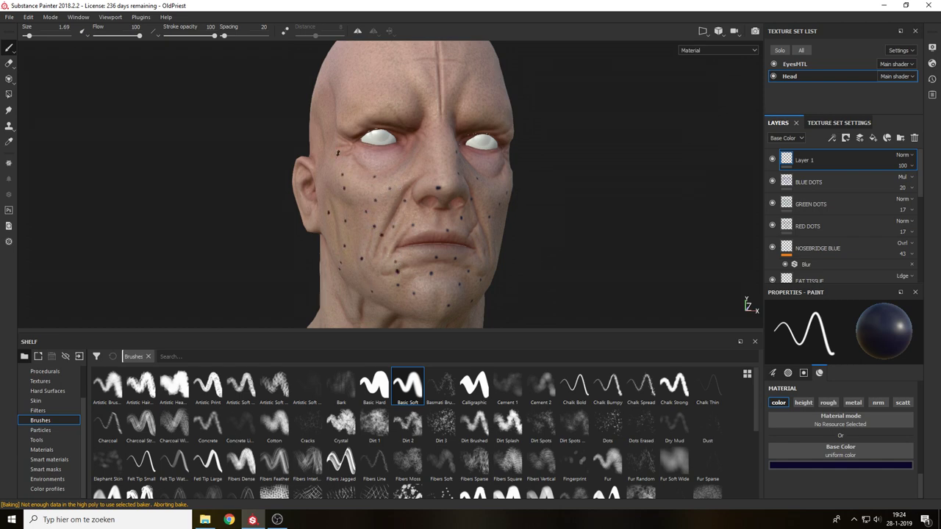
Continue the irregular dark dots across the forehead, brows and both temples.
click(409, 97)
click(372, 103)
click(353, 107)
alt+drag(459, 105, 408, 111)
click(455, 73)
click(462, 100)
click(498, 120)
alt+middle_drag(462, 133, 424, 214)
click(422, 100)
alt+drag(500, 171, 463, 215)
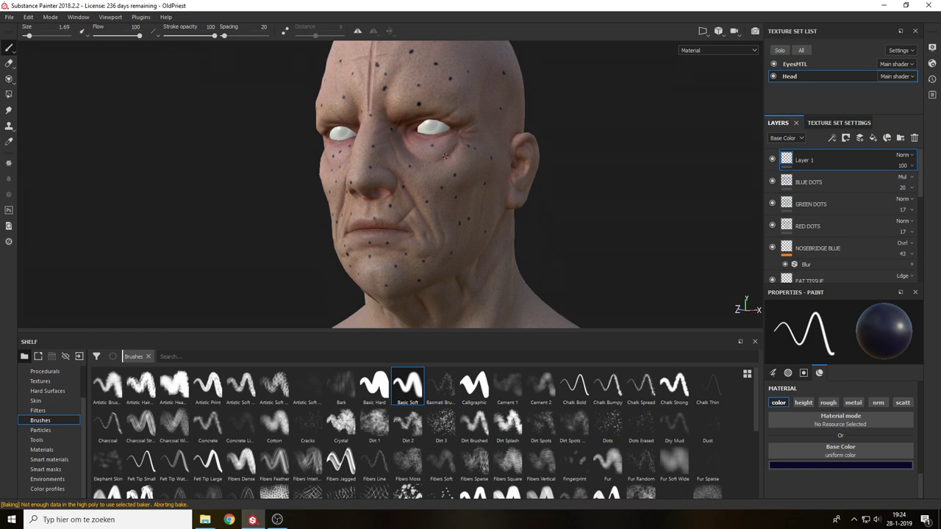
Add scattered dark dots to the jawline and the upper neck.
alt+middle_drag(477, 249, 490, 173)
alt+drag(507, 170, 489, 171)
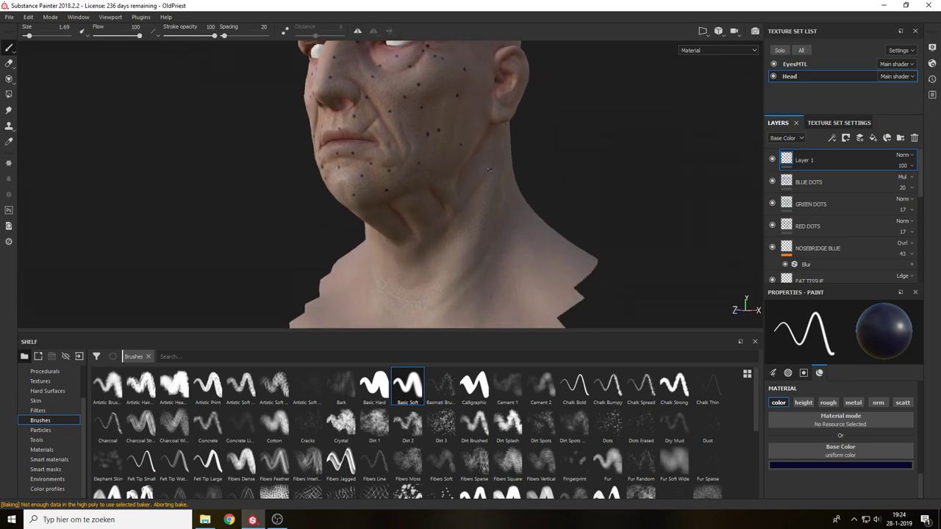
alt+drag(434, 153, 548, 226)
click(398, 253)
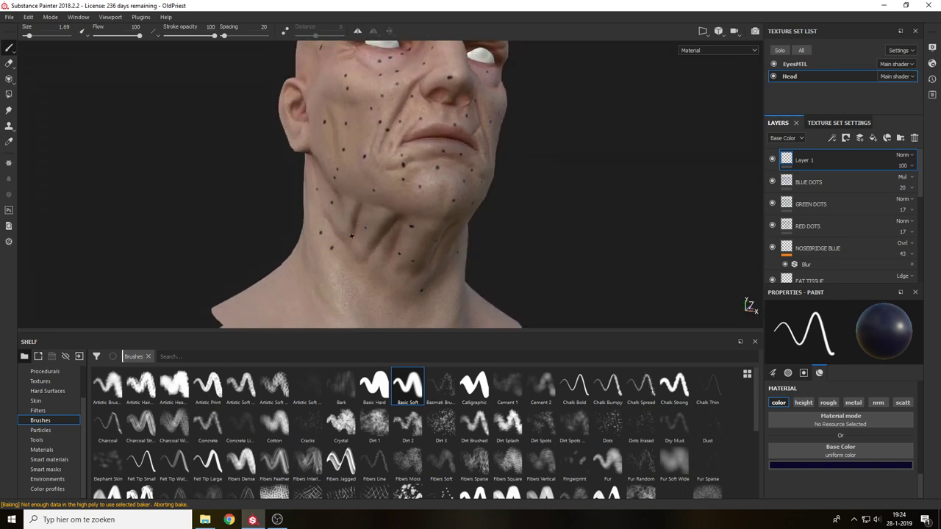
alt+drag(431, 160, 487, 181)
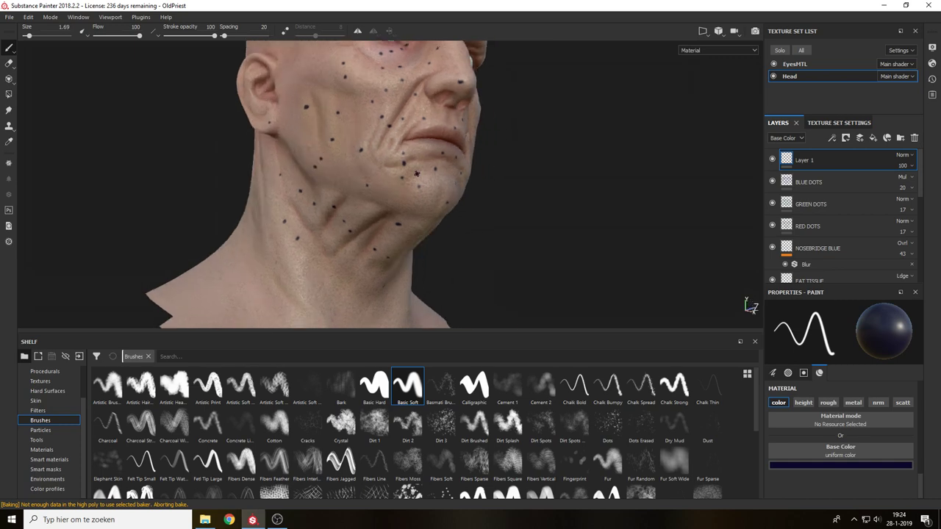
Add a few dark dots to the side of the head and the scalp above the ear.
alt+middle_drag(487, 181, 535, 246)
alt+drag(391, 119, 363, 97)
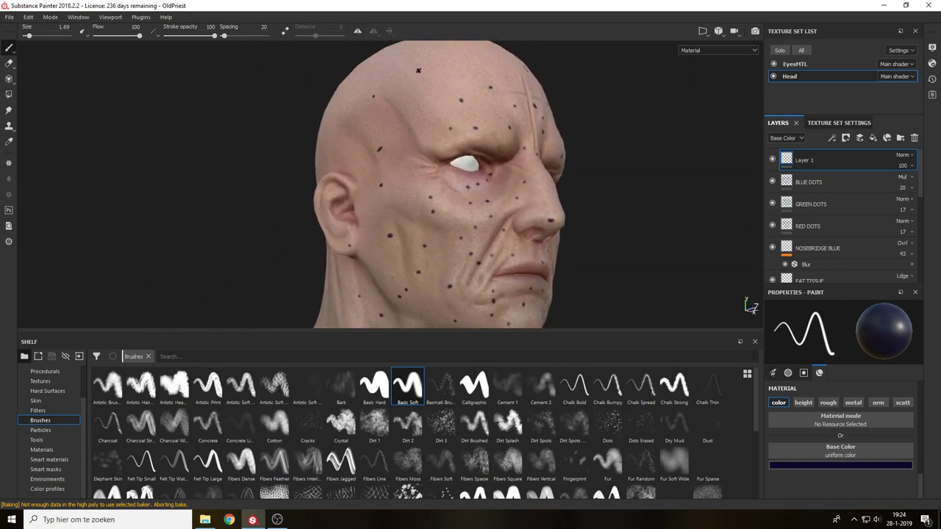
alt+drag(447, 100, 447, 83)
alt+drag(588, 139, 451, 151)
alt+middle_drag(631, 194, 689, 138)
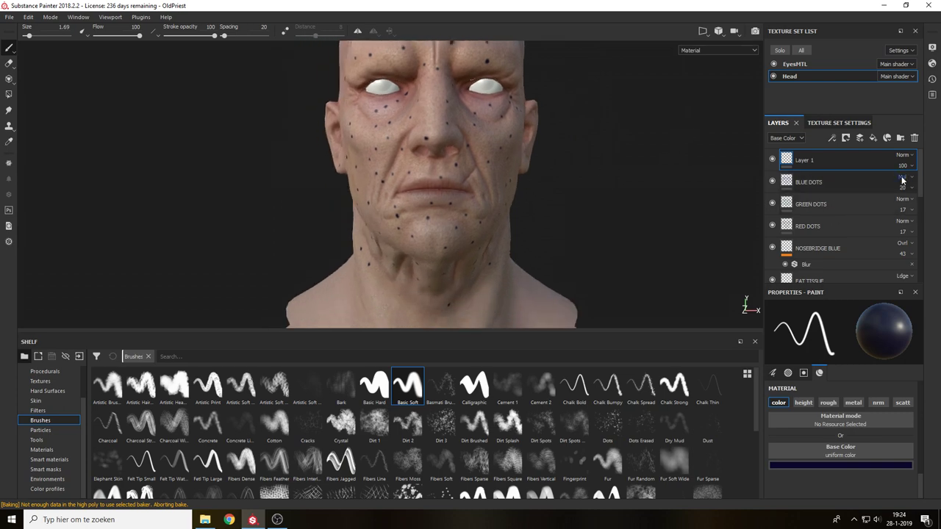
Set Layer 1's blending mode to Multiply and add a Blur filter that affects only the color channel.
click(905, 155)
click(833, 139)
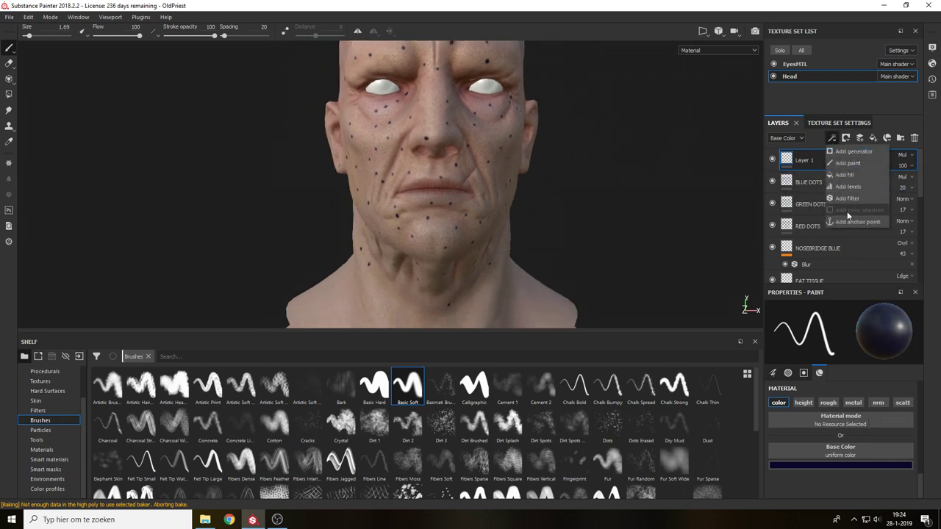
click(844, 198)
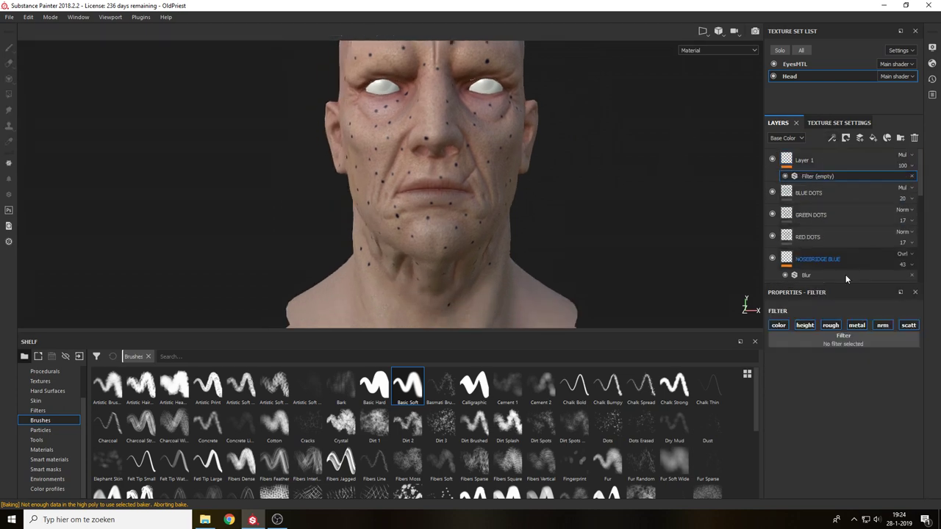
click(826, 342)
click(857, 359)
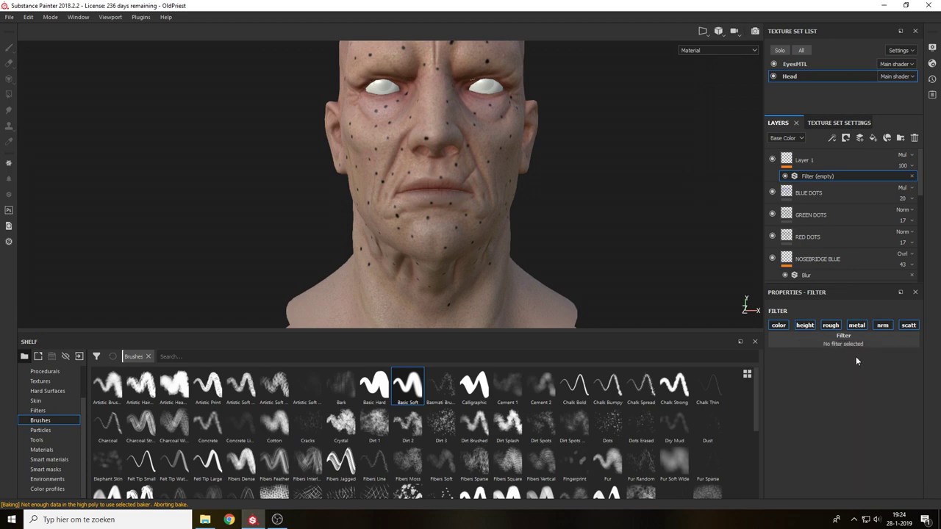
click(813, 326)
click(877, 325)
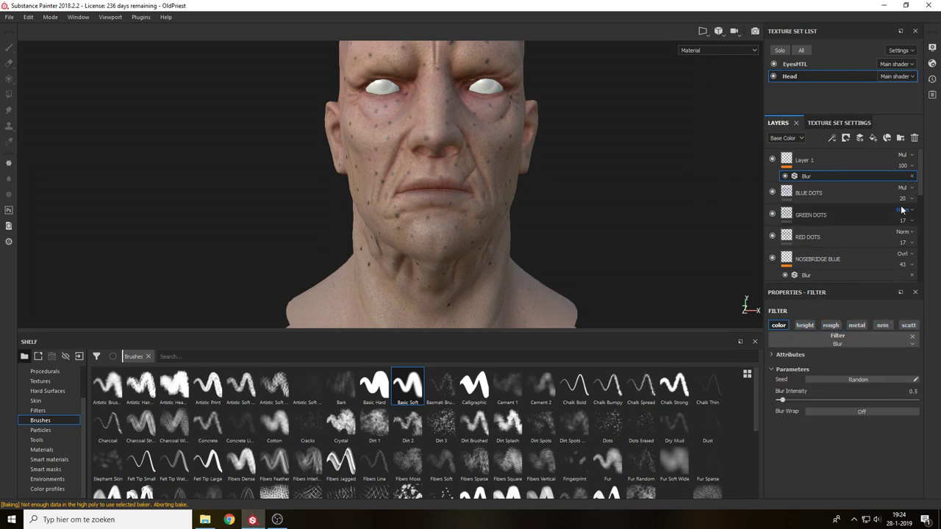
Lower Layer 1's opacity to 33 and check the spots in the Base Color view.
click(909, 166)
drag(915, 185, 907, 187)
alt+drag(724, 199, 706, 200)
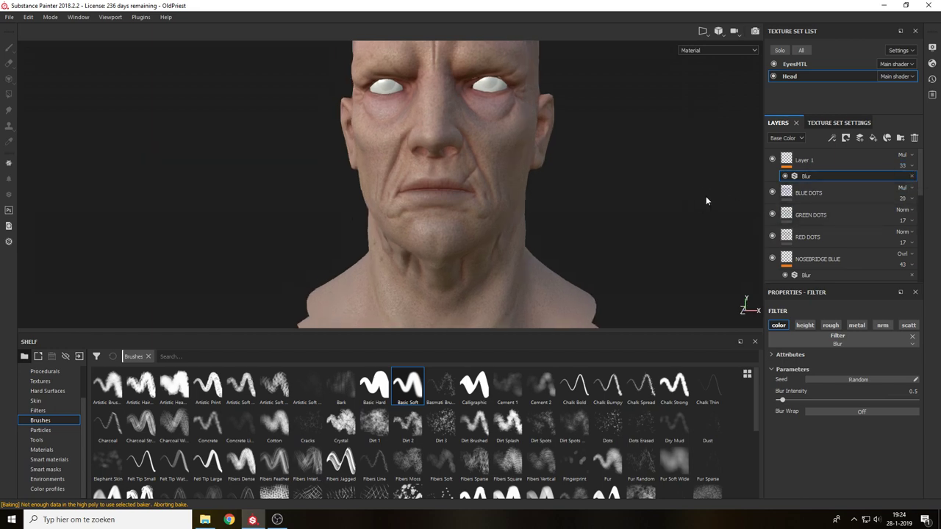
key(c)
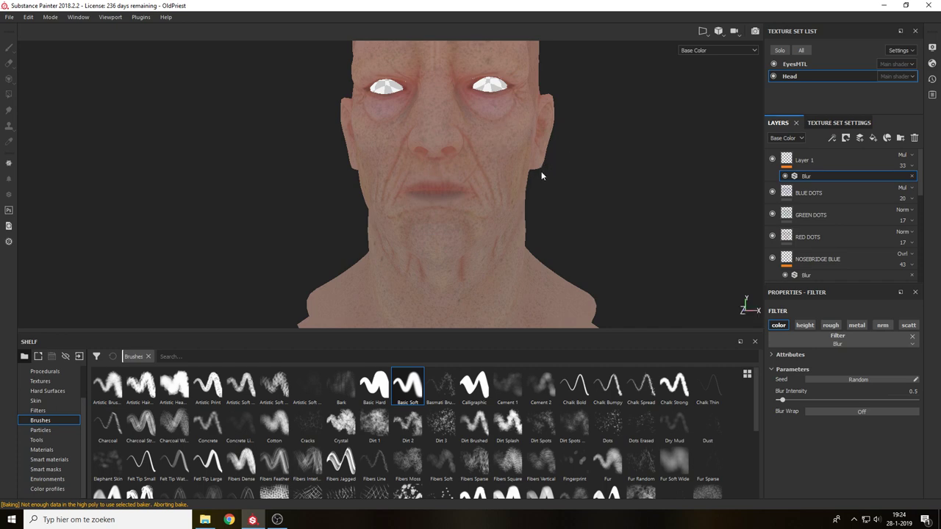
Rename Layer 1 as BLACK SPOTS and return to the Material view.
click(808, 161)
double_click(810, 163)
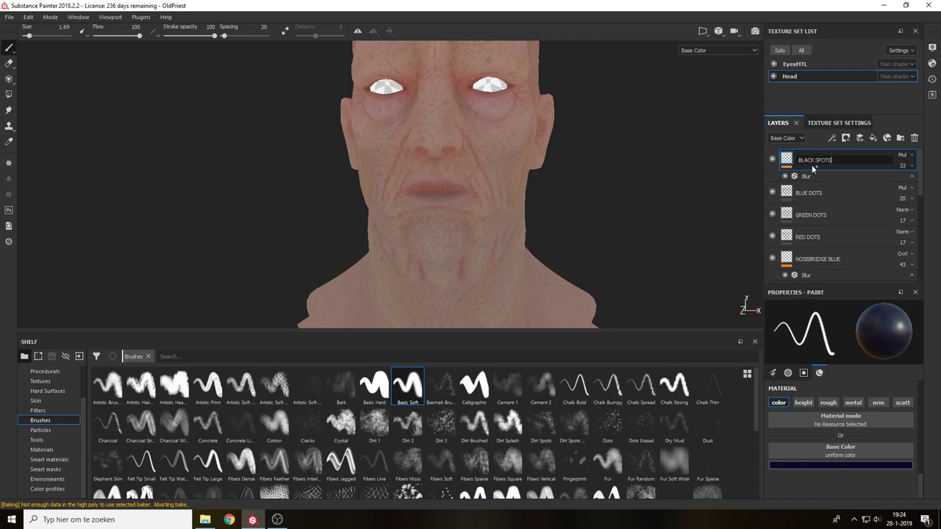
key(Return)
alt+middle_drag(691, 139, 679, 194)
key(m)
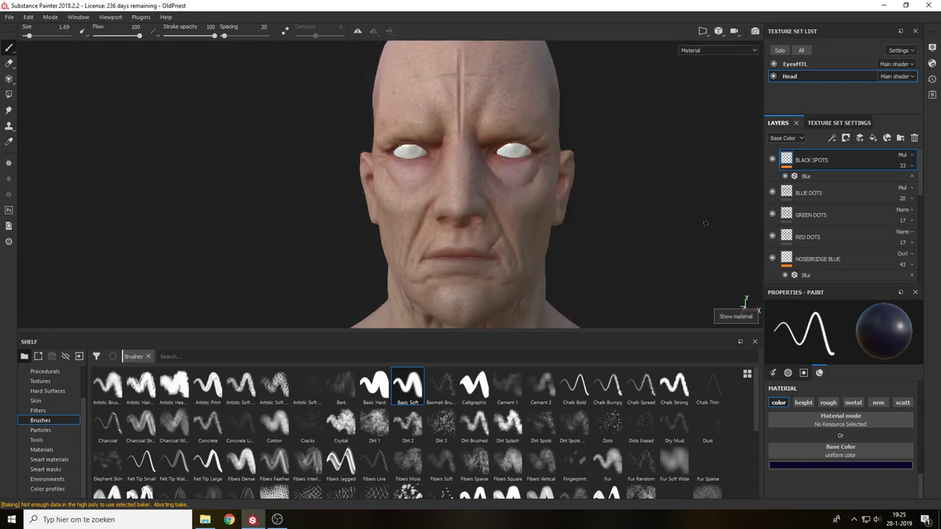
Set the BLUE DOTS layer's blending mode to Disable.
alt+drag(689, 201, 648, 206)
scroll(648, 206, up, 1)
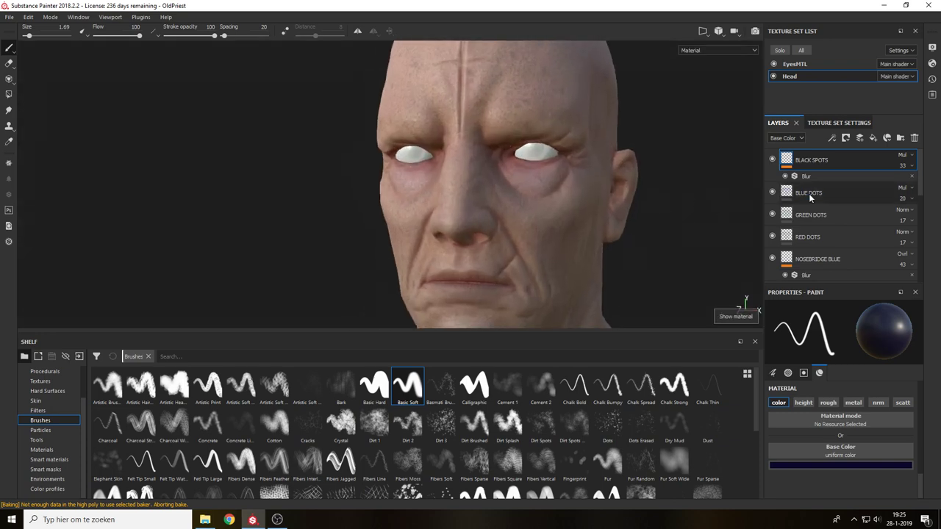
click(913, 188)
click(917, 214)
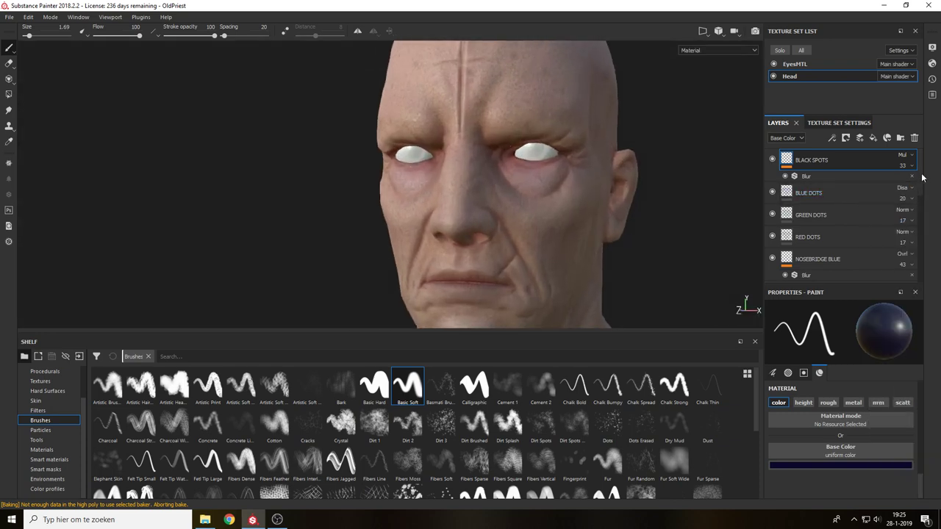
Change the EYEBAG layer's blending mode to Normal and set its opacity to 60.
scroll(920, 188, down, 6)
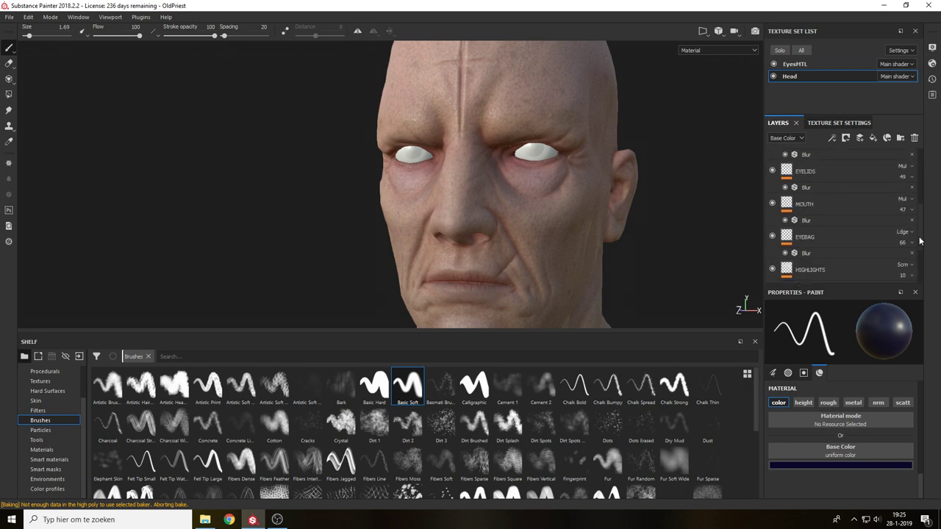
click(904, 210)
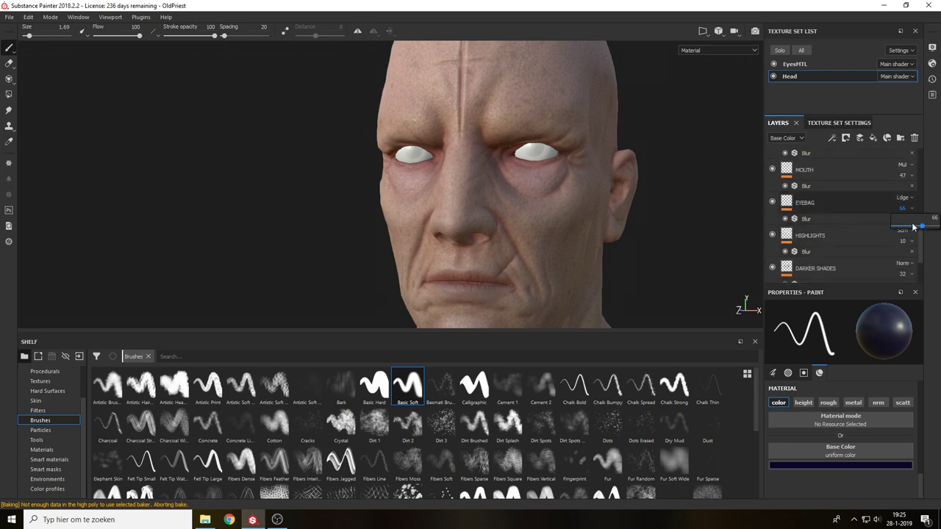
drag(922, 226, 940, 228)
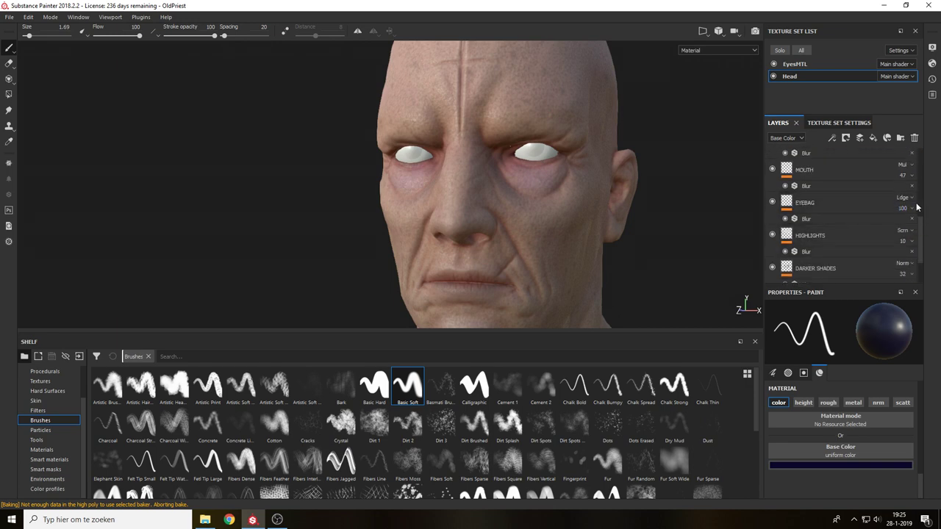
click(911, 199)
click(904, 208)
alt+drag(688, 192, 766, 196)
click(905, 208)
drag(929, 228, 920, 229)
Inspect the eyebags on the whole head in the Base Color and Material views, then save the project.
key(c)
alt+drag(586, 188, 565, 176)
key(f)
alt+middle_drag(565, 177, 590, 197)
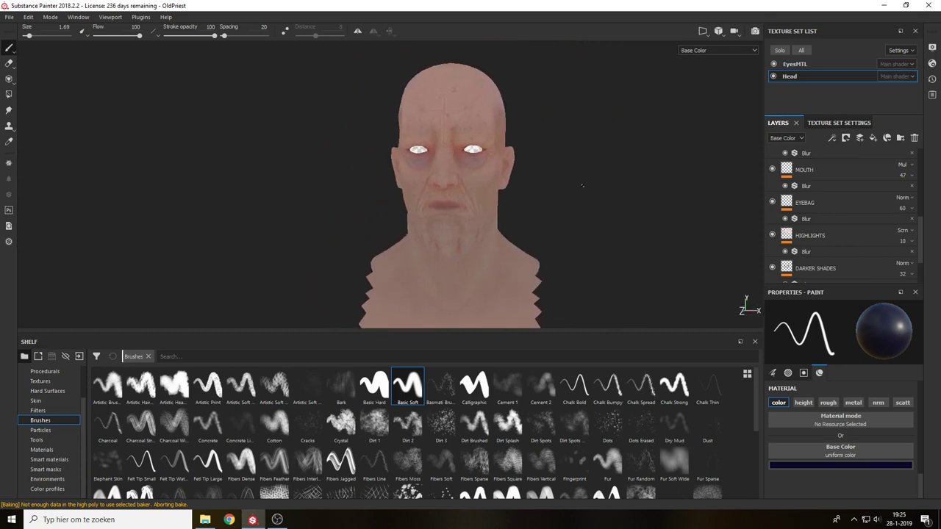
key(m)
alt+drag(545, 176, 557, 189)
alt+right_drag(557, 192, 534, 168)
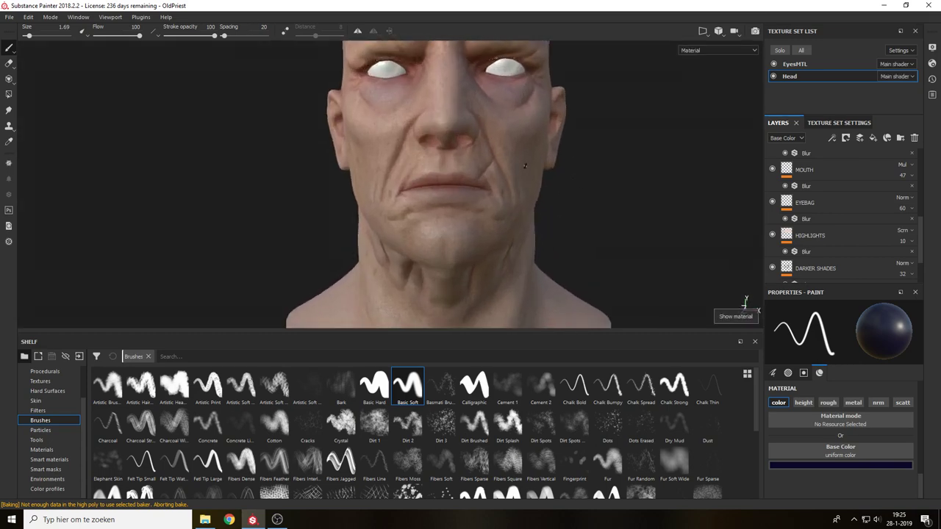
key(ctrl+s)
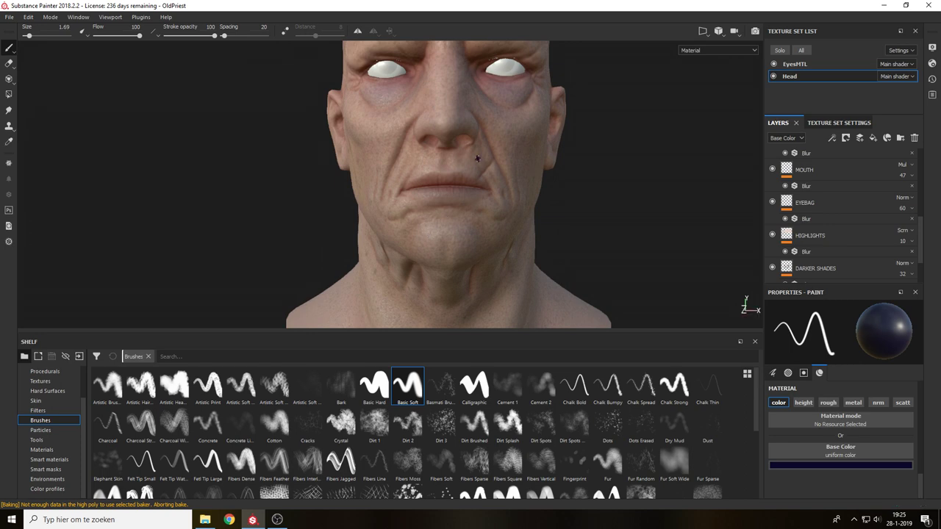
Select the DARKER SHADES layer and set the paint color to a dark brown sampled from the skin (RGB 0.064, 0.035, 0.029).
alt+middle_drag(478, 158, 479, 198)
alt+drag(481, 195, 539, 163)
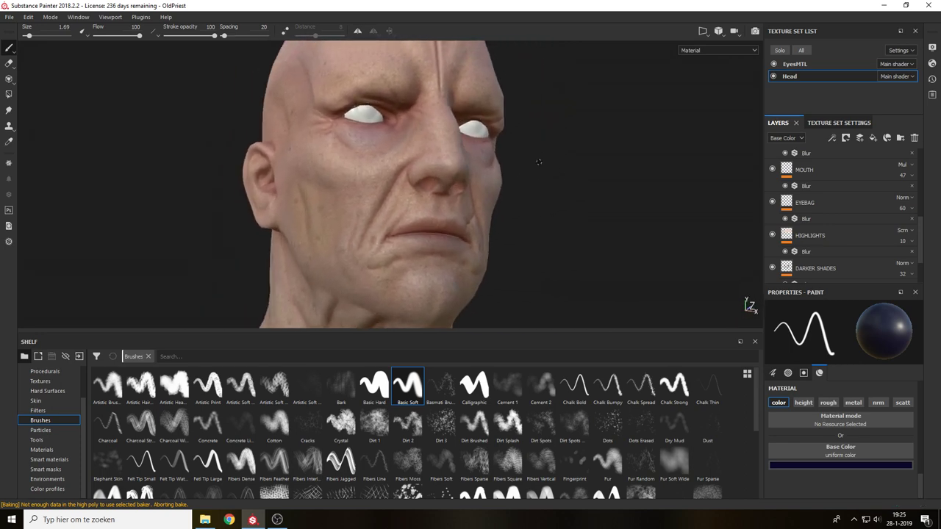
click(835, 269)
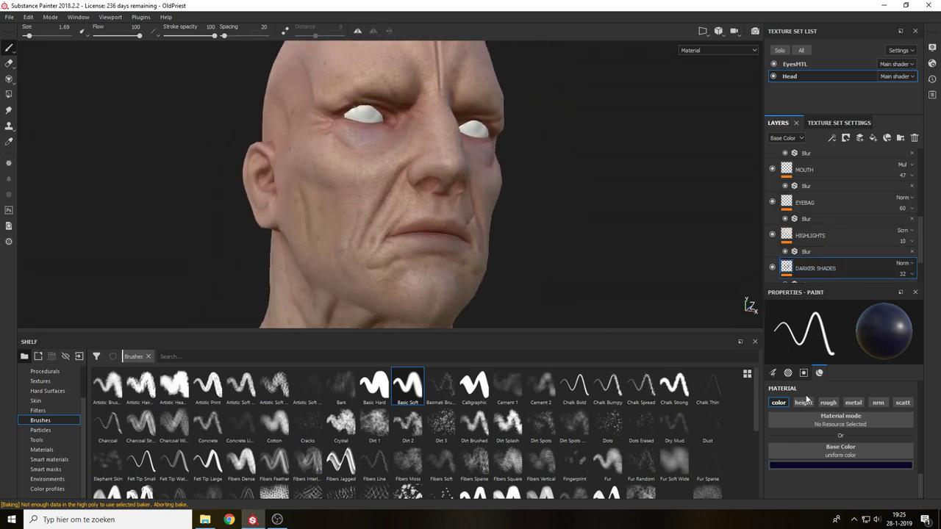
drag(921, 259, 909, 285)
alt+drag(556, 257, 500, 180)
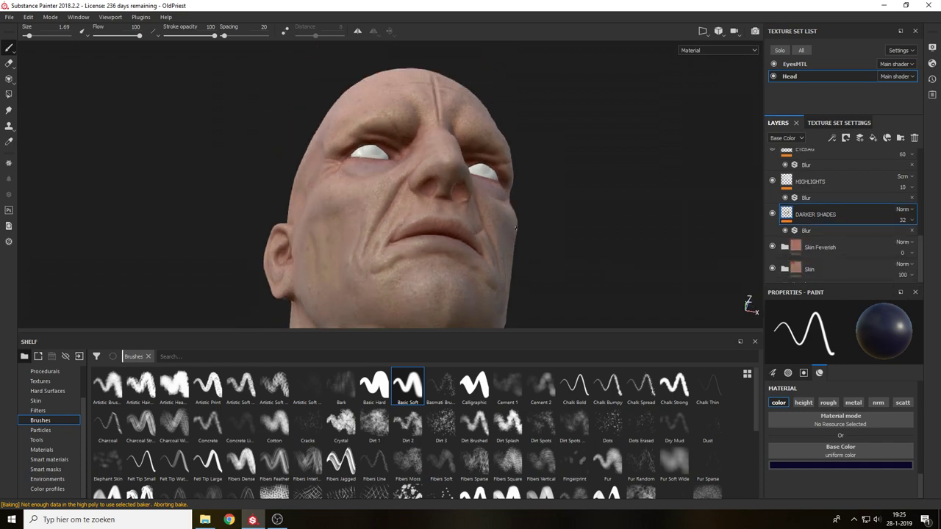
mouse_move(493, 177)
alt+right_down()
mouse_move(479, 210)
mouse_move(489, 247)
alt+right_up()
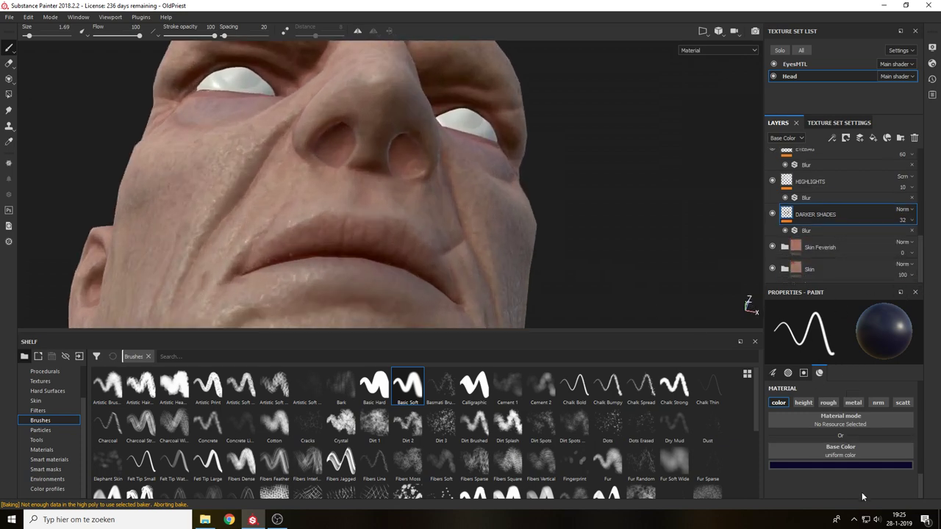
click(847, 466)
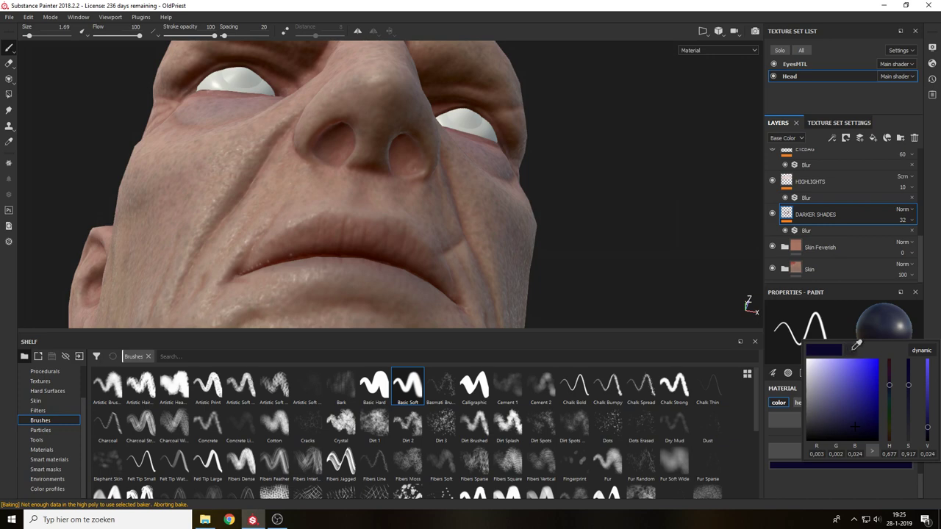
drag(854, 350, 794, 250)
click(828, 388)
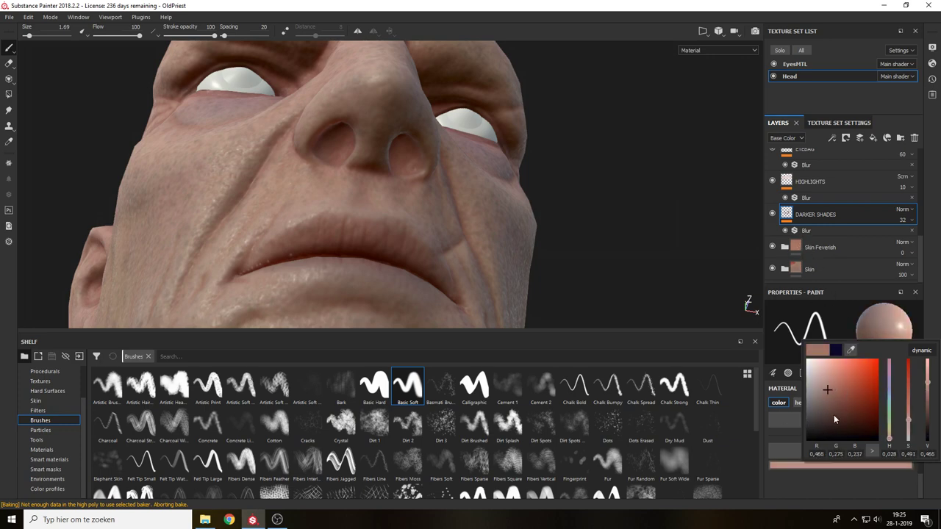
click(832, 417)
click(826, 408)
click(827, 417)
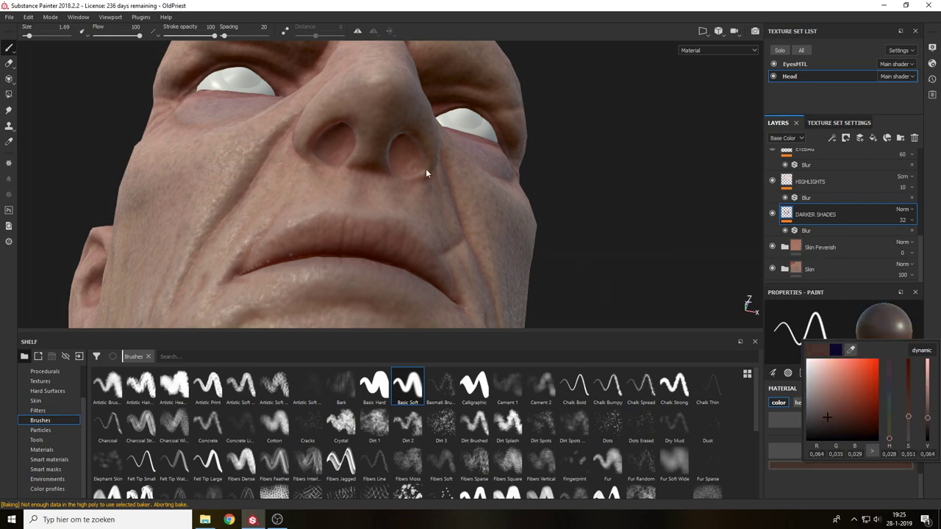
Add a new paint layer directly above DARKER SHADES and set its blending mode to Multiply.
alt+drag(427, 170, 404, 160)
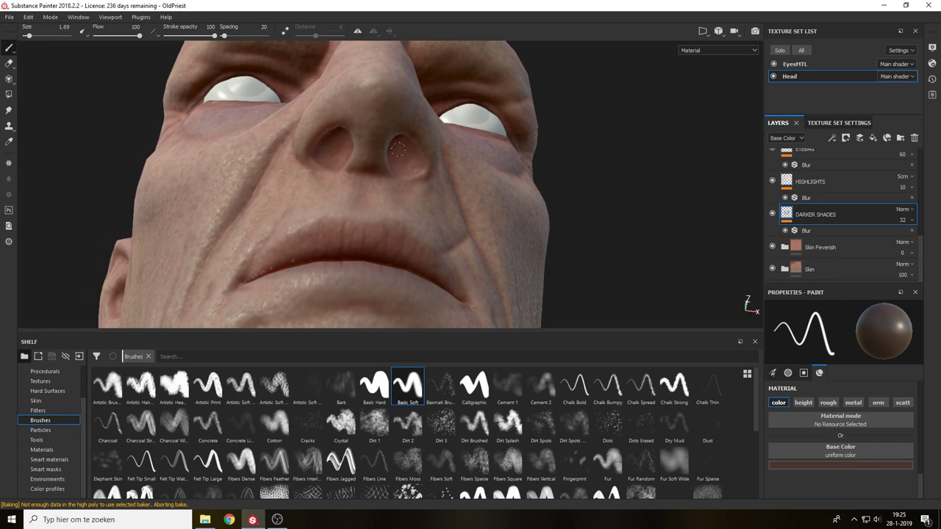
click(860, 139)
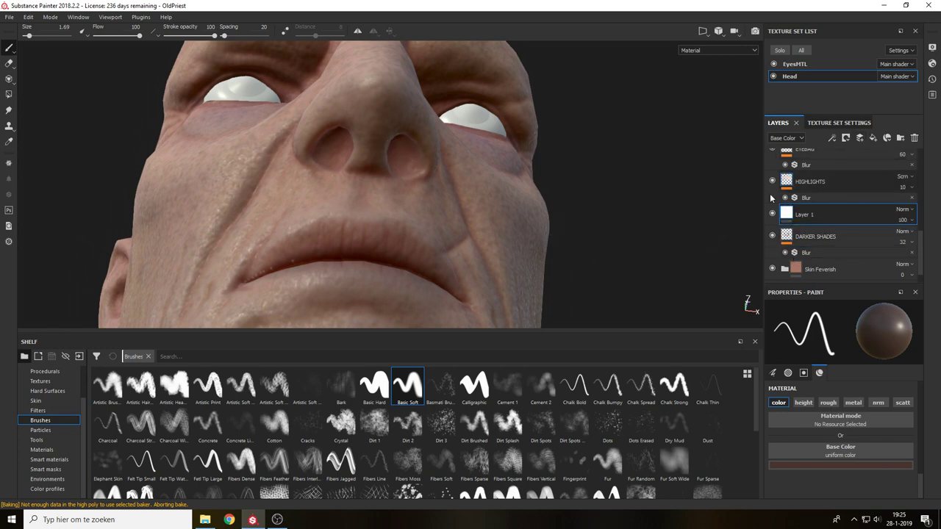
click(902, 209)
click(882, 256)
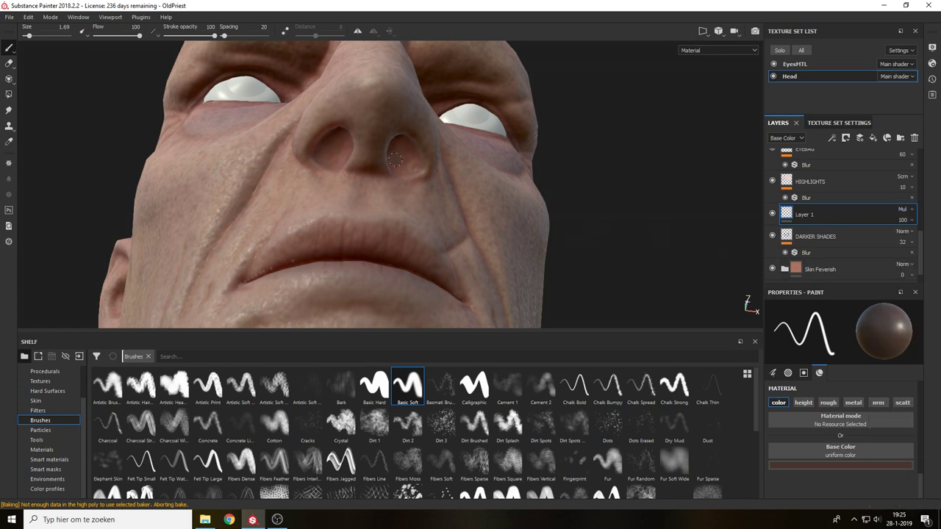
Turn on symmetry and paint the inside of both nostrils dark on the new Multiply layer.
mouse_move(401, 168)
mouse_down()
mouse_move(399, 139)
mouse_move(403, 155)
mouse_move(375, 147)
mouse_up()
key(ctrl+z)
click(358, 32)
mouse_move(397, 147)
mouse_down()
mouse_move(403, 156)
mouse_move(390, 156)
mouse_move(417, 165)
mouse_move(411, 150)
mouse_move(394, 169)
mouse_move(448, 153)
mouse_move(418, 143)
mouse_move(423, 161)
mouse_move(350, 156)
mouse_move(415, 177)
mouse_up()
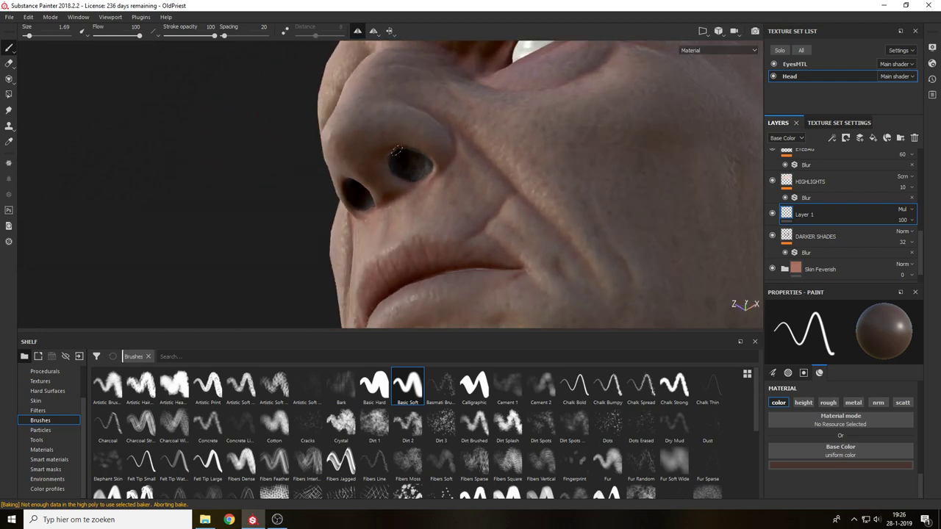
alt+drag(433, 162, 516, 160)
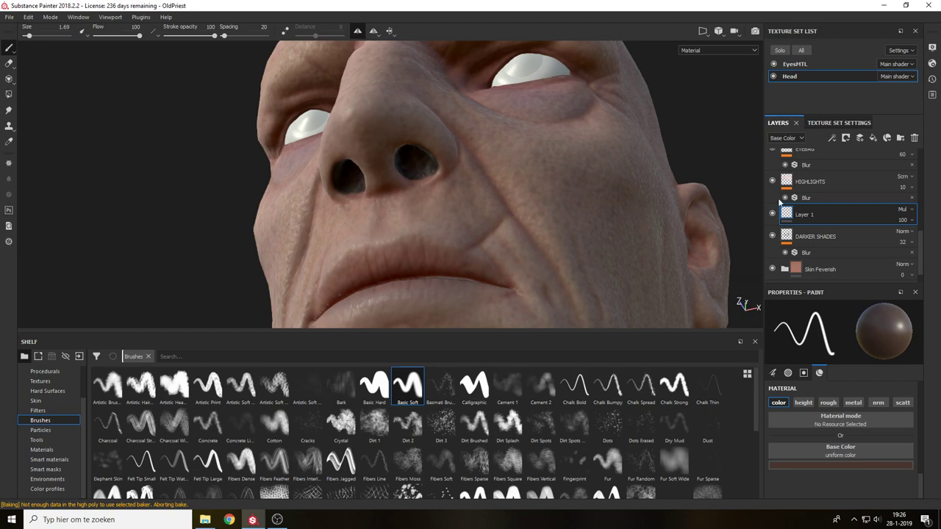
Add a Blur filter to the nostril paint layer.
click(832, 138)
click(847, 198)
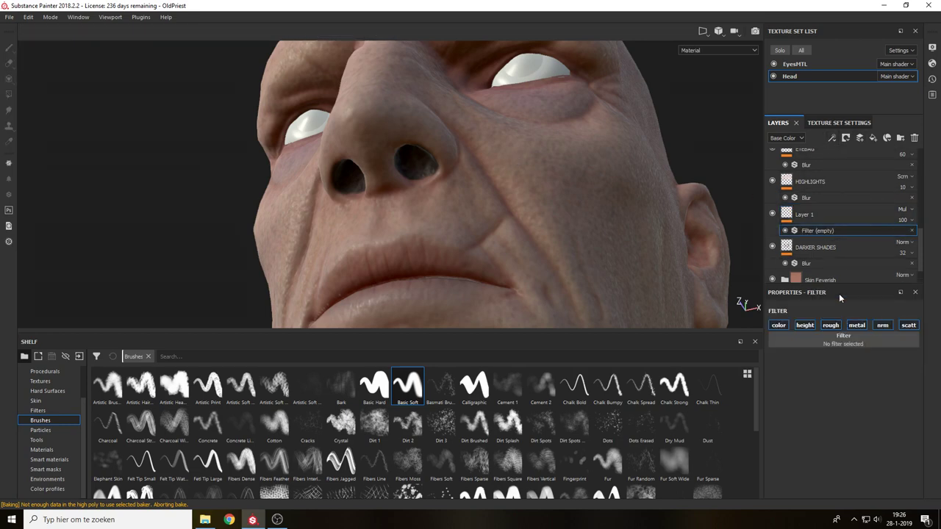
click(858, 341)
click(865, 371)
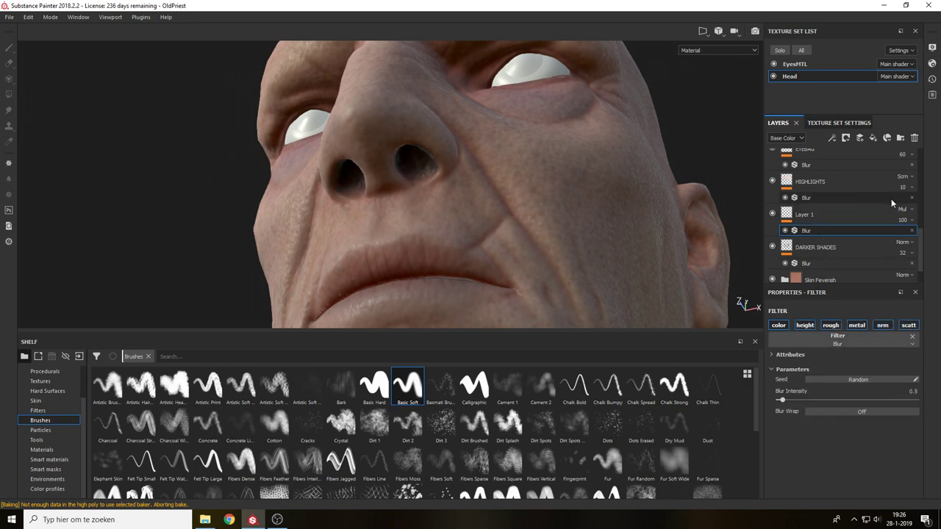
Show the Base Color channel and set the nostril layer's opacity to 59.
key(c)
alt+drag(709, 178, 707, 209)
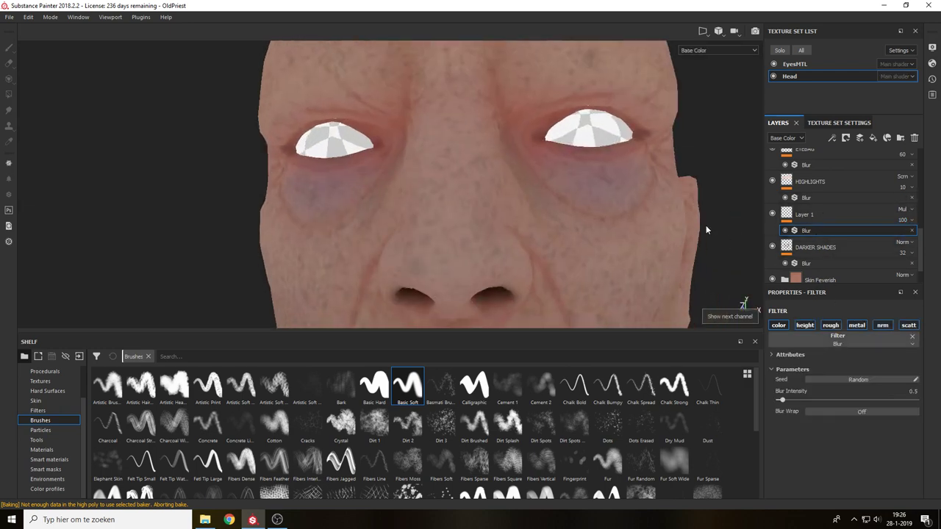
alt+middle_drag(706, 227, 714, 153)
click(905, 221)
click(923, 238)
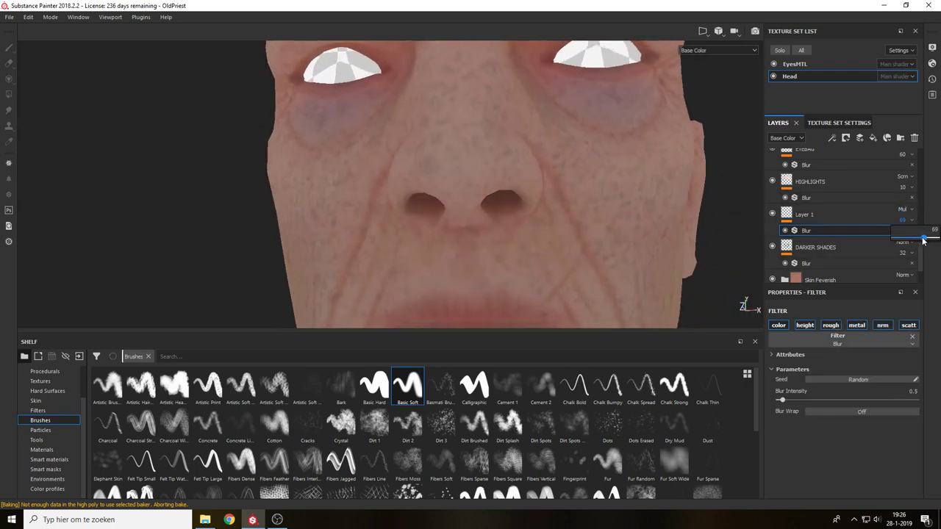
drag(923, 239, 920, 238)
alt+drag(642, 197, 652, 215)
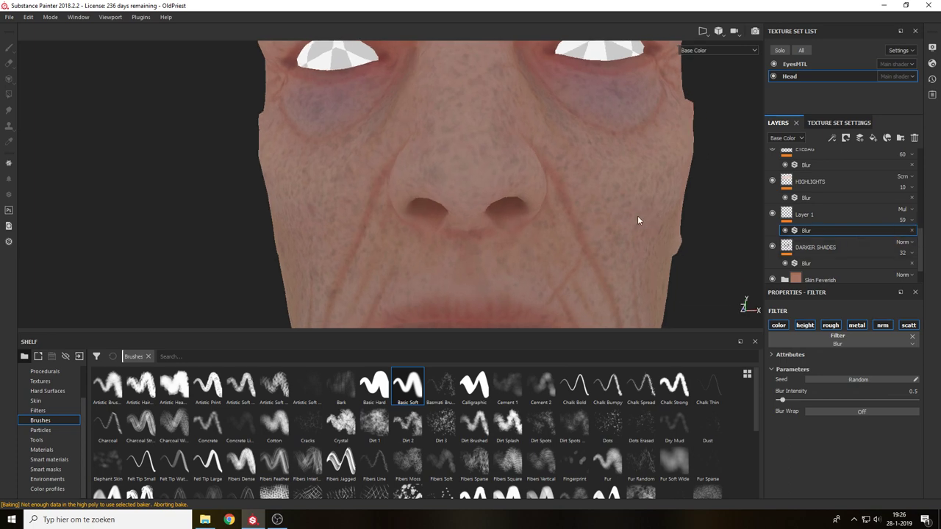
Inspect the nostril shading on the whole head in the Base Color and Material views, then save the project.
alt+right_drag(638, 215, 606, 194)
alt+drag(607, 193, 630, 195)
alt+middle_drag(631, 195, 662, 179)
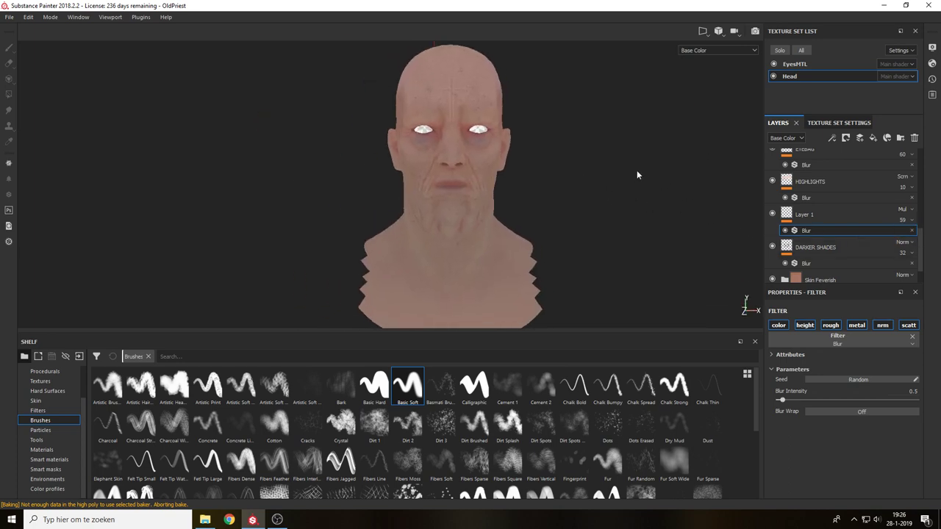
key(m)
alt+drag(576, 189, 608, 189)
alt+right_drag(608, 189, 576, 174)
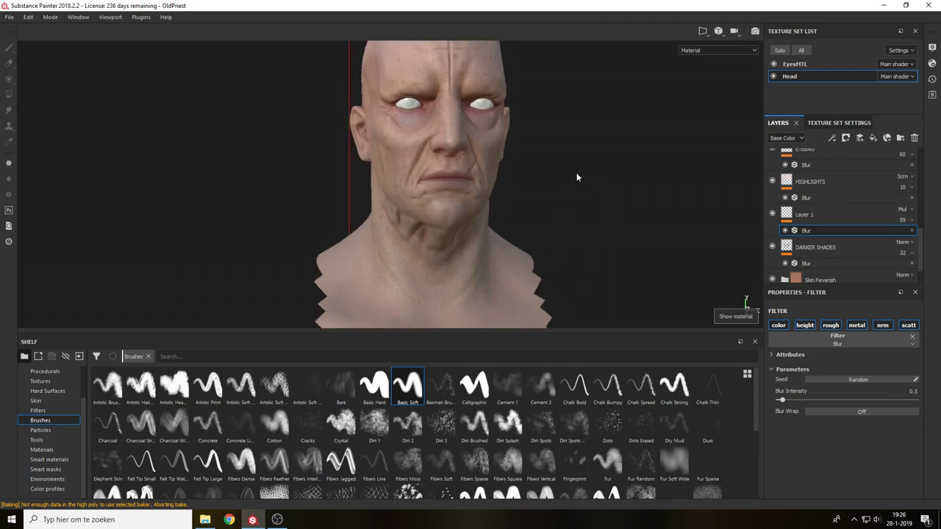
scroll(578, 176, up, 3)
alt+middle_drag(581, 175, 598, 237)
mouse_move(598, 238)
alt+mouse_down()
mouse_move(525, 227)
mouse_move(589, 223)
mouse_move(611, 233)
alt+mouse_up()
key(ctrl+s)
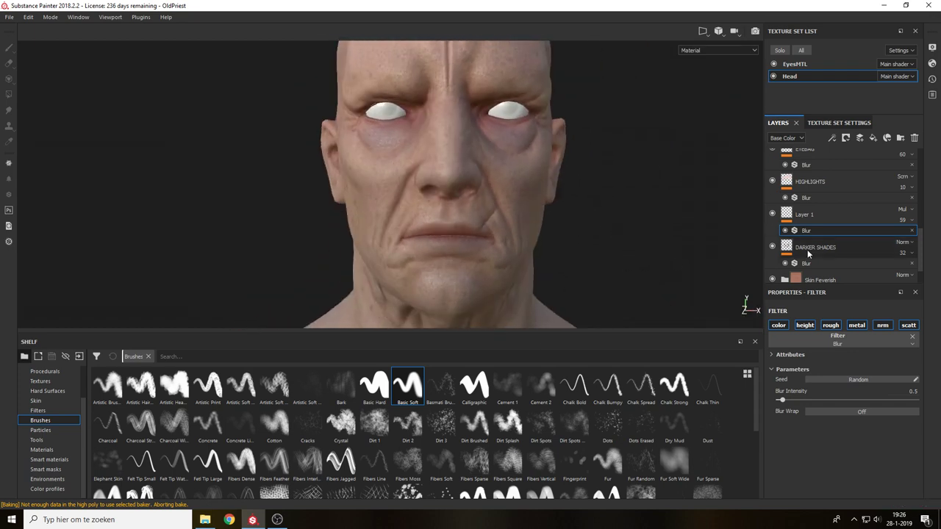
Rename the nostril paint layer to NOSTRILS.
alt+drag(650, 220, 596, 244)
double_click(802, 215)
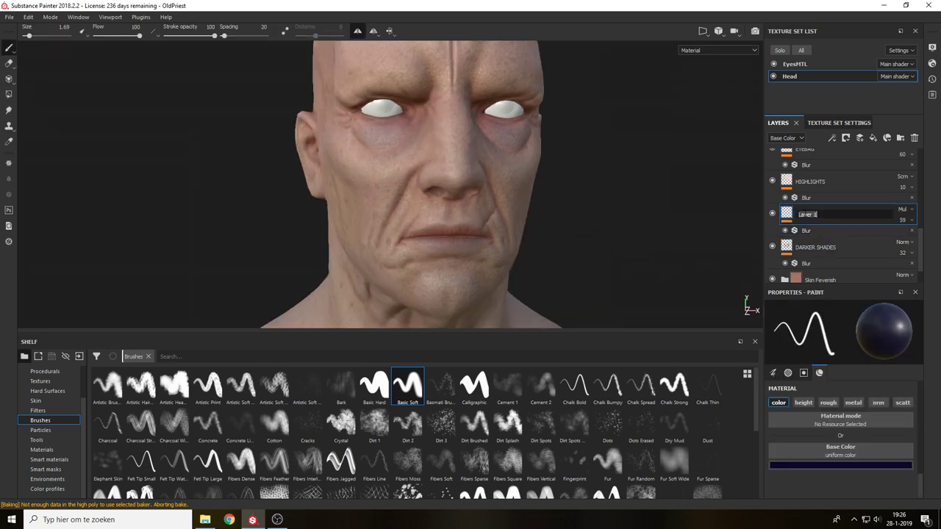
text(NOSTRILS)
Add a new paint layer at the top of the layer stack, above BLACK SPOTS.
drag(921, 260, 919, 173)
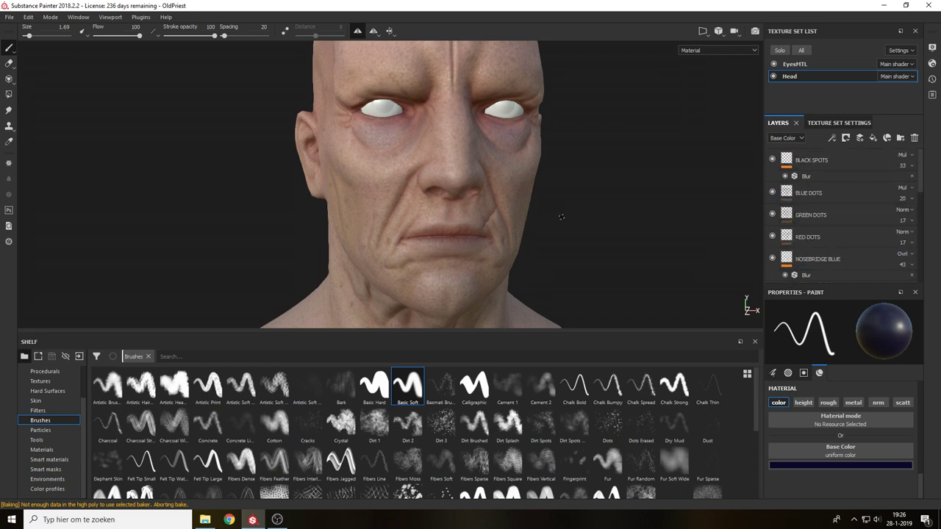
alt+middle_drag(560, 221, 543, 298)
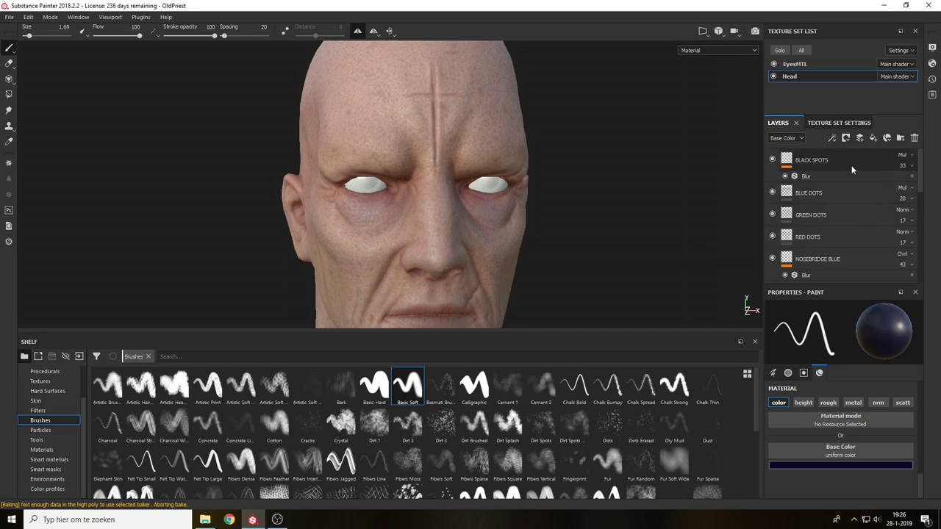
click(858, 140)
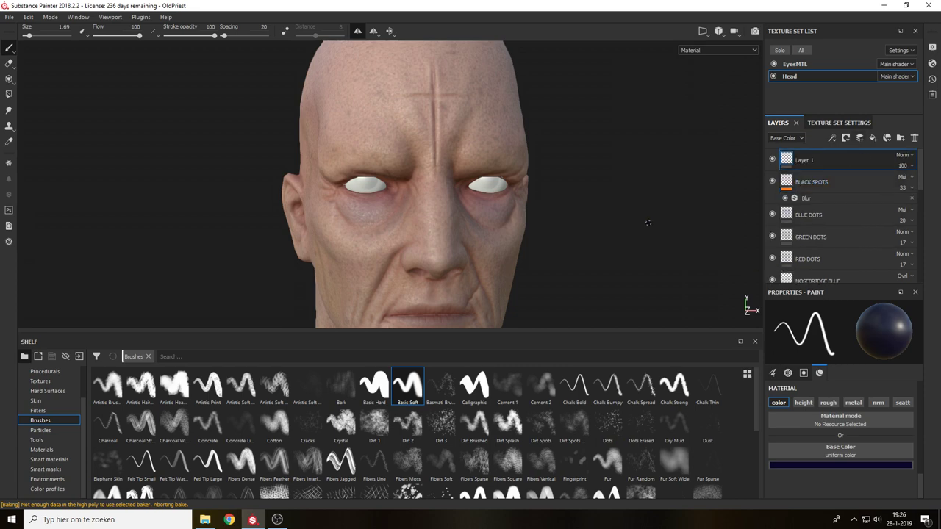
Paint a thin dark line along the scar above the mouth corner with a size 0.55 brush and symmetry off.
alt+middle_drag(647, 223, 694, 96)
alt+drag(655, 169, 610, 196)
alt+right_drag(609, 208, 581, 282)
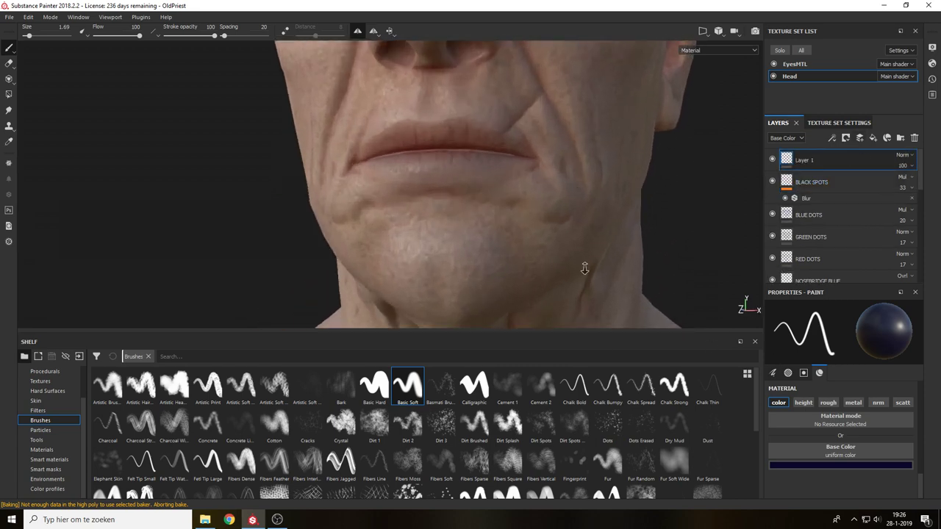
alt+middle_drag(628, 200, 596, 284)
alt+right_drag(596, 284, 588, 305)
ctrl+right_drag(540, 161, 526, 161)
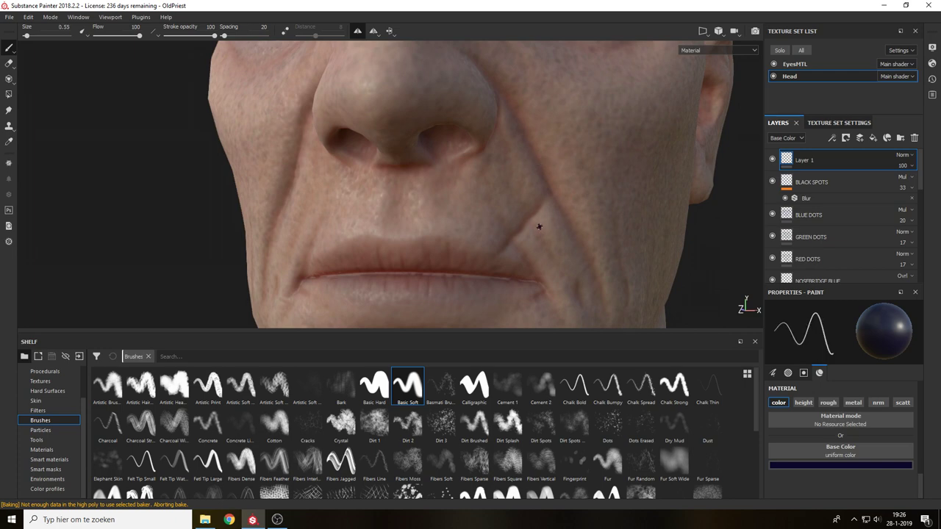
drag(546, 198, 535, 213)
key(ctrl+z)
alt+middle_drag(604, 222, 559, 169)
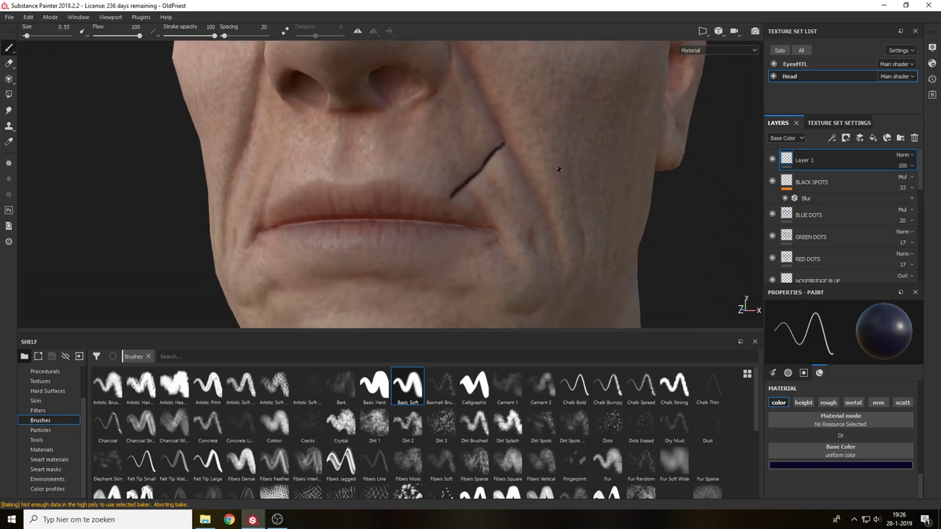
Add a Blur filter limited to the color channel to the mouth scar layer and set the layer's blending mode to Multiply.
click(832, 139)
click(851, 196)
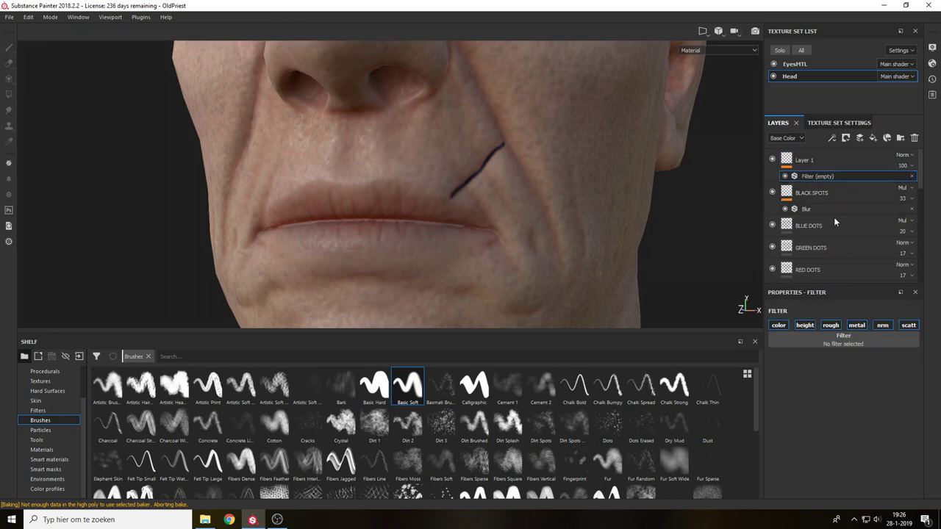
click(831, 346)
click(836, 378)
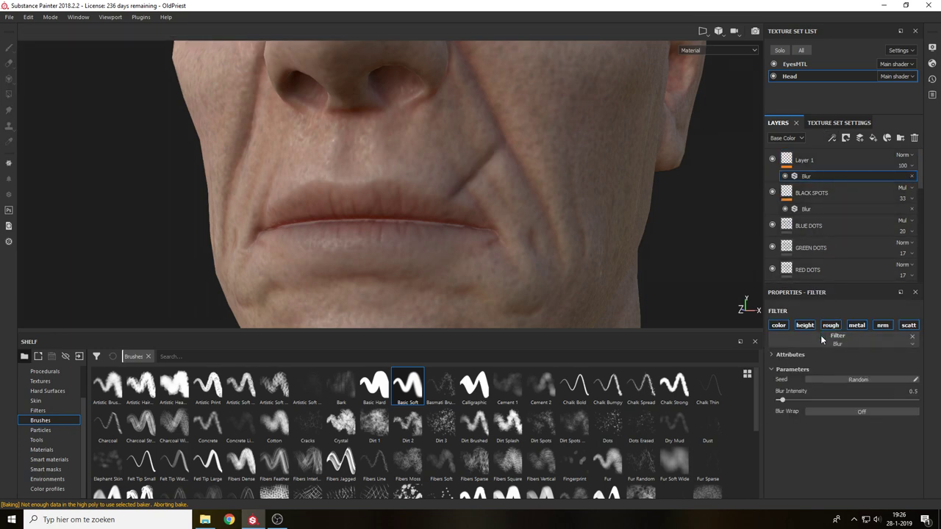
click(807, 326)
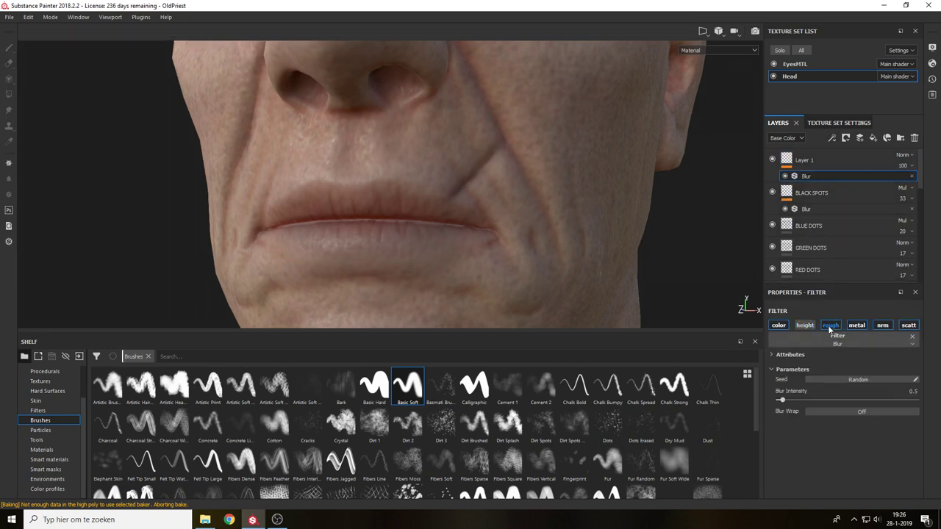
click(903, 154)
click(898, 202)
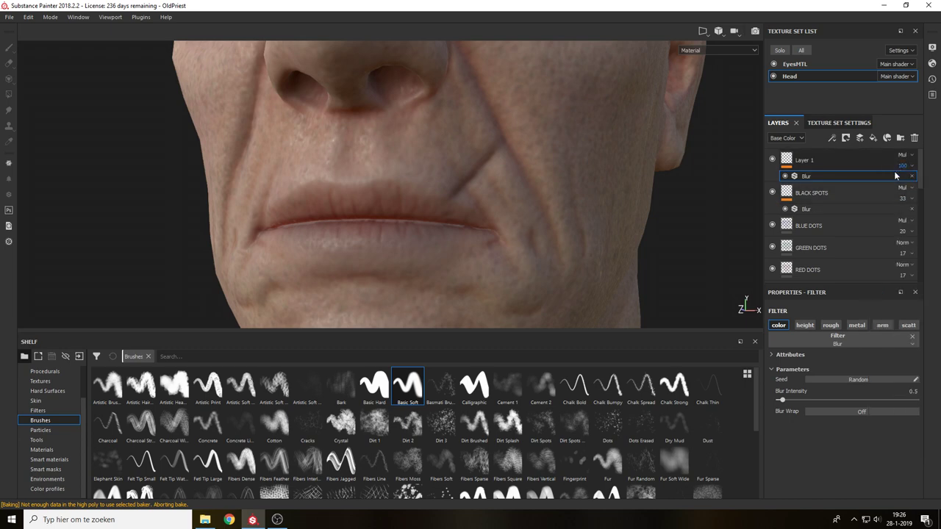
Examine the darkened mouth scar in the Base Color and Material views and on the whole head.
alt+drag(636, 184, 544, 166)
key(c)
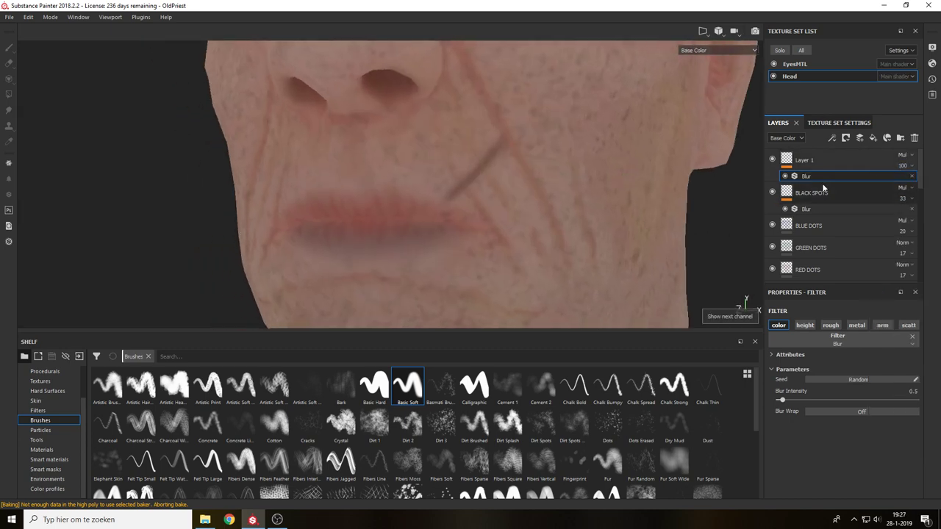
key(m)
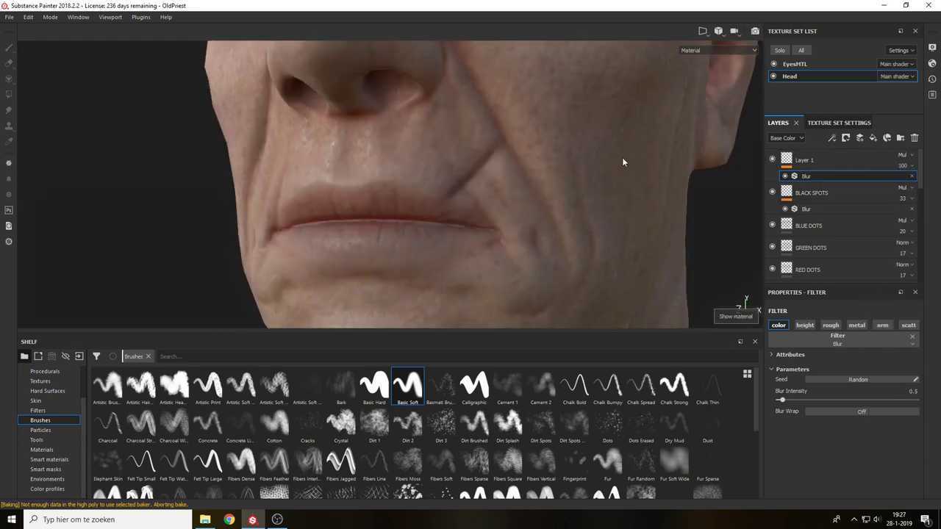
key(f)
alt+drag(591, 167, 698, 210)
alt+middle_drag(699, 209, 762, 244)
alt+middle_drag(520, 102, 571, 154)
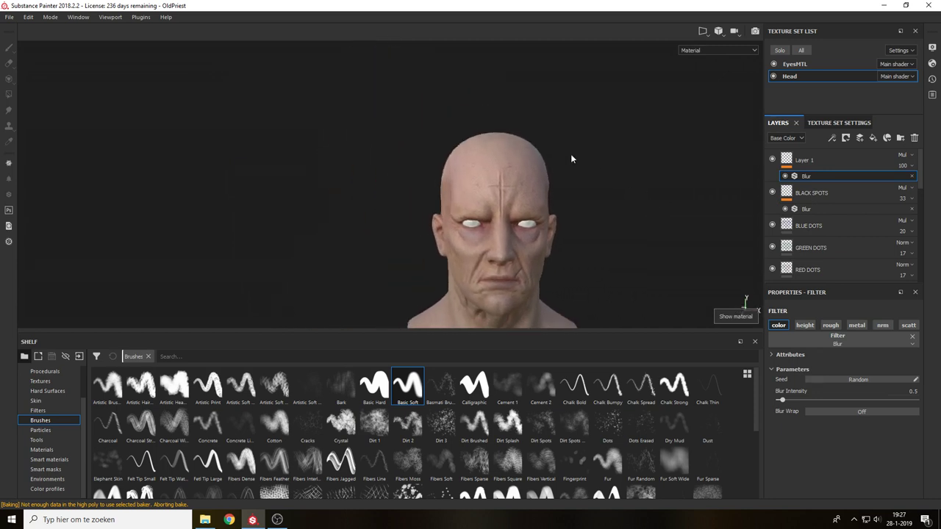
Frame the cross carved into the forehead and add a new paint layer above the mouth scar layer.
alt+right_drag(570, 154, 603, 209)
alt+middle_drag(603, 209, 477, 167)
alt+right_drag(476, 167, 569, 164)
alt+middle_drag(569, 164, 587, 208)
alt+right_drag(587, 208, 602, 331)
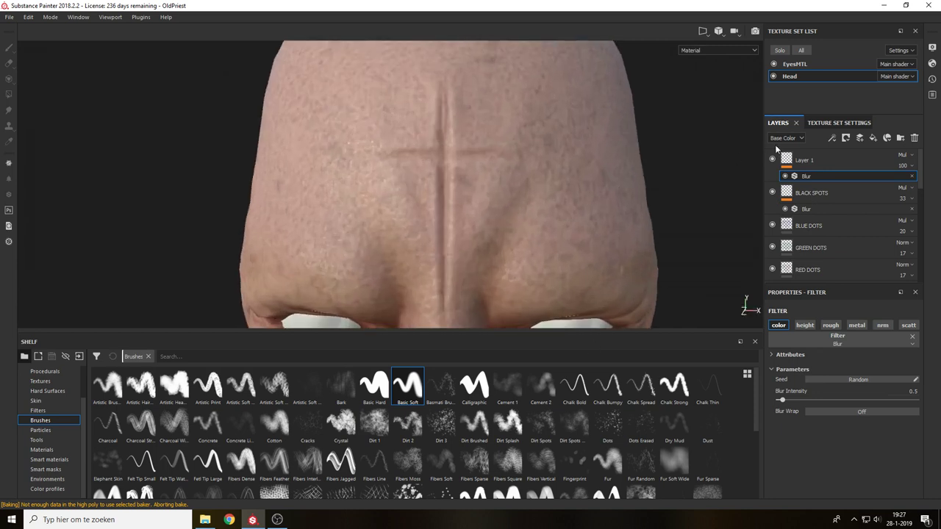
click(834, 155)
click(860, 138)
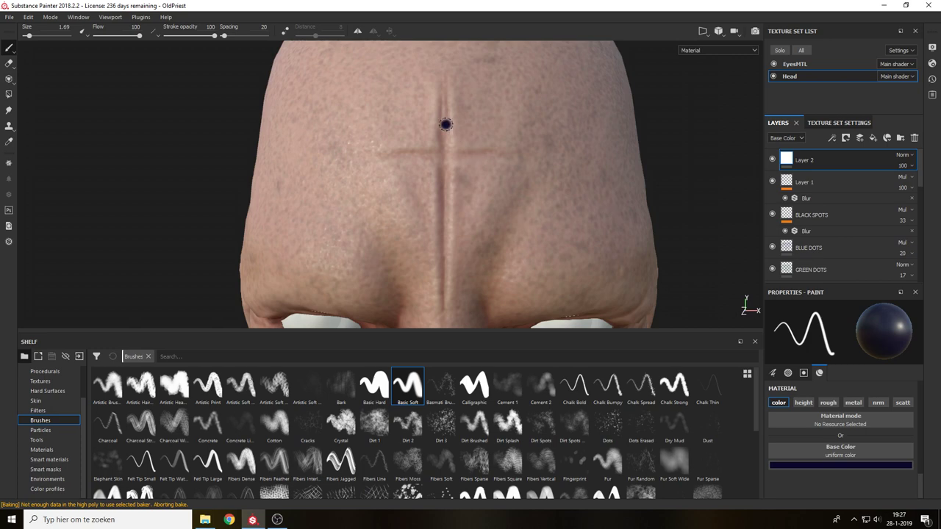
Paint dark lines into the forehead cross with a size 0.58 brush, using symmetry for the horizontal bar.
ctrl+right_drag(438, 143, 430, 142)
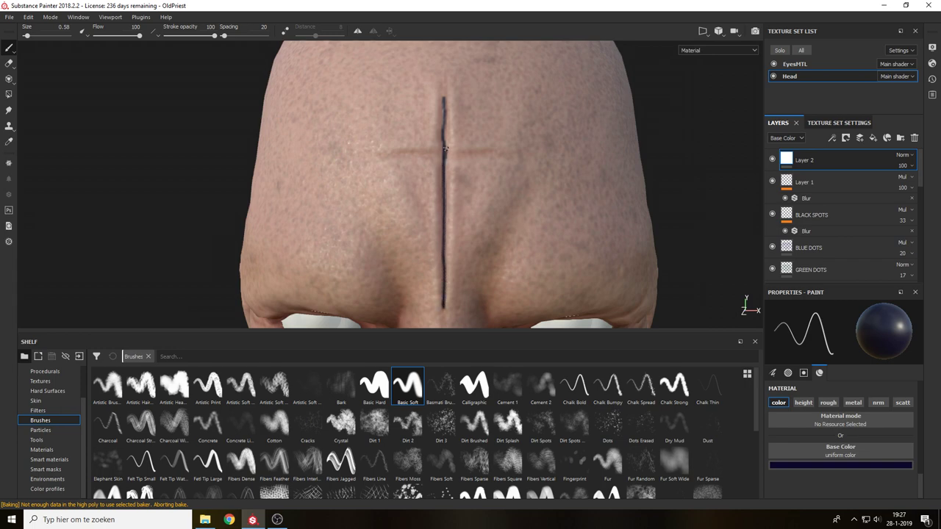
click(359, 32)
drag(479, 154, 444, 153)
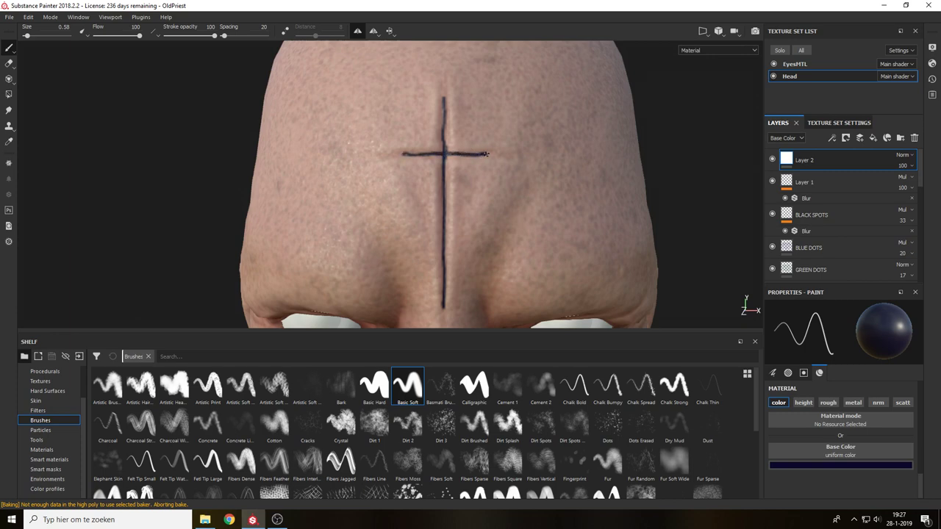
Add a Blur filter limited to the color channel to the forehead cross layer and set the layer's blending mode to Multiply.
click(832, 139)
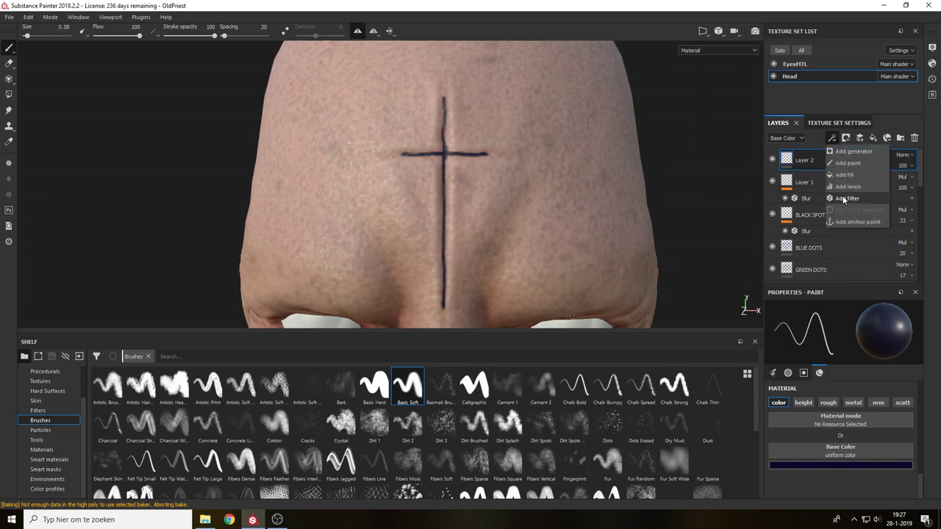
click(844, 199)
click(840, 340)
click(865, 375)
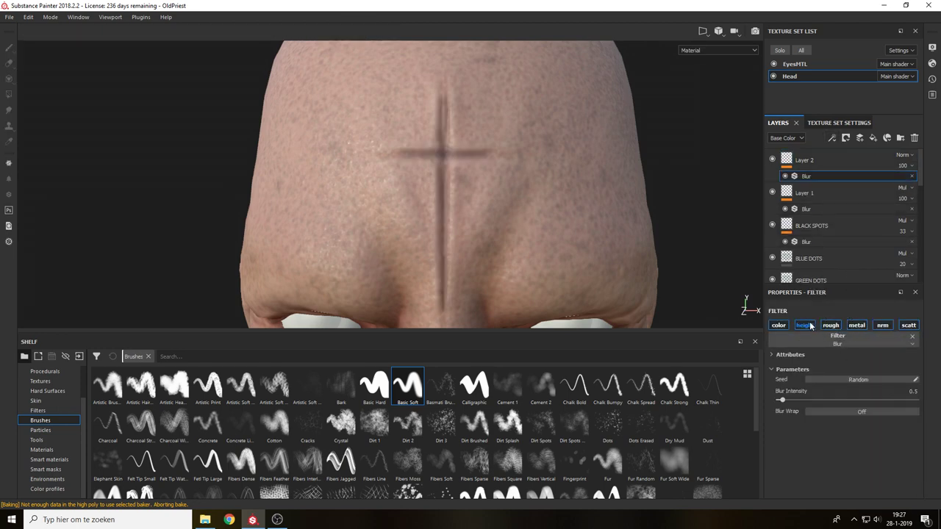
click(809, 326)
click(832, 327)
click(904, 154)
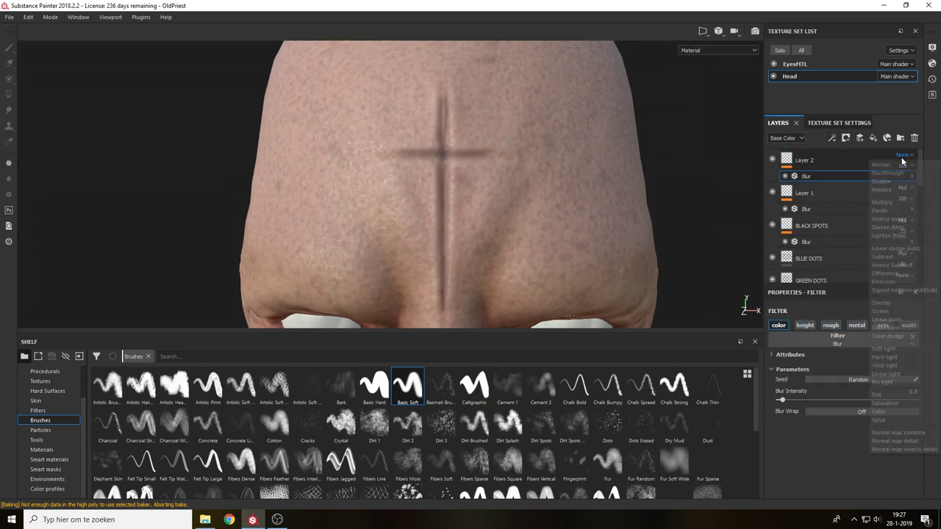
click(893, 203)
key(f)
mouse_move(697, 195)
alt+mouse_down()
mouse_move(668, 175)
mouse_move(680, 190)
alt+mouse_up()
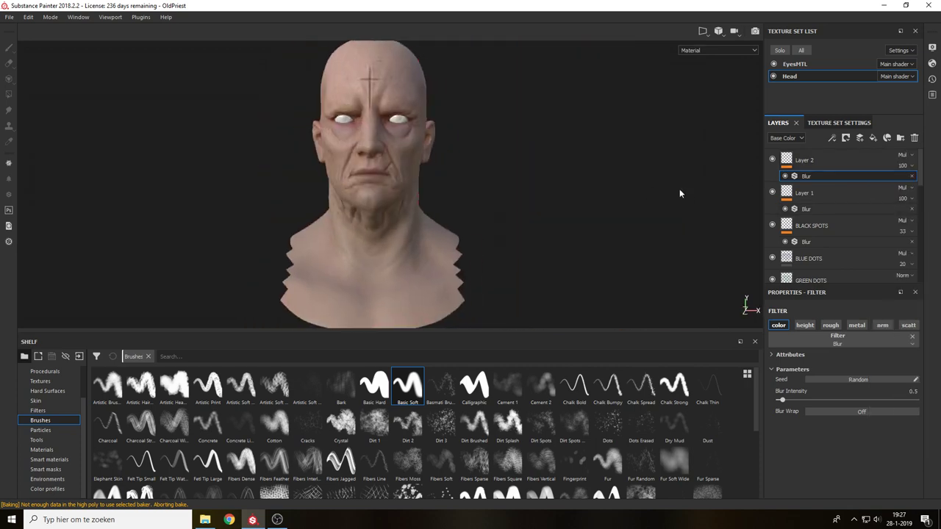
Save the project and check the whole head and face from several angles in the Base Color and Material views.
key(c)
alt+middle_drag(641, 207, 719, 237)
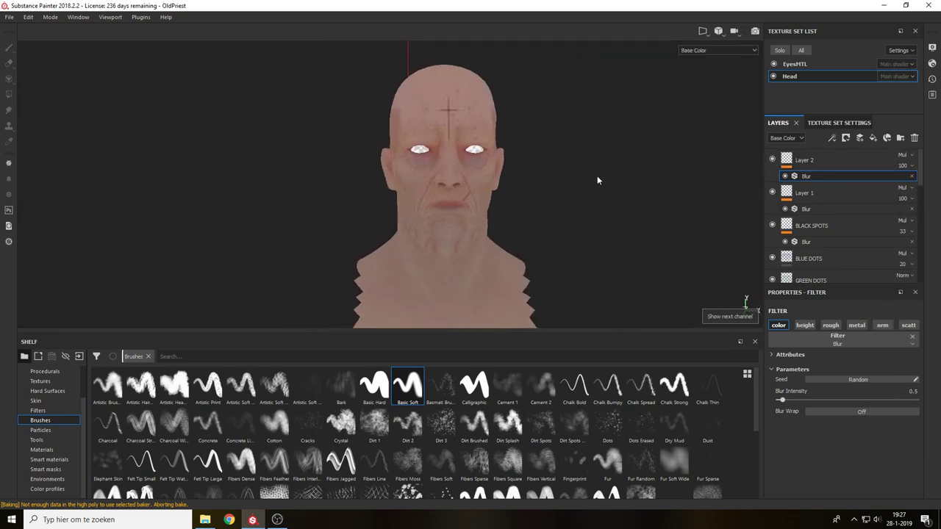
key(m)
alt+drag(538, 146, 498, 261)
key(ctrl+s)
alt+right_drag(498, 260, 505, 254)
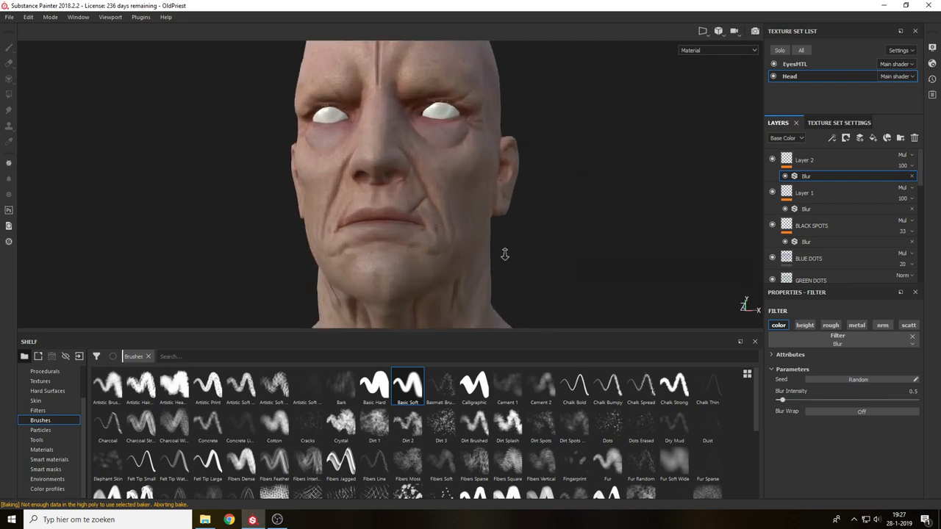
alt+drag(505, 254, 524, 172)
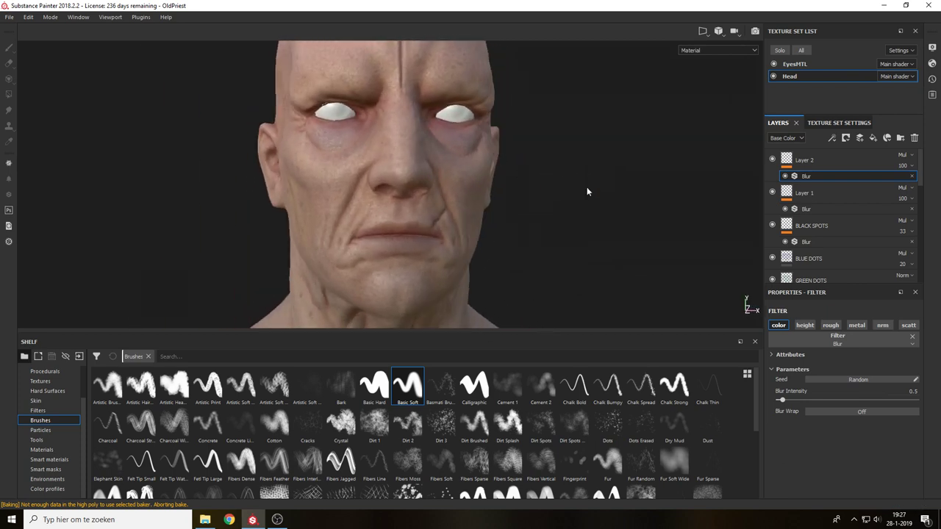
key(c)
alt+drag(620, 197, 639, 202)
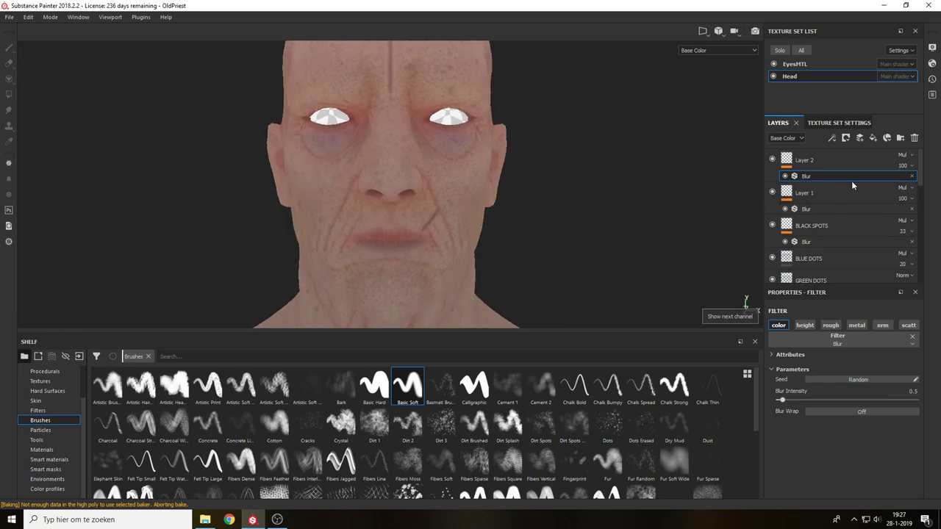
Add a new paint layer directly above the HIGHLIGHTS layer.
drag(920, 183, 924, 267)
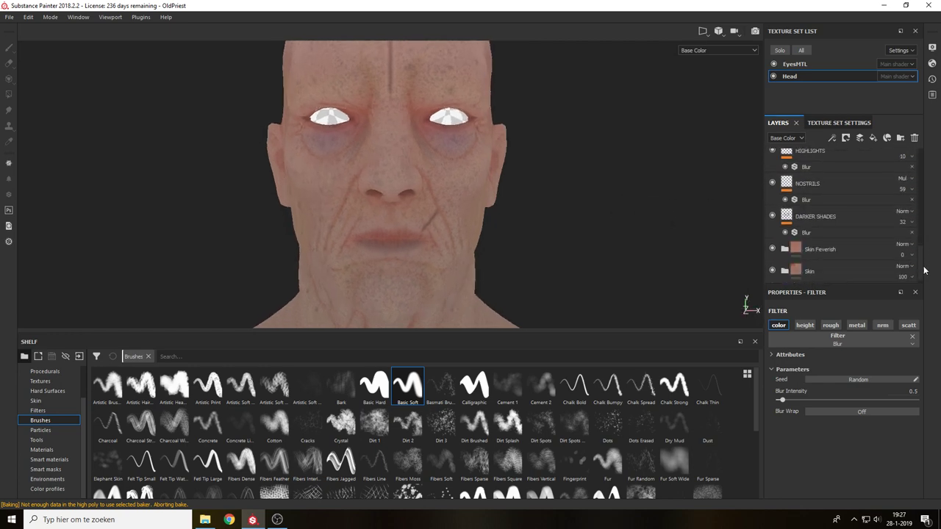
click(846, 185)
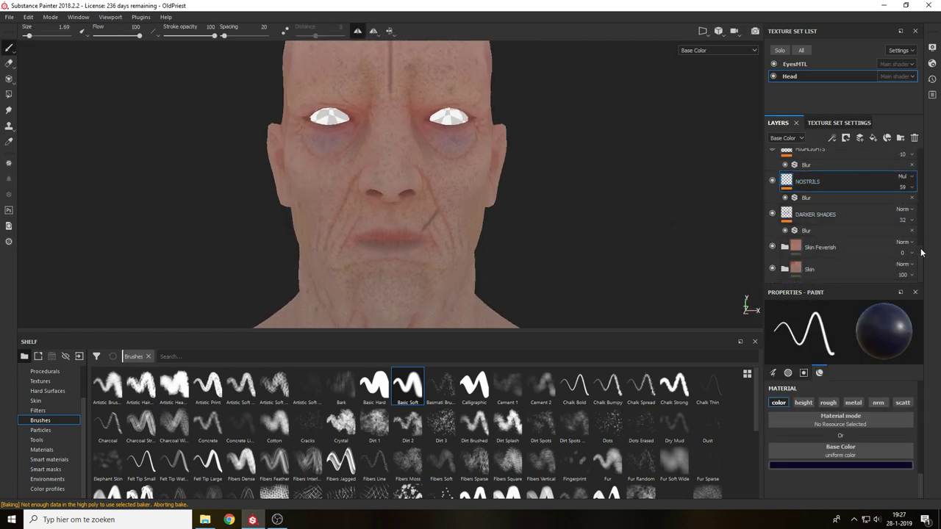
scroll(862, 200, up, 3)
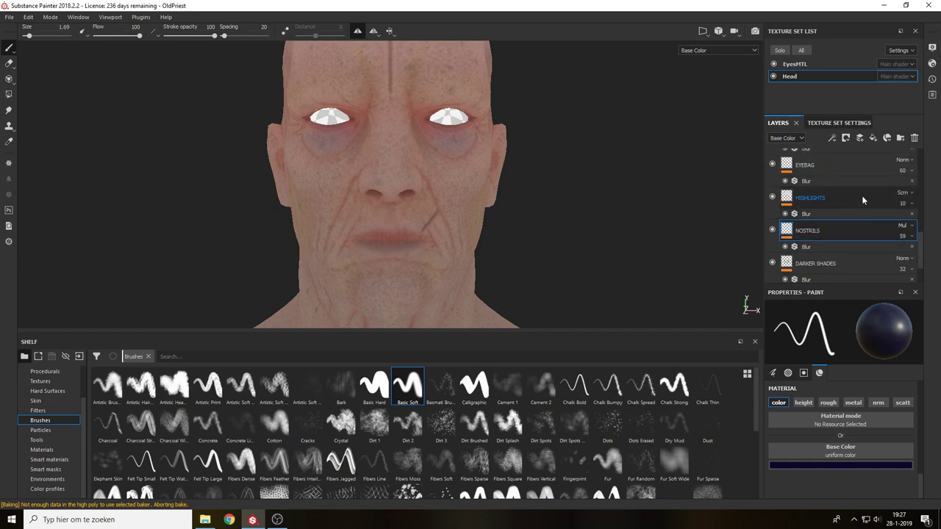
click(860, 138)
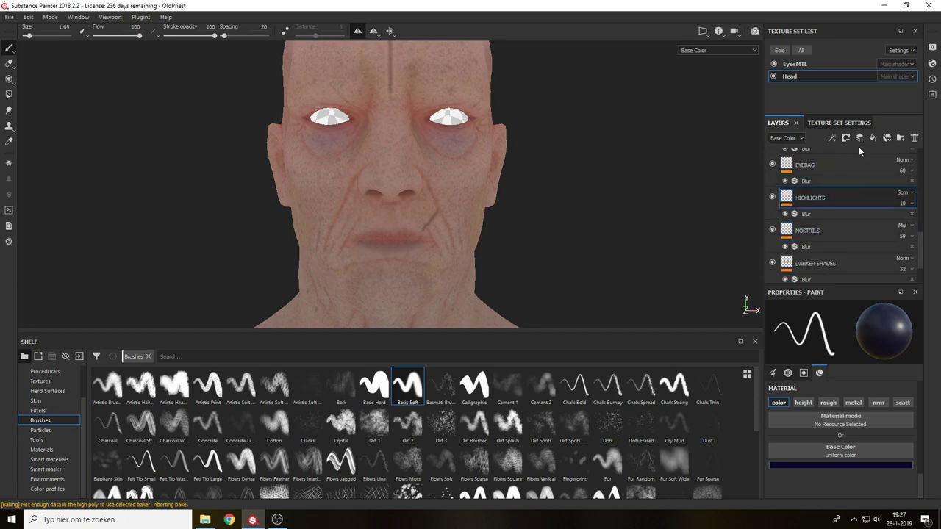
Sample the paint's base color from the Skin Feverish layer's thumbnail and lighten it to a pale skin tone.
click(827, 464)
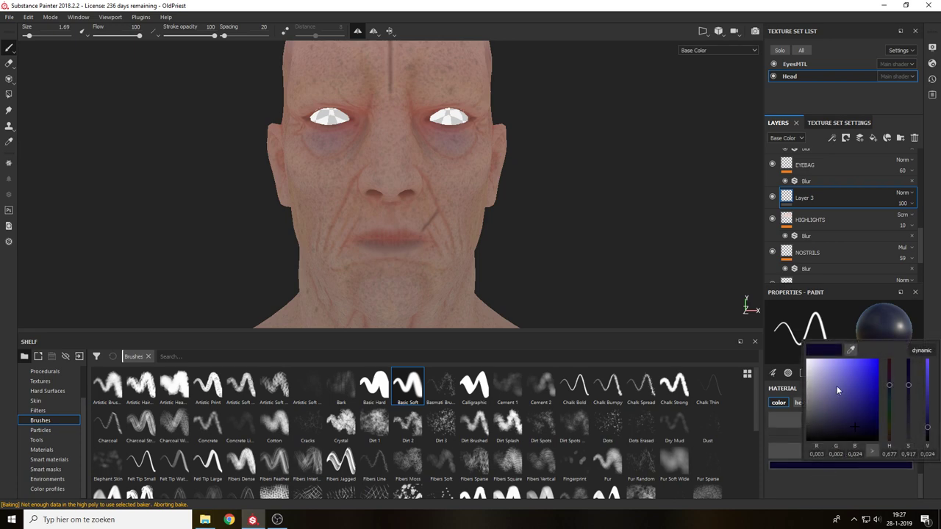
click(920, 275)
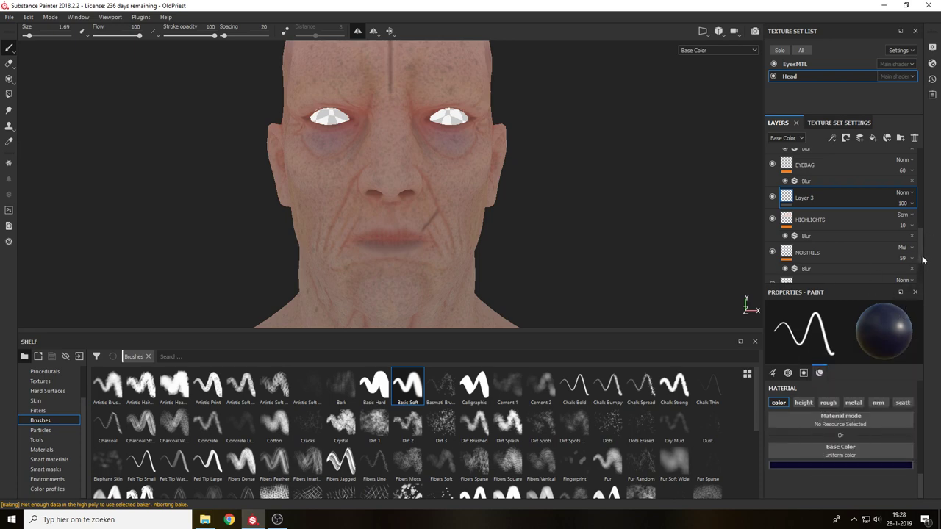
scroll(924, 259, down, 3)
click(837, 461)
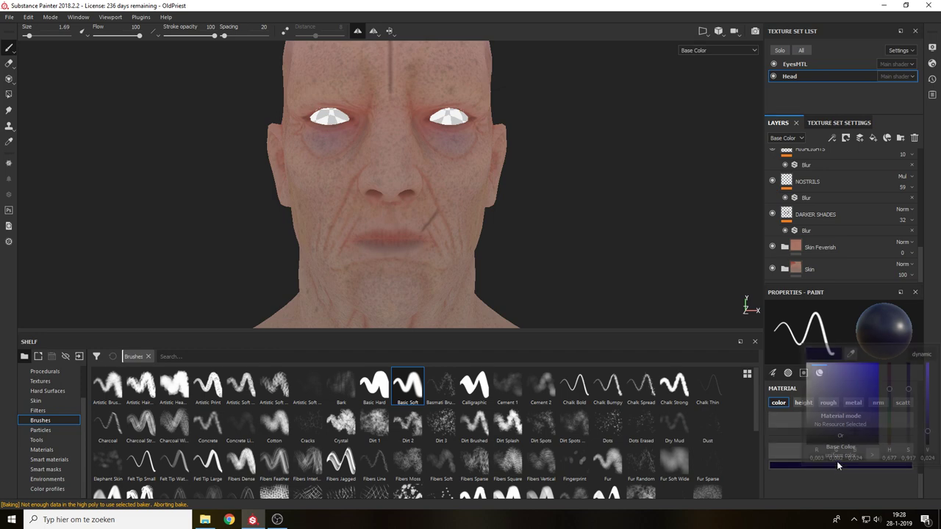
drag(851, 354, 797, 249)
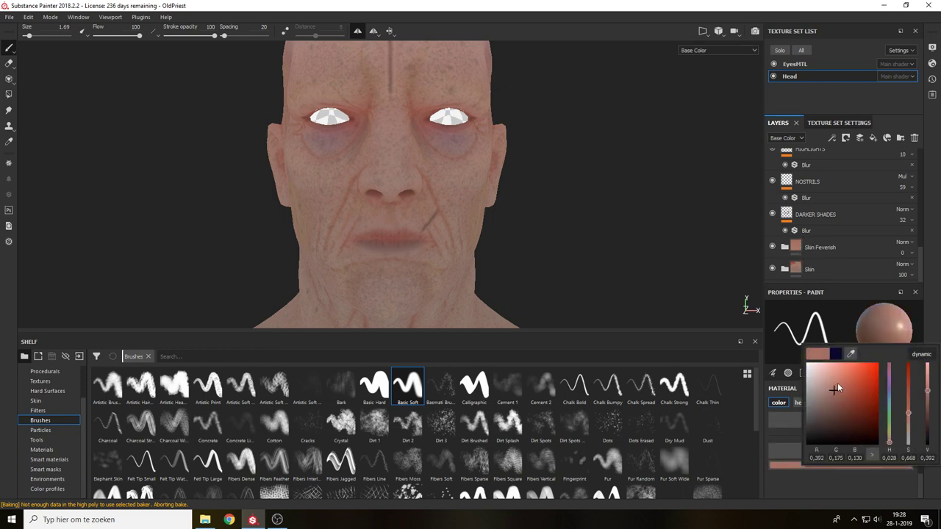
click(828, 379)
Paint pale highlights on both brow ridges and along the bridge of the nose with a size 6.35 brush.
alt+drag(629, 263, 569, 241)
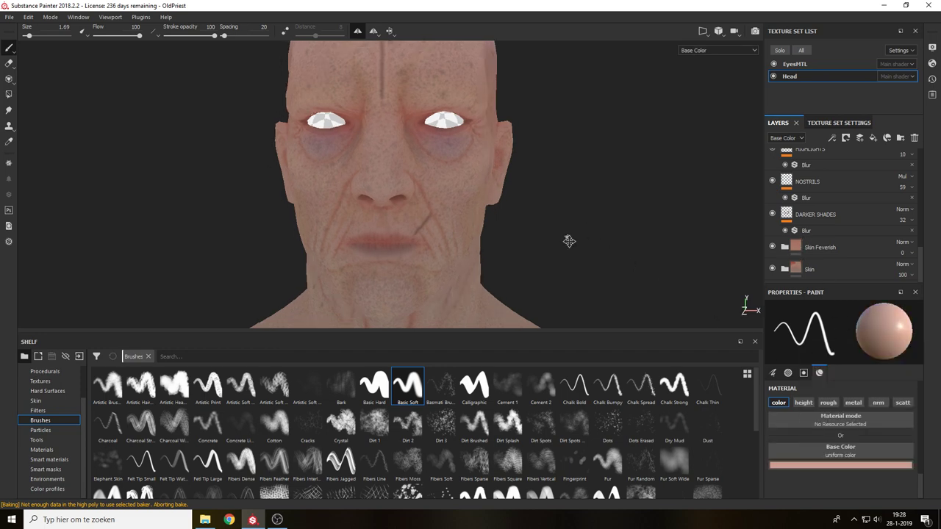
alt+middle_drag(569, 241, 593, 271)
ctrl+right_drag(467, 167, 485, 168)
mouse_move(411, 164)
mouse_down()
mouse_move(410, 215)
mouse_move(409, 136)
mouse_move(494, 121)
mouse_move(459, 117)
mouse_up()
alt+drag(475, 207, 438, 206)
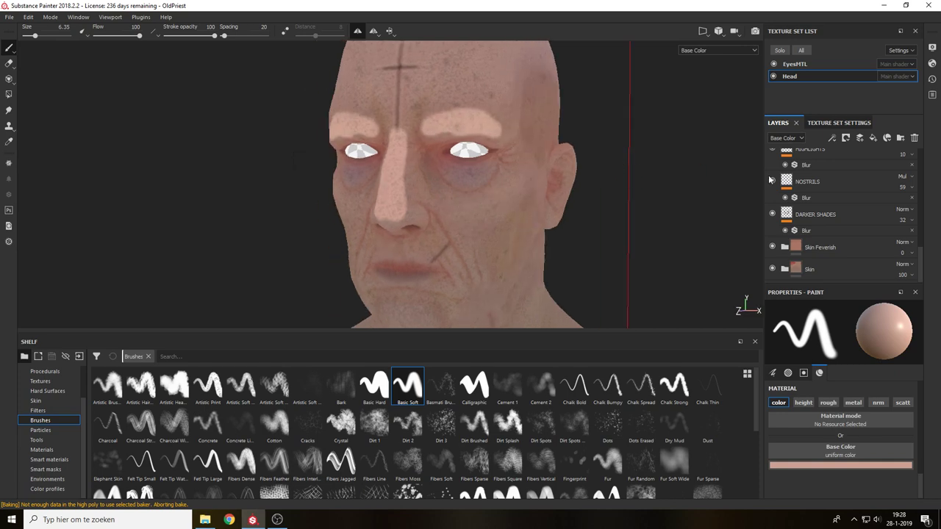
Add a Blur filter to the new highlight layer, limited to the color channel, with a blur intensity of 3.25.
click(831, 139)
click(848, 197)
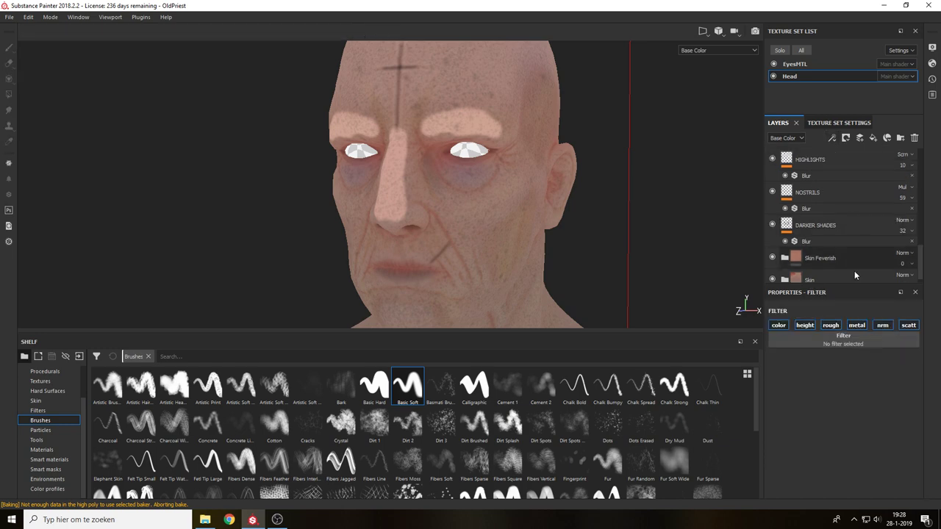
click(844, 343)
click(866, 375)
click(831, 326)
click(856, 328)
click(882, 326)
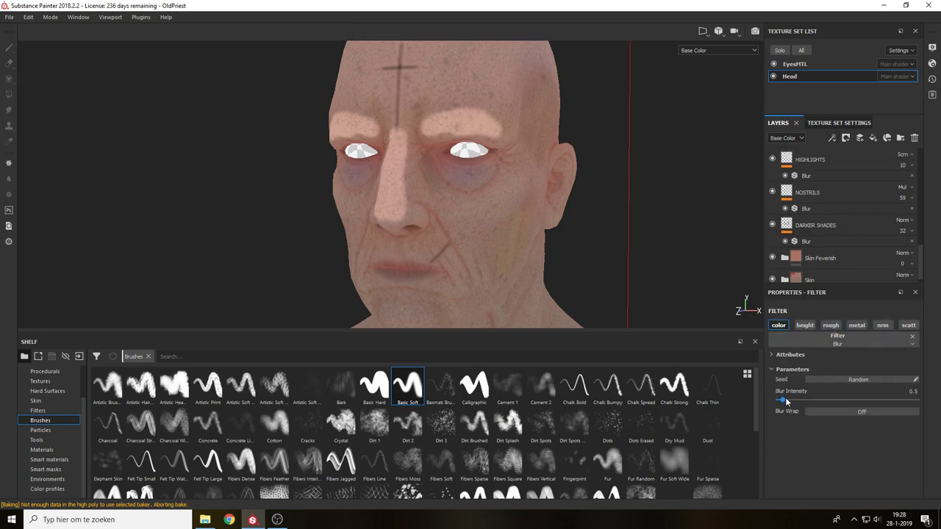
drag(784, 399, 807, 399)
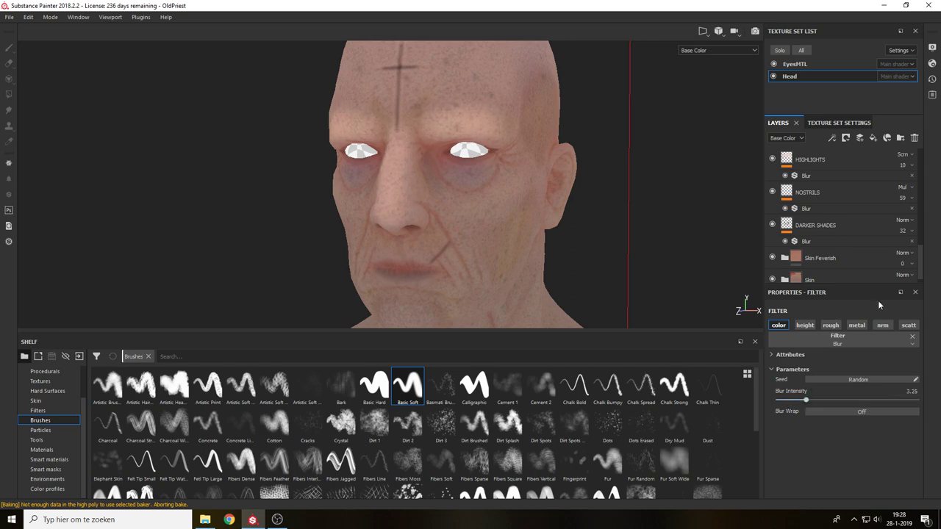
Set the new highlight layer's blending mode to Screen and its opacity to 24.
drag(920, 259, 921, 270)
scroll(919, 221, up, 3)
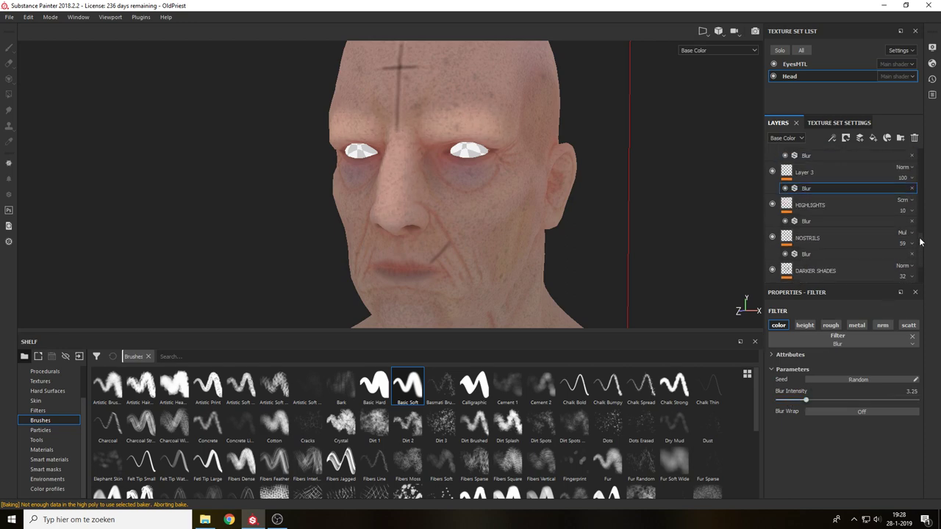
click(904, 166)
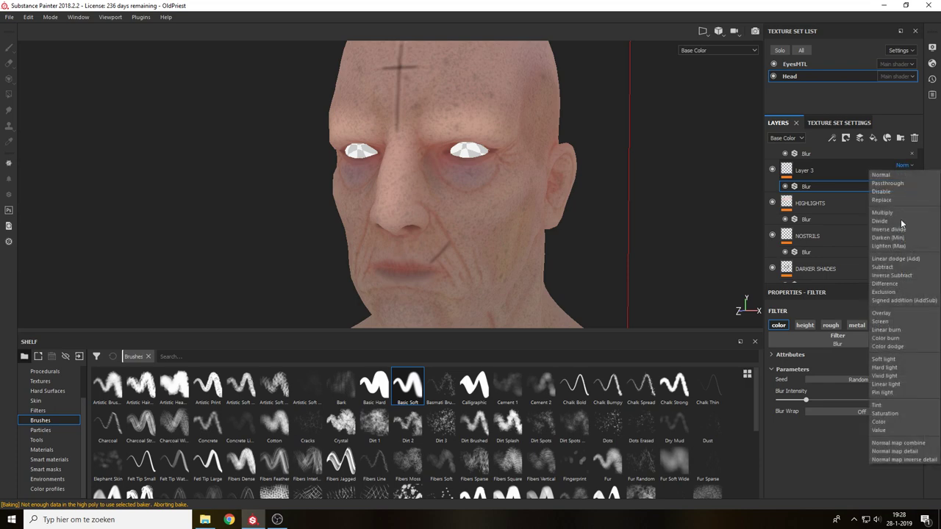
click(888, 321)
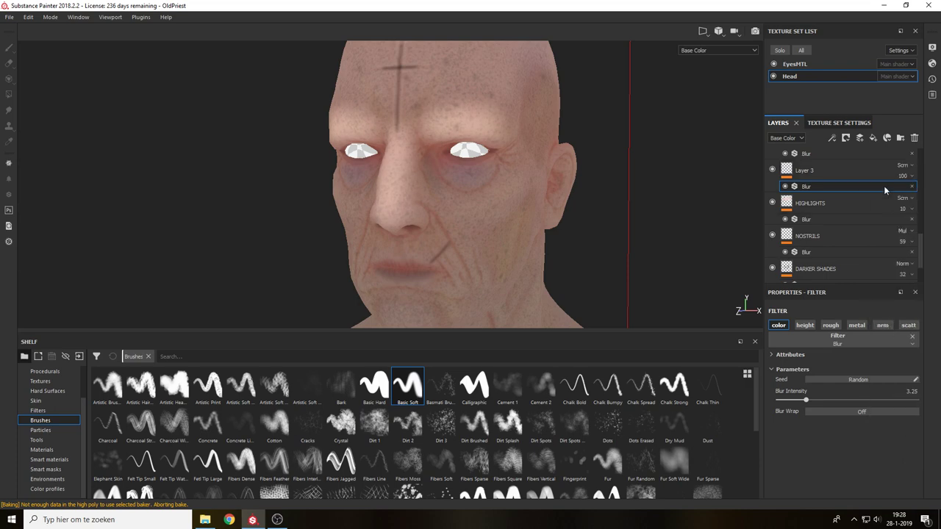
click(903, 177)
drag(931, 195, 903, 200)
Compare the brow and nose highlights in the Material and Base Color views and set the layer's opacity to 17.
alt+drag(685, 239, 712, 248)
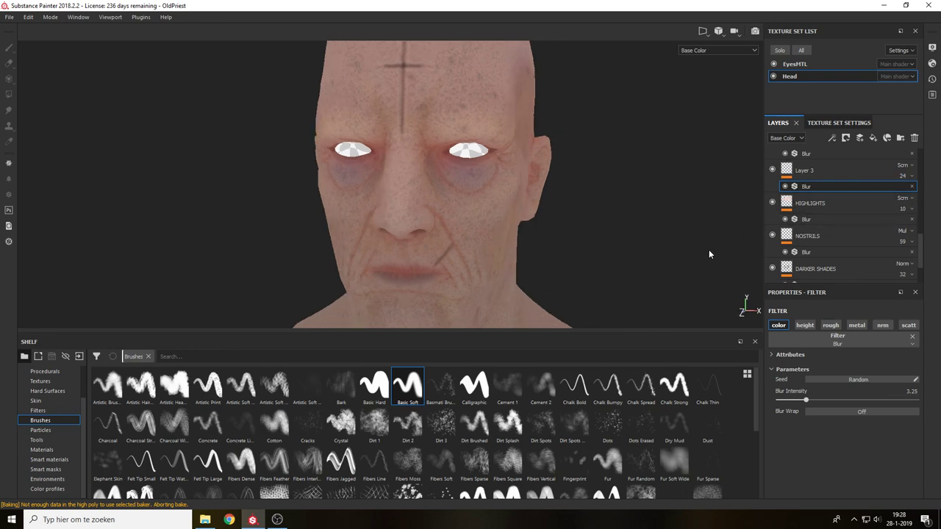
key(m)
alt+drag(592, 203, 724, 181)
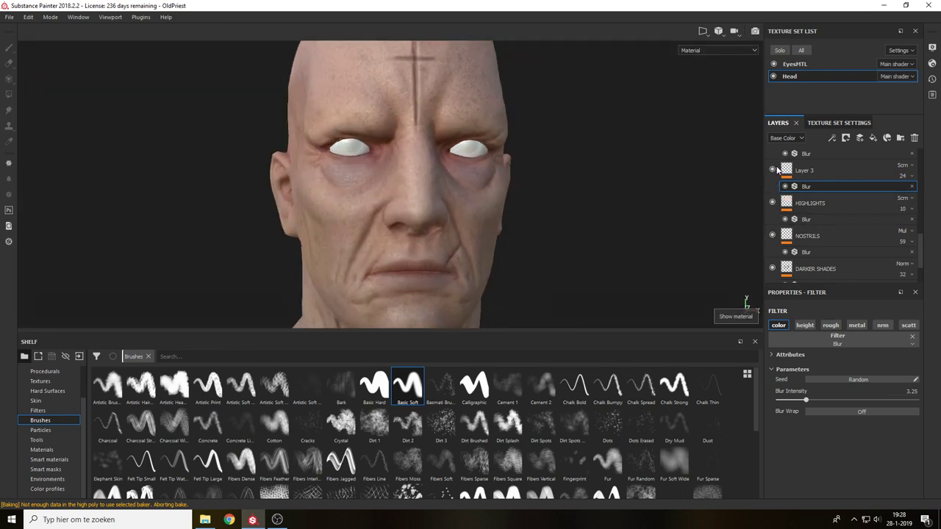
key(c)
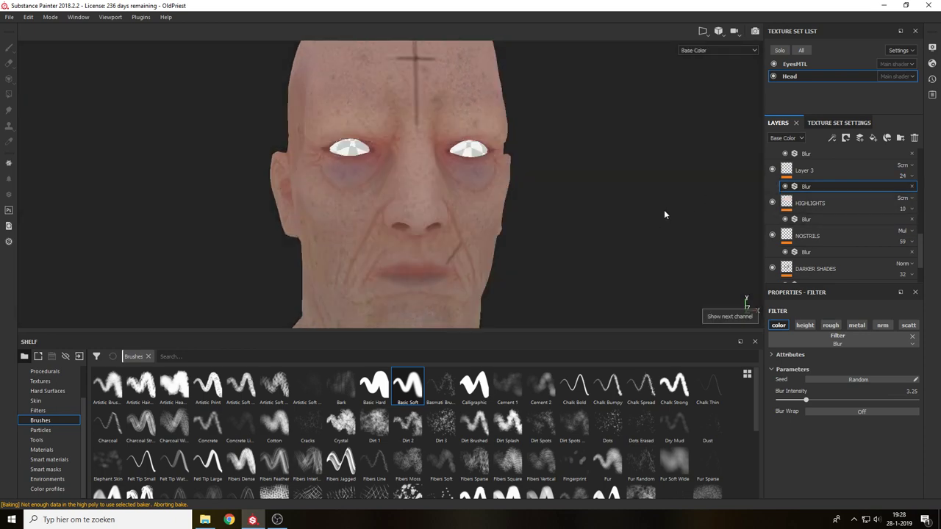
click(910, 179)
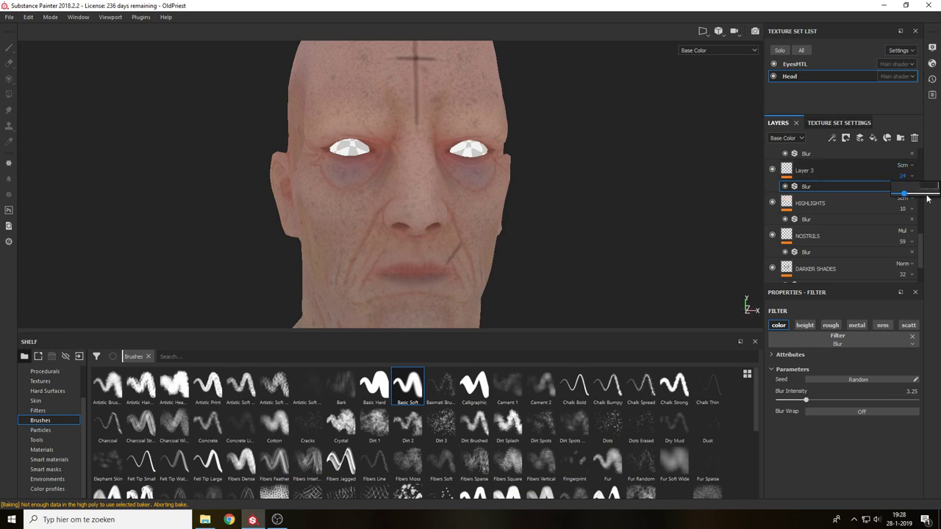
key(Return)
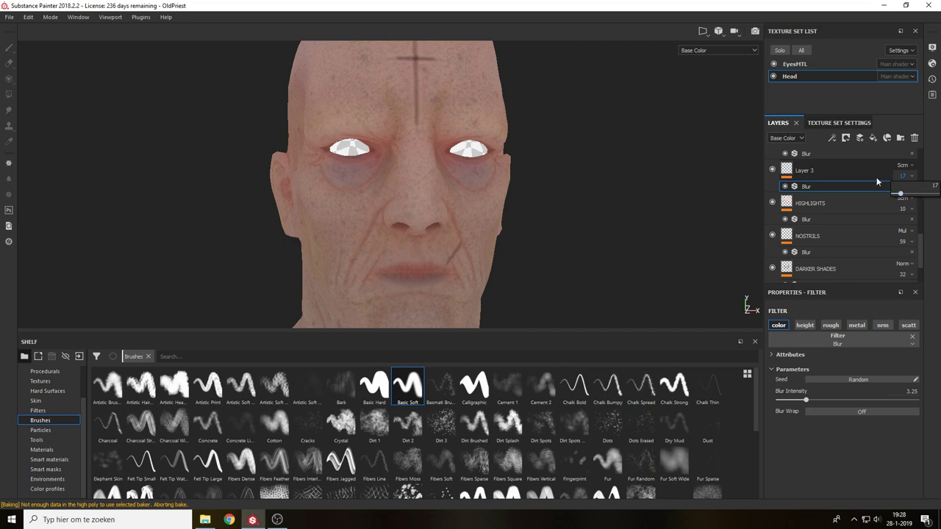
Compare the face with the new highlight layer hidden and shown, and examine it from both sides.
click(772, 169)
click(773, 169)
click(774, 178)
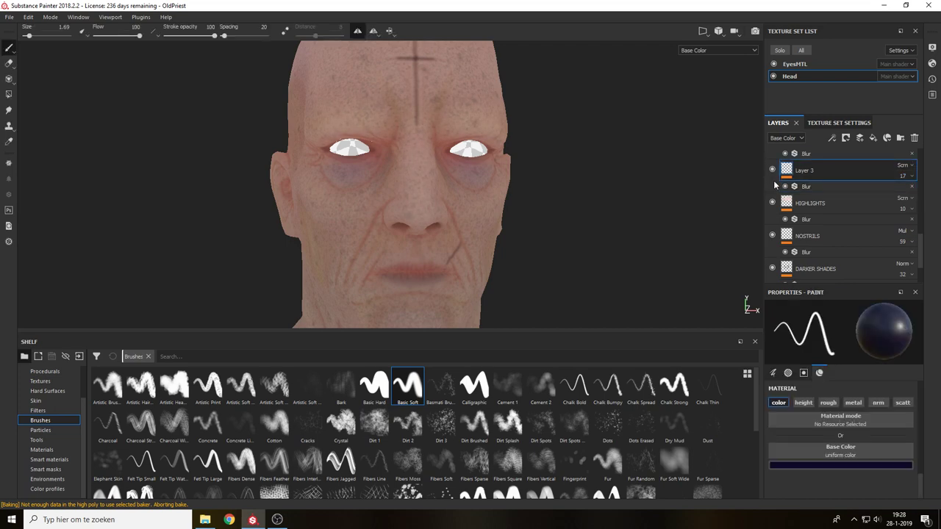
click(773, 172)
click(773, 172)
alt+drag(617, 205, 647, 211)
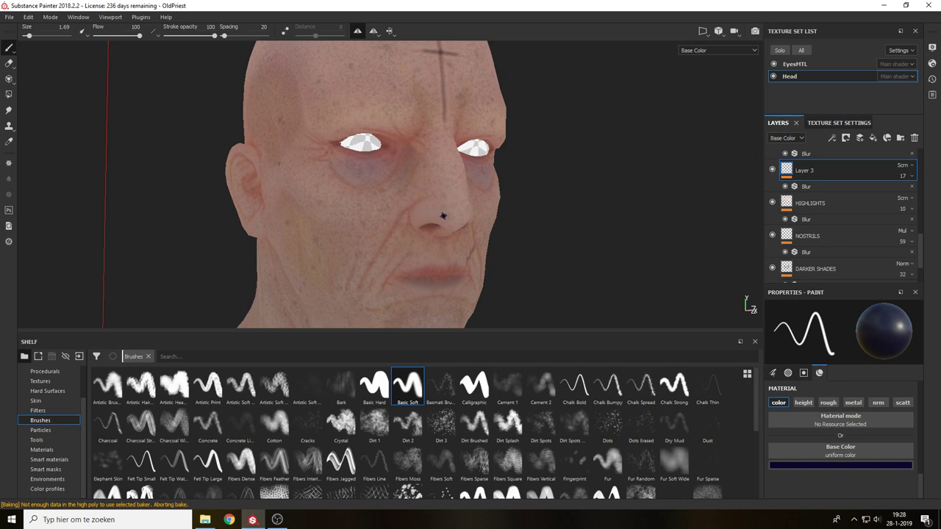
mouse_move(505, 188)
alt+mouse_down()
mouse_move(588, 181)
mouse_move(397, 184)
alt+mouse_up()
alt+drag(540, 176, 485, 164)
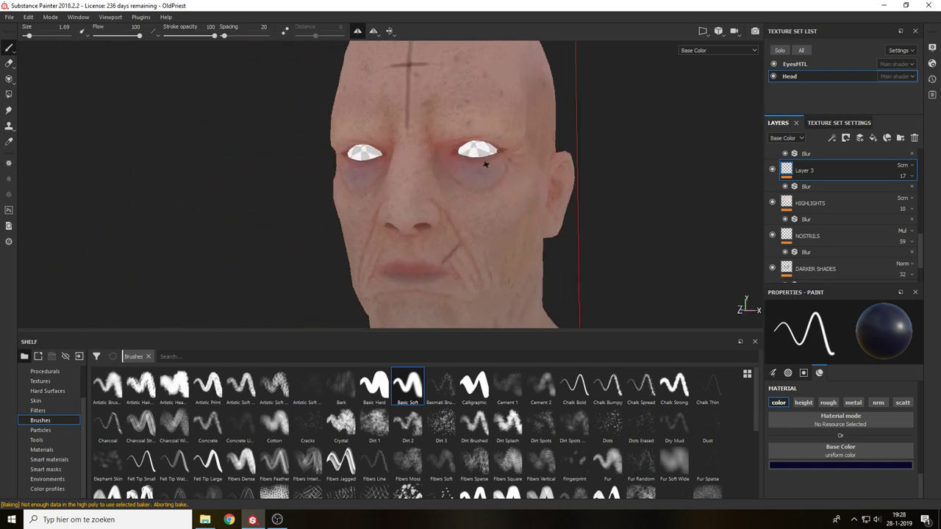
Frame the side of the head with the ear, disable the new layer's Blur filter and select the layer for painting.
alt+middle_drag(492, 192, 376, 198)
alt+drag(441, 196, 401, 199)
alt+drag(504, 155, 449, 169)
alt+right_drag(448, 191, 437, 282)
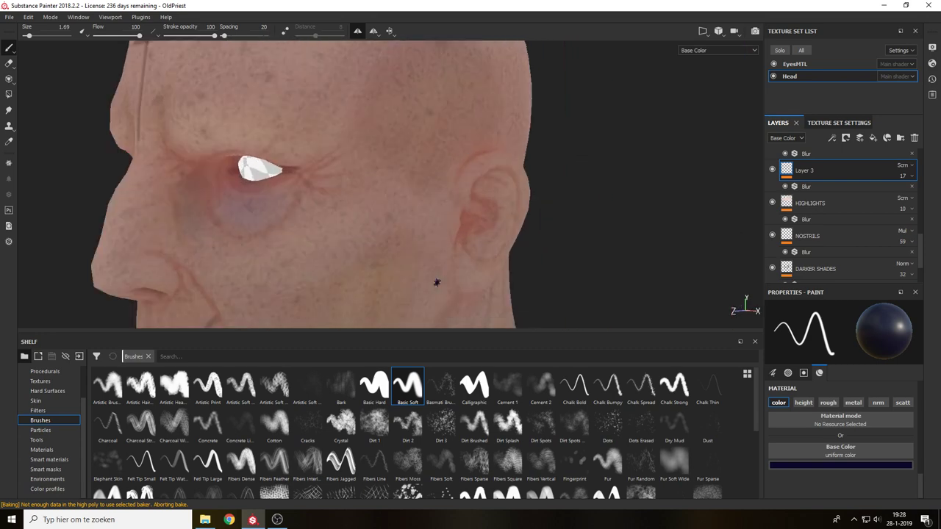
click(785, 186)
click(818, 186)
click(817, 175)
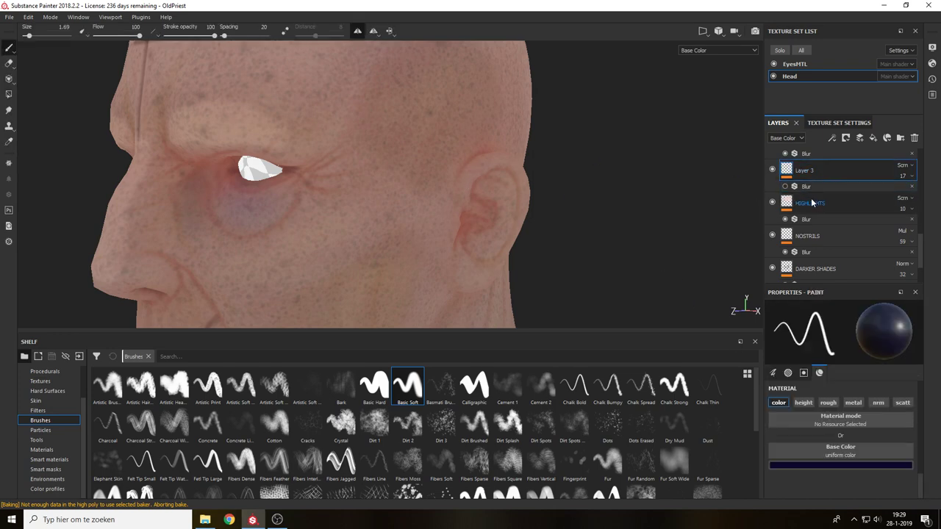
Sample the Skin Feverish thumbnail for the base color and lighten it to pale pink (R 0.628, G 0.424, B 0.382).
click(822, 467)
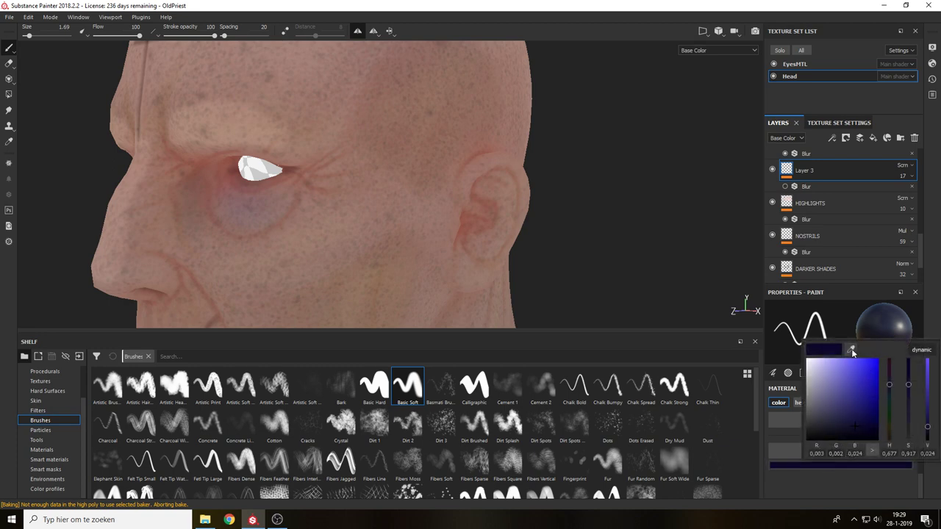
drag(851, 350, 534, 182)
drag(922, 257, 922, 282)
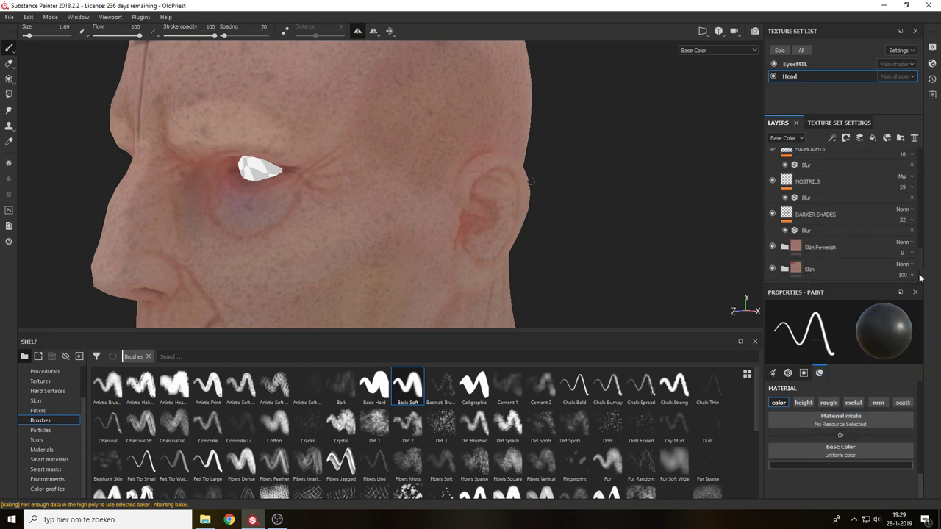
click(830, 464)
drag(851, 357, 797, 249)
click(821, 380)
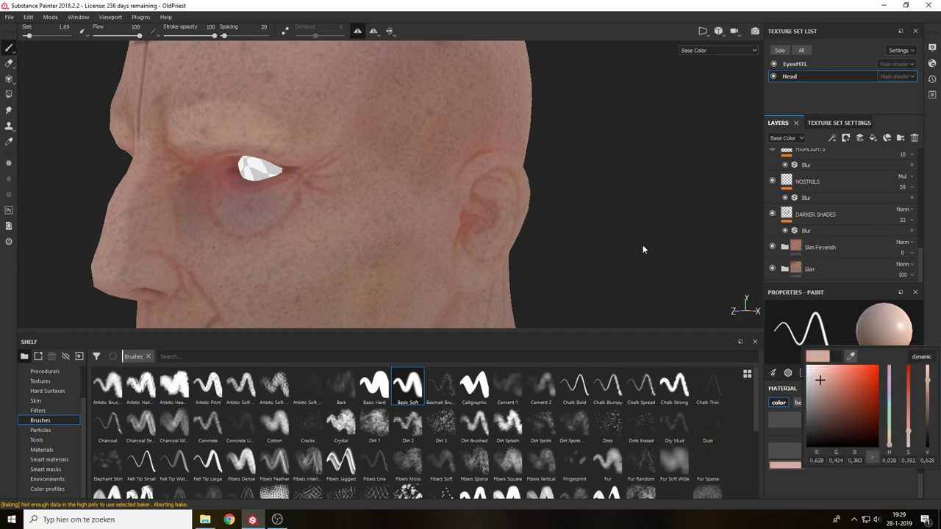
Paint pale pink highlights along the ear's outer rim, inner fold and lobe.
click(476, 165)
drag(466, 191, 482, 163)
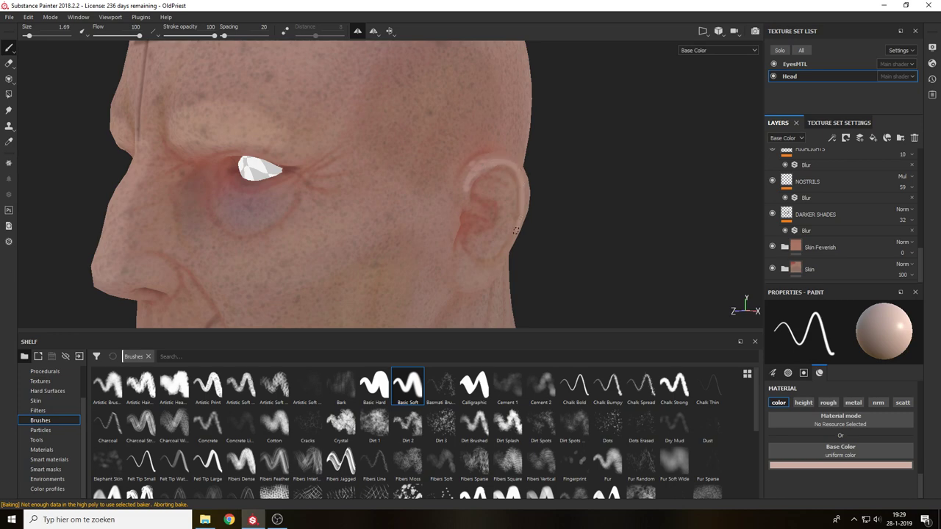
drag(500, 262, 486, 278)
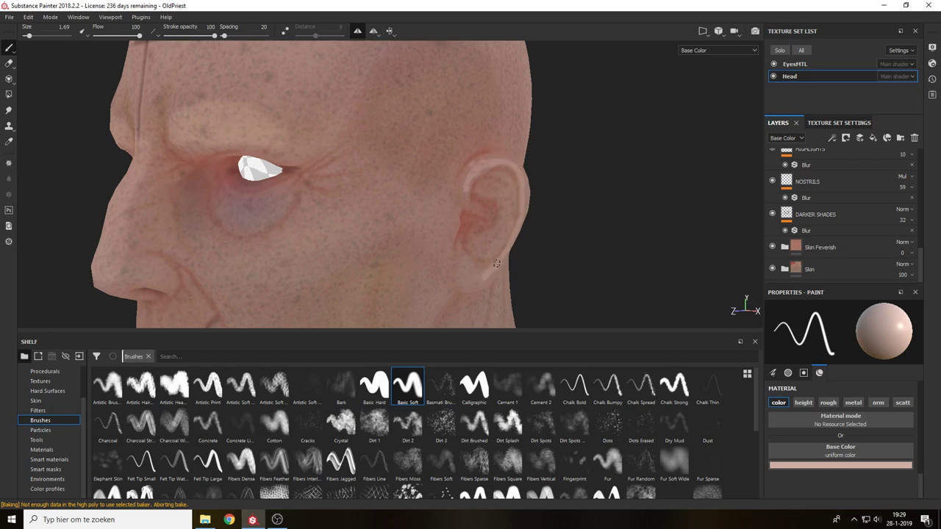
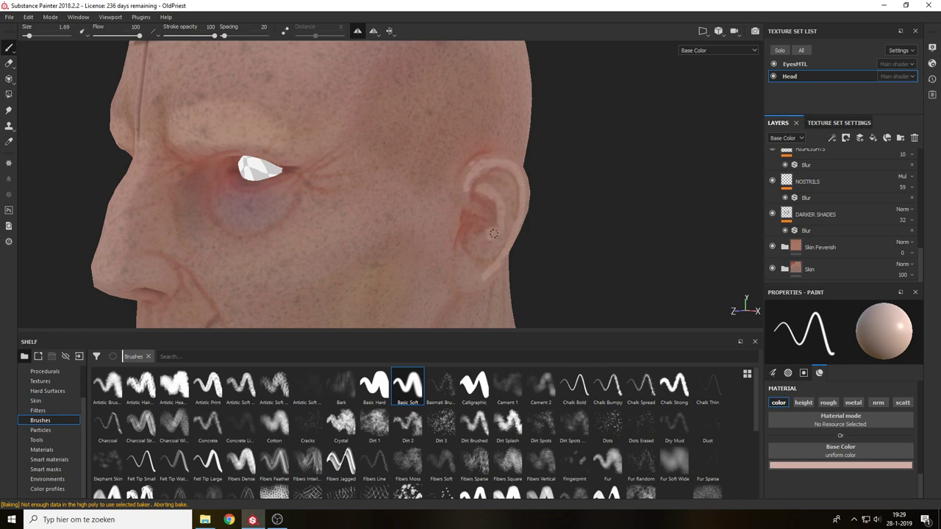
drag(492, 175, 507, 198)
mouse_move(475, 244)
mouse_down()
mouse_move(463, 272)
mouse_move(481, 263)
mouse_up()
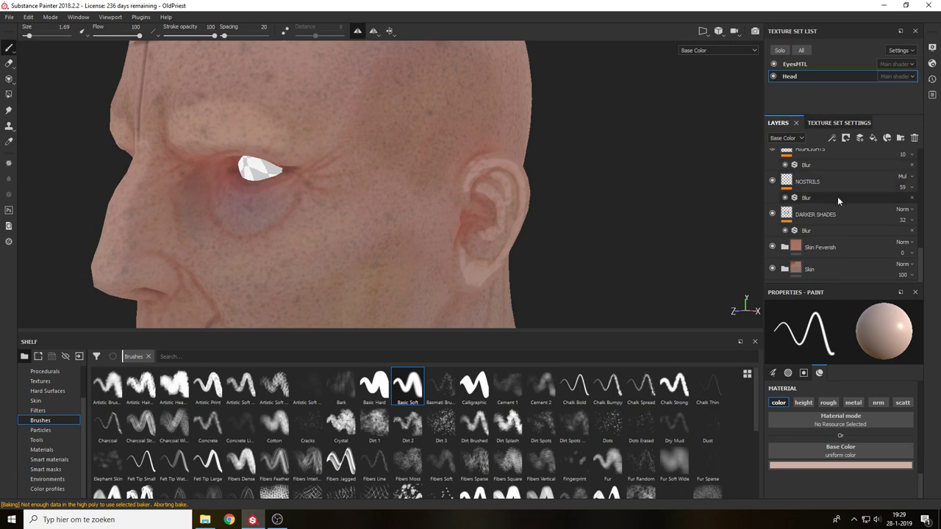
Re-enable the Blur filter on Layer 3 and save the project.
drag(921, 266, 921, 231)
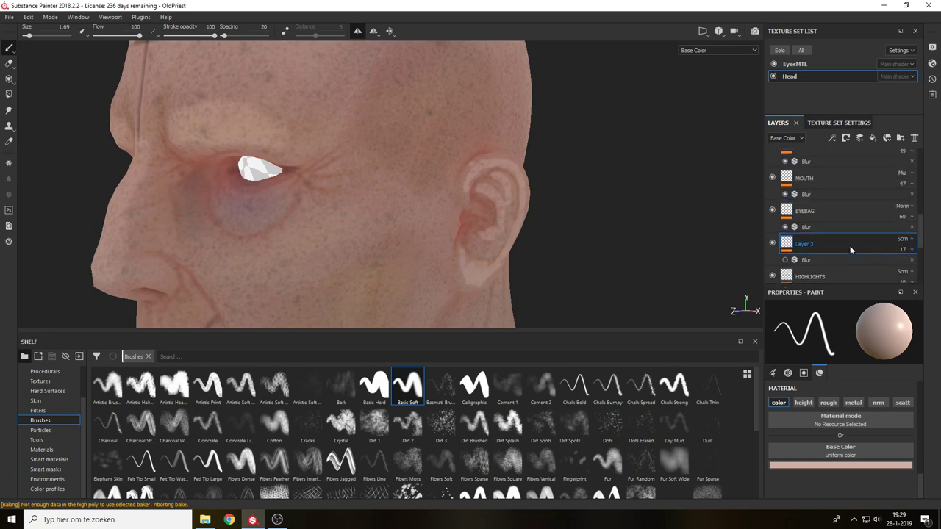
click(783, 262)
click(786, 259)
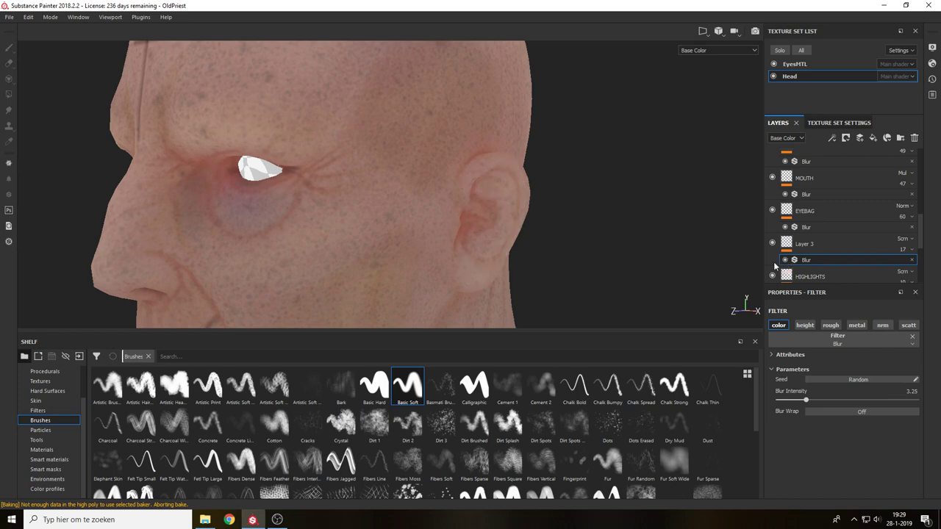
alt+drag(650, 210, 691, 229)
key(f)
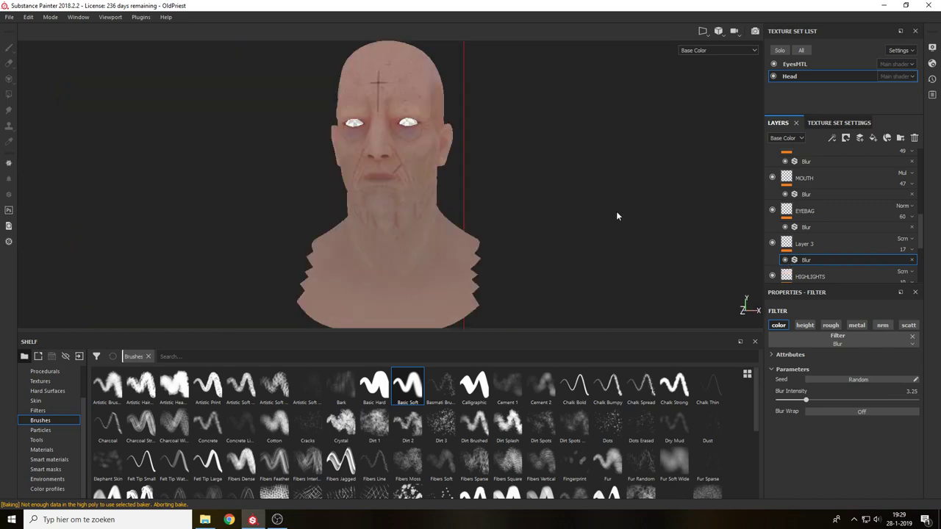
alt+drag(616, 213, 599, 228)
key(ctrl+s)
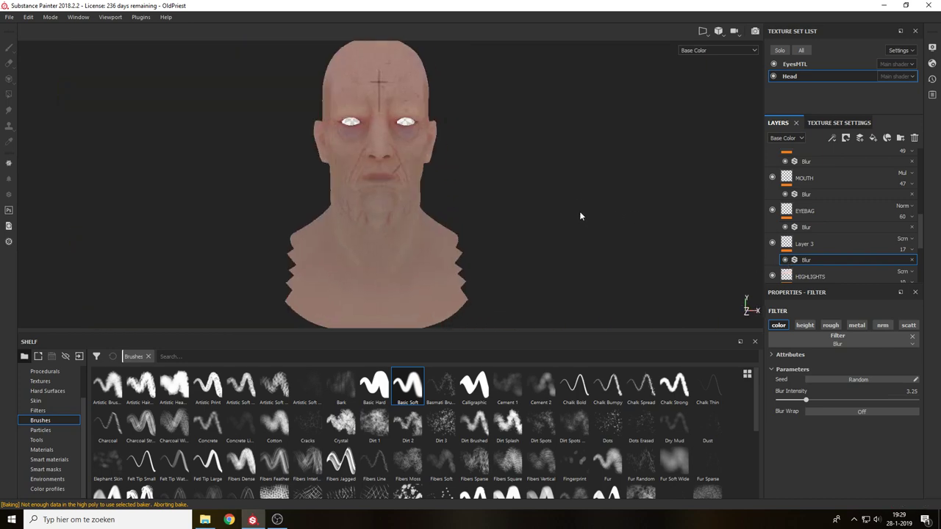
Examine the whole face in the Material view from the front and side under different environment lighting angles.
mouse_move(531, 206)
alt+mouse_down()
mouse_move(693, 193)
mouse_move(599, 197)
mouse_move(578, 210)
mouse_move(492, 220)
mouse_move(521, 210)
alt+mouse_up()
key(m)
mouse_move(521, 209)
shift+right_down()
mouse_move(607, 220)
mouse_move(526, 223)
shift+right_up()
alt+drag(529, 222, 489, 199)
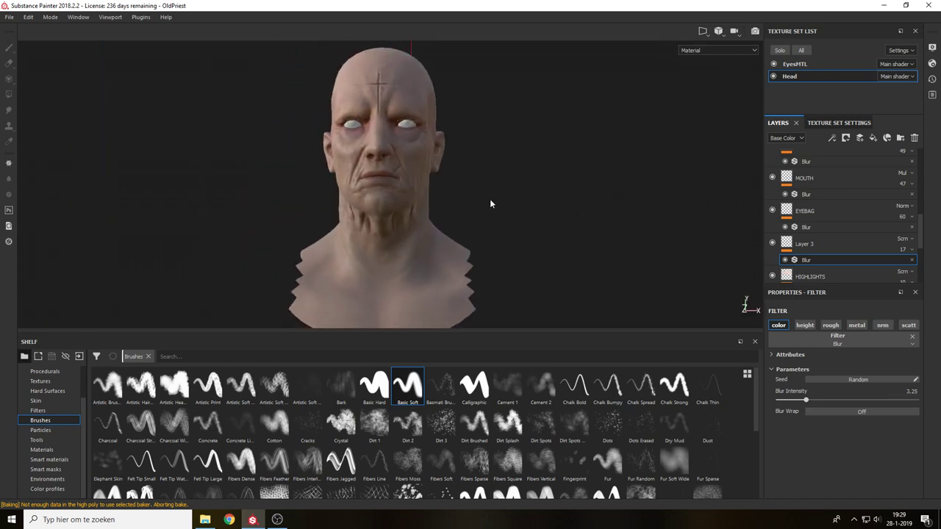
shift+right_drag(490, 198, 530, 224)
alt+middle_drag(529, 225, 591, 255)
alt+right_drag(530, 198, 496, 298)
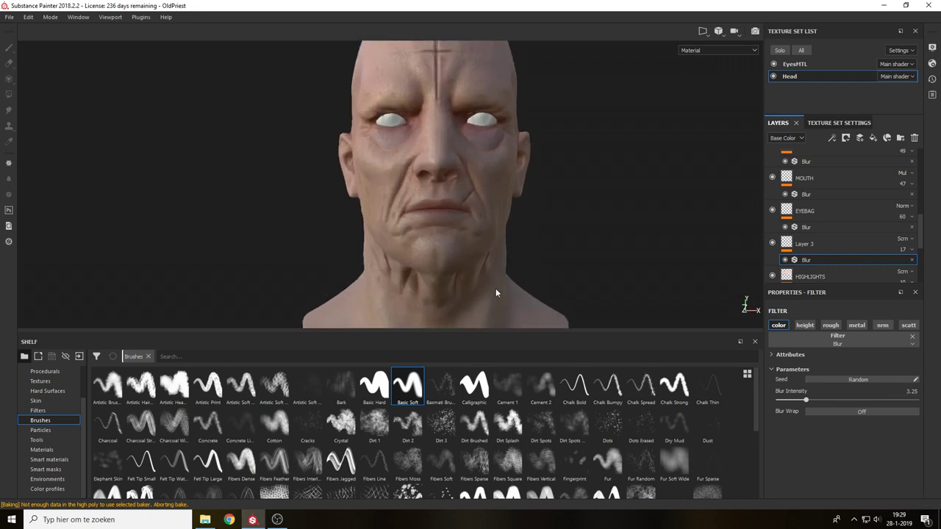
shift+right_drag(584, 162, 602, 171)
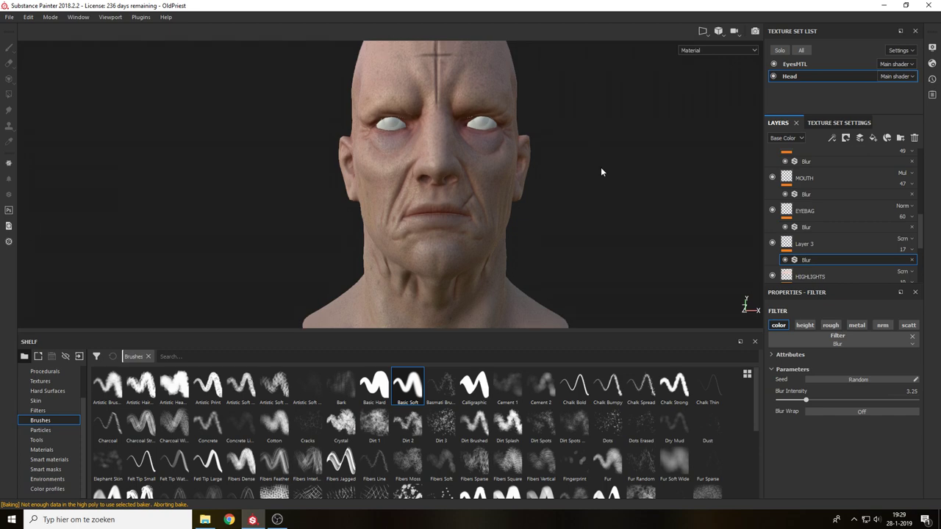
alt+middle_drag(602, 170, 556, 125)
scroll(581, 163, down, 3)
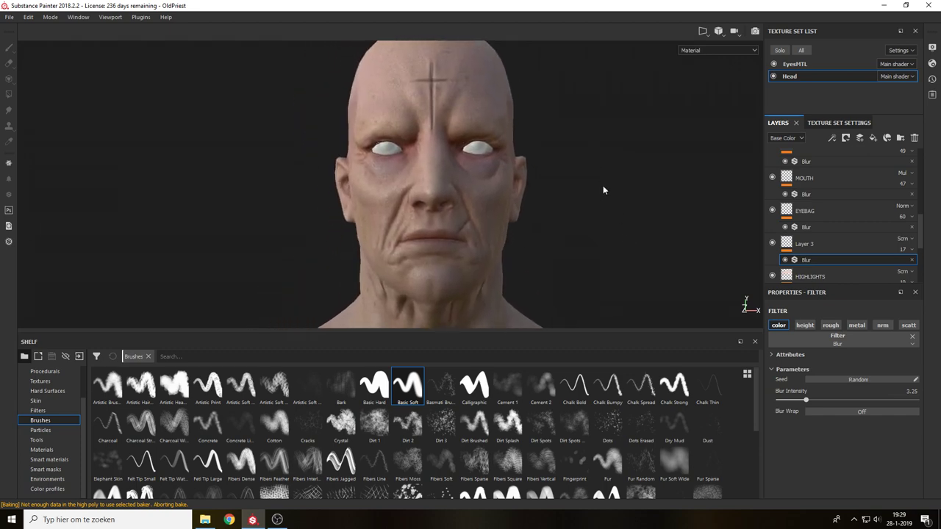
alt+drag(584, 211, 652, 208)
scroll(868, 255, up, 5)
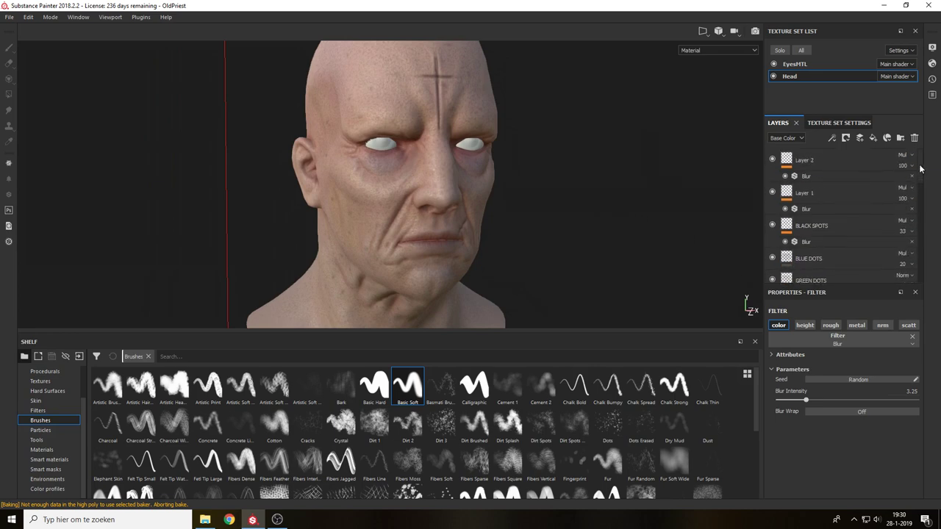
Inspect the head's Roughness channel from the front and return to the Material view.
alt+drag(573, 212, 513, 217)
key(c)
key(c)
key(c)
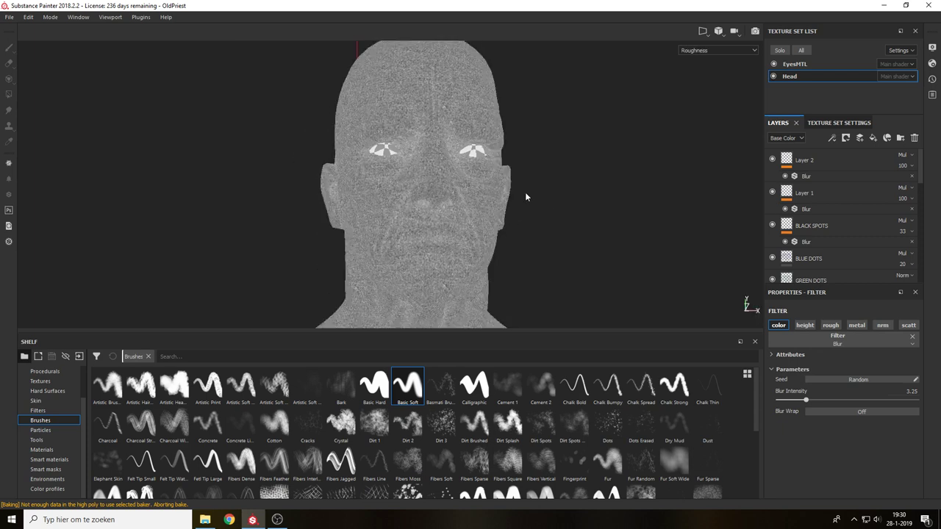
key(m)
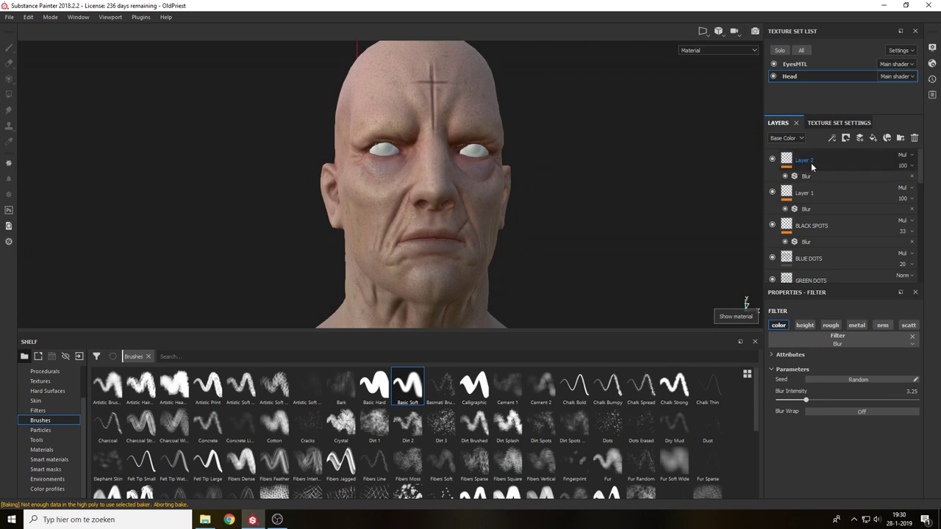
Create a folder above Layer 2 and name it COLOR.
click(811, 163)
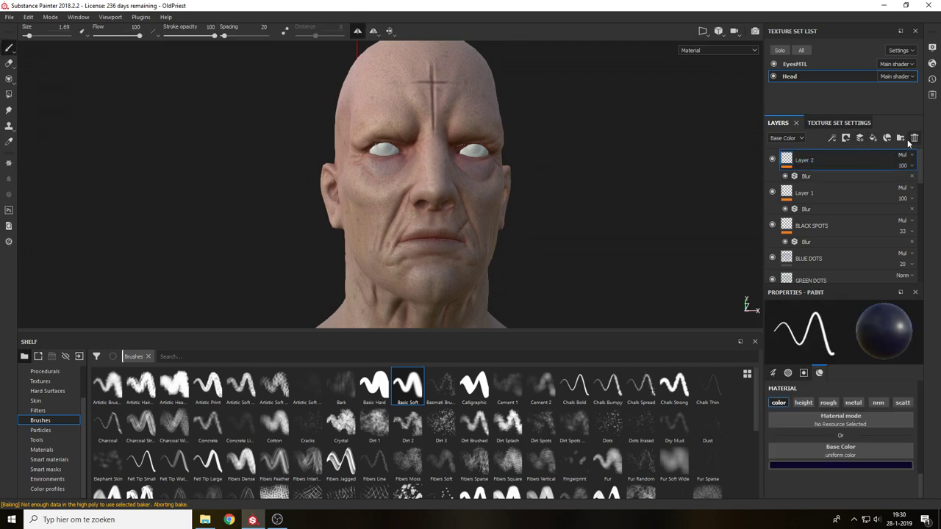
click(900, 138)
double_click(817, 160)
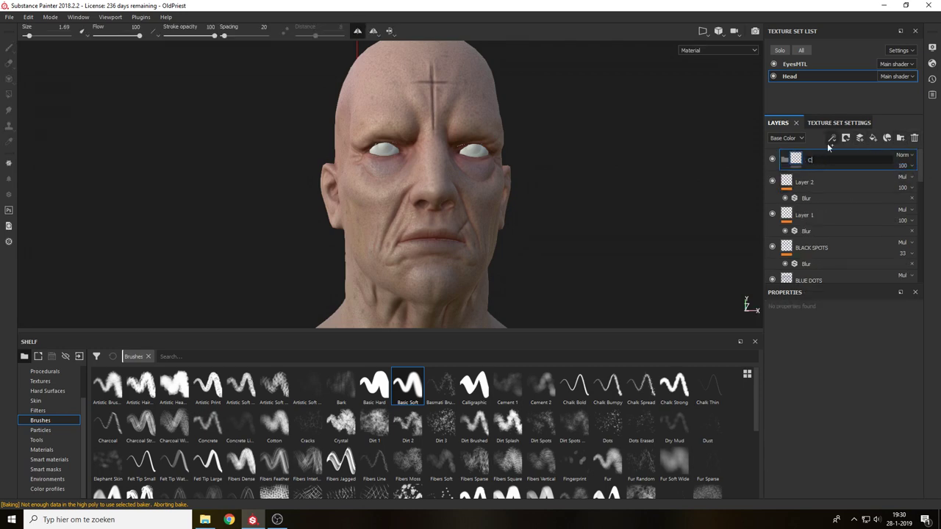
text(COLOR)
key(Return)
Try to put all the painted layers into the COLOR folder while it uses Normal blending.
click(861, 179)
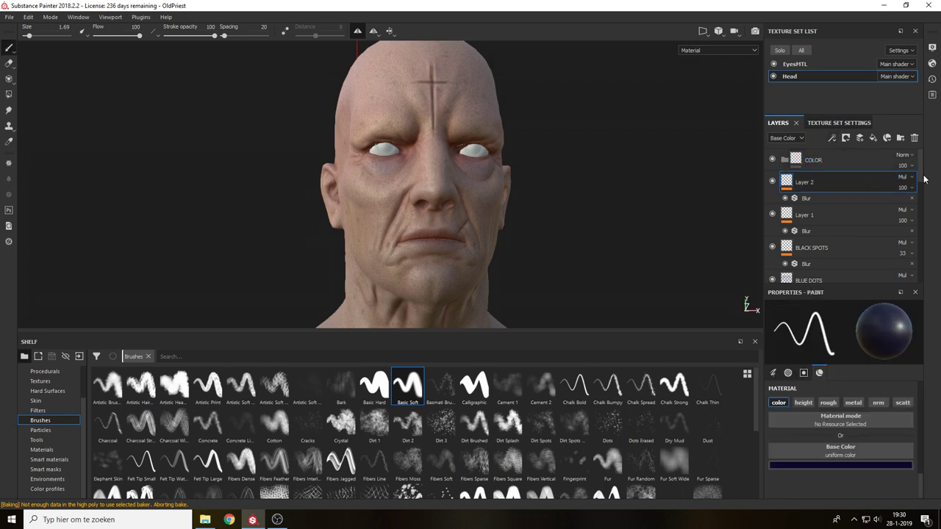
mouse_move(921, 181)
mouse_down()
mouse_move(921, 281)
mouse_move(917, 171)
mouse_up()
shift+click(873, 213)
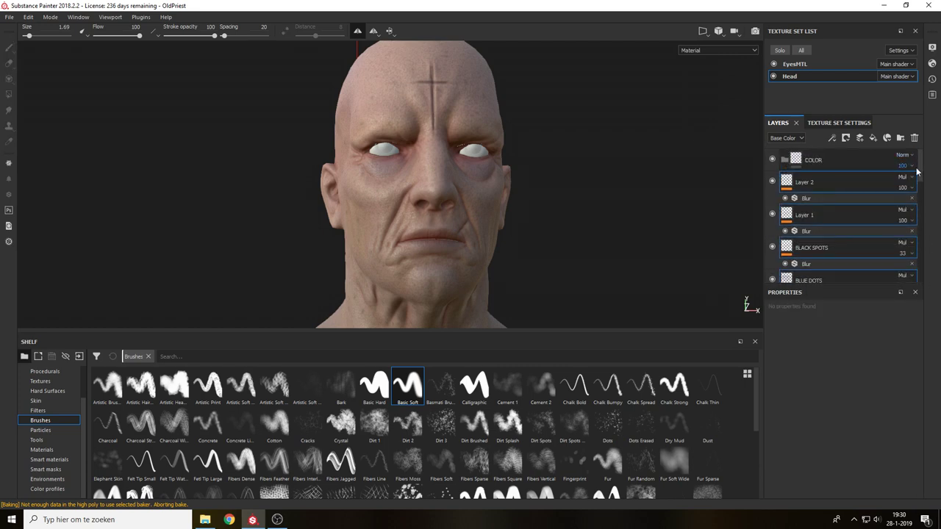
drag(849, 177, 841, 164)
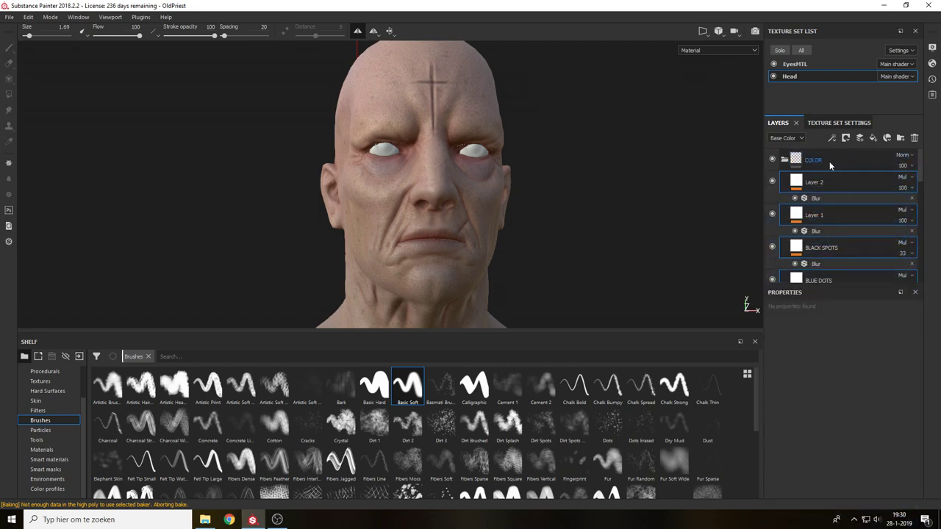
click(785, 160)
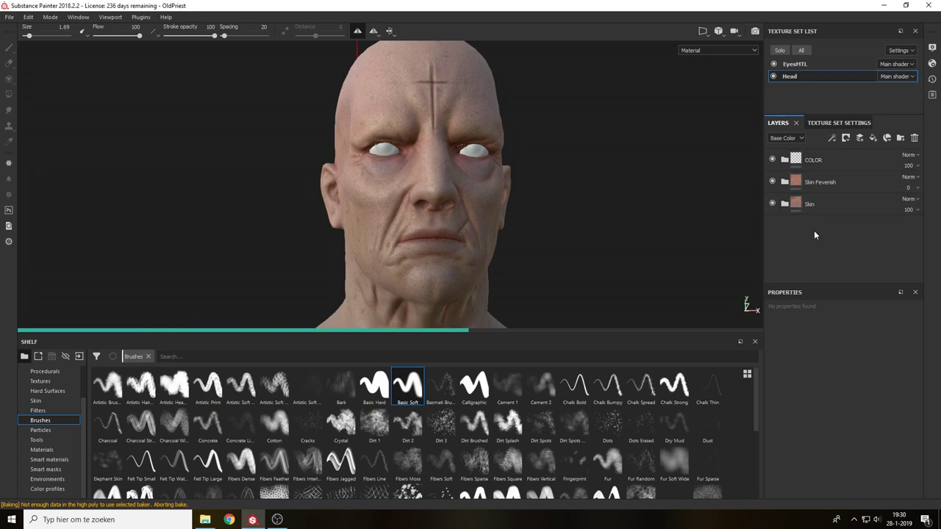
Set the COLOR folder's blending mode to Passthrough.
click(894, 166)
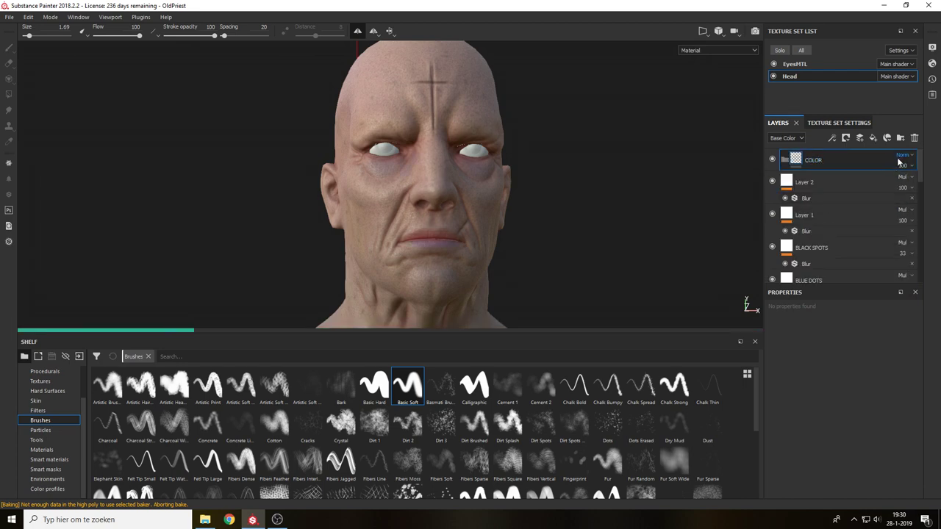
click(905, 155)
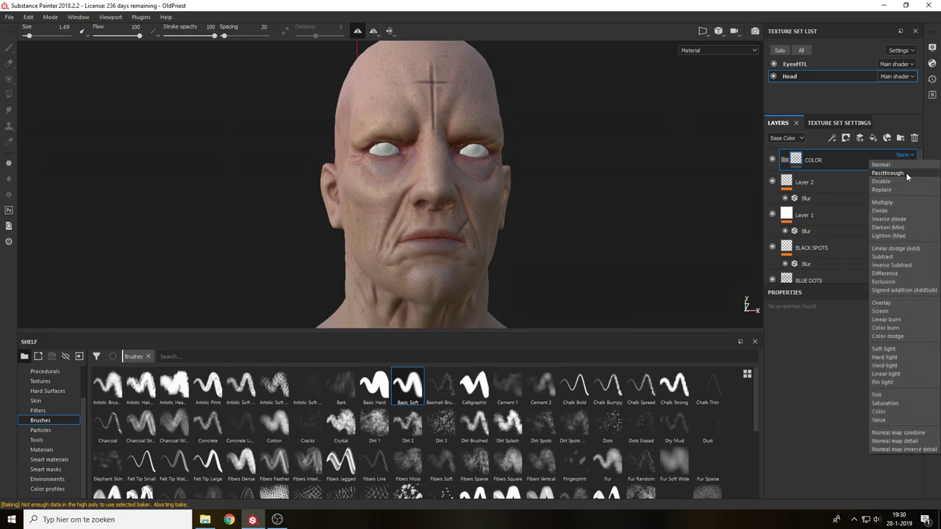
click(888, 172)
Move every layer from Layer 2 down to the one above Skin Feverish into the COLOR folder and collapse it.
click(902, 182)
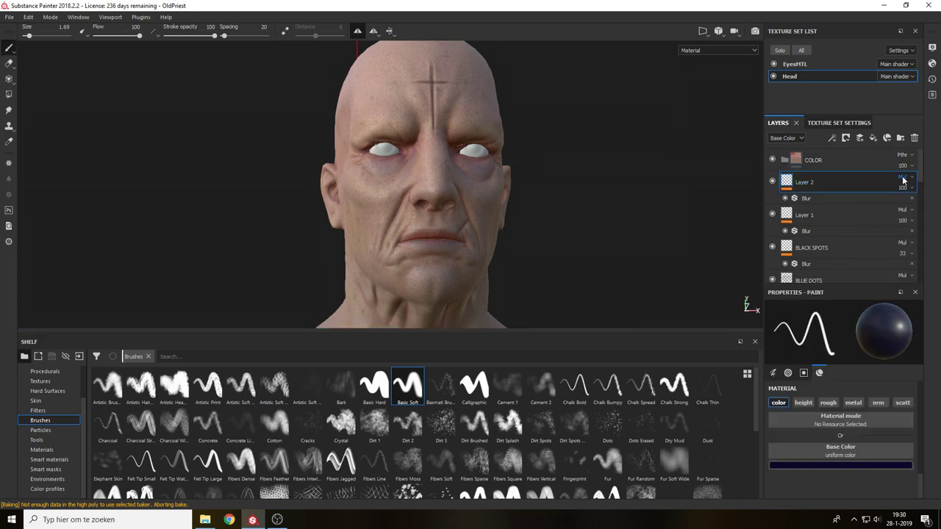
mouse_move(921, 177)
mouse_down()
mouse_move(921, 278)
mouse_move(921, 165)
mouse_up()
shift+click(877, 220)
drag(852, 181, 861, 156)
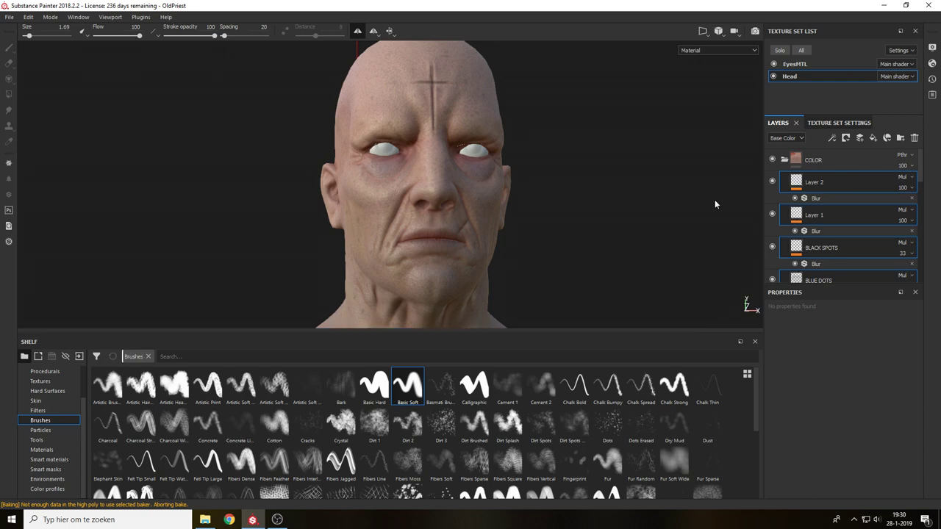
click(786, 161)
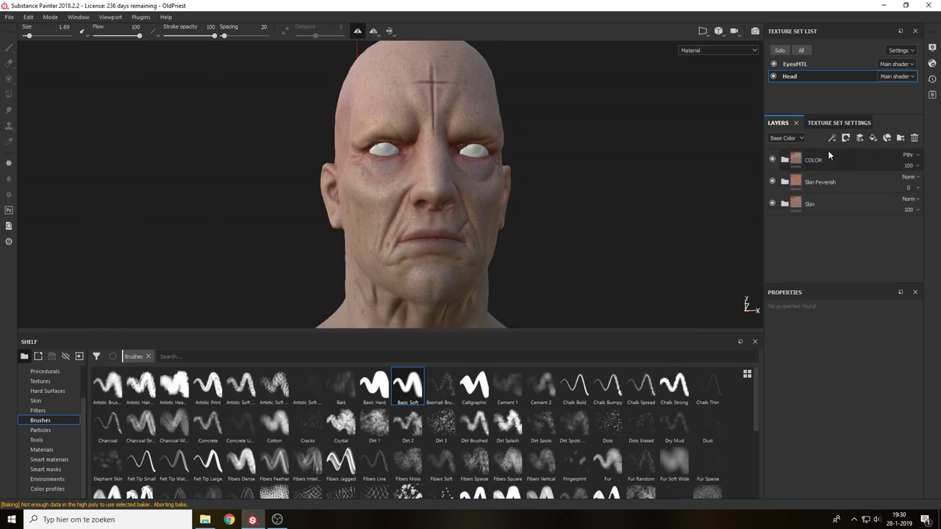
click(900, 139)
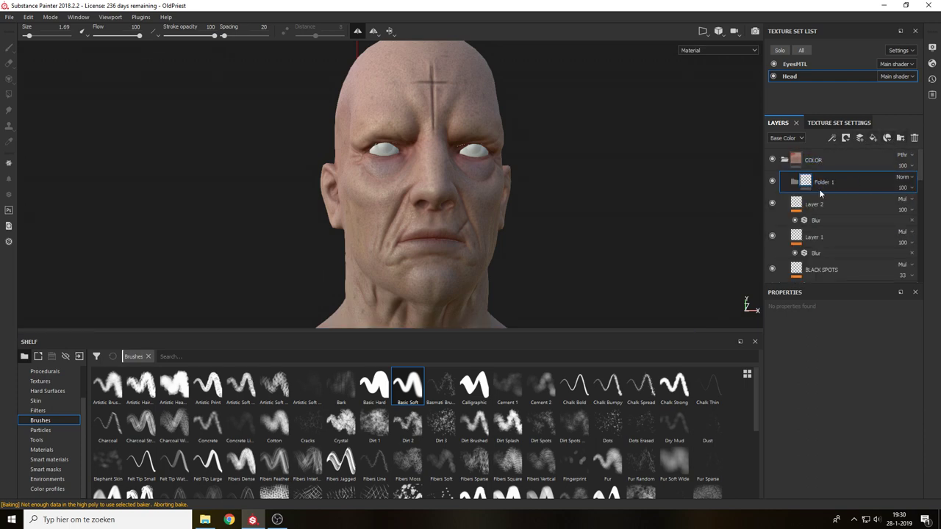
drag(821, 185, 838, 151)
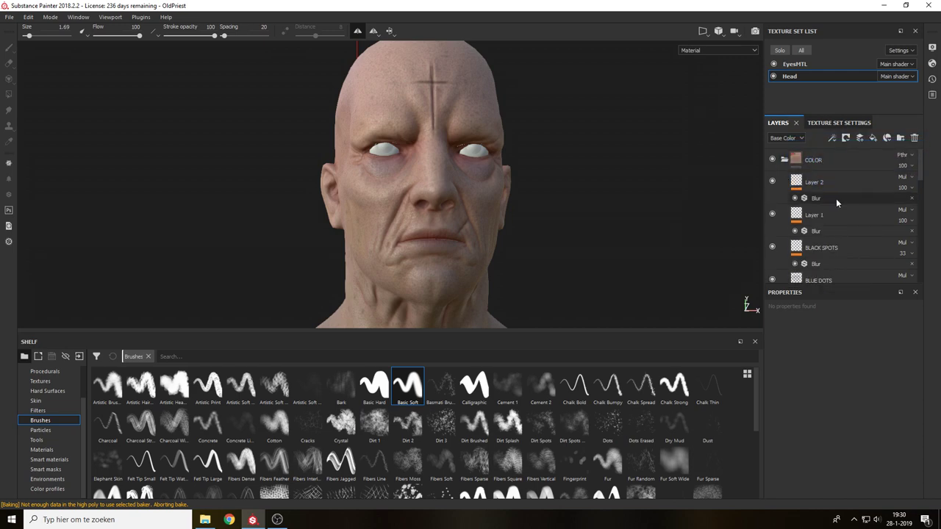
mouse_move(919, 173)
mouse_down()
mouse_move(920, 273)
mouse_move(919, 157)
mouse_up()
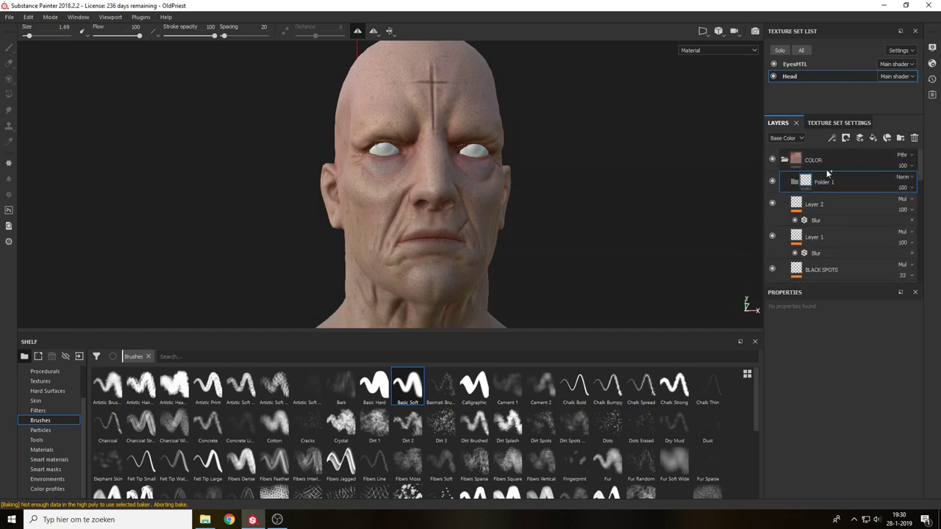
key(Delete)
click(783, 160)
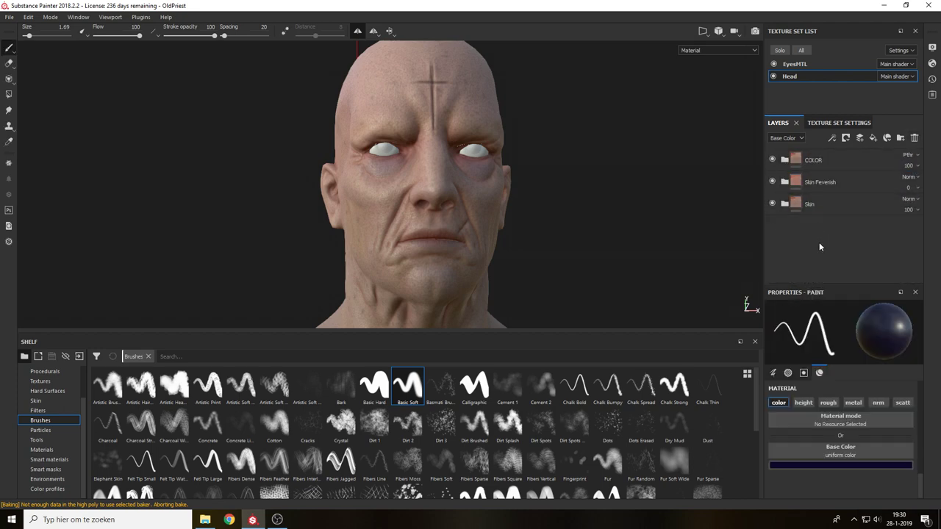
click(901, 138)
key(ctrl+z)
Add a folder above COLOR, collapse COLOR and name the new folder ROUGHESS.
click(853, 164)
click(901, 138)
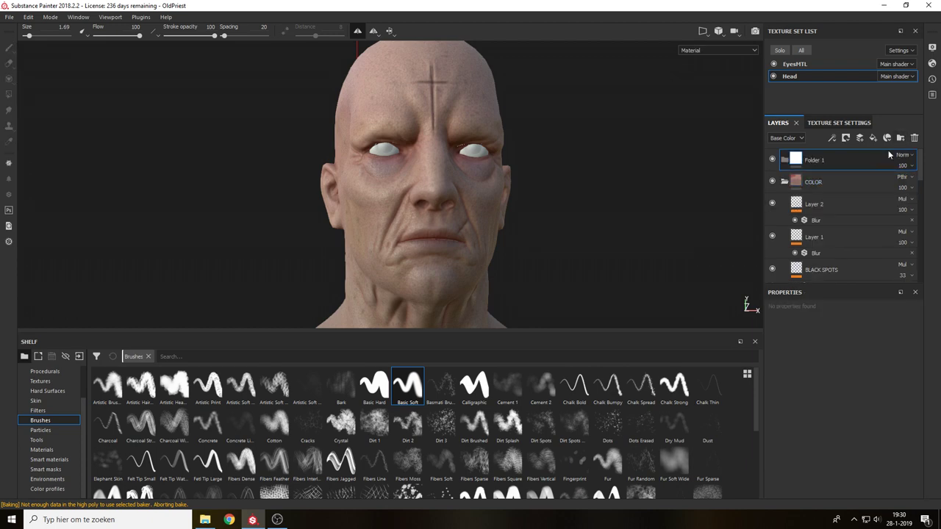
click(784, 182)
double_click(813, 159)
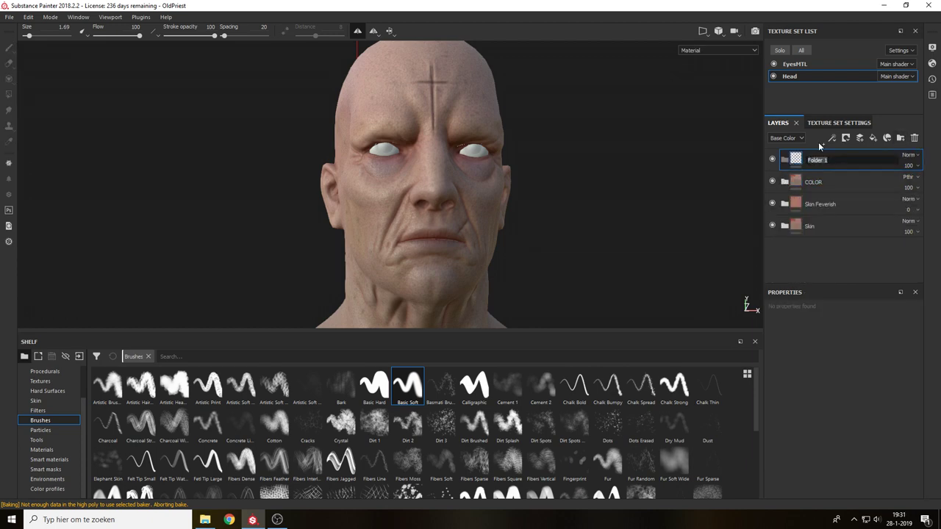
text(ROUGHESS)
key(Return)
Add a paint layer inside the ROUGHESS folder and limit its brush material to the roughness channel.
click(860, 138)
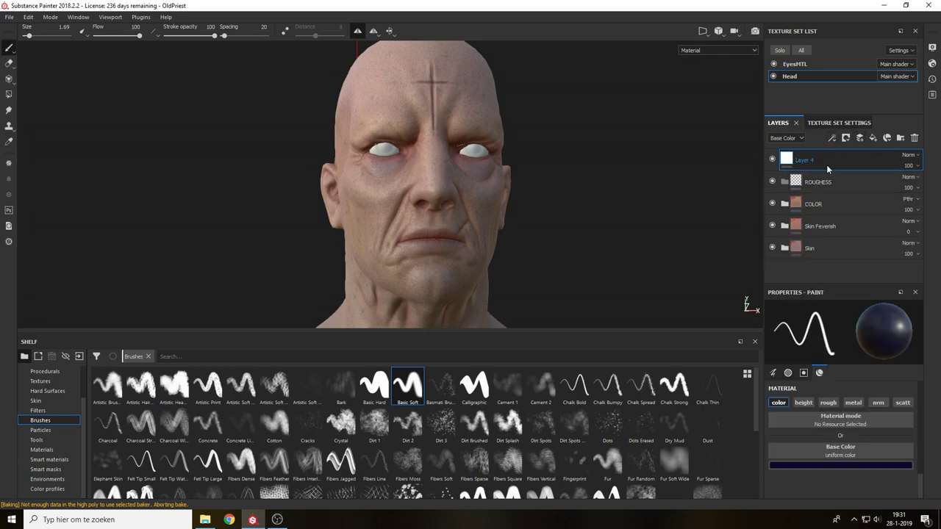
mouse_move(825, 167)
mouse_down()
mouse_move(834, 178)
mouse_move(820, 183)
mouse_up()
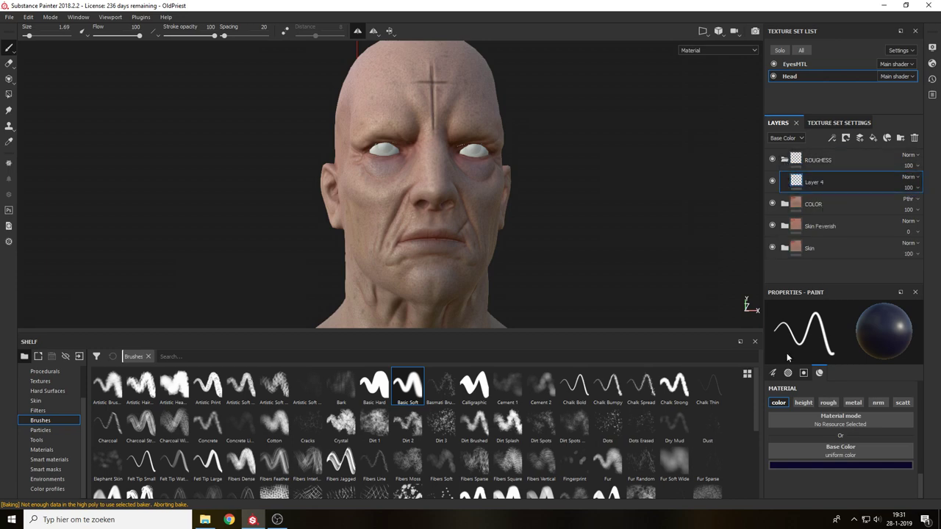
click(787, 403)
click(835, 419)
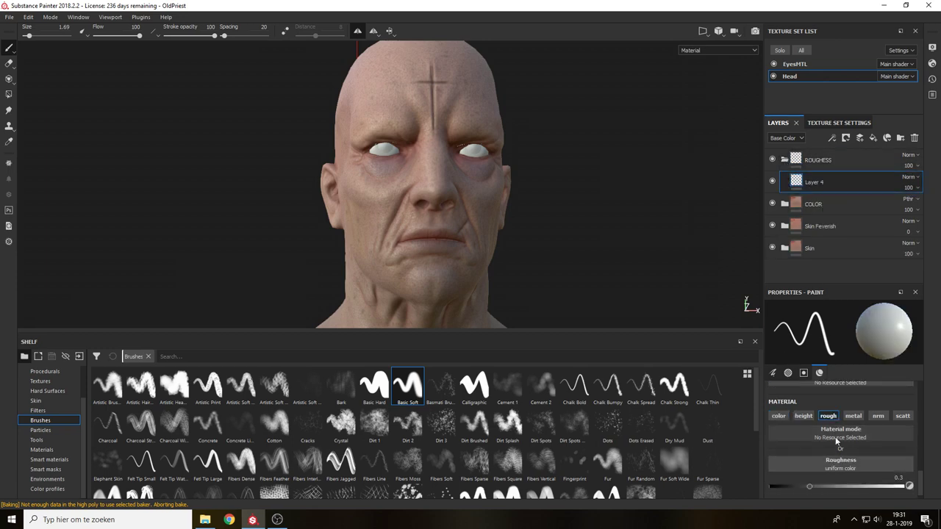
Paint the upper and lower lips on Layer 4 with roughness 0.3, using a brush of size 3.1.
alt+drag(651, 288, 601, 287)
alt+middle_drag(635, 246, 700, 186)
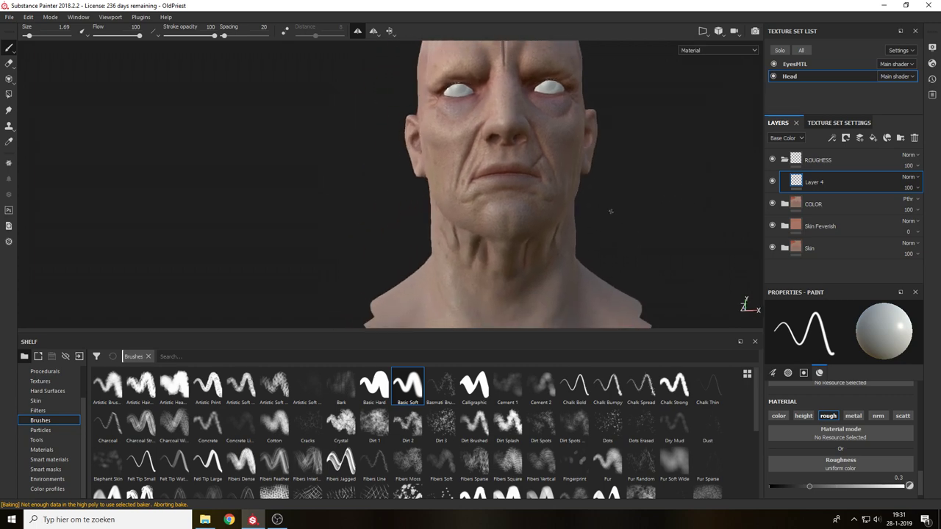
alt+right_drag(611, 212, 742, 418)
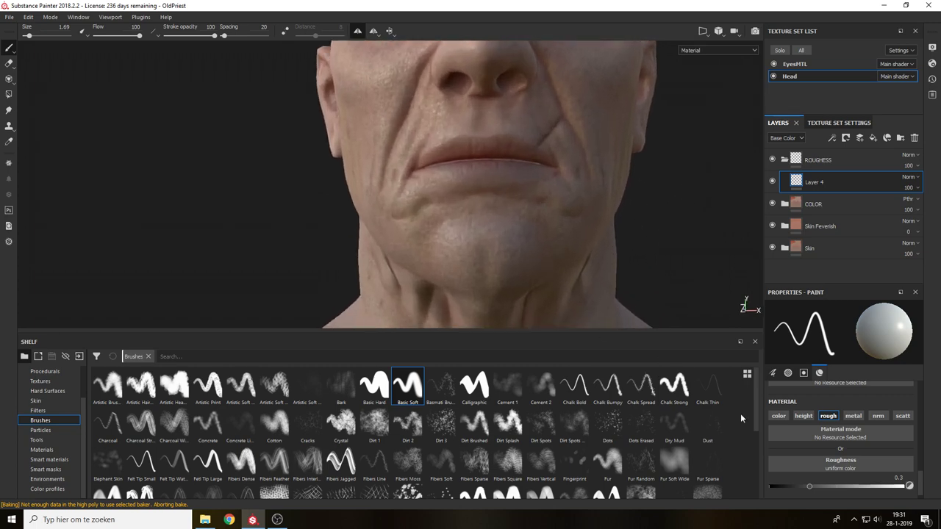
key(c)
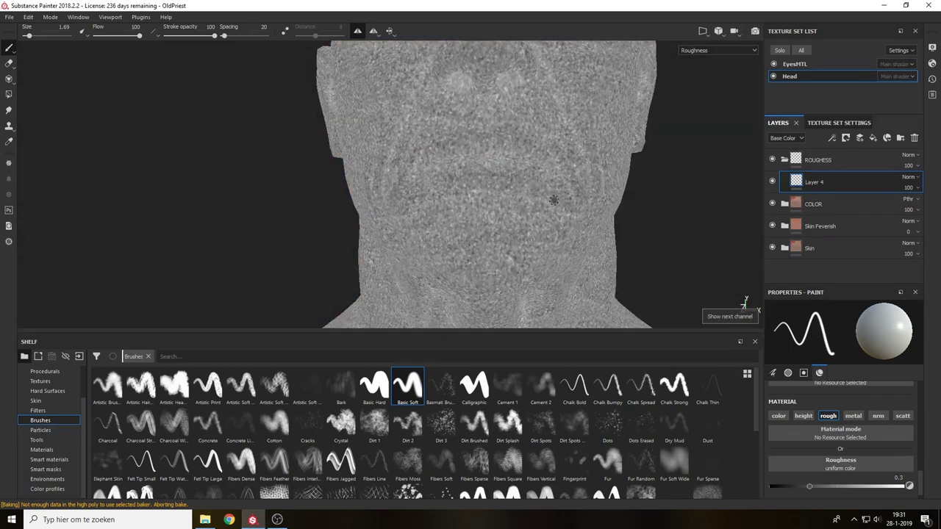
key(m)
alt+drag(507, 186, 498, 175)
mouse_move(498, 174)
ctrl+right_down()
mouse_move(506, 164)
mouse_move(479, 255)
mouse_move(493, 170)
ctrl+right_up()
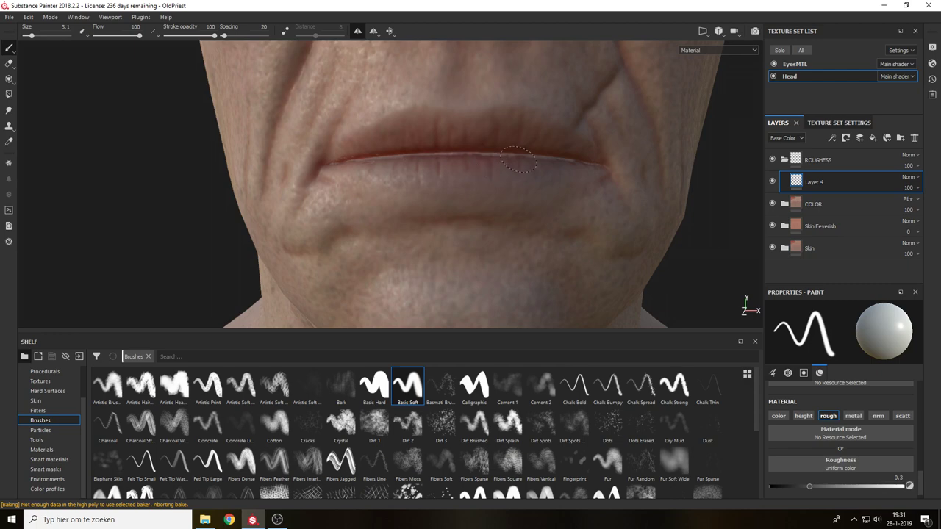
drag(491, 179, 578, 171)
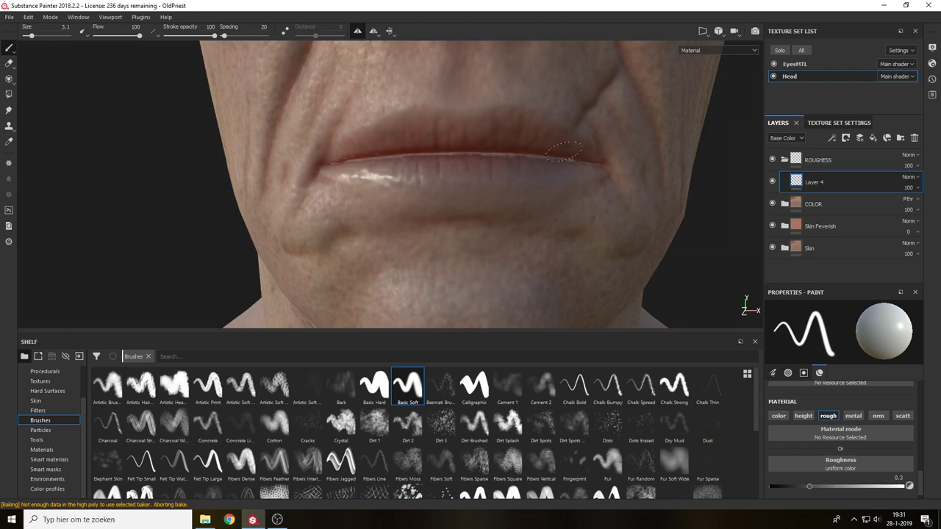
Fill the unpainted gap between the lips while viewing the roughness channel, and return to the material view.
key(c)
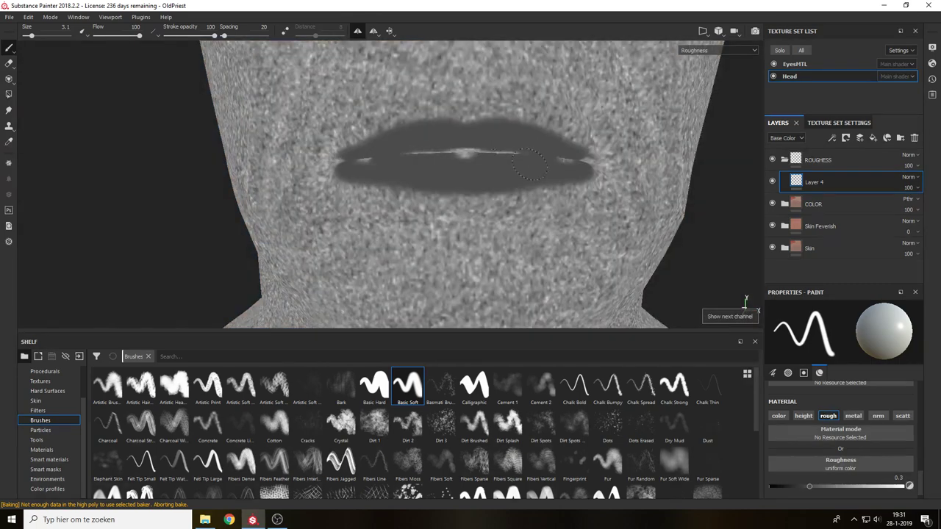
drag(474, 157, 558, 160)
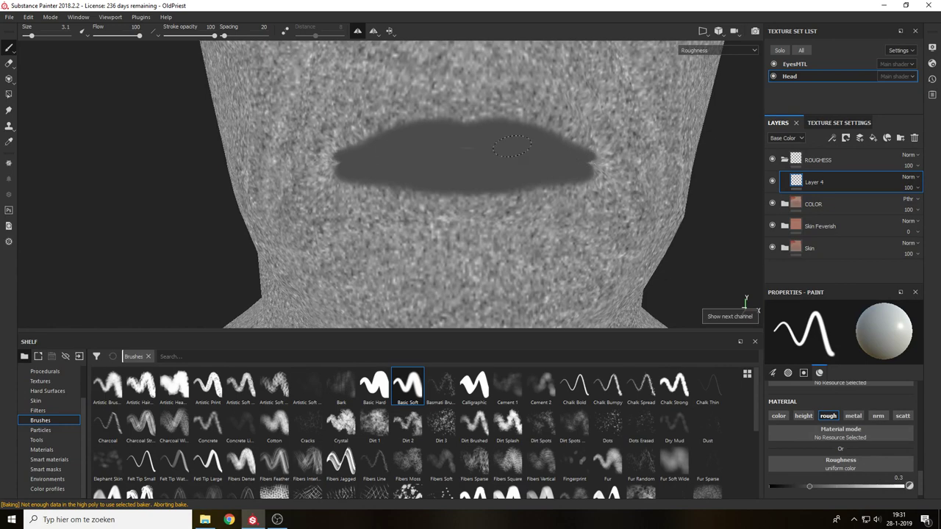
key(c)
key(m)
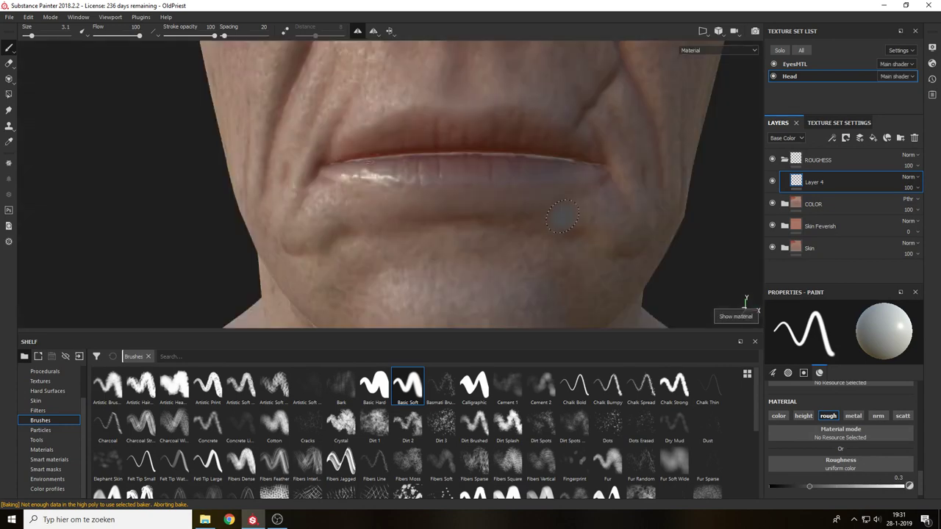
Paint the eyelid rims around the eyes with roughness 0.3, using a brush of size 1.02.
alt+drag(572, 222, 597, 205)
shift+right_drag(598, 204, 592, 225)
scroll(593, 233, down, 4)
alt+drag(564, 222, 602, 211)
scroll(595, 217, down, 4)
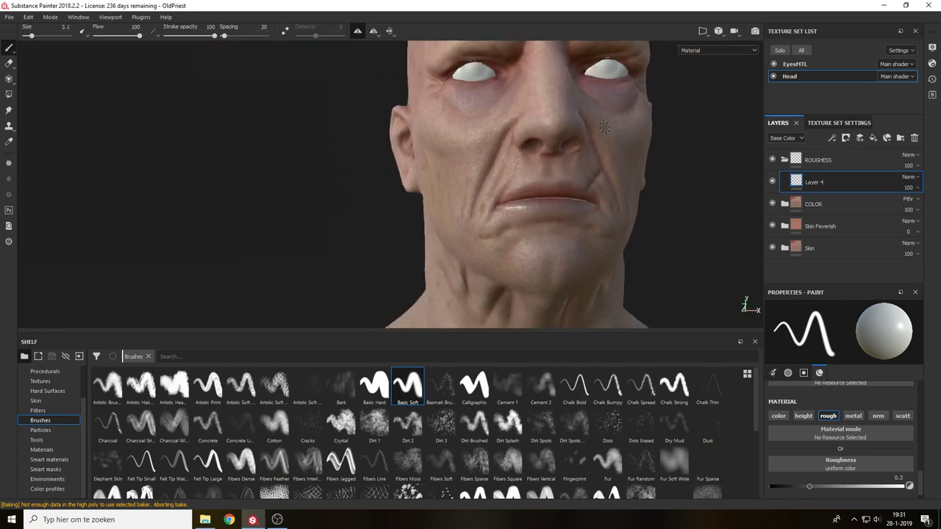
alt+drag(612, 158, 601, 171)
alt+middle_drag(601, 170, 559, 232)
alt+drag(558, 213, 549, 192)
alt+middle_drag(549, 193, 524, 297)
scroll(523, 298, up, 5)
alt+middle_drag(546, 203, 603, 132)
alt+right_drag(595, 139, 523, 308)
alt+right_drag(536, 166, 519, 278)
mouse_move(463, 206)
ctrl+right_down()
mouse_move(438, 211)
mouse_move(449, 215)
ctrl+right_up()
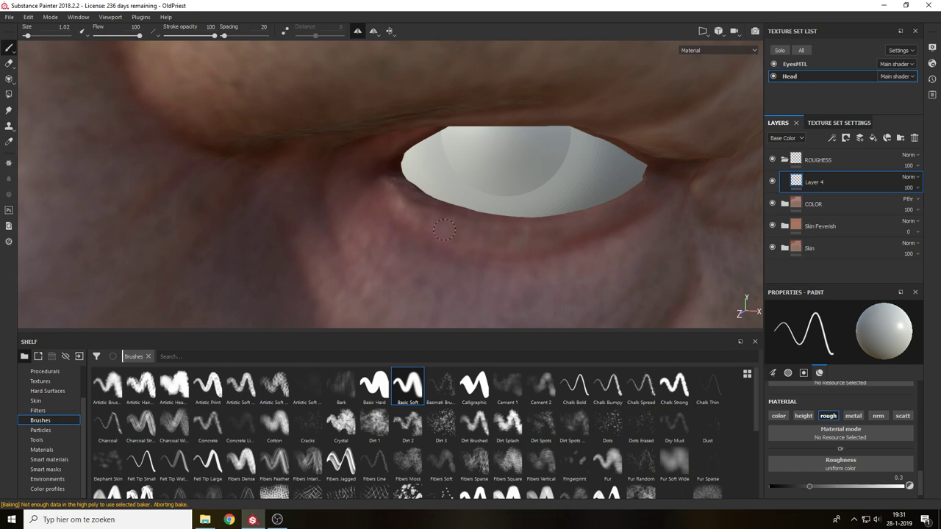
alt+drag(519, 237, 396, 219)
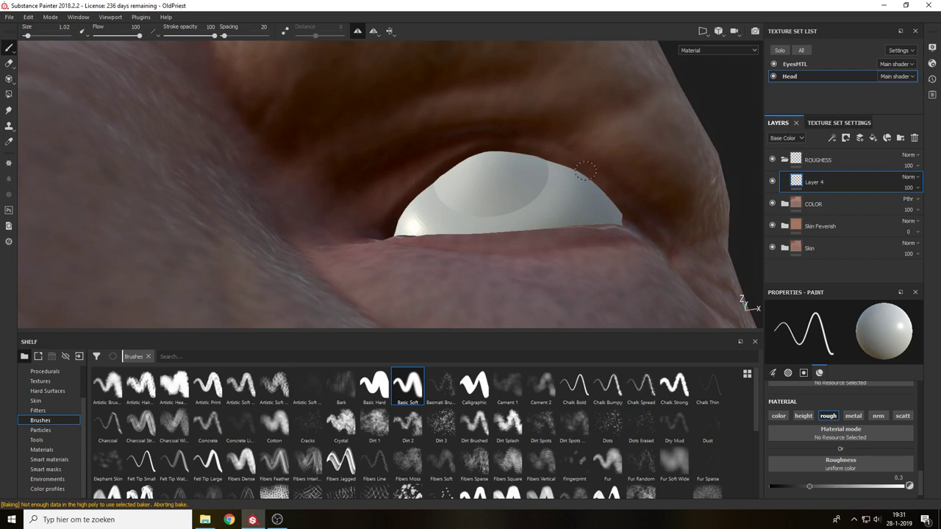
Examine the roughness channel on the whole head and close up around the eyes and mouth.
key(f)
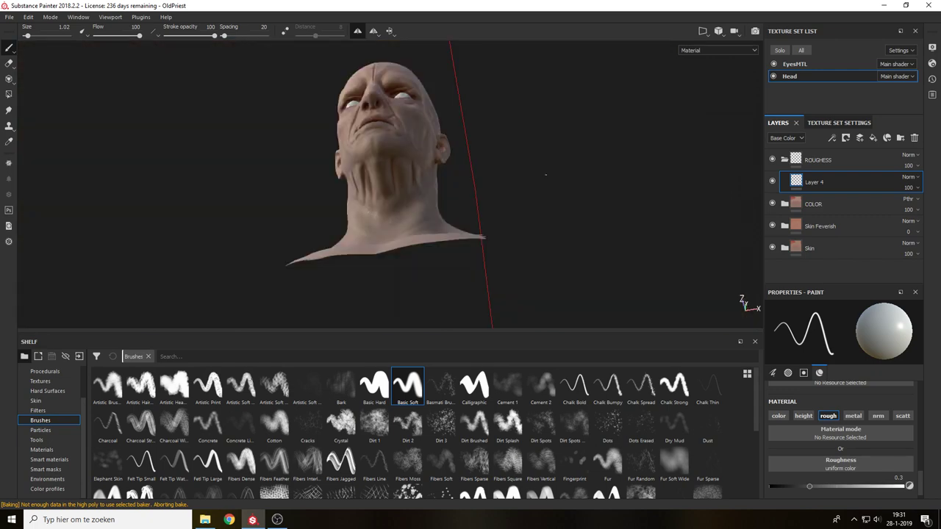
alt+drag(543, 179, 525, 193)
key(c)
alt+middle_drag(523, 178, 598, 206)
key(c)
key(c)
key(c)
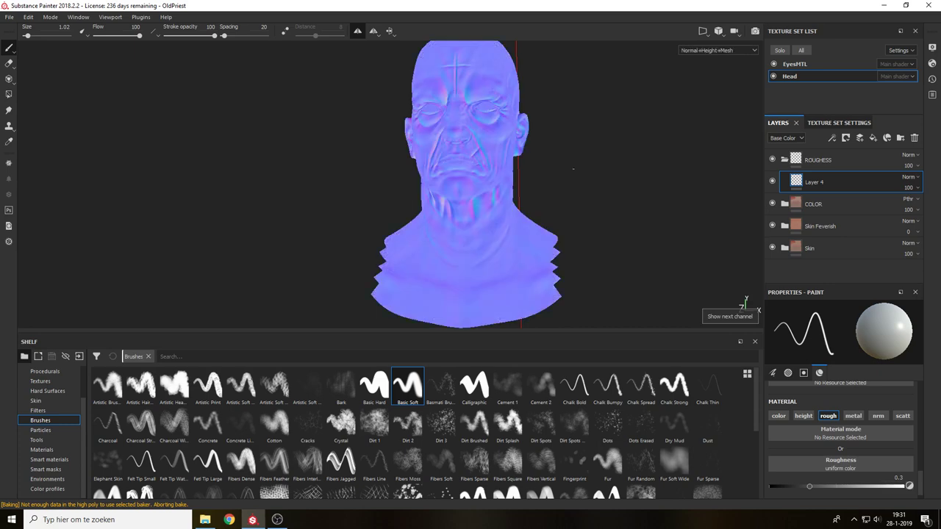
key(c)
key(c)
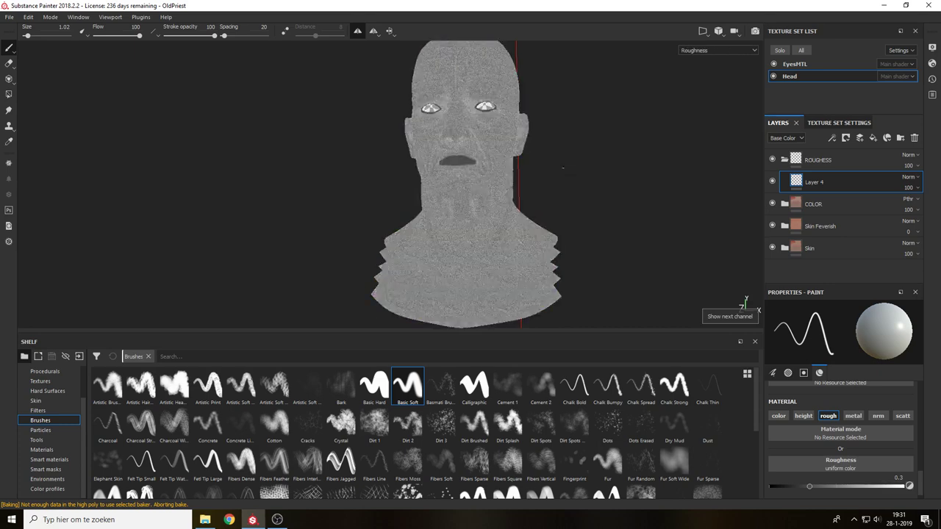
alt+drag(563, 172, 575, 170)
alt+right_drag(576, 170, 544, 275)
alt+middle_drag(536, 140, 550, 265)
Add a Blur filter to Layer 4.
click(833, 138)
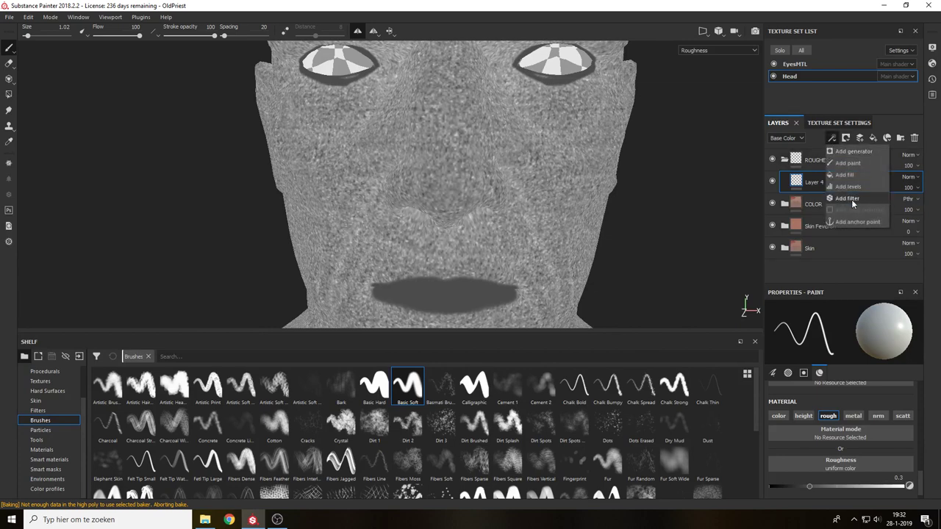
click(853, 199)
click(777, 327)
click(809, 326)
click(861, 326)
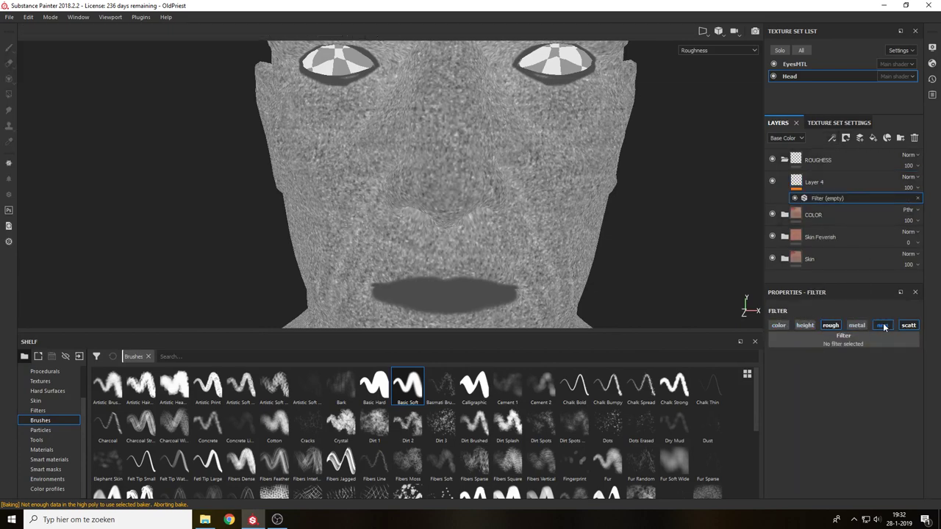
click(884, 326)
click(908, 326)
click(875, 346)
click(865, 375)
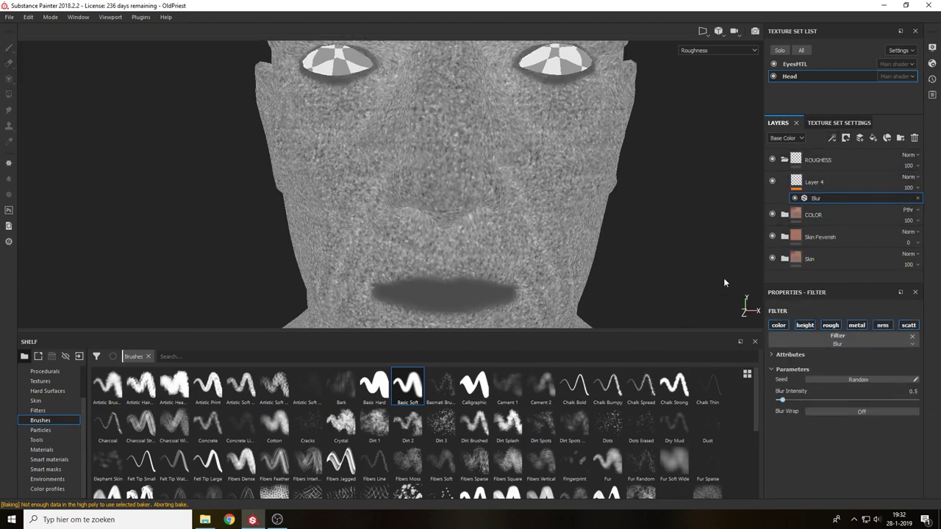
Add a paint layer above Layer 4 in the ROUGHESS folder and limit its brush material to the roughness channel.
key(m)
alt+drag(706, 250, 633, 245)
alt+drag(678, 266, 660, 257)
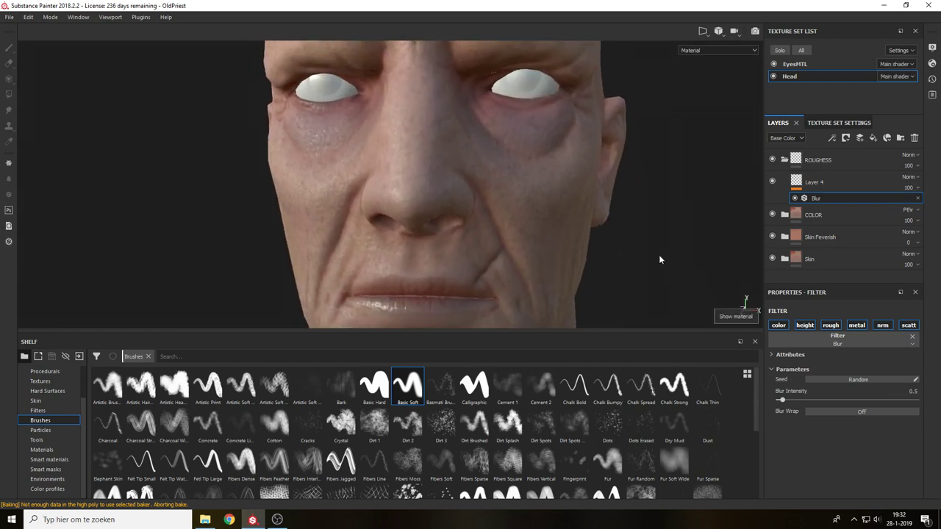
alt+right_drag(653, 231, 704, 136)
alt+right_drag(640, 279, 645, 212)
alt+middle_drag(641, 263, 630, 194)
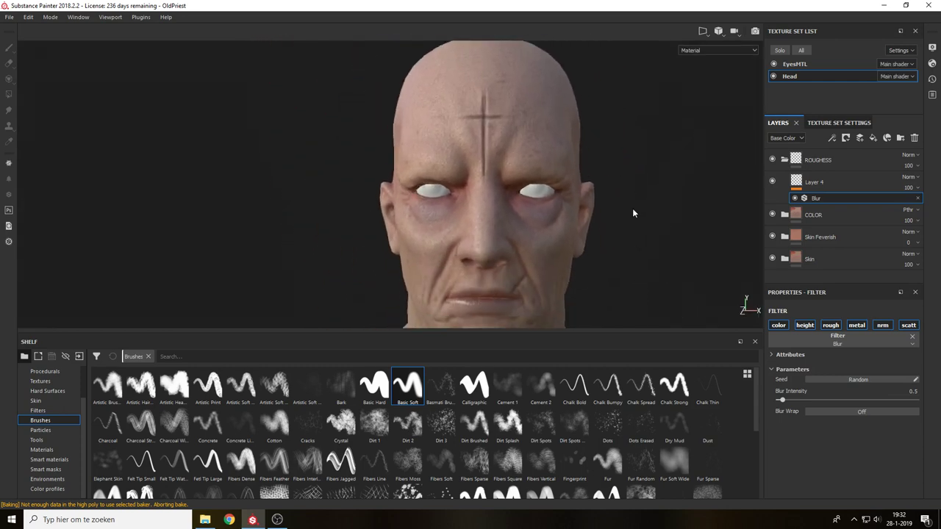
click(816, 187)
click(859, 140)
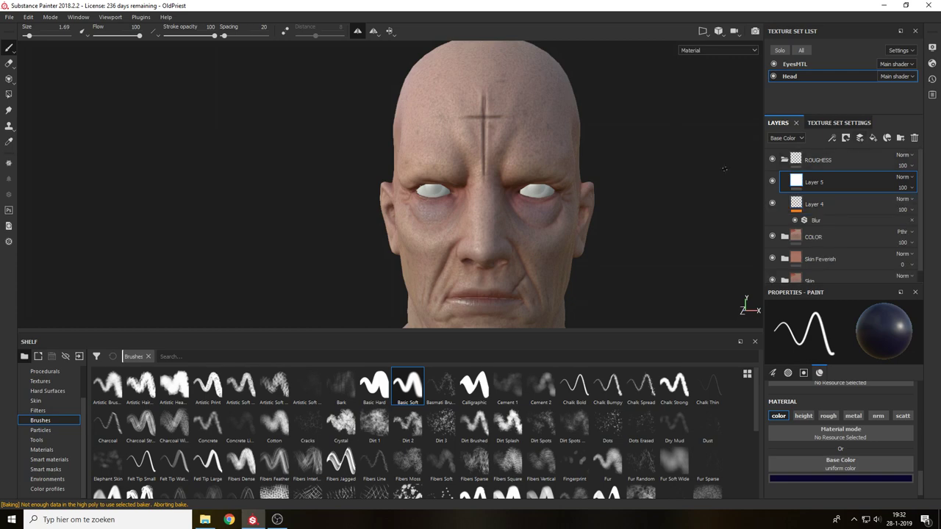
key(c)
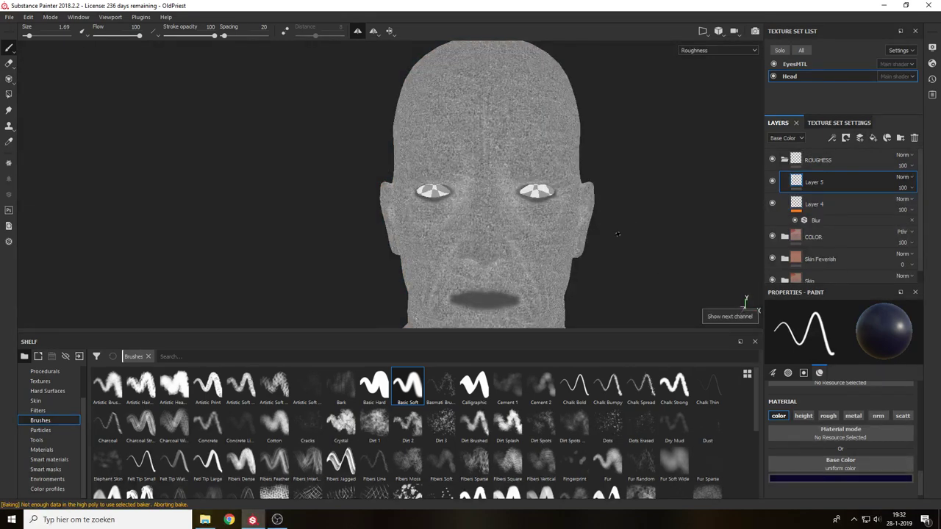
key(m)
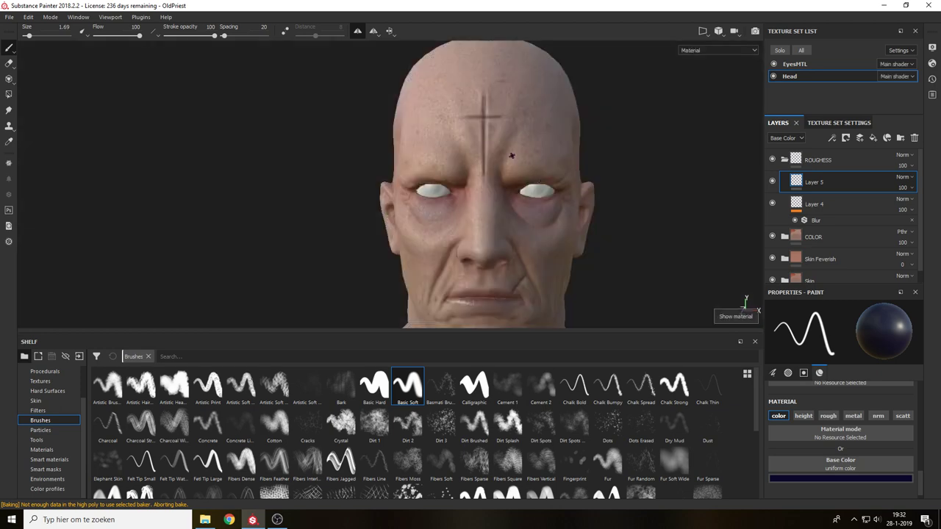
click(779, 418)
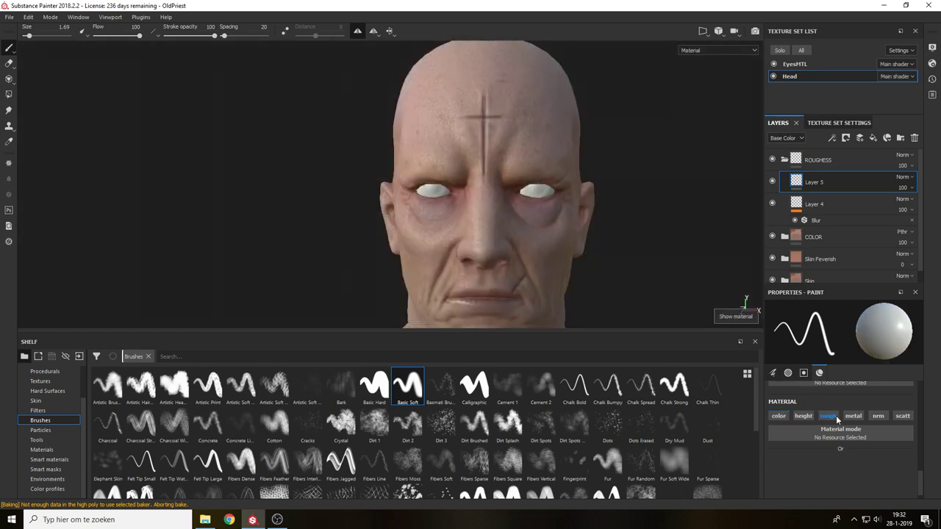
click(831, 418)
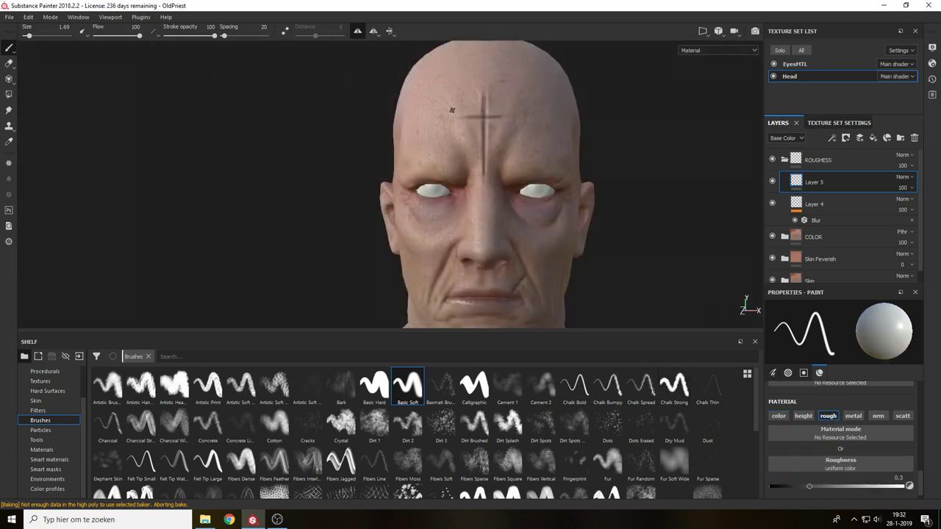
Paint the forehead on both sides of the cross with roughness 0.3, using a brush of size 15.37.
key(bracketright)
key(bracketright)
key(bracketright)
key(bracketright)
key(bracketright)
key(bracketright)
key(bracketright)
key(bracketright)
key(bracketright)
key(bracketright)
key(bracketright)
key(bracketright)
key(bracketleft)
key(bracketleft)
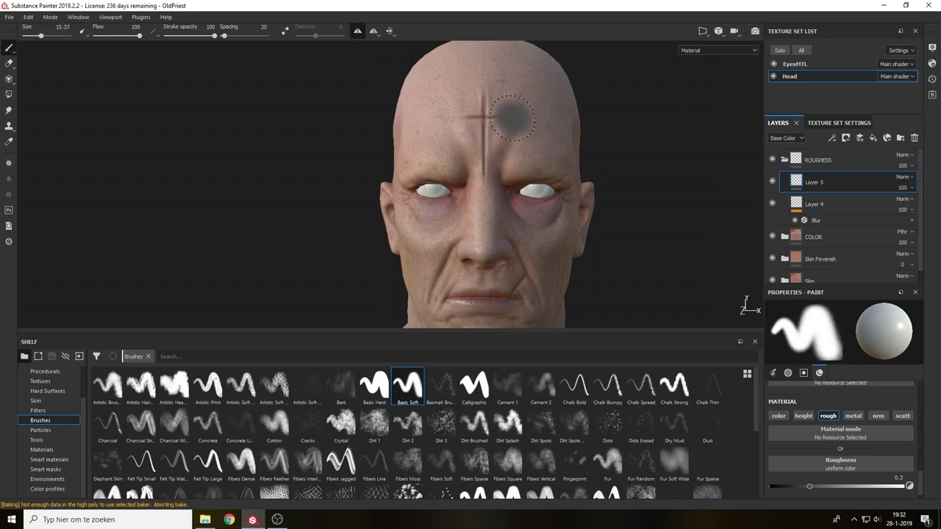
key(c)
mouse_move(521, 128)
mouse_down()
mouse_move(531, 143)
mouse_move(536, 122)
mouse_move(539, 133)
mouse_up()
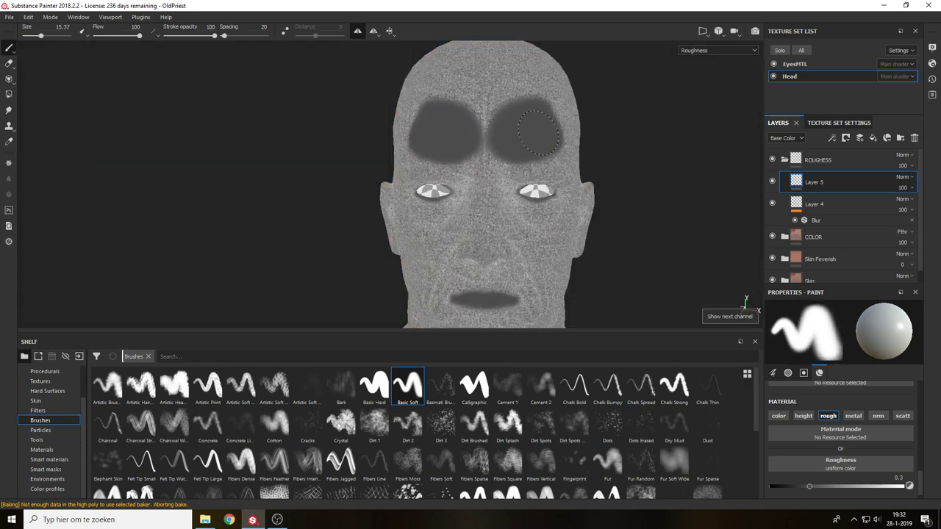
key(m)
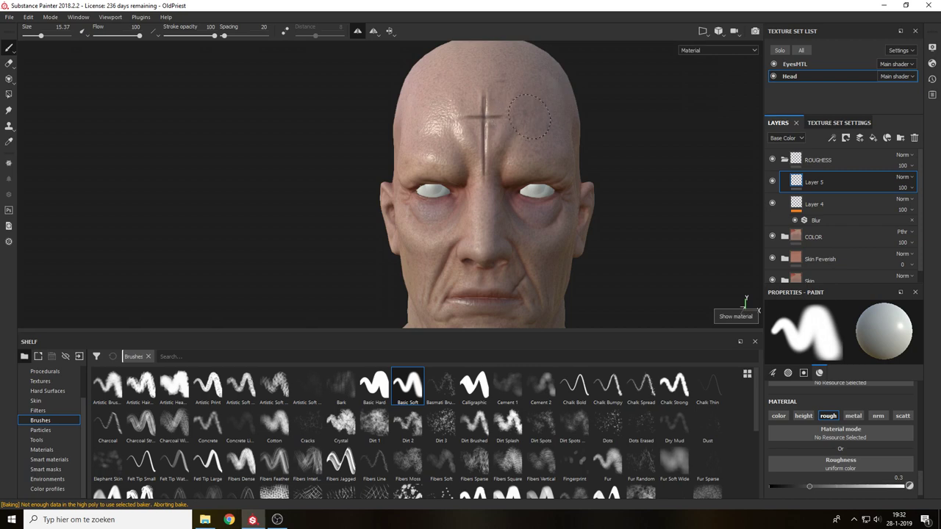
alt+drag(580, 87, 513, 91)
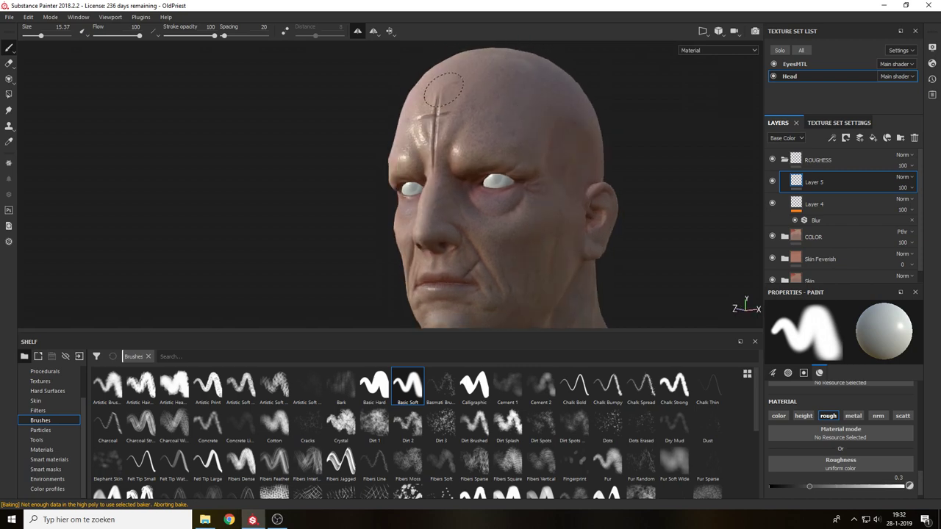
Extend the 0.3 roughness paint down the bridge of the nose to its tip, using a brush of size 6.25.
alt+drag(479, 139, 535, 141)
ctrl+right_drag(491, 172, 467, 171)
shift+right_drag(491, 169, 568, 151)
alt+middle_drag(568, 151, 577, 153)
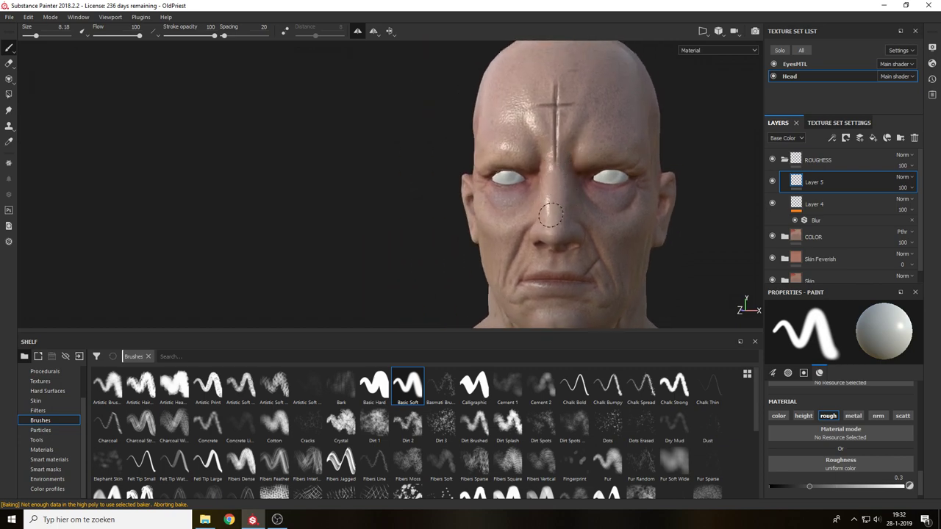
mouse_move(563, 206)
alt+right_down()
mouse_move(577, 250)
mouse_move(542, 270)
alt+right_up()
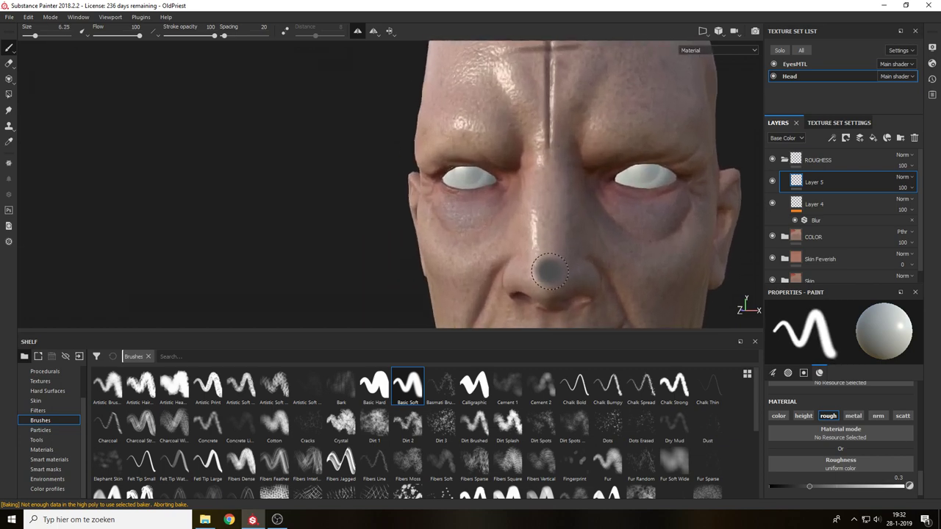
key(ctrl+z)
key(c)
mouse_move(584, 169)
alt+mouse_down()
mouse_move(536, 161)
mouse_move(543, 158)
alt+mouse_up()
drag(563, 125, 559, 117)
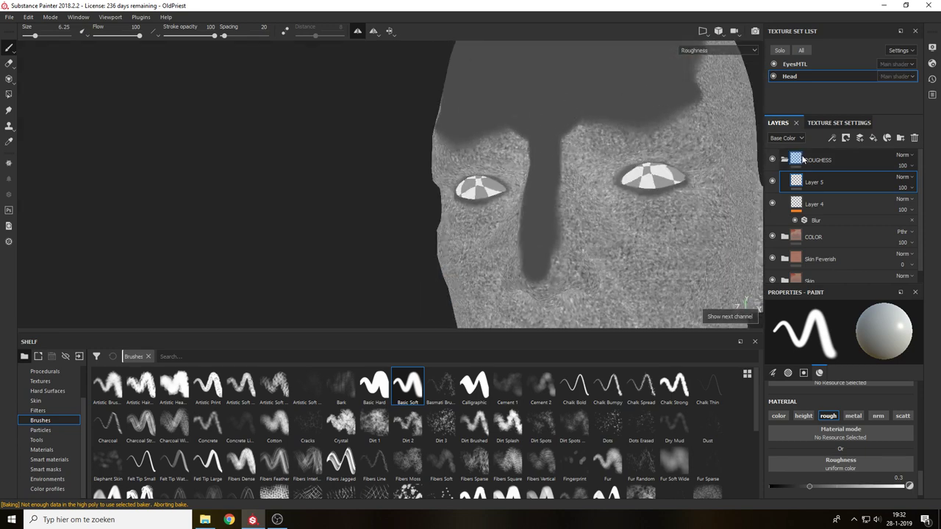
Add a Blur filter to Layer 5.
click(845, 140)
click(849, 198)
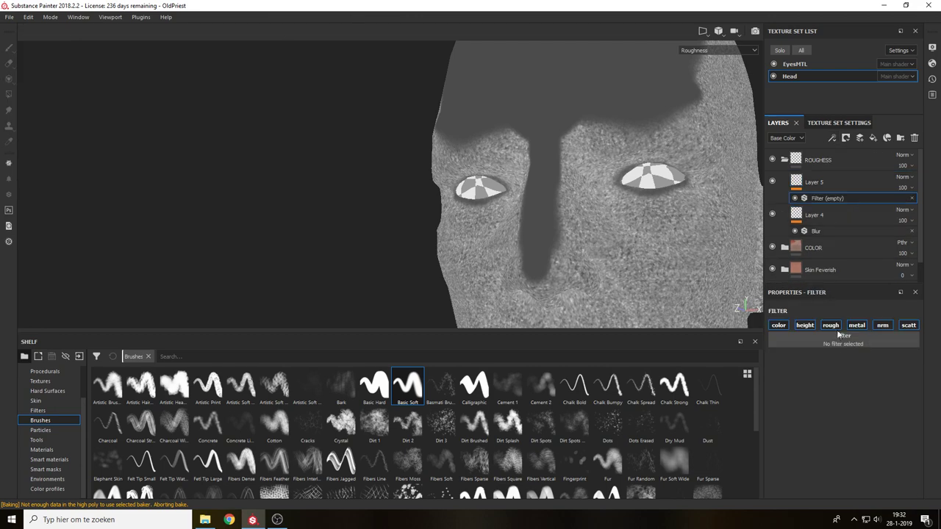
click(851, 343)
click(865, 380)
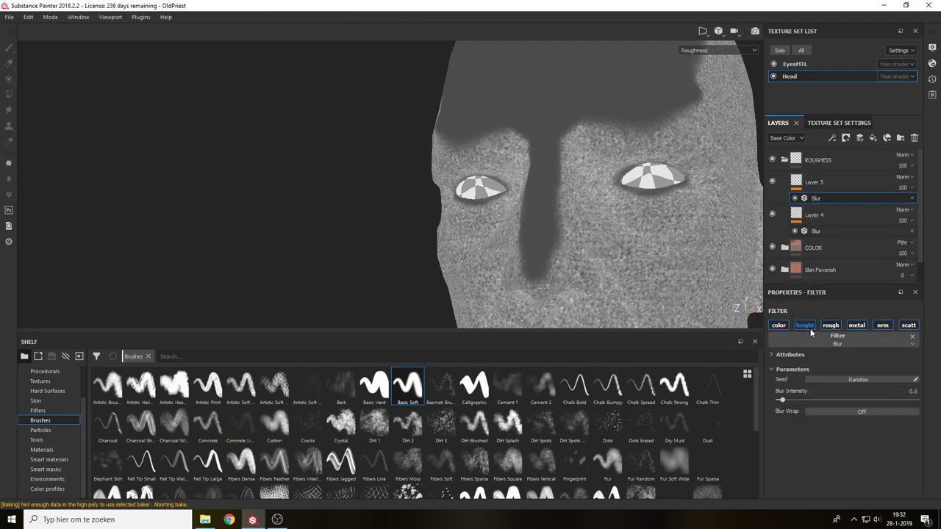
Limit Layer 5's Blur filter to the roughness channel and set its blur intensity to 1.99.
click(809, 328)
click(787, 327)
click(860, 329)
click(885, 328)
click(910, 328)
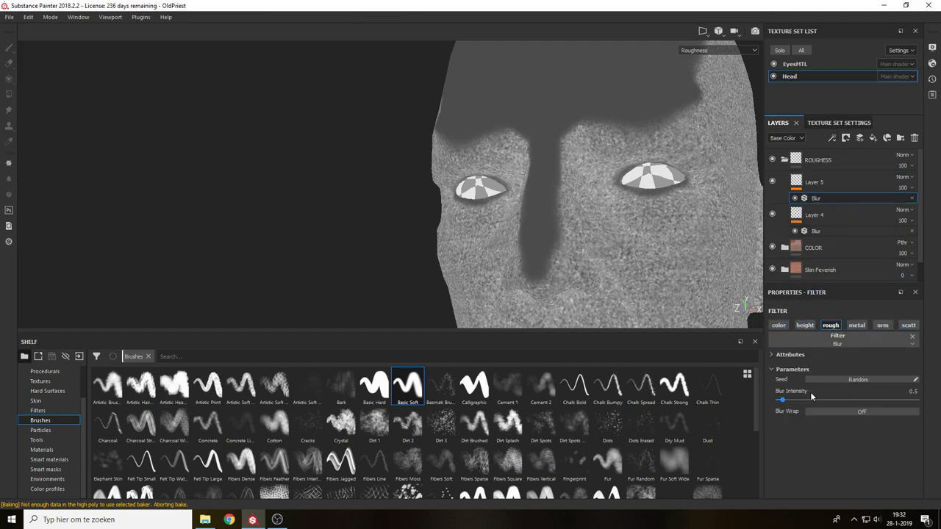
drag(784, 401, 795, 405)
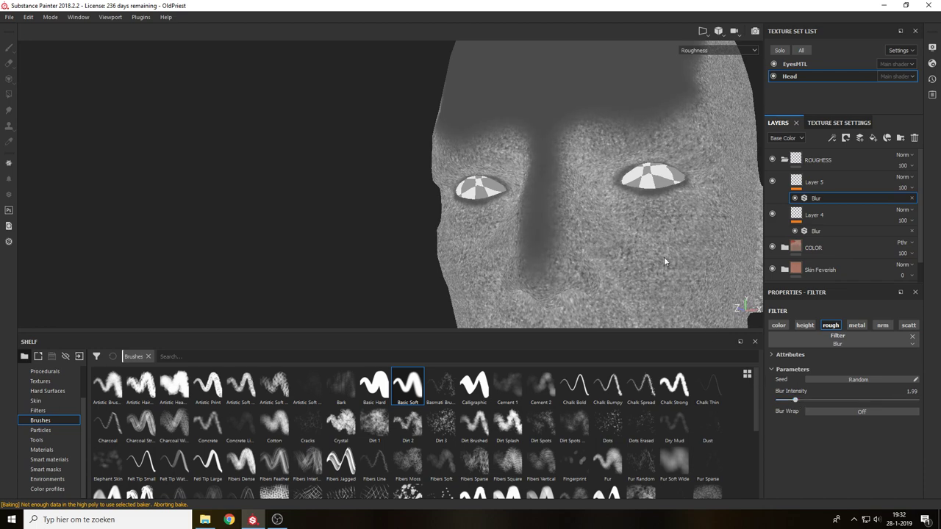
Inspect the head's shininess in the full material view, comparing it with the roughness channel.
key(m)
alt+drag(670, 266, 688, 264)
key(f)
alt+drag(565, 175, 606, 181)
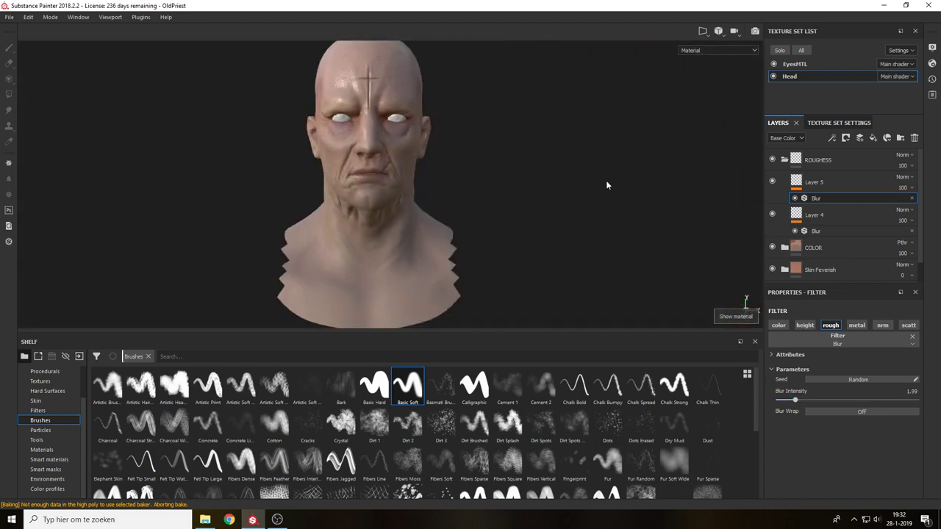
alt+middle_drag(523, 137, 614, 173)
shift+right_drag(616, 172, 624, 193)
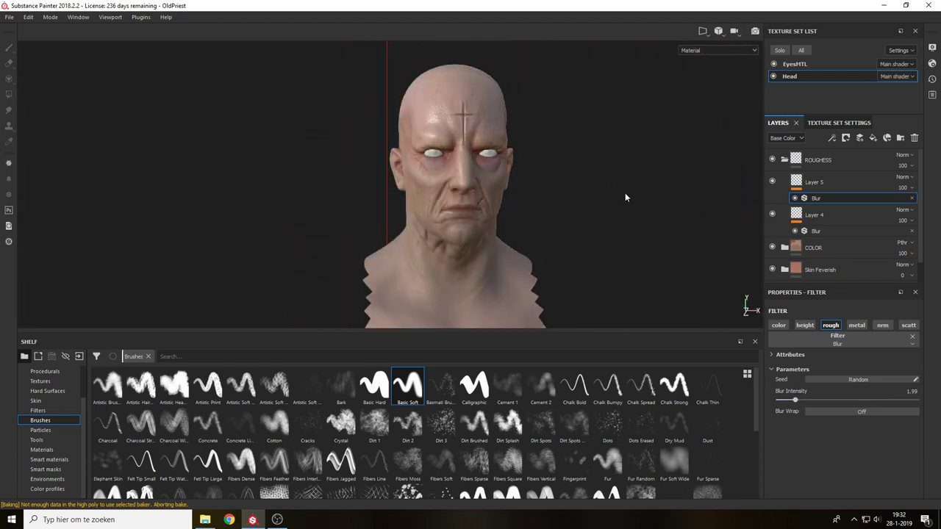
key(c)
scroll(600, 186, up, 4)
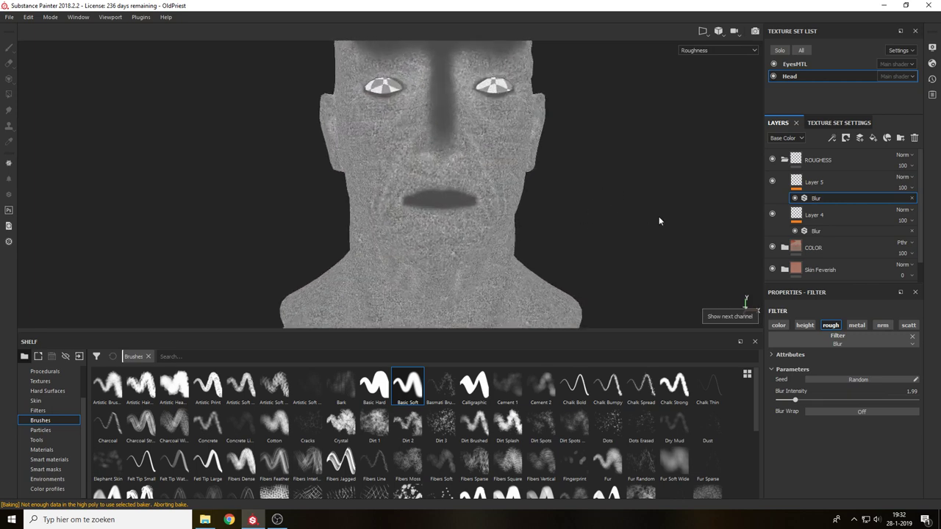
click(902, 177)
click(898, 230)
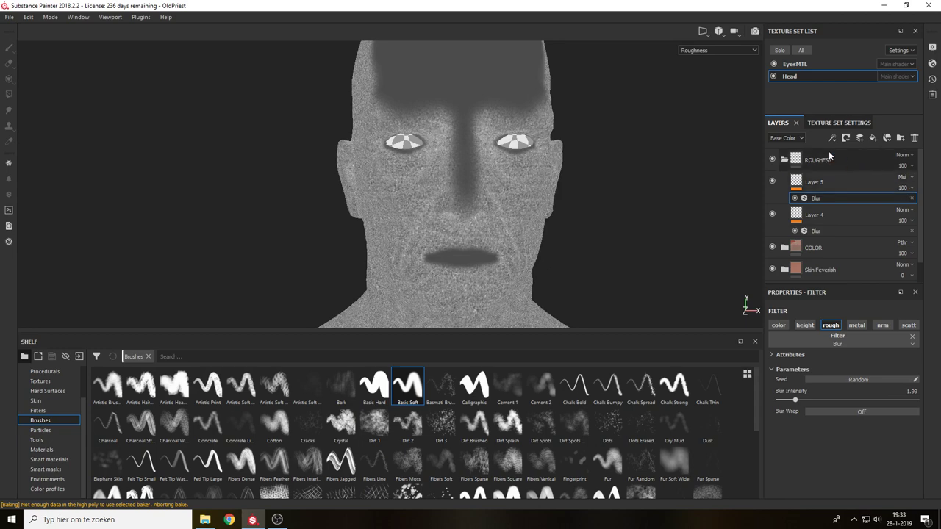
key(ctrl+z)
Show the layer stack's Roughness channel and set Layer 5 to Multiply at 56 opacity, checking the result on the material.
click(796, 141)
click(793, 161)
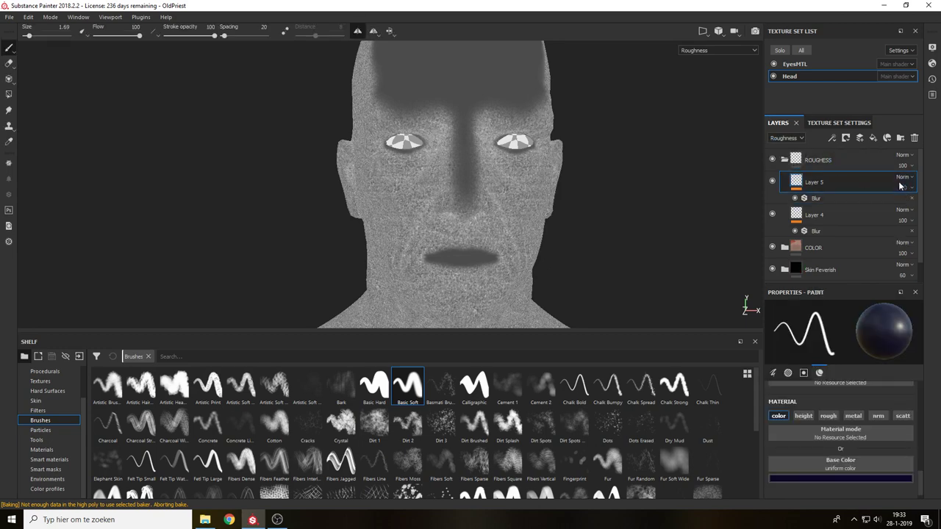
click(901, 179)
click(895, 224)
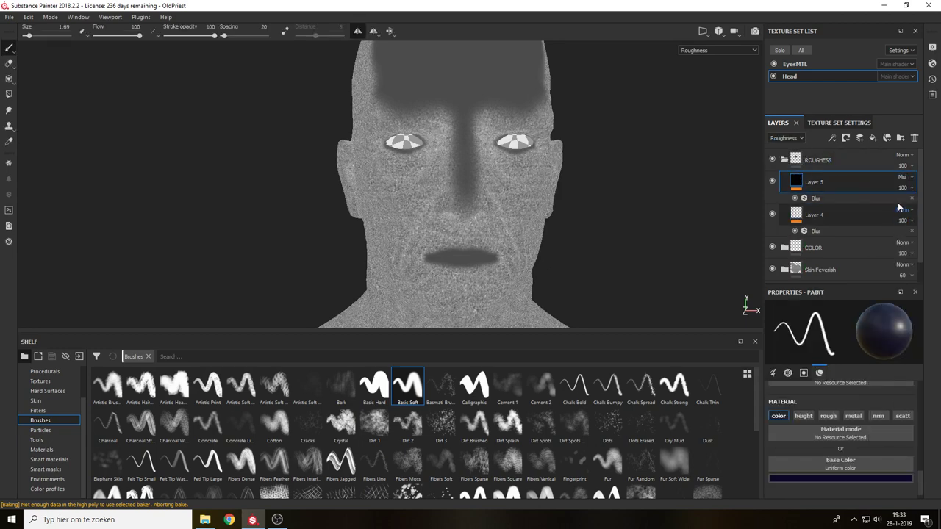
click(907, 189)
drag(936, 205, 918, 207)
key(m)
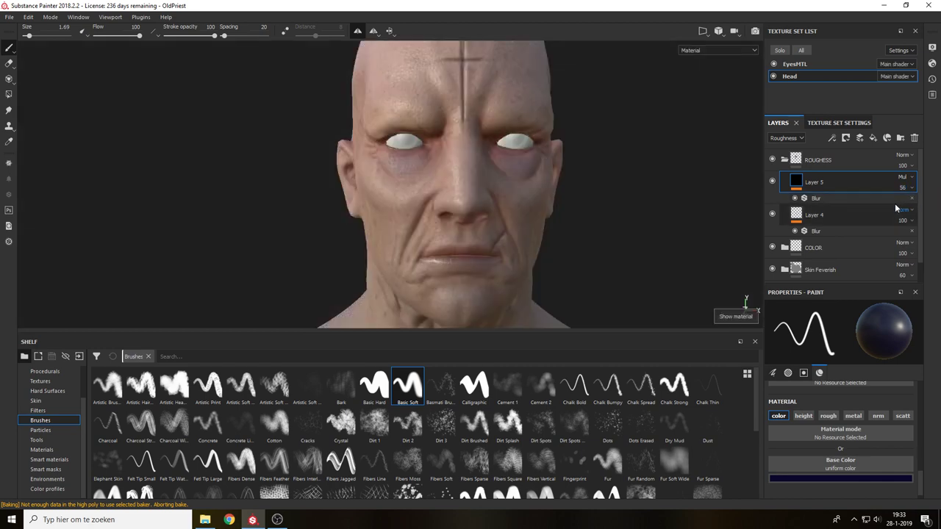
alt+drag(683, 181, 684, 183)
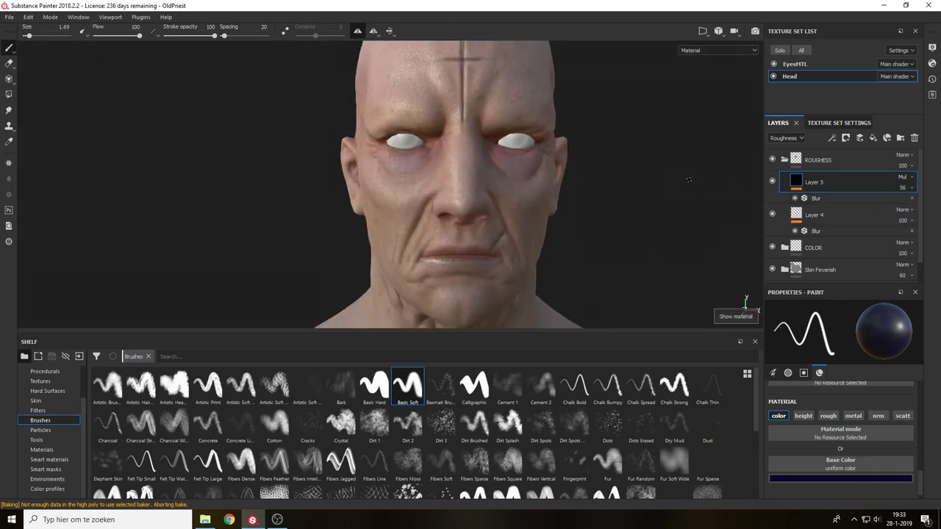
alt+middle_drag(684, 182, 724, 217)
key(c)
Try other roughness blend modes on Layer 5, including Overlay and Linear burn.
click(905, 177)
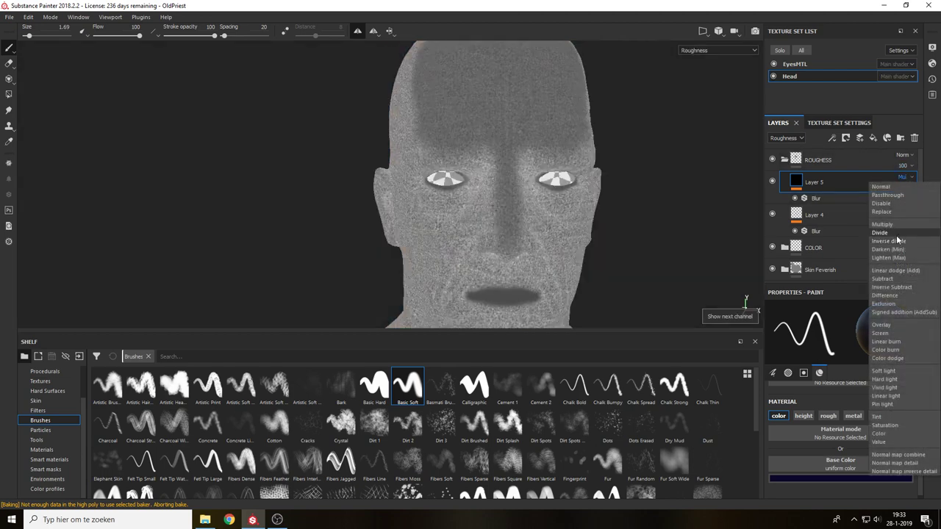
click(893, 325)
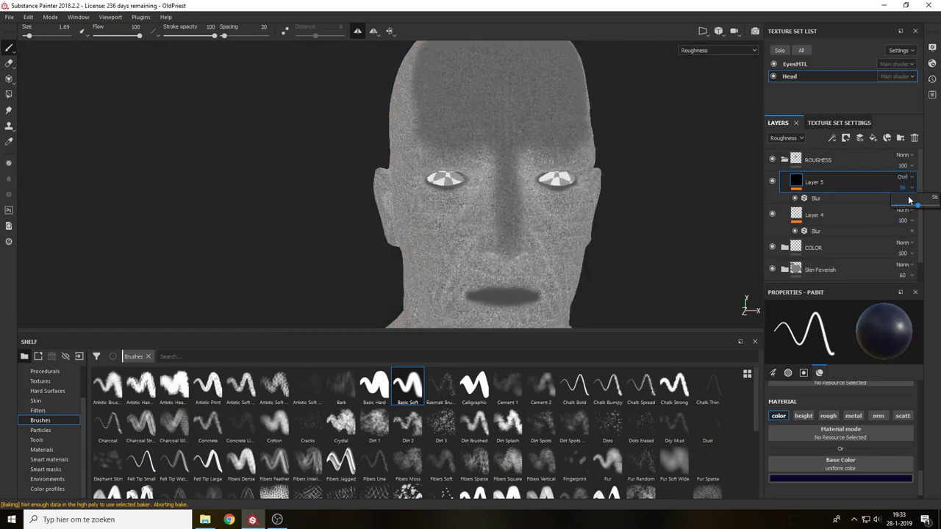
click(905, 178)
click(891, 334)
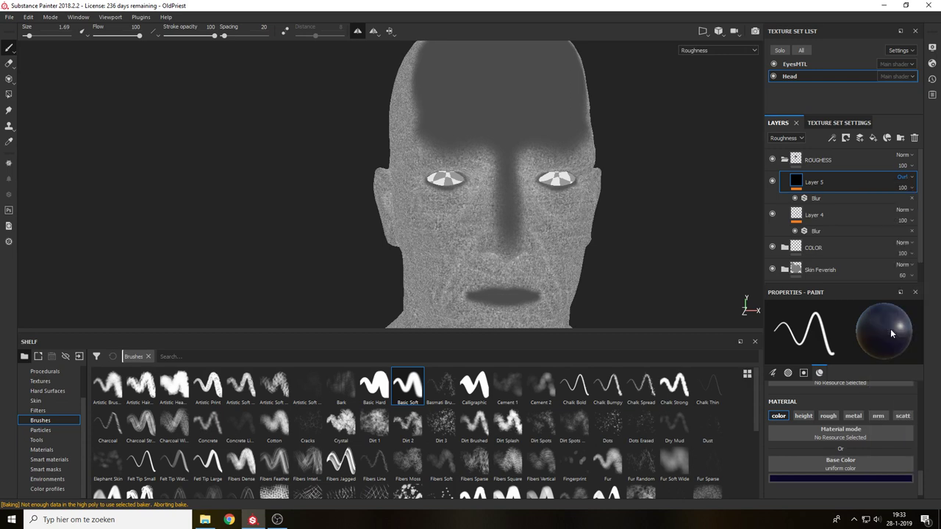
click(898, 179)
click(886, 341)
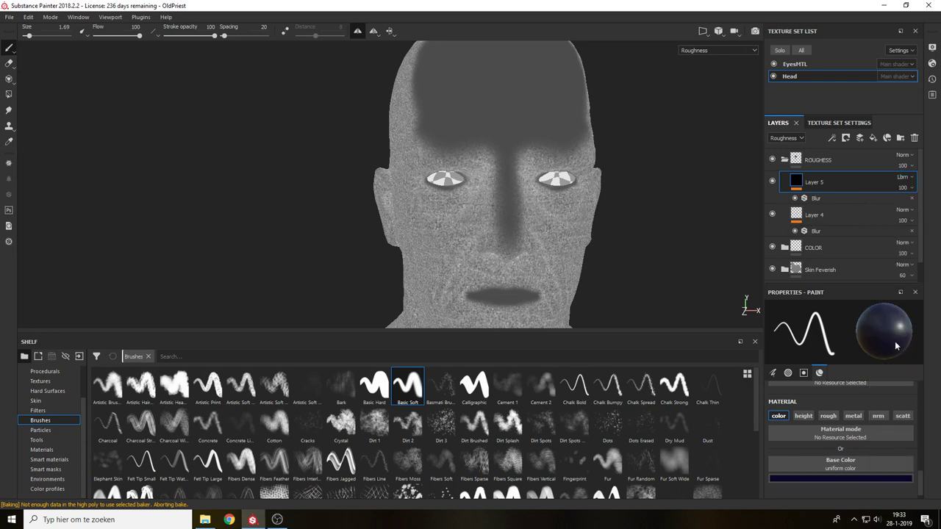
click(902, 178)
click(899, 260)
click(902, 179)
click(899, 250)
Set Layer 5's roughness blend mode to Normal and its opacity to 65.
click(902, 179)
click(891, 188)
click(906, 189)
click(926, 206)
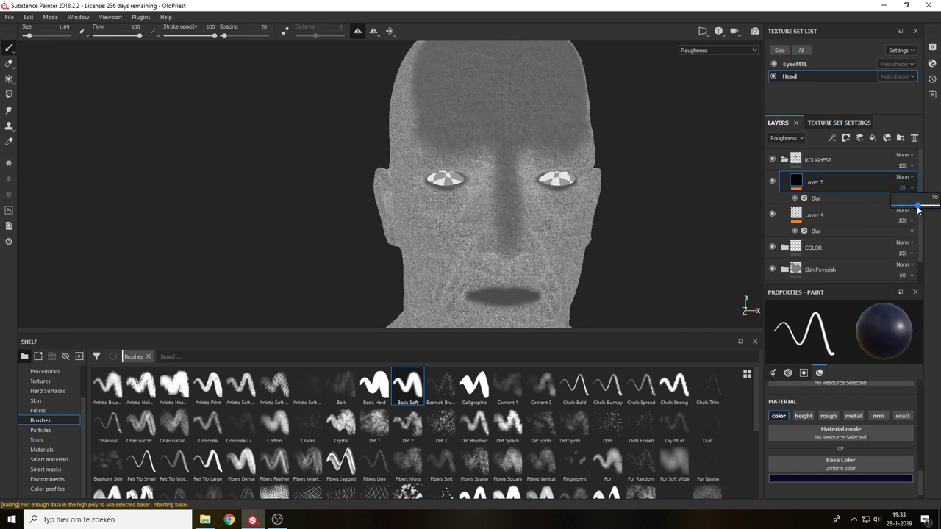
drag(924, 210, 923, 210)
Examine the forehead and nose shine from several angles in the material view, then the roughness channel.
alt+drag(649, 196, 626, 200)
key(m)
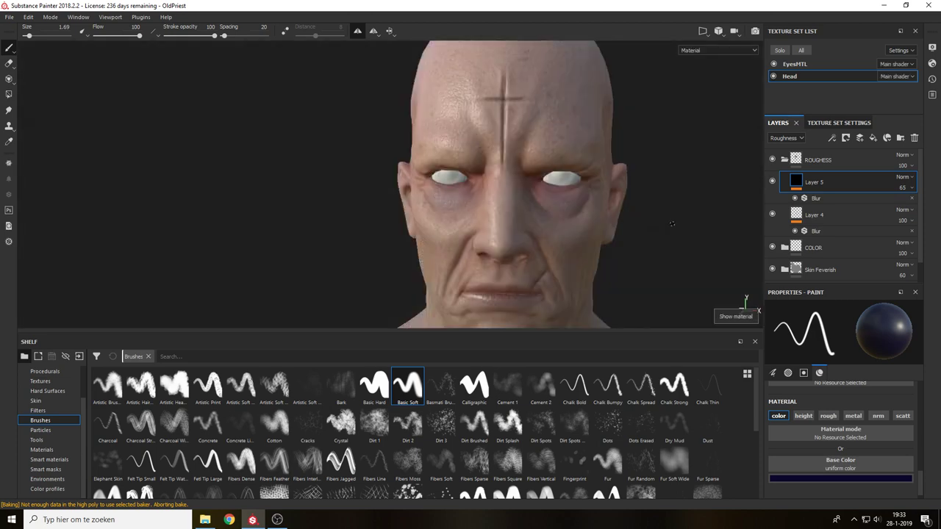
alt+drag(626, 236, 654, 227)
mouse_move(653, 228)
shift+right_down()
mouse_move(696, 235)
mouse_move(659, 241)
shift+right_up()
mouse_move(656, 216)
alt+mouse_down()
mouse_move(683, 218)
mouse_move(664, 219)
alt+mouse_up()
key(c)
alt+middle_drag(648, 233, 644, 183)
alt+drag(641, 186, 567, 196)
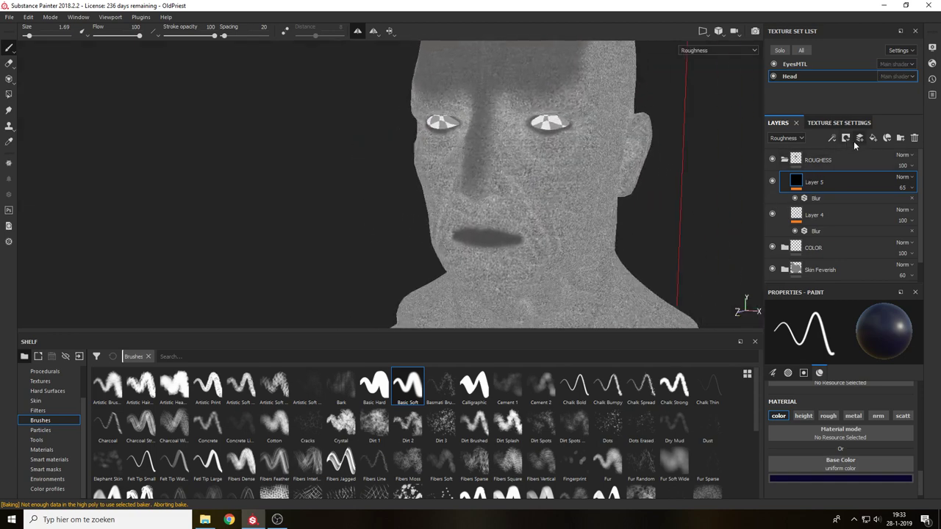
Add a paint layer above Layer 5, limit painting to roughness at 0.3, and choose the Swarm brush.
click(860, 138)
click(813, 237)
click(815, 184)
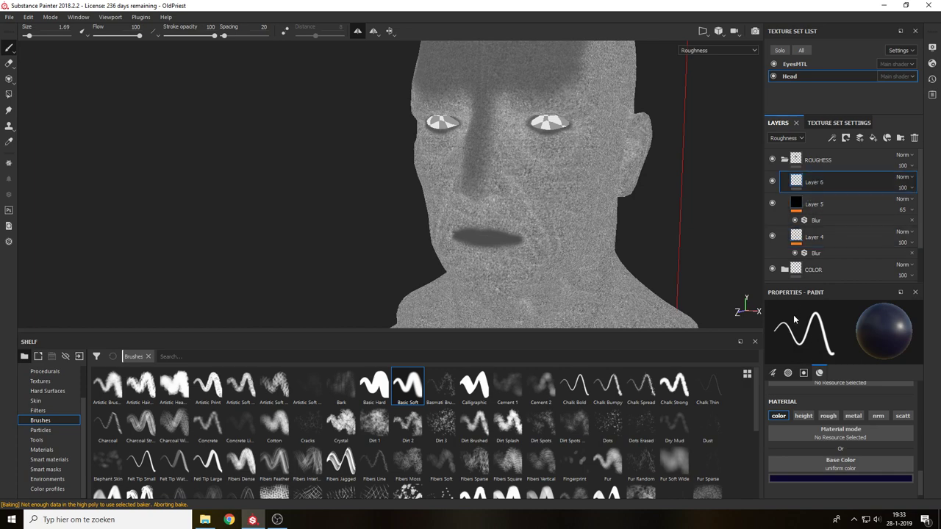
click(827, 416)
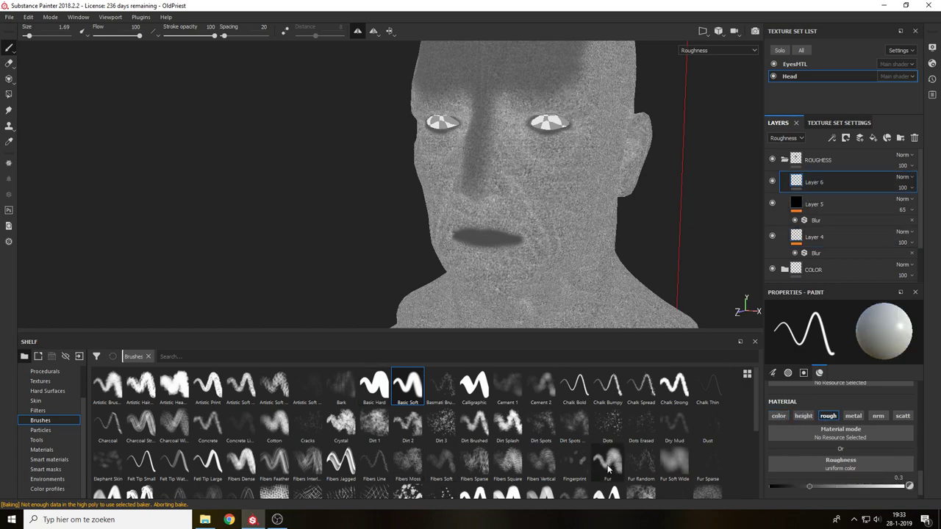
drag(756, 419, 731, 474)
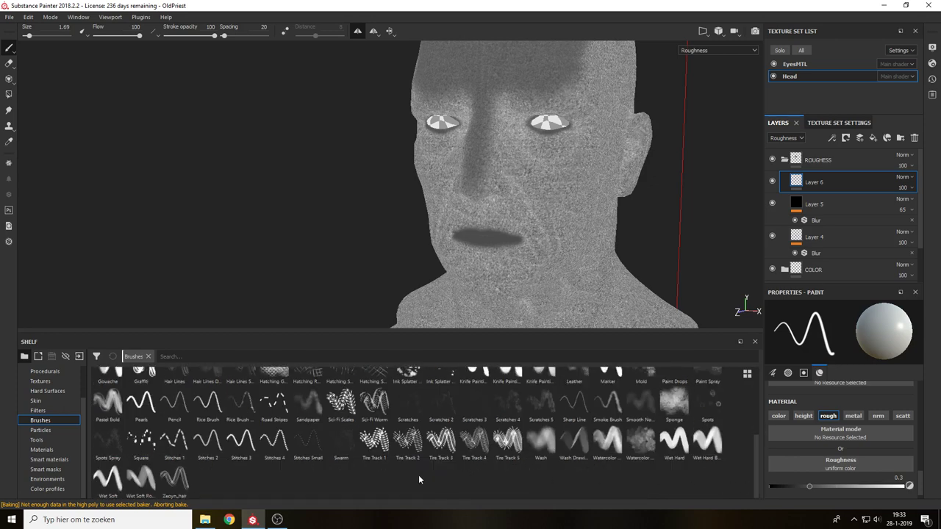
click(341, 443)
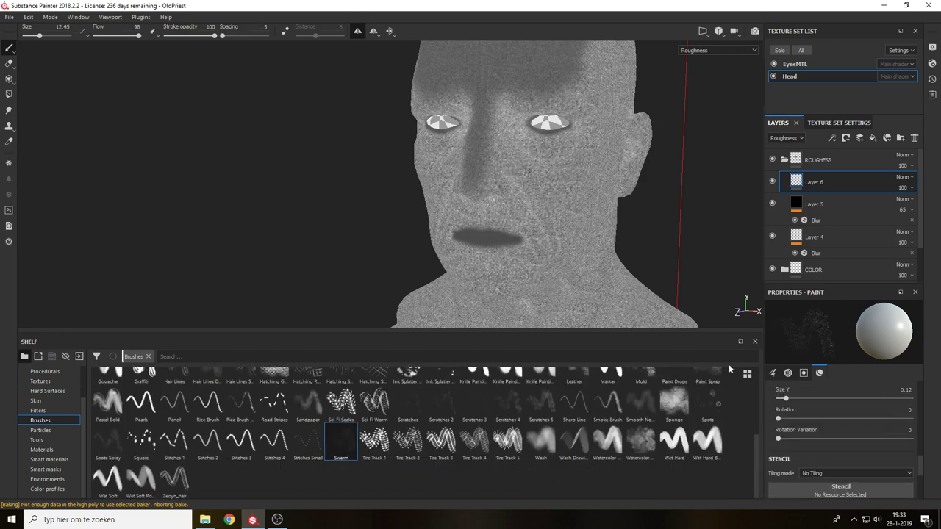
Stipple 0.3 roughness below the eyes on Layer 6 with the Swarm brush at size 8.93.
key(m)
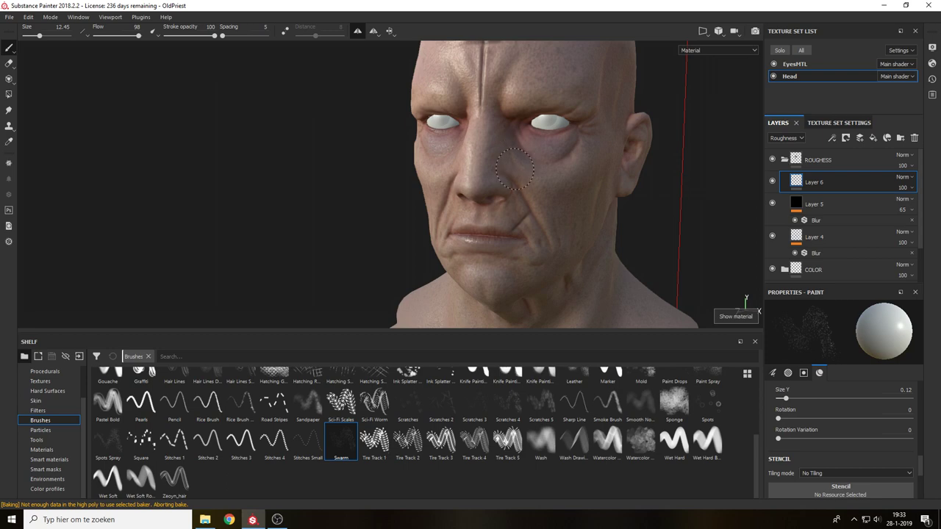
ctrl+right_drag(532, 164, 519, 164)
key(c)
alt+drag(566, 190, 545, 184)
key(c)
key(c)
key(c)
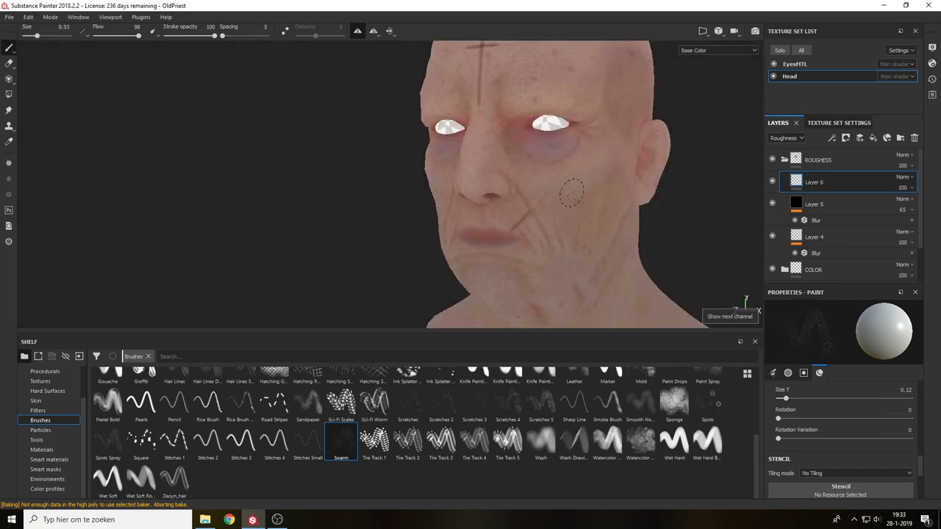
key(c)
key(c)
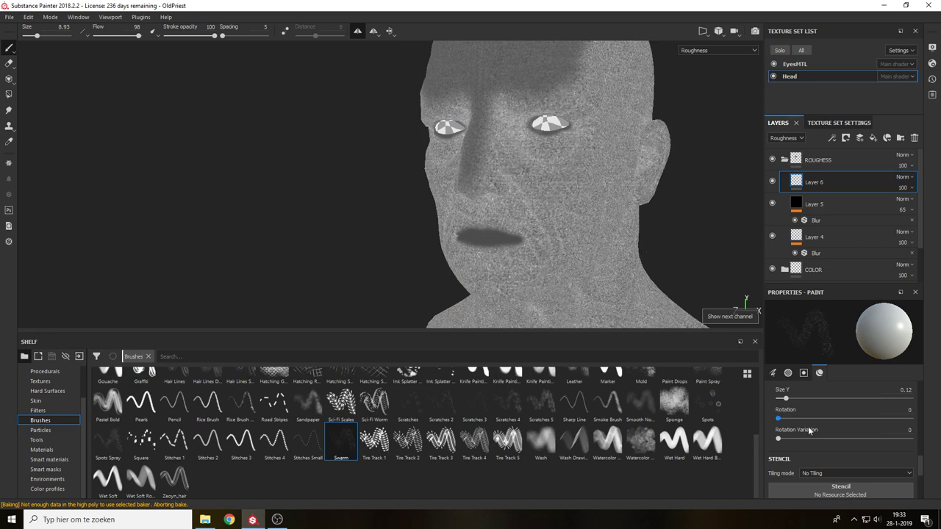
drag(919, 466, 922, 495)
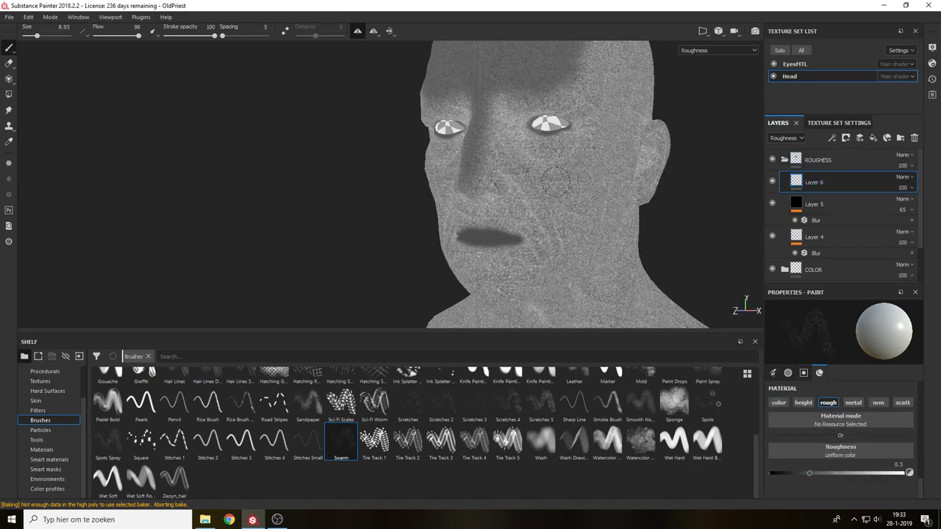
alt+drag(588, 183, 552, 181)
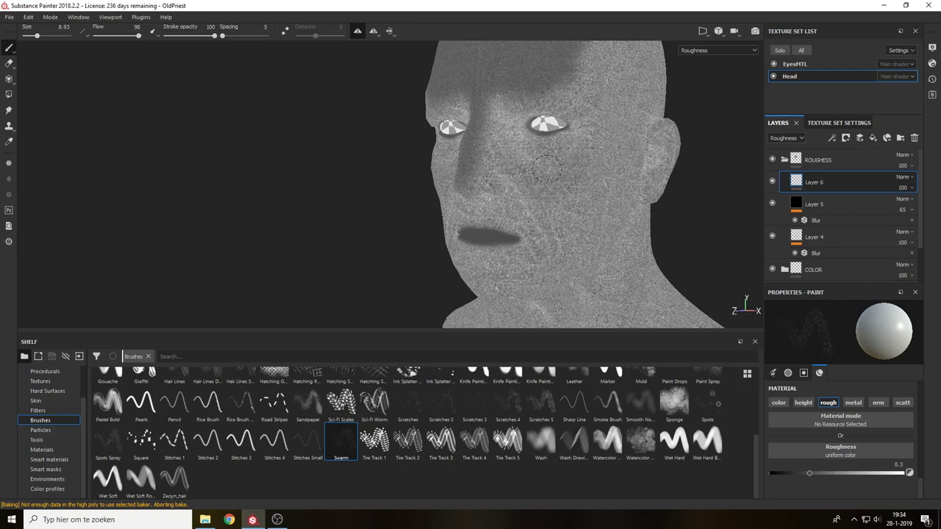
Lower the brush roughness to 0.2436, paint the cheekbones below both eyes, and check the shine on the material.
drag(809, 473, 802, 475)
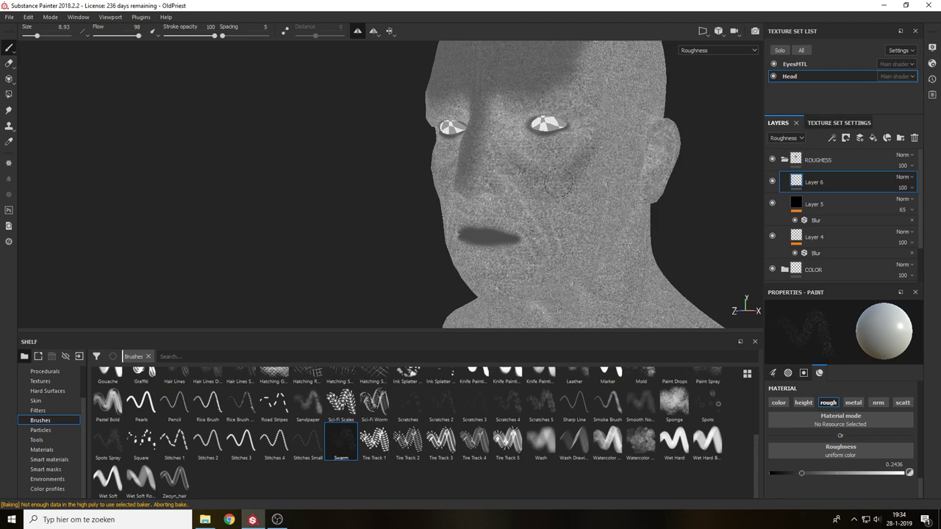
key(m)
mouse_move(536, 179)
alt+mouse_down()
mouse_move(583, 157)
mouse_move(622, 159)
alt+mouse_up()
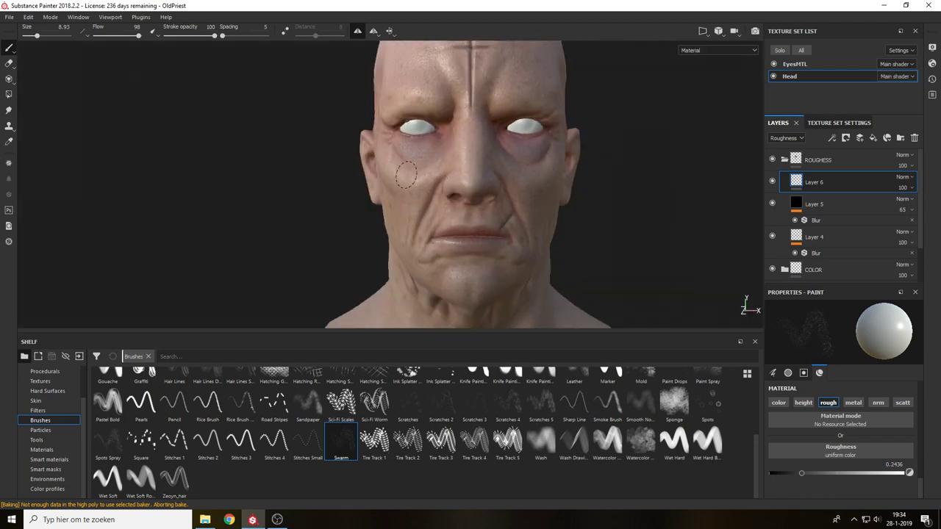
alt+drag(432, 176, 629, 178)
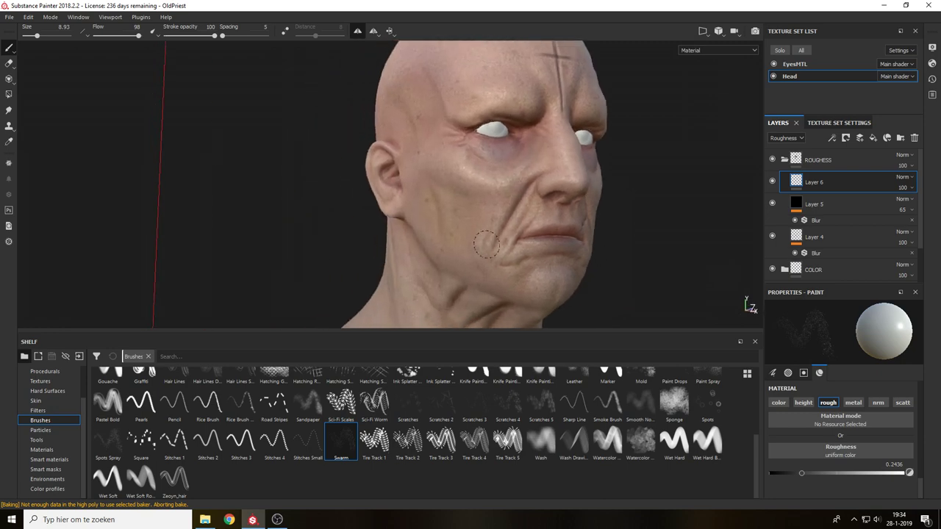
key(c)
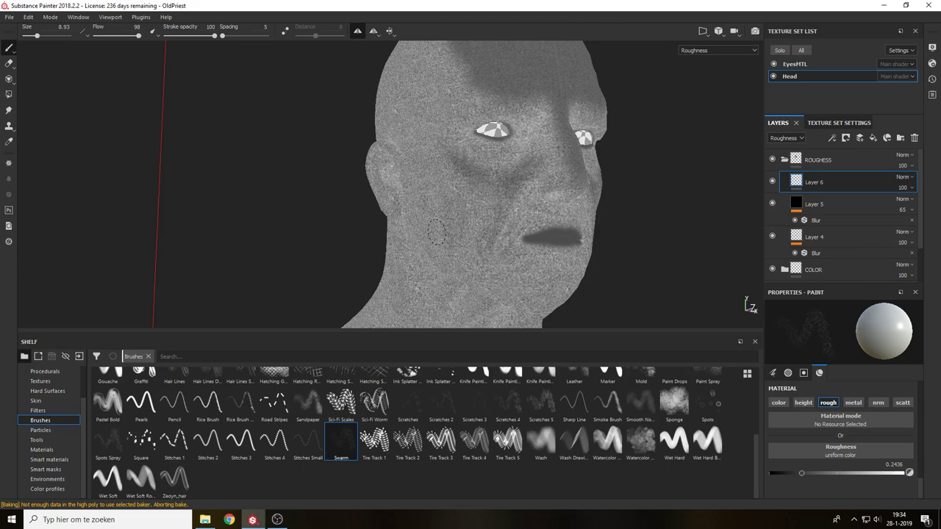
Switch the layer stack's displayed channel from Roughness to Base Color.
click(790, 140)
click(784, 156)
click(792, 141)
click(792, 148)
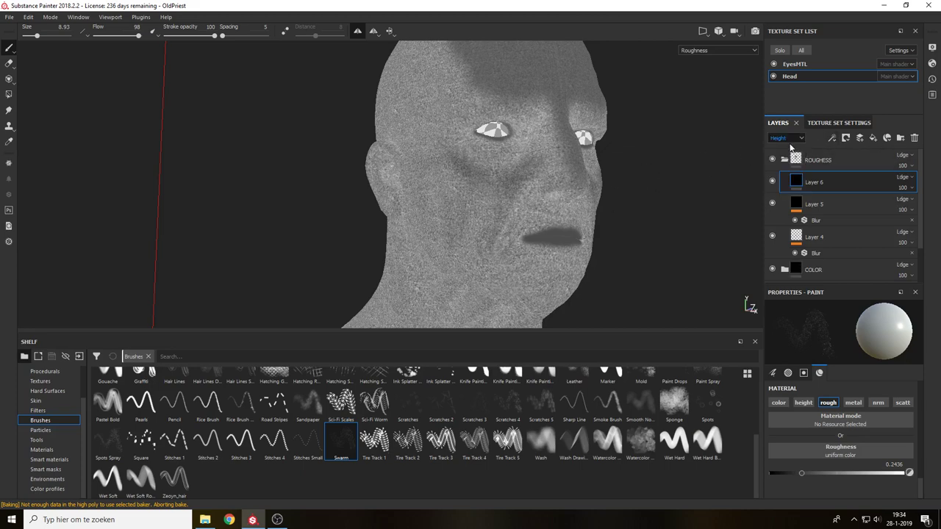
Set the Swarm brush size to 28.82 for the side of the skull.
alt+drag(434, 156, 495, 149)
mouse_move(494, 191)
alt+middle_down()
mouse_move(551, 248)
mouse_move(529, 237)
alt+middle_up()
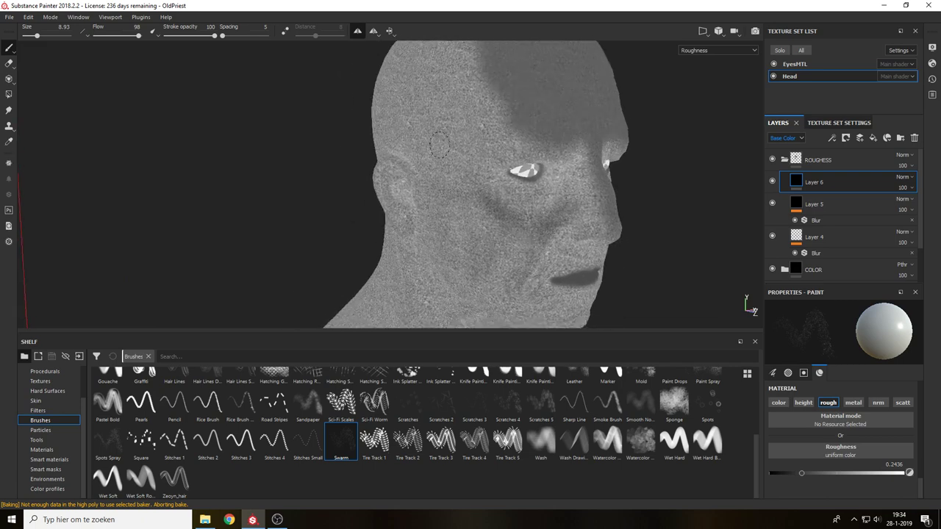
ctrl+right_drag(443, 105, 479, 105)
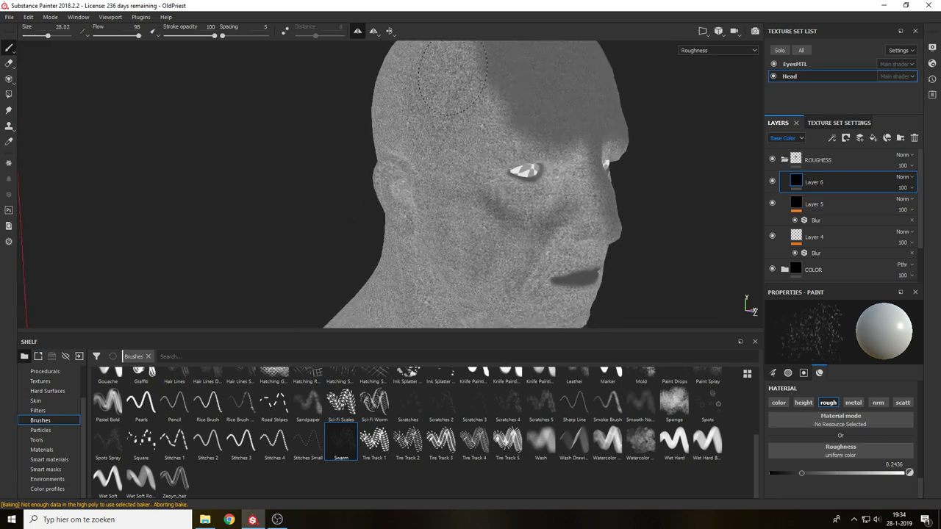
alt+drag(546, 199, 488, 161)
alt+middle_drag(488, 161, 342, 80)
alt+drag(515, 138, 438, 147)
alt+middle_drag(480, 155, 467, 170)
alt+drag(468, 170, 433, 221)
Stipple 0.2436 roughness onto the chin in the roughness view, using the Swarm brush at size 17.89.
key(c)
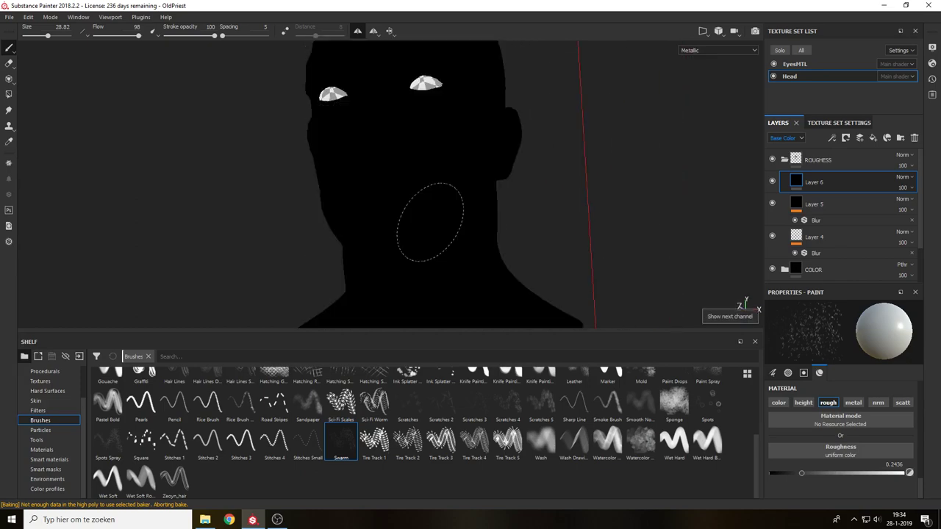
key(c)
key(c)
key(c)
key(c)
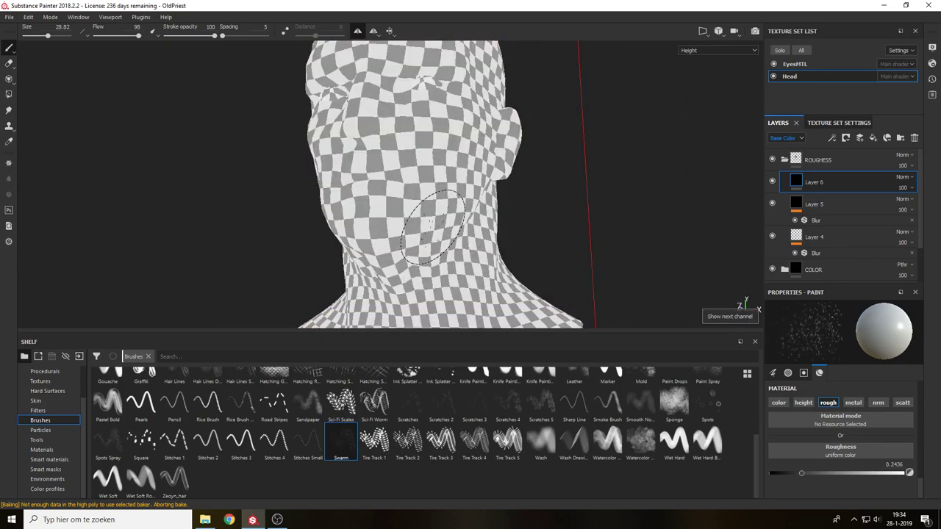
ctrl+right_drag(445, 176, 438, 184)
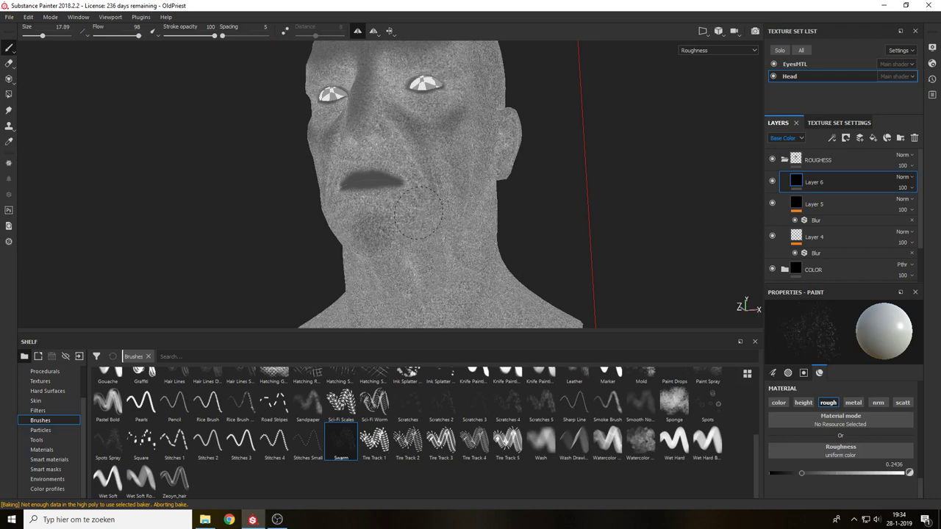
alt+middle_drag(448, 188, 437, 140)
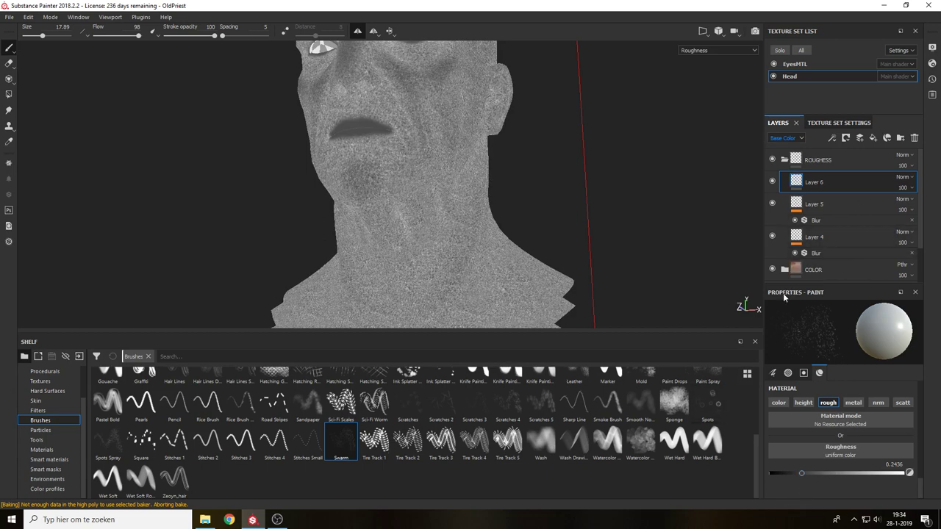
Add a new paint layer above the chin layer and set up the Dots brush with 0.7709 roughness.
key(m)
alt+drag(596, 252, 648, 297)
key(c)
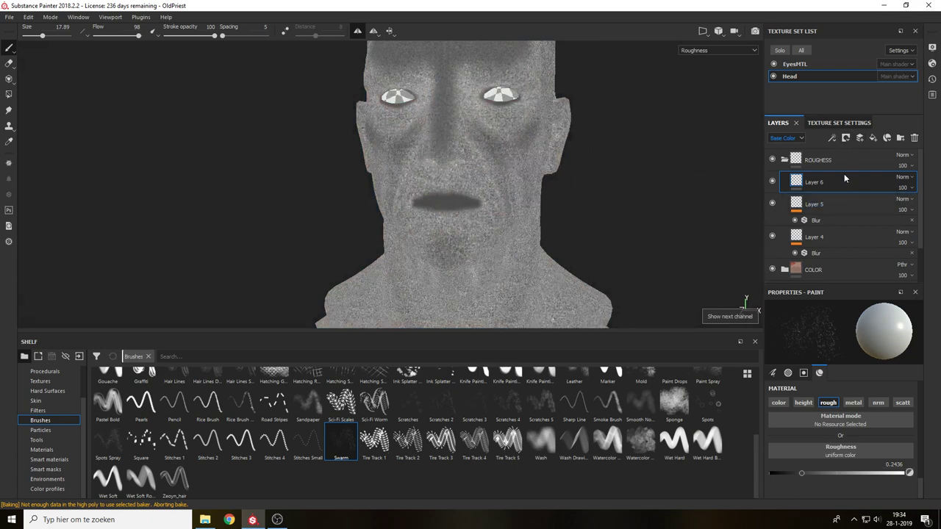
key(m)
click(859, 139)
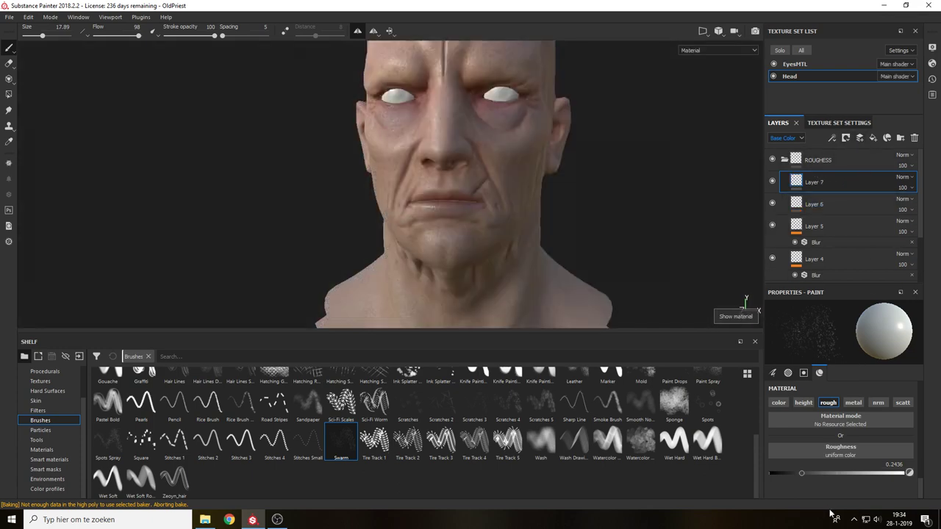
key(c)
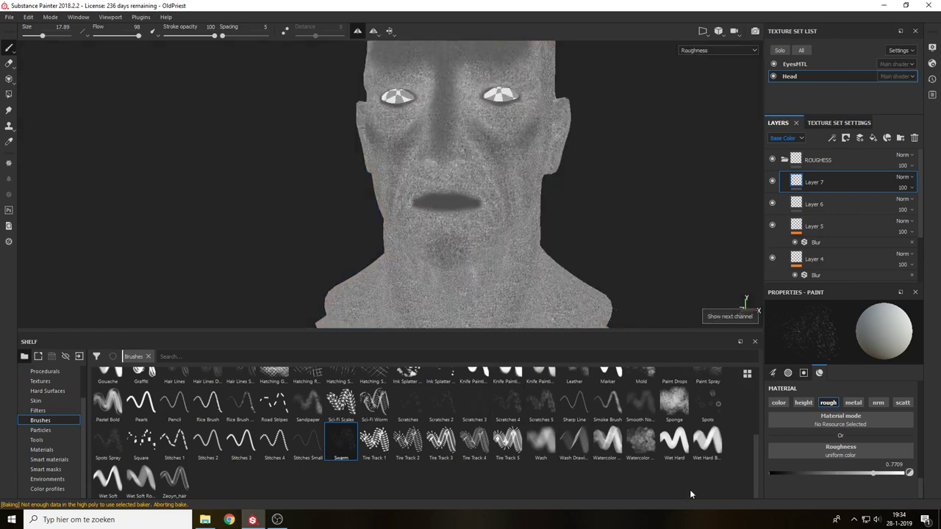
drag(756, 481, 756, 397)
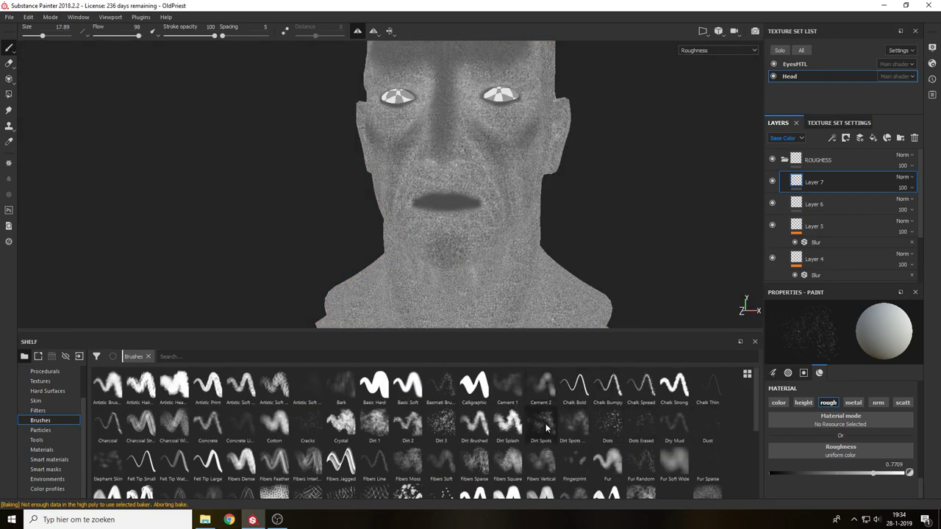
click(607, 434)
Stipple 0.7709 roughness dots across both cheeks in the roughness view, using the Dots brush at size 16.03.
mouse_move(499, 196)
alt+mouse_down()
mouse_move(497, 164)
mouse_move(564, 165)
alt+mouse_up()
key(m)
ctrl+right_drag(556, 124, 542, 123)
key(c)
key(c)
key(c)
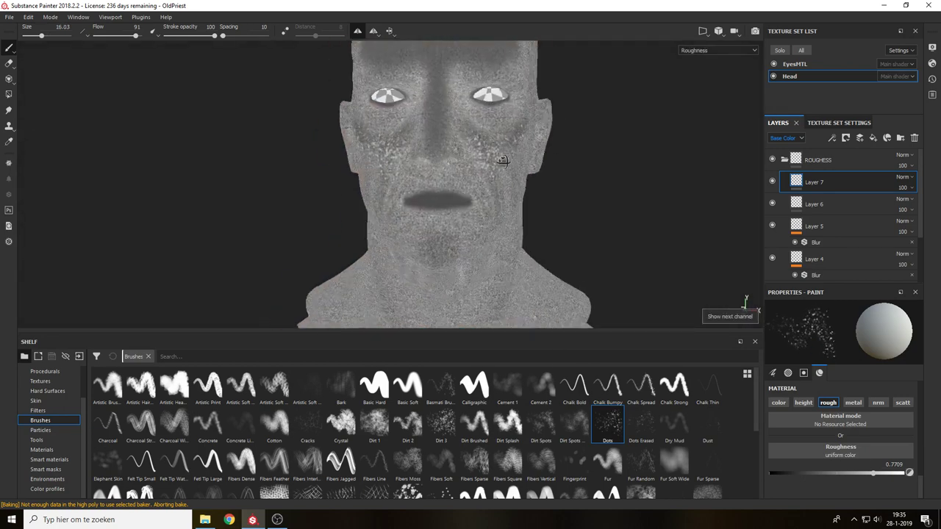
alt+drag(500, 162, 524, 197)
alt+right_drag(523, 197, 548, 198)
alt+right_drag(457, 192, 464, 190)
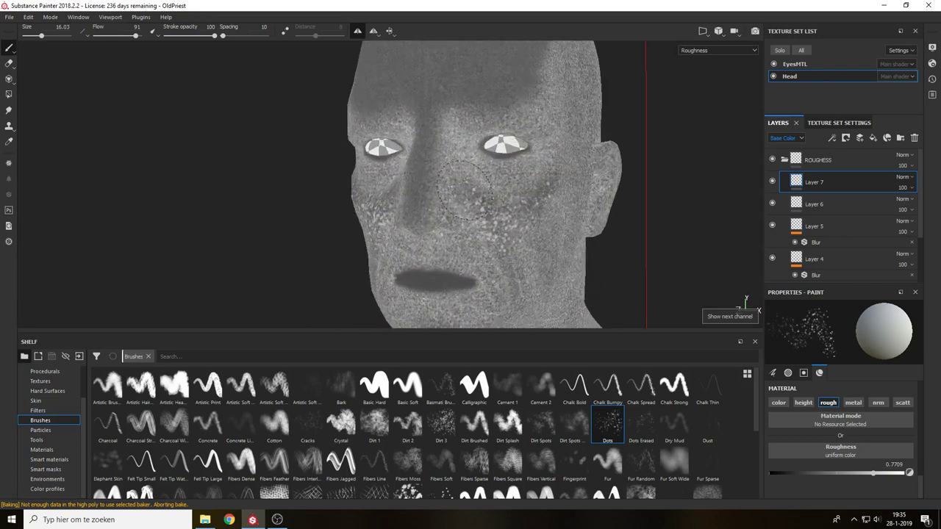
Enlarge the Dots brush to size 31.41 and scatter rougher dots over the whole forehead.
alt+drag(544, 159, 513, 197)
ctrl+right_drag(540, 179, 578, 179)
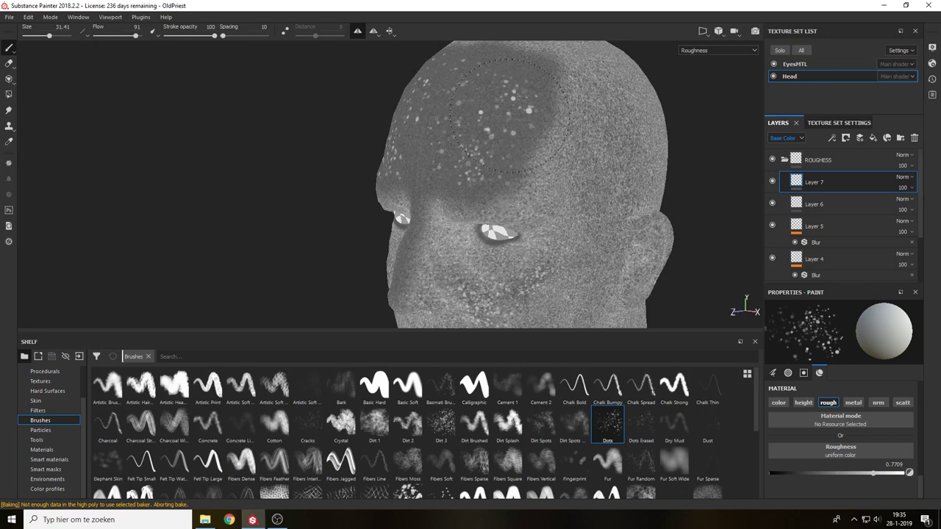
key(c)
alt+drag(542, 181, 588, 178)
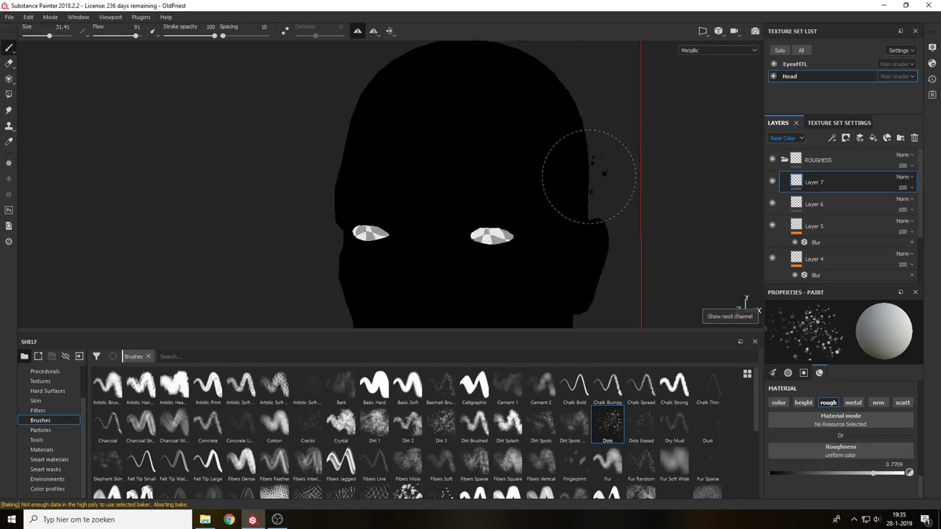
key(c)
key(c)
key(c)
key(c)
key(c)
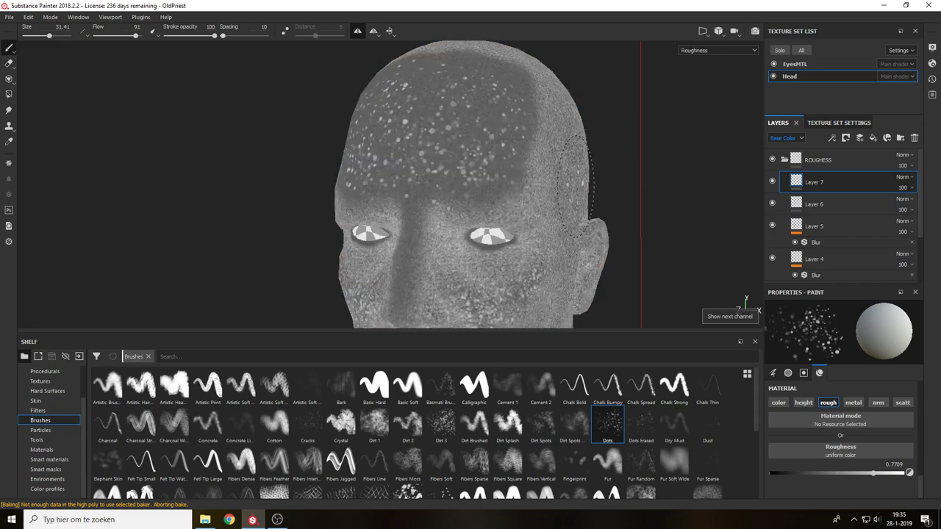
Scatter the size 31.41 roughness dots over the side of the skull, jaw, neck, mouth area and chin.
key(m)
alt+drag(507, 163, 563, 124)
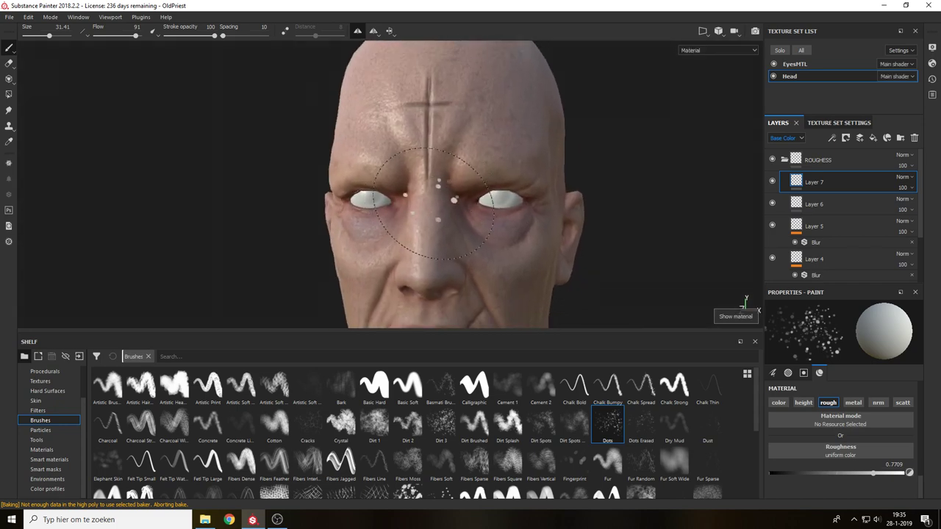
alt+drag(434, 205, 498, 147)
key(c)
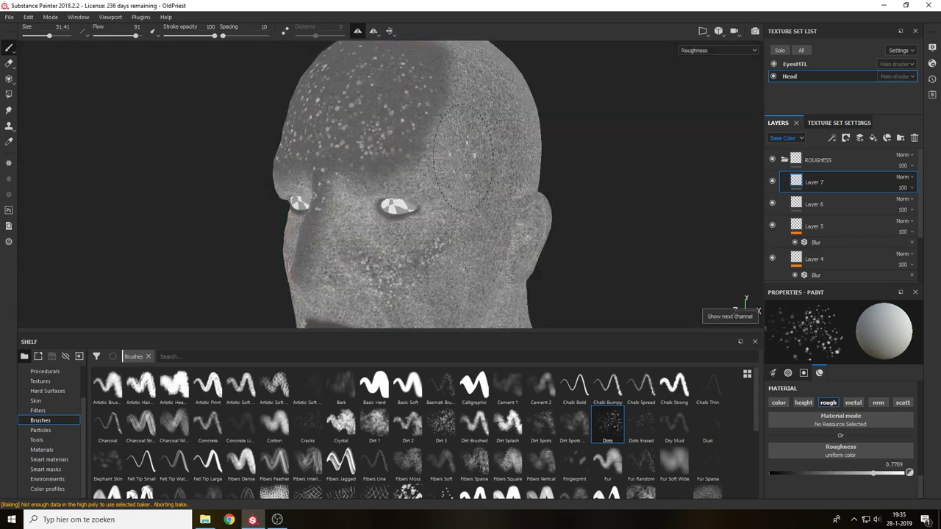
alt+drag(481, 256, 510, 160)
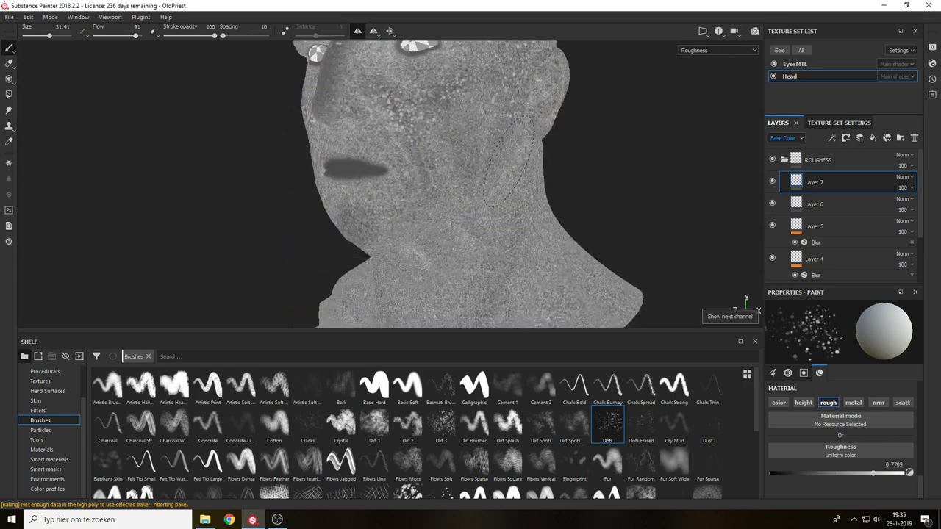
alt+drag(375, 217, 447, 219)
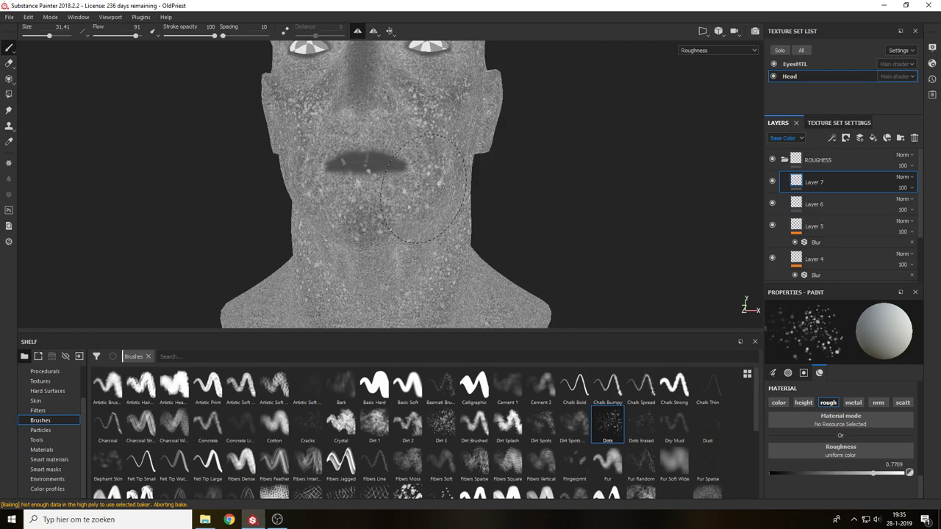
Check the dots on the material and extend them over the opposite temple and side of the head.
key(m)
alt+middle_drag(471, 207, 550, 266)
key(c)
alt+drag(395, 193, 475, 197)
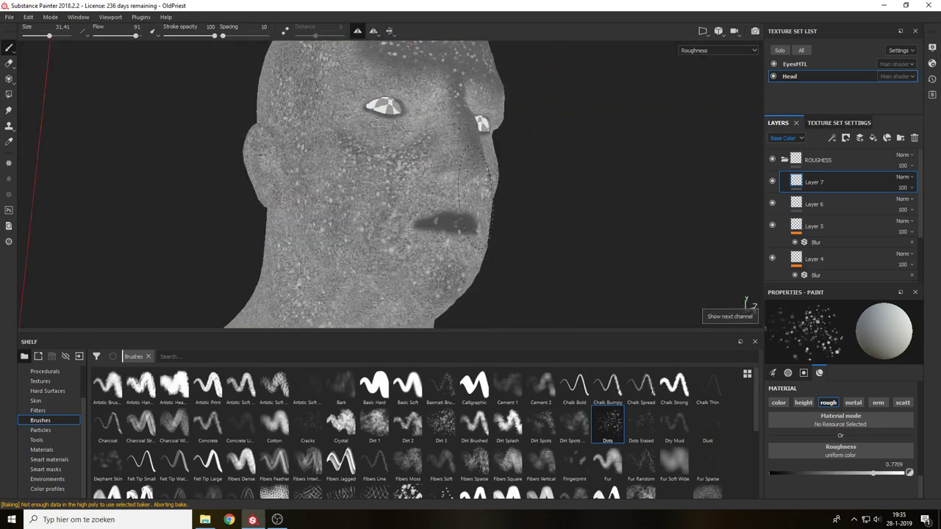
mouse_move(310, 184)
alt+middle_down()
mouse_move(349, 272)
mouse_move(344, 261)
alt+middle_up()
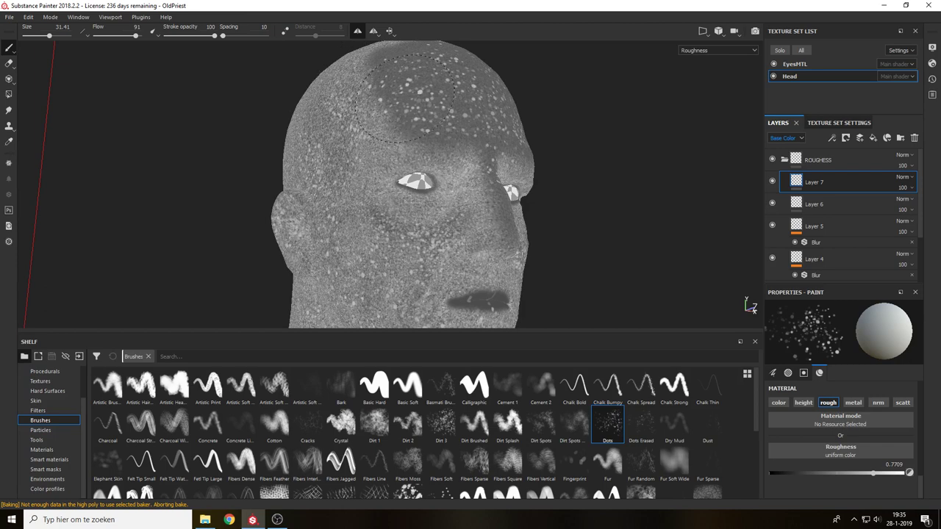
Reduce the Dots brush to size 8.33 and add finer roughness dots around the eyes.
alt+drag(405, 98, 327, 102)
alt+middle_drag(328, 101, 214, 55)
mouse_move(404, 168)
ctrl+right_down()
mouse_move(422, 168)
mouse_move(398, 164)
mouse_move(391, 224)
ctrl+right_up()
ctrl+right_drag(384, 148, 348, 147)
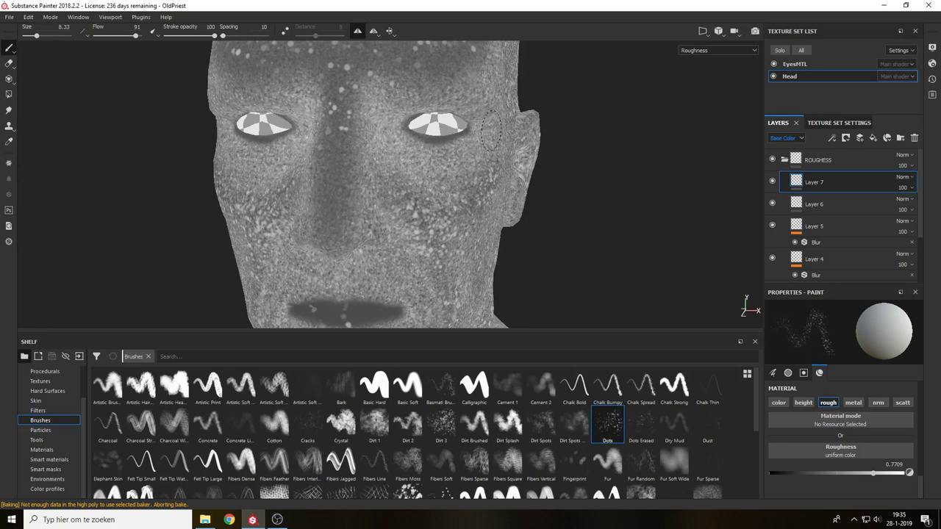
Examine the dotted roughness on the material from several angles under rotated environment lighting and return to the roughness view.
key(m)
alt+drag(542, 209, 506, 187)
shift+right_drag(505, 186, 538, 199)
alt+drag(539, 199, 500, 206)
mouse_move(500, 207)
shift+right_down()
mouse_move(516, 216)
mouse_move(496, 205)
mouse_move(504, 210)
shift+right_up()
key(c)
alt+drag(504, 211, 531, 198)
scroll(524, 192, down, 5)
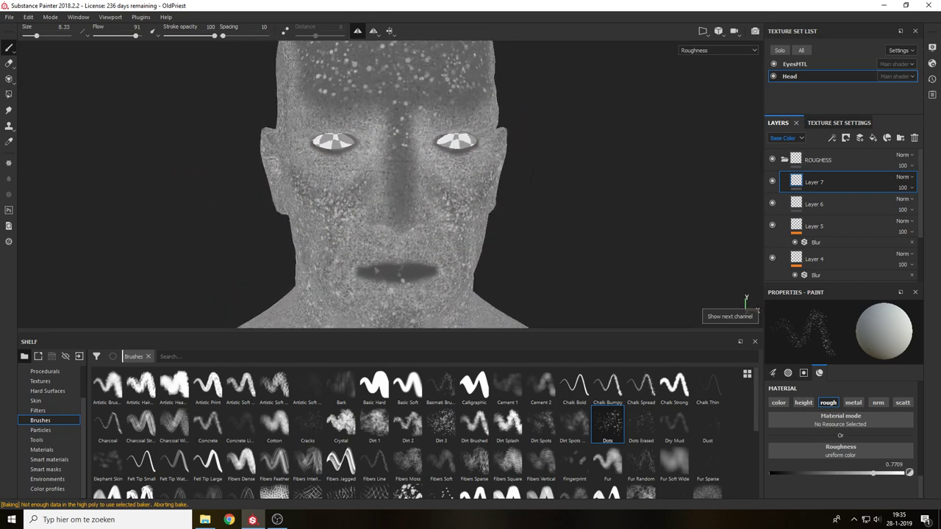
Add a Blur filter to Layer 7 with intensity 0.5, excluding the color, height, metal and normal channels, and compare material and roughness views.
alt+middle_drag(525, 192, 554, 183)
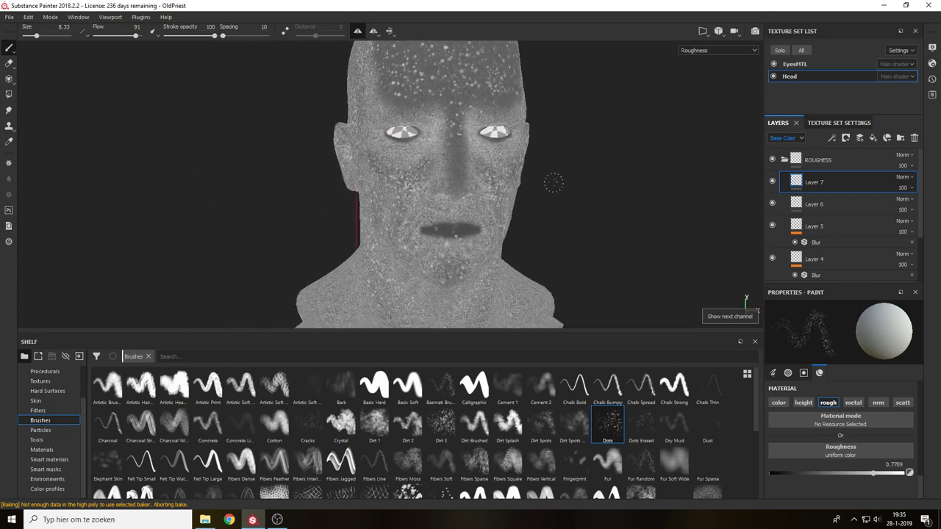
click(833, 137)
click(855, 201)
click(843, 340)
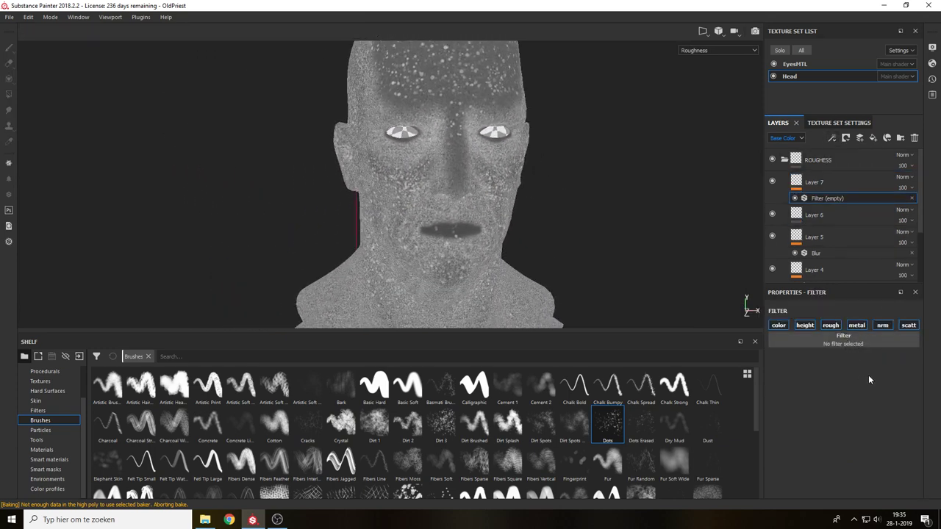
click(867, 370)
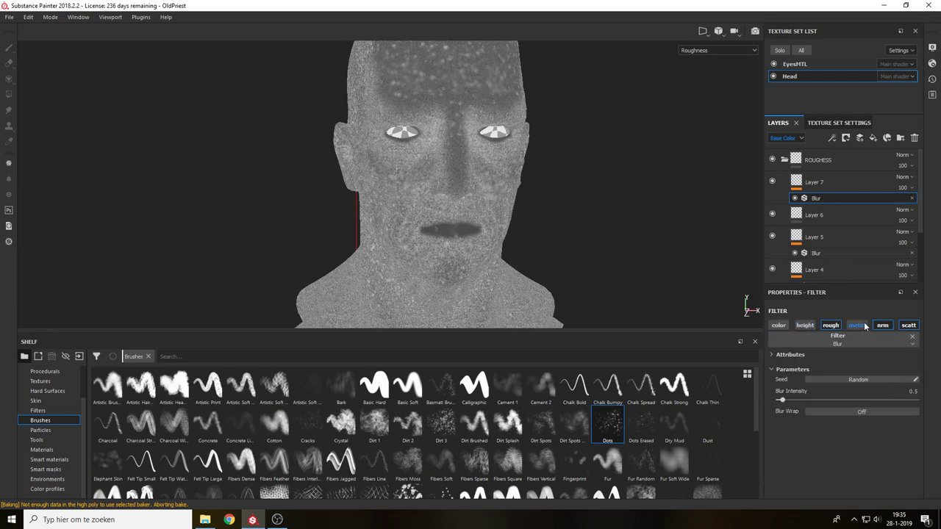
alt+drag(679, 252, 616, 253)
key(m)
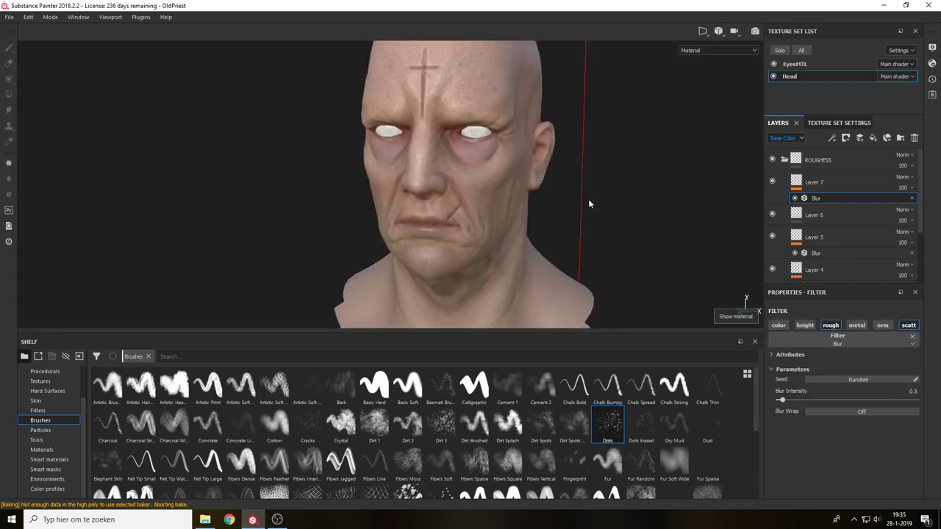
mouse_move(590, 209)
alt+mouse_down()
mouse_move(592, 224)
mouse_move(594, 211)
alt+mouse_up()
key(c)
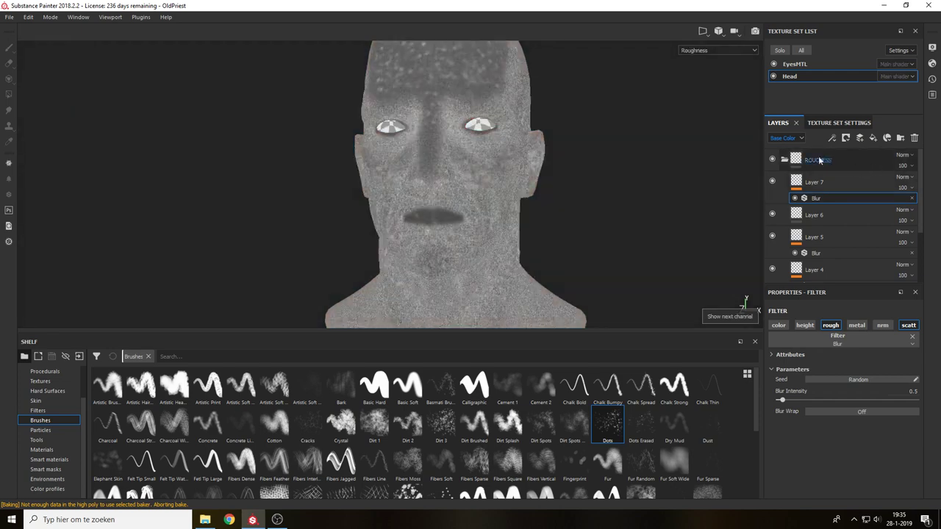
Switch the layer stack to the Roughness channel and lower Layer 7's opacity to 76.
click(800, 138)
click(793, 161)
click(911, 188)
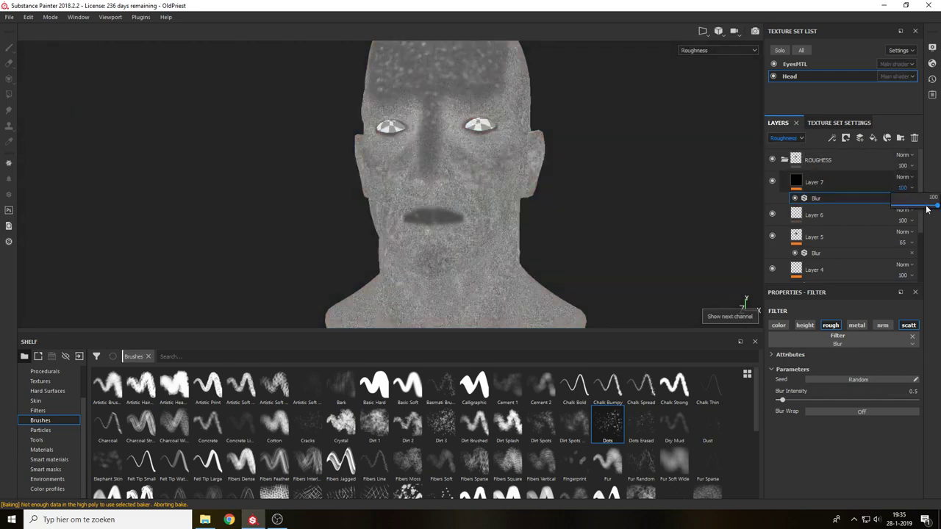
mouse_move(937, 207)
mouse_down()
mouse_move(914, 208)
mouse_move(927, 208)
mouse_up()
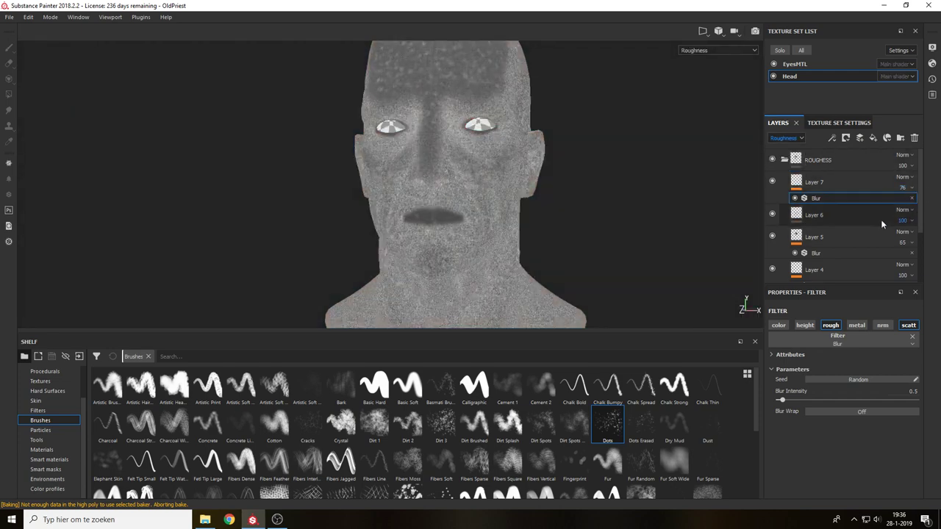
Select Layer 6 in the ROUGHNESS folder and set its roughness opacity to 89.
alt+drag(735, 210, 713, 216)
click(838, 215)
click(902, 221)
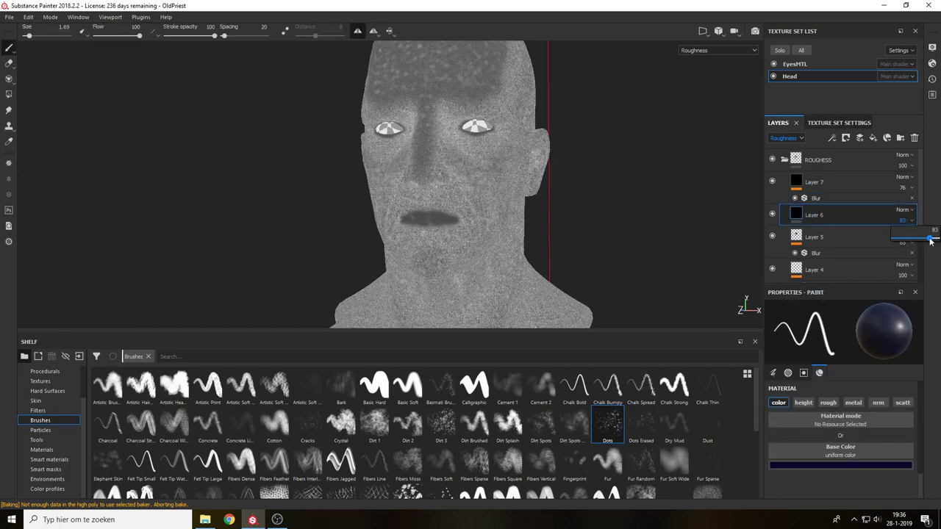
drag(931, 240, 933, 240)
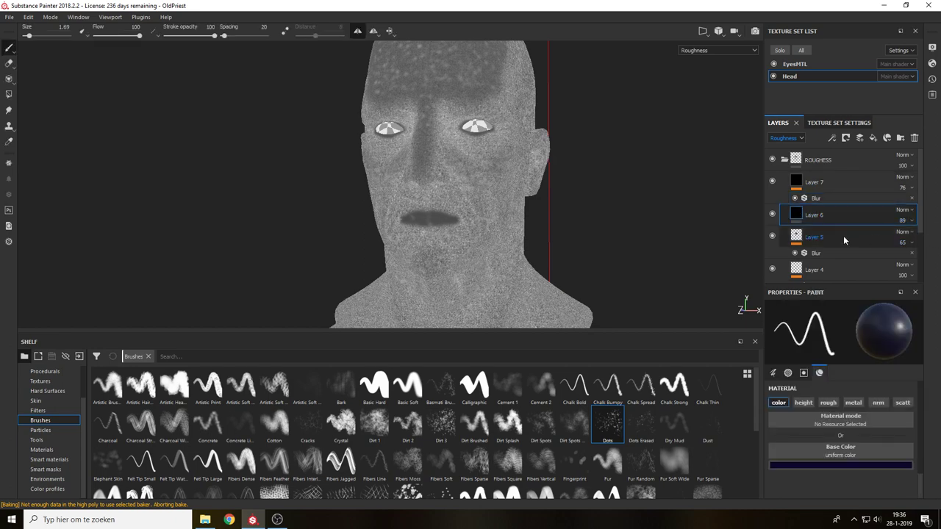
Add a paint layer above Layer 6 and set the Dirt 2 brush to paint only roughness.
click(860, 139)
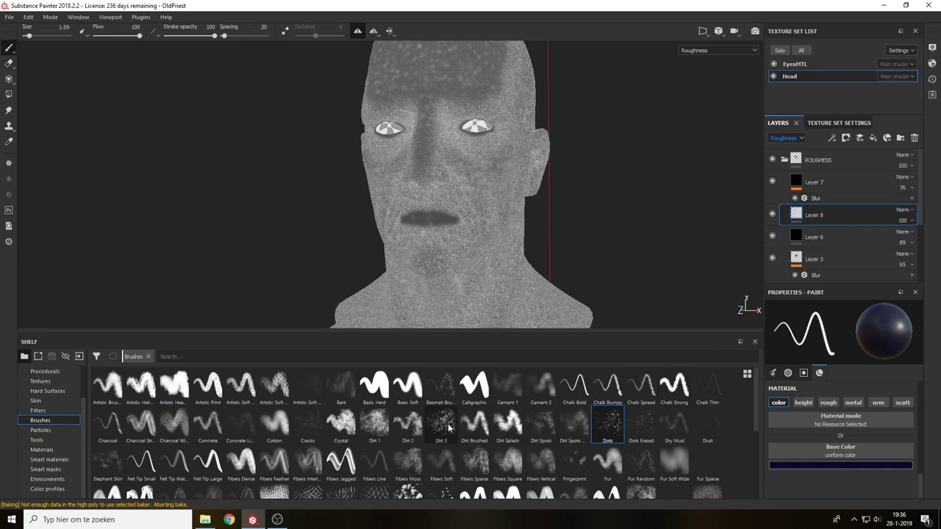
click(408, 424)
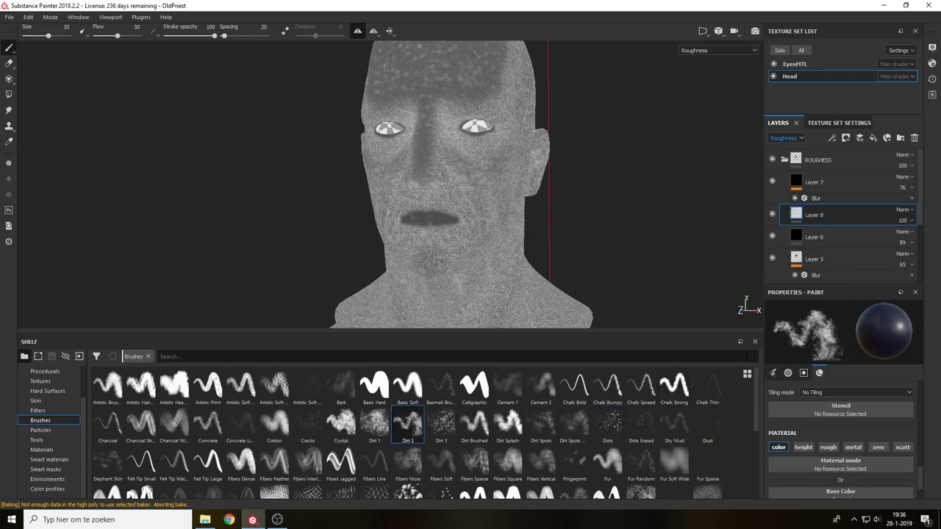
click(829, 447)
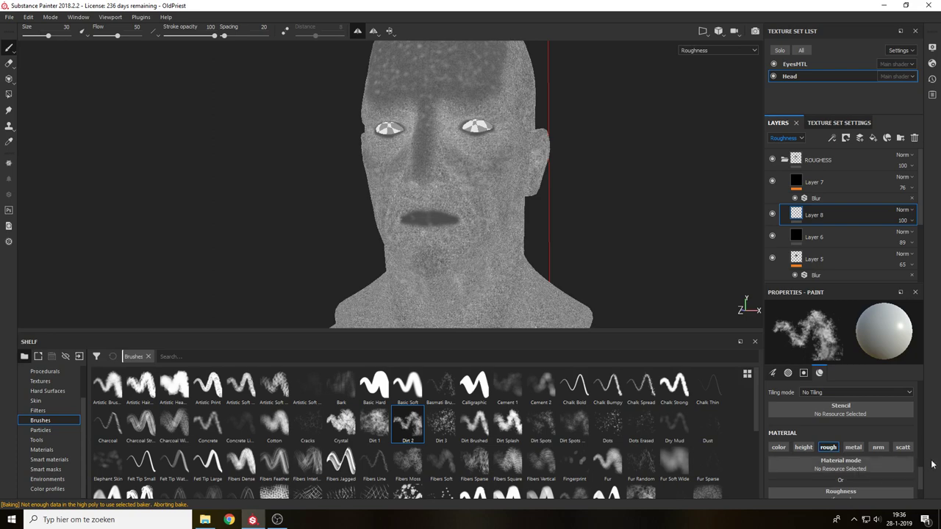
drag(921, 477, 922, 492)
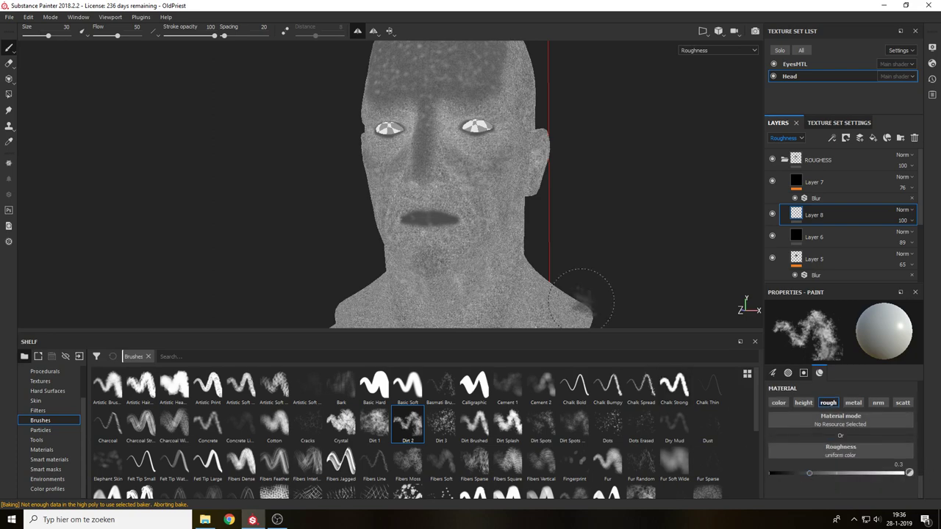
Paint roughness 0.3 patches around the eyes with a brush size of about 10.74, checking the result in the material view.
alt+drag(550, 225, 507, 238)
alt+middle_drag(600, 270, 638, 291)
alt+right_drag(579, 297, 523, 389)
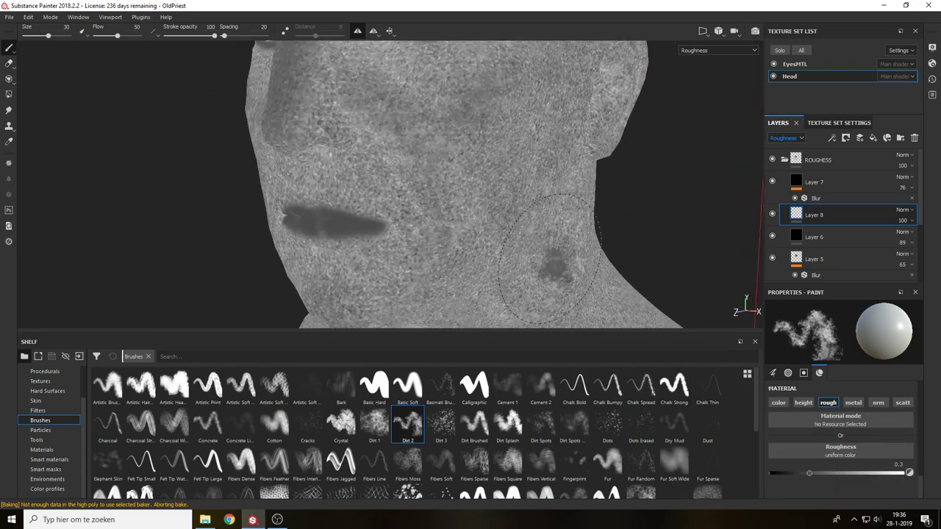
alt+middle_drag(526, 209, 603, 313)
ctrl+right_drag(504, 202, 443, 190)
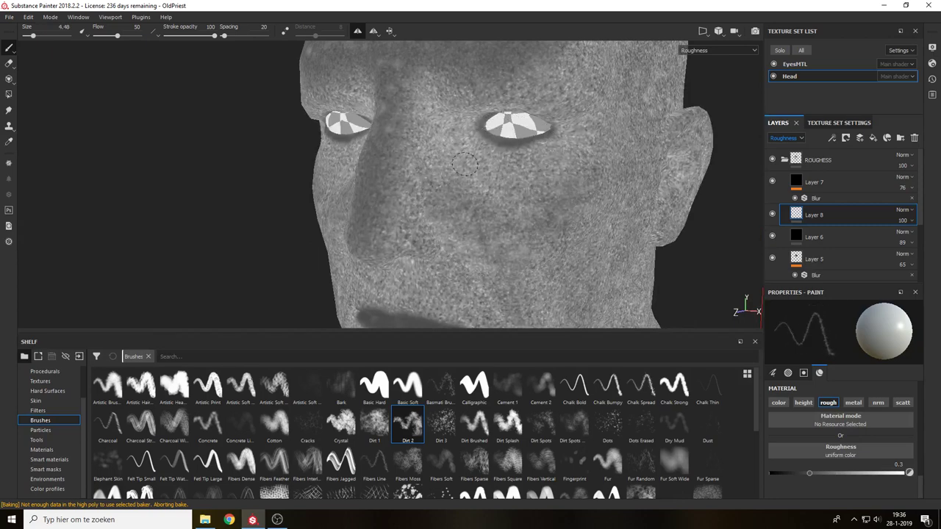
ctrl+right_drag(480, 166, 478, 164)
ctrl+right_drag(467, 147, 479, 144)
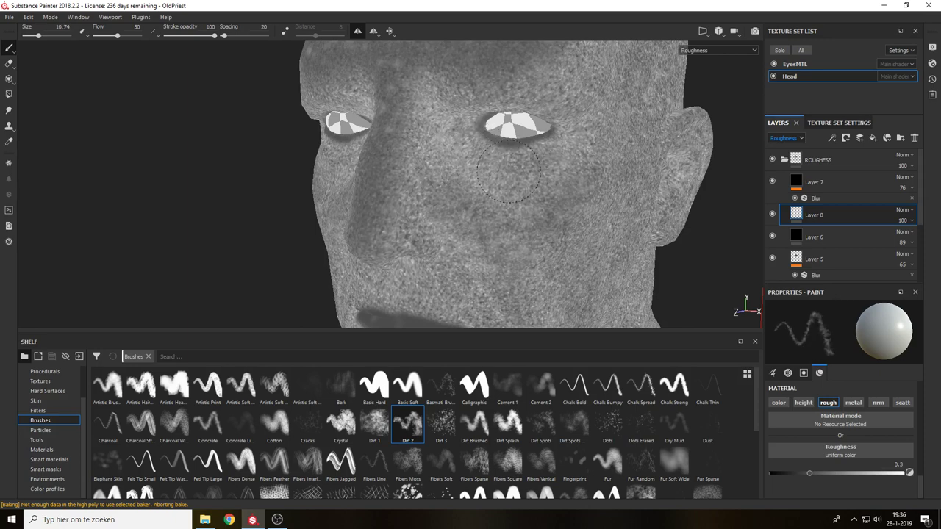
key(m)
alt+drag(528, 169, 550, 165)
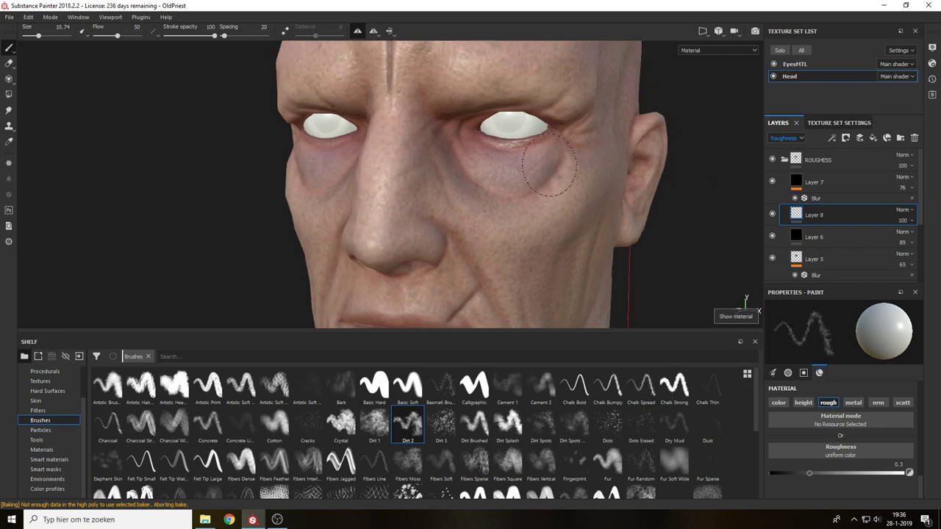
shift+right_drag(536, 167, 546, 184)
key(c)
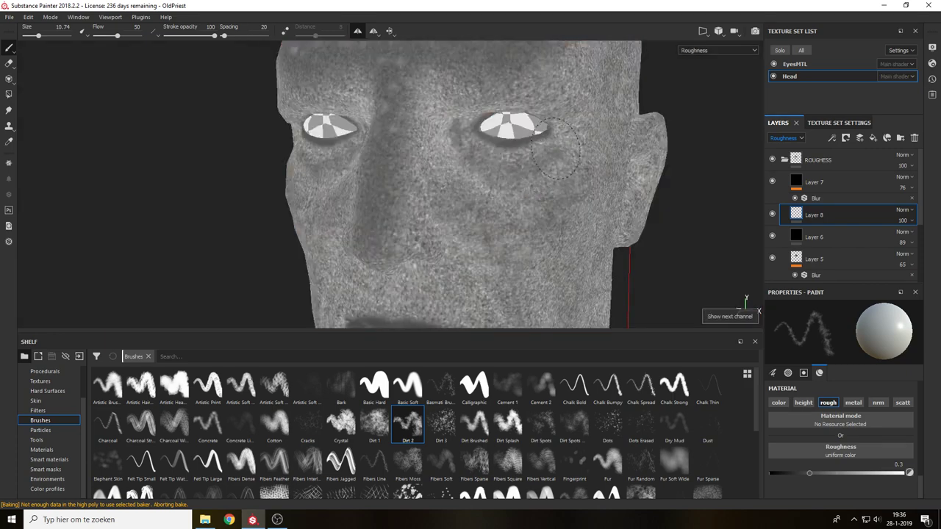
Paint roughness 0.3 along the creases beside the mouth and over the chin, and check the result in the material view.
alt+middle_drag(496, 182, 492, 82)
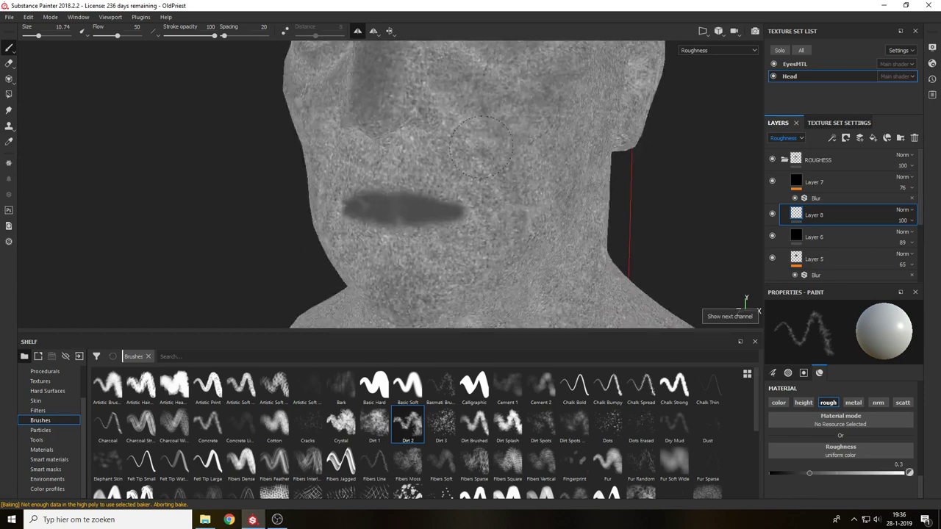
alt+middle_drag(505, 242, 496, 191)
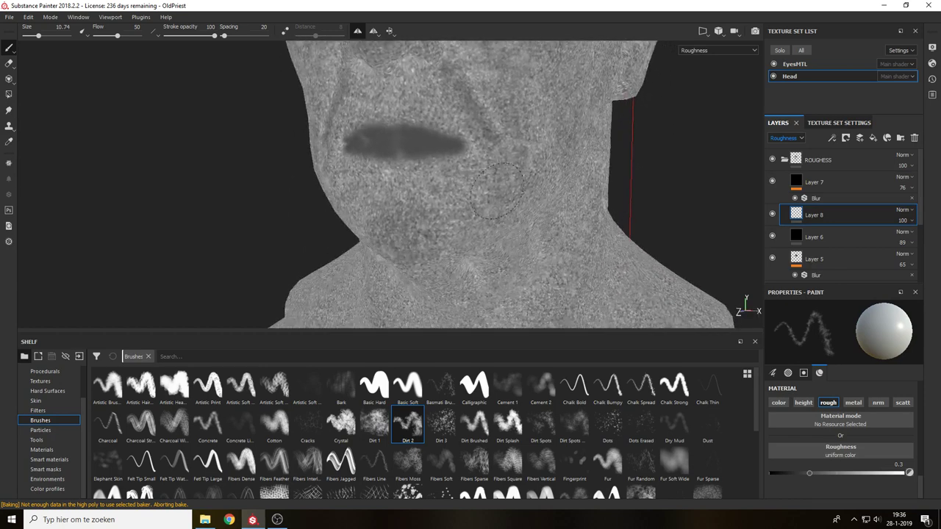
mouse_move(422, 210)
mouse_down()
mouse_move(399, 225)
mouse_move(398, 201)
mouse_up()
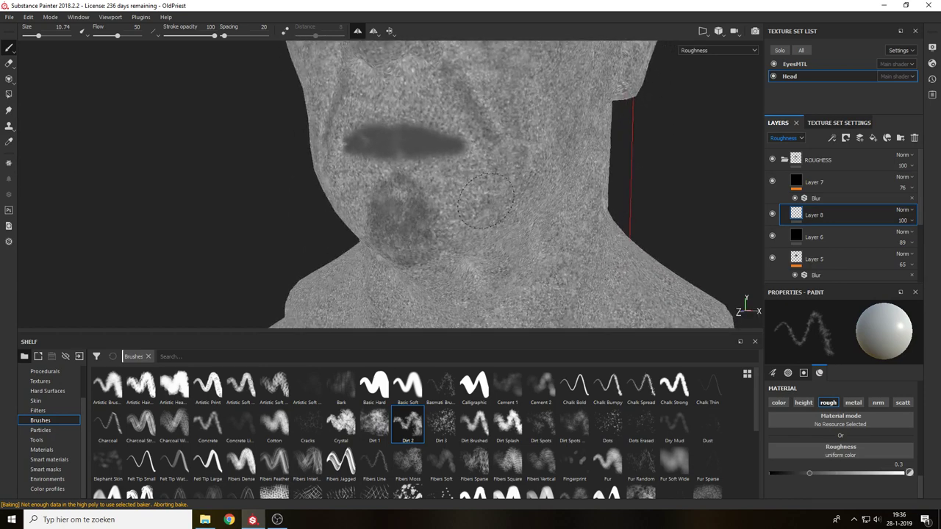
key(m)
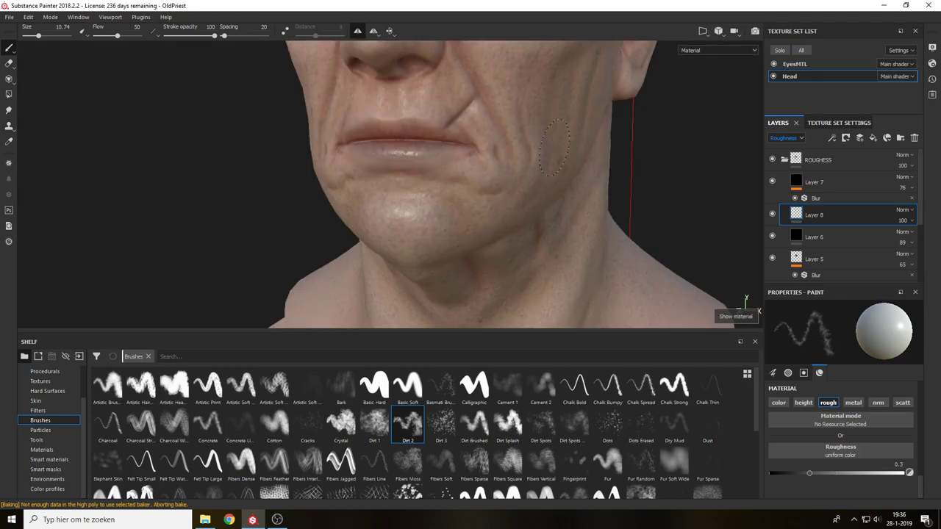
alt+drag(481, 164, 474, 213)
alt+middle_drag(494, 186, 533, 264)
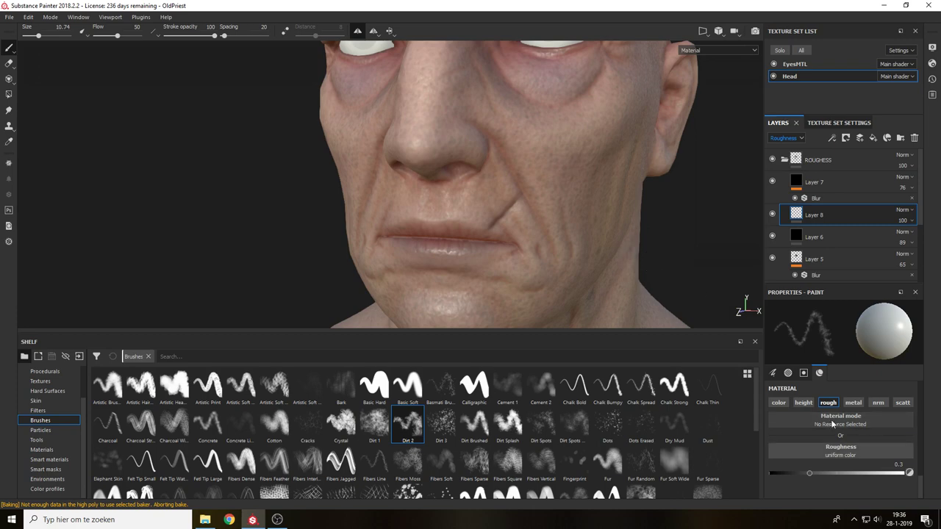
Set the brush roughness to 0.7709 and paint around the mouth corner and cheek, enlarging the brush to about 33.6.
click(874, 474)
key(c)
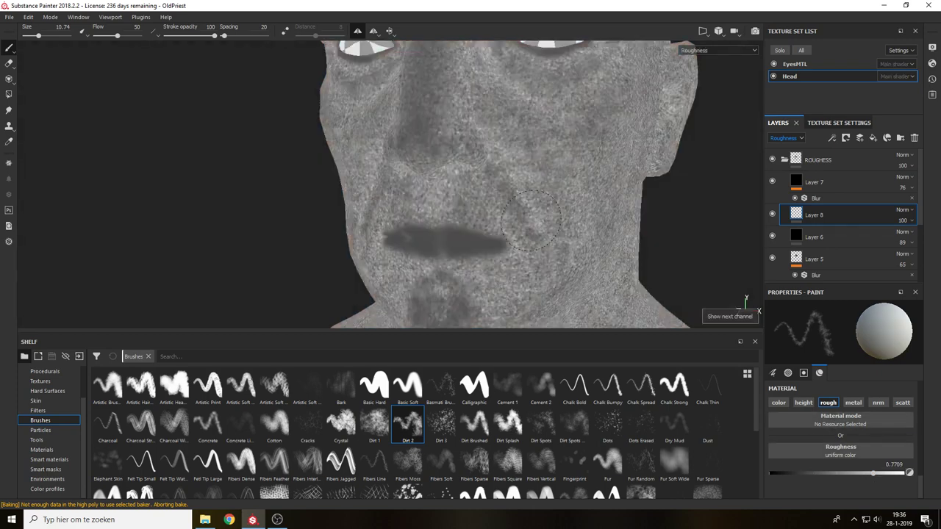
alt+middle_drag(558, 248, 581, 170)
mouse_move(509, 229)
mouse_down()
mouse_move(493, 223)
mouse_move(542, 224)
mouse_up()
ctrl+right_drag(563, 234, 606, 233)
drag(601, 144, 555, 167)
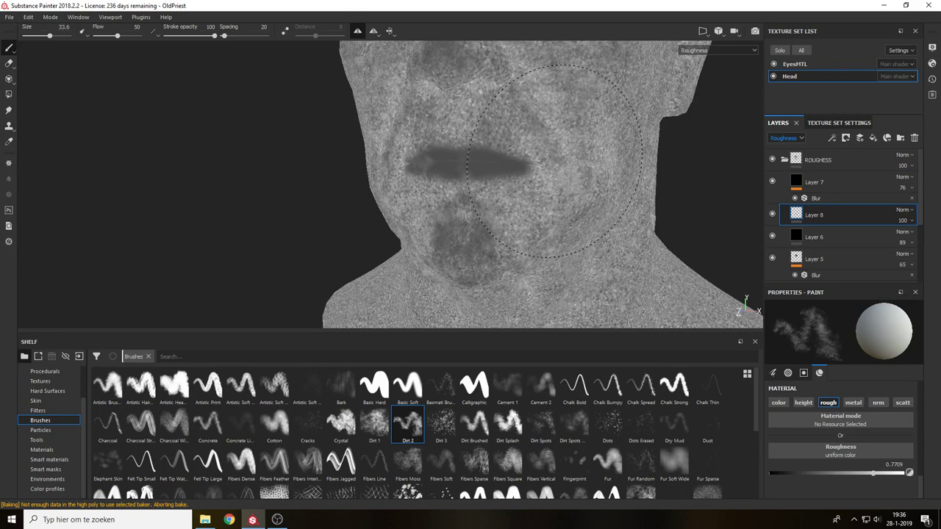
Paint roughness 0.7709 patches over the nose area and forehead, enlarging the brush to about 90.19.
alt+middle_drag(515, 165, 518, 231)
drag(470, 121, 460, 99)
alt+middle_drag(554, 210, 530, 356)
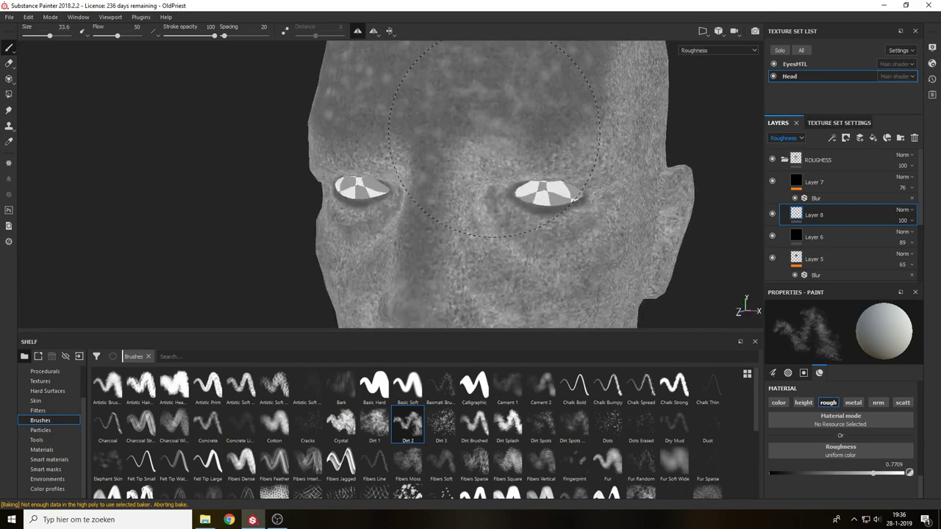
alt+middle_drag(539, 172, 542, 245)
ctrl+right_drag(543, 246, 586, 247)
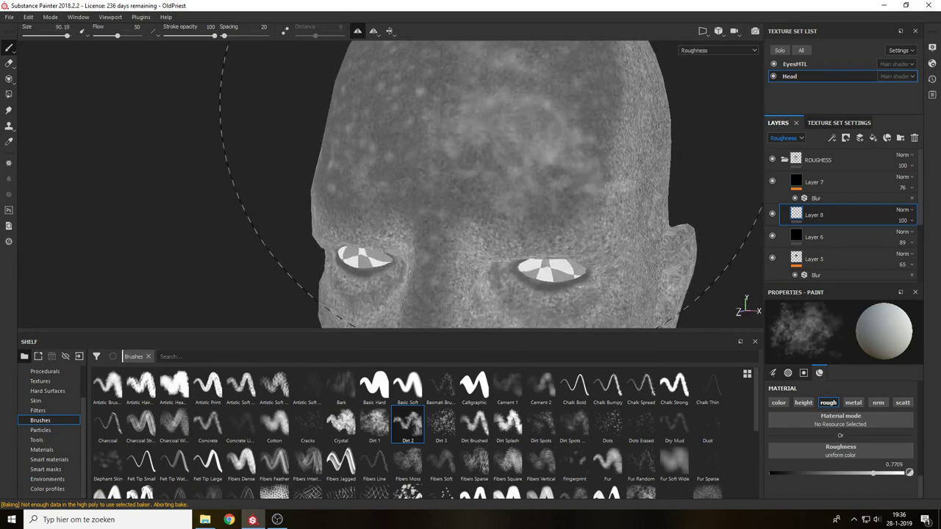
drag(508, 110, 491, 116)
Set the brush roughness to 0.2982 and paint over the forehead and the side of the head.
click(809, 473)
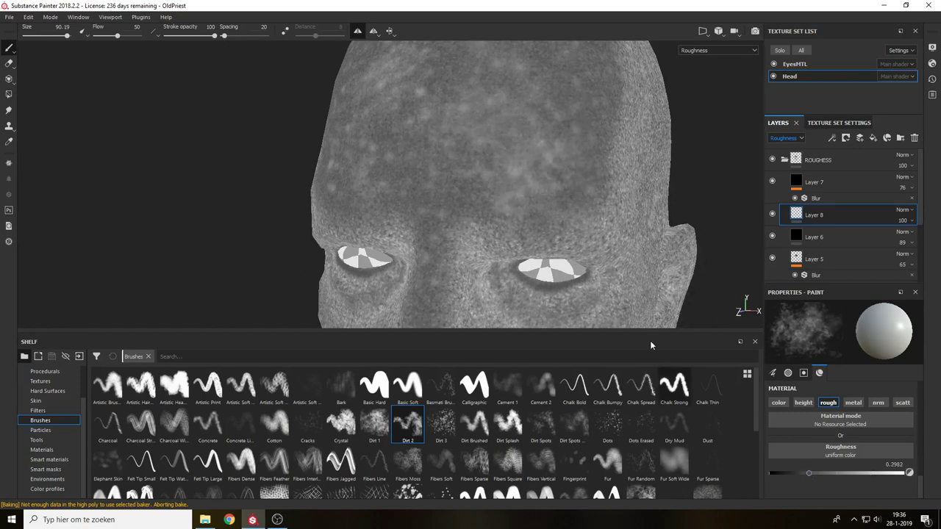
drag(507, 152, 489, 145)
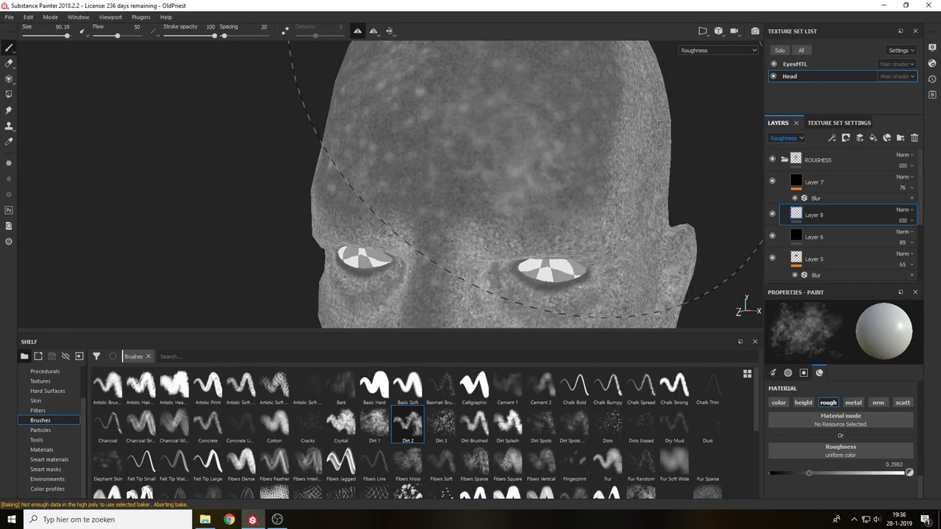
mouse_move(646, 163)
alt+mouse_down()
mouse_move(605, 112)
mouse_move(581, 139)
alt+mouse_up()
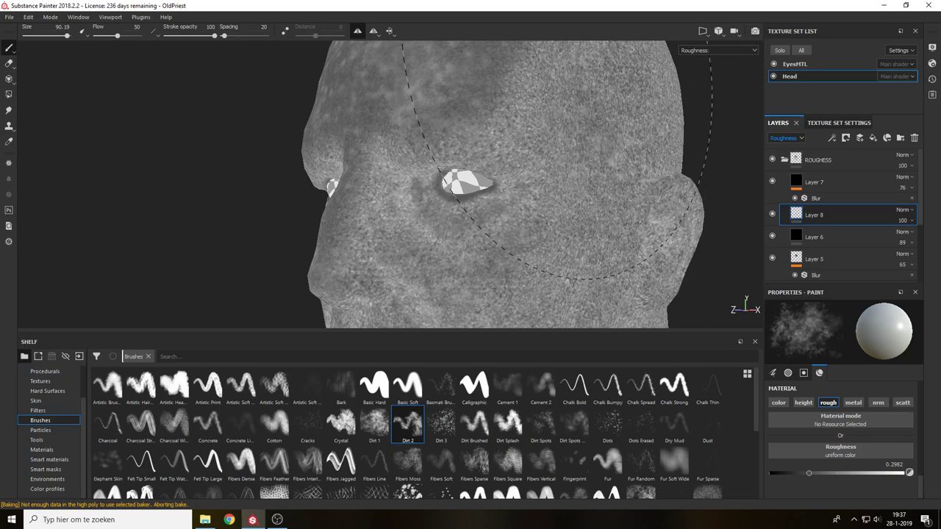
mouse_move(616, 60)
mouse_down()
mouse_move(564, 83)
mouse_move(629, 64)
mouse_up()
Inspect the whole head in the material view under rotated lighting, and save the project.
key(m)
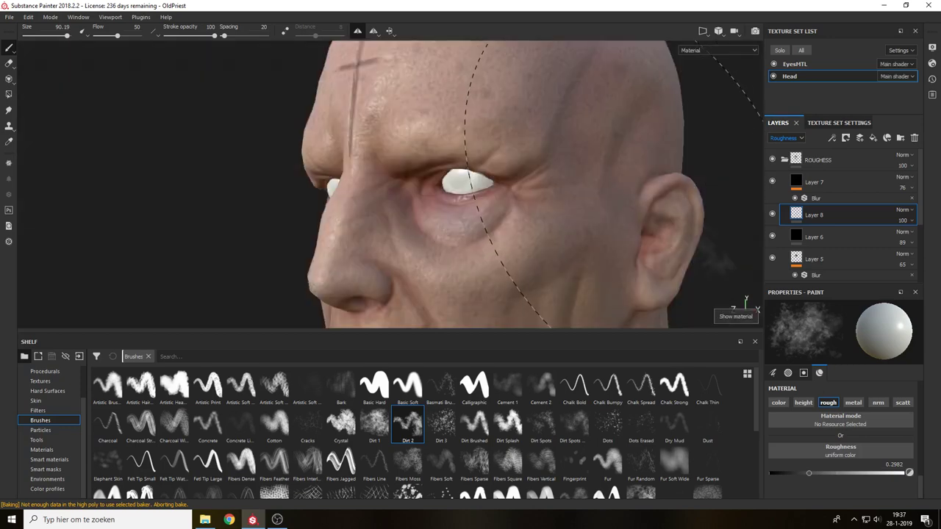
alt+drag(595, 154, 628, 184)
key(f)
alt+middle_drag(628, 185, 744, 199)
alt+drag(572, 146, 606, 150)
alt+right_drag(598, 179, 591, 237)
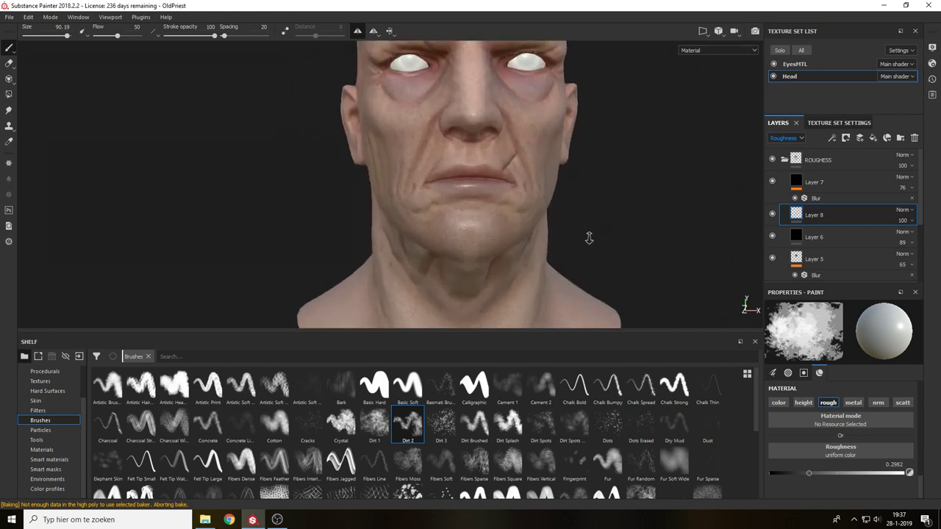
alt+middle_drag(589, 118, 596, 197)
mouse_move(604, 163)
shift+right_down()
mouse_move(629, 156)
mouse_move(639, 175)
mouse_move(588, 179)
shift+right_up()
key(ctrl+s)
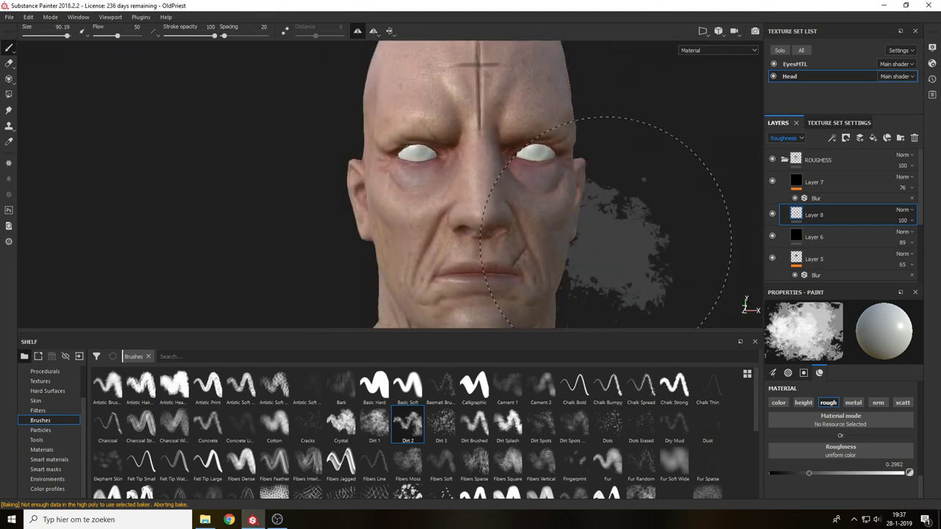
Add a new paint layer above Layer 7 in the ROUGHESS folder and limit its brush to the roughness channel.
click(840, 161)
click(845, 185)
click(860, 140)
key(c)
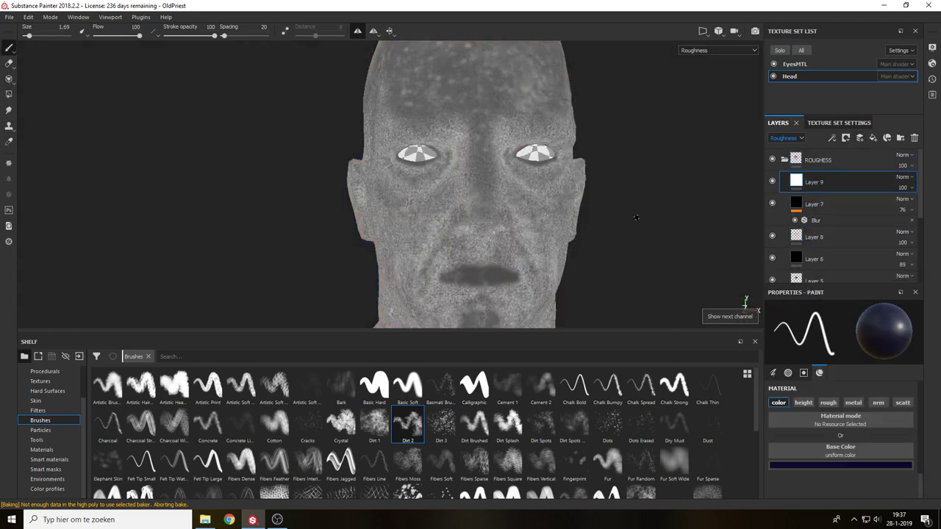
click(779, 403)
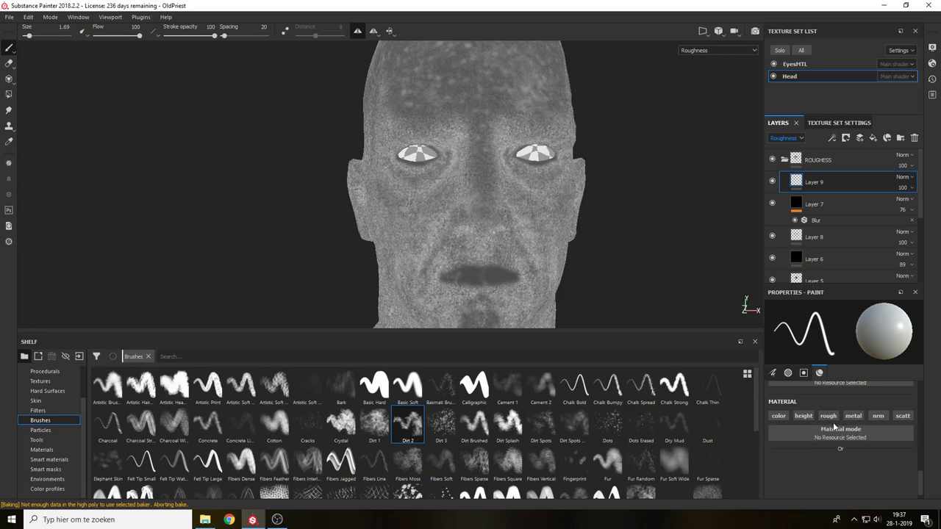
click(830, 416)
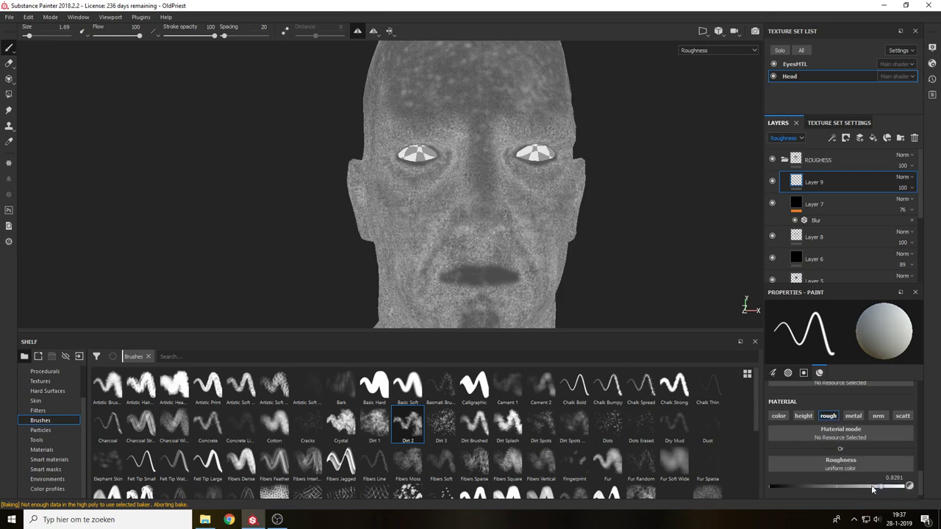
Choose the Dots Erased brush and set its roughness to 0.0982.
click(607, 423)
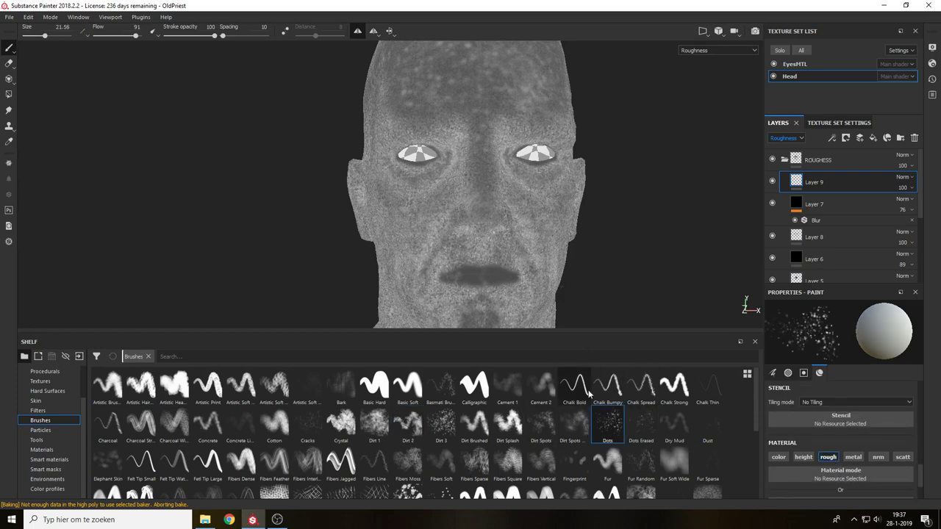
click(638, 421)
alt+drag(592, 218, 525, 215)
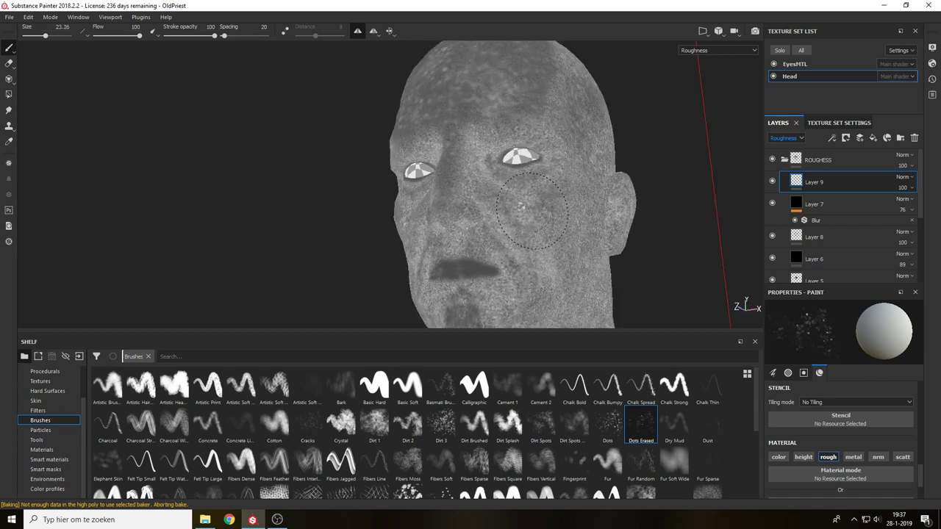
key(m)
alt+drag(531, 195, 588, 212)
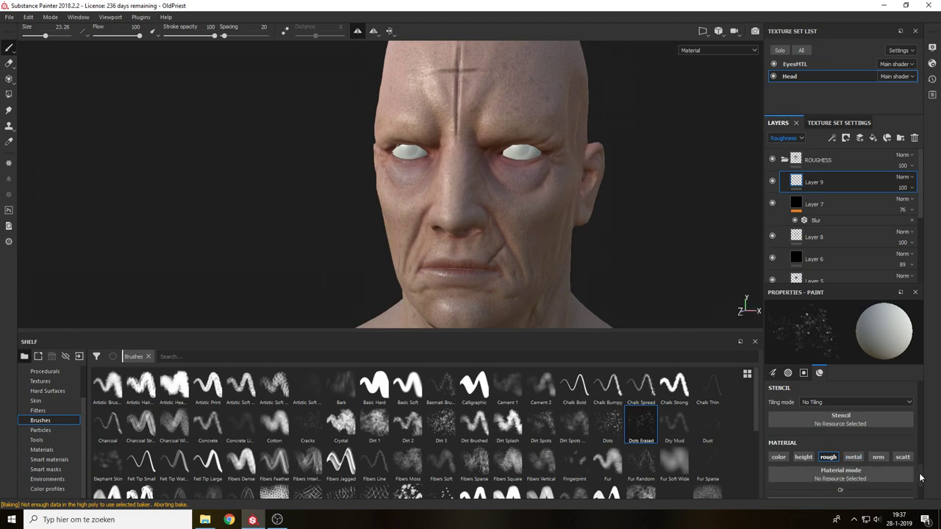
scroll(876, 482, down, 2)
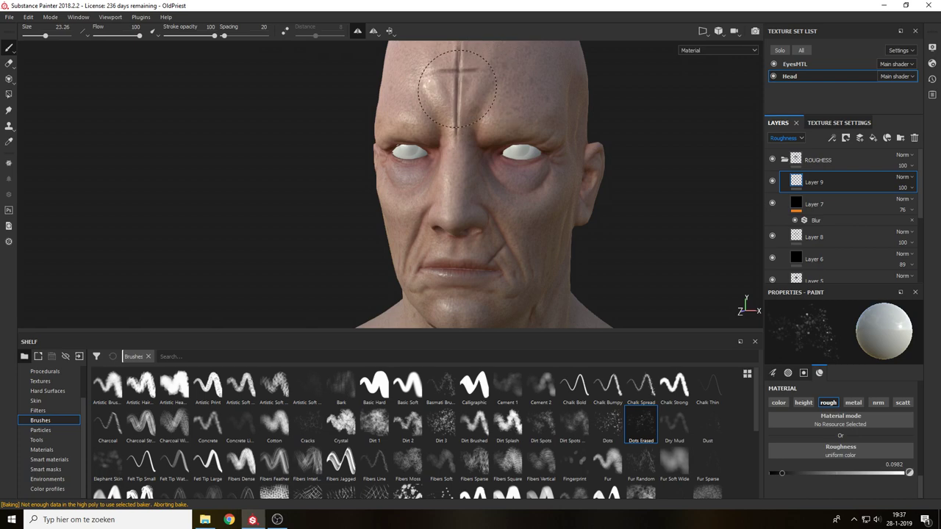
Paint low-roughness dots across the forehead with the brush at size 23.26.
alt+drag(471, 66, 553, 110)
key(c)
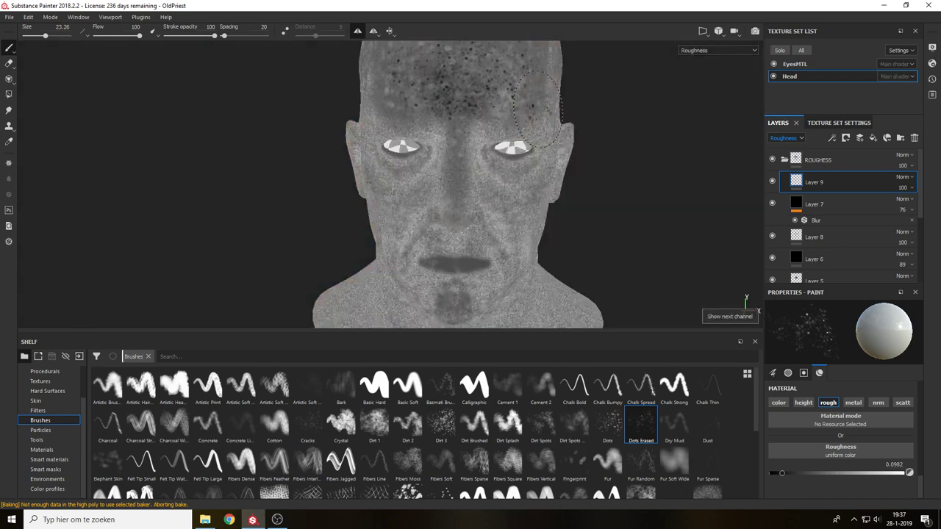
alt+middle_drag(553, 110, 583, 217)
mouse_move(583, 218)
alt+mouse_down()
mouse_move(577, 174)
mouse_move(507, 147)
alt+mouse_up()
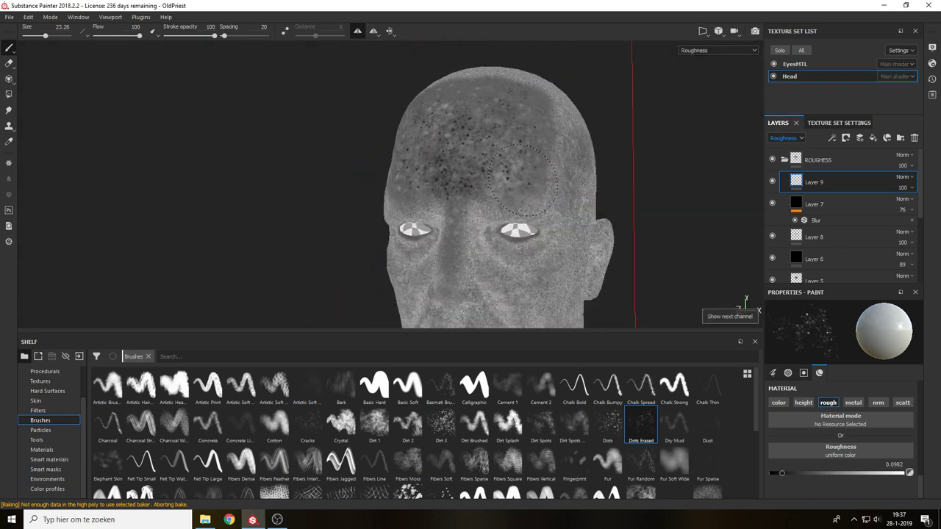
Examine the forehead, eye area and cheek in the material view under rotated lighting.
alt+middle_drag(523, 180, 523, 154)
key(m)
alt+drag(522, 154, 455, 150)
mouse_move(514, 180)
shift+right_down()
mouse_move(547, 181)
mouse_move(491, 180)
mouse_move(535, 193)
shift+right_up()
alt+middle_drag(535, 250, 525, 162)
alt+drag(525, 162, 561, 157)
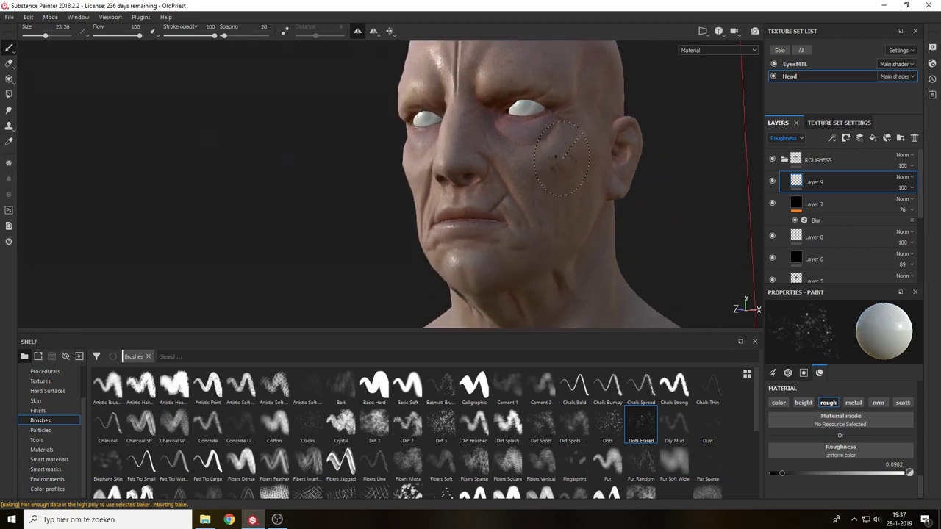
shift+right_drag(563, 159, 578, 164)
alt+drag(578, 164, 563, 157)
alt+right_drag(563, 157, 546, 301)
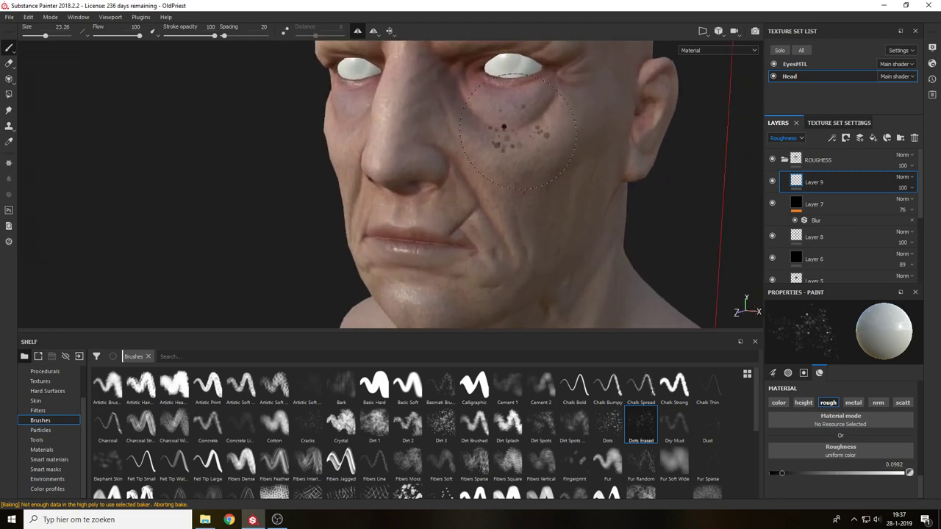
Reduce the brush size to 7.96 and paint fine roughness dots around and beneath the eyes.
key(c)
alt+middle_drag(517, 133, 554, 218)
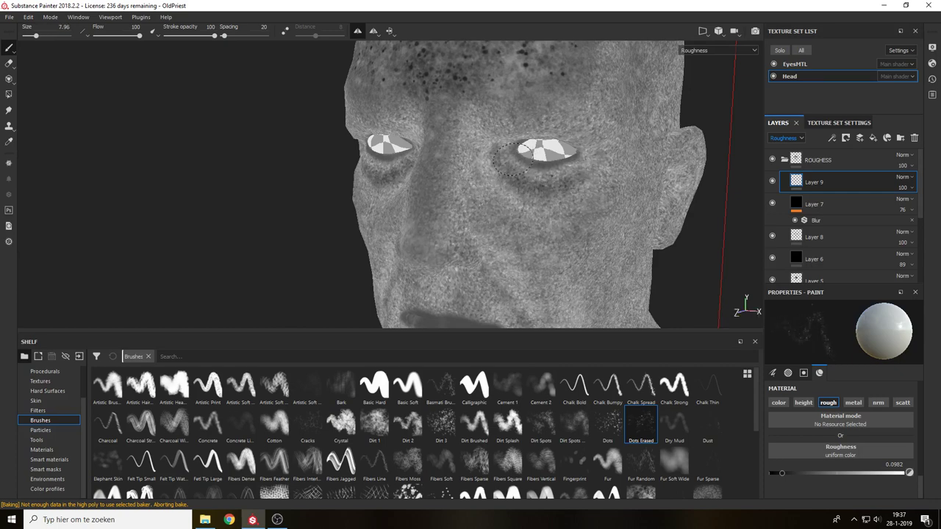
alt+drag(513, 159, 548, 189)
key(c)
key(m)
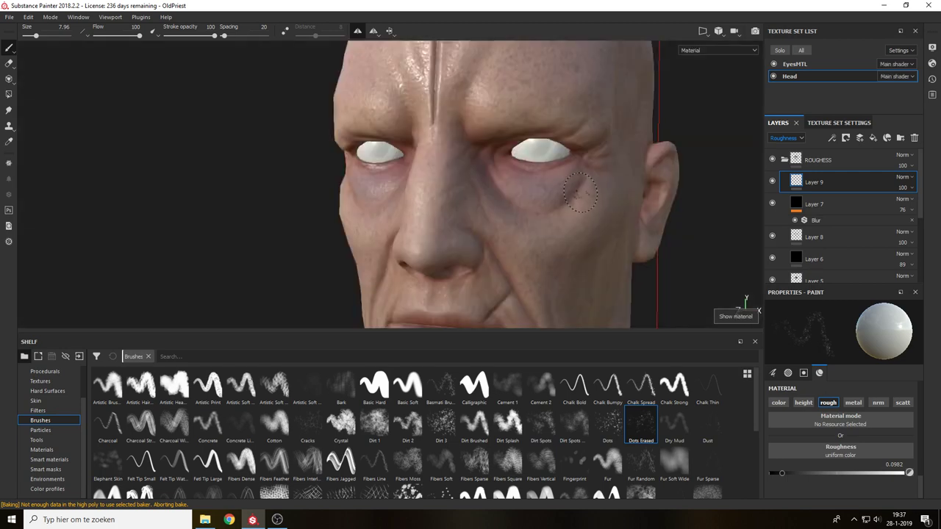
key(c)
key(c)
key(c)
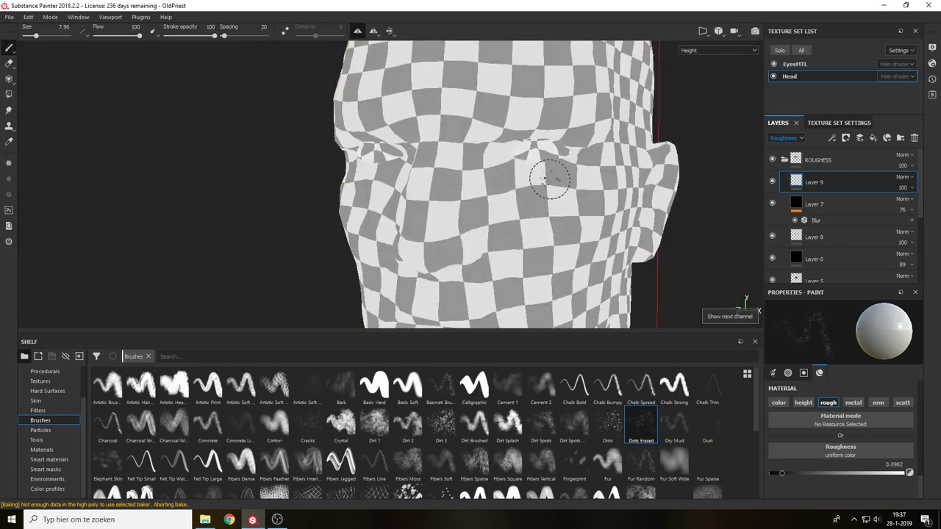
scroll(557, 201, up, 3)
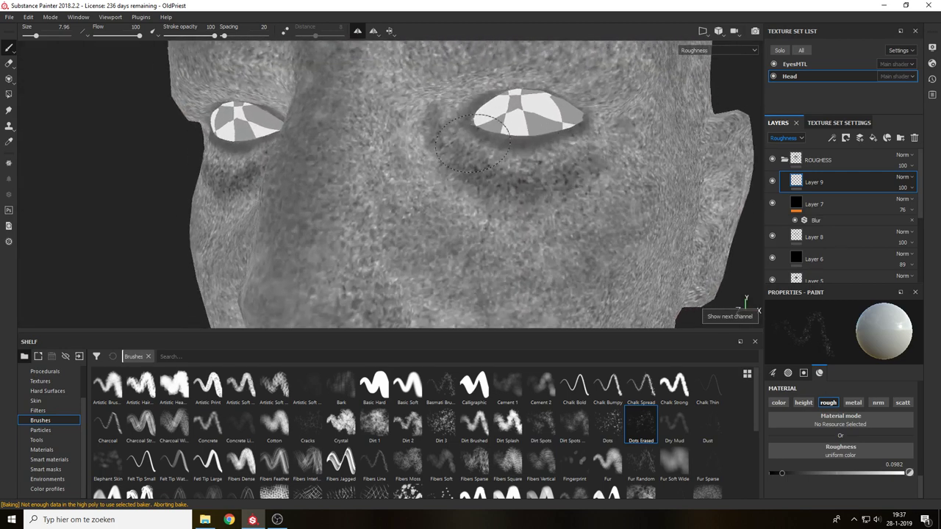
Examine the eye bags and nose up close in the material view under rotated lighting.
key(m)
alt+drag(510, 207, 521, 205)
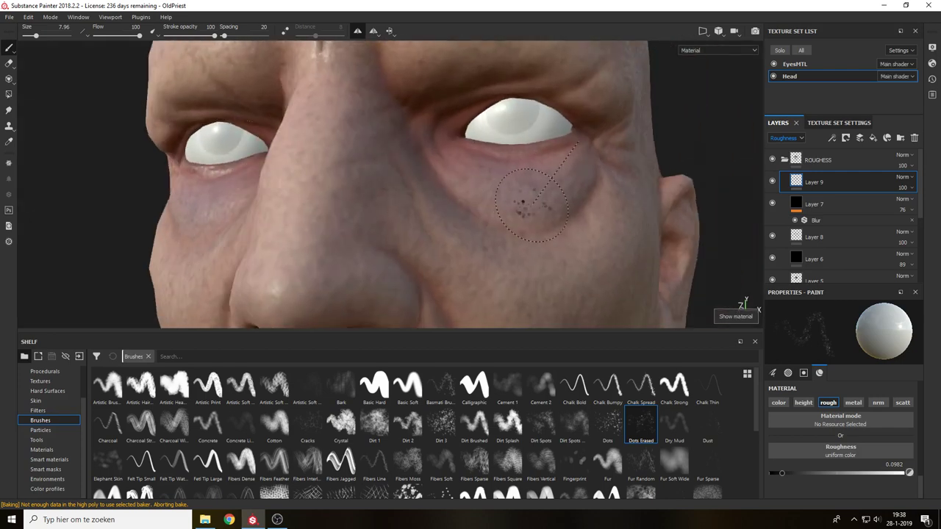
mouse_move(521, 206)
shift+right_down()
mouse_move(556, 212)
mouse_move(524, 213)
shift+right_up()
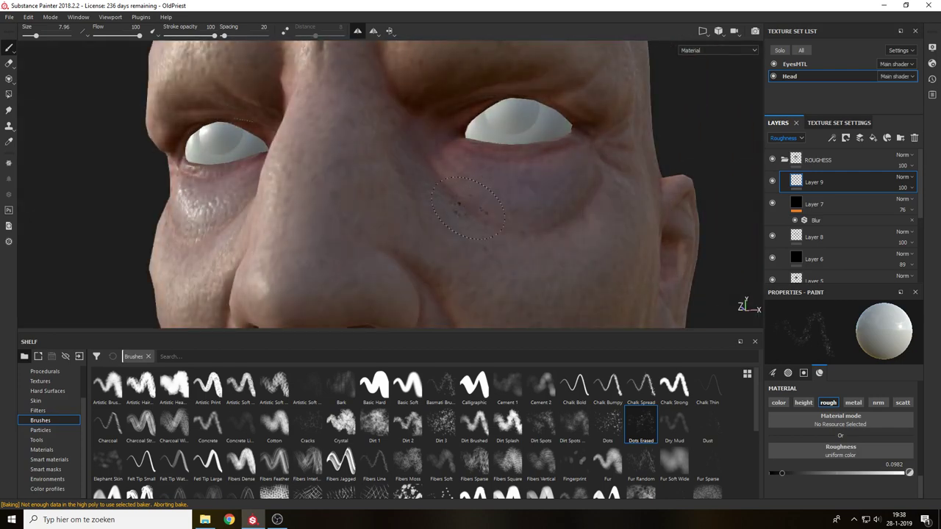
mouse_move(460, 196)
alt+mouse_down()
mouse_move(417, 203)
mouse_move(443, 168)
mouse_move(453, 175)
alt+mouse_up()
alt+right_drag(359, 221, 317, 107)
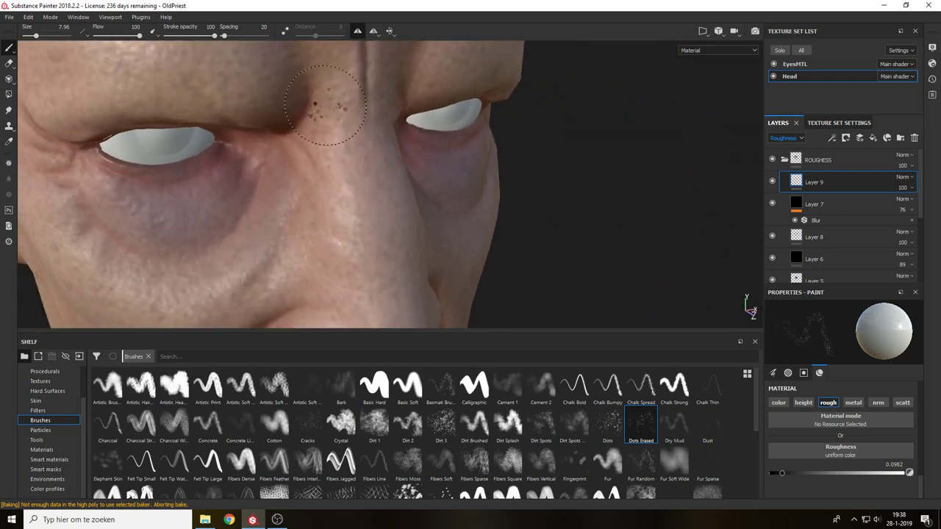
alt+right_drag(353, 278, 357, 138)
alt+middle_drag(357, 137, 405, 37)
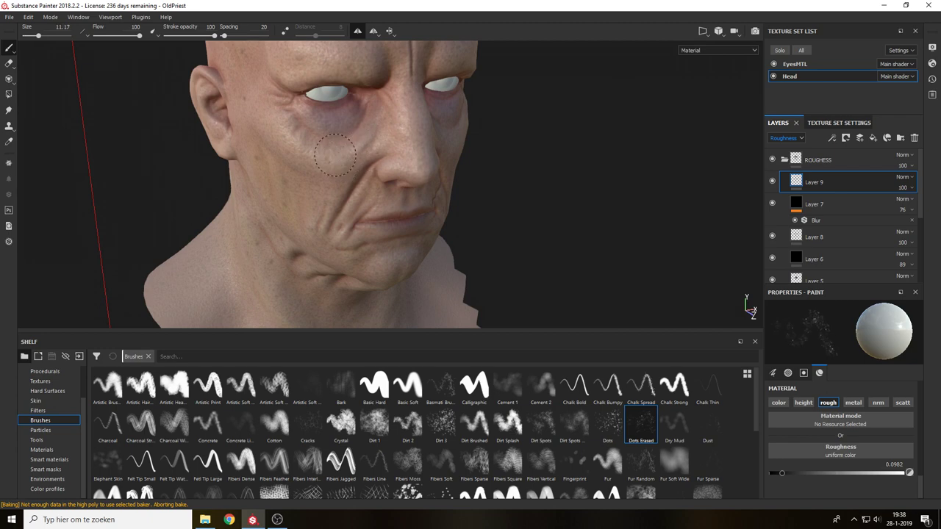
Paint roughness dots over the cheeks, jaw and temples with the brush at size 11.17.
key(c)
alt+drag(317, 169, 354, 173)
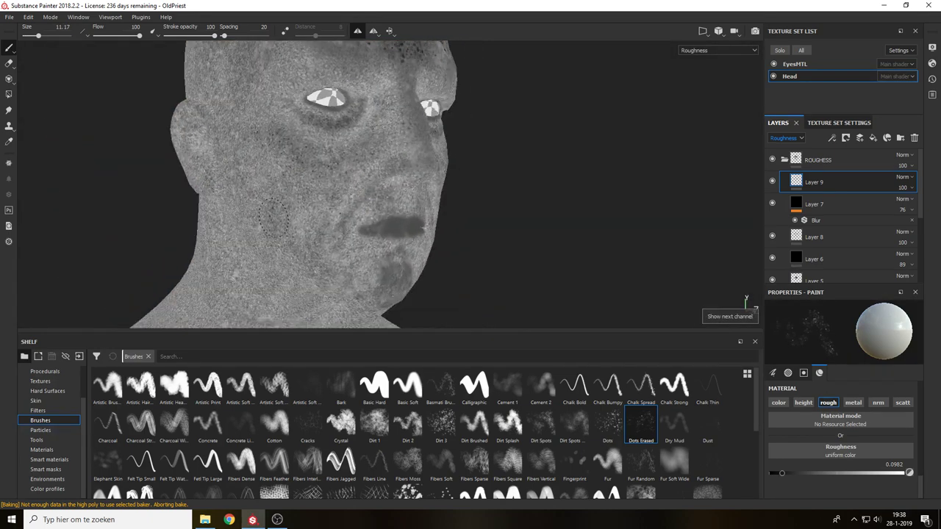
alt+middle_drag(312, 208, 277, 121)
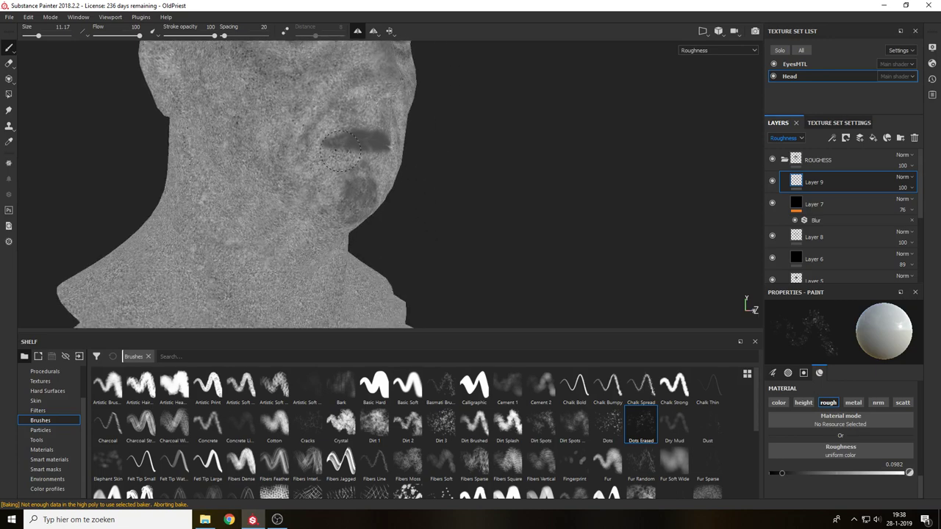
mouse_move(340, 152)
alt+mouse_down()
mouse_move(292, 161)
mouse_move(278, 218)
mouse_move(246, 111)
alt+mouse_up()
mouse_move(312, 103)
alt+middle_down()
mouse_move(325, 154)
mouse_move(393, 275)
alt+middle_up()
alt+drag(393, 276, 349, 269)
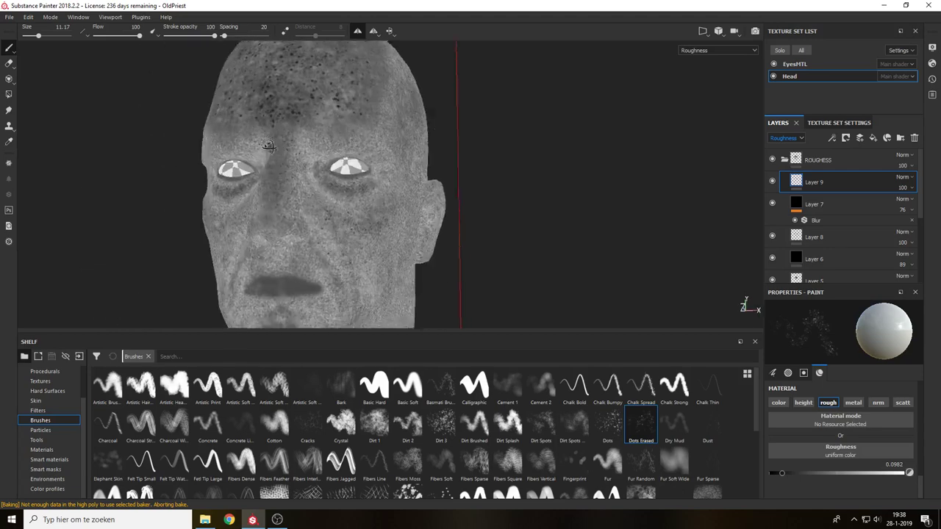
alt+drag(328, 138, 272, 149)
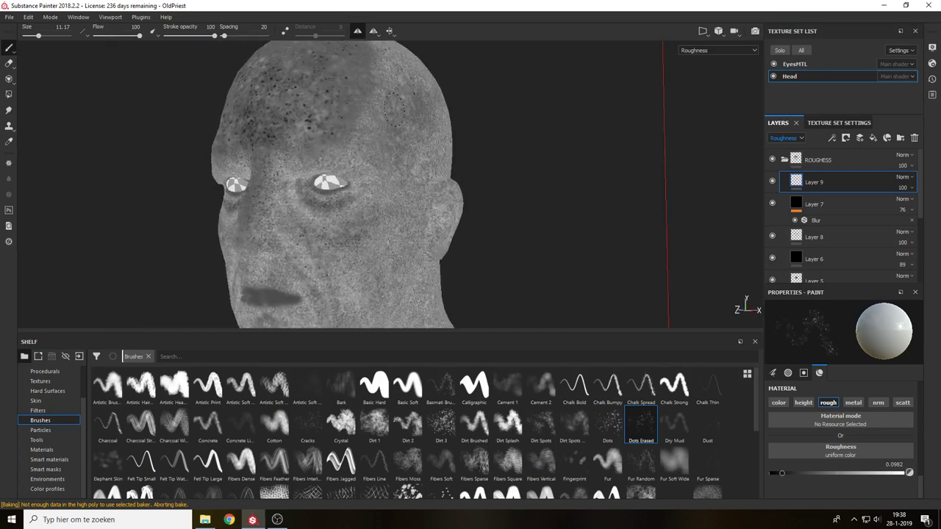
Enlarge the brush to 28.29, paint bigger dots down the side of the head and cheek, and check them in the material view.
ctrl+right_drag(401, 127, 431, 127)
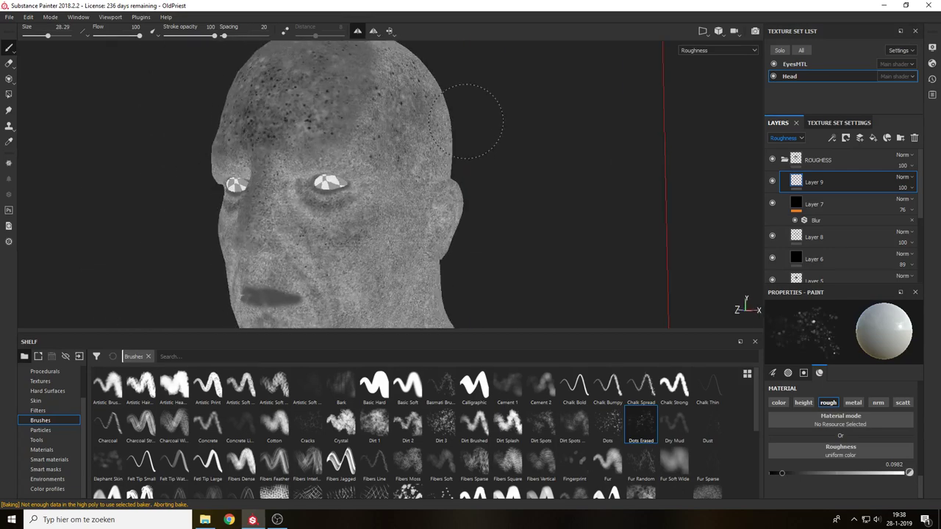
alt+middle_drag(426, 206, 454, 127)
drag(443, 169, 410, 226)
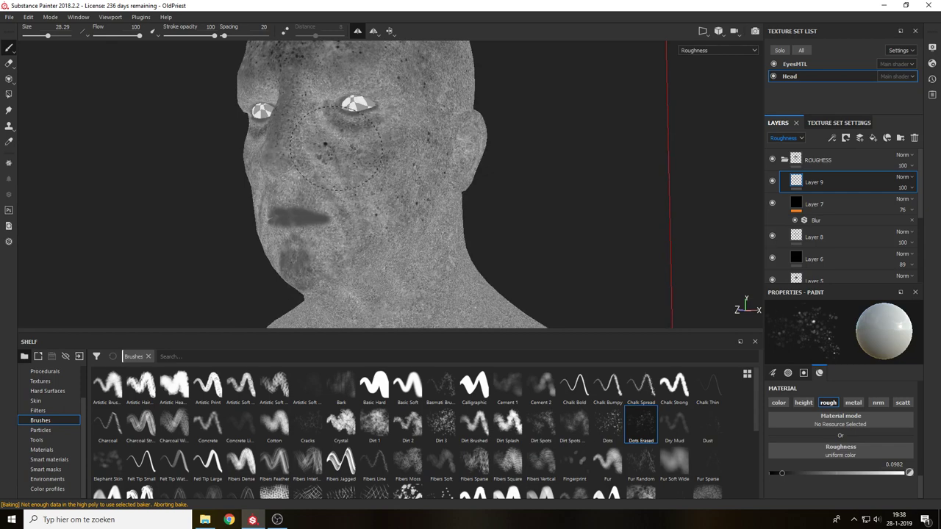
alt+drag(376, 200, 498, 185)
key(m)
alt+drag(364, 176, 429, 160)
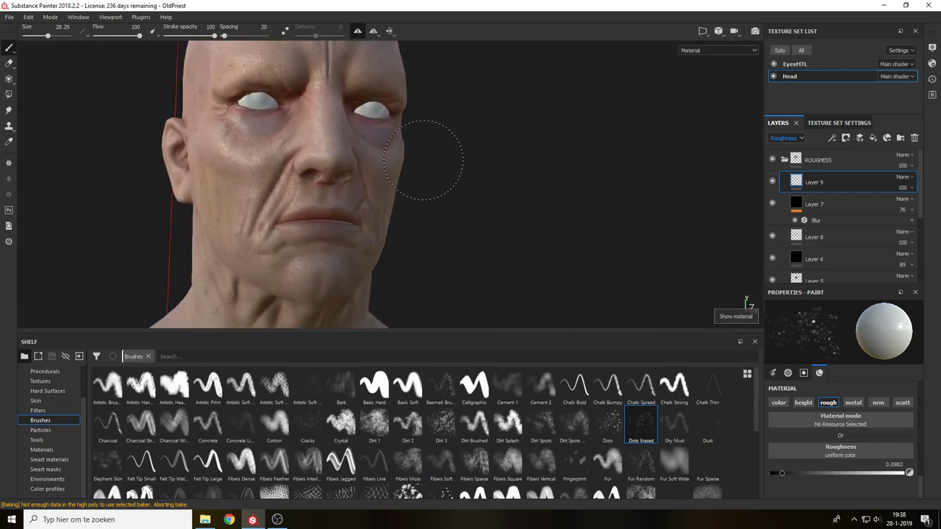
scroll(429, 160, down, 4)
alt+middle_drag(401, 140, 397, 165)
scroll(386, 188, up, 4)
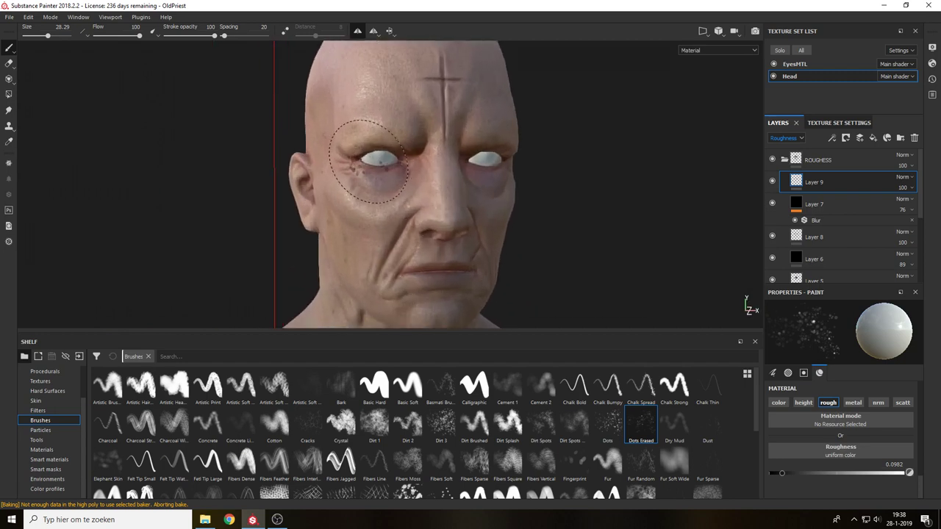
Extend the size 28.29 roughness dots over the neck, ear and side of the scalp.
alt+middle_drag(401, 247, 403, 167)
alt+drag(367, 176, 426, 177)
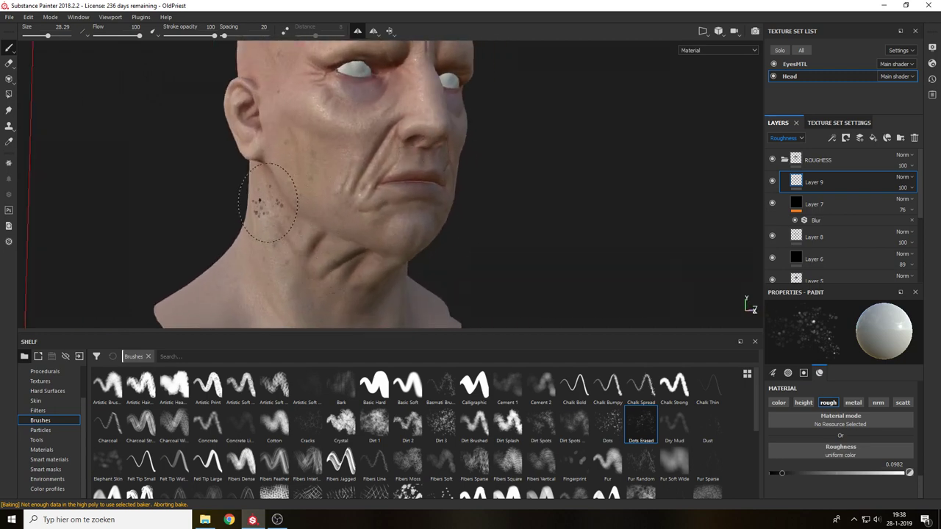
alt+middle_drag(300, 289, 309, 190)
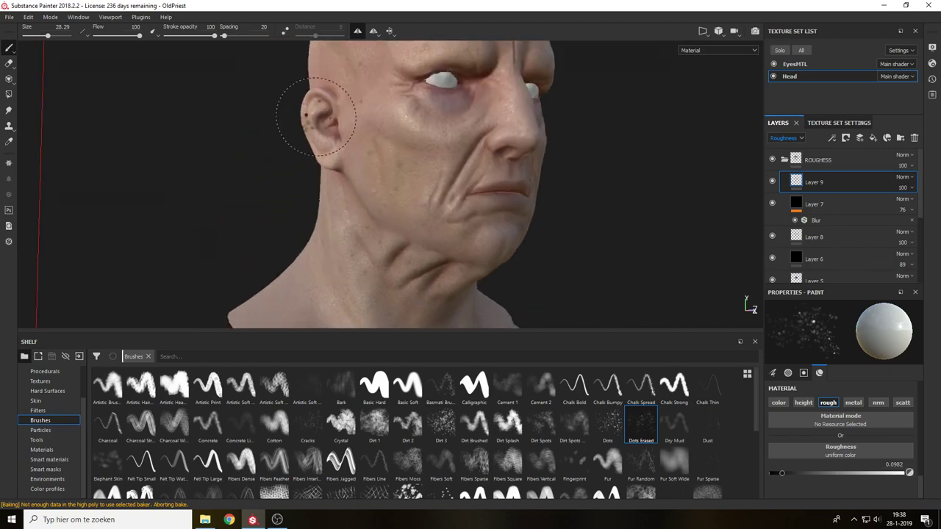
alt+middle_drag(360, 130, 401, 272)
key(c)
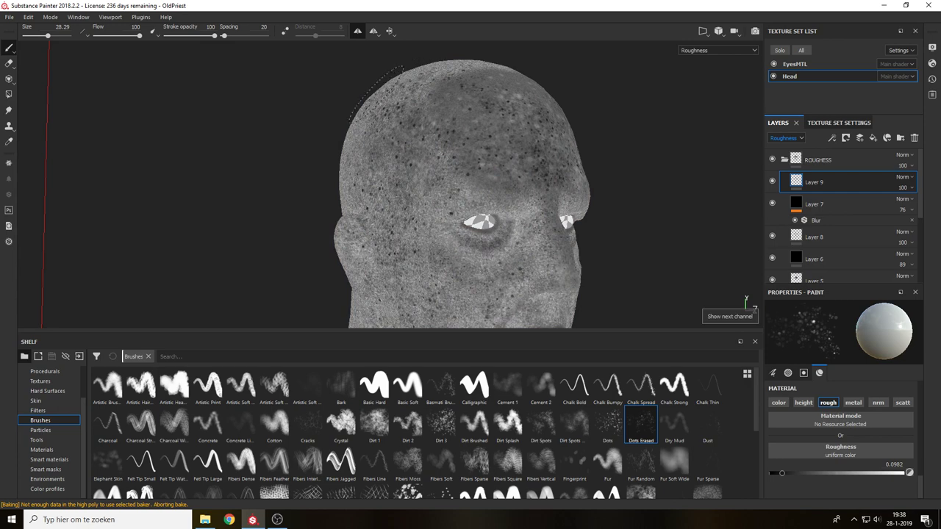
Spread the roughness dots over the cheeks, chin, nose and forehead, and check the face in the material view.
alt+middle_drag(430, 257, 371, 119)
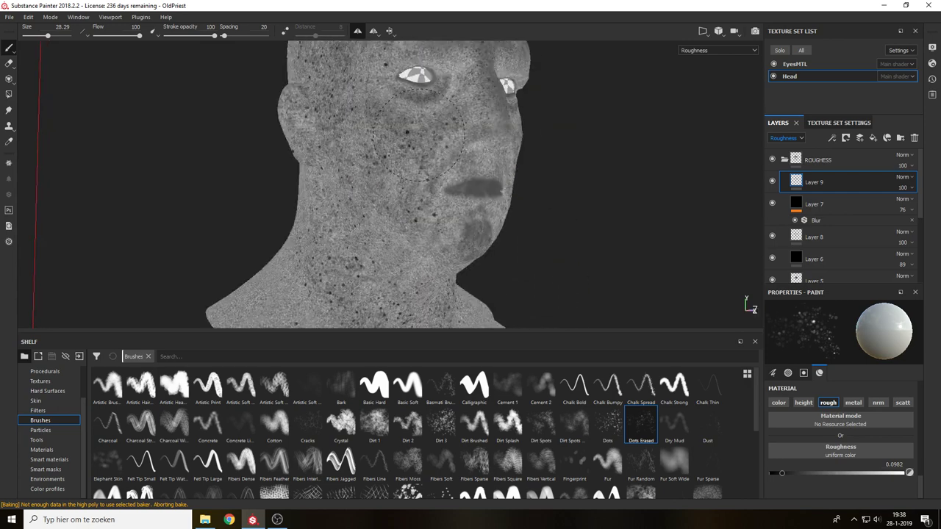
alt+shift+drag(457, 221, 463, 206)
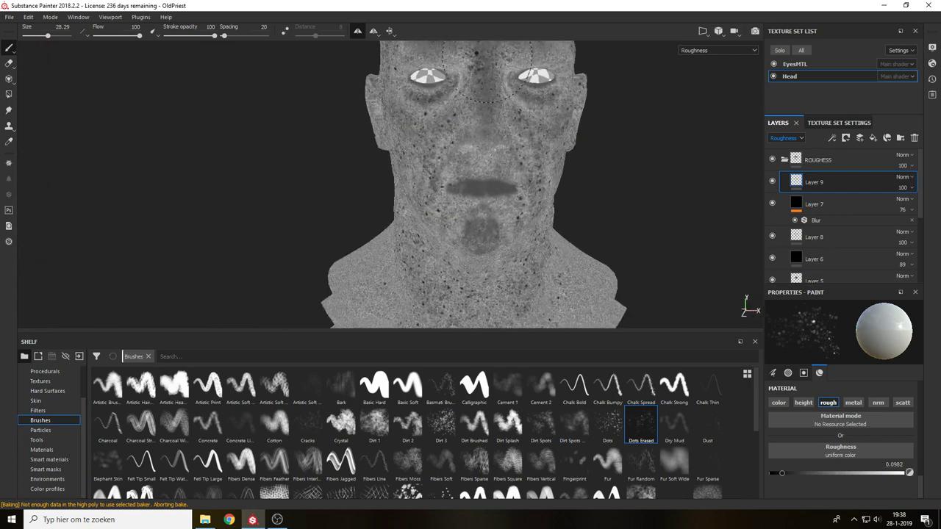
alt+middle_drag(494, 147, 489, 256)
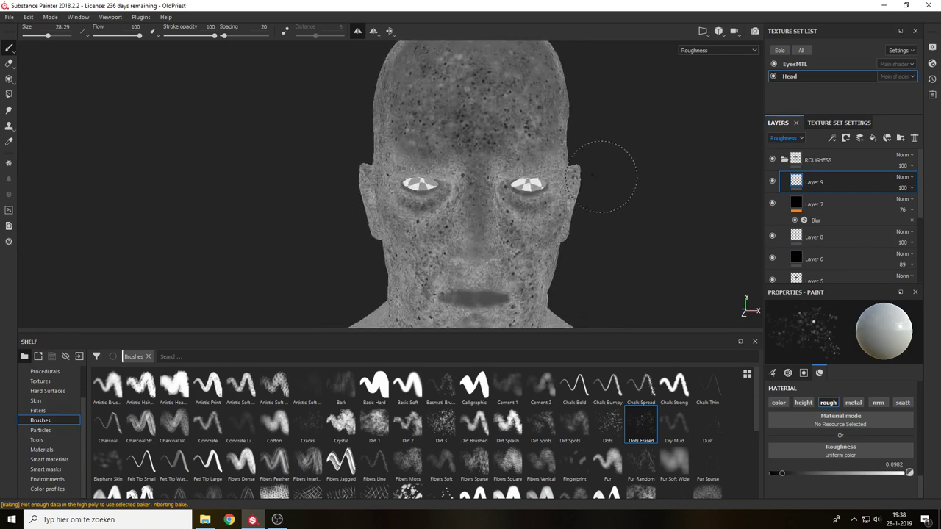
alt+drag(601, 177, 565, 174)
key(m)
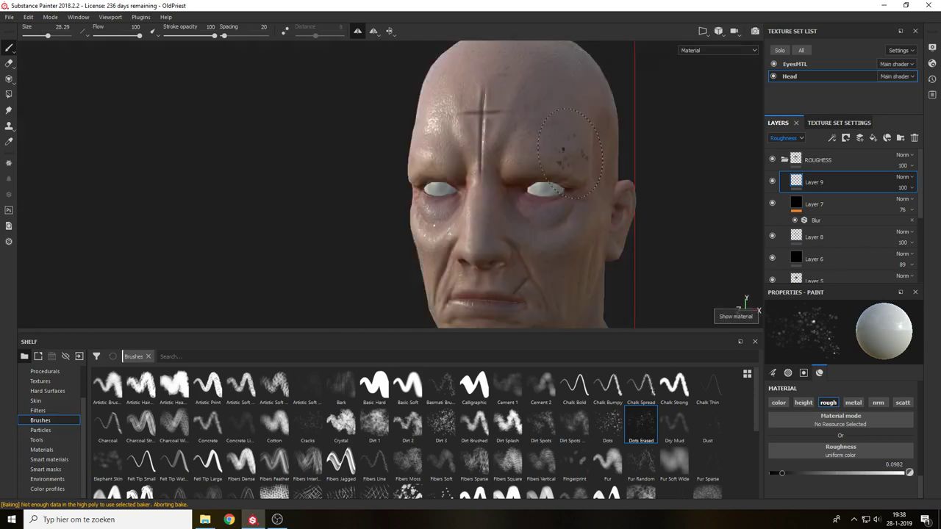
alt+middle_drag(597, 210, 576, 181)
alt+drag(564, 158, 594, 160)
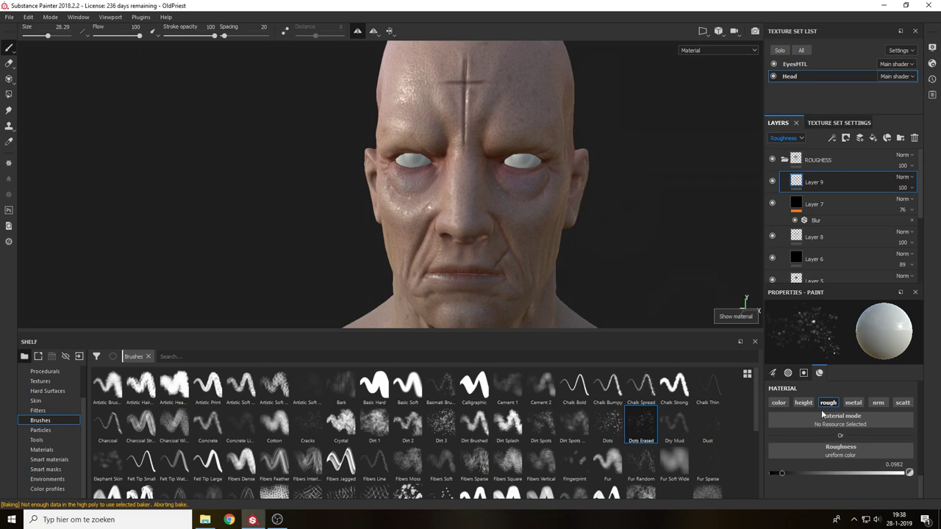
Set the paint roughness to 0.9236 and the brush size to 29.58, and paint bright dots on the forehead in the roughness view.
click(889, 475)
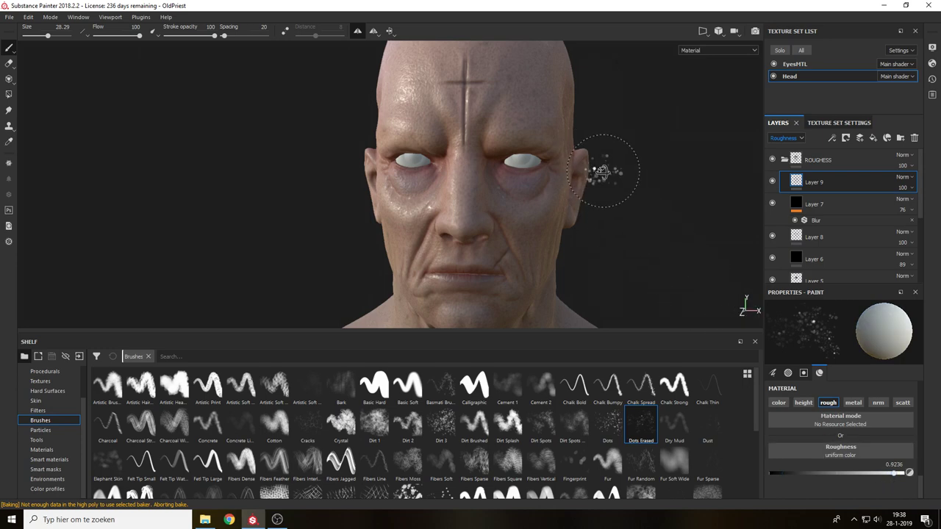
alt+drag(603, 171, 544, 167)
key(c)
alt+middle_drag(562, 130, 544, 173)
ctrl+right_drag(552, 178, 563, 179)
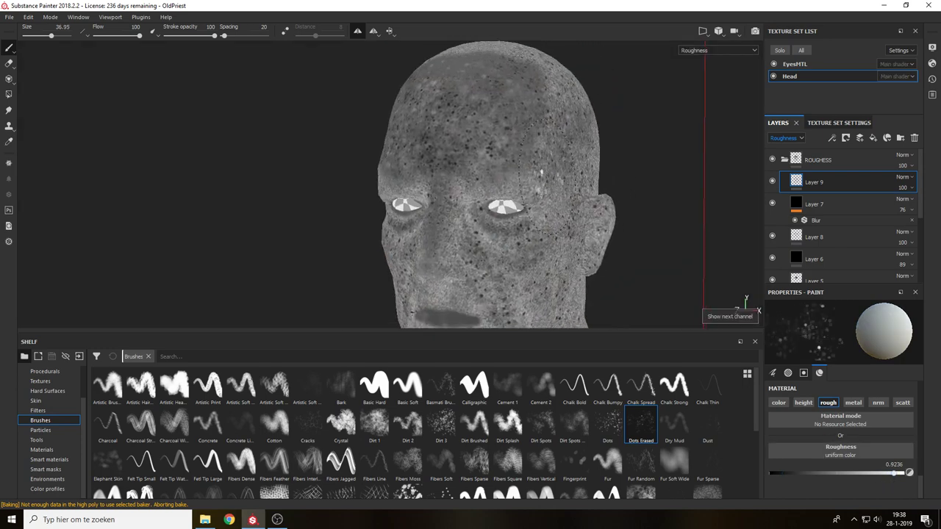
ctrl+right_drag(535, 135, 525, 135)
click(524, 105)
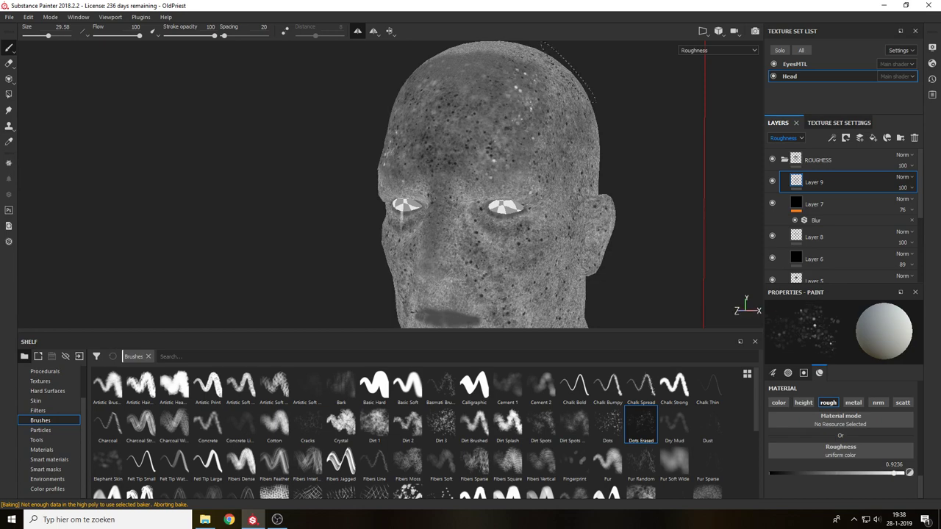
key(ctrl+z)
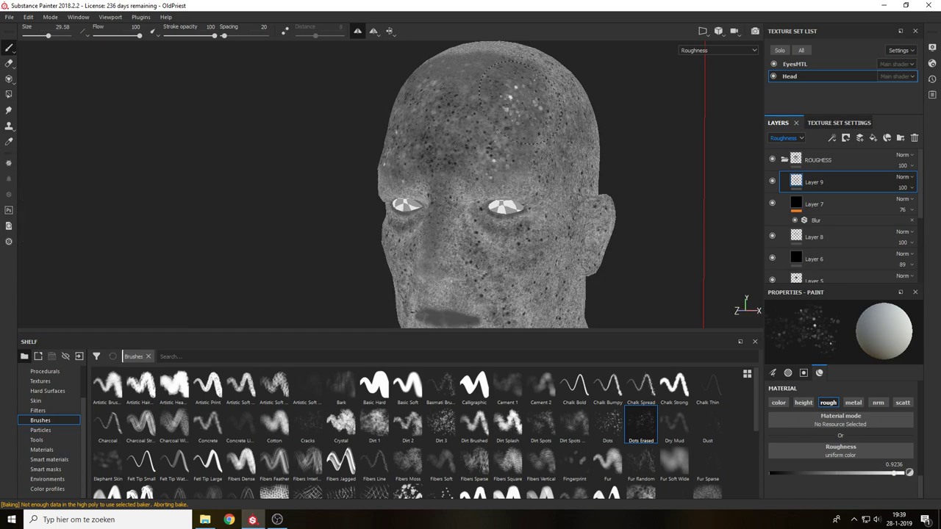
Paint the bright roughness dots down the cheek, neck and upper chest.
alt+middle_drag(564, 211, 564, 129)
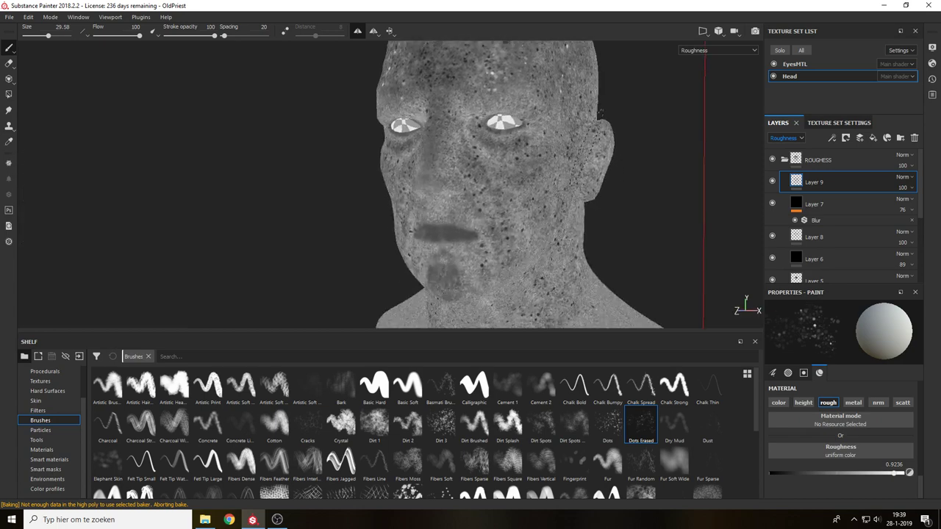
drag(513, 198, 519, 235)
alt+middle_drag(519, 235, 522, 98)
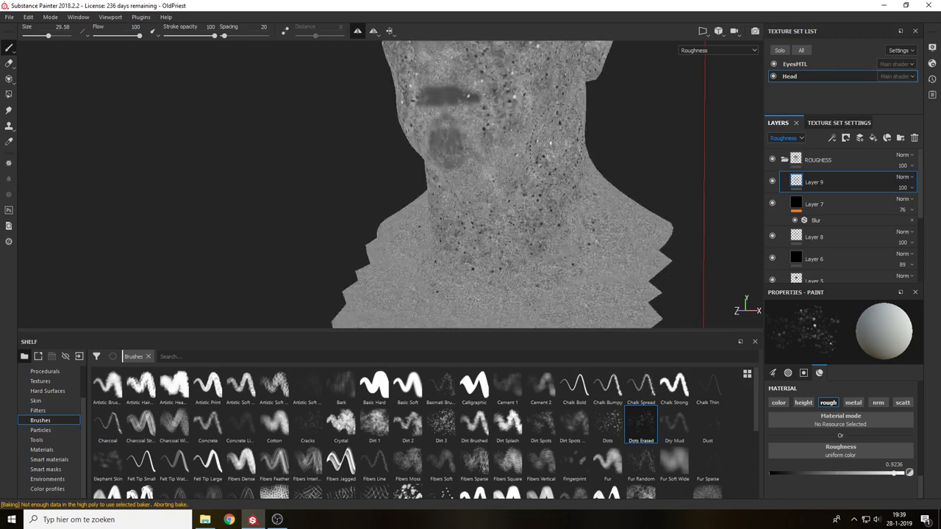
mouse_move(515, 216)
mouse_down()
mouse_move(502, 237)
mouse_move(535, 246)
mouse_up()
alt+middle_drag(537, 247, 543, 147)
mouse_move(545, 202)
mouse_down()
mouse_move(608, 143)
mouse_move(531, 204)
mouse_move(559, 97)
mouse_up()
alt+middle_drag(559, 97, 557, 184)
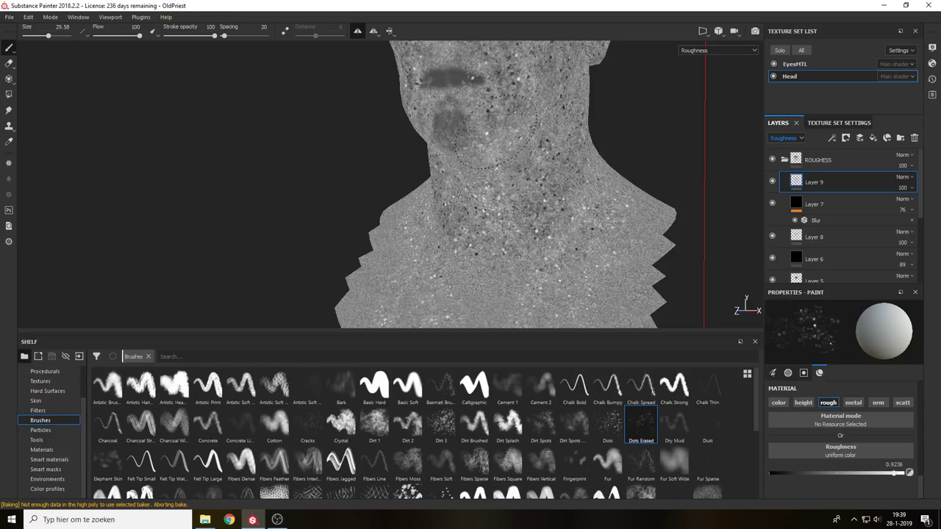
Extend the bright roughness dots over the chin, mouth area, nose and upper face.
drag(489, 131, 452, 129)
alt+middle_drag(485, 110, 506, 211)
mouse_move(478, 214)
mouse_down()
mouse_move(463, 180)
mouse_move(460, 110)
mouse_up()
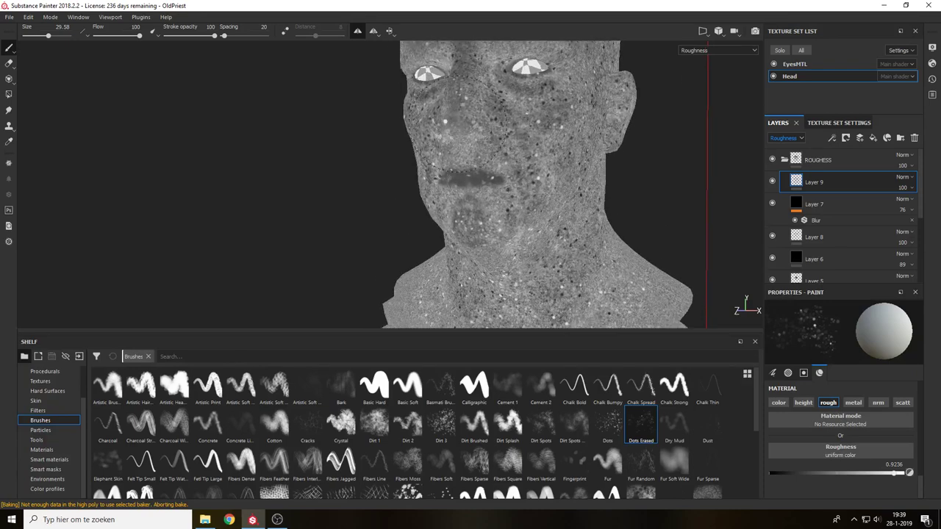
alt+middle_drag(487, 90, 496, 200)
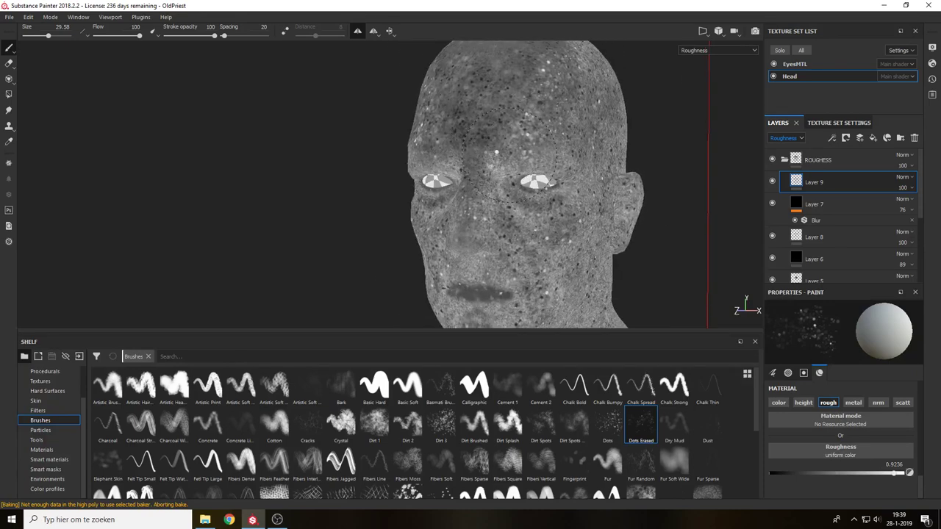
alt+drag(536, 219, 484, 250)
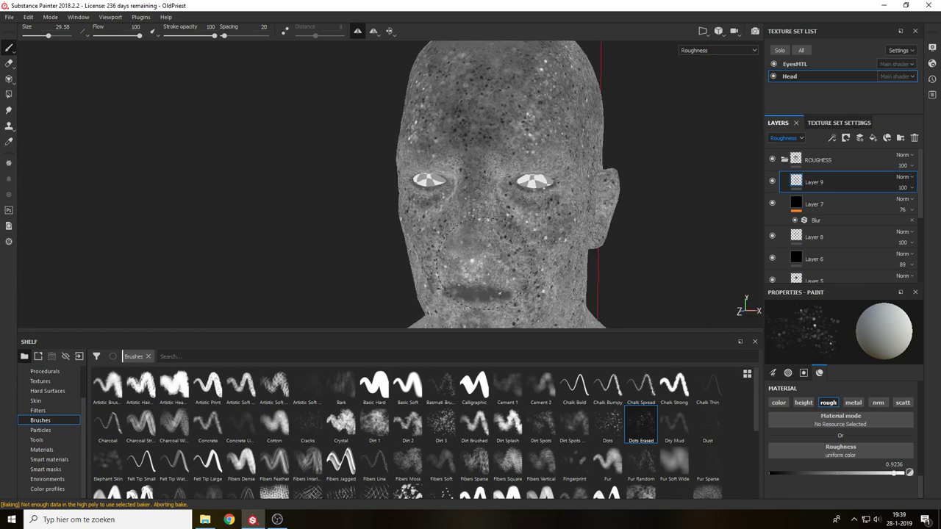
Check the new dots on the face in the material view and save the project.
key(m)
alt+drag(509, 213, 588, 199)
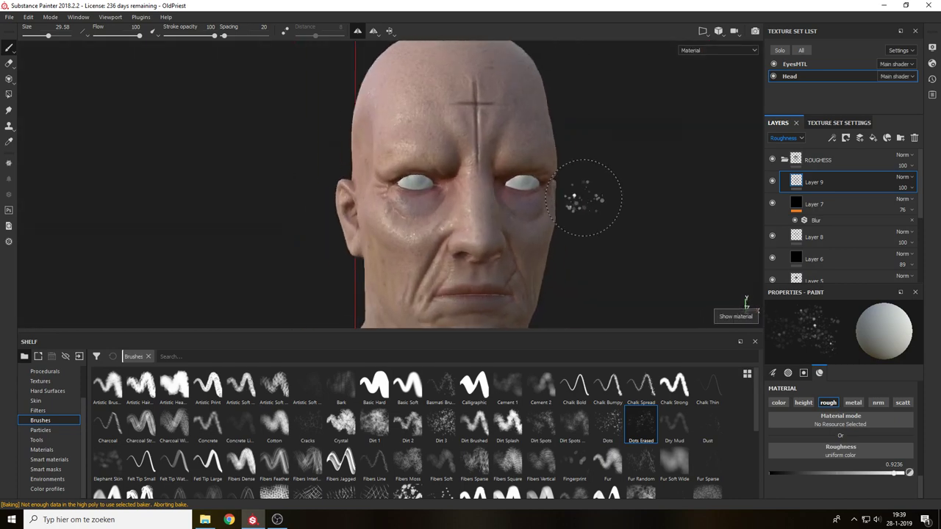
key(ctrl+s)
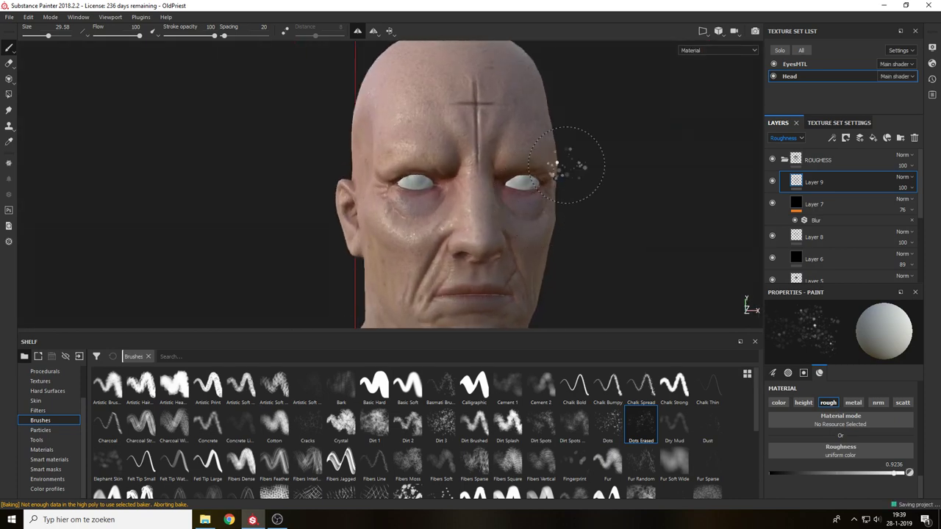
Lower Layer 9's opacity to 67 and check the softened dots on the face in the material view.
key(c)
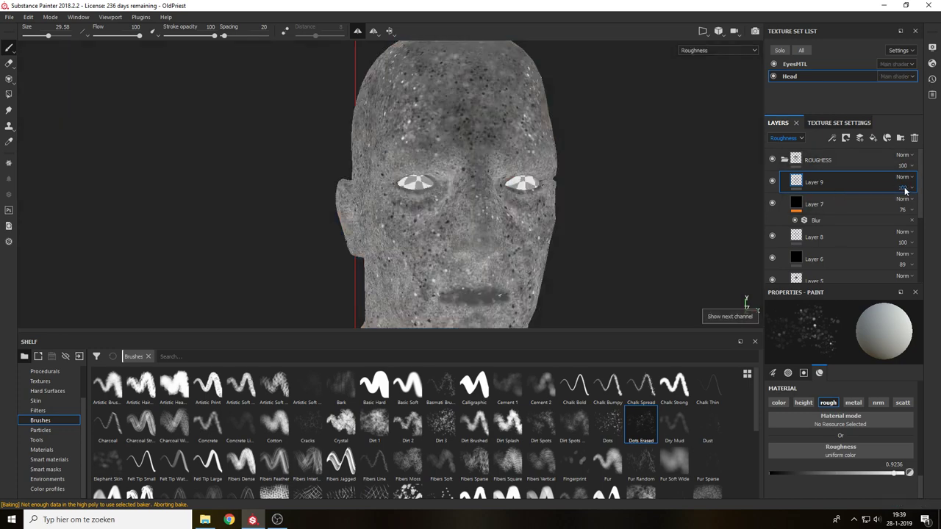
click(903, 189)
drag(932, 210, 914, 211)
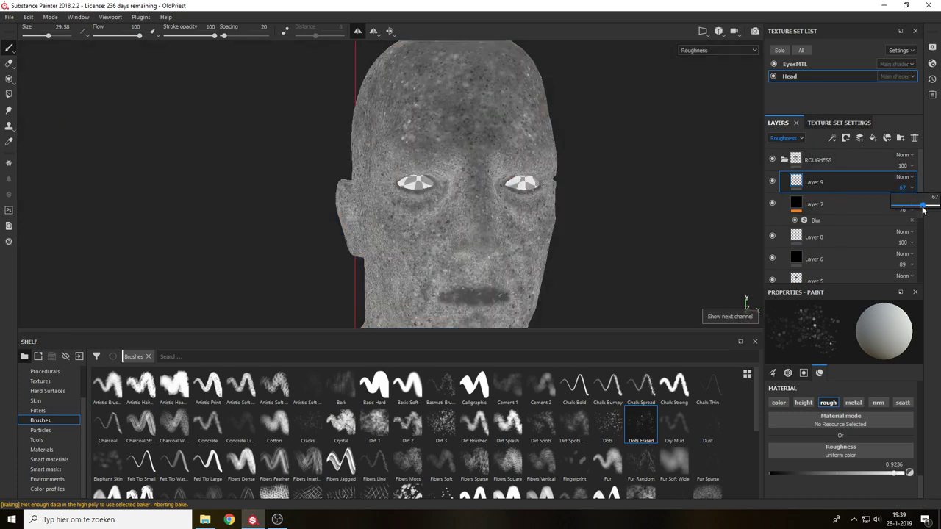
alt+drag(672, 203, 598, 206)
key(m)
shift+right_drag(599, 208, 618, 212)
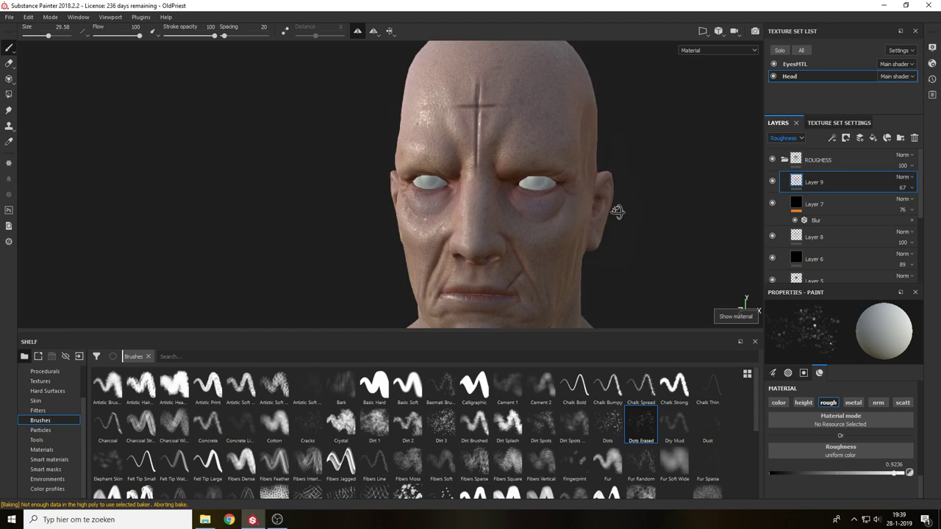
alt+drag(618, 211, 620, 211)
alt+middle_drag(625, 226, 588, 138)
Add a paint layer above Layer 9 and choose the Basic Soft brush with a roughness of 0.0982.
key(c)
alt+right_drag(585, 175, 579, 273)
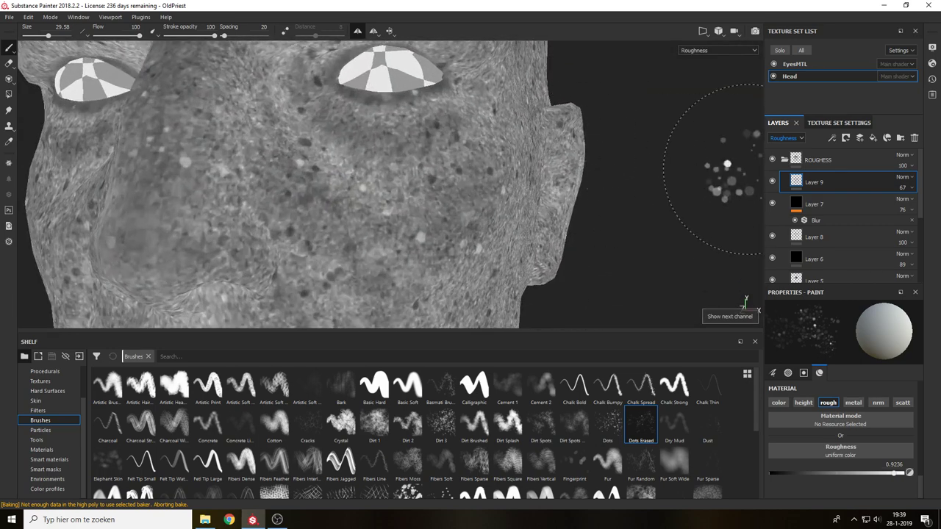
click(847, 138)
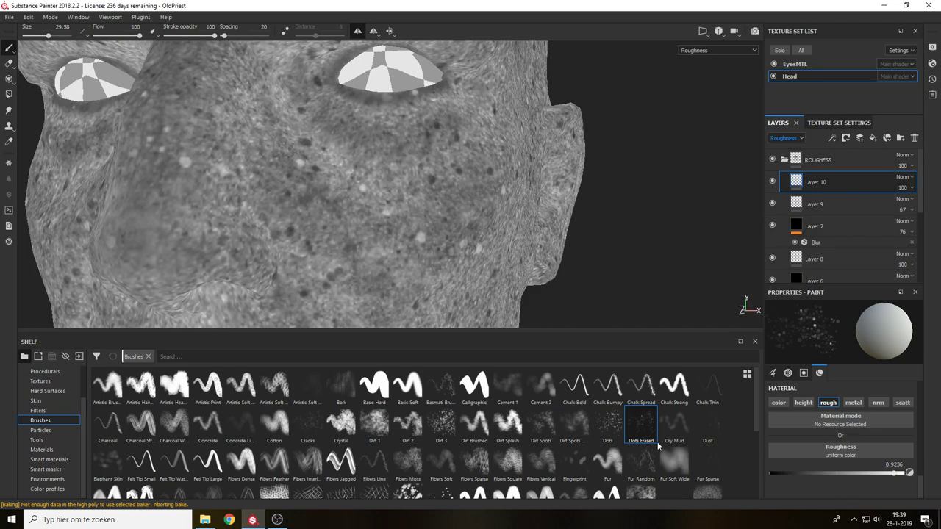
click(408, 387)
drag(857, 472, 793, 480)
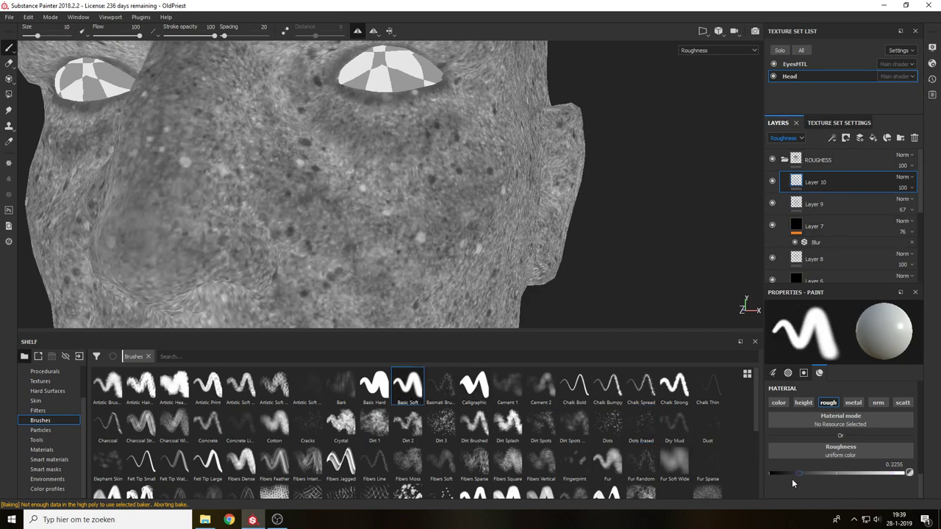
Shrink the brush to size 1 and paint low roughness along the lower eyelid rim.
alt+drag(522, 286, 448, 309)
alt+middle_drag(316, 173, 463, 203)
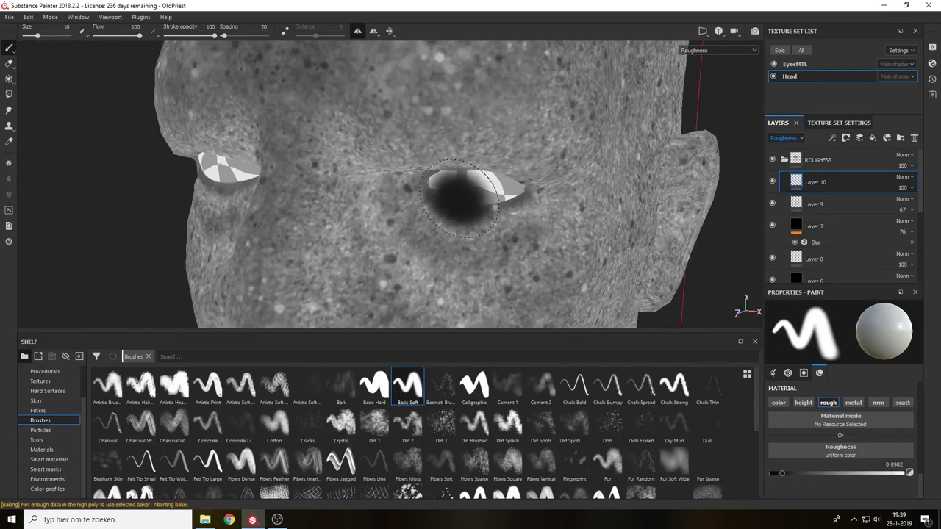
ctrl+right_drag(456, 208, 420, 209)
key(c)
key(c)
key(c)
key(c)
key(c)
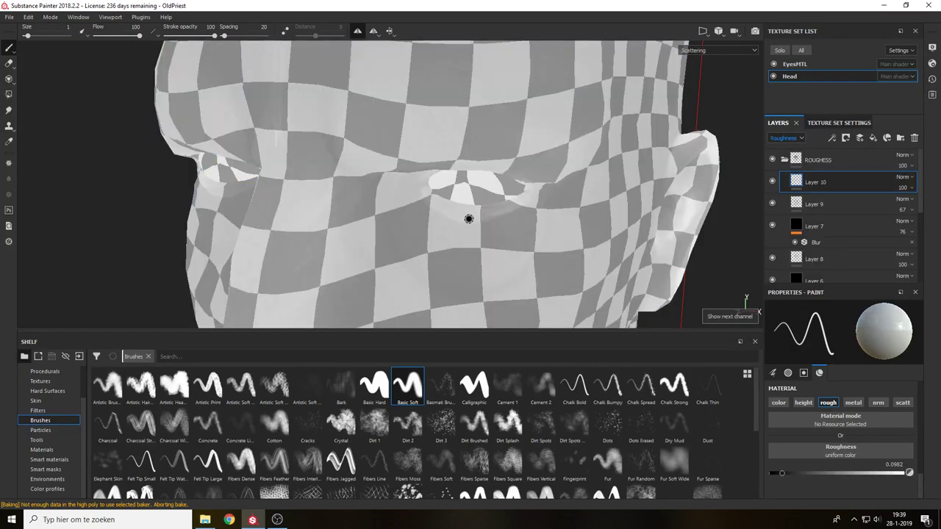
key(c)
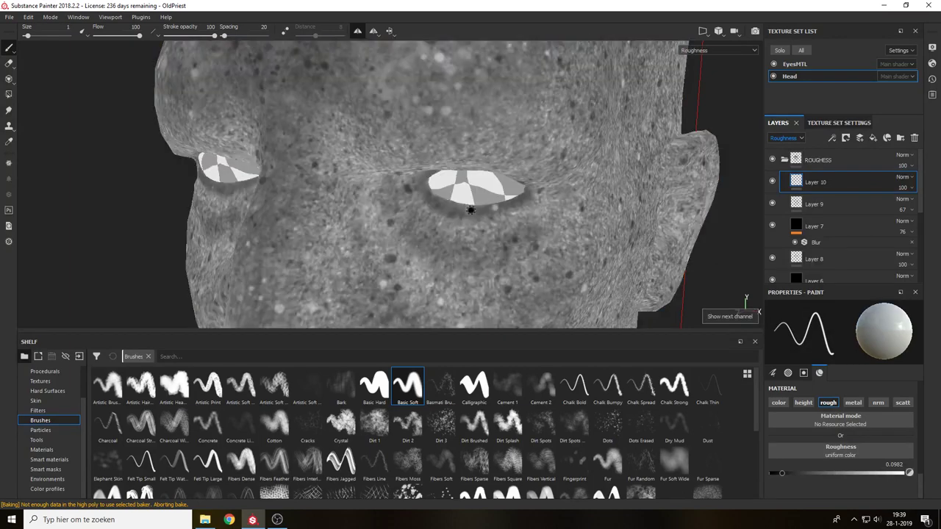
key(m)
scroll(453, 227, up, 4)
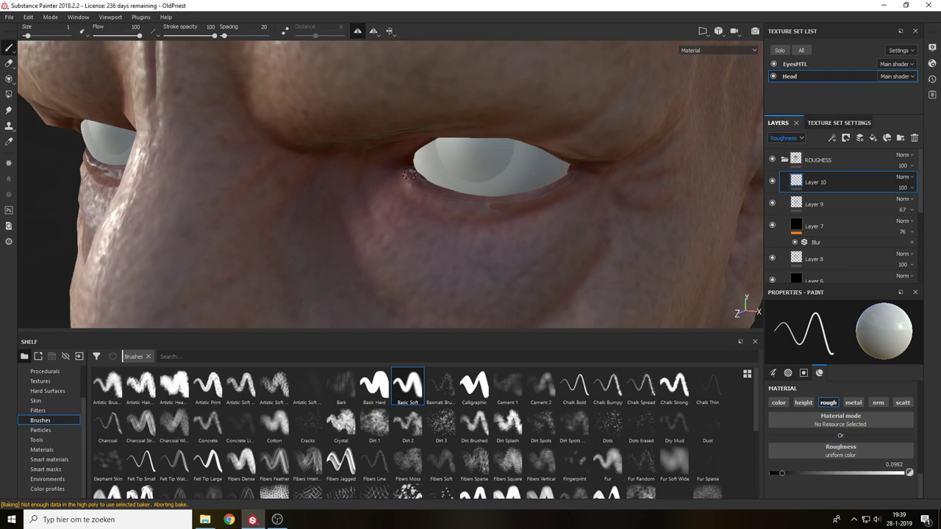
Complete the low-roughness rim around the eye, covering the outer corner, the inner corner and the upper eyelid.
alt+drag(493, 203, 420, 201)
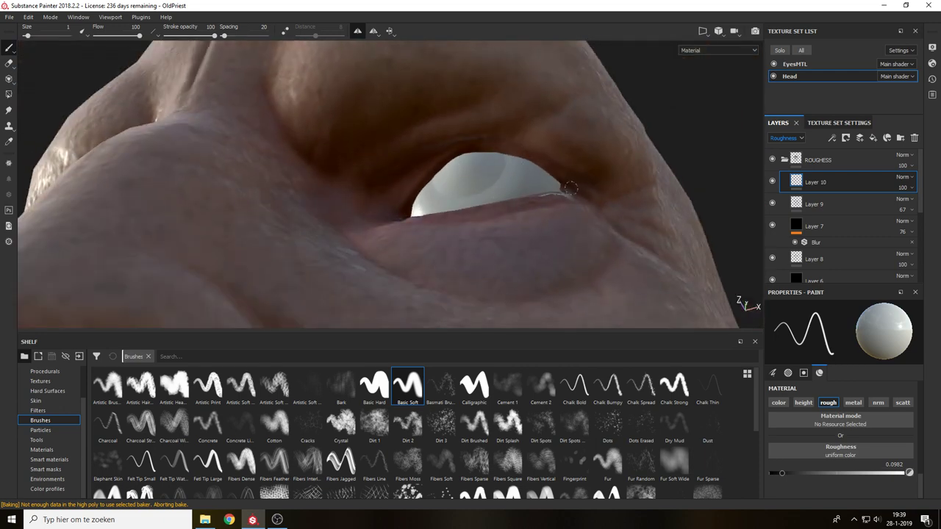
alt+drag(410, 199, 536, 229)
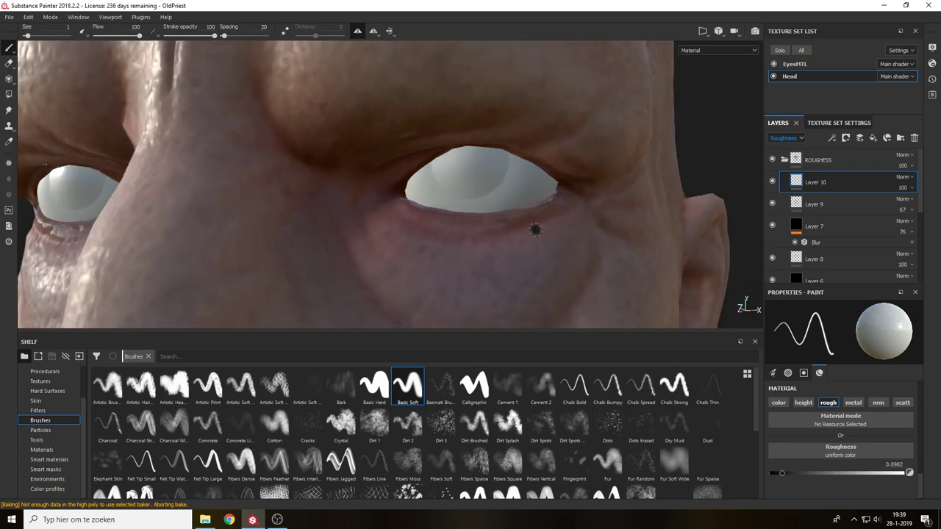
key(c)
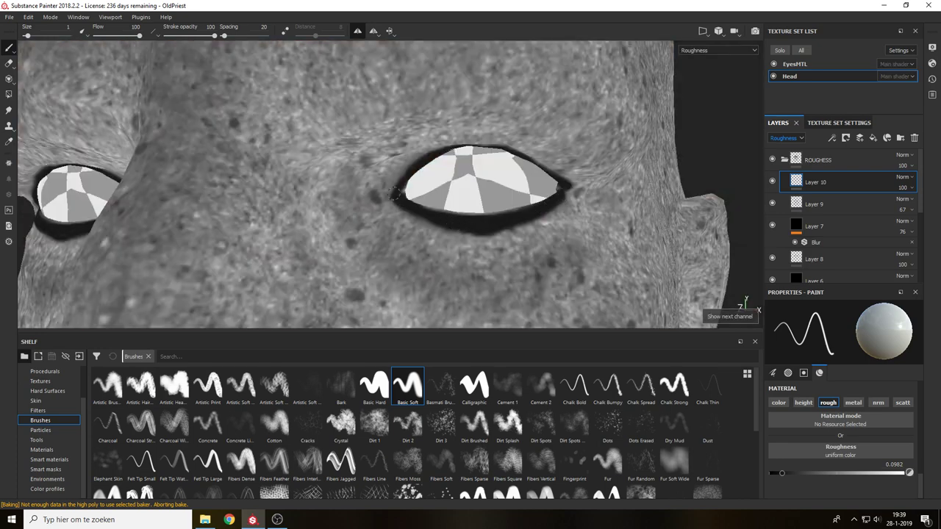
mouse_move(396, 193)
mouse_down()
mouse_move(423, 156)
mouse_move(455, 142)
mouse_up()
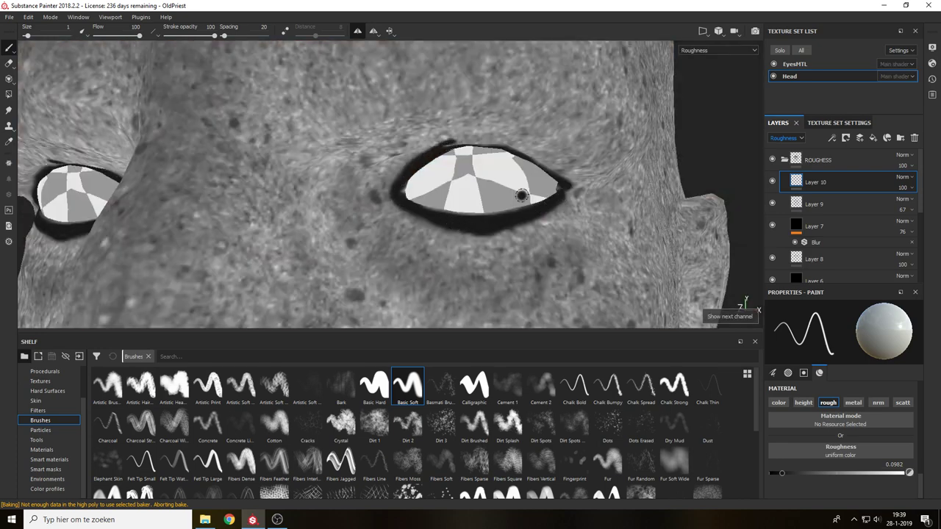
Add a Blur filter to Layer 10 to soften the painted eyelid rims.
click(833, 139)
click(845, 200)
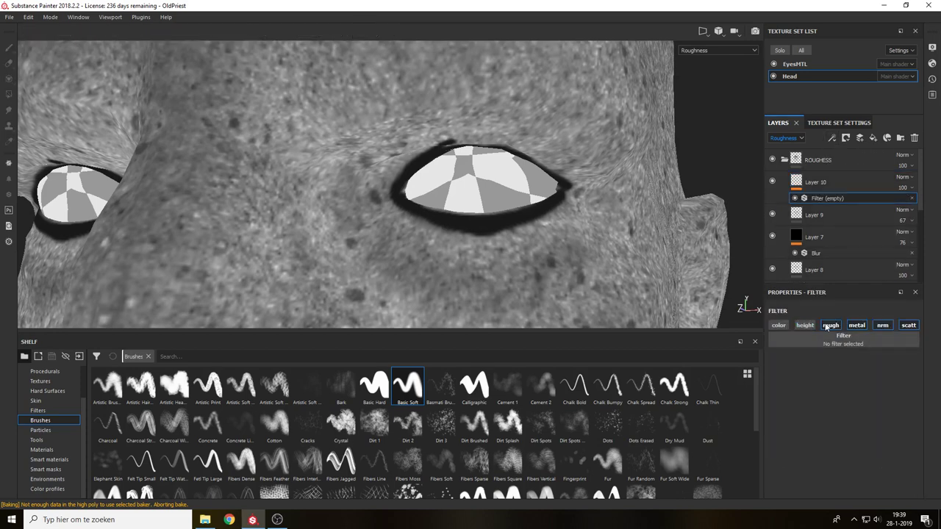
click(856, 326)
click(885, 326)
click(908, 325)
click(875, 343)
click(867, 377)
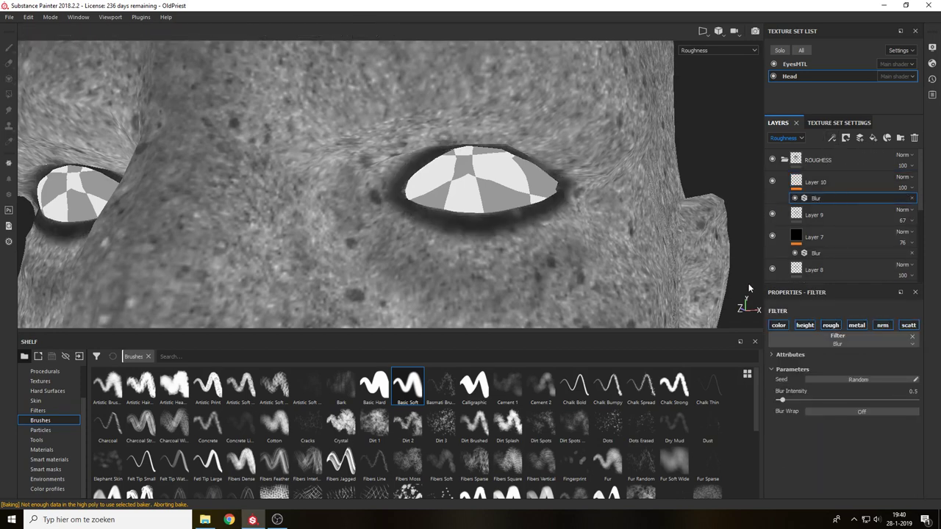
Check the eyelid rims in the material view and lower Layer 10's opacity to 66.
key(m)
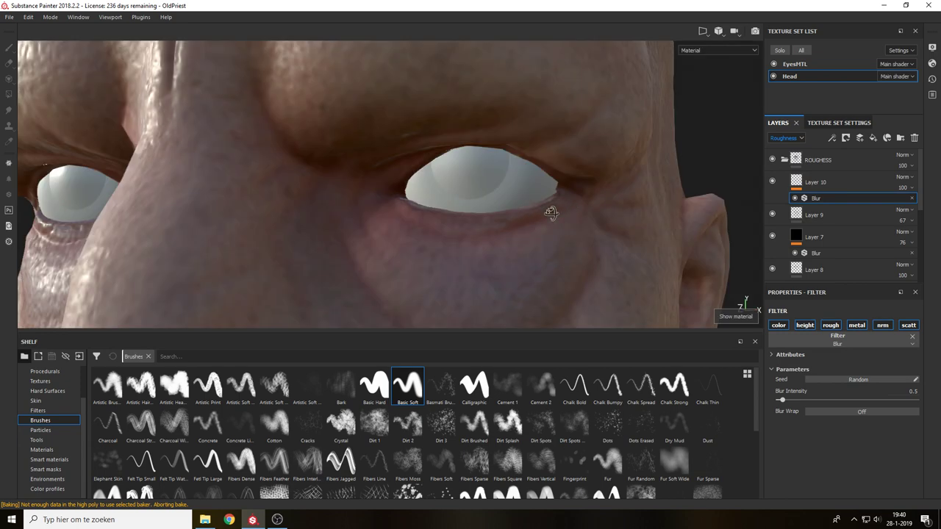
alt+drag(551, 214, 569, 119)
alt+right_drag(569, 120, 556, 210)
alt+middle_drag(557, 210, 638, 145)
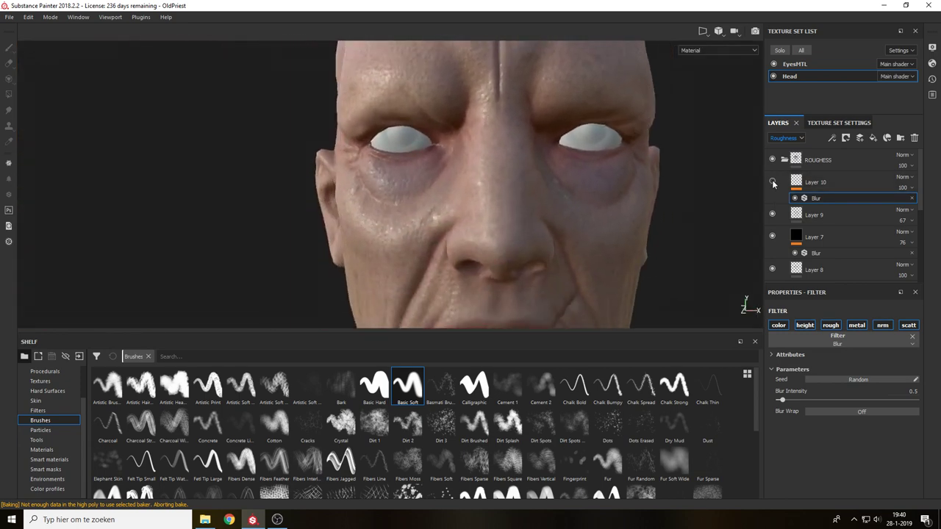
key(c)
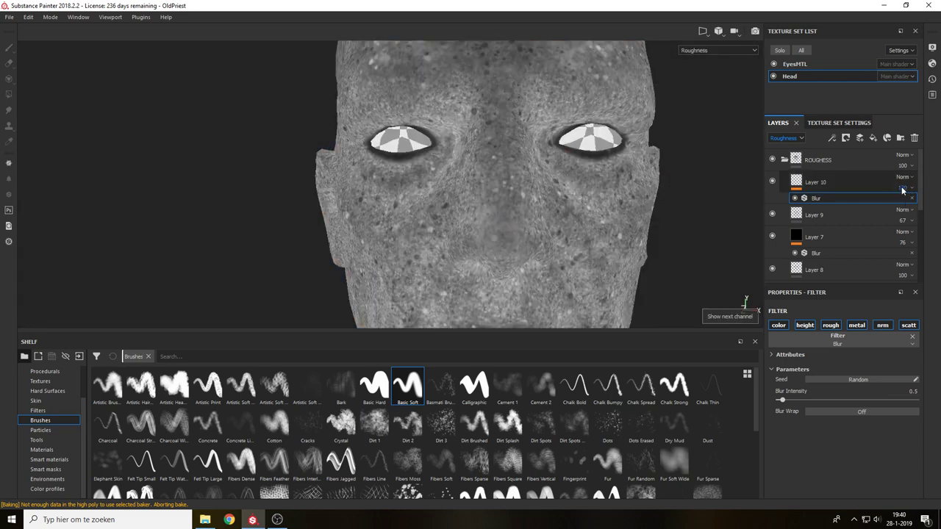
click(910, 188)
drag(935, 207, 922, 208)
Turn off Layer 10's Blur filter and set its brush to paint only roughness at size 0.5.
alt+middle_drag(673, 254, 678, 97)
alt+drag(679, 97, 652, 113)
alt+right_drag(653, 113, 663, 208)
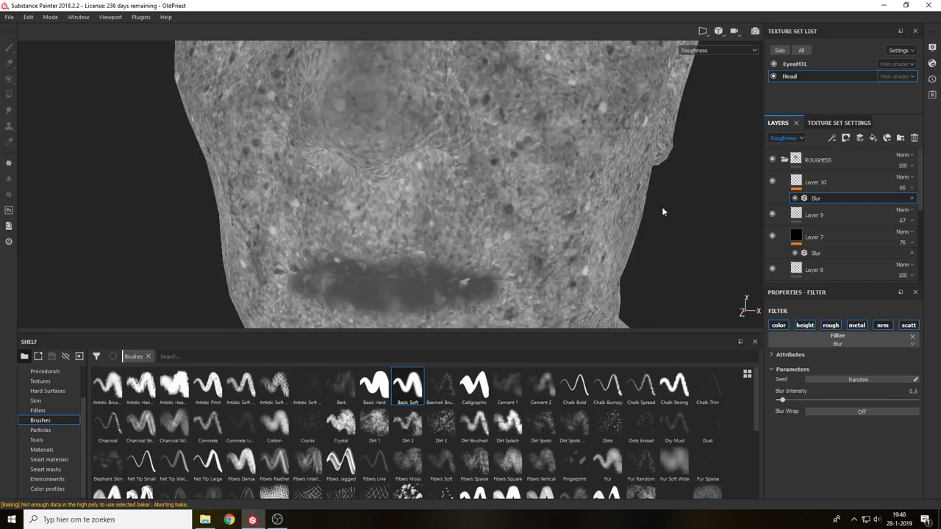
alt+middle_drag(663, 207, 748, 121)
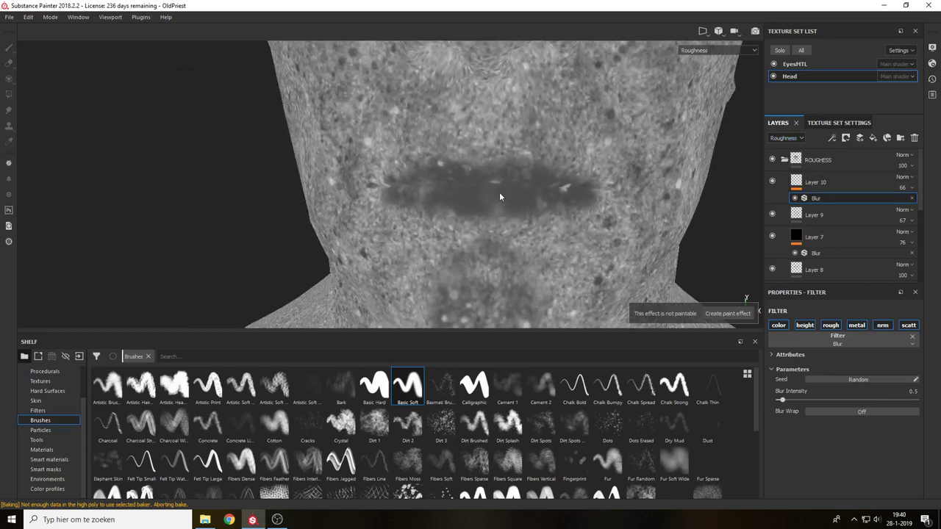
click(780, 189)
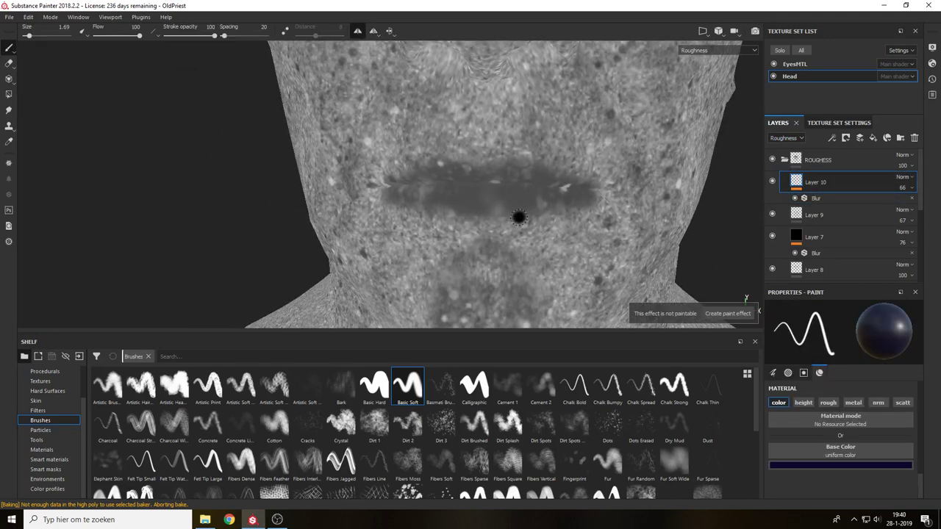
key(bracketleft)
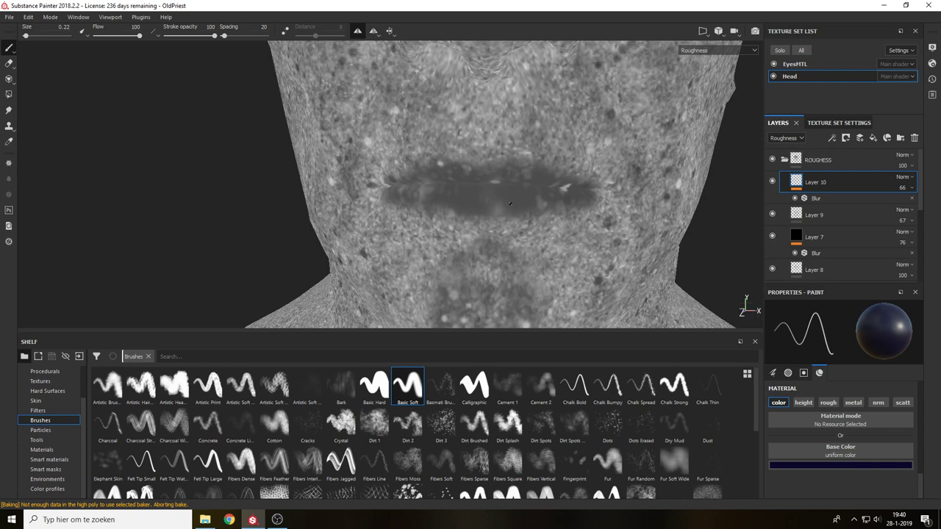
click(794, 198)
click(777, 404)
click(830, 416)
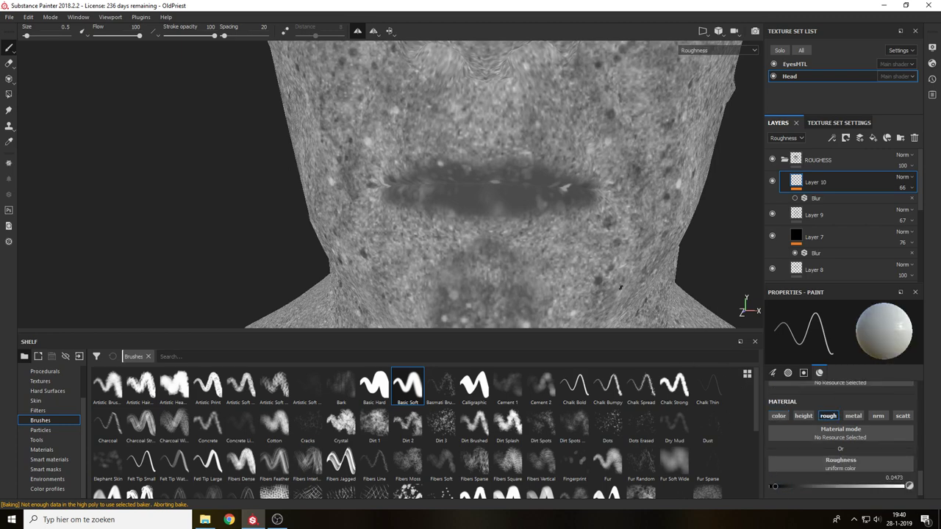
Paint thin low-roughness creases on the middle of both lips in Layer 10 and preview them blurred in the material view.
alt+middle_drag(621, 287, 648, 301)
alt+right_drag(649, 300, 575, 387)
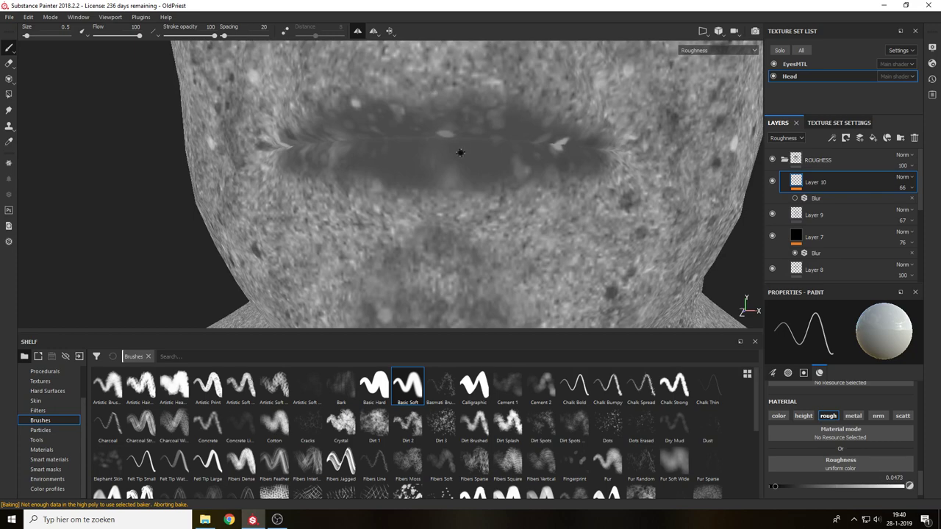
mouse_move(459, 135)
mouse_down()
mouse_move(465, 177)
mouse_move(480, 171)
mouse_up()
drag(490, 132, 494, 166)
mouse_move(504, 133)
mouse_down()
mouse_move(507, 166)
mouse_move(491, 115)
mouse_move(476, 120)
mouse_up()
drag(450, 140, 460, 114)
drag(447, 127, 458, 103)
click(795, 198)
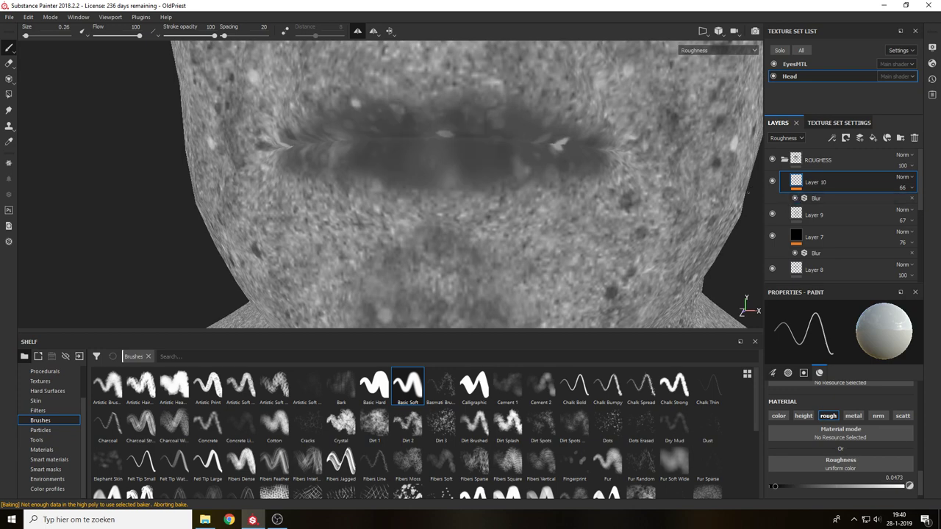
key(m)
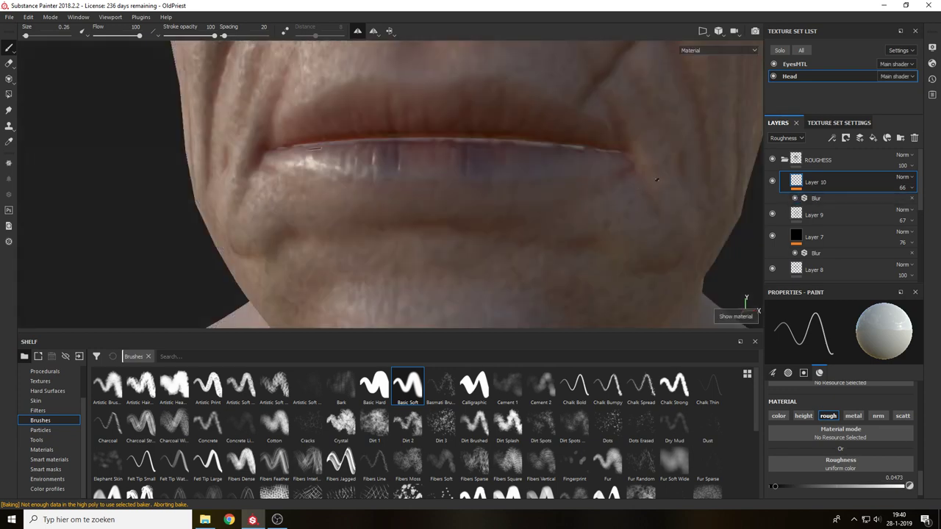
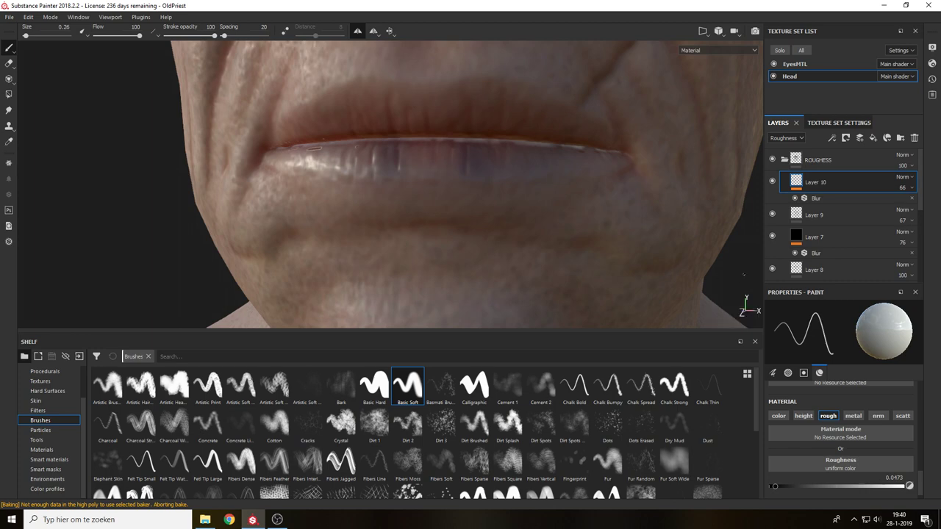
Turn off Layer 10's Blur filter and undo all the crease strokes painted on the lips.
key(c)
click(794, 199)
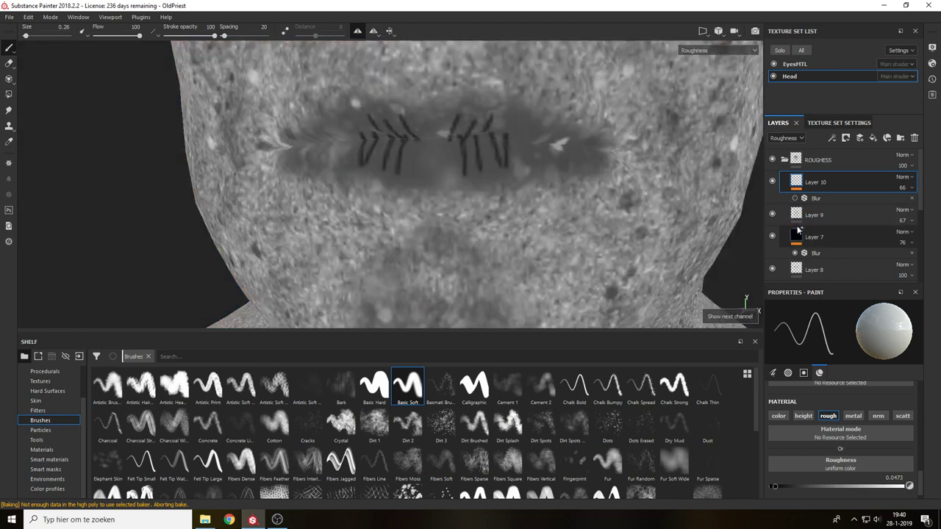
key(ctrl+z)
key(ctrl+z)
key(ctrl+z)
key(ctrl+z)
key(ctrl+z)
key(ctrl+z)
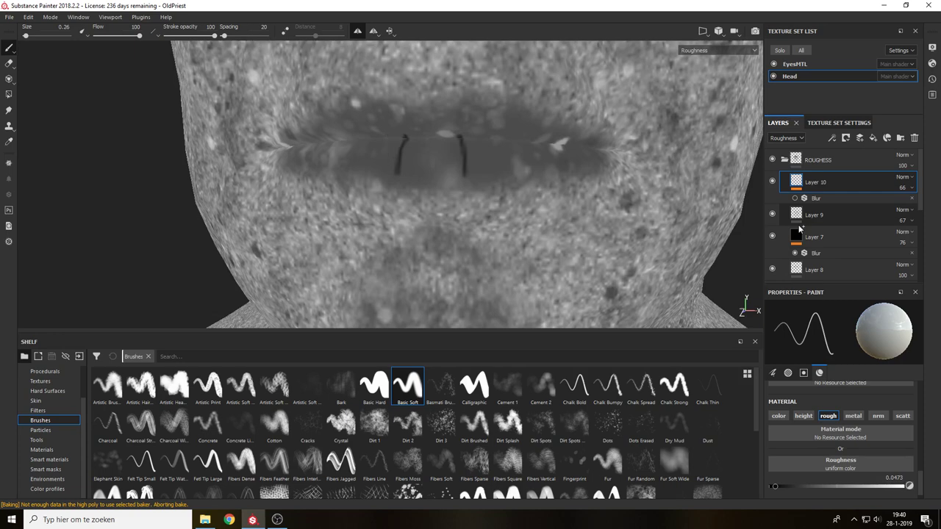
key(ctrl+z)
Add a new paint layer above Layer 10 and paint thin low-roughness creases across the upper and lower lips.
click(860, 139)
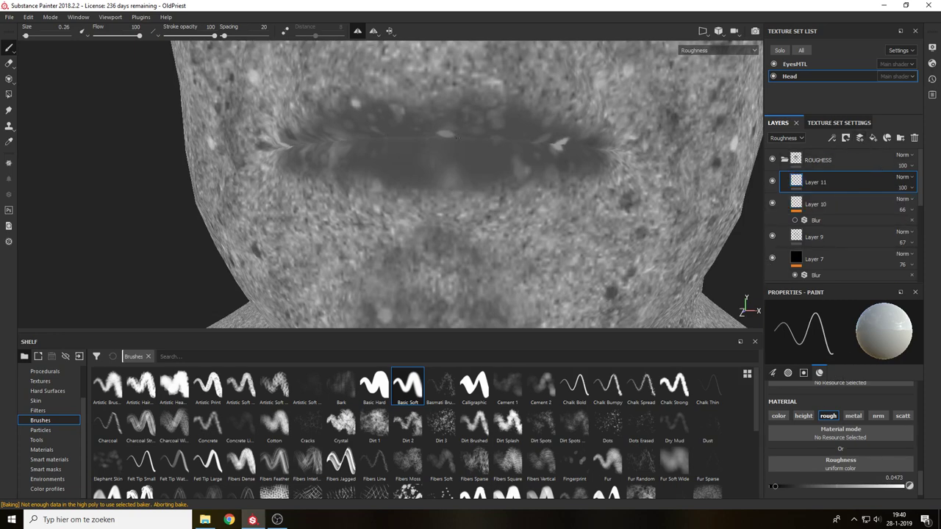
mouse_move(458, 138)
mouse_down()
mouse_move(459, 169)
mouse_move(475, 167)
mouse_up()
mouse_move(490, 137)
mouse_down()
mouse_move(493, 170)
mouse_move(537, 166)
mouse_move(433, 172)
mouse_move(435, 151)
mouse_up()
mouse_move(471, 135)
mouse_down()
mouse_move(445, 136)
mouse_move(483, 111)
mouse_move(486, 120)
mouse_up()
drag(492, 134, 518, 121)
drag(514, 138, 534, 128)
drag(533, 141, 544, 130)
drag(542, 148, 552, 141)
drag(457, 122, 443, 139)
mouse_move(440, 105)
mouse_down()
mouse_move(422, 133)
mouse_move(429, 140)
mouse_up()
drag(469, 115, 450, 145)
mouse_move(482, 140)
mouse_down()
mouse_move(462, 157)
mouse_move(502, 159)
mouse_up()
Check the lips in the material view, toggling Layer 11 and Layer 10 to identify which one colors the lips.
key(m)
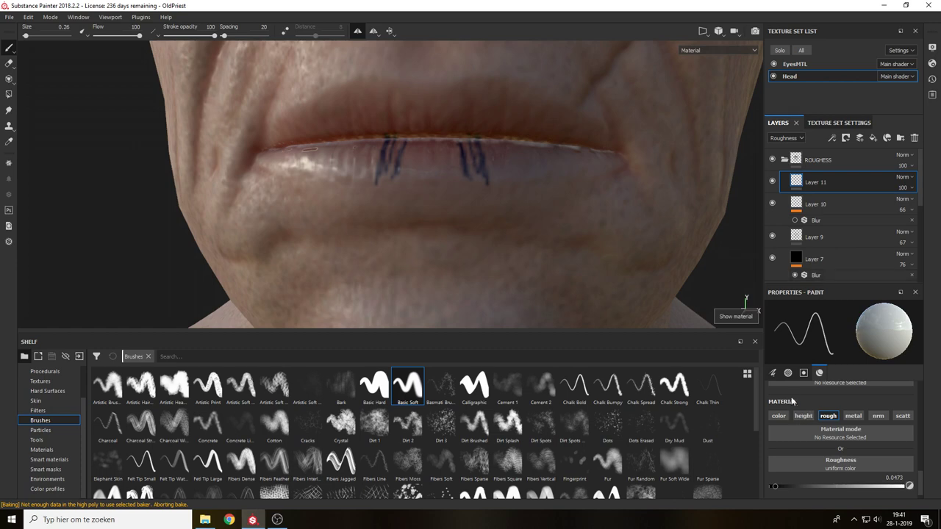
click(772, 182)
click(773, 182)
click(773, 203)
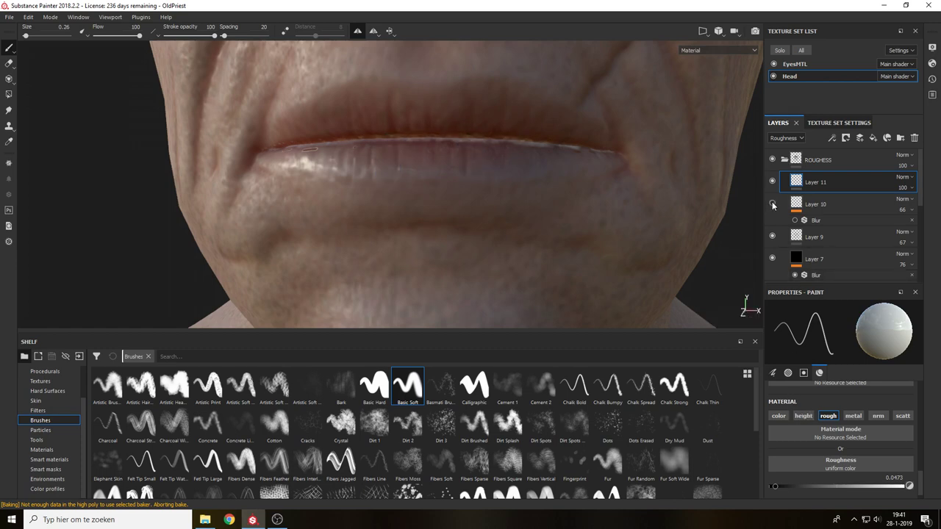
click(772, 203)
Lower Layer 10's Base Color opacity to 0 and turn its Blur filter back on.
click(795, 205)
click(786, 139)
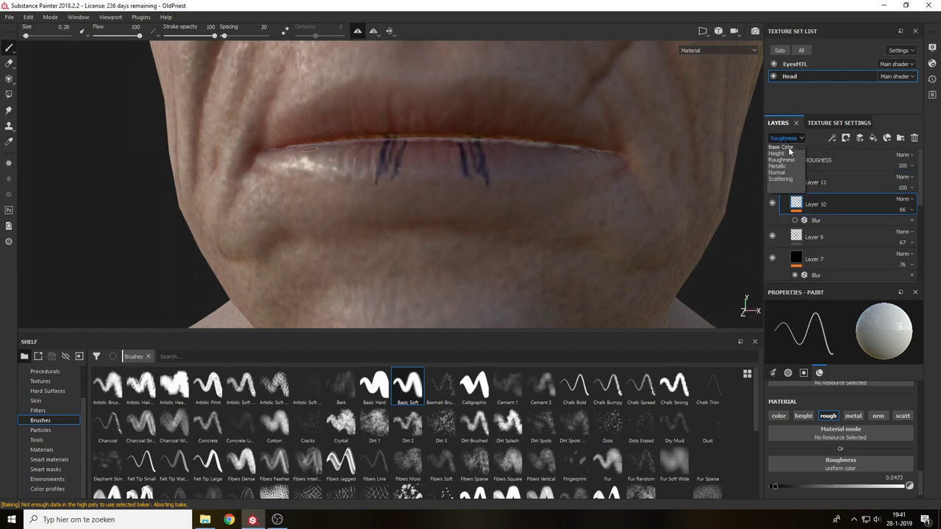
click(789, 147)
click(911, 210)
drag(916, 223, 879, 222)
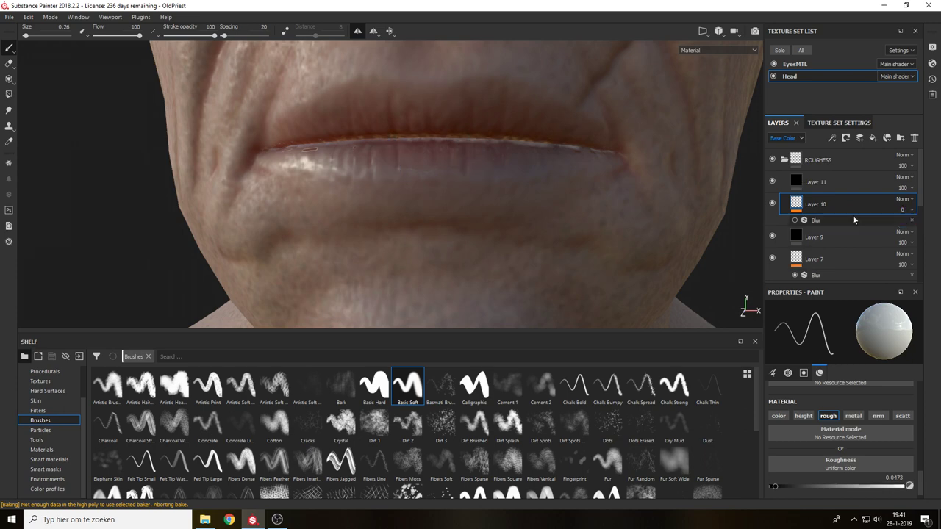
click(796, 220)
Select Layer 11 and compare the lip creases in the roughness and material views under rotated lighting.
click(814, 177)
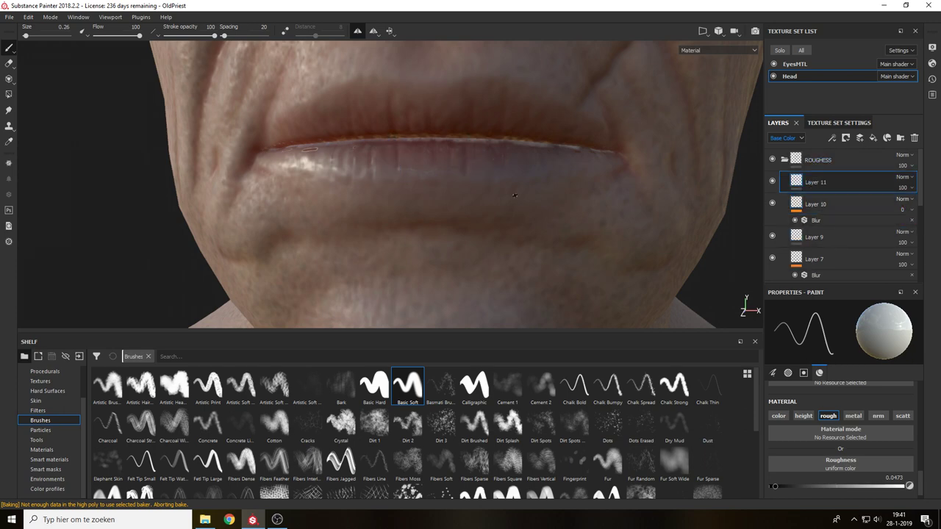
key(c)
key(m)
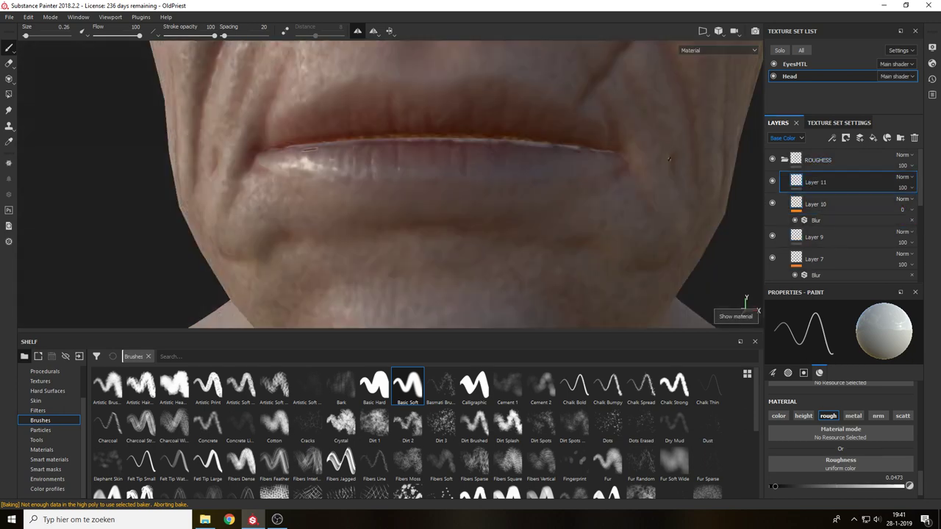
shift+right_drag(694, 180, 675, 181)
key(c)
alt+drag(675, 181, 658, 180)
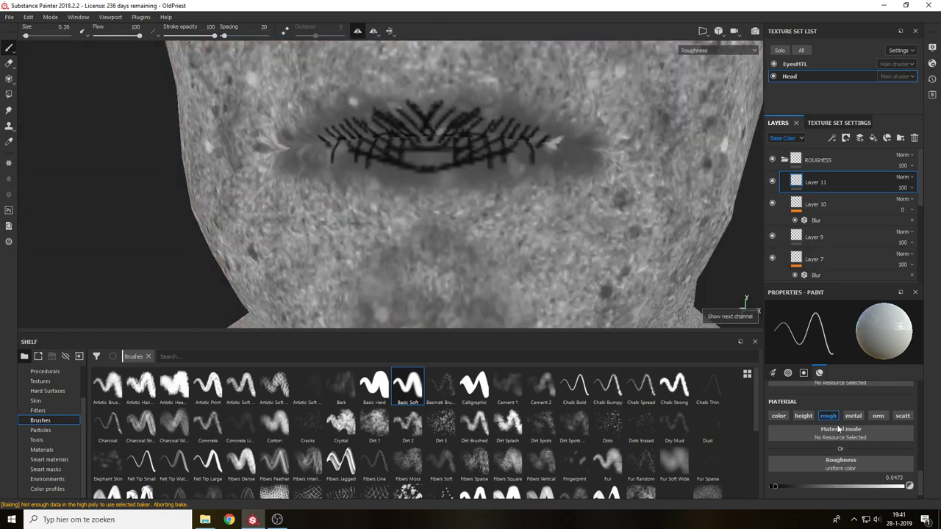
Set the brush roughness to 0.6509 and paint lighter creases between the dark ones across both lips.
drag(846, 486, 857, 486)
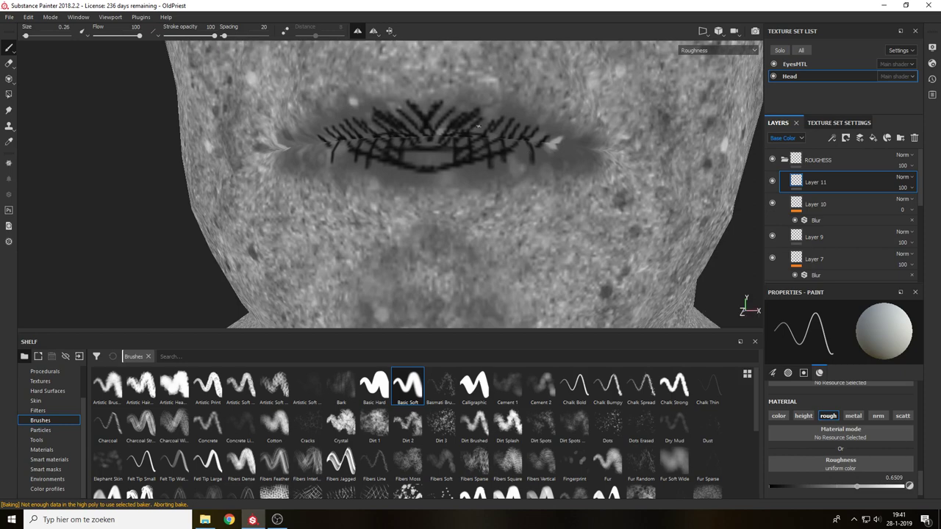
mouse_move(472, 140)
mouse_down()
mouse_move(486, 120)
mouse_move(510, 119)
mouse_move(505, 139)
mouse_up()
drag(522, 124, 518, 169)
mouse_move(454, 110)
mouse_down()
mouse_move(432, 118)
mouse_move(449, 165)
mouse_up()
mouse_move(459, 140)
mouse_down()
mouse_move(462, 157)
mouse_move(470, 155)
mouse_up()
drag(482, 144, 484, 155)
drag(387, 125, 401, 138)
drag(380, 109, 417, 156)
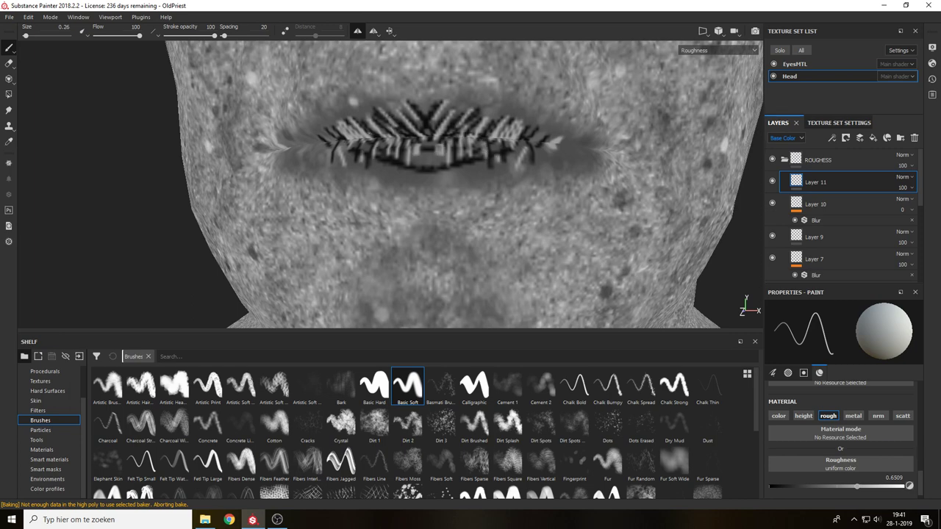
drag(368, 139, 364, 160)
drag(332, 138, 322, 160)
drag(321, 138, 309, 156)
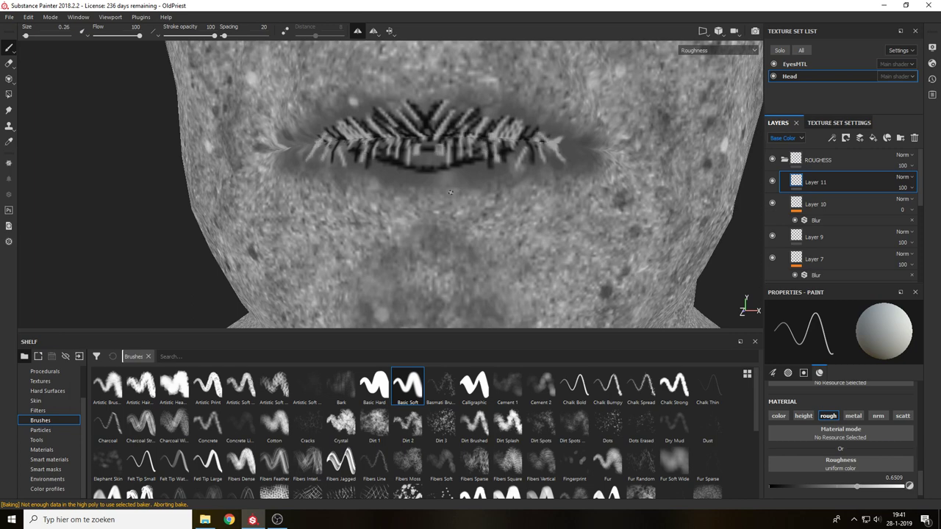
Examine the alternating lip creases in the material view under rotated environment lighting.
key(m)
alt+drag(504, 183, 510, 183)
shift+right_drag(510, 183, 351, 171)
key(c)
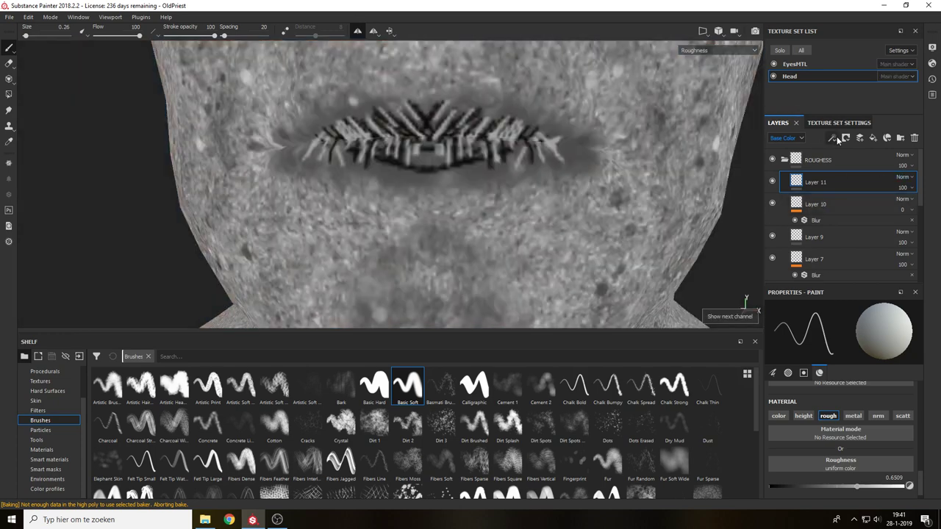
Add a Blur filter to Layer 11 and set its intensity to 0.2.
click(836, 139)
click(853, 199)
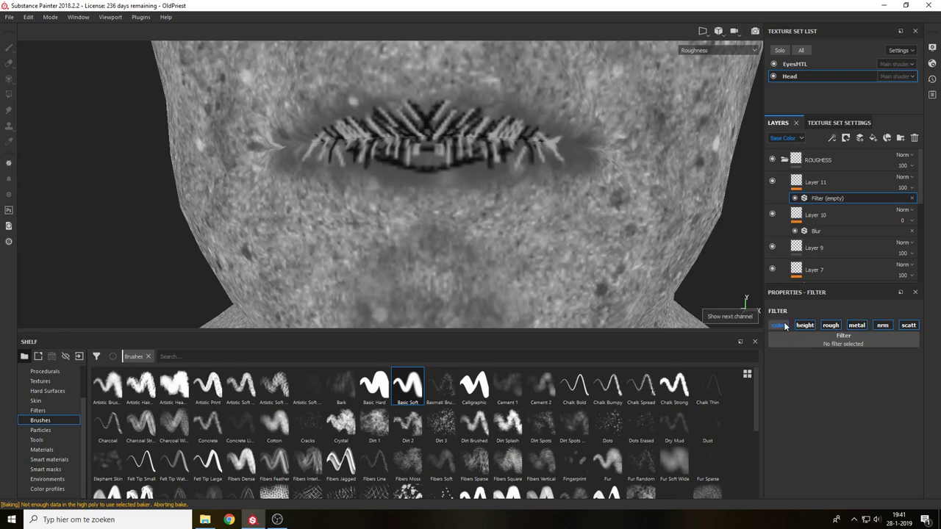
click(806, 327)
click(858, 327)
click(884, 327)
click(911, 328)
click(874, 341)
click(872, 376)
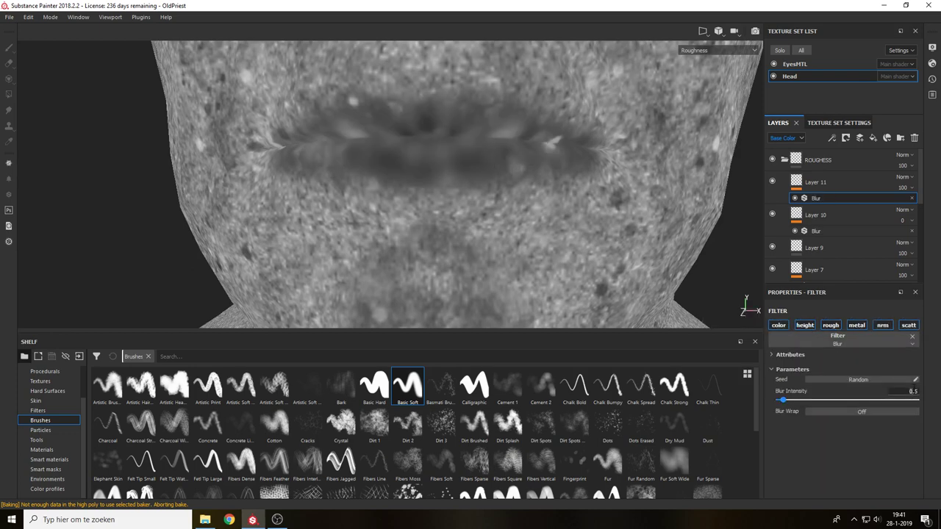
key(Return)
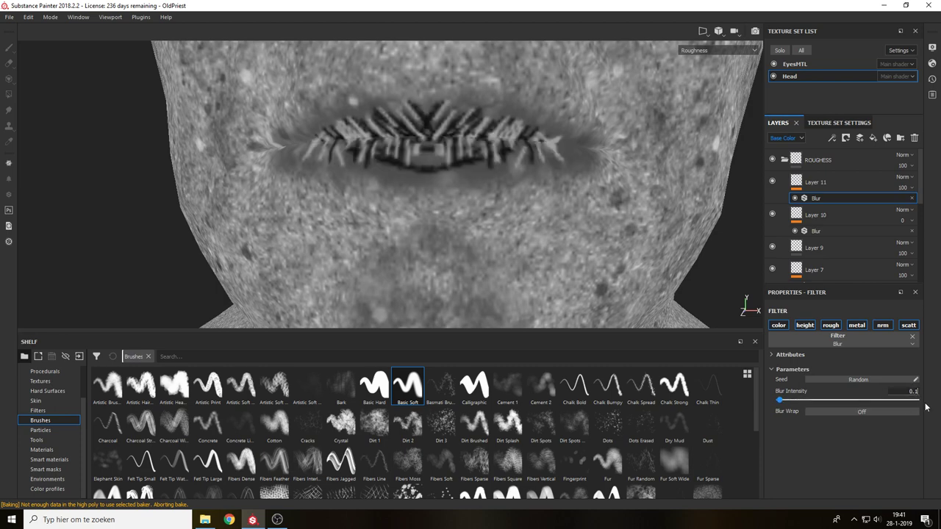
key(Return)
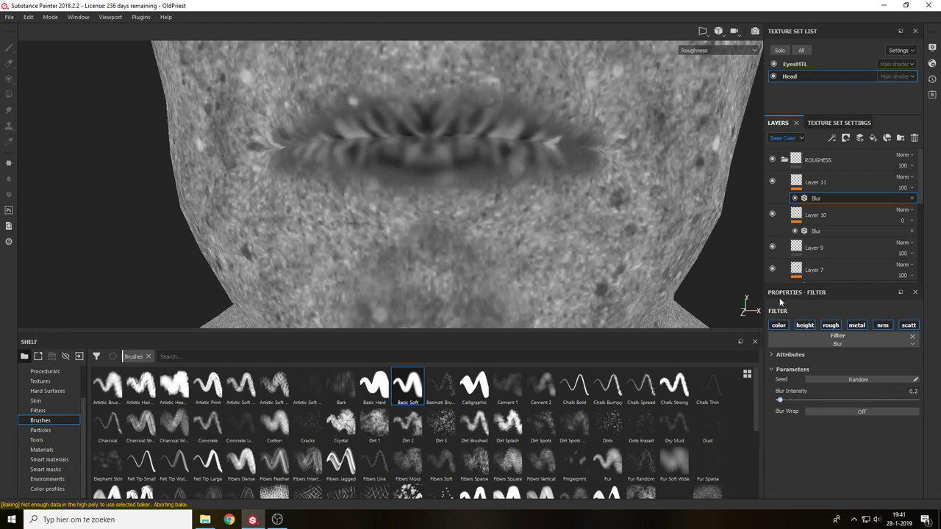
Inspect the lips and the whole head in the material view under changing light and save the project.
key(m)
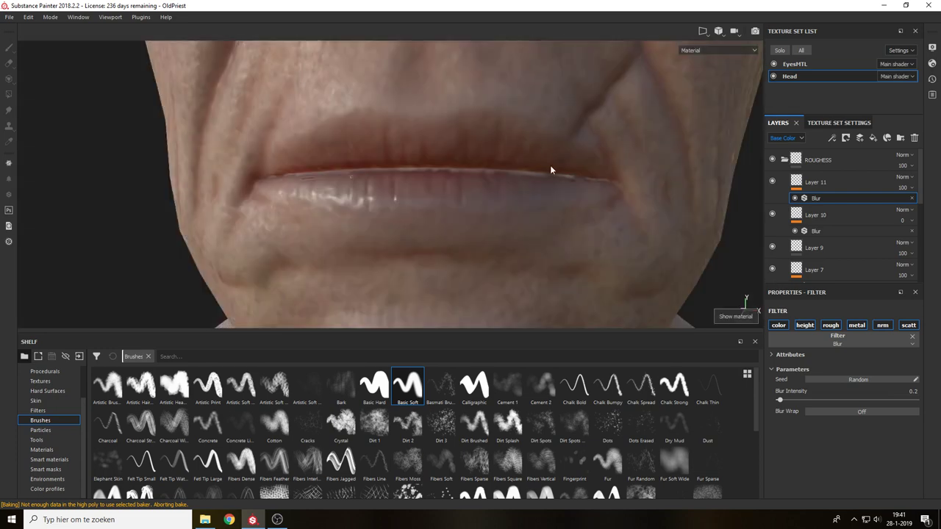
key(f)
mouse_move(519, 176)
shift+right_down()
mouse_move(557, 182)
mouse_move(503, 184)
shift+right_up()
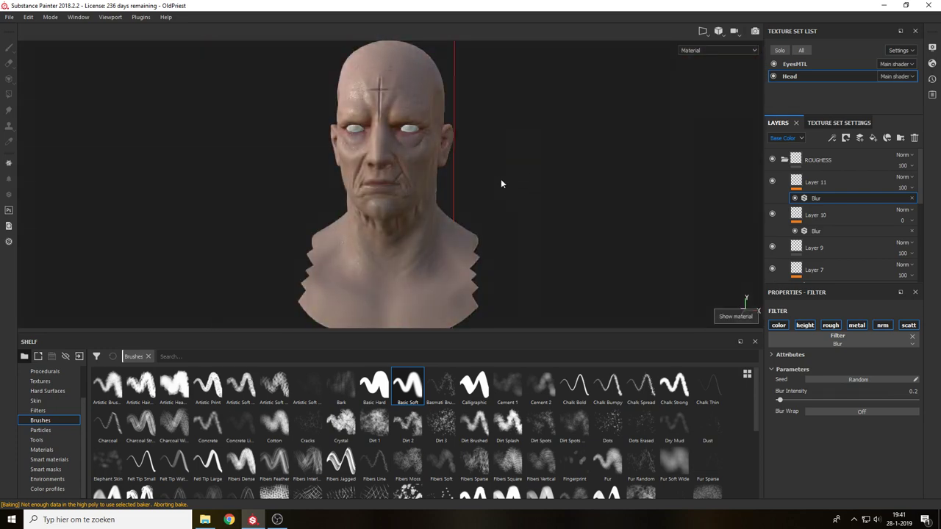
alt+drag(502, 180, 566, 169)
alt+drag(508, 181, 557, 149)
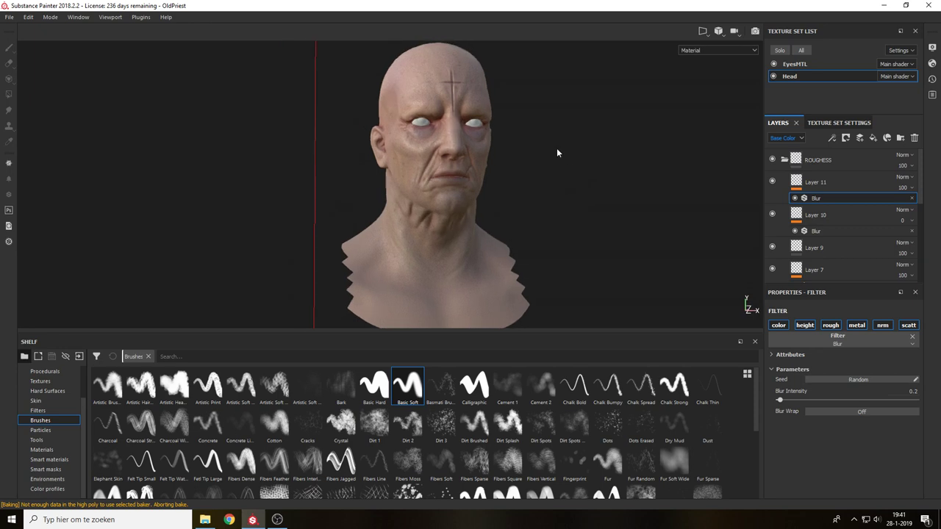
alt+right_drag(557, 149, 480, 154)
alt+middle_drag(501, 215, 477, 262)
key(ctrl+s)
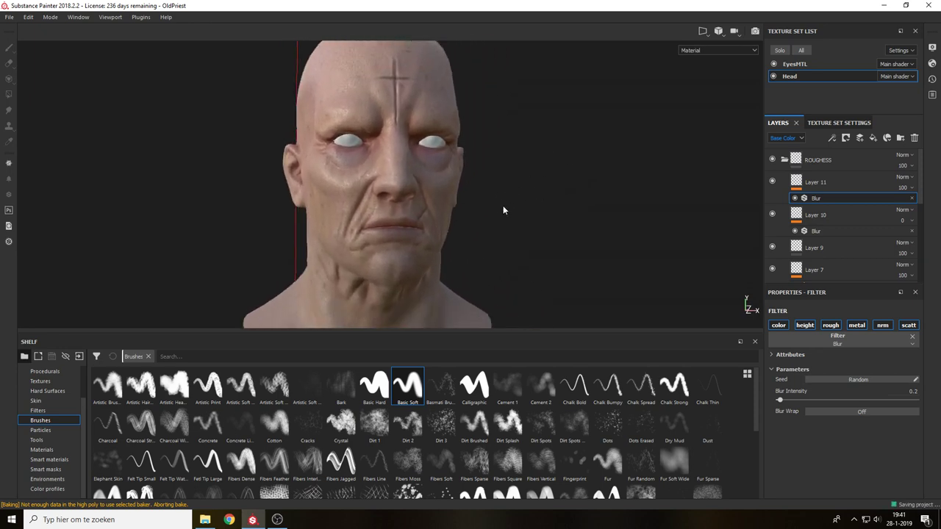
Enable shadows in the environment display settings and rotate the environment lighting to 238.
click(931, 47)
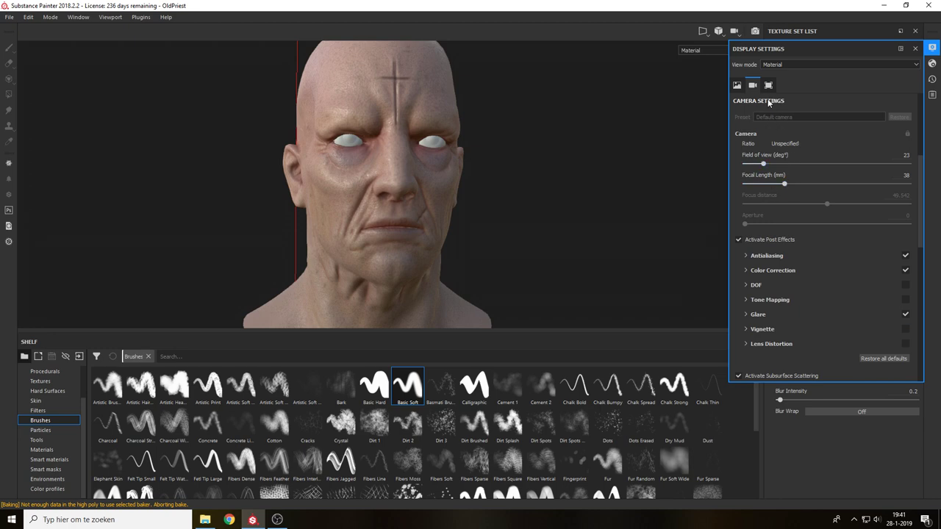
drag(921, 224, 913, 163)
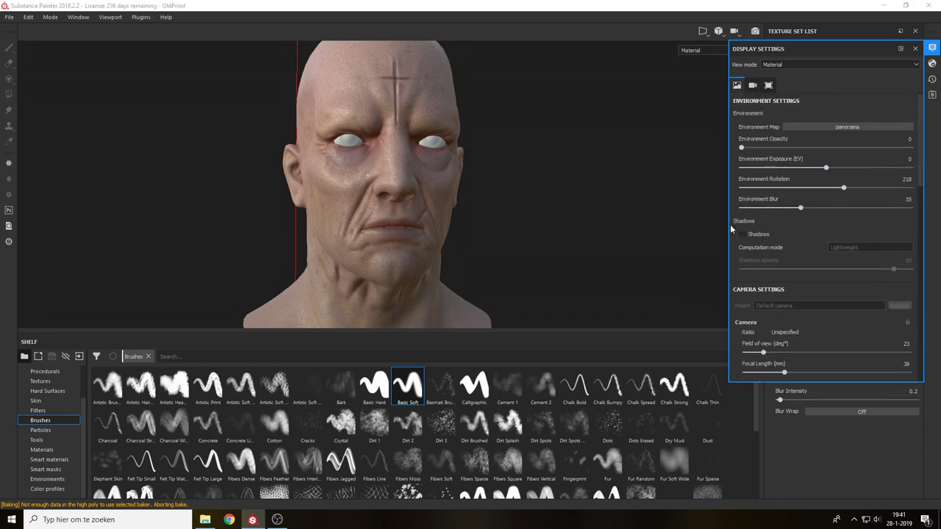
click(747, 233)
alt+drag(639, 201, 584, 210)
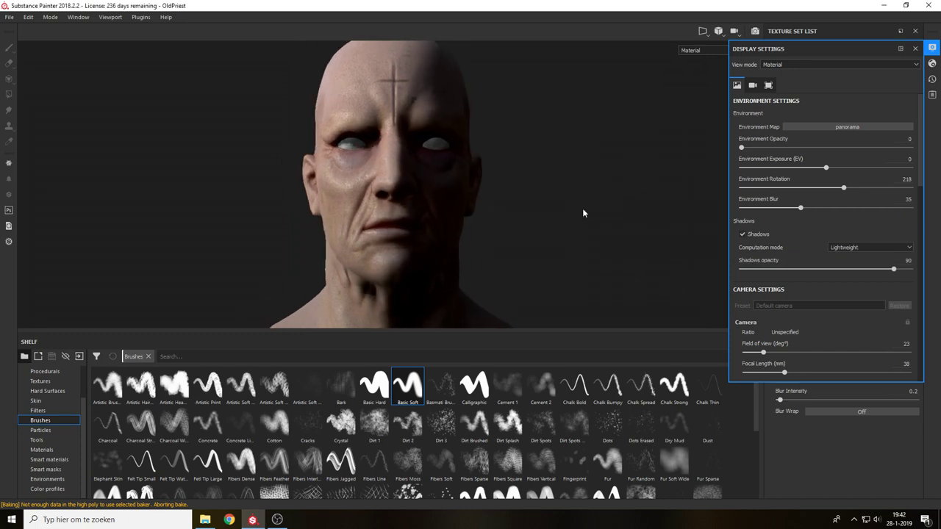
shift+right_drag(583, 210, 594, 244)
alt+drag(600, 244, 598, 251)
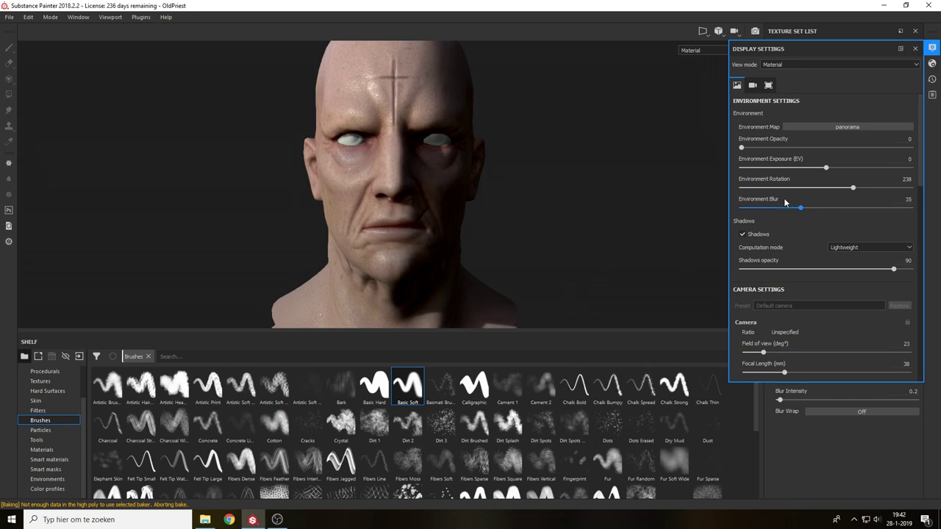
Compare the head's skin under the bus_garage, bonifacio_aragon_stairs, bonifacio_street and corsica_beach environment maps.
click(809, 128)
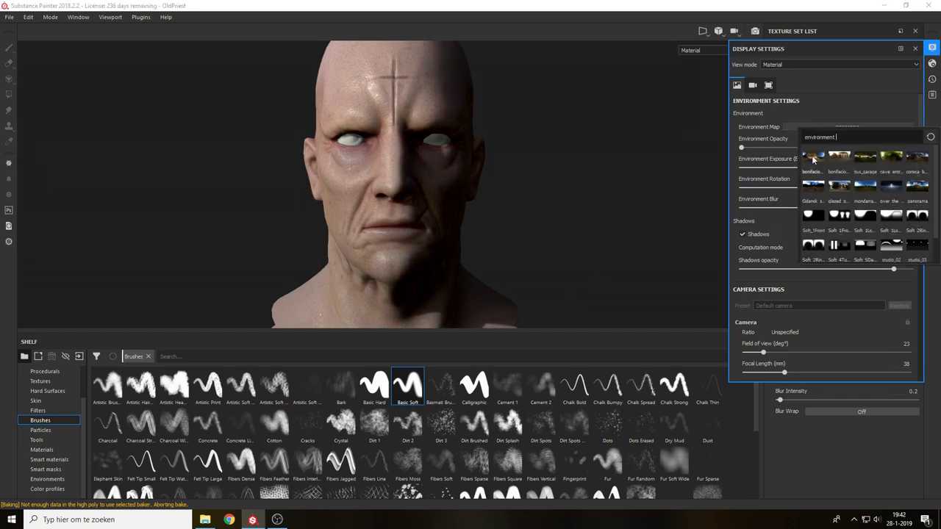
click(866, 160)
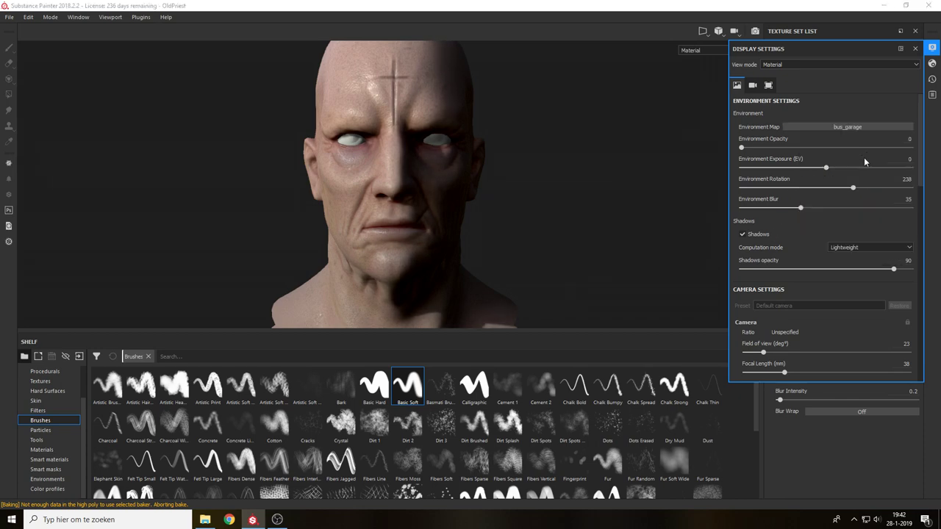
click(835, 127)
click(815, 163)
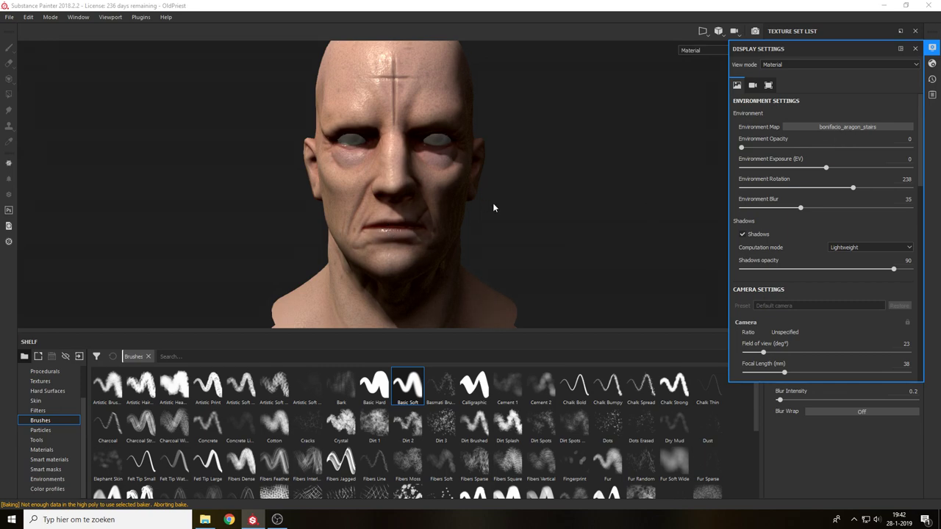
click(842, 127)
click(842, 160)
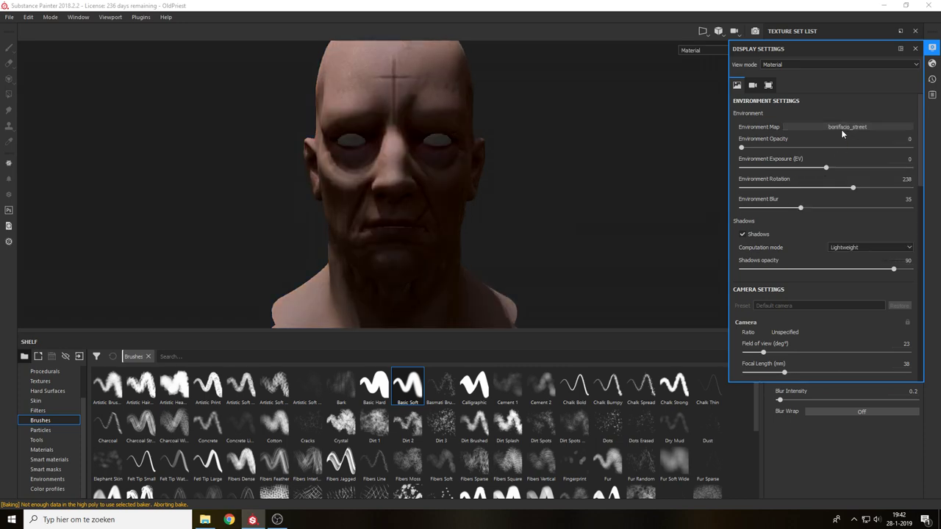
click(861, 127)
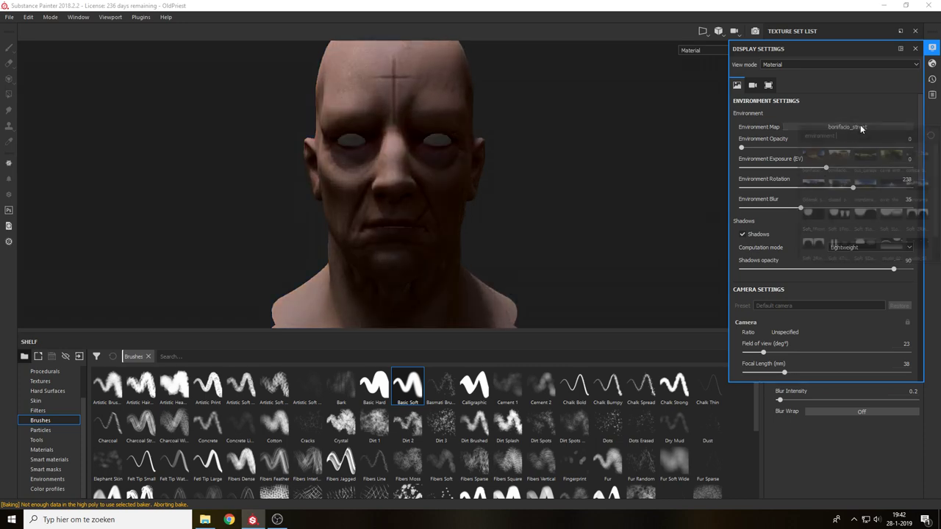
click(913, 157)
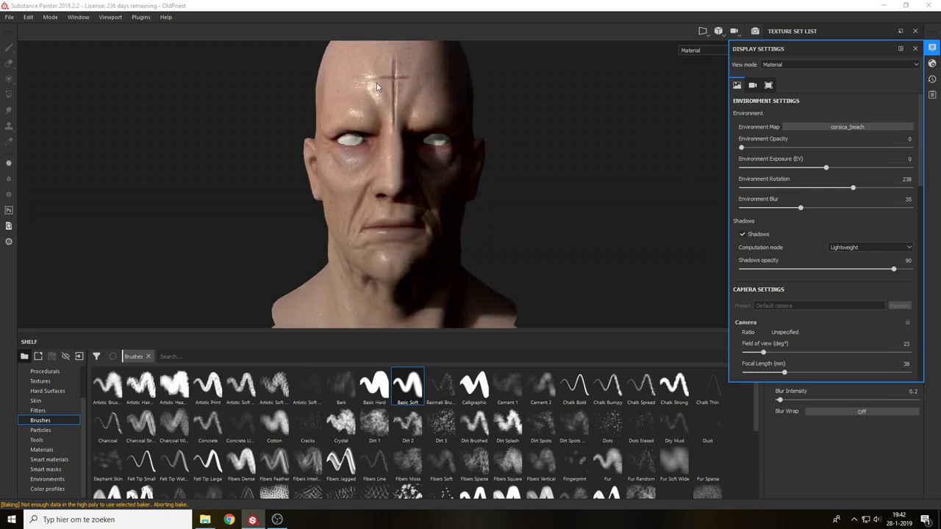
Preview the head under the Gdansk_shipyard_buildings, mondarrain_3, panorama and over_the_clouds environment maps, rotating the last to 54.
click(825, 126)
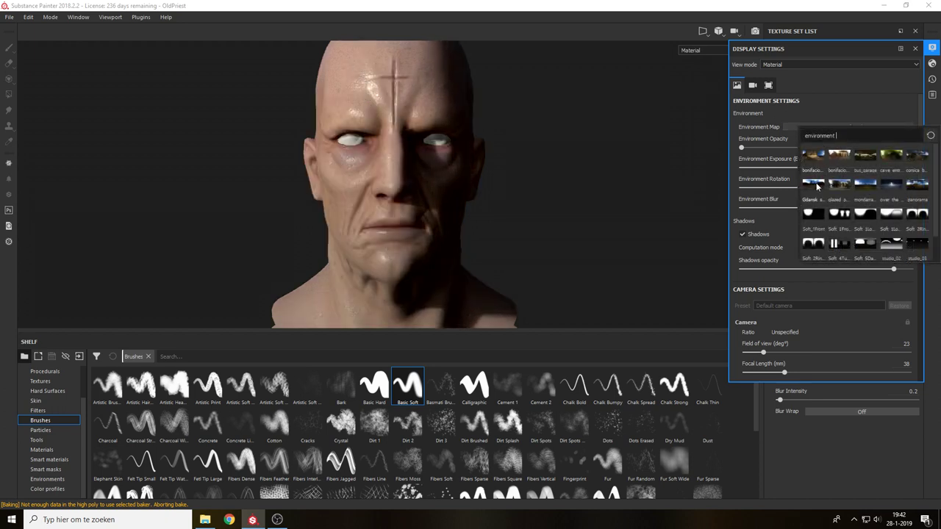
click(813, 189)
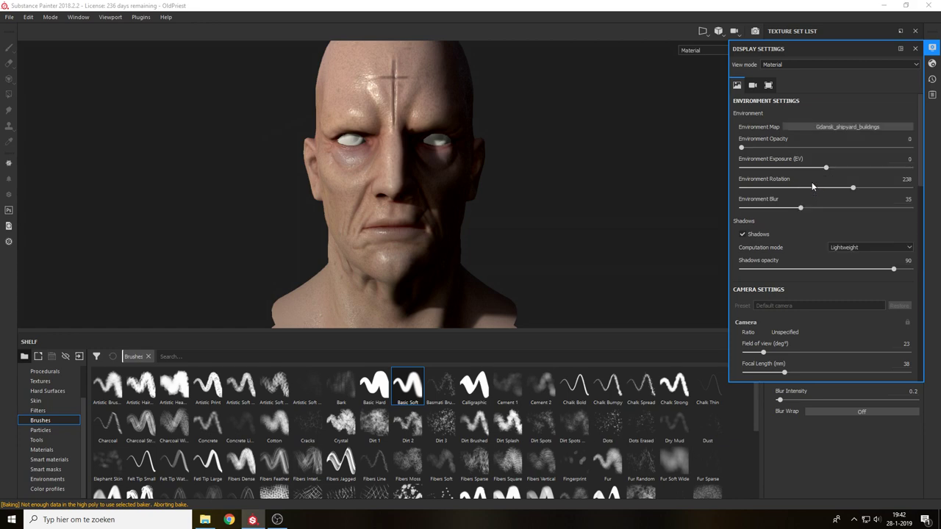
click(825, 129)
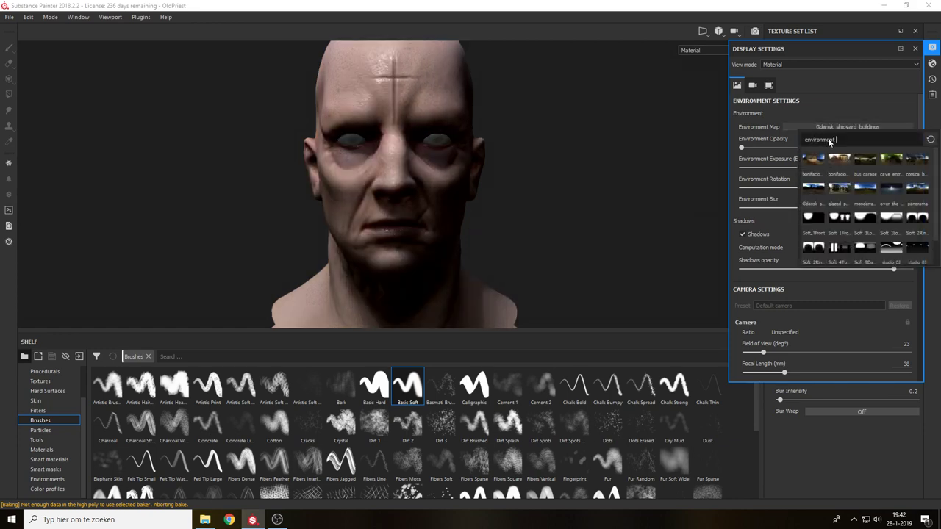
click(865, 188)
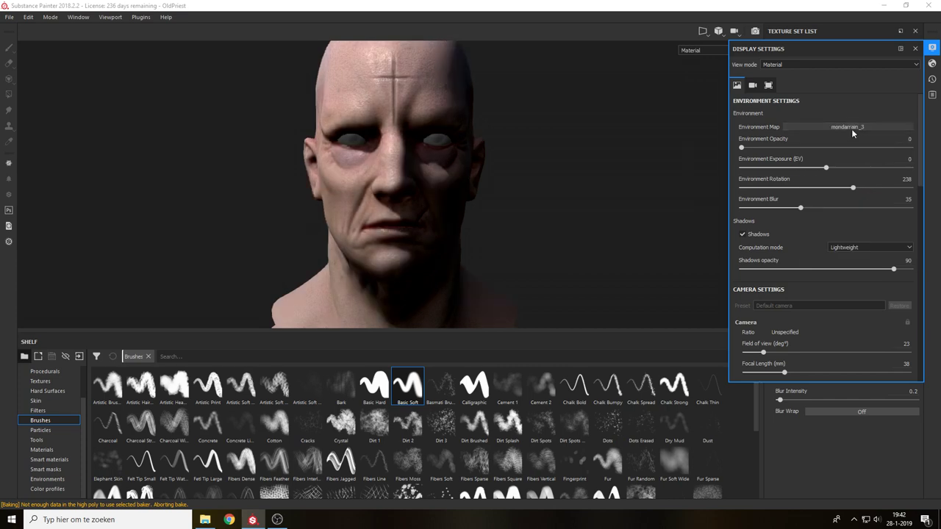
click(854, 127)
click(918, 186)
click(874, 127)
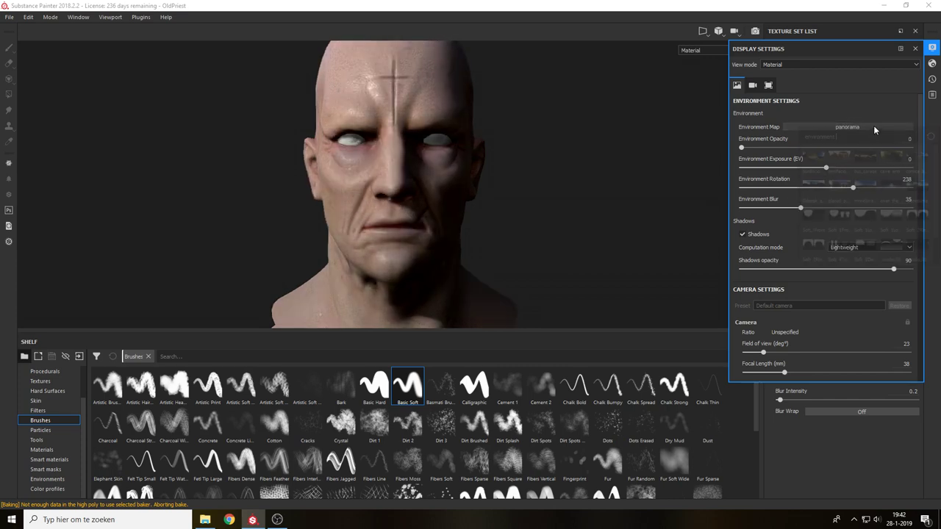
click(892, 187)
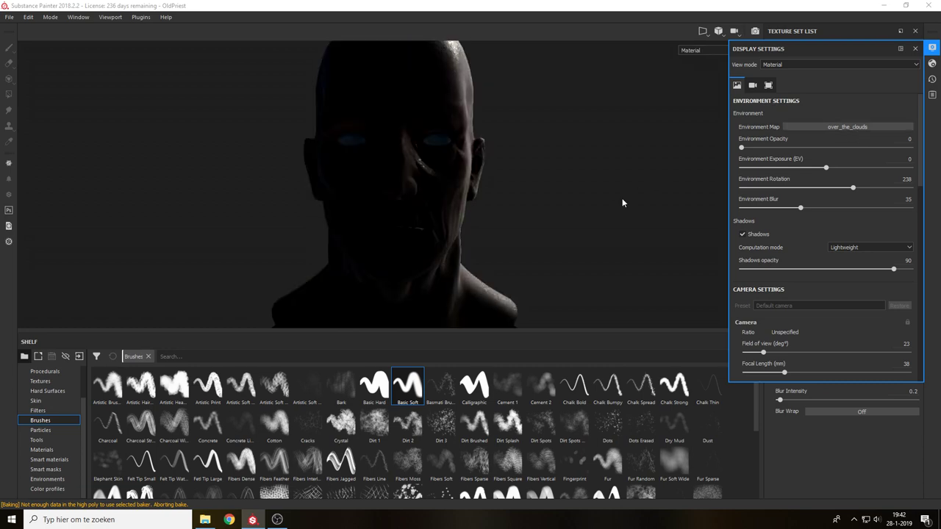
shift+right_drag(632, 207, 661, 206)
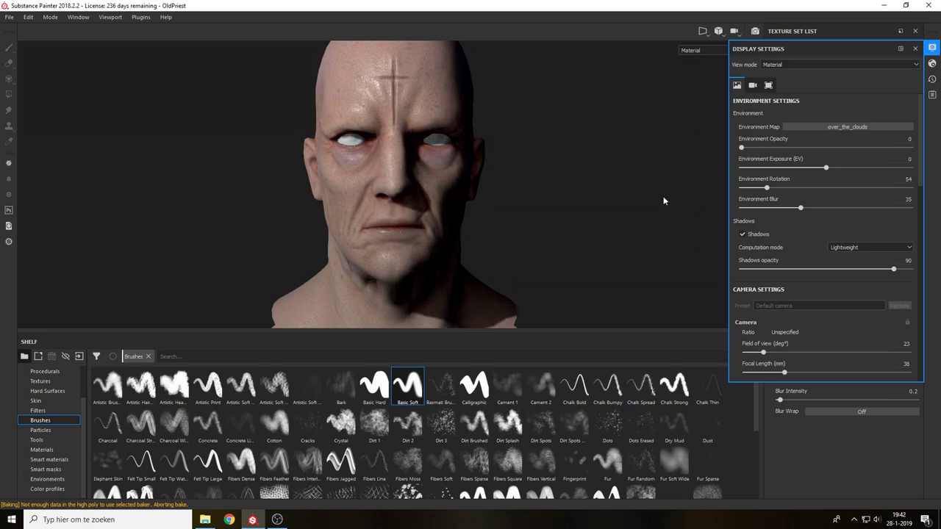
Preview the head under the villa_nova_street environment map with the environment rotation at 256.
click(822, 128)
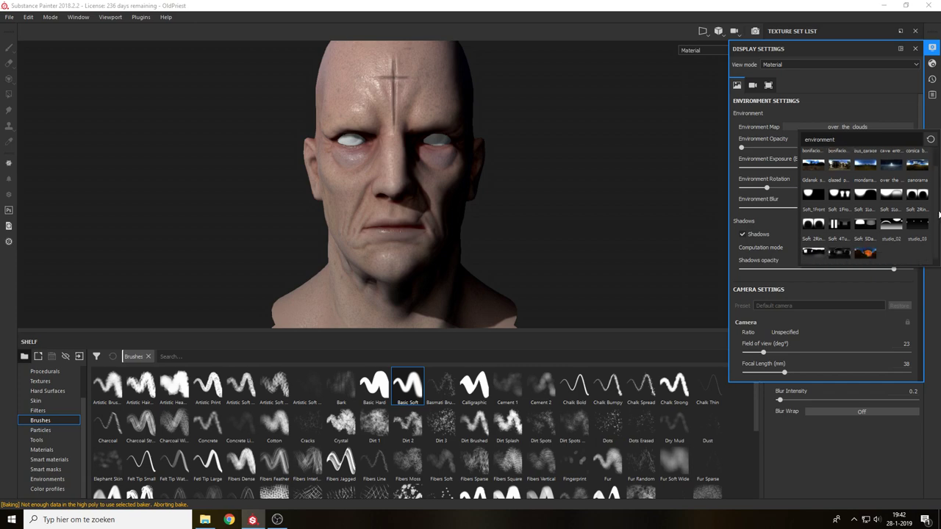
click(866, 254)
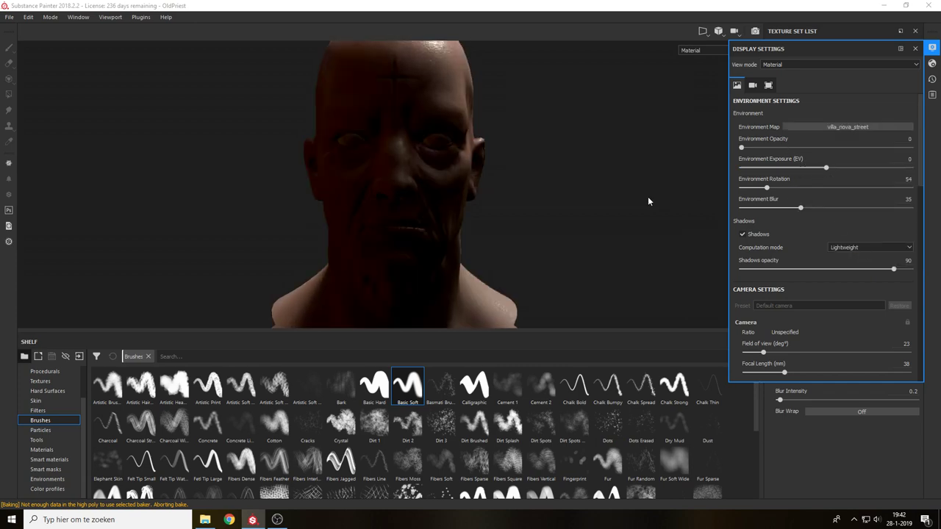
shift+right_drag(571, 240, 623, 232)
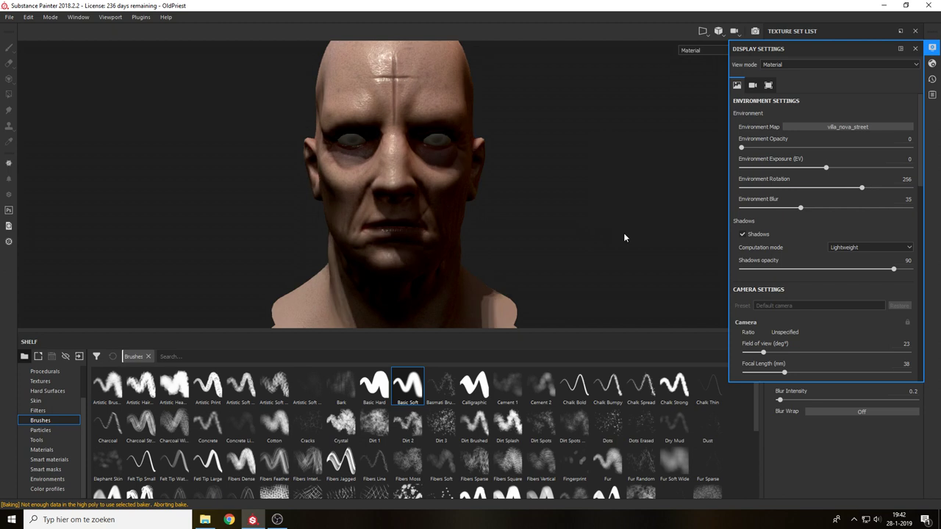
Light the head with the tomoco_studio environment map rotated to 248, with shadows turned off.
click(847, 128)
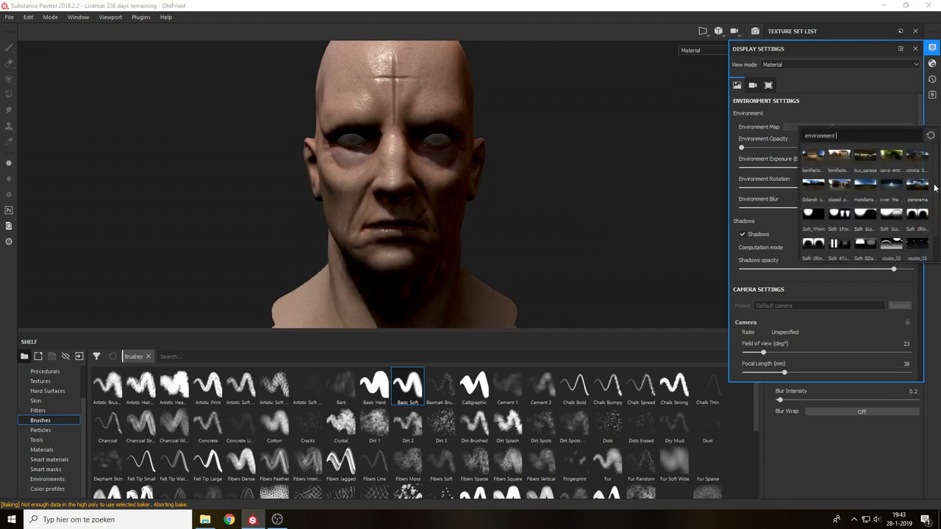
drag(935, 186, 936, 228)
click(841, 250)
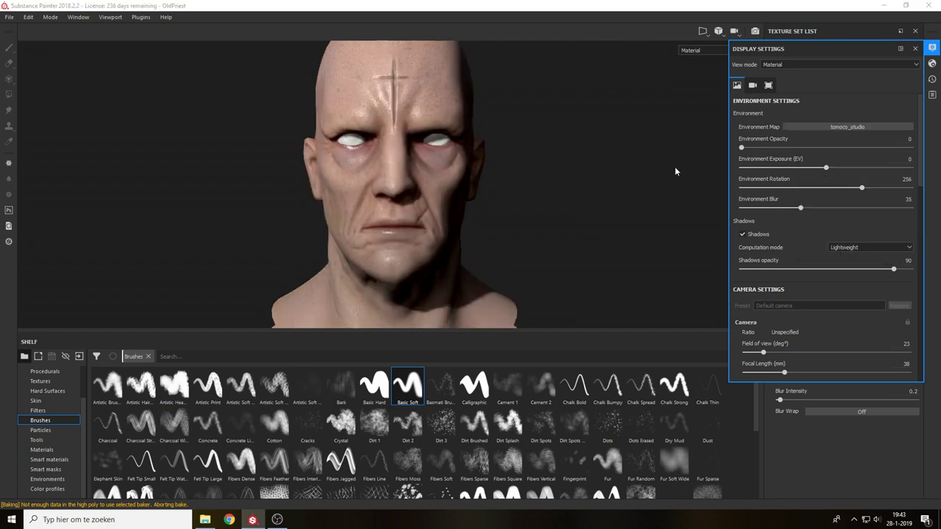
shift+right_drag(609, 218, 599, 241)
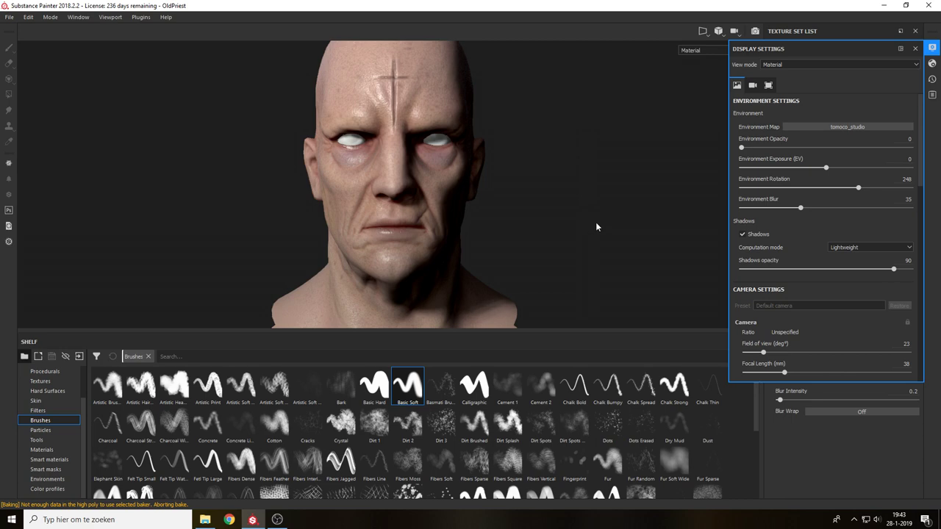
click(763, 236)
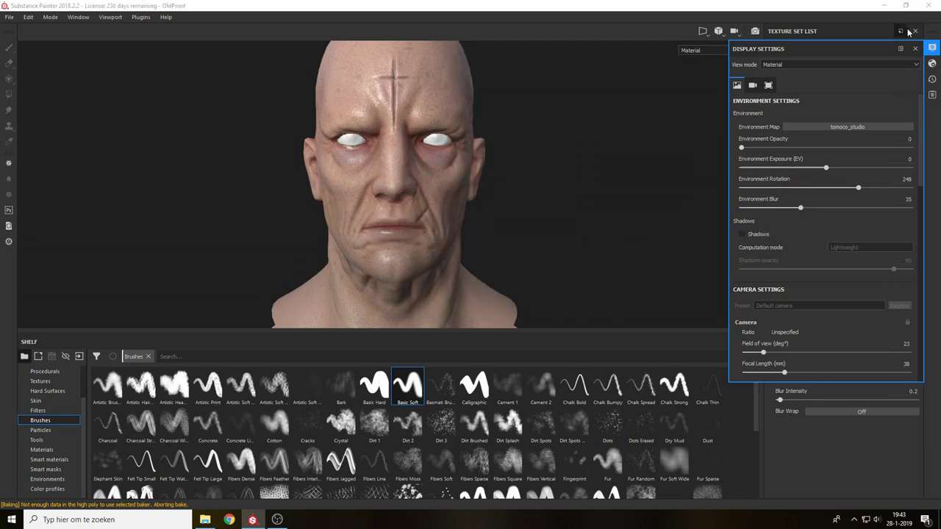
click(915, 48)
Collapse the roughness folder and add a new folder named SCATTERING above it.
click(784, 160)
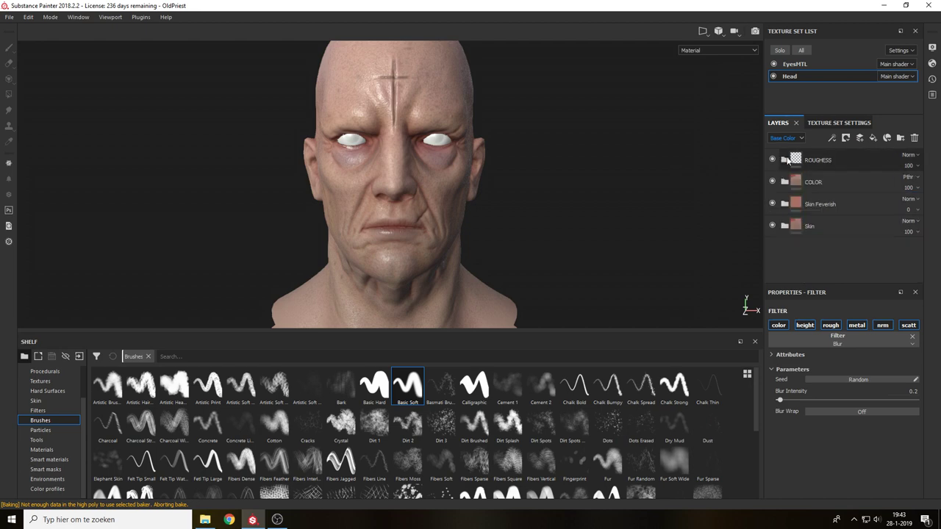
click(857, 156)
click(900, 138)
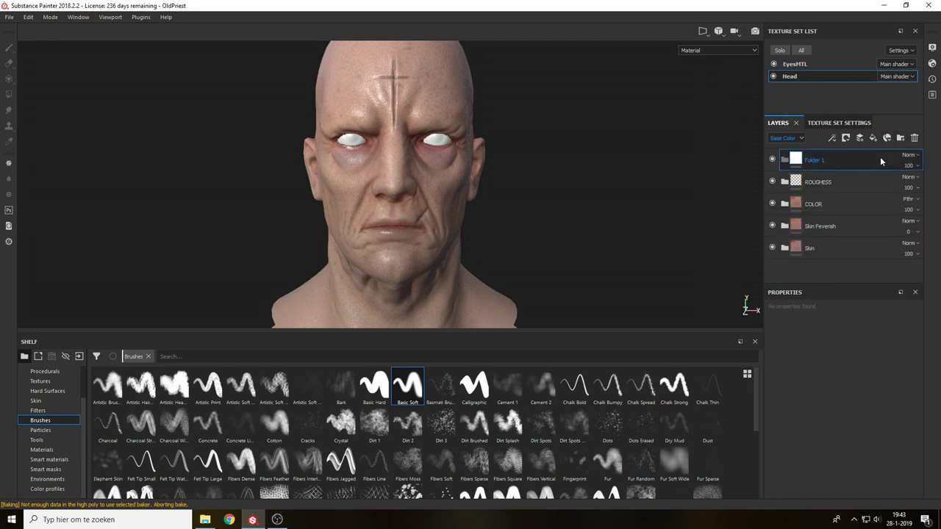
double_click(811, 160)
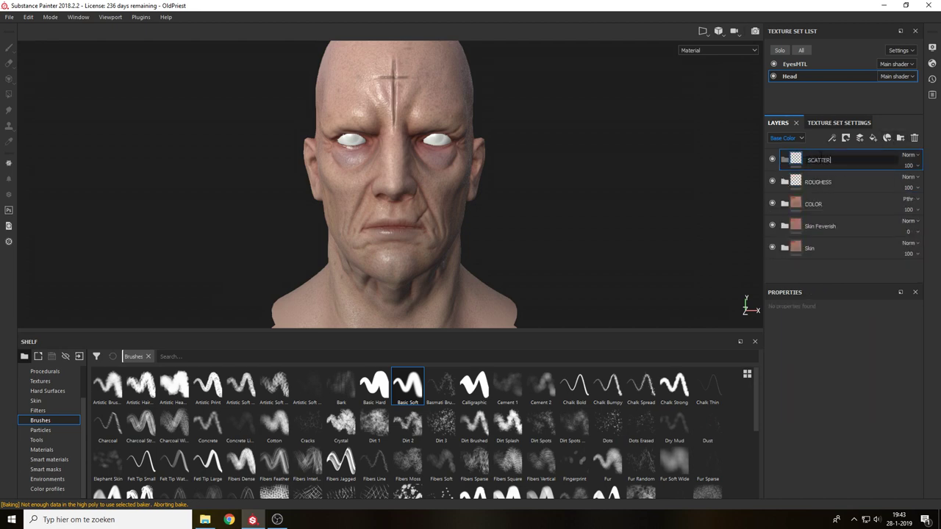
key(Return)
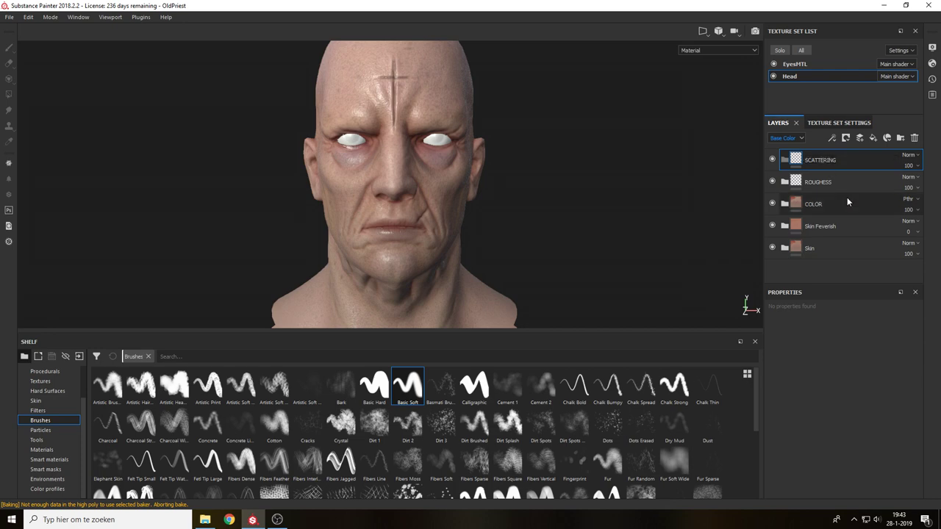
Add a paint layer inside the SCATTERING folder and limit its brush to the scattering channel at 0.9273.
click(859, 138)
drag(828, 160, 831, 182)
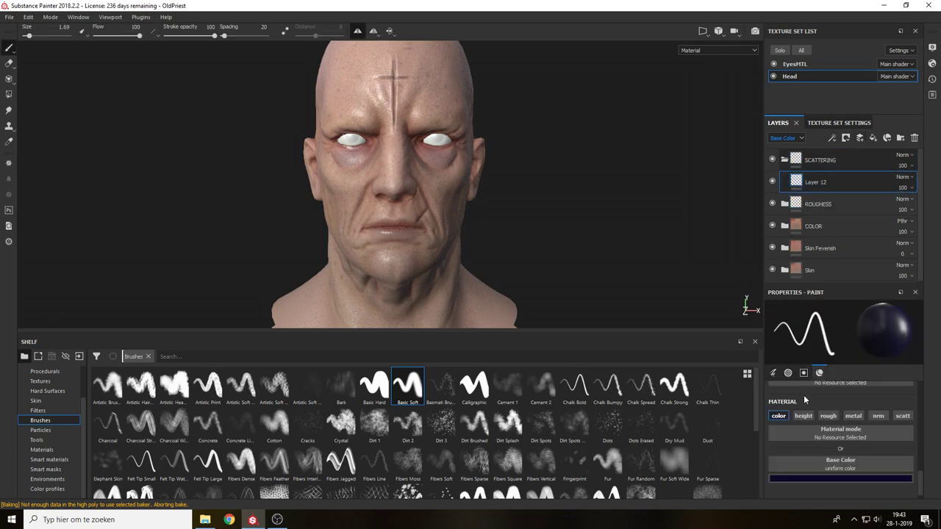
click(780, 416)
click(902, 416)
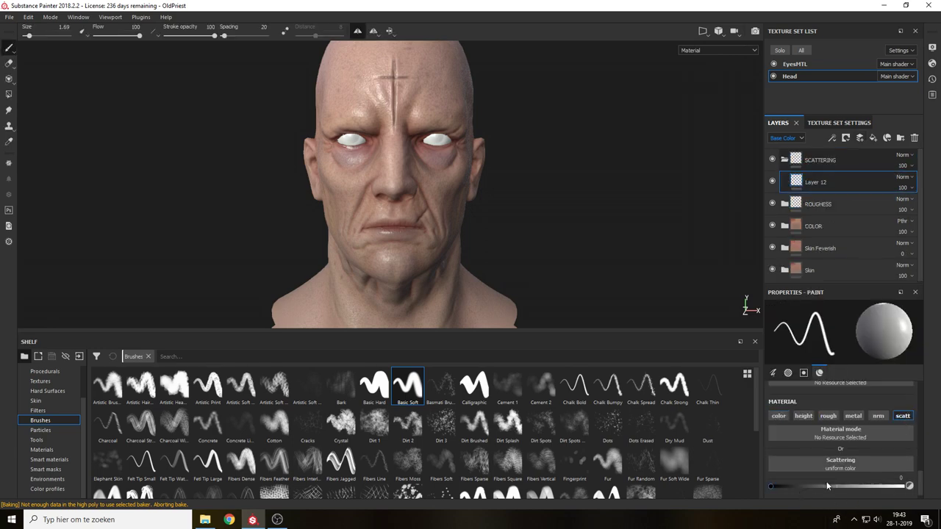
drag(879, 482, 909, 486)
Paint high scattering over the ear with a soft brush of size 5.93 while viewing the Scattering channel.
alt+drag(552, 224, 508, 206)
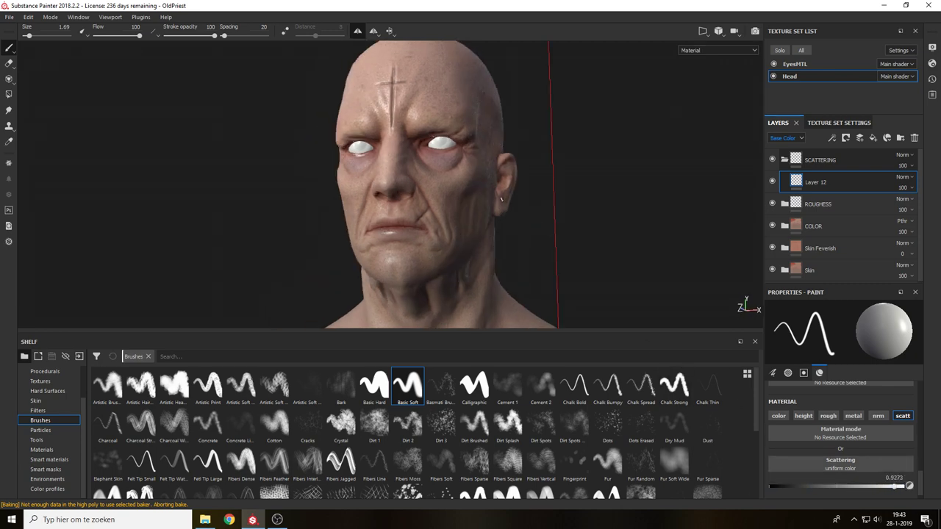
alt+right_drag(508, 206, 500, 269)
alt+drag(500, 269, 500, 230)
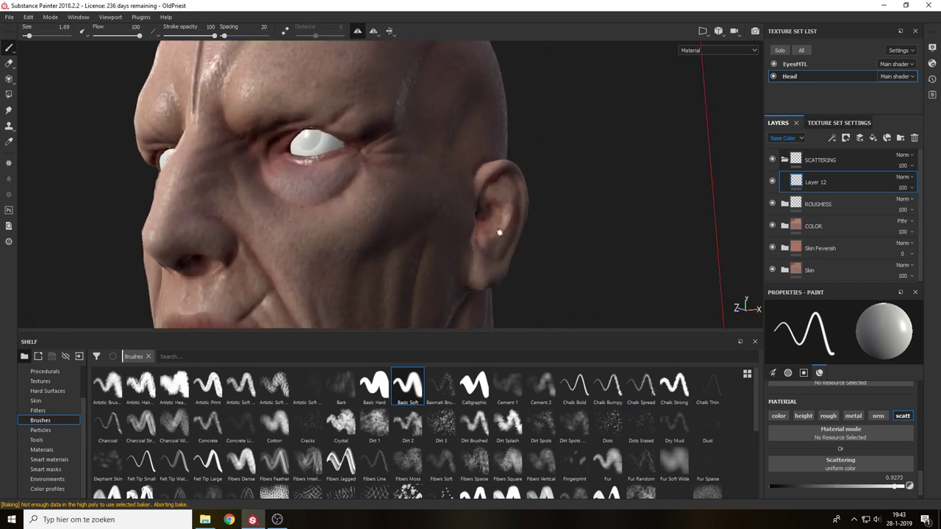
shift+right_drag(500, 231, 481, 246)
mouse_move(483, 219)
alt+mouse_down()
mouse_move(536, 225)
mouse_move(528, 222)
alt+mouse_up()
ctrl+right_drag(531, 237, 548, 237)
alt+drag(518, 256, 504, 269)
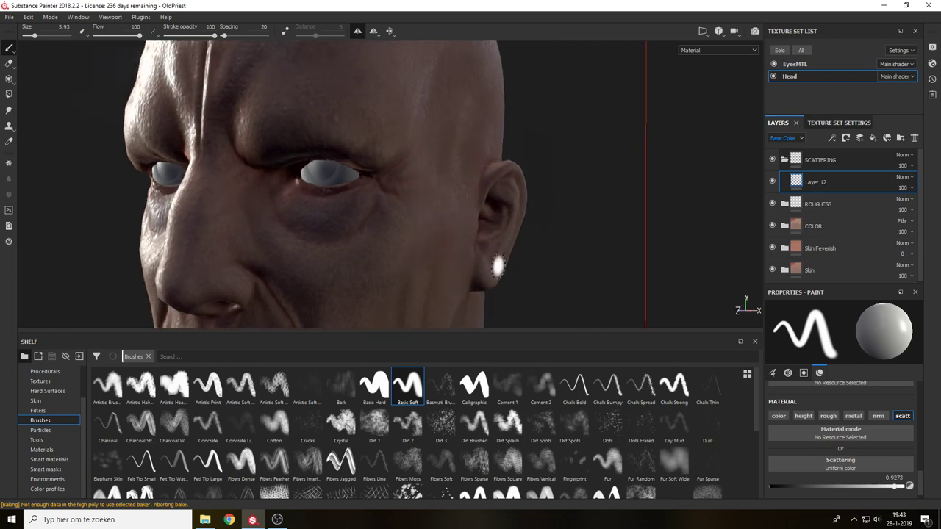
key(c)
key(c)
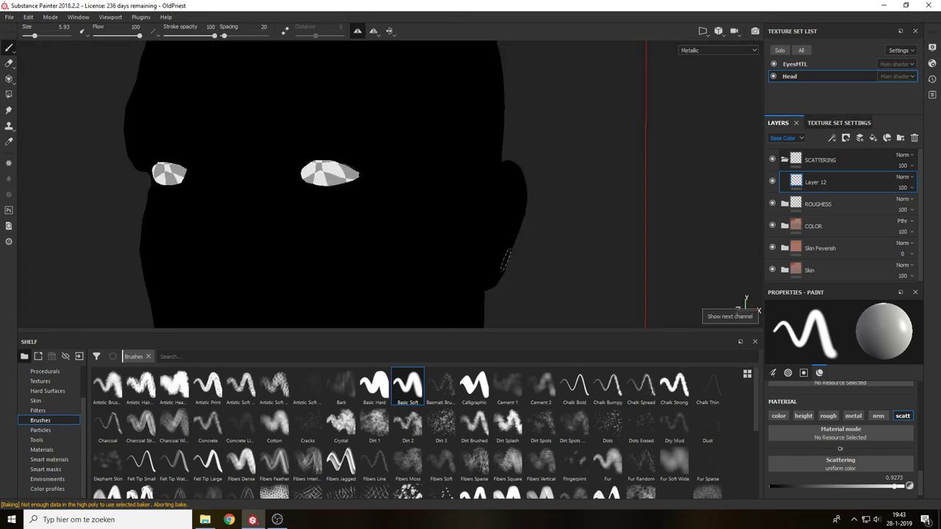
key(c)
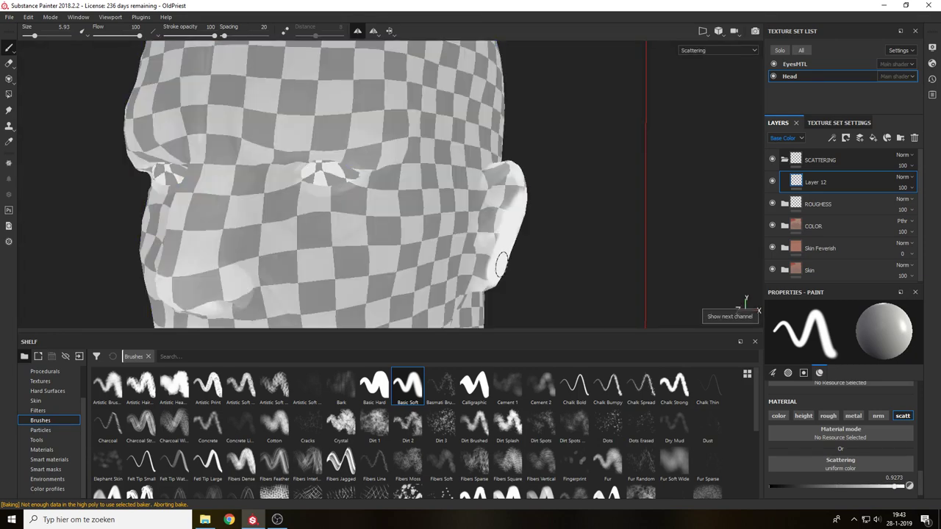
mouse_move(500, 265)
mouse_down()
mouse_move(496, 242)
mouse_move(515, 185)
mouse_move(502, 175)
mouse_up()
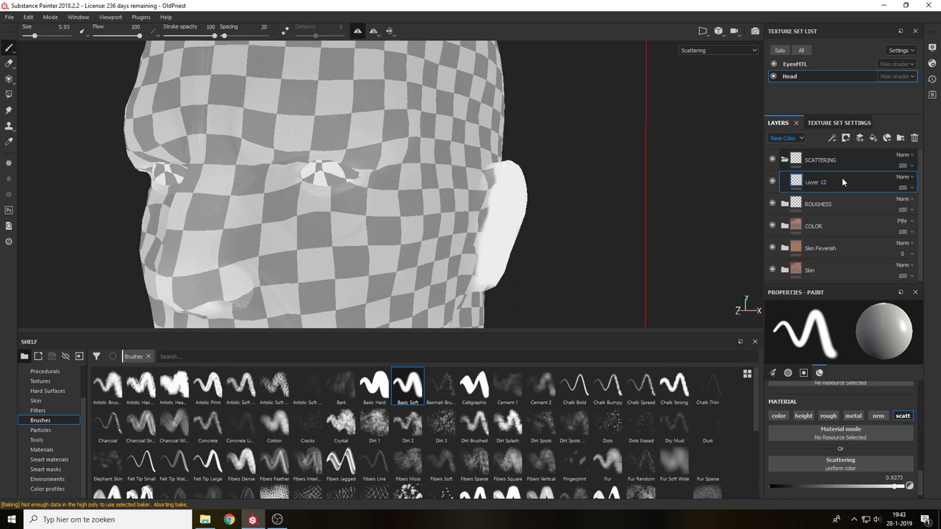
Add a fill layer beneath Layer 12 in the SCATTERING folder and check the head in the material view.
click(873, 138)
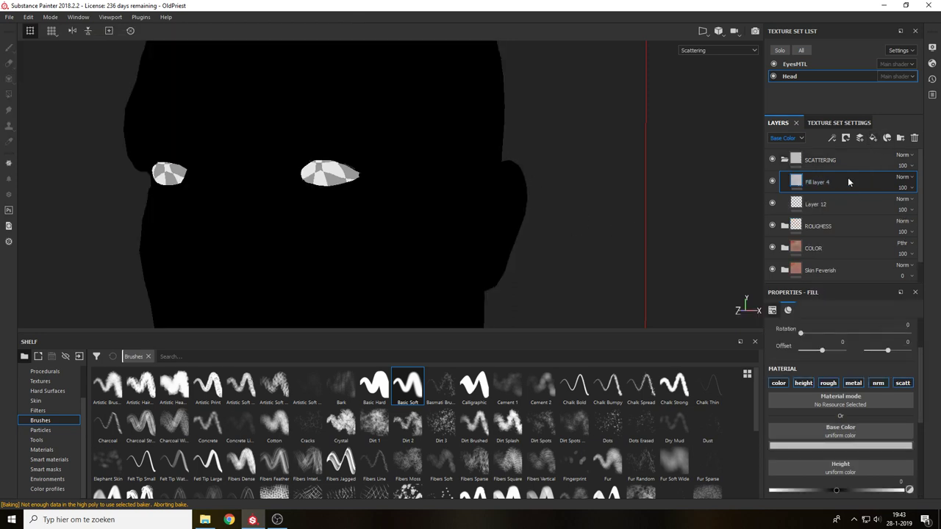
drag(850, 193, 850, 213)
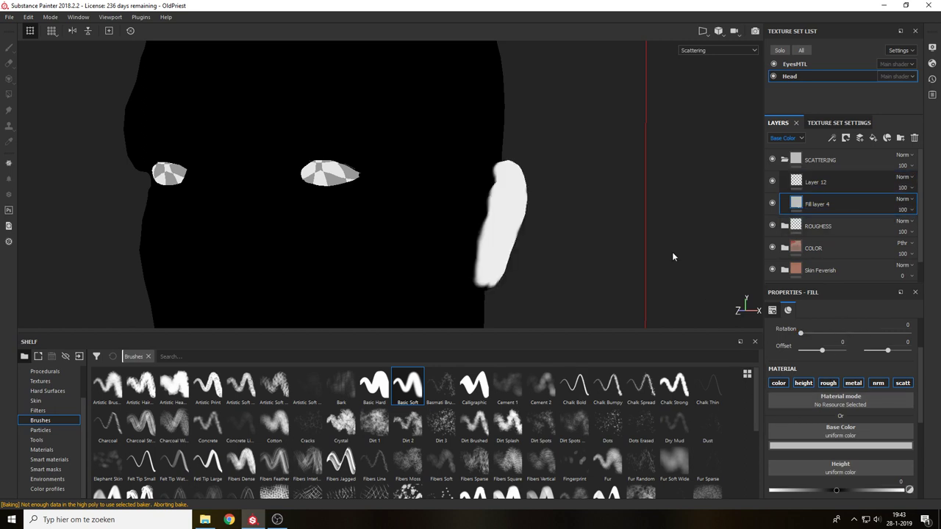
key(m)
alt+drag(569, 231, 671, 197)
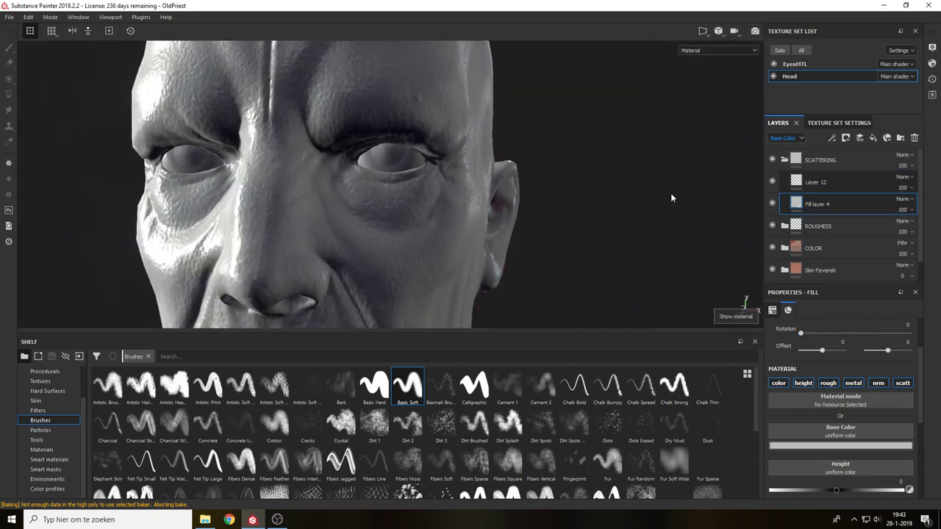
Compare the head with Fill layer 4 toggled and faded to 0 opacity, and delete that fill layer from the SCATTERING folder.
click(774, 205)
click(773, 204)
click(903, 210)
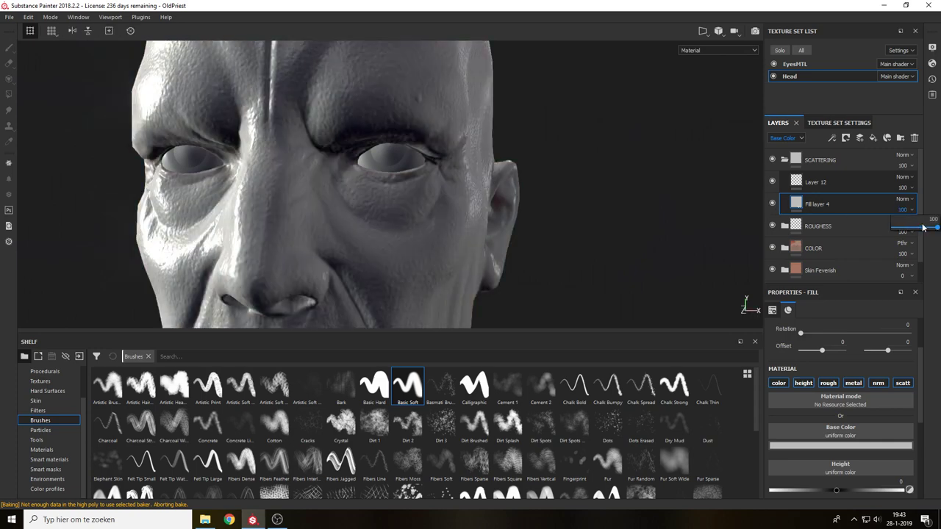
drag(932, 228, 870, 229)
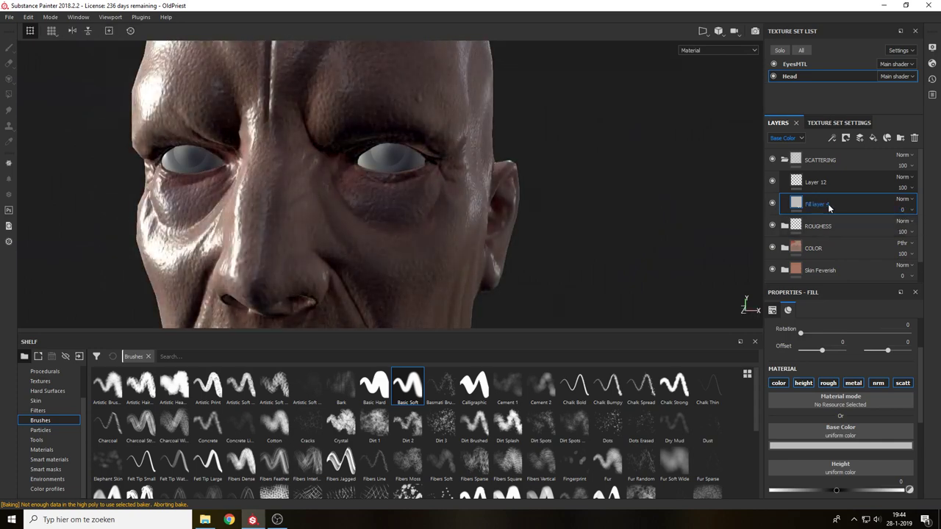
key(Delete)
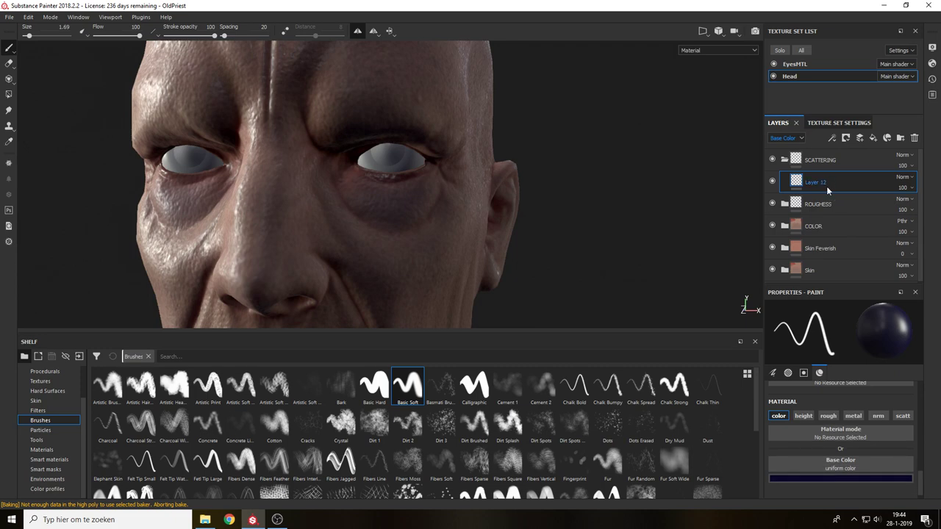
Display the Scattering channel in both the viewport and the layer stack, with Layer 12 selected.
click(781, 417)
click(908, 417)
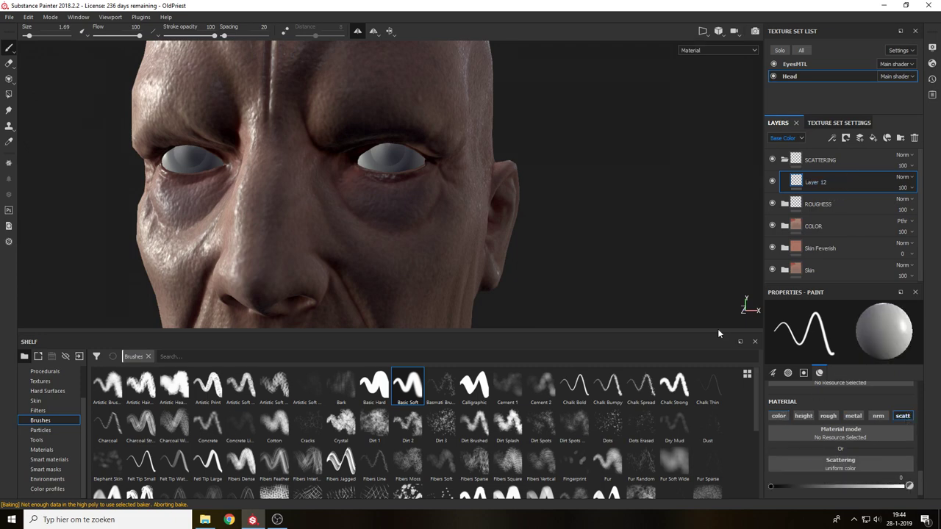
key(c)
alt+drag(595, 210, 727, 193)
click(802, 138)
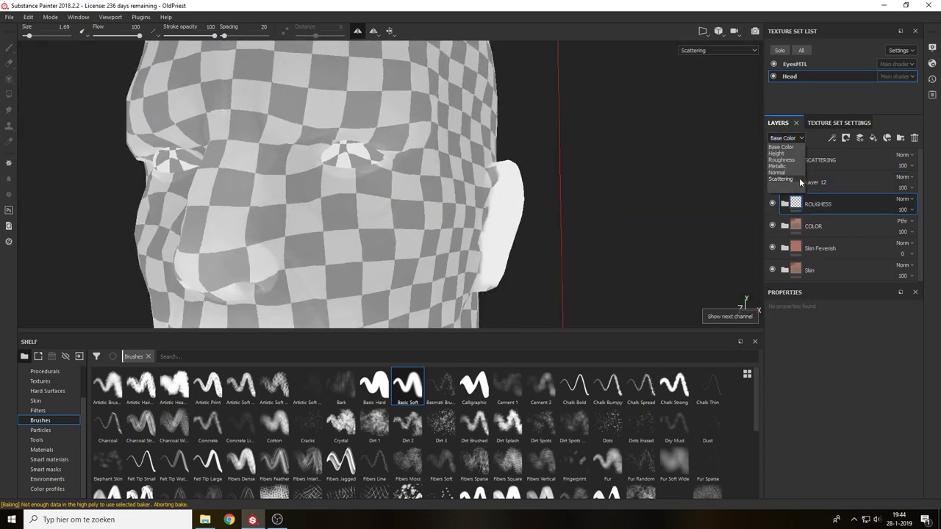
click(798, 180)
click(807, 187)
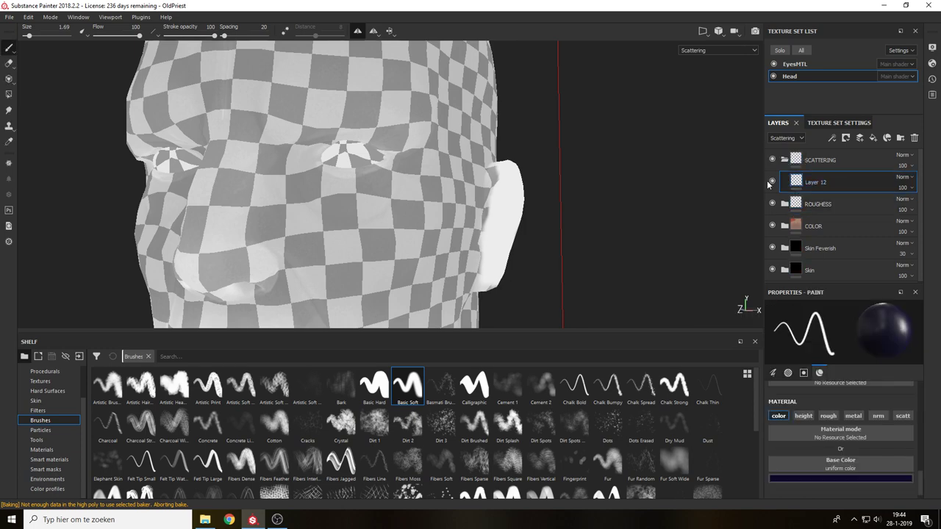
Examine the ear's painted scattering and cycle through the head's other channels back to Scattering.
alt+drag(637, 234, 571, 214)
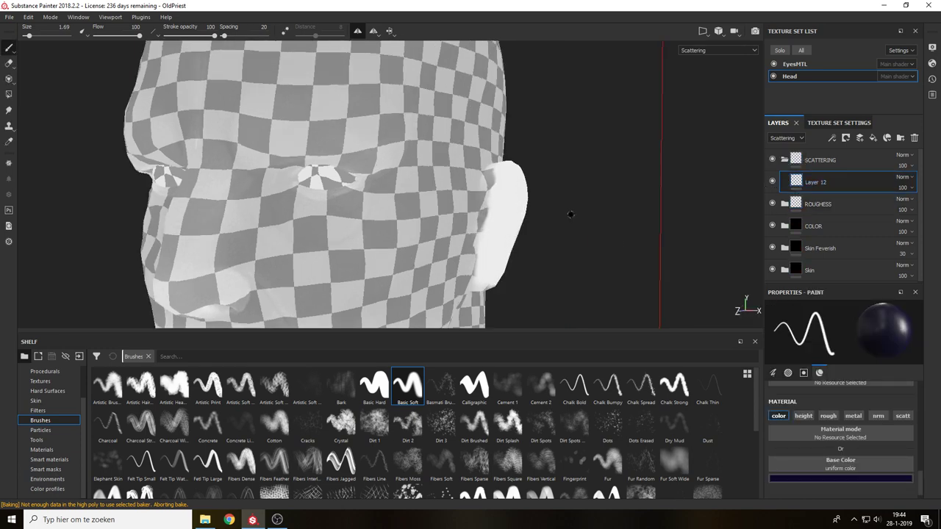
alt+middle_drag(581, 201, 660, 97)
alt+right_drag(660, 97, 627, 73)
mouse_move(614, 143)
alt+mouse_down()
mouse_move(644, 134)
mouse_move(624, 138)
alt+mouse_up()
key(c)
key(c)
key(c)
key(c)
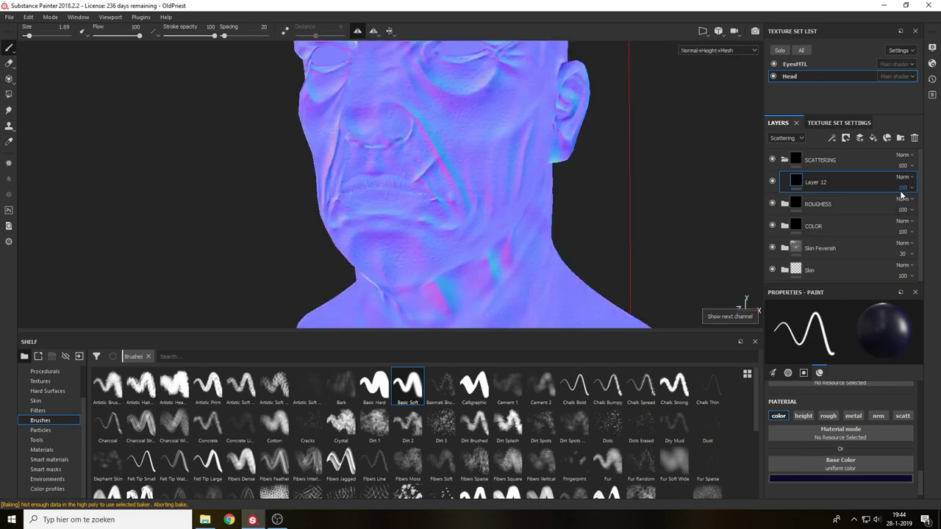
key(c)
key(c)
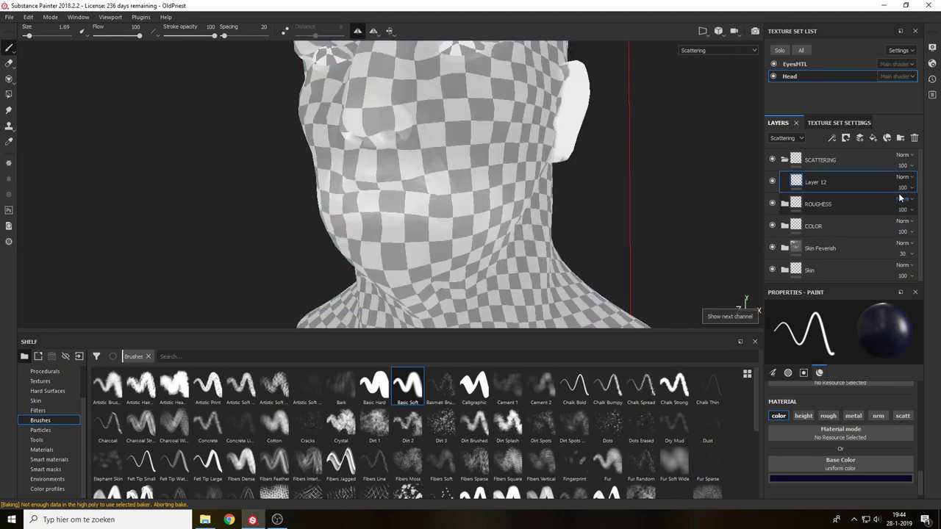
Set Layer 12's opacity in the scattering channel to 58 while viewing the head's material.
key(m)
click(904, 193)
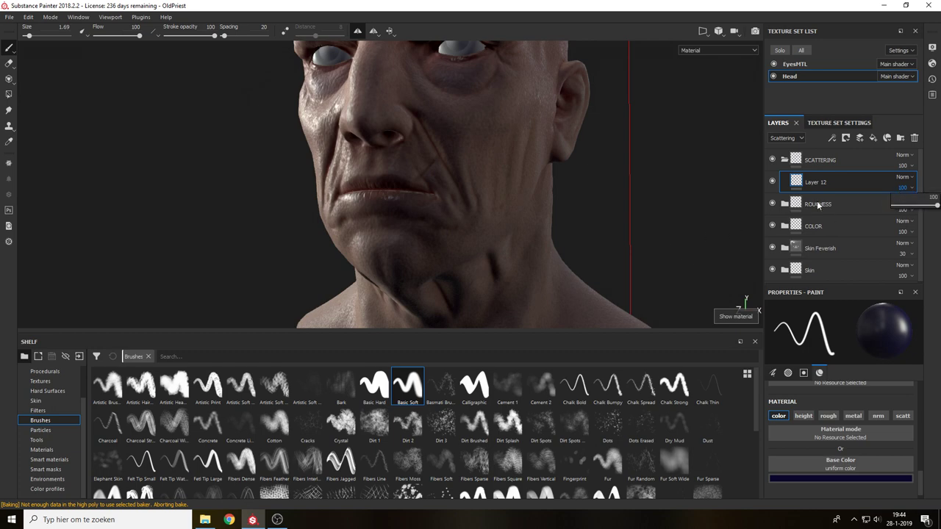
drag(937, 206, 916, 208)
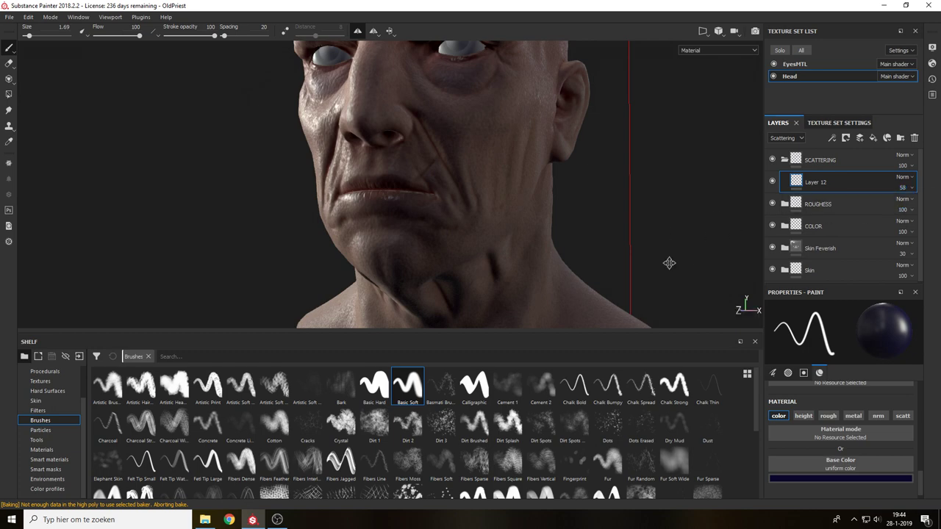
alt+middle_drag(669, 263, 676, 278)
alt+drag(650, 257, 685, 249)
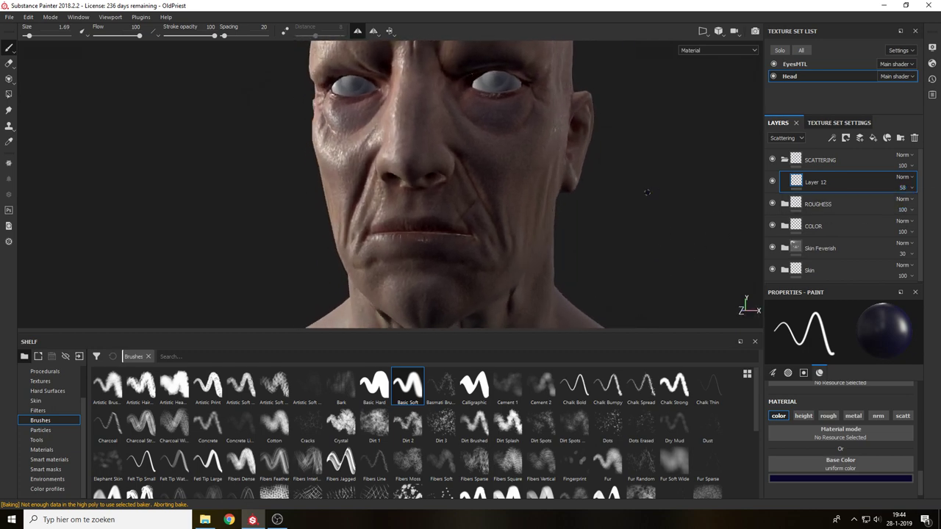
Enable shadows in the display settings and rotate the environment to 308 to check the head.
click(932, 47)
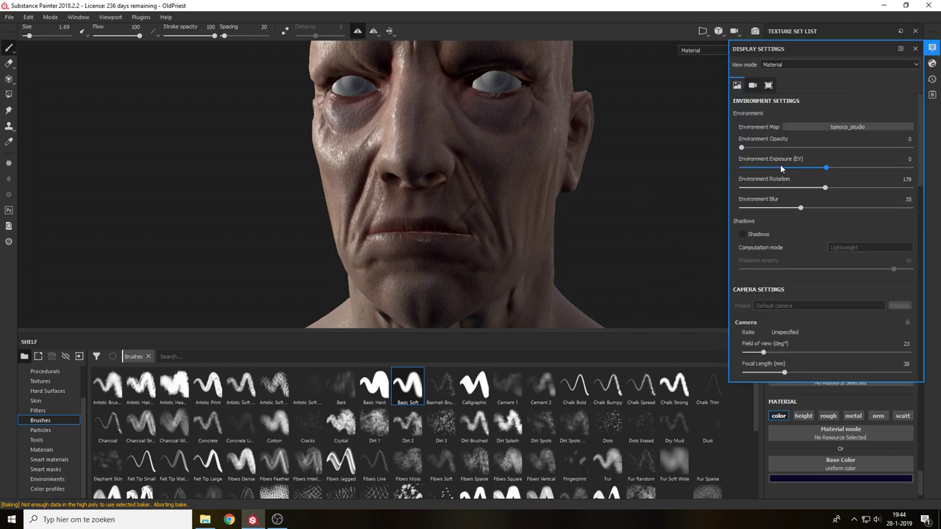
click(756, 236)
alt+drag(623, 198, 651, 201)
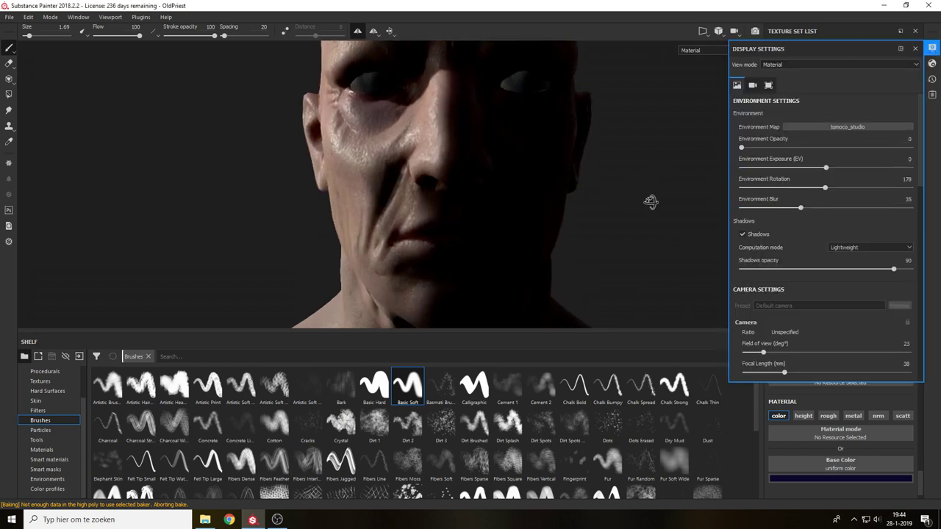
shift+right_drag(652, 194, 697, 194)
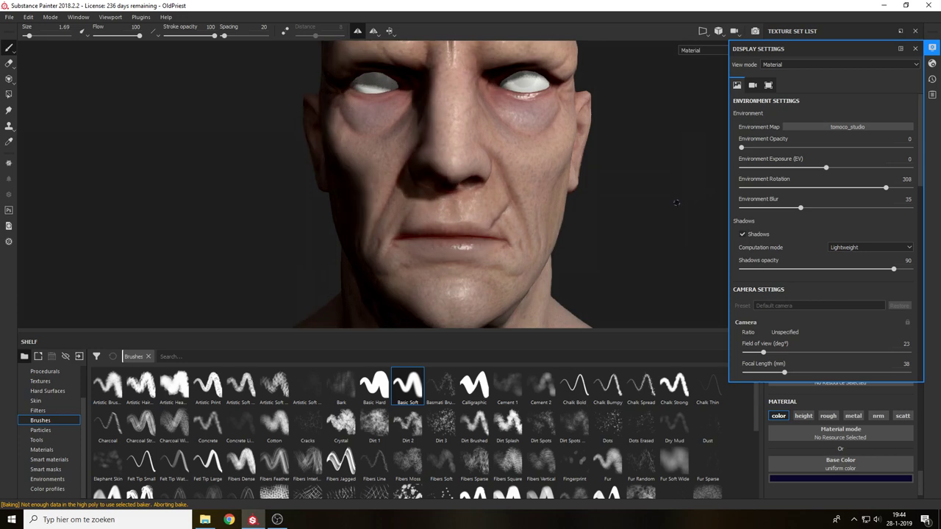
alt+drag(677, 202, 652, 201)
Set the environment map to bonifacio_street and close the display settings.
click(837, 126)
click(845, 164)
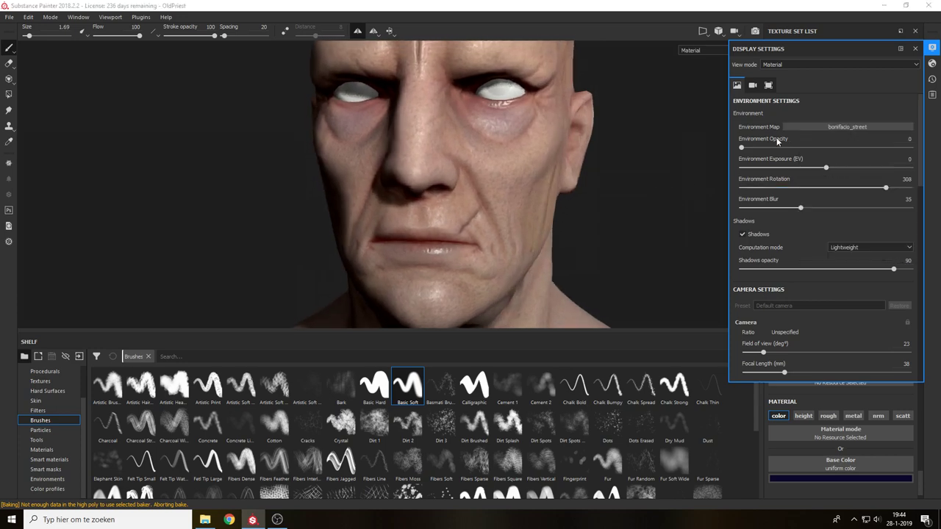
click(915, 48)
Set Layer 12's opacity in the scattering channel to 84.
click(903, 187)
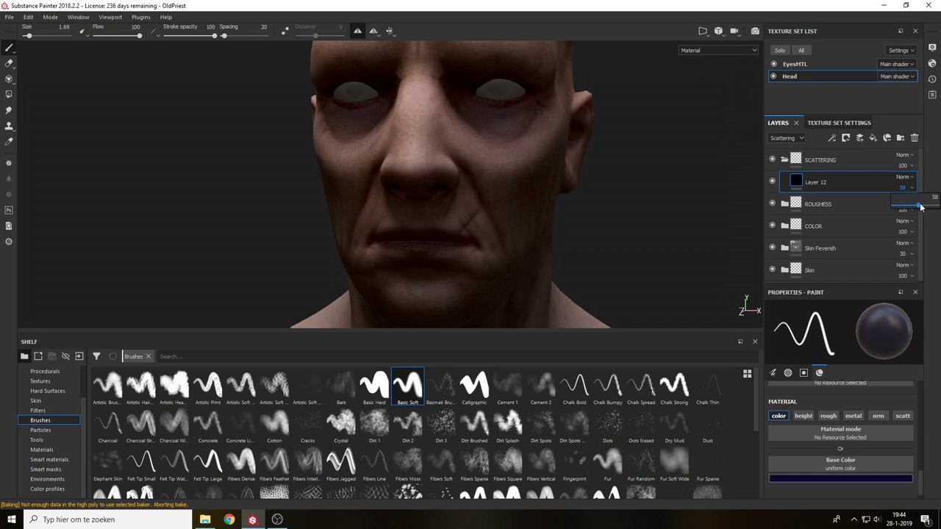
click(905, 187)
mouse_move(935, 206)
mouse_down()
mouse_move(884, 210)
mouse_move(931, 208)
mouse_up()
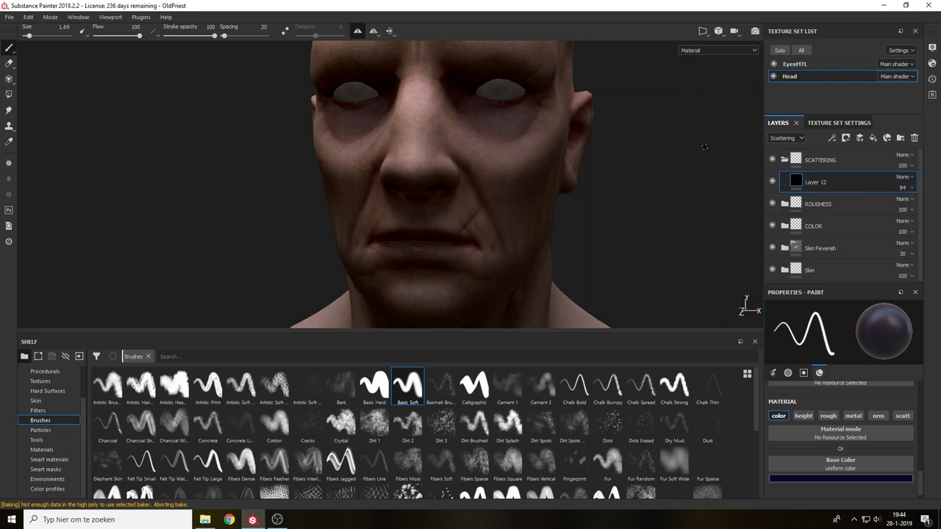
click(912, 188)
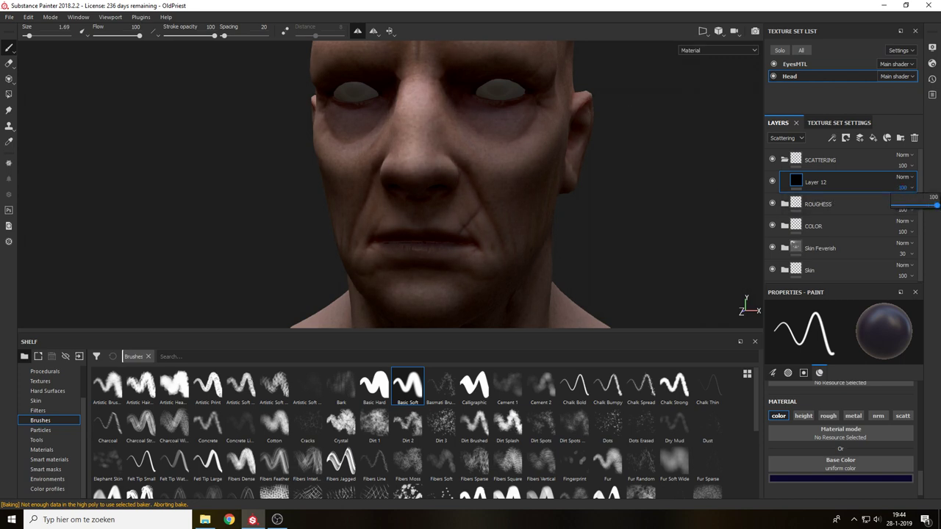
drag(873, 214, 929, 210)
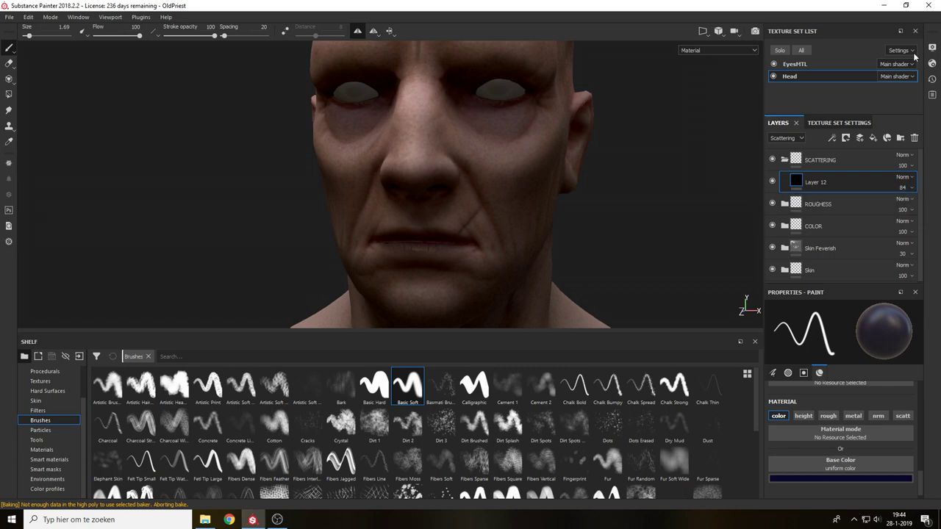
Disable shadows in the display settings and rotate the environment lighting around the head.
click(931, 48)
click(763, 236)
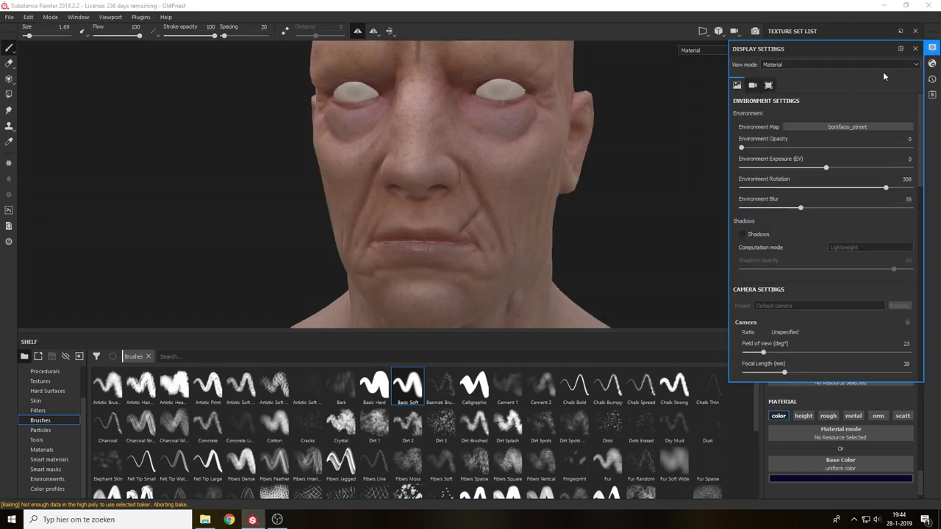
click(915, 48)
mouse_move(671, 211)
alt+mouse_down()
mouse_move(650, 203)
mouse_move(671, 208)
alt+mouse_up()
shift+right_drag(718, 220, 686, 243)
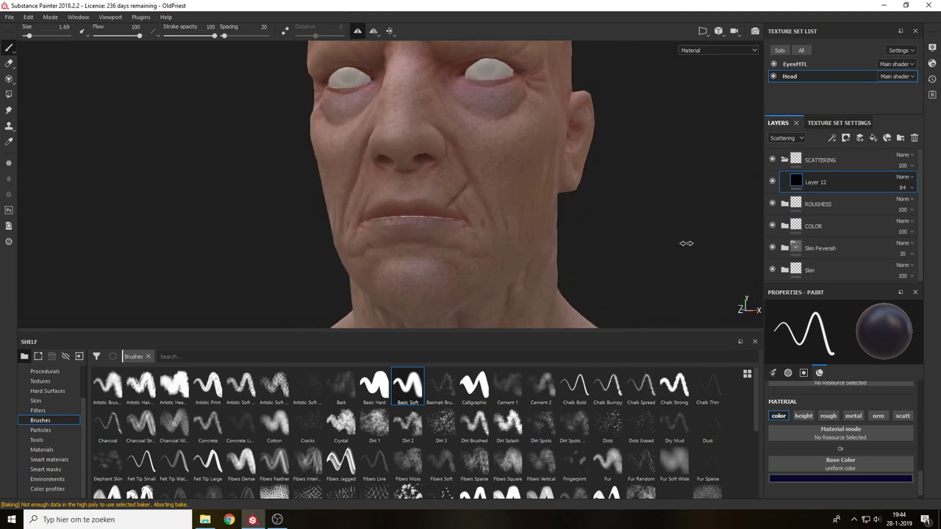
Set the environment map to panorama and check the head's skin under it.
click(932, 47)
click(853, 128)
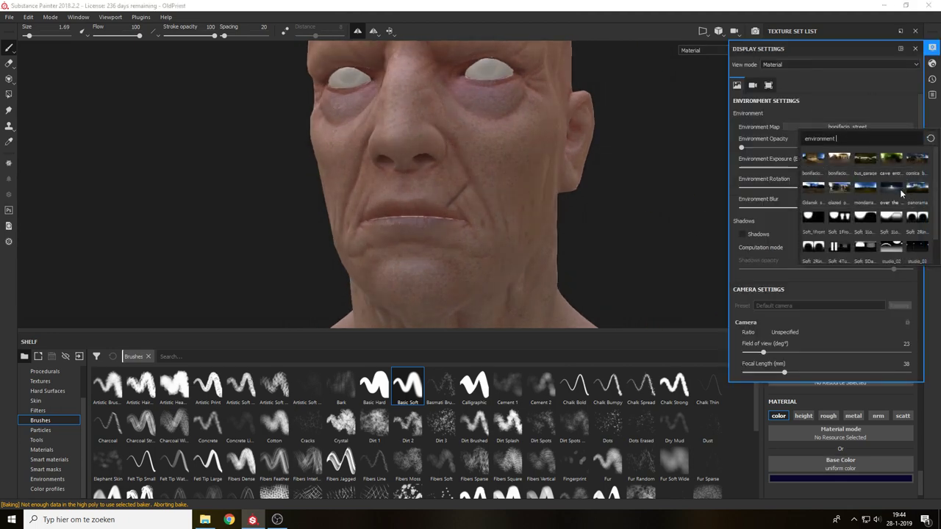
click(917, 189)
click(915, 49)
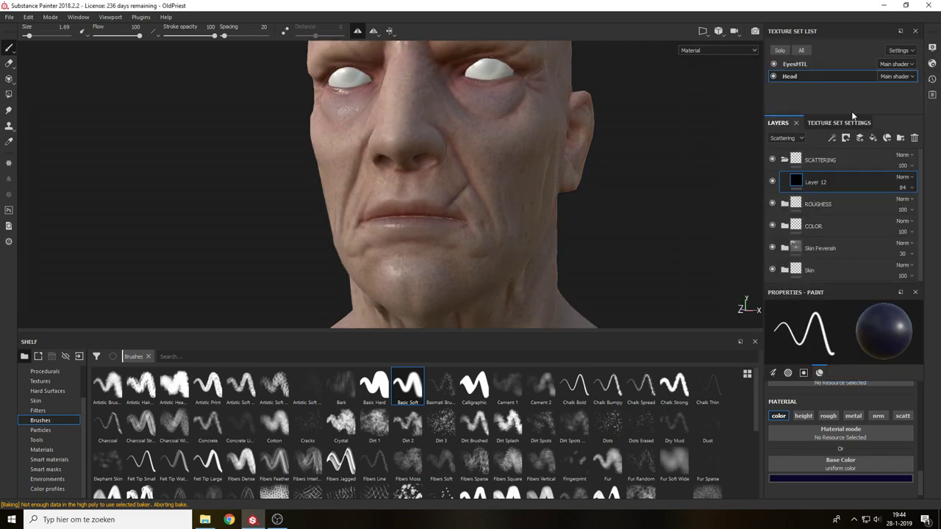
alt+drag(658, 194, 656, 253)
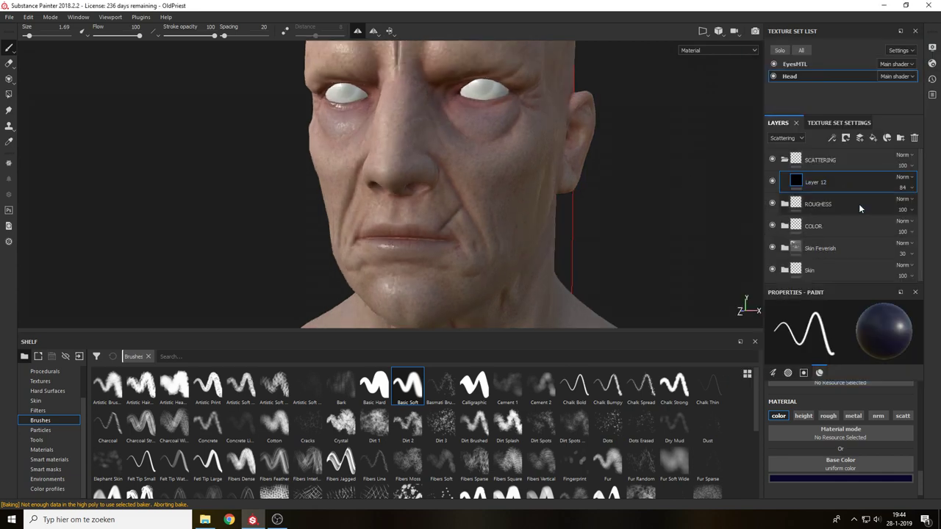
Add a paint layer above Layer 12 and limit its brush, at size 5.96, to the scattering channel.
key(c)
alt+middle_drag(554, 244, 657, 220)
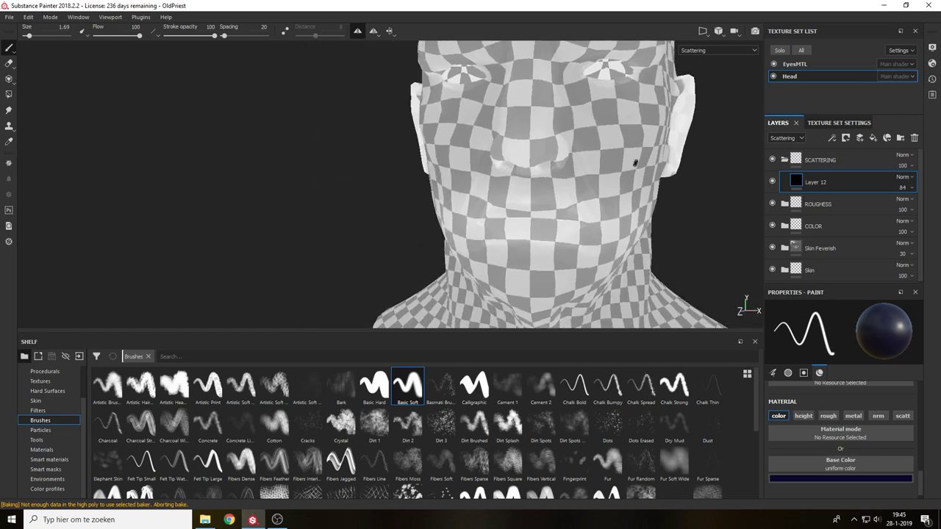
click(872, 140)
ctrl+right_drag(625, 177, 647, 178)
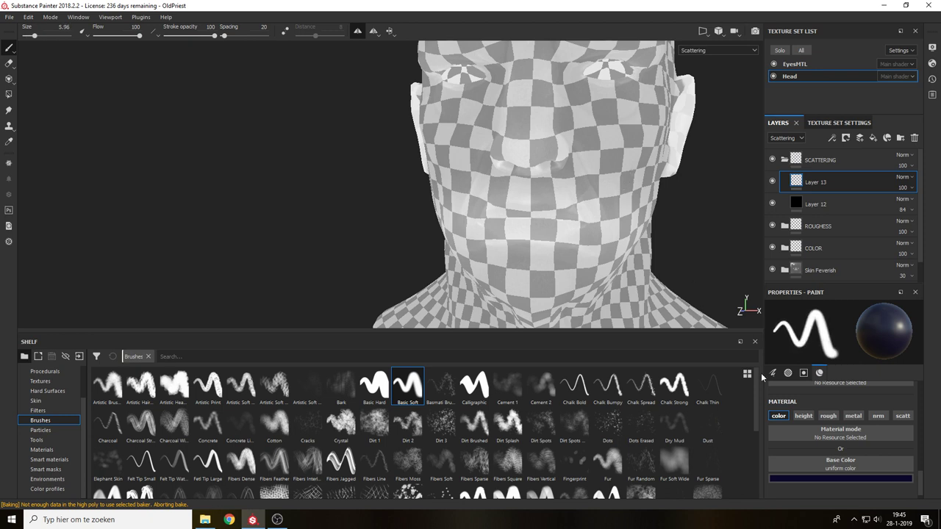
click(779, 416)
click(902, 416)
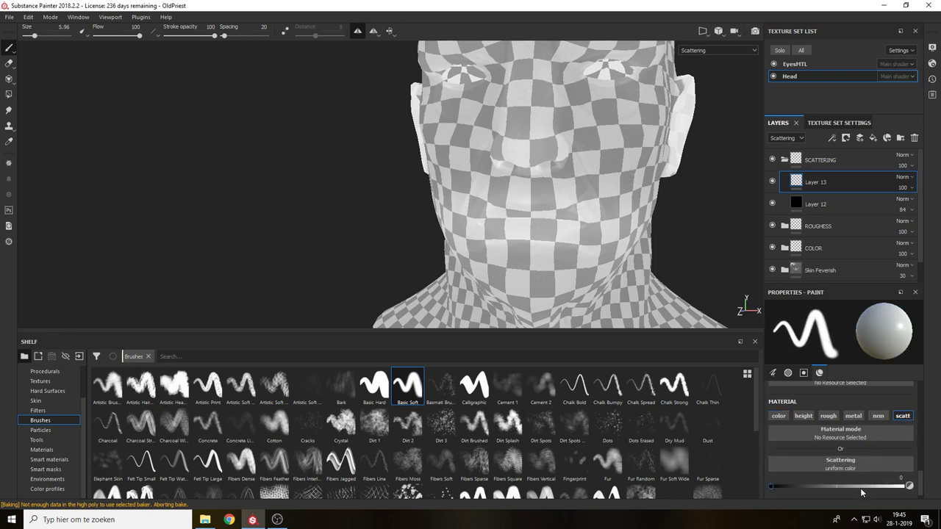
Paint the nose with a scattering value of 0.72 and check it in the material view.
mouse_move(513, 154)
mouse_down()
mouse_move(530, 136)
mouse_move(522, 145)
mouse_move(558, 151)
mouse_move(529, 153)
mouse_move(520, 134)
mouse_move(523, 106)
mouse_move(536, 136)
mouse_move(528, 99)
mouse_move(537, 125)
mouse_up()
alt+middle_drag(537, 125, 527, 195)
key(m)
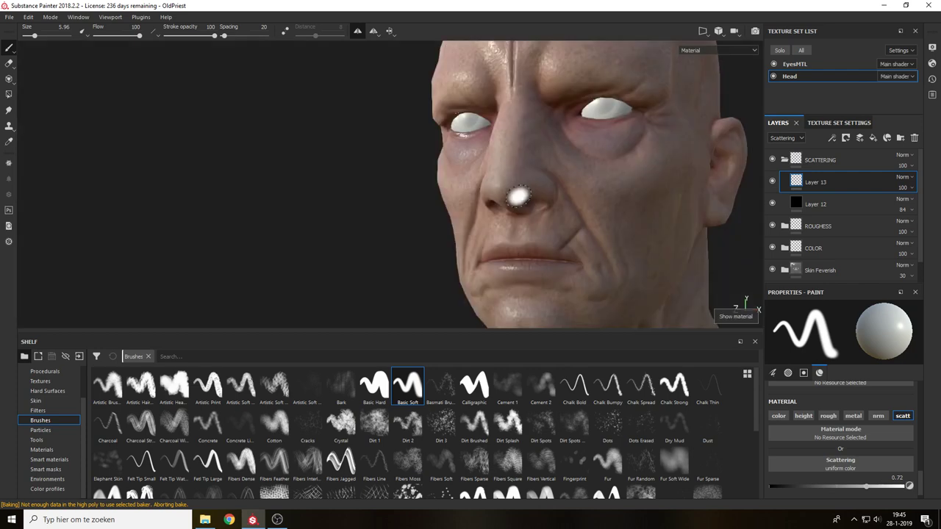
Add a Blur filter with intensity 2.56 to Layer 13 and check the softened nose scattering in the material view.
key(c)
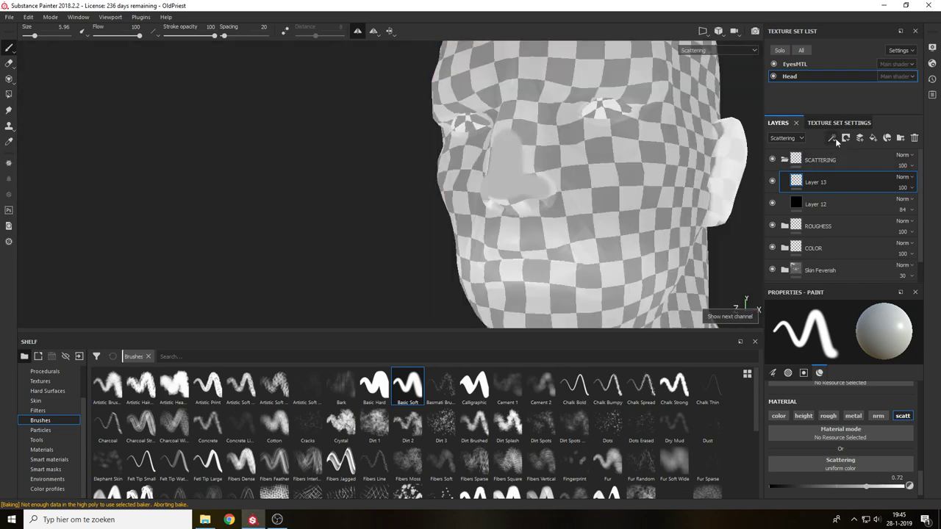
click(834, 139)
click(854, 198)
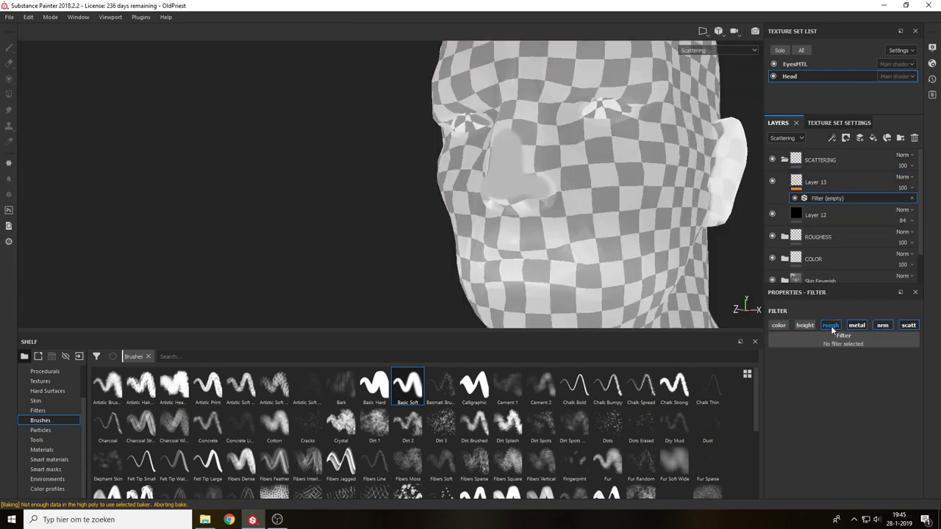
click(854, 343)
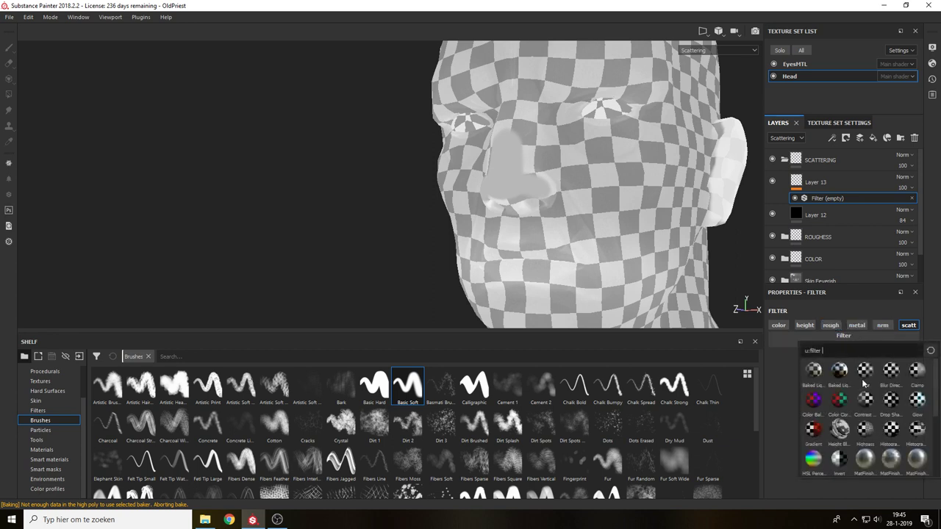
click(866, 372)
click(797, 401)
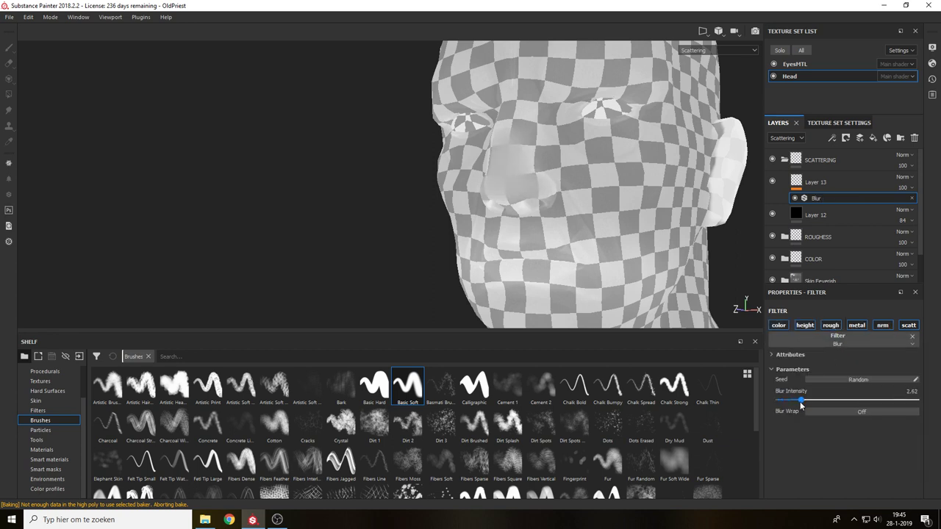
drag(801, 403, 800, 404)
key(m)
alt+drag(603, 200, 612, 228)
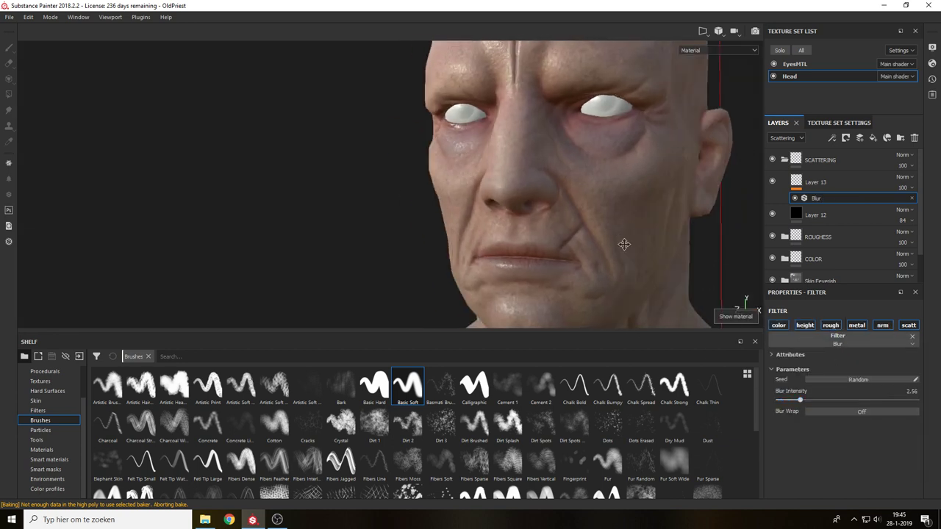
alt+middle_drag(624, 244, 606, 254)
Add a paint layer above Layer 13 and limit its brush to the scattering channel.
click(823, 185)
click(873, 138)
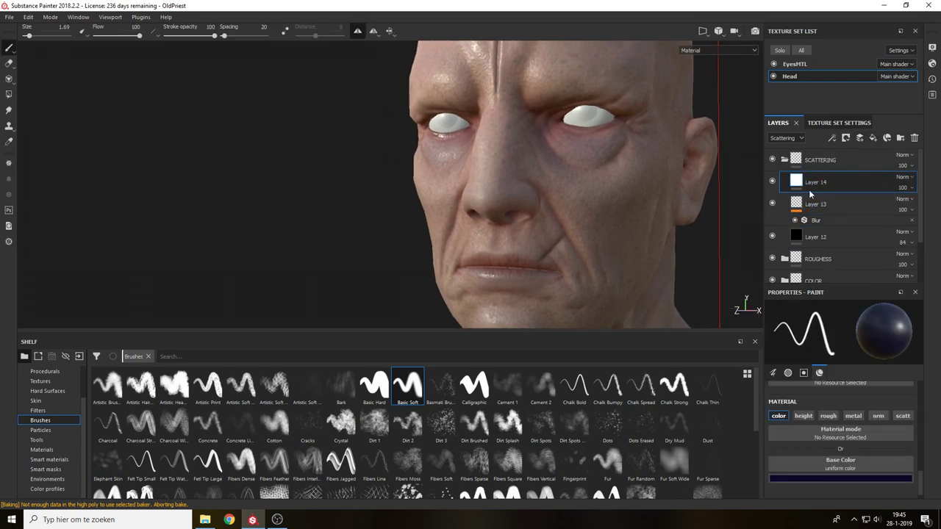
click(787, 416)
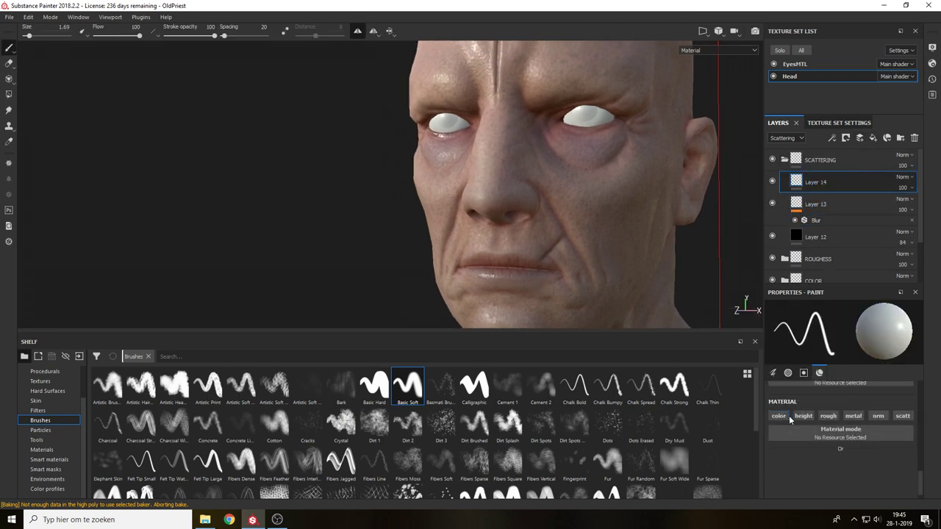
click(903, 416)
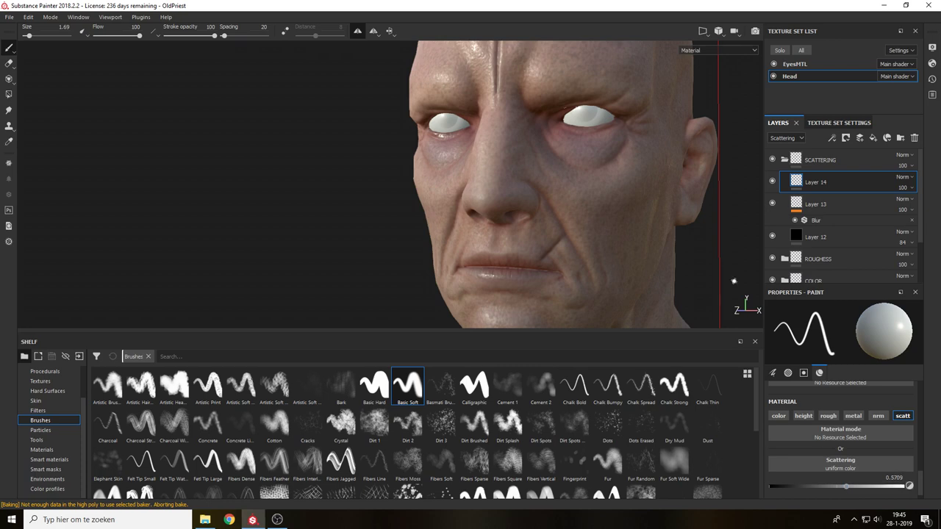
Paint the bags under the eyes with a scattering value of 0.5709 at brush size 7.08, checking them in the material view.
alt+middle_drag(697, 240, 676, 294)
alt+right_drag(677, 294, 635, 347)
alt+middle_drag(629, 274, 617, 289)
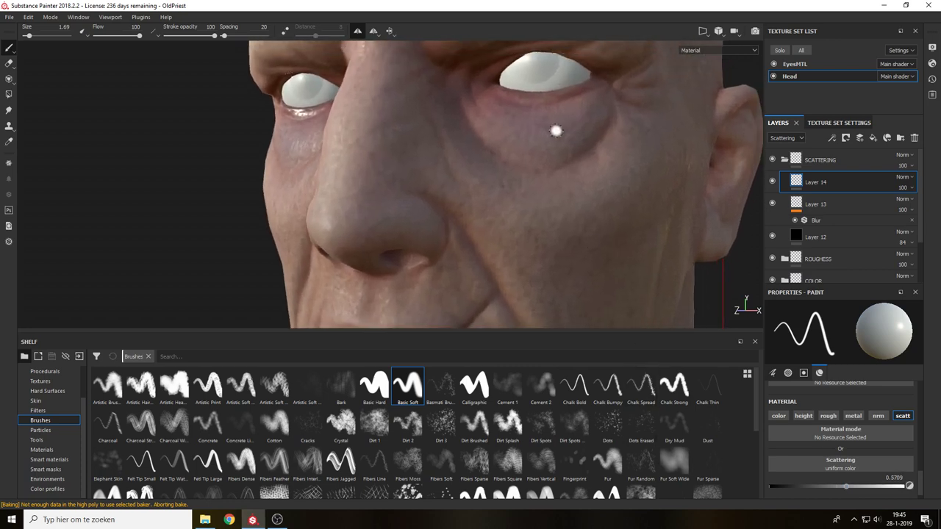
ctrl+right_drag(521, 115, 547, 117)
key(c)
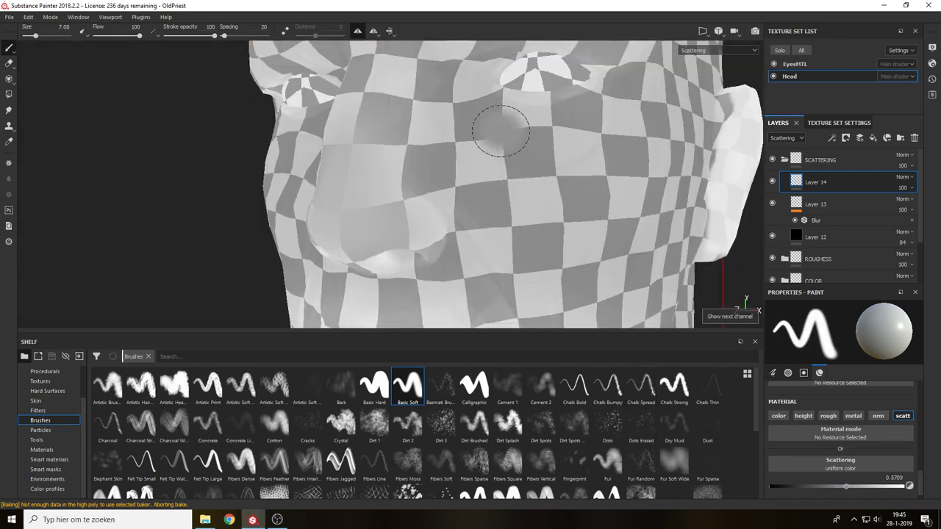
key(m)
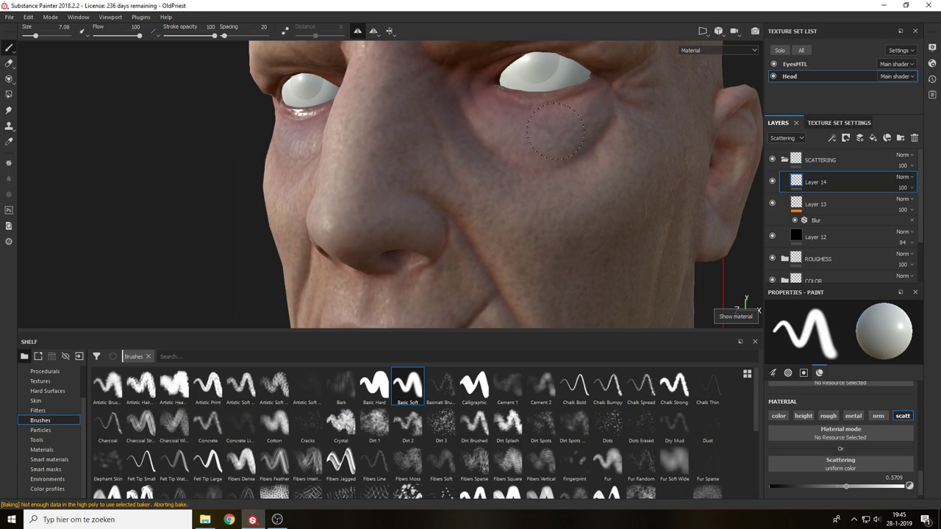
key(c)
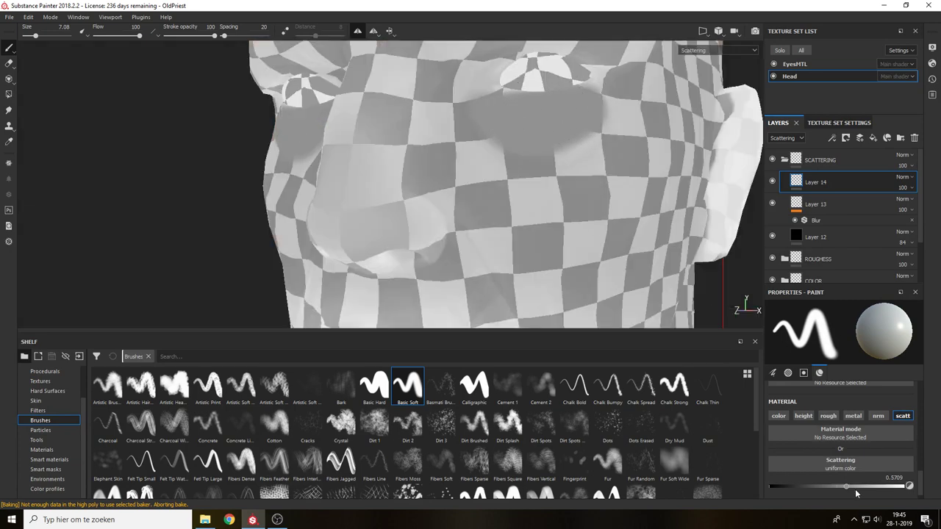
Paint the eyelid edges and upper lid folds with a scattering value of 0.6909 at brush size 0.74.
drag(865, 486, 863, 487)
alt+middle_drag(658, 202, 662, 269)
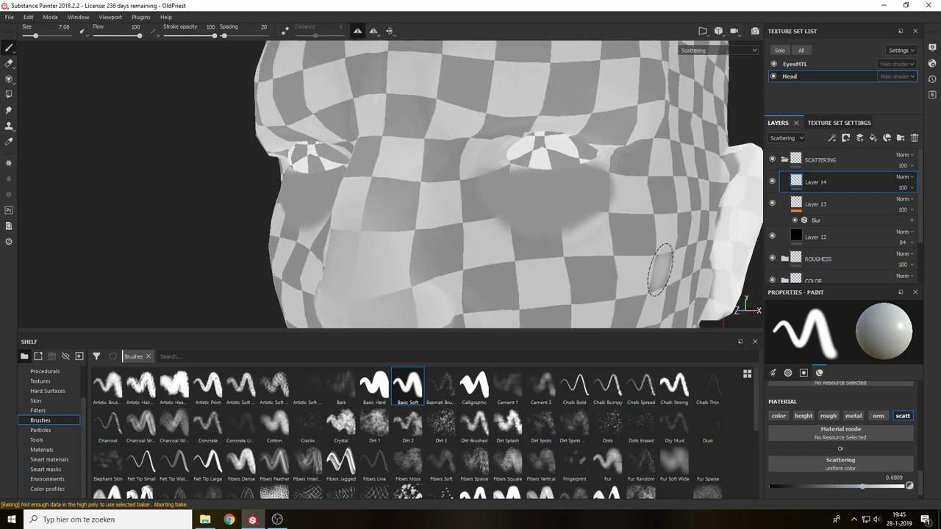
scroll(661, 264, up, 4)
alt+middle_drag(582, 221, 629, 278)
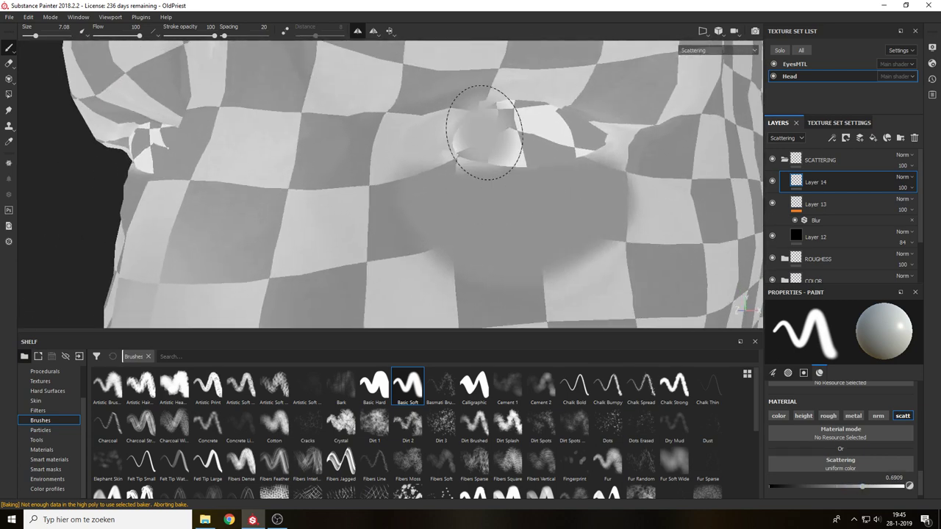
ctrl+right_drag(460, 128, 448, 152)
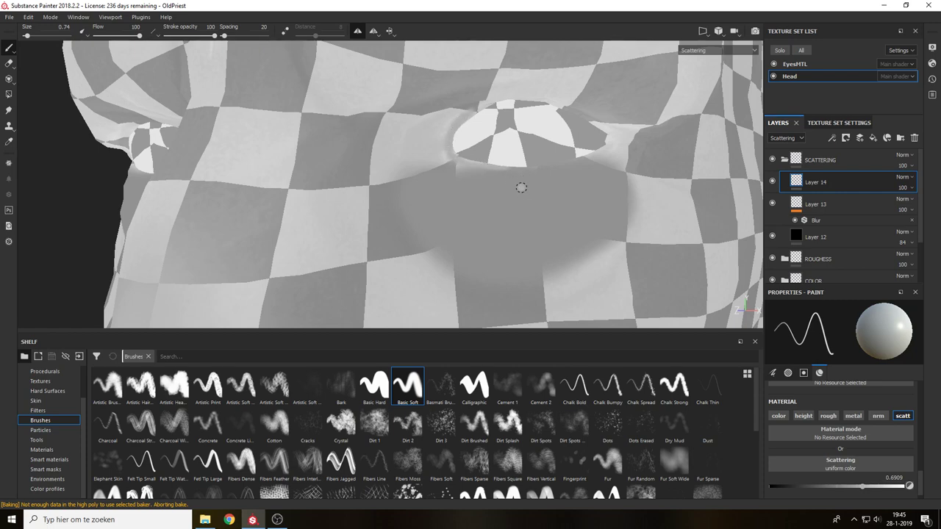
key(m)
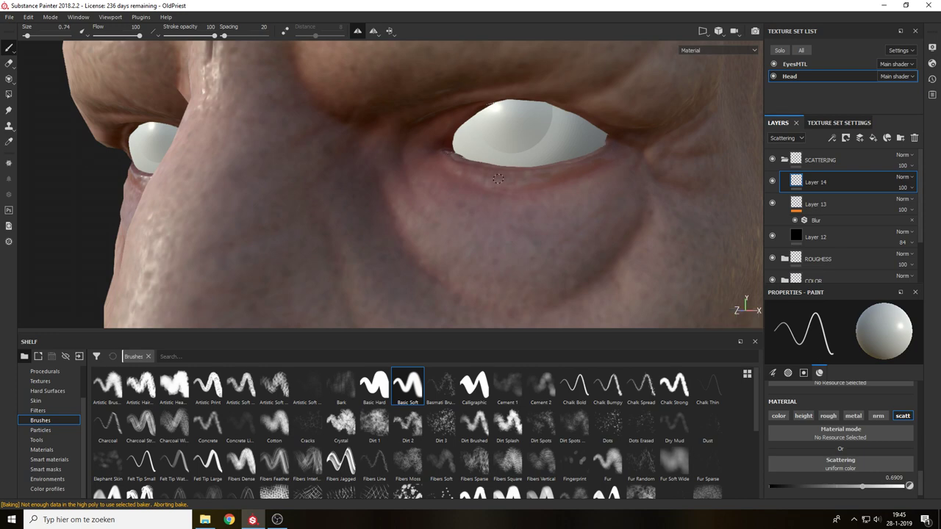
alt+drag(586, 176, 573, 116)
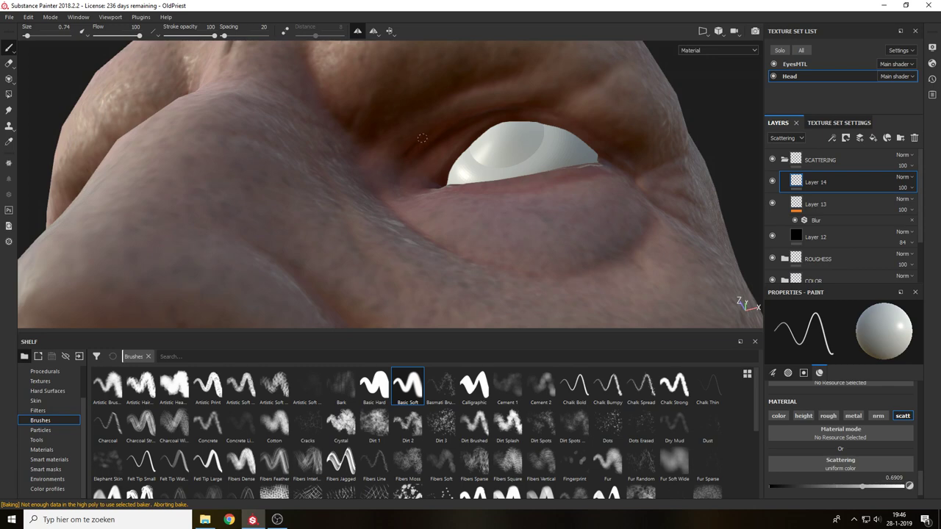
mouse_move(500, 108)
alt+mouse_down()
mouse_move(502, 145)
mouse_move(503, 119)
alt+mouse_up()
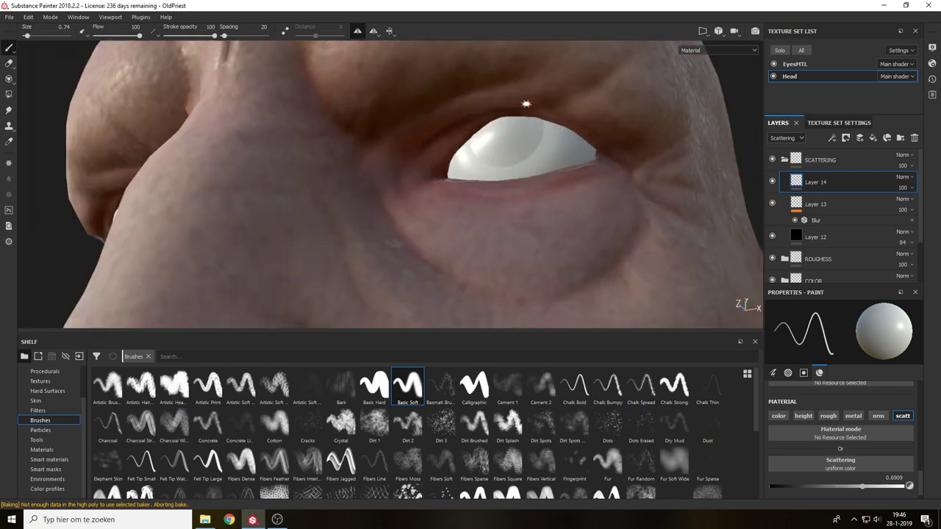
key(c)
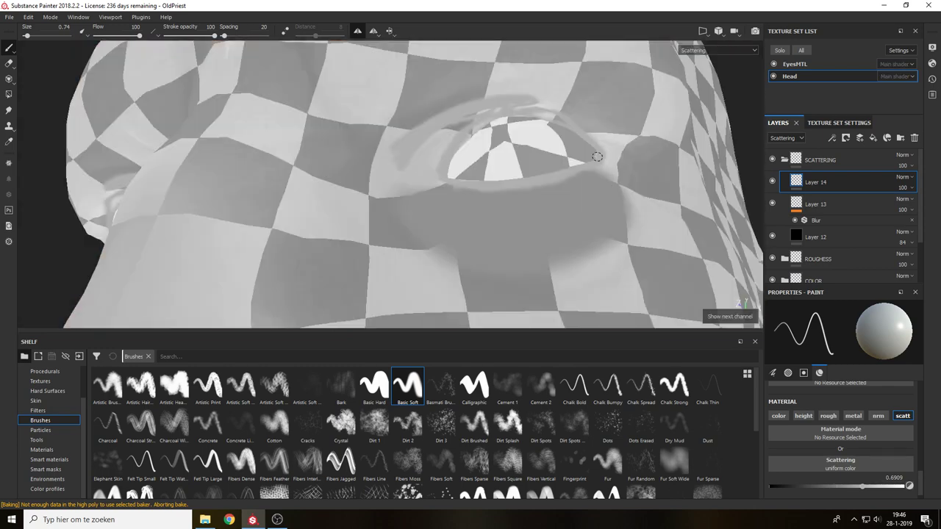
Add a Blur filter to Layer 14.
click(831, 138)
click(857, 197)
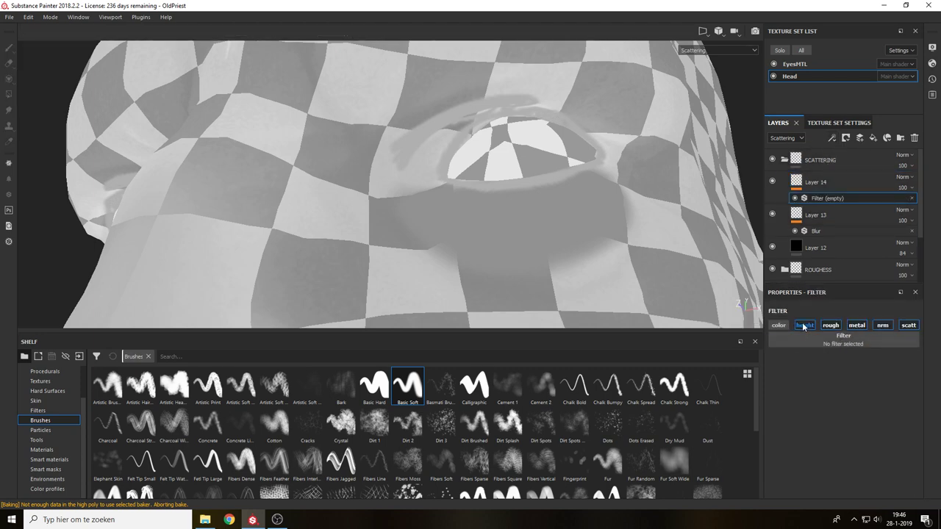
click(854, 328)
click(887, 328)
click(881, 341)
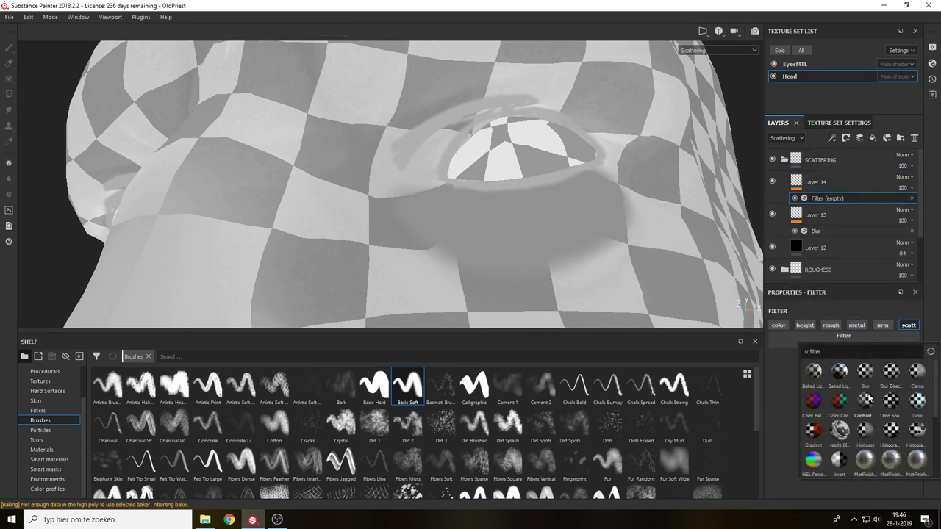
click(862, 372)
Check the blurred eye area and the rest of the face in the material and scattering views.
alt+drag(733, 236, 715, 263)
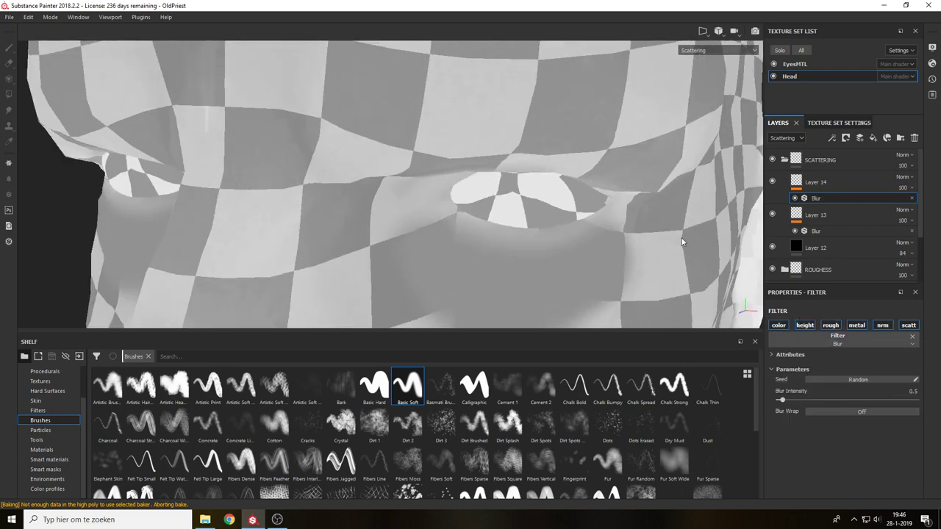
key(m)
alt+drag(541, 197, 576, 218)
alt+middle_drag(602, 237, 635, 158)
alt+right_drag(634, 157, 611, 118)
alt+middle_drag(617, 167, 597, 120)
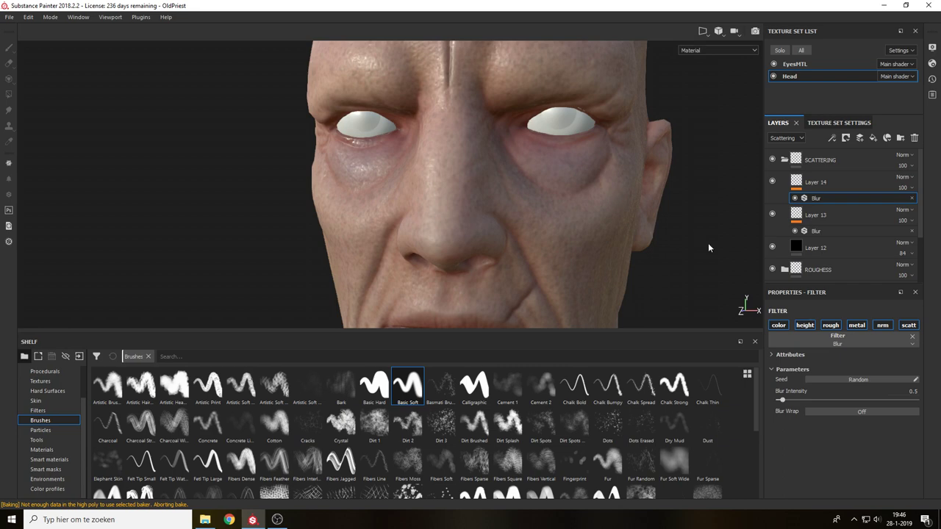
alt+middle_drag(528, 209, 544, 97)
key(c)
mouse_move(674, 193)
alt+mouse_down()
mouse_move(522, 191)
mouse_move(597, 197)
mouse_move(486, 151)
mouse_move(569, 181)
mouse_move(710, 178)
mouse_move(560, 175)
mouse_move(699, 220)
alt+mouse_up()
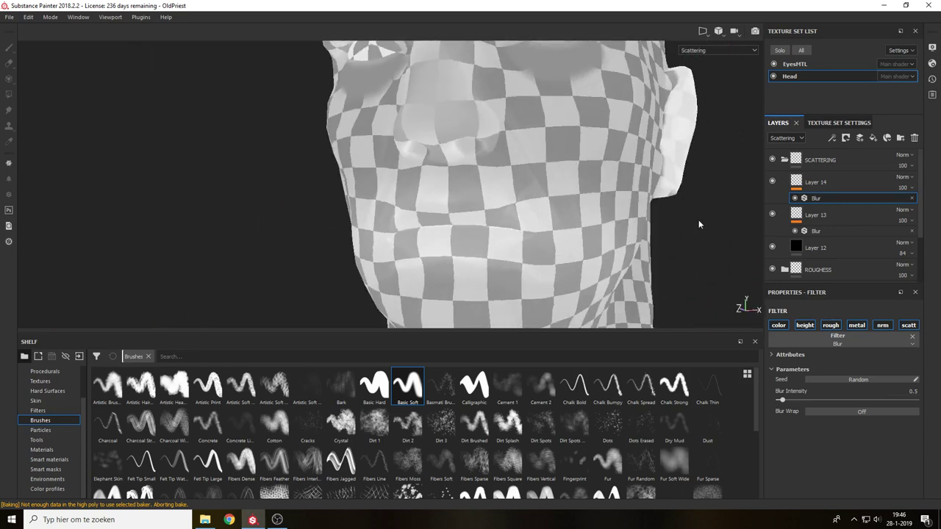
Select Layer 12 and limit its brush to the scattering channel.
click(833, 216)
click(838, 253)
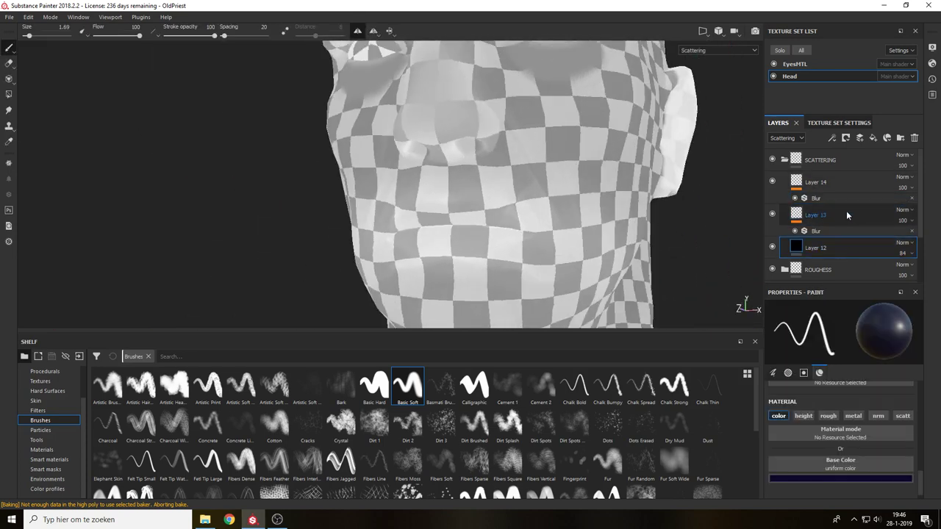
key(c)
click(779, 415)
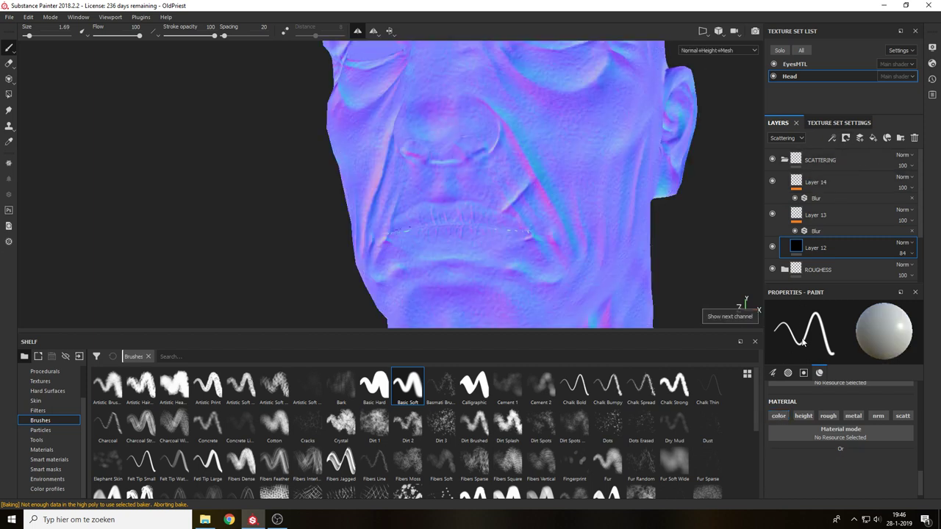
click(902, 416)
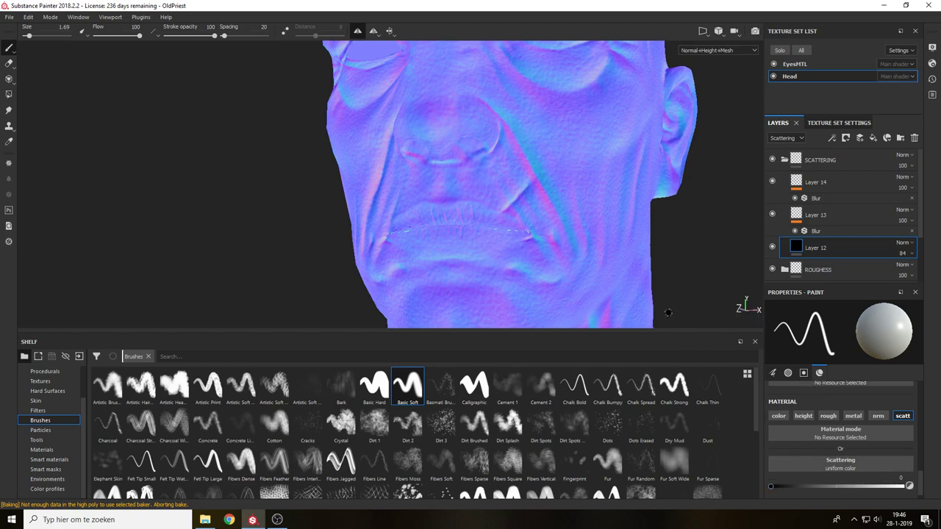
Cycle the displayed channels back to scattering and check the layer stack's Base Color channel before returning it to Scattering.
key(c)
key(c)
key(c)
key(c)
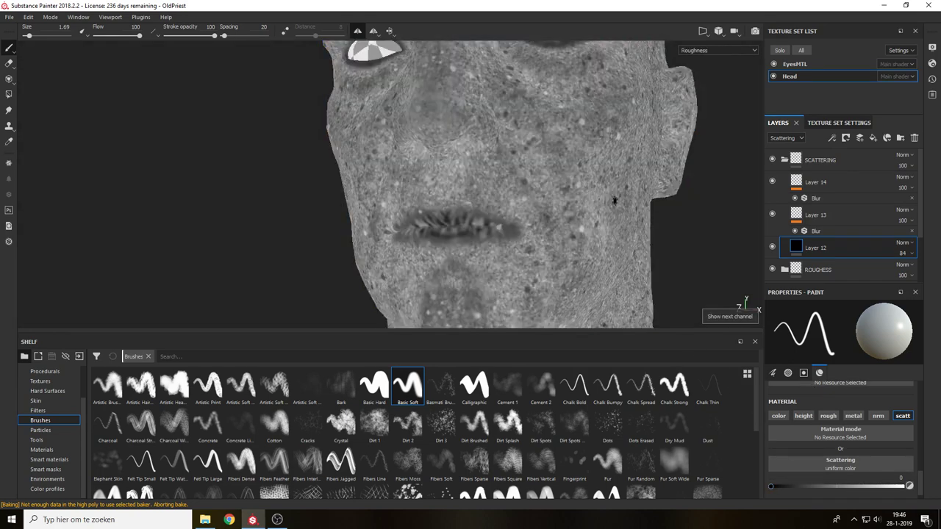
key(c)
key(c)
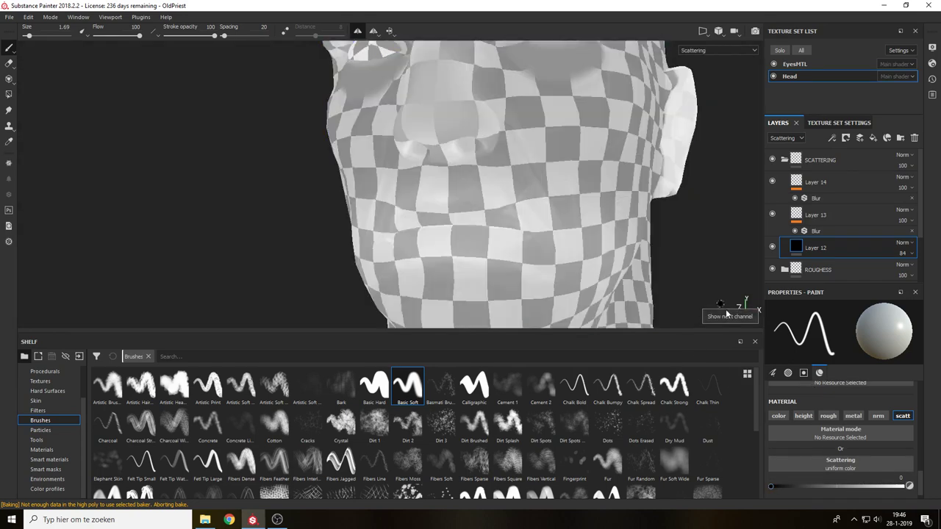
click(791, 146)
click(792, 138)
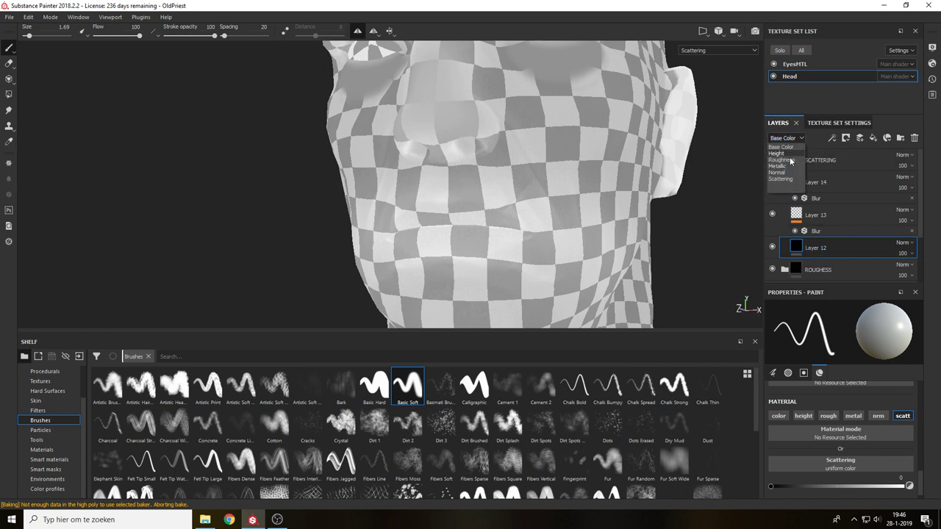
click(790, 179)
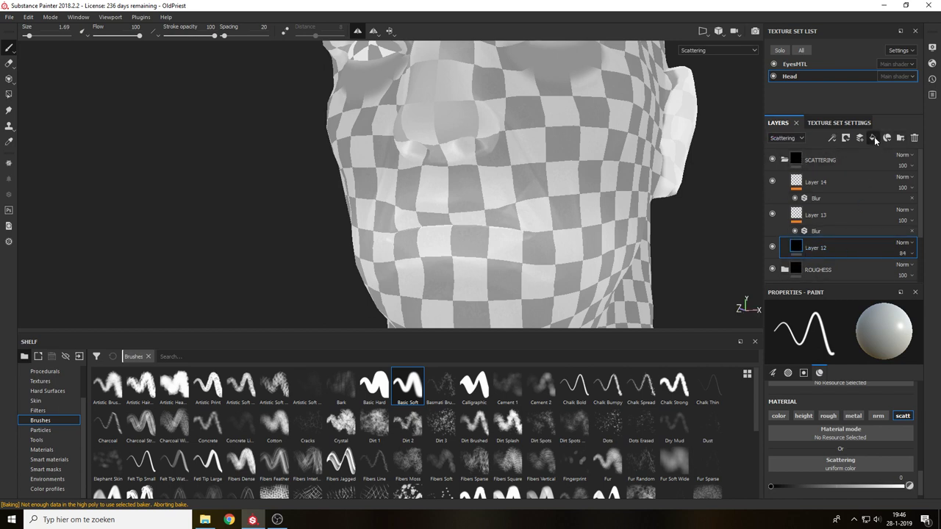
Add a fill layer above Layer 12 and check the head in the material and scattering views.
click(874, 137)
key(m)
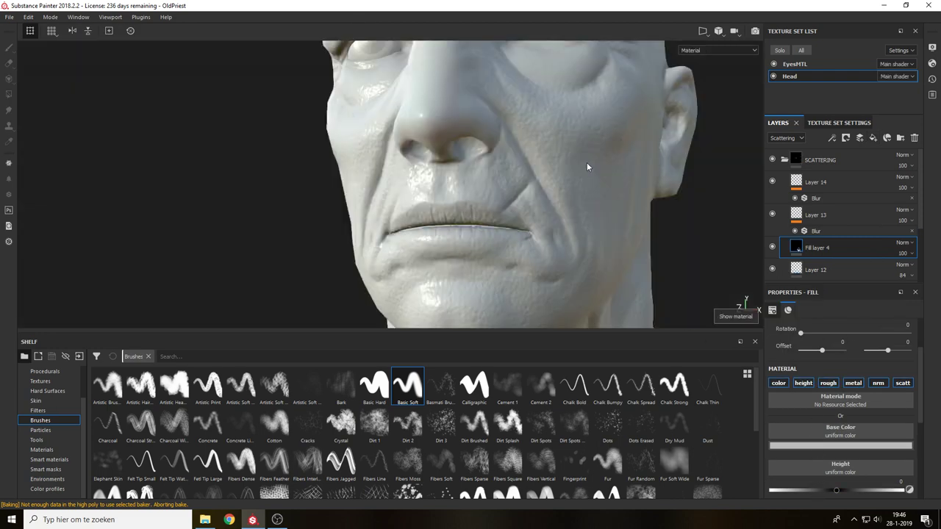
mouse_move(587, 163)
alt+mouse_down()
mouse_move(613, 173)
mouse_move(585, 181)
alt+mouse_up()
alt+right_drag(585, 181, 594, 133)
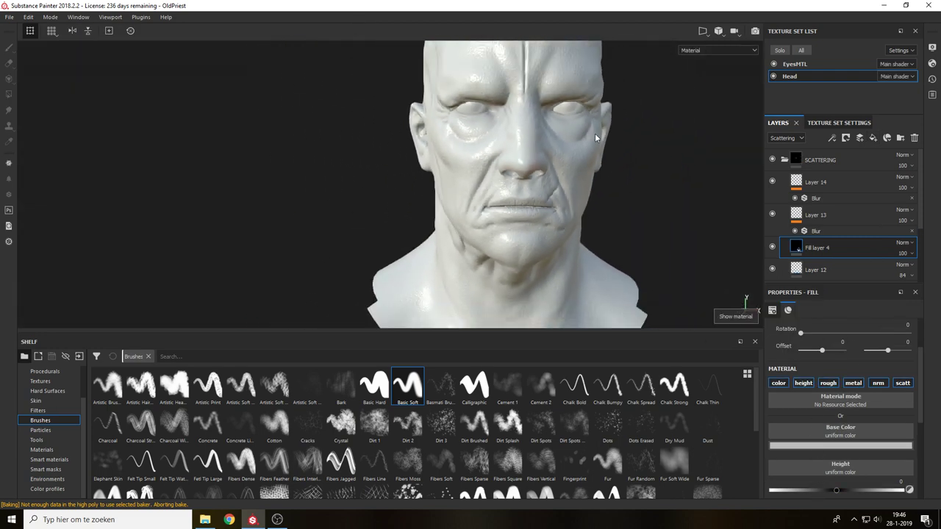
key(c)
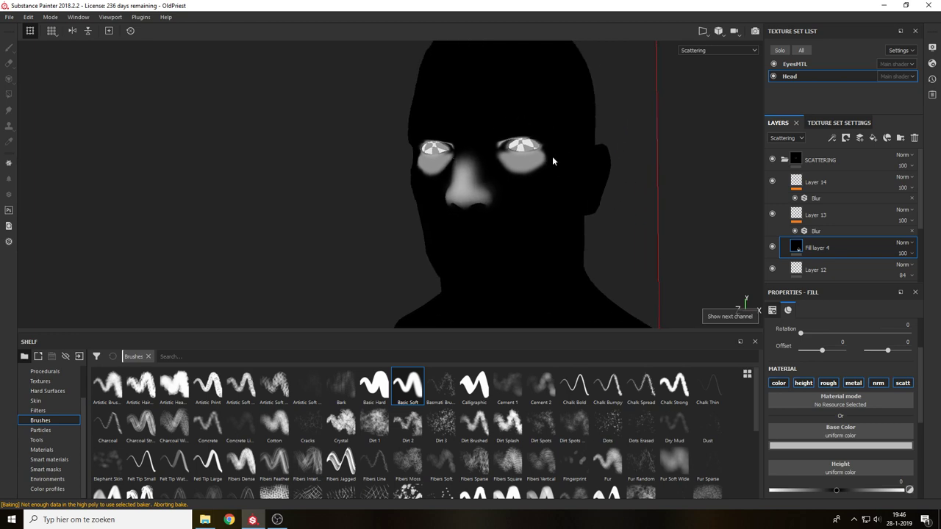
alt+middle_drag(553, 157, 540, 95)
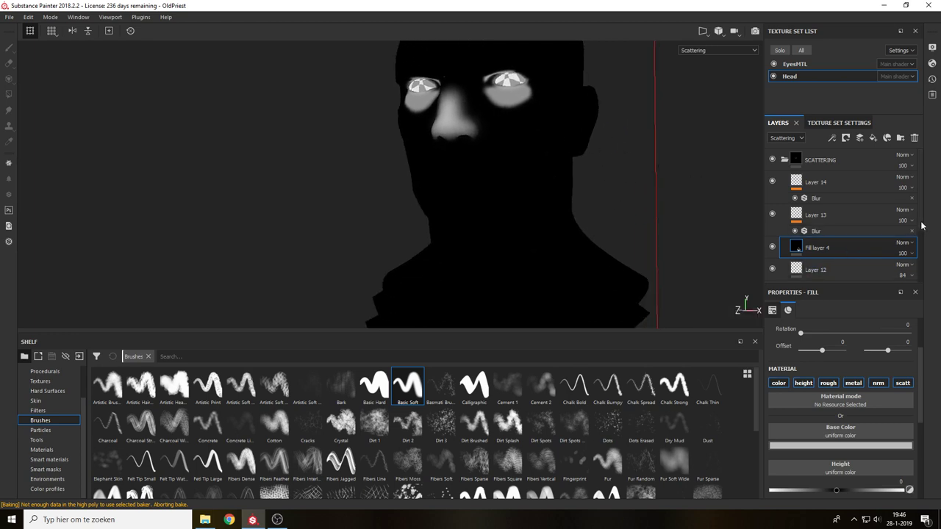
Move the new fill layer below Layer 12 and check the ears in the scattering view.
drag(922, 225, 922, 259)
drag(844, 188, 844, 223)
mouse_move(651, 178)
alt+mouse_down()
mouse_move(726, 176)
mouse_move(669, 178)
alt+mouse_up()
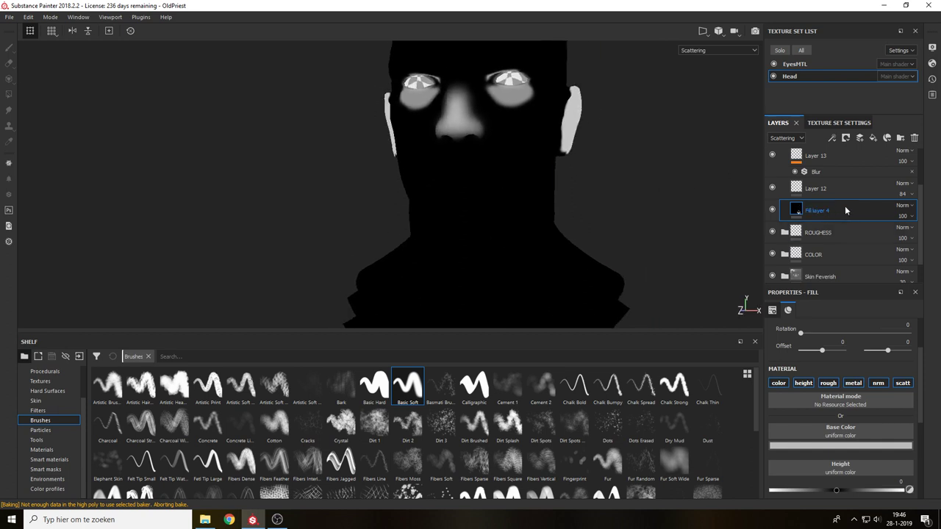
Add a Blur filter with intensity 3.02 to Layer 12.
click(845, 191)
click(832, 139)
click(850, 200)
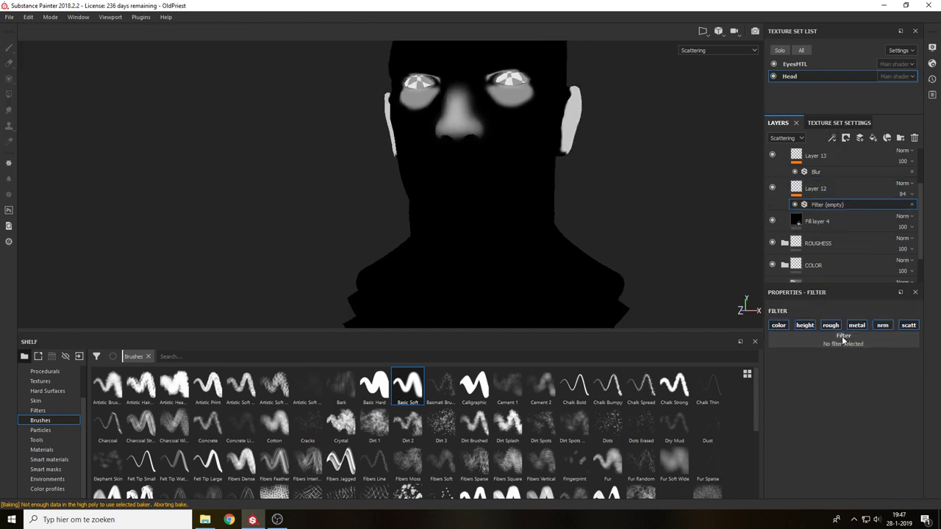
click(891, 340)
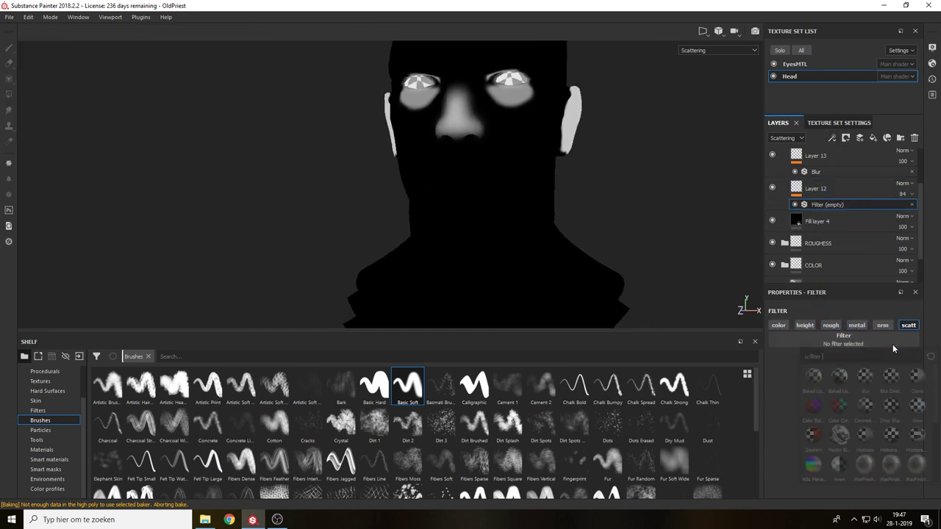
click(866, 378)
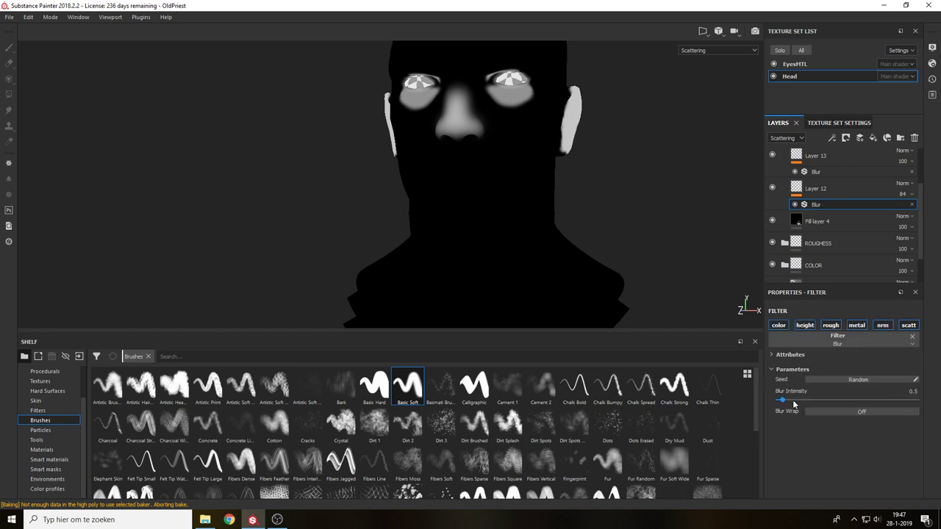
drag(793, 403, 804, 402)
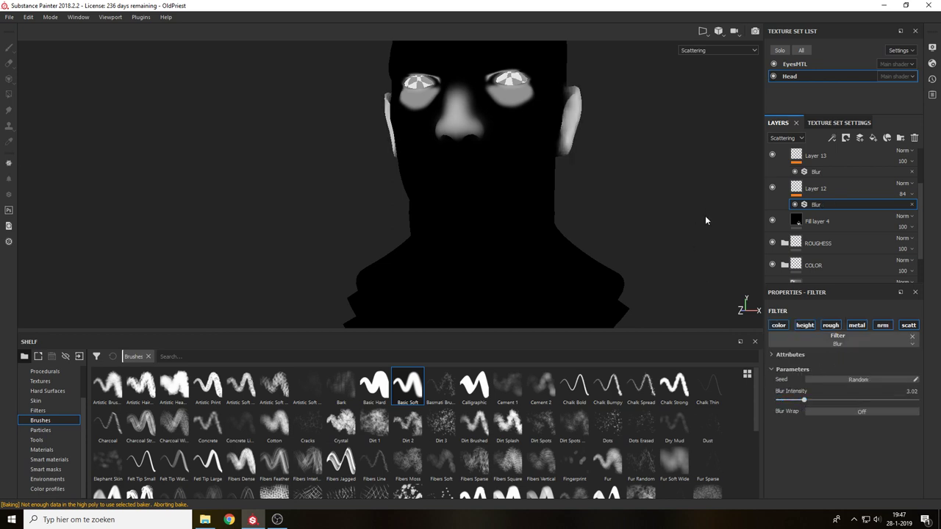
Switch to the material view, hide Fill layer 4 and select it while inspecting the head.
mouse_move(706, 217)
alt+mouse_down()
mouse_move(792, 214)
mouse_move(690, 212)
alt+mouse_up()
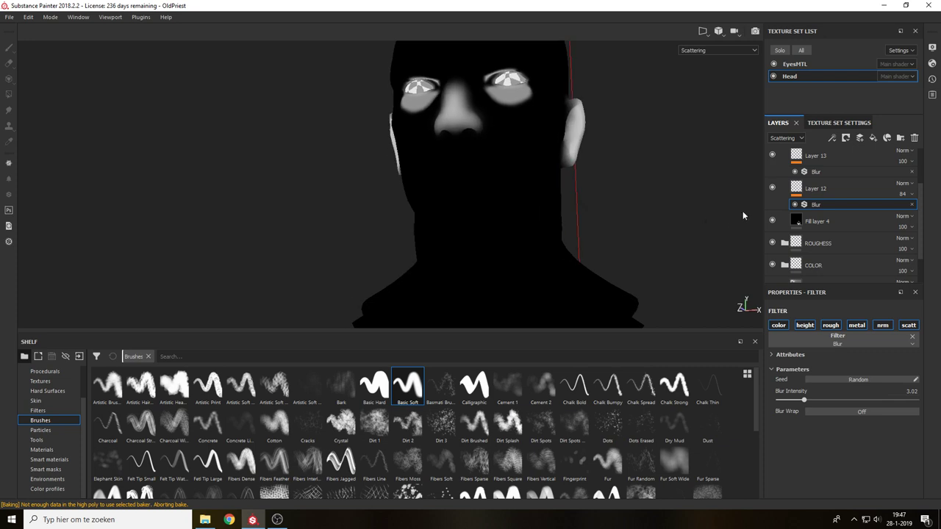
key(m)
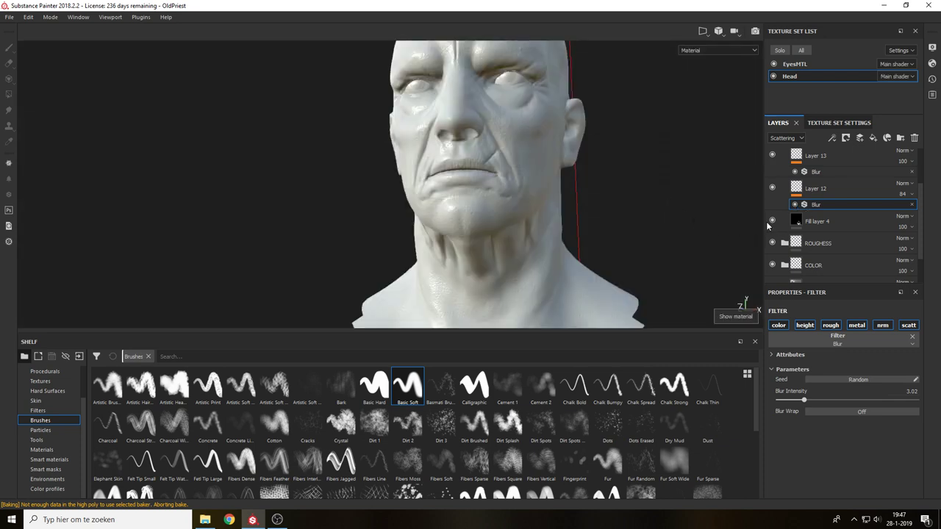
click(771, 222)
click(798, 223)
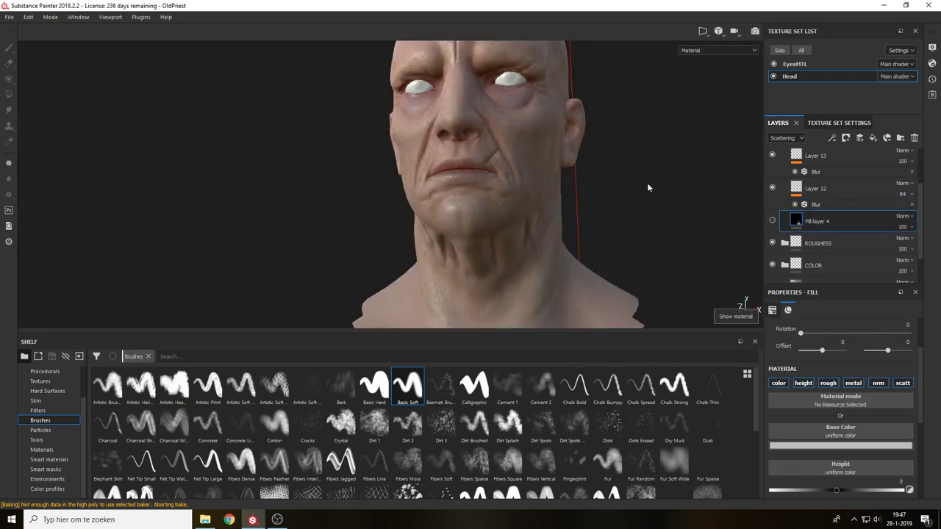
alt+drag(647, 183, 682, 301)
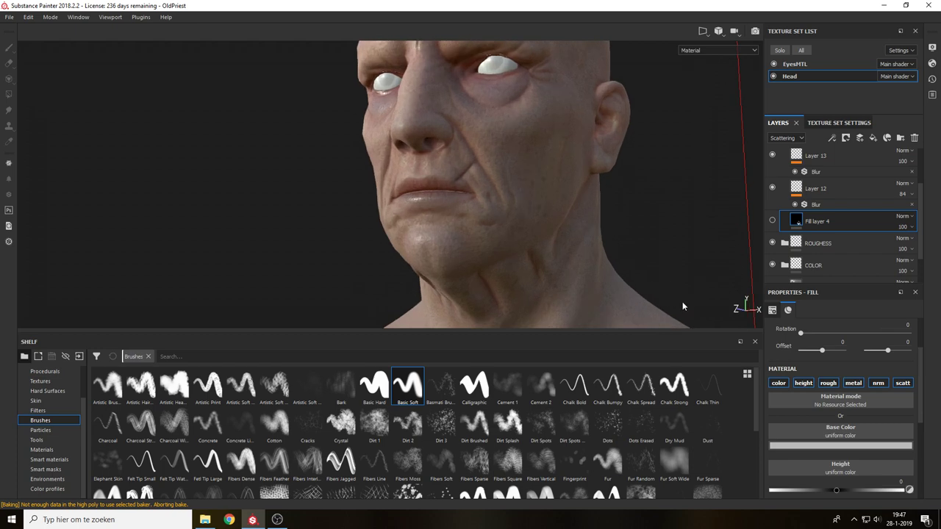
Disable the color, height, roughness, metallic and normal channels of Fill layer 4, keeping only scattering, and display the scattering channel.
click(784, 387)
click(808, 386)
click(832, 386)
click(853, 386)
click(874, 386)
key(c)
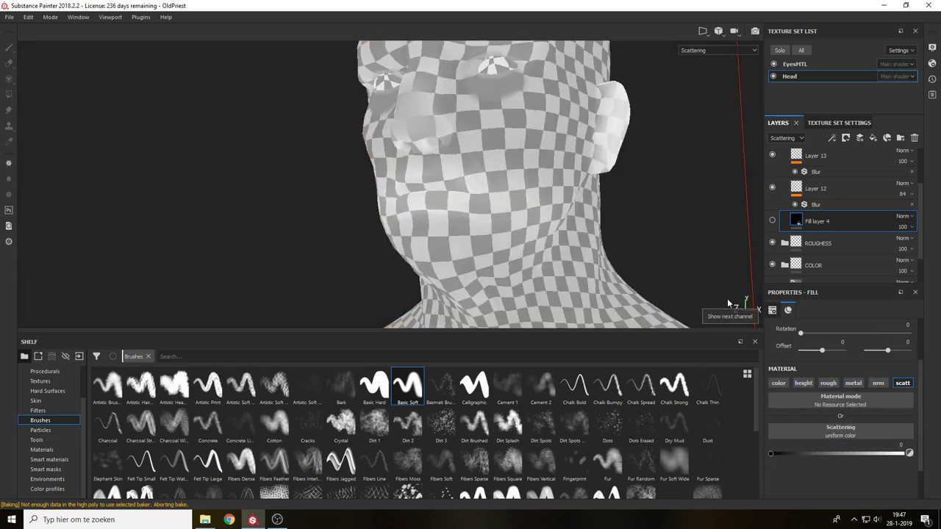
Make Fill layer 4 visible again and compare the head with and without it in the material view.
click(772, 220)
key(m)
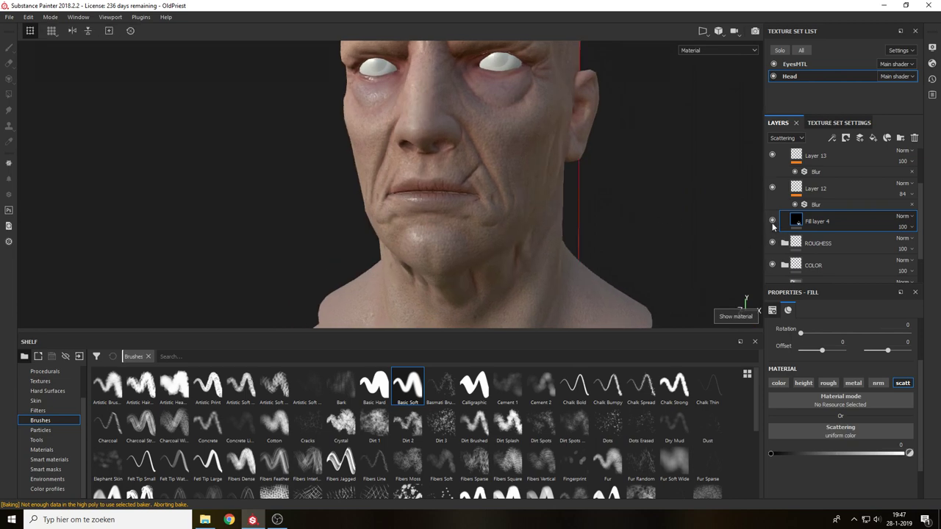
click(773, 222)
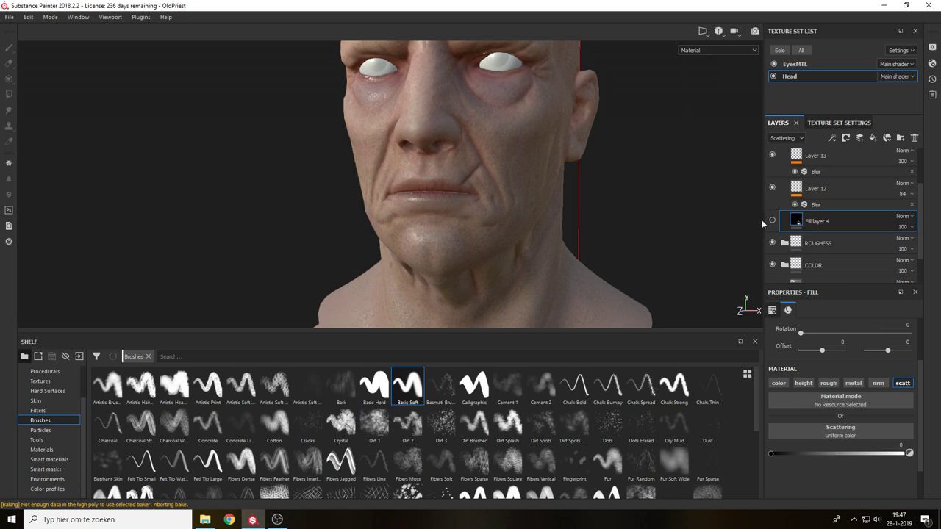
click(772, 220)
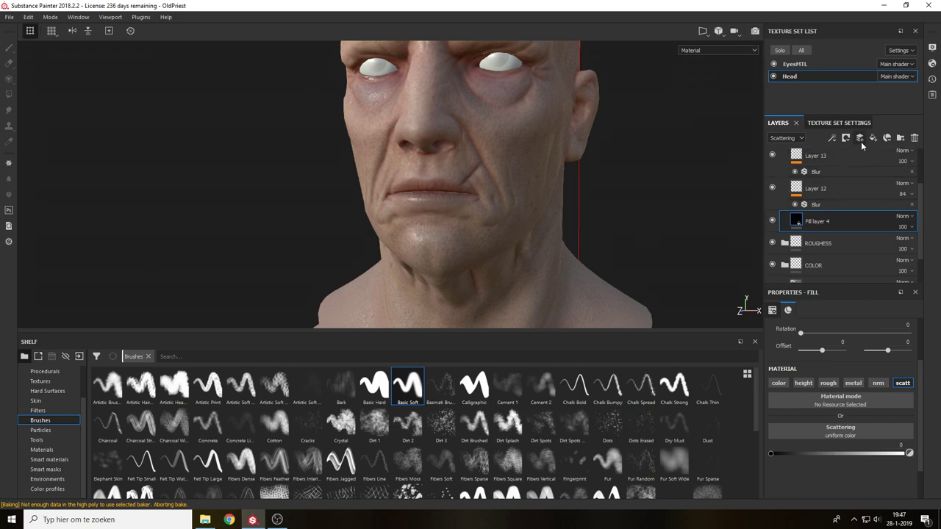
Add a paint layer above Fill layer 4 and set the brush to paint only scattering at about 0.6.
click(859, 138)
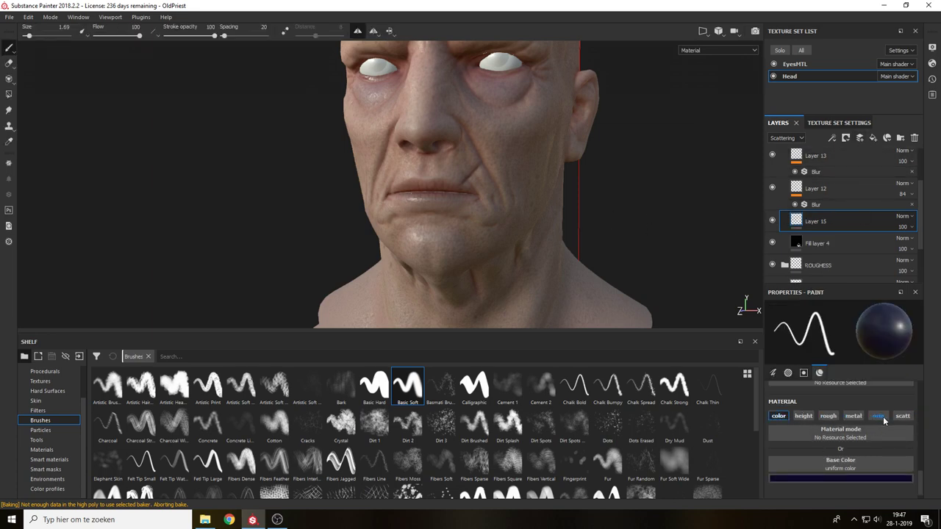
click(902, 417)
click(781, 417)
drag(863, 487, 851, 486)
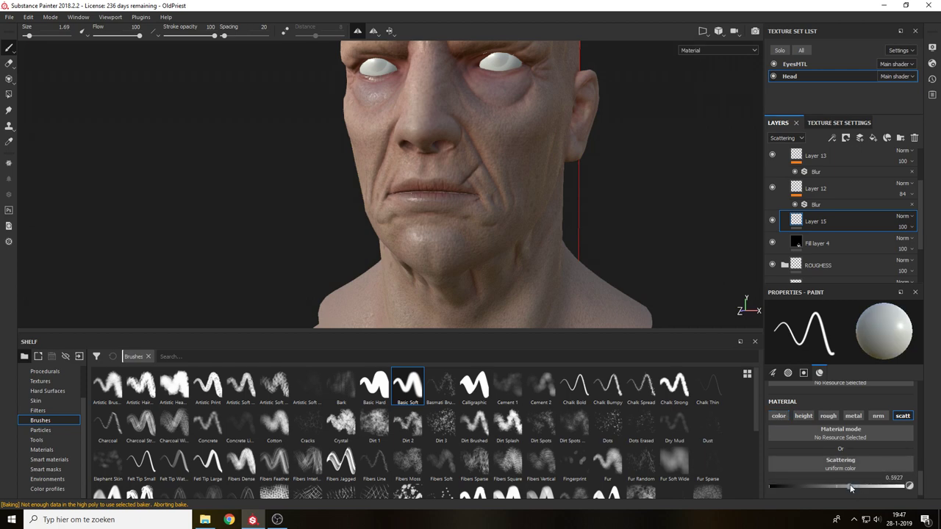
Paint scattering over both lips with a brush size of 4.66 and check the result in the scattering view.
mouse_move(625, 220)
alt+middle_down()
mouse_move(676, 214)
mouse_move(638, 189)
alt+middle_up()
alt+right_drag(638, 190, 597, 364)
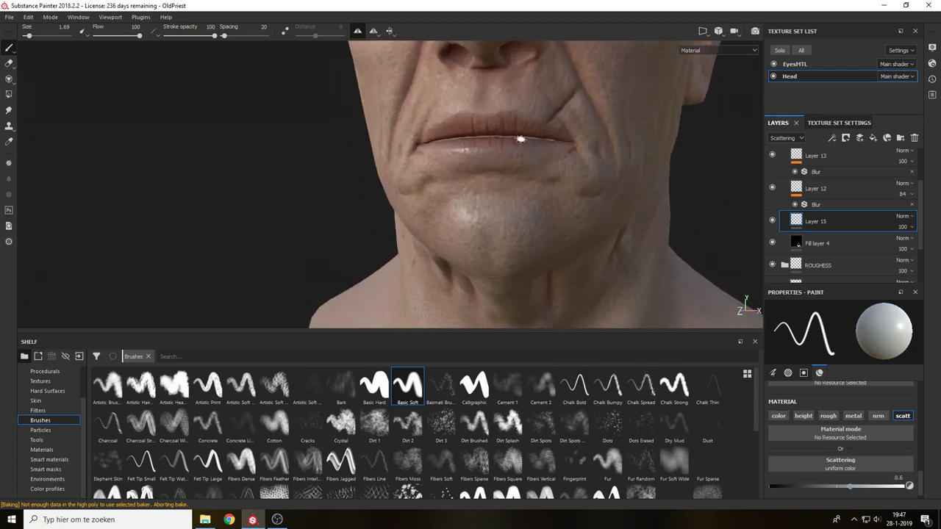
ctrl+right_drag(514, 161, 518, 162)
mouse_move(507, 144)
mouse_down()
mouse_move(486, 148)
mouse_move(521, 133)
mouse_up()
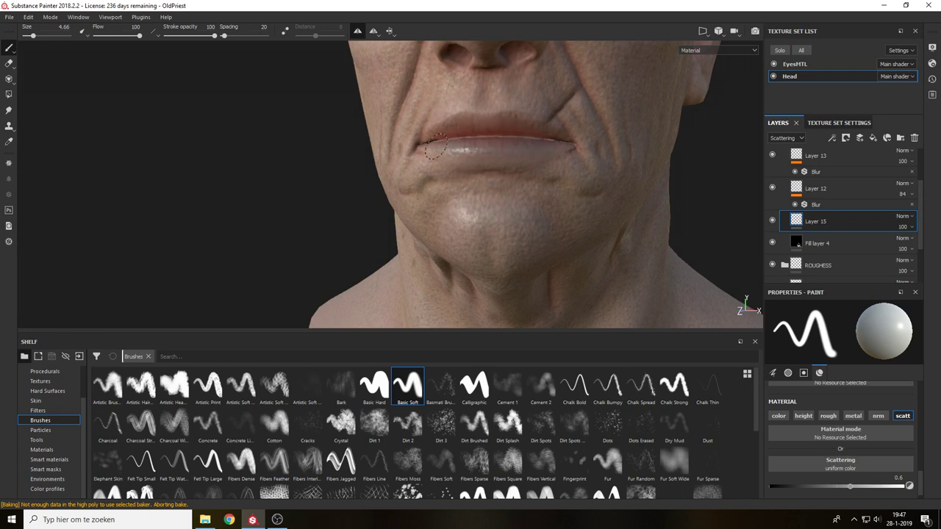
key(c)
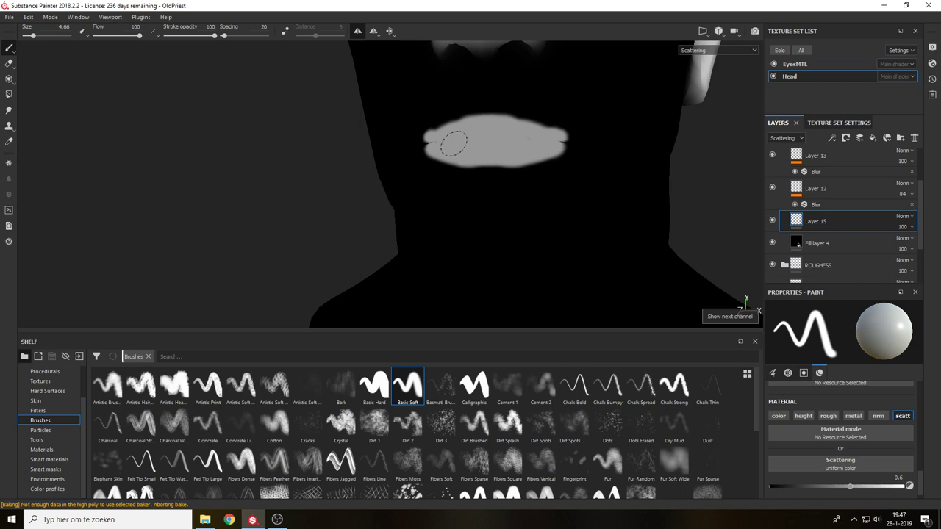
Add a Blur filter to Layer 15 and set its intensity to 1.02.
click(831, 137)
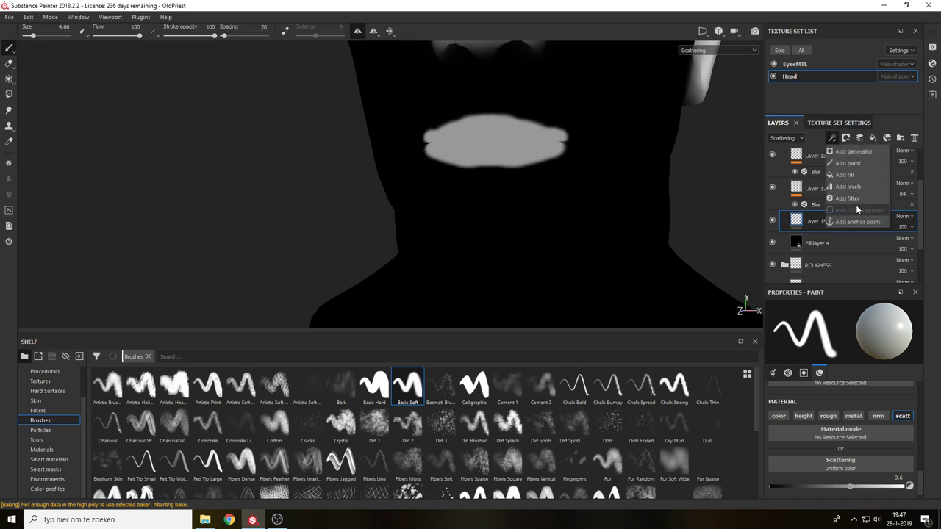
click(847, 205)
click(780, 325)
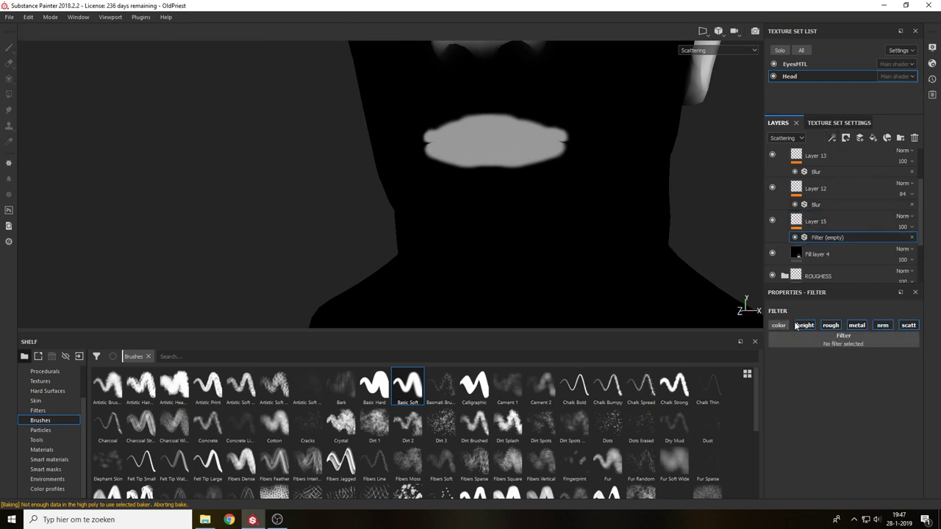
click(853, 326)
click(877, 328)
click(879, 340)
click(866, 382)
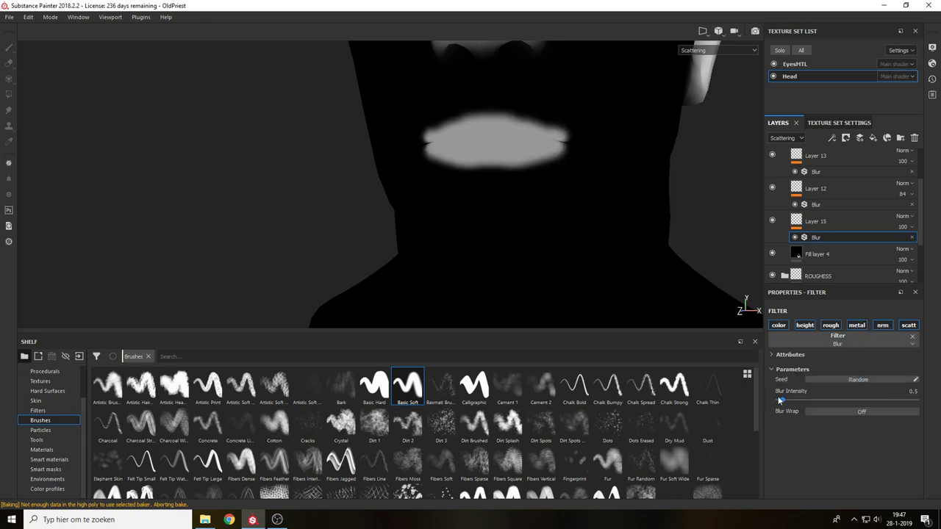
drag(780, 401, 786, 400)
Examine the blurred lip scattering and the rest of the face in the material view.
key(m)
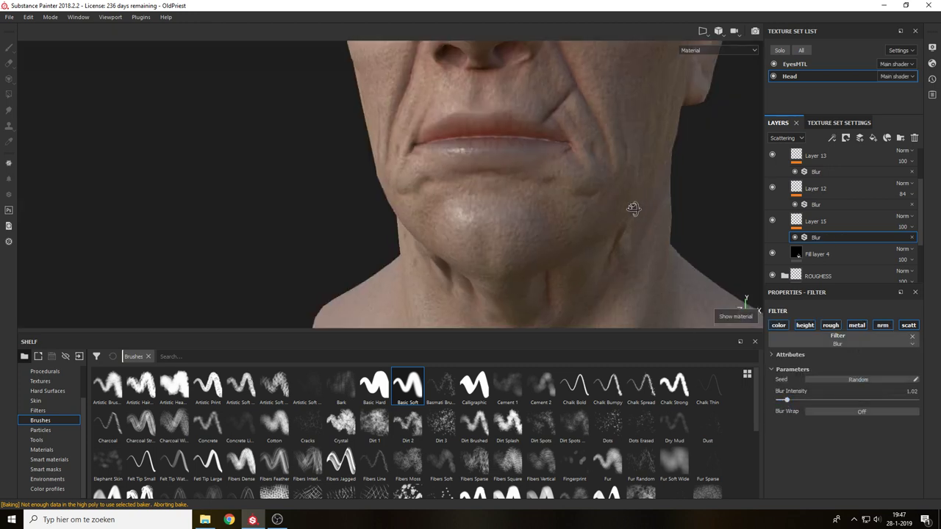
alt+drag(634, 208, 616, 212)
alt+middle_drag(615, 211, 657, 246)
key(f)
mouse_move(553, 200)
alt+mouse_down()
mouse_move(660, 216)
mouse_move(562, 185)
alt+mouse_up()
alt+middle_drag(562, 185, 604, 218)
alt+right_drag(596, 217, 566, 356)
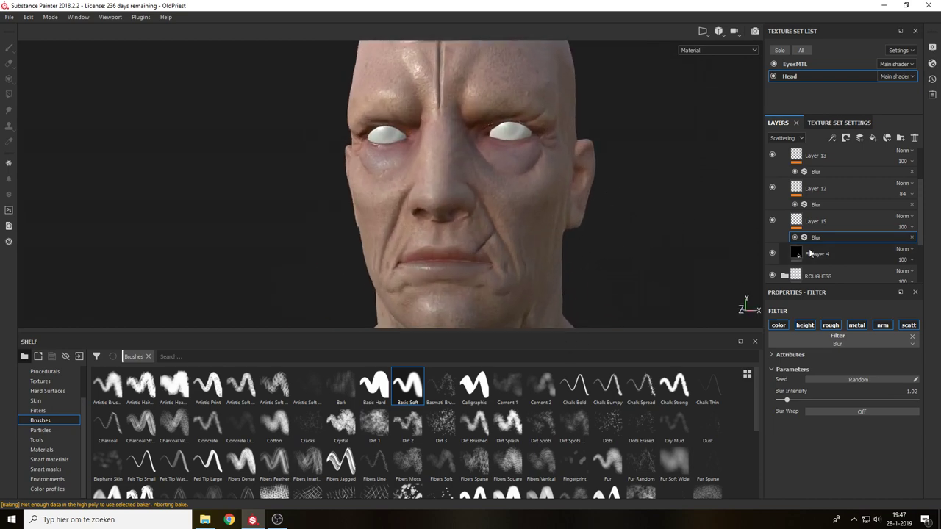
Add a paint layer directly above Fill layer 4 and set the brush to paint only scattering at 0.2727.
click(860, 138)
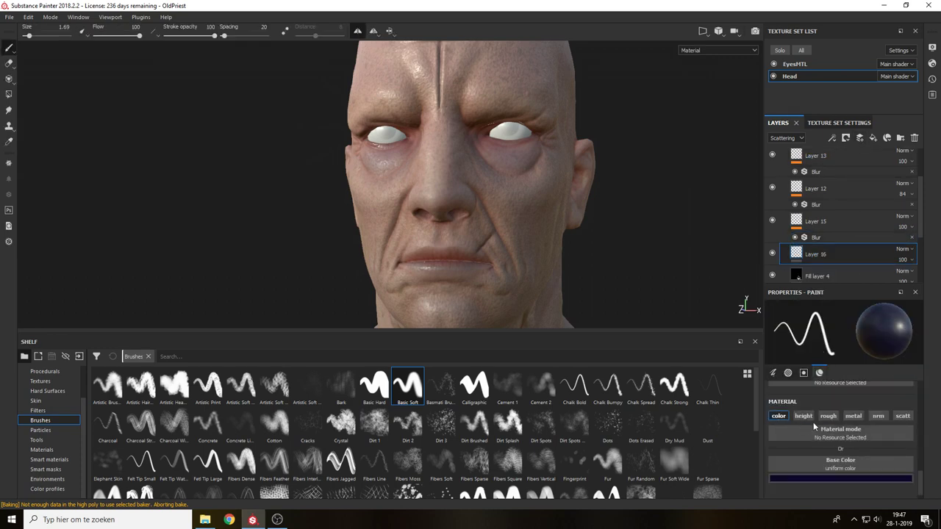
click(778, 416)
click(901, 417)
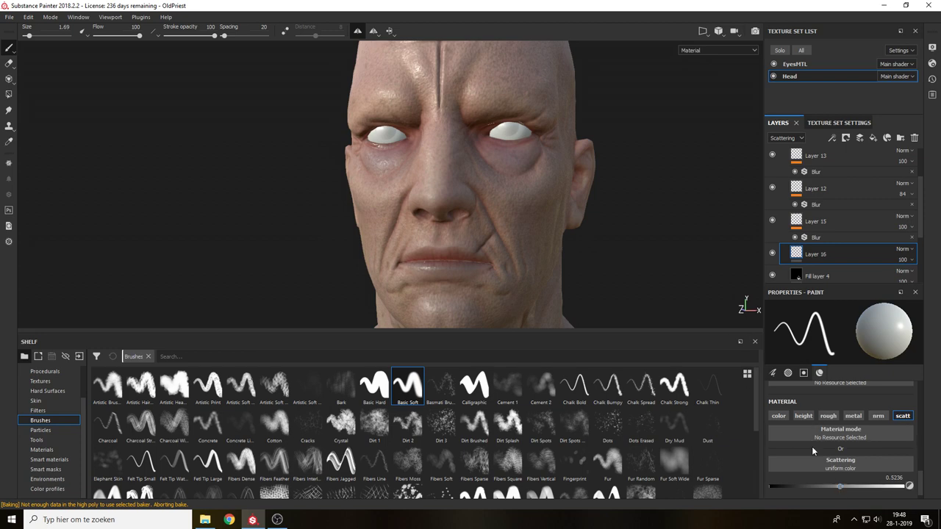
drag(816, 485, 806, 486)
Paint scattering strips down both sides of the nose from the inner eye corners, using a brush size of 8.18.
alt+drag(678, 285, 659, 289)
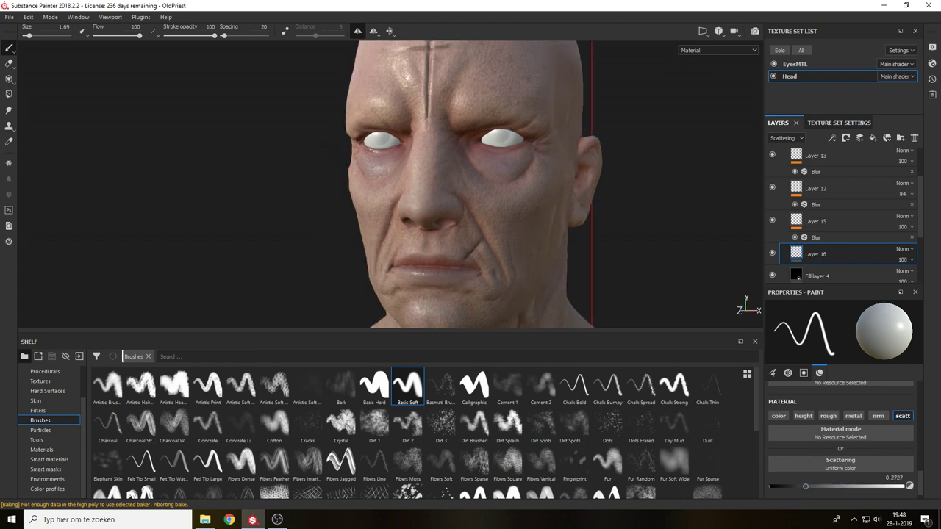
key(b)
key(bracketright)
key(bracketright)
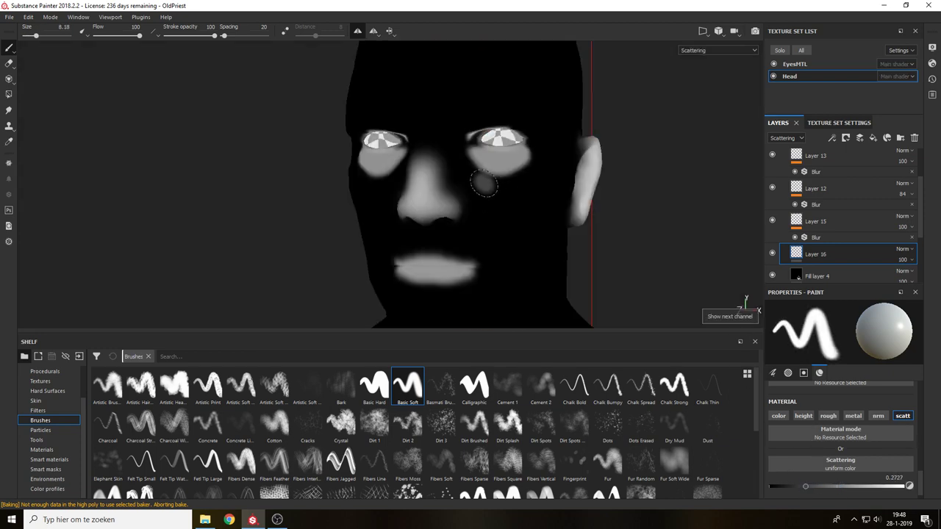
key(m)
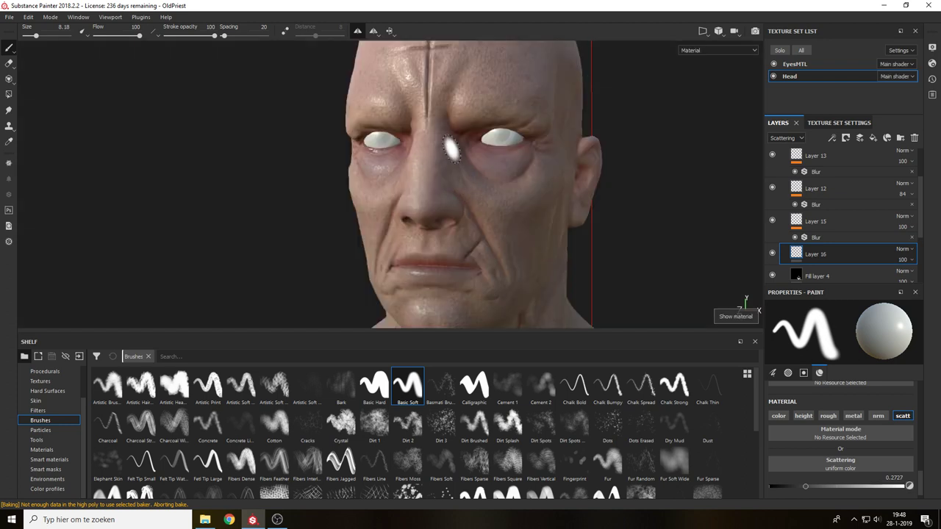
key(b)
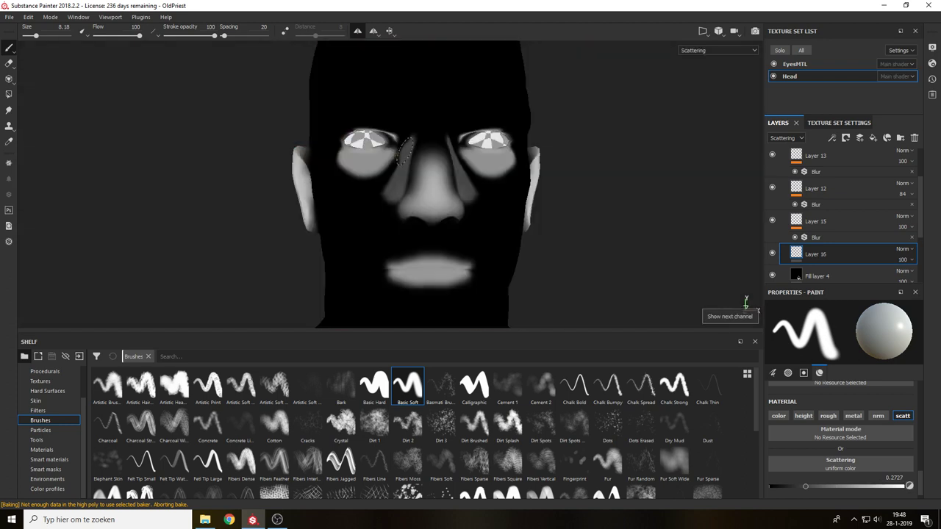
alt+middle_drag(417, 153, 420, 168)
mouse_move(459, 156)
mouse_down()
mouse_move(503, 129)
mouse_move(482, 136)
mouse_move(472, 117)
mouse_move(439, 144)
mouse_up()
Paint scattering patches on the outer cheeks in front of the ears and check them in the material view.
alt+drag(500, 209, 437, 218)
alt+middle_drag(437, 217, 439, 201)
mouse_move(483, 207)
mouse_down()
mouse_move(497, 192)
mouse_move(489, 263)
mouse_up()
key(c)
key(m)
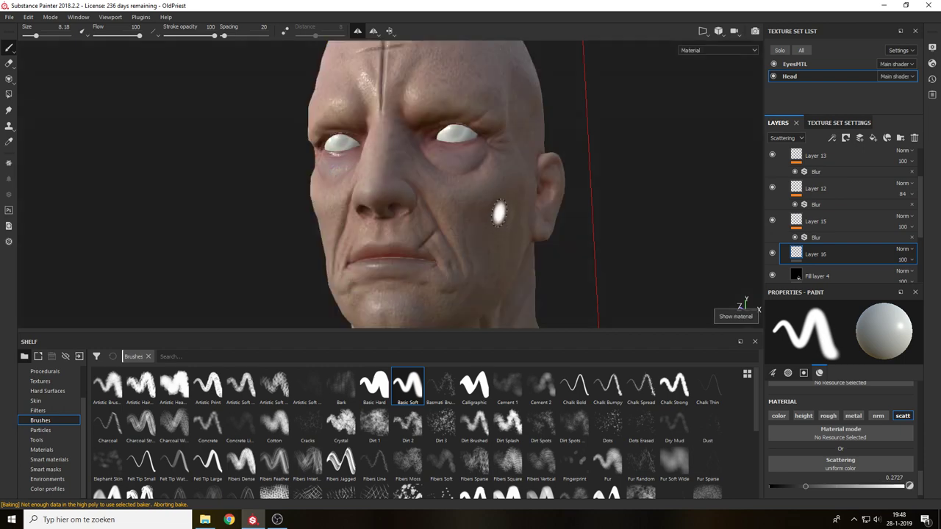
Paint scattering patches on both sides and the middle of the front of the neck in the scattering view.
mouse_move(497, 197)
alt+middle_down()
mouse_move(513, 153)
mouse_move(508, 122)
alt+middle_up()
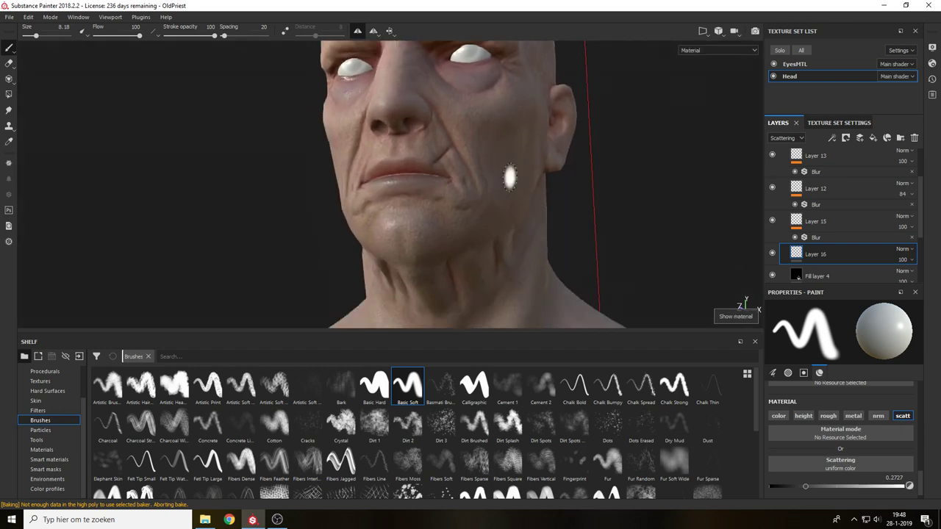
key(c)
alt+drag(468, 280, 493, 263)
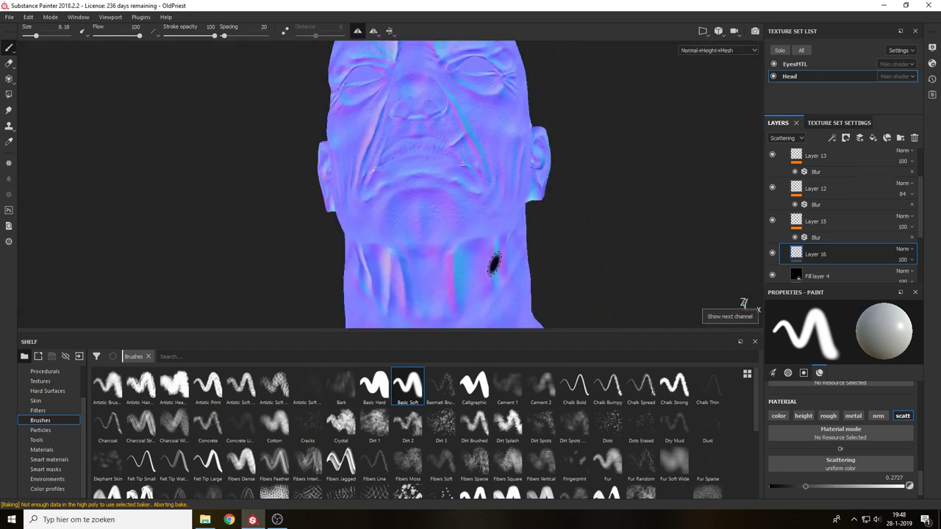
key(c)
key(c)
key(c)
key(c)
key(c)
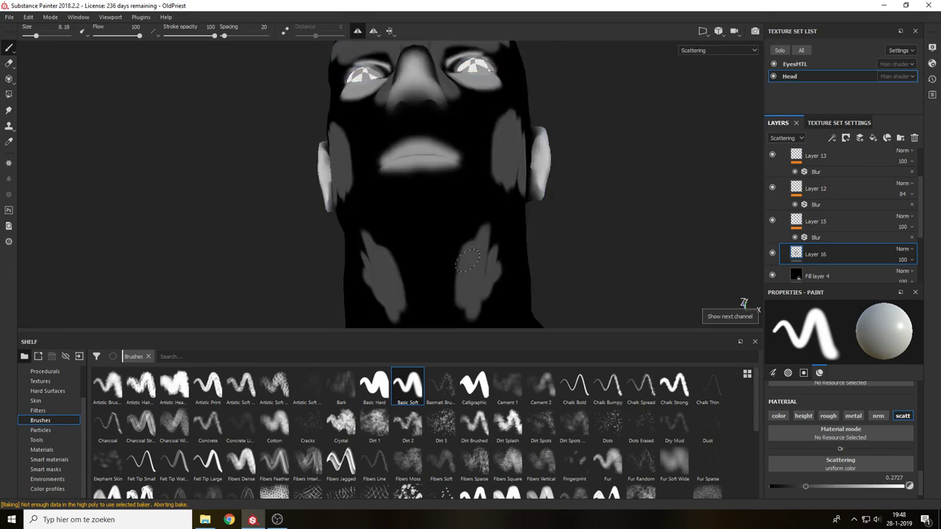
drag(437, 301, 445, 251)
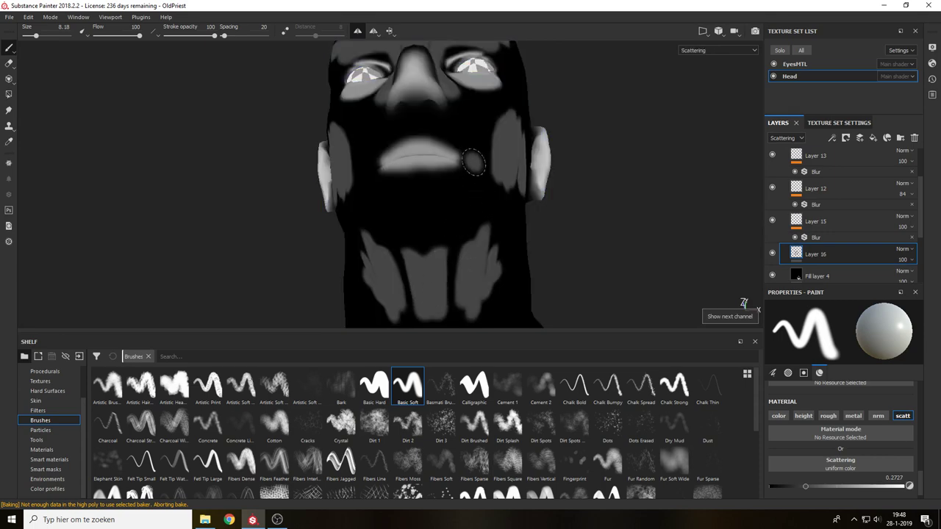
Paint scattering along the folds from nose to mouth corners and in a wide band across the brows and lower forehead.
mouse_move(482, 154)
alt+mouse_down()
mouse_move(458, 137)
mouse_move(470, 123)
alt+mouse_up()
mouse_move(462, 89)
mouse_down()
mouse_move(481, 166)
mouse_move(474, 191)
mouse_up()
alt+middle_drag(474, 192, 470, 275)
alt+drag(515, 162, 485, 153)
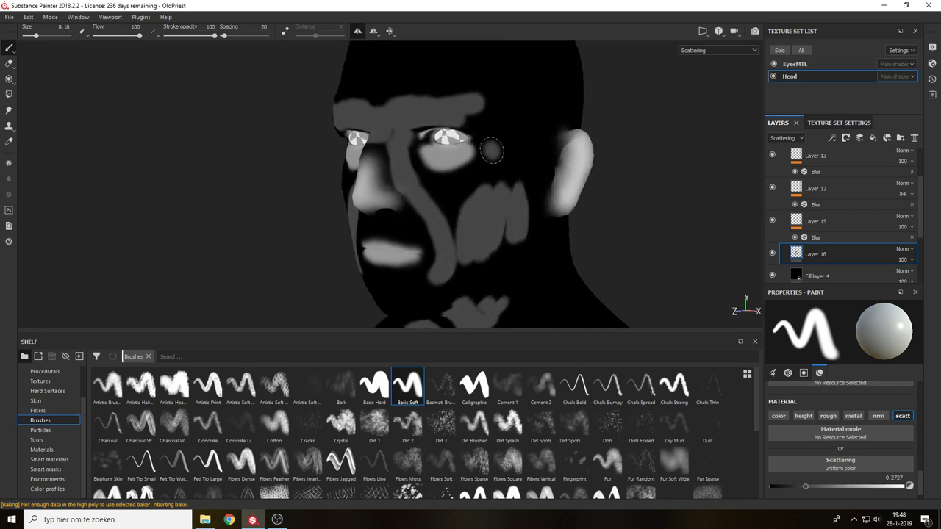
mouse_move(489, 95)
mouse_down()
mouse_move(481, 117)
mouse_move(445, 91)
mouse_move(390, 100)
mouse_up()
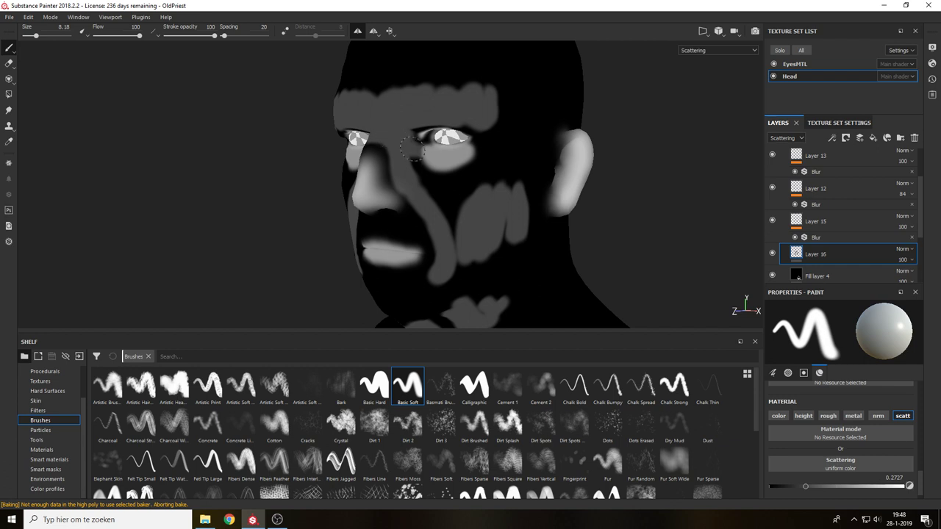
Extend the scattering paint over the jaw and neck sides, and check the whole head in the material and scattering views.
alt+drag(578, 230, 529, 235)
alt+middle_drag(531, 235, 507, 153)
key(m)
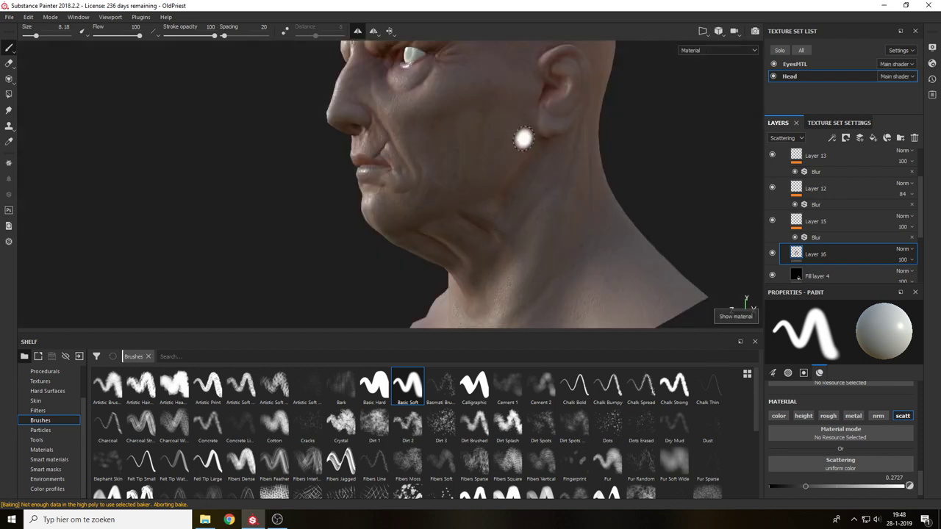
alt+drag(474, 129, 577, 154)
alt+drag(504, 161, 573, 213)
alt+right_drag(574, 212, 516, 186)
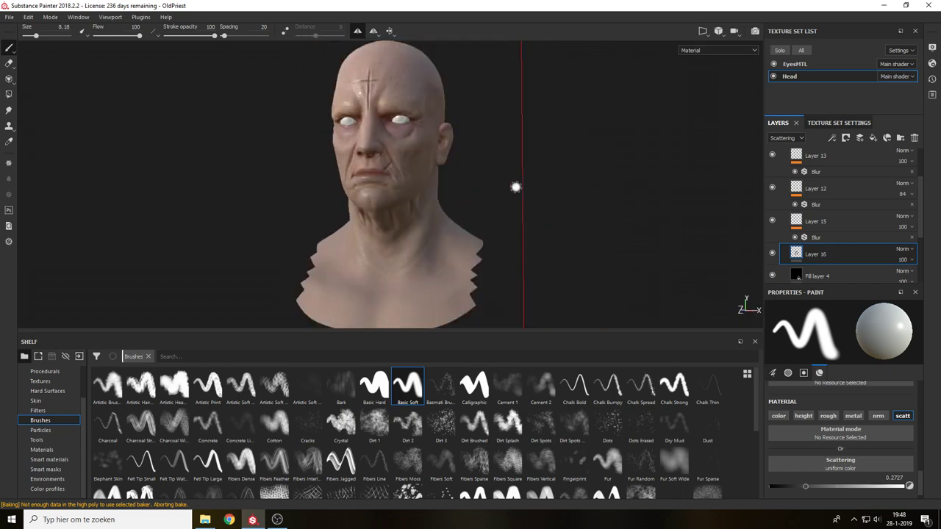
alt+drag(516, 187, 550, 194)
alt+middle_drag(528, 203, 608, 208)
alt+right_drag(536, 206, 527, 233)
alt+drag(527, 233, 539, 164)
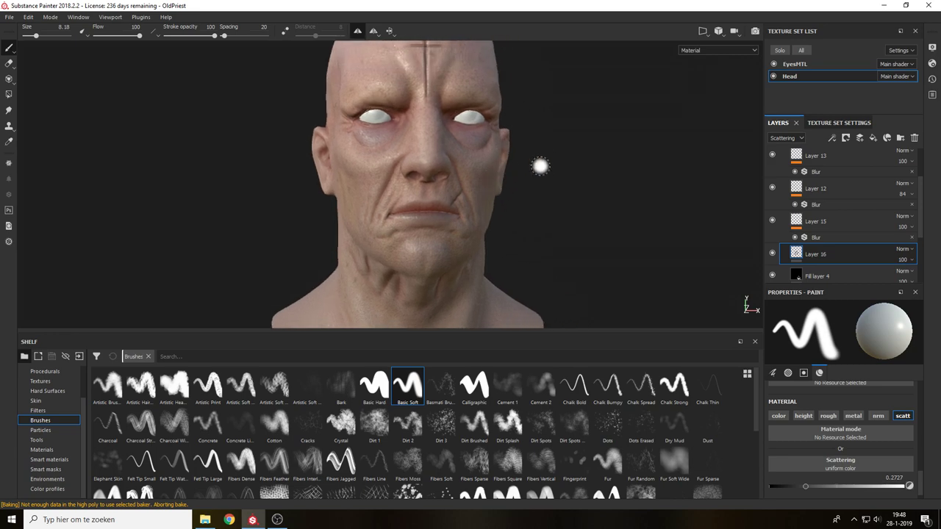
key(c)
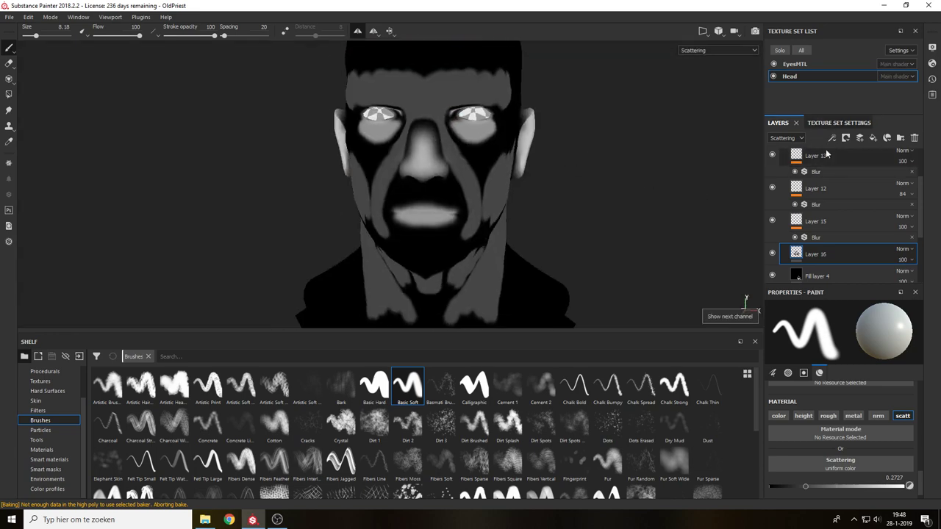
Add a Blur filter to Layer 16's scattering paint and set its blur intensity to 3.99.
click(845, 138)
click(848, 219)
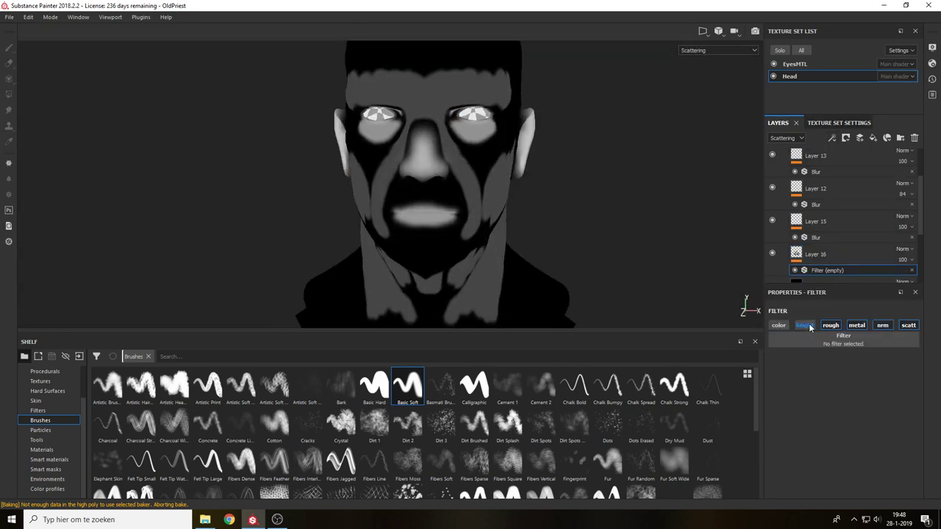
click(889, 343)
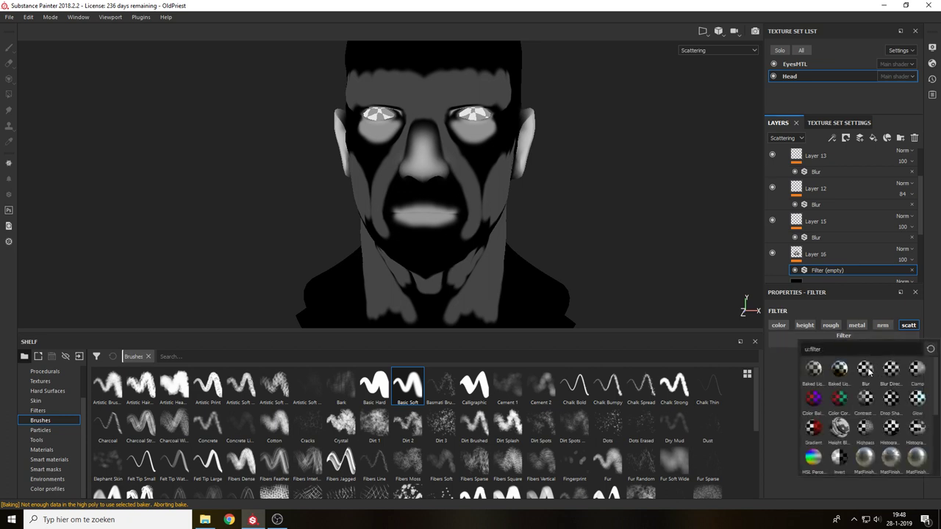
click(866, 370)
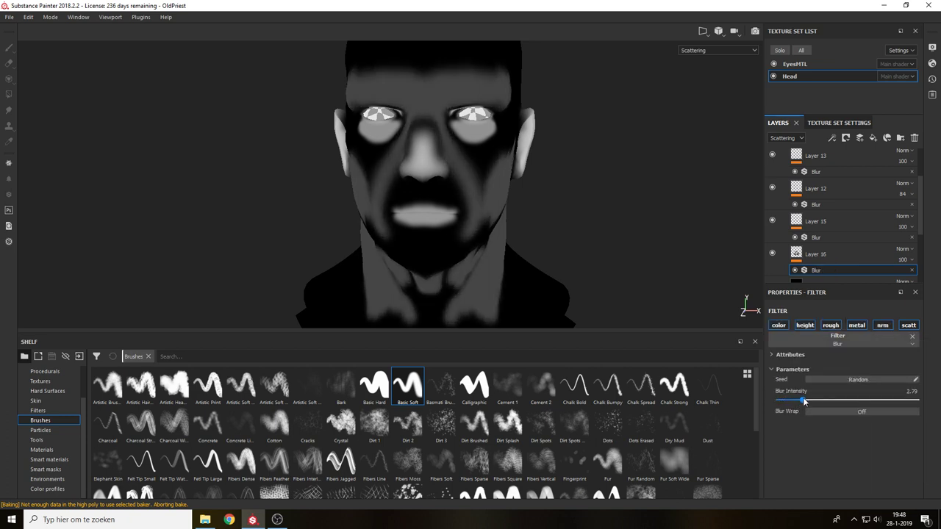
drag(804, 400, 810, 401)
Toggle Layer 16's visibility in the material view and examine its effect on the skin around the nose and mouth.
alt+drag(672, 218, 610, 217)
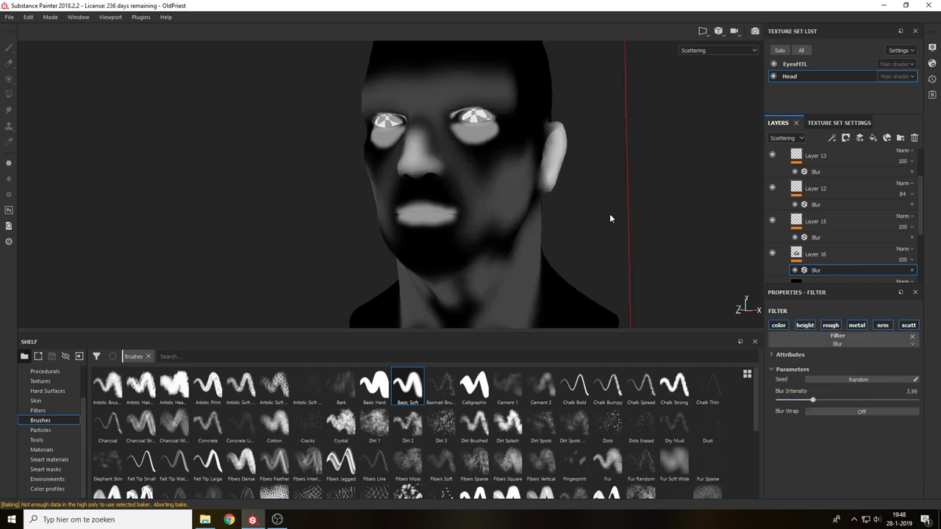
key(m)
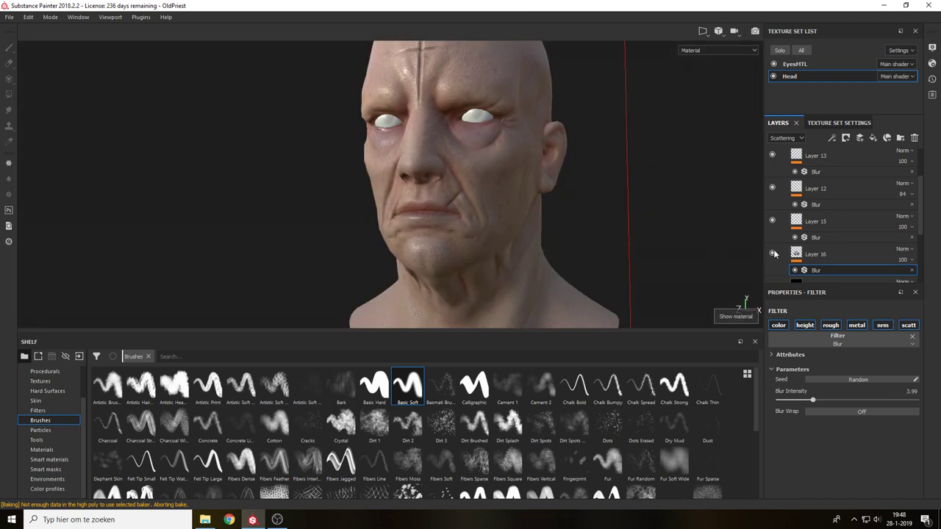
click(775, 254)
alt+middle_drag(650, 235, 668, 269)
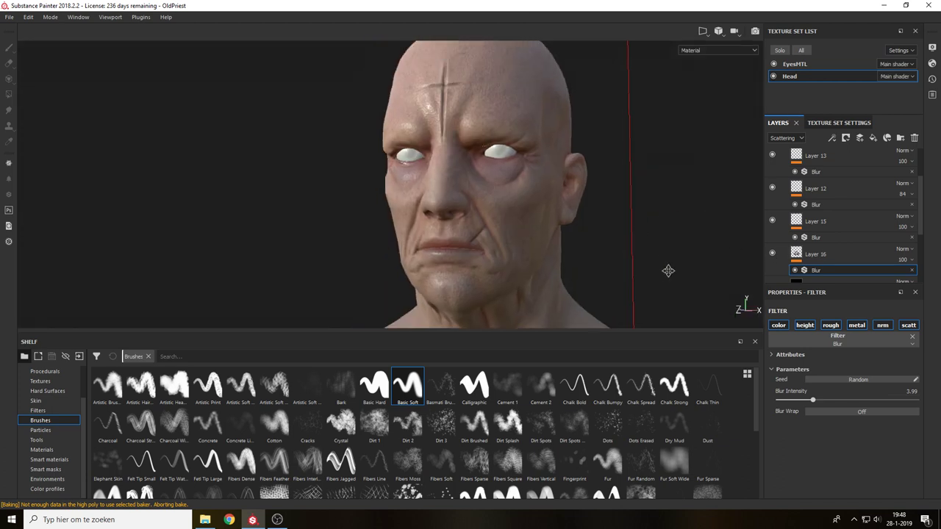
alt+right_drag(667, 269, 634, 202)
alt+middle_drag(634, 202, 652, 205)
alt+right_drag(652, 205, 698, 224)
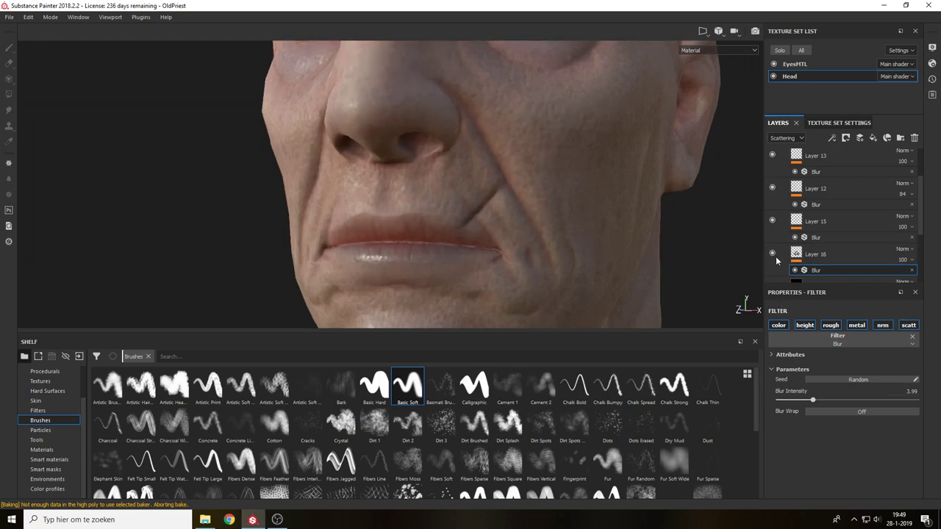
Examine the whole bust and the face from the front in the material view.
key(f)
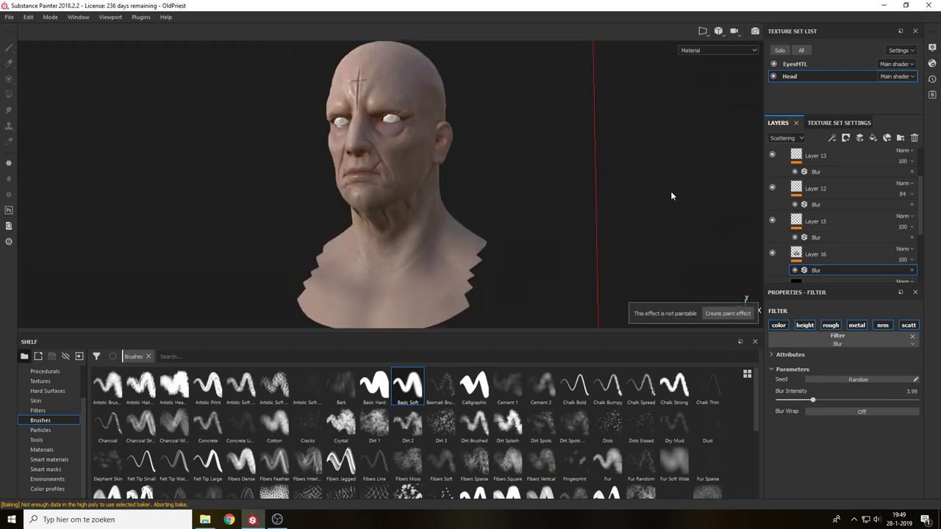
alt+drag(616, 197, 701, 210)
alt+middle_drag(702, 210, 762, 219)
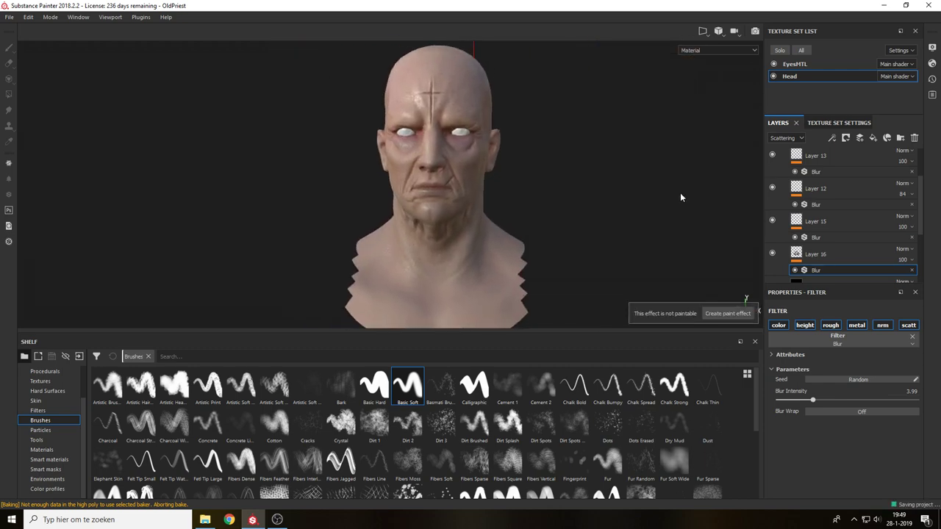
mouse_move(695, 201)
alt+middle_down()
mouse_move(739, 210)
mouse_move(746, 228)
alt+middle_up()
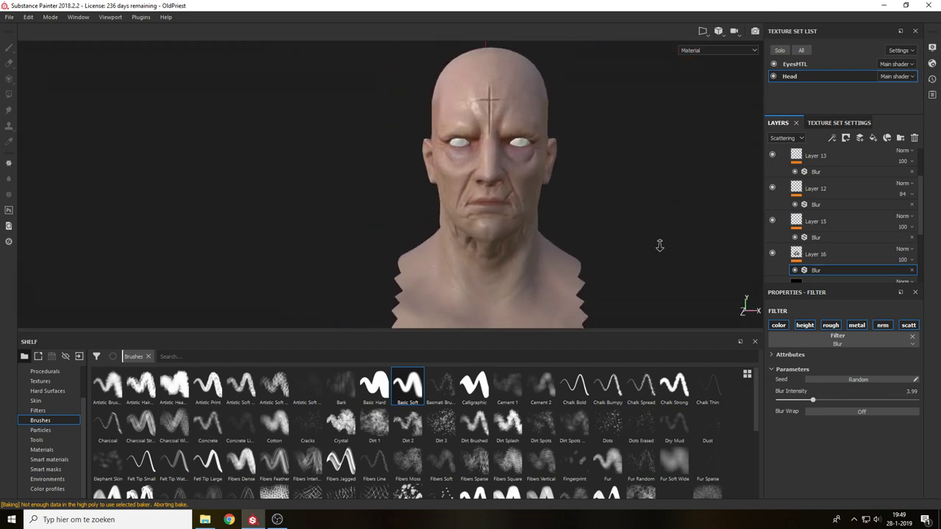
alt+right_drag(659, 246, 623, 277)
alt+middle_drag(636, 254, 683, 319)
alt+right_drag(684, 320, 662, 181)
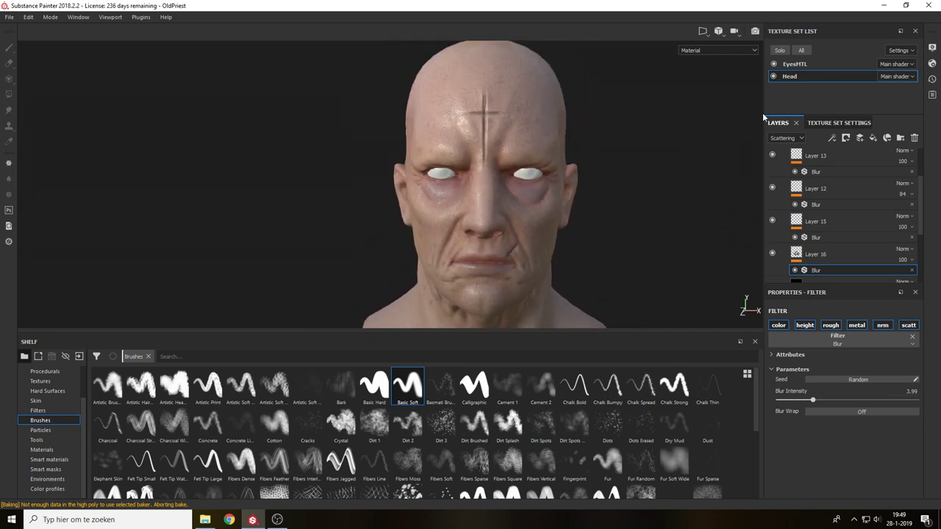
Enable viewport shadows in the display settings and set their computation mode to Average.
click(932, 47)
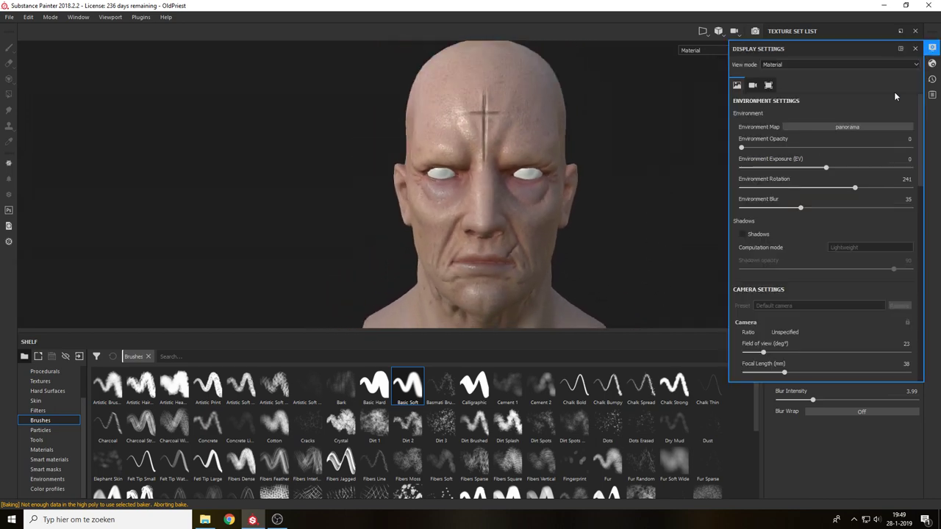
click(759, 235)
click(856, 248)
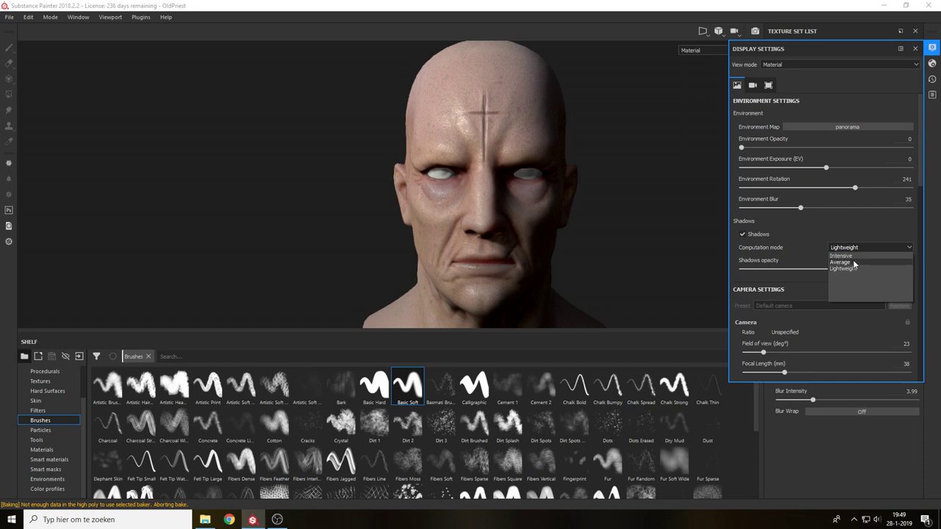
click(853, 263)
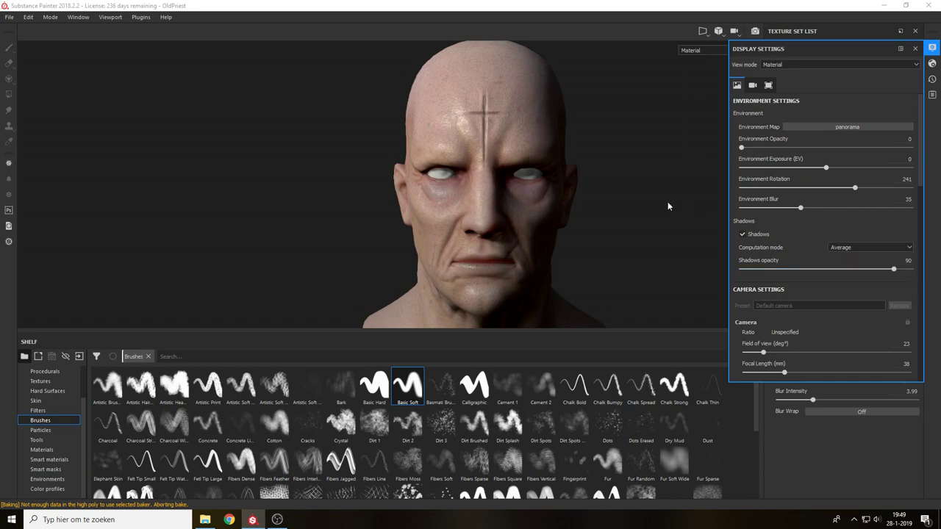
Try several environment maps on the head, including bonifacio_aragon_stairs, bus_garage and cave_entry_in_the_forest.
click(823, 129)
click(812, 159)
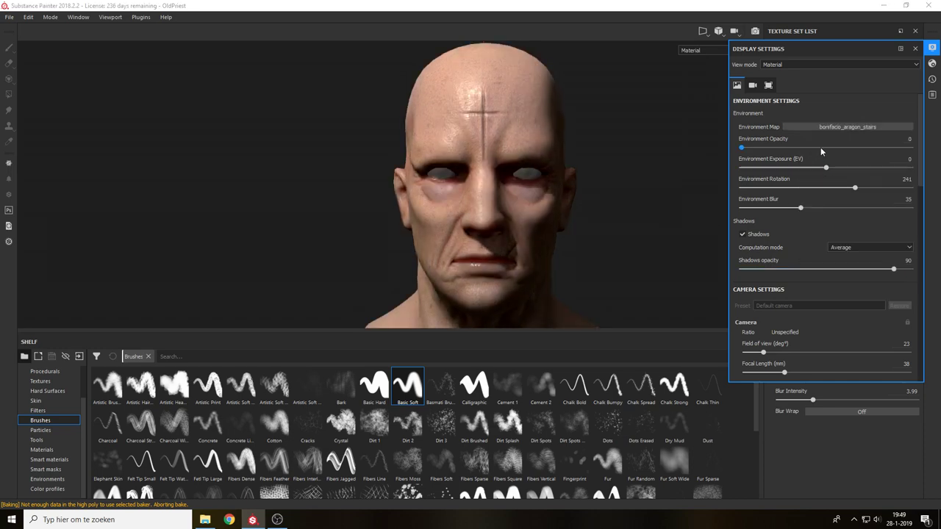
click(828, 129)
click(844, 158)
click(822, 127)
click(860, 163)
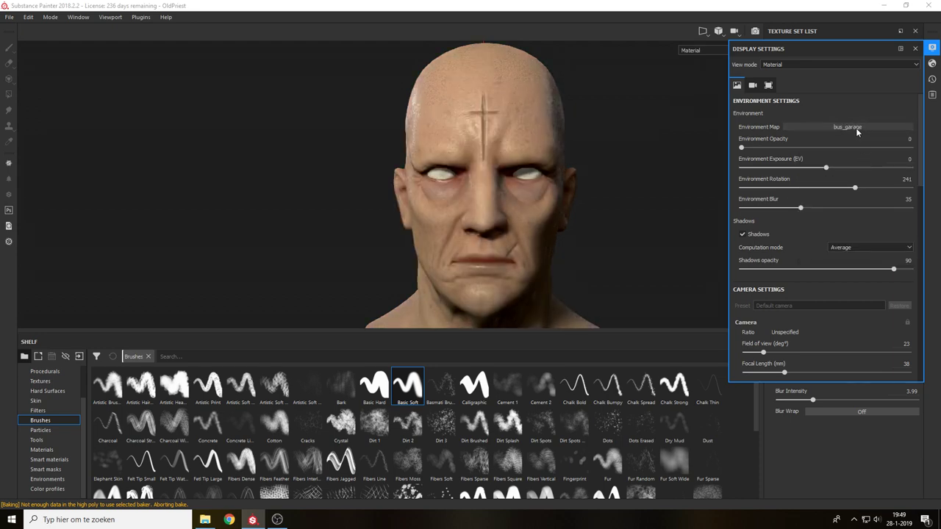
click(856, 128)
click(891, 160)
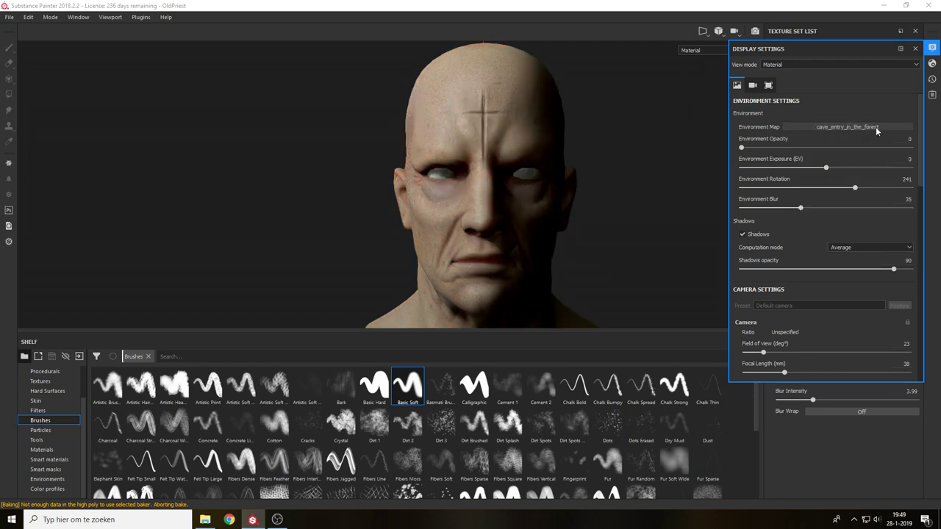
Try the Corsica and Gdansk_shipyard_buildings environment maps, and switch the lighting to glazed_patio.
click(875, 127)
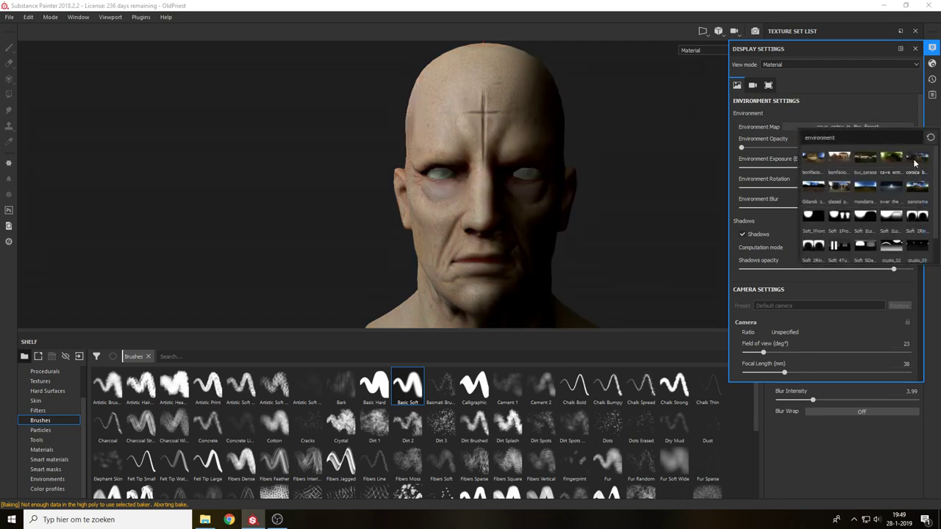
click(915, 161)
click(851, 127)
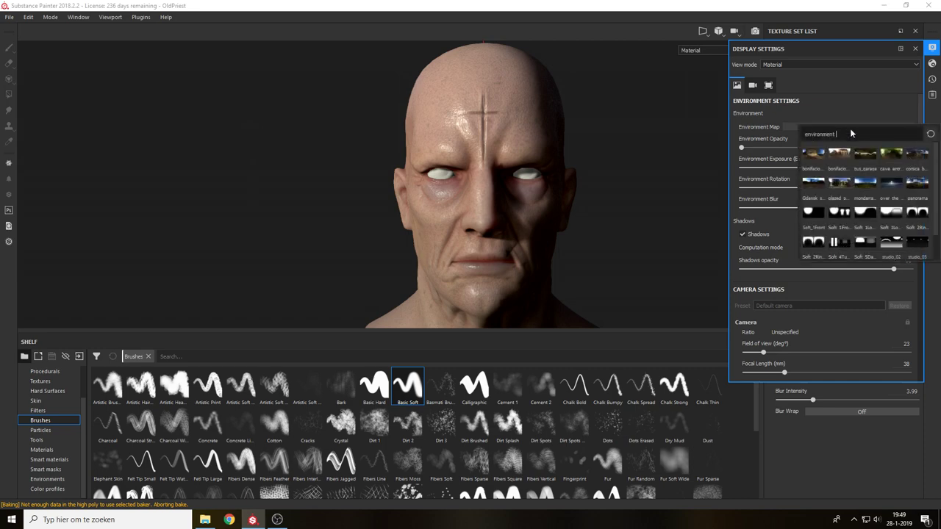
click(814, 185)
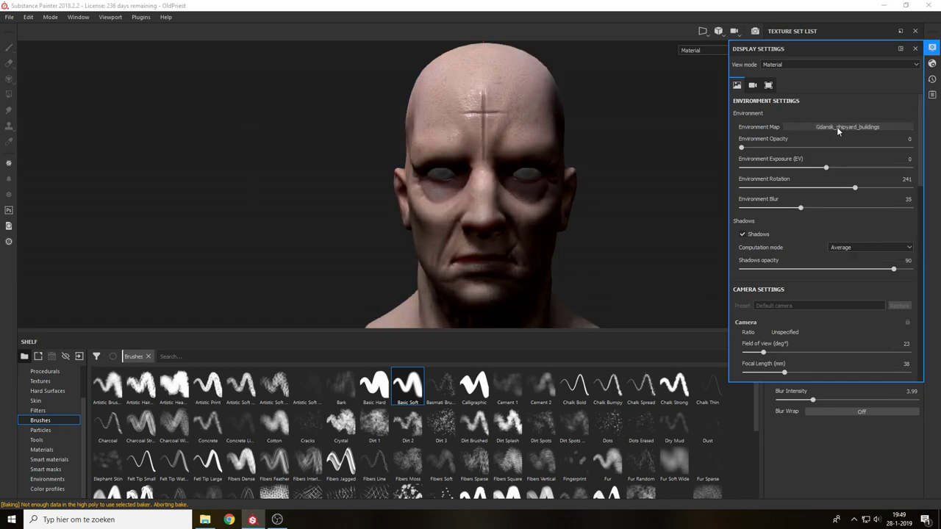
click(838, 127)
click(836, 174)
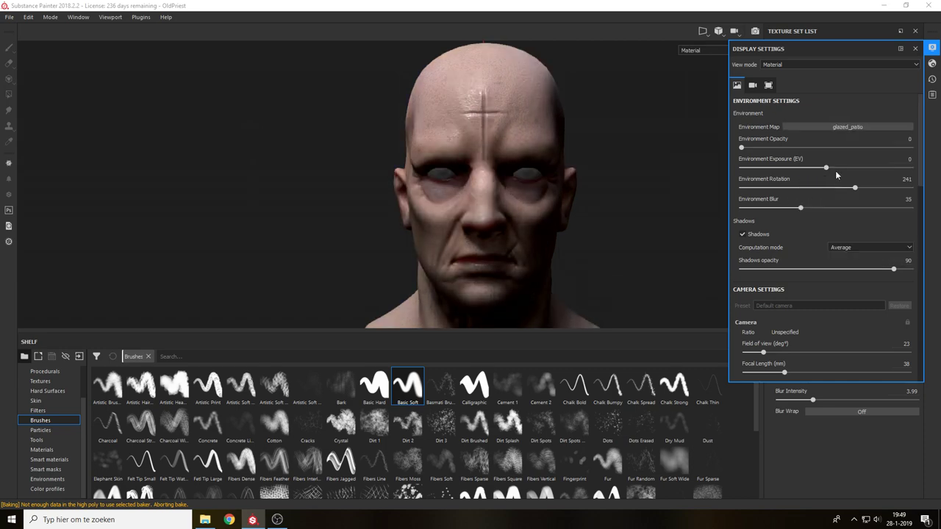